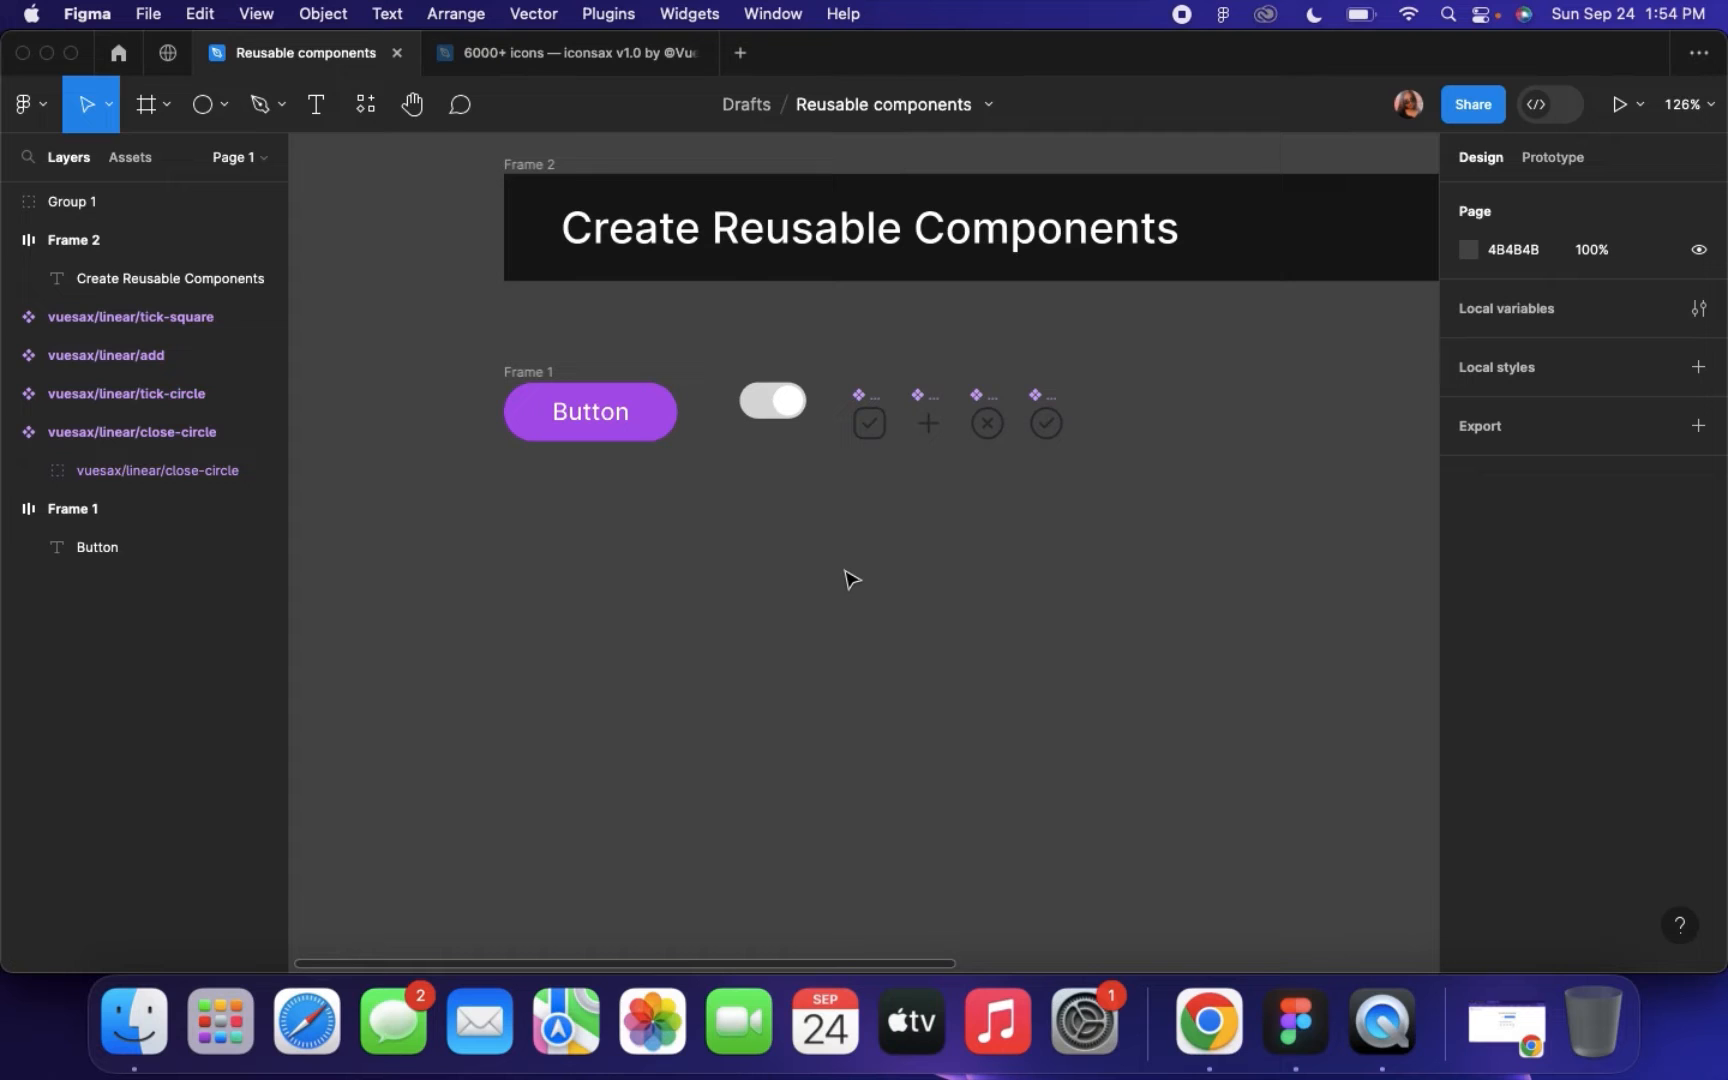
left_click(518, 400)
key("shift+2")
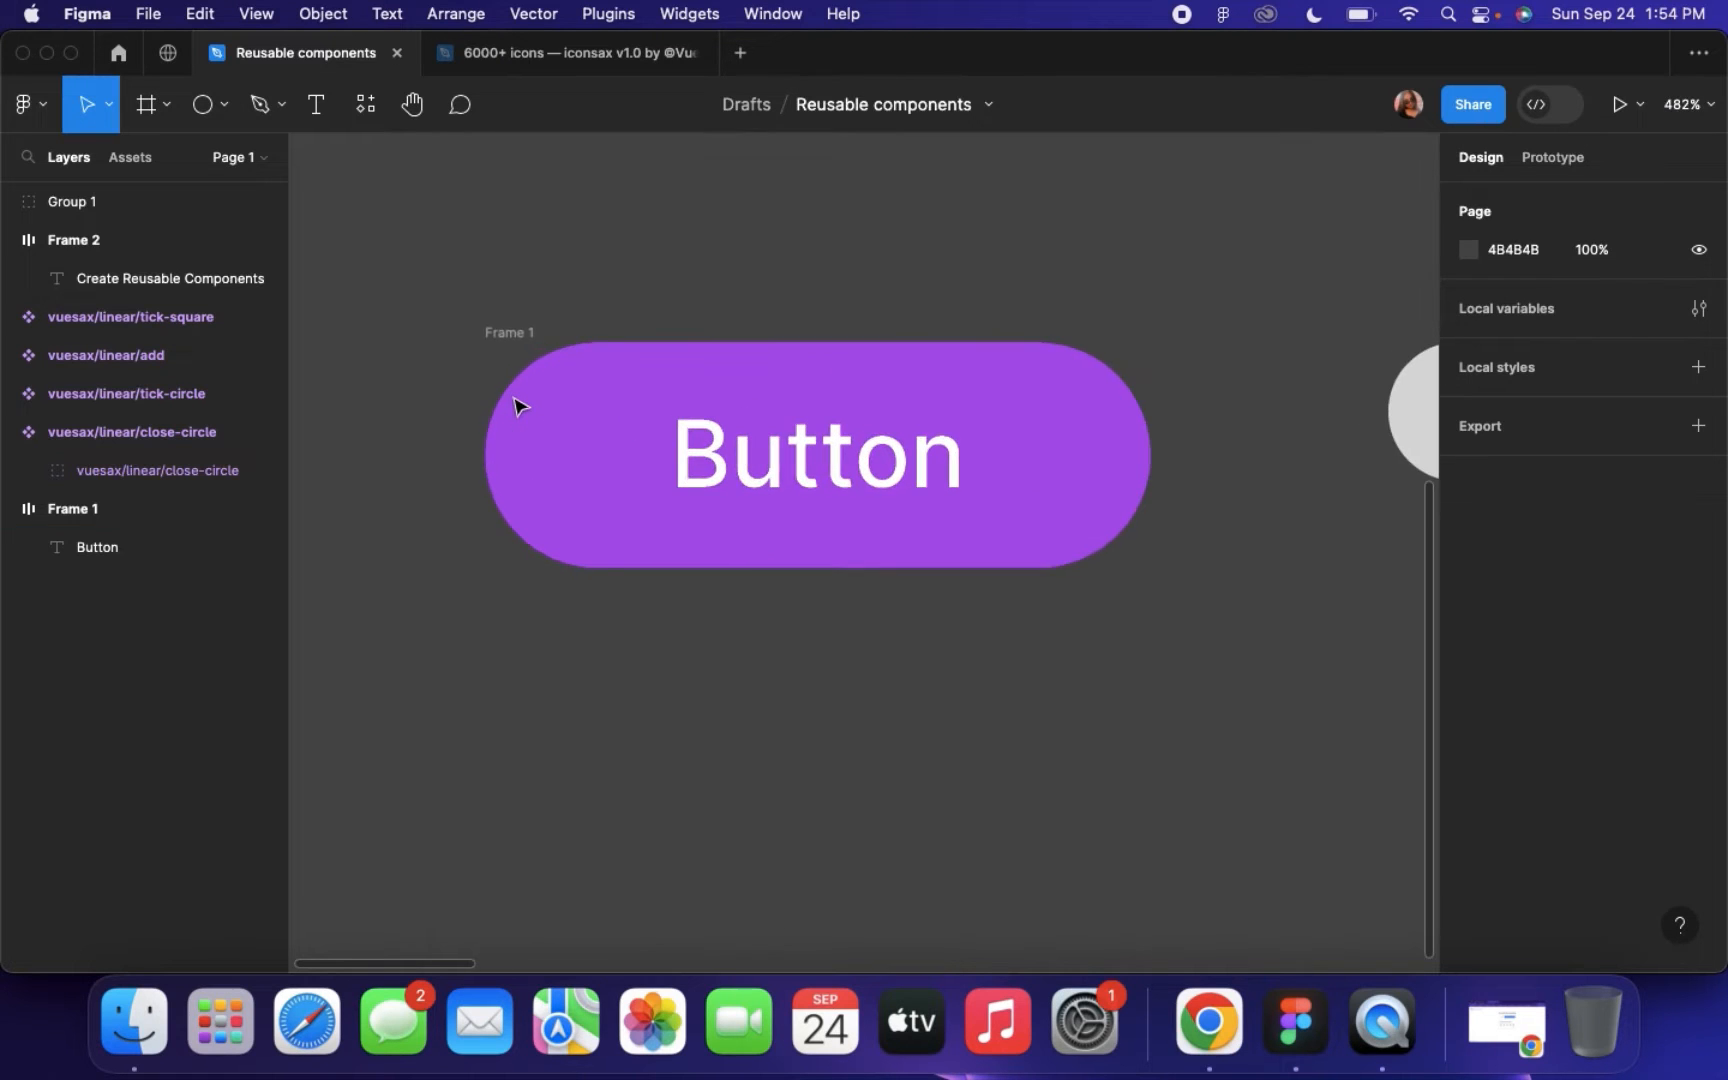
left_click(514, 332)
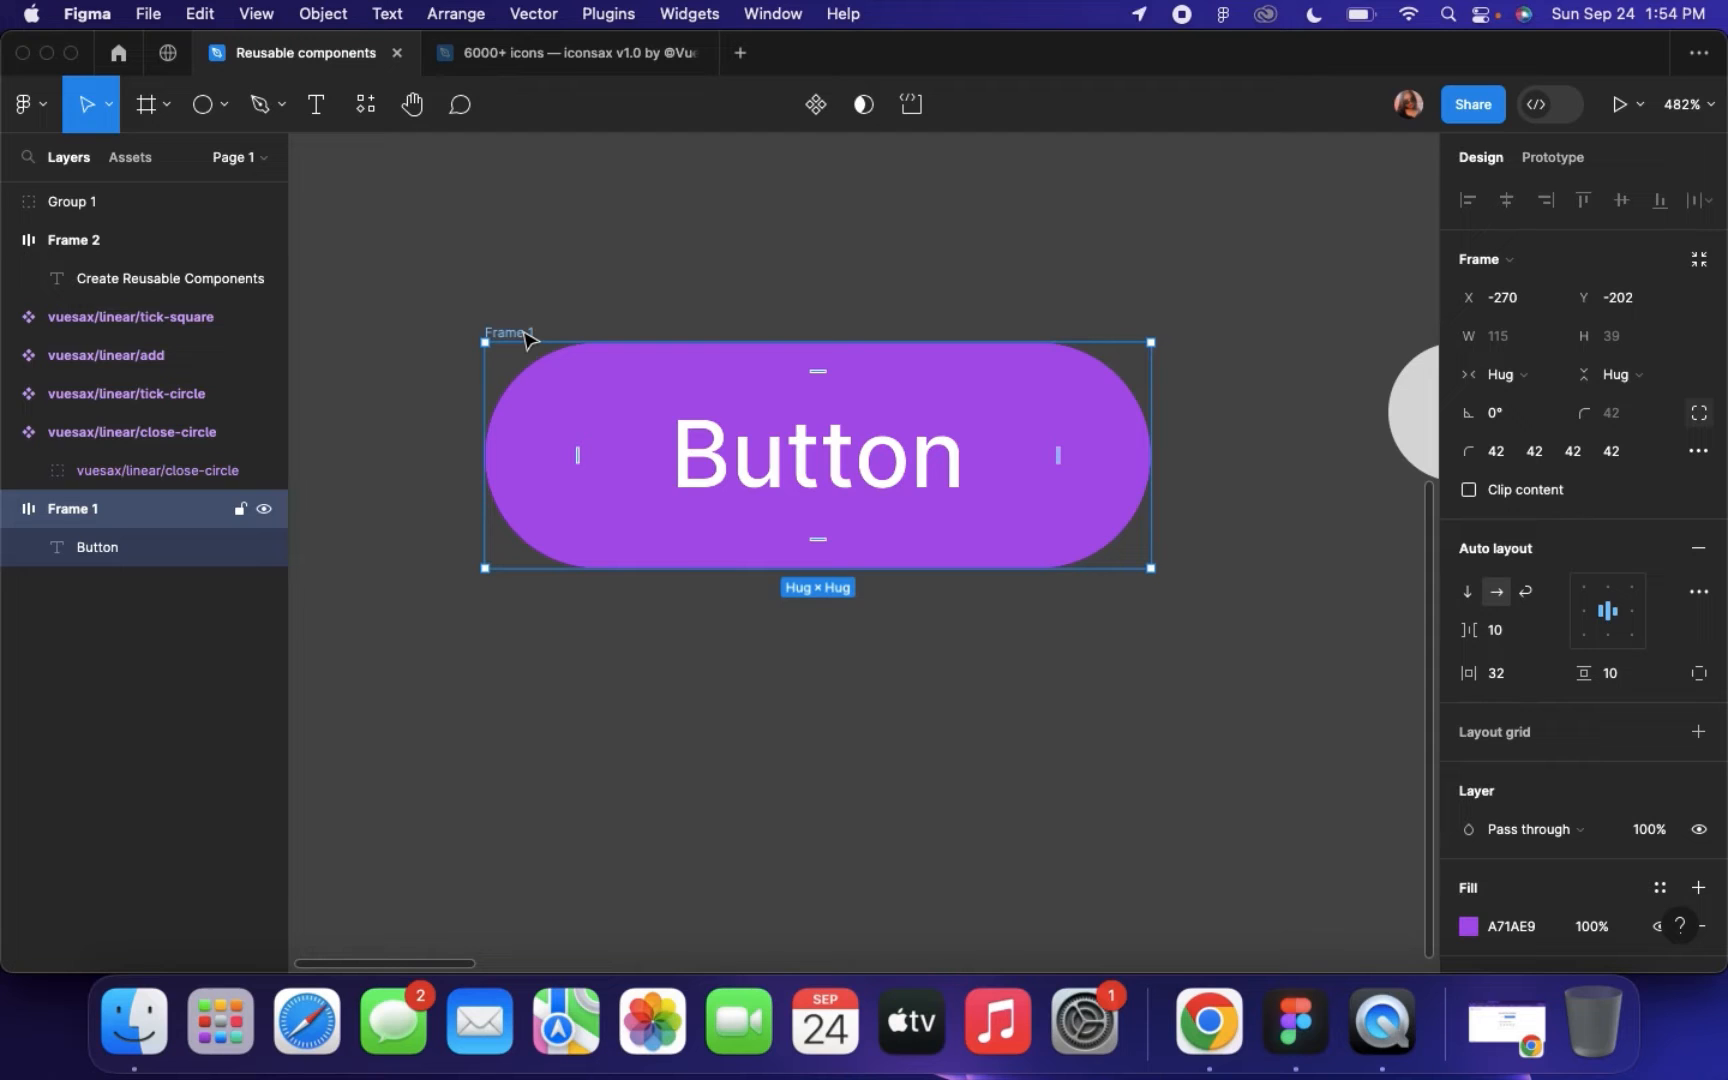
scroll(525, 336, "down", 3)
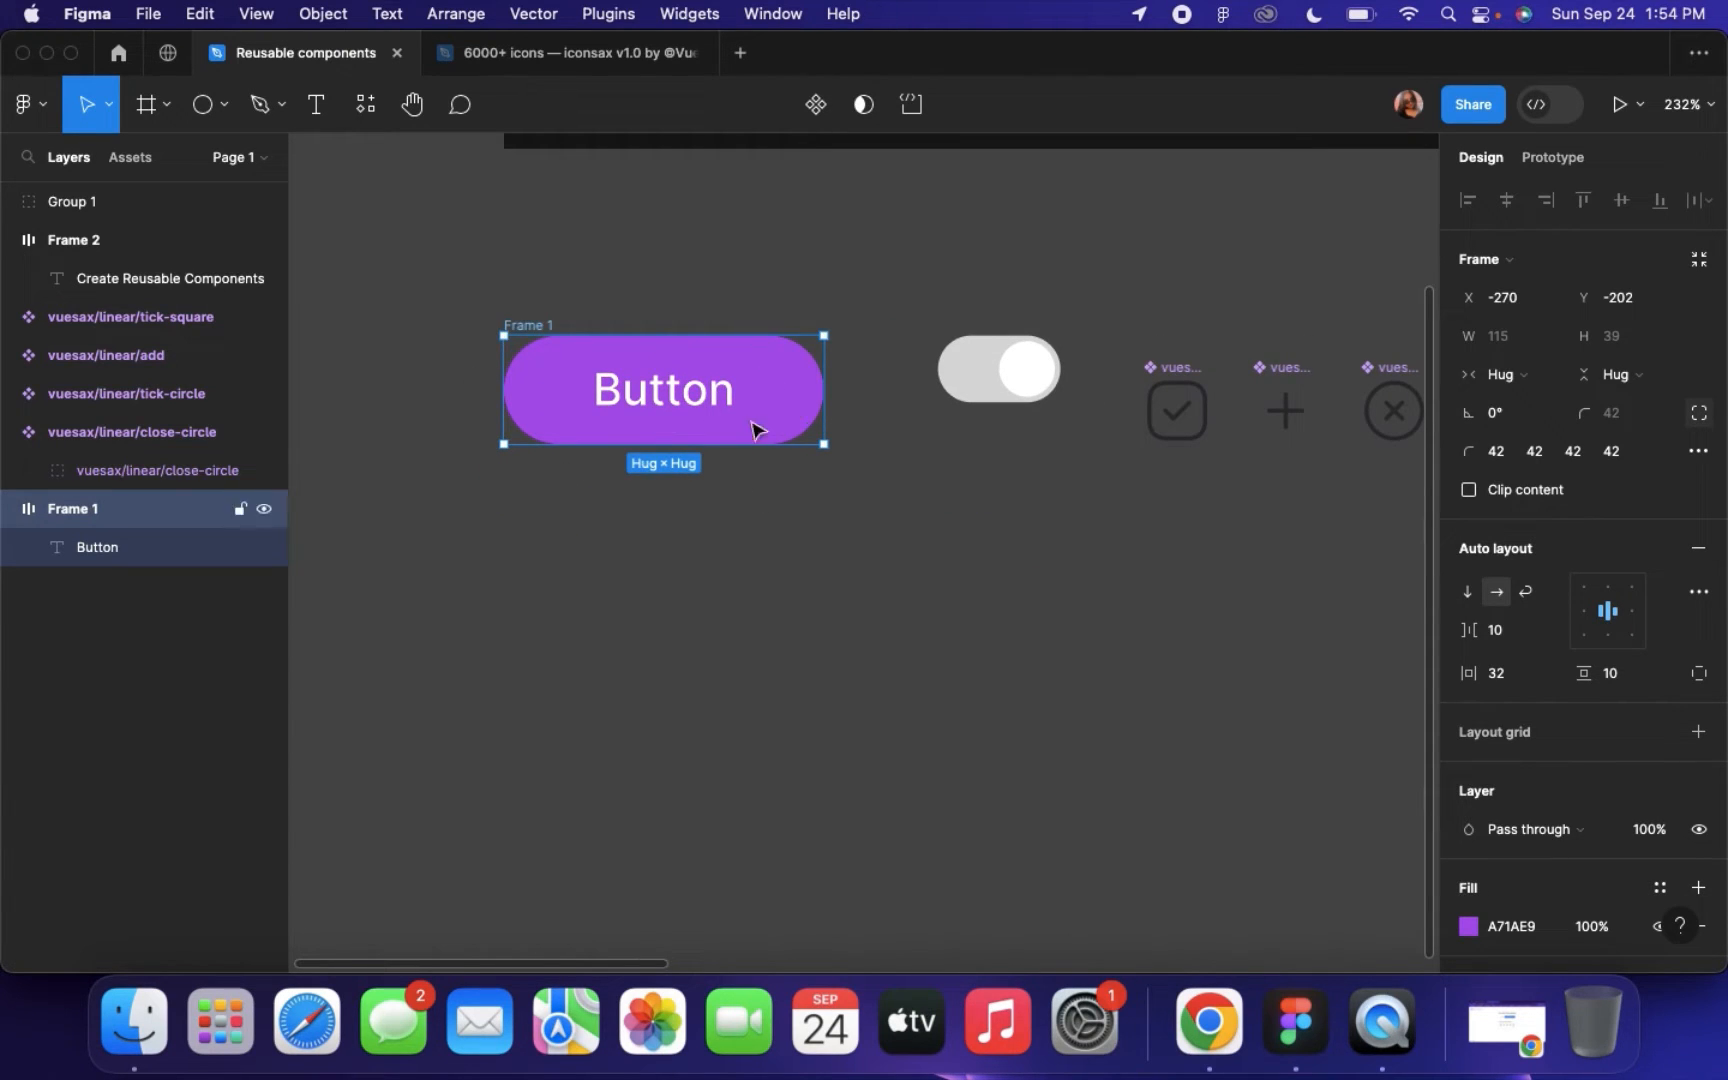
scroll(694, 413, "right", 3)
scroll(694, 413, "down", 3)
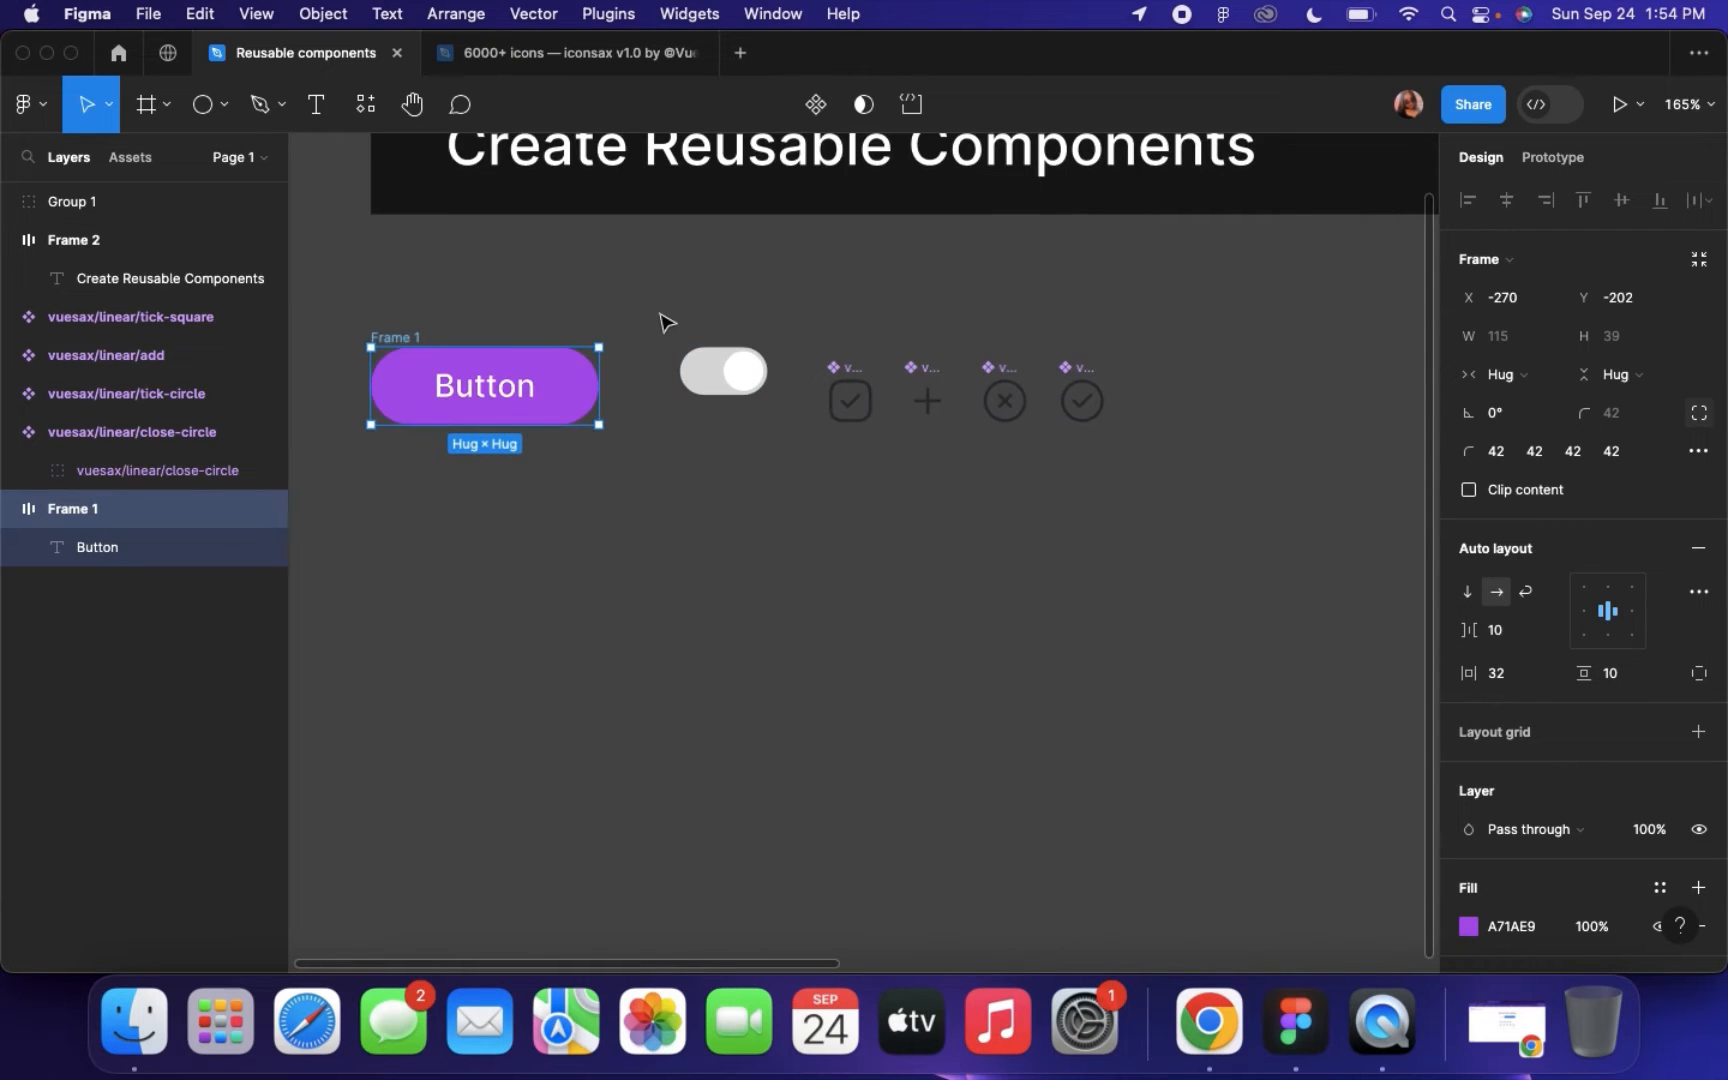
key("Escape")
Move the toggle and the icon components together horizontally, farther away from the purple button
left_click_drag(925, 403, 1180, 482)
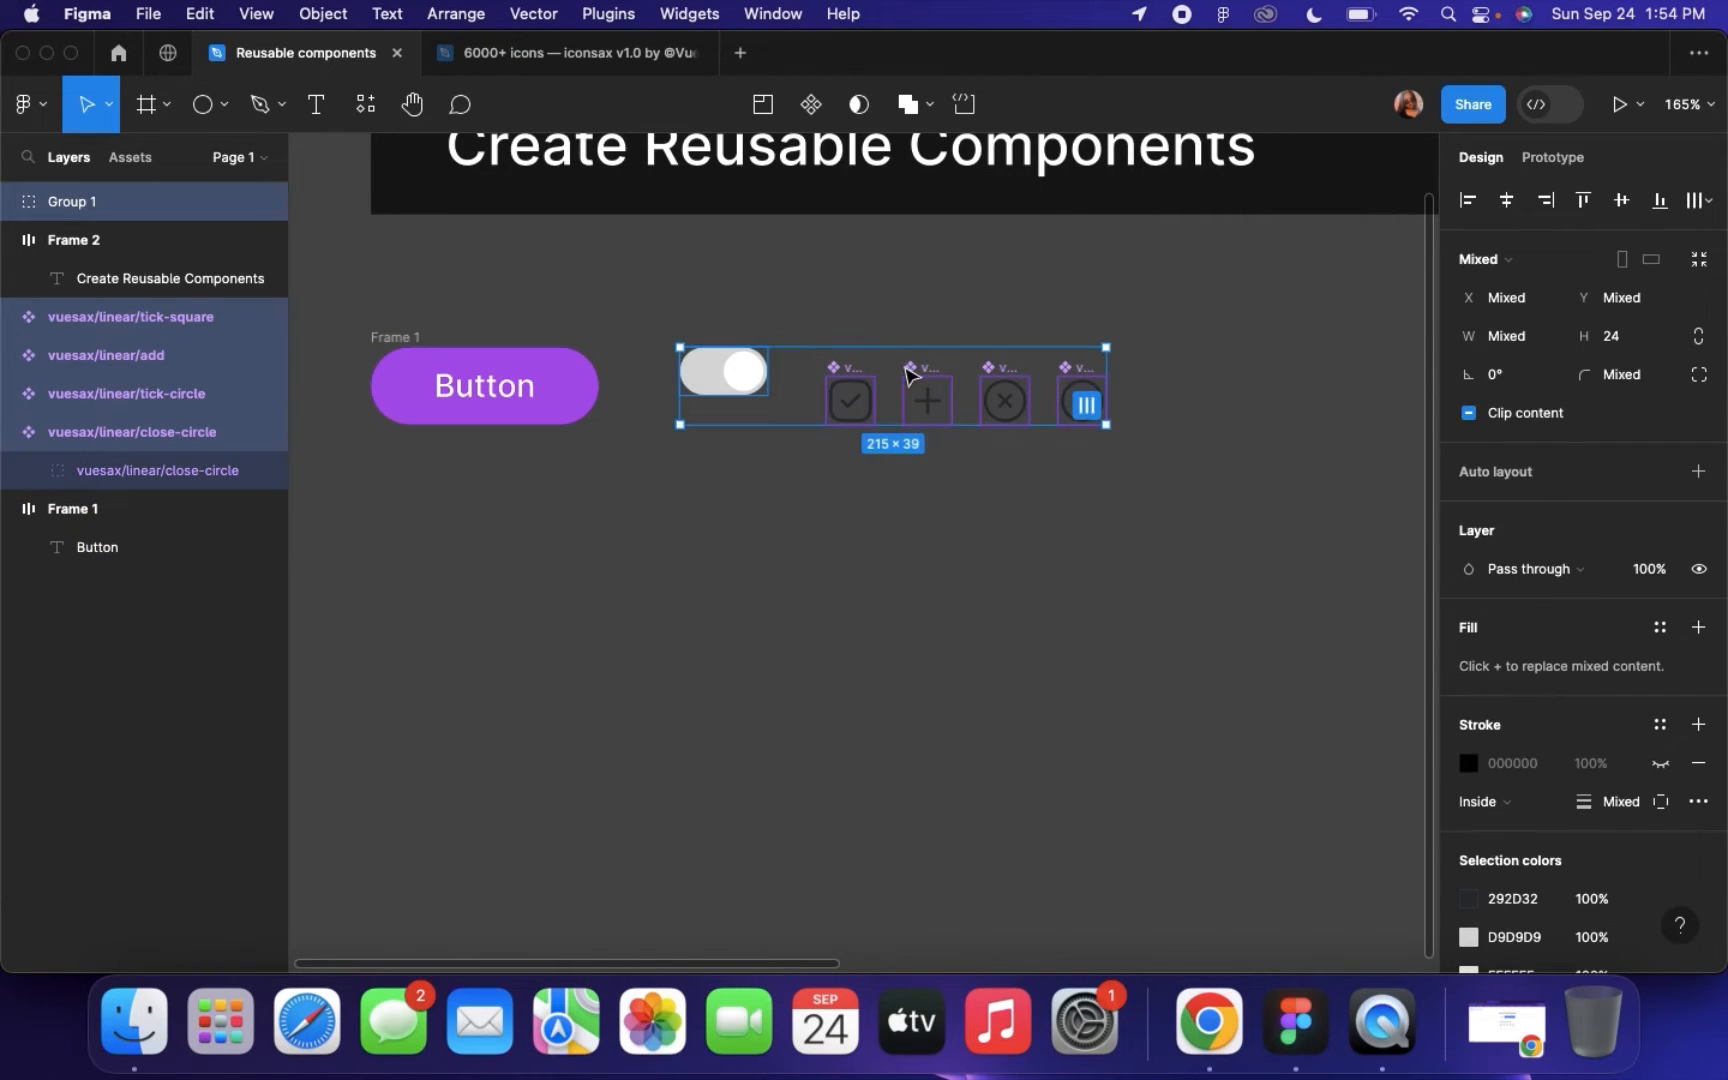
left_click_drag(905, 375, 1340, 372)
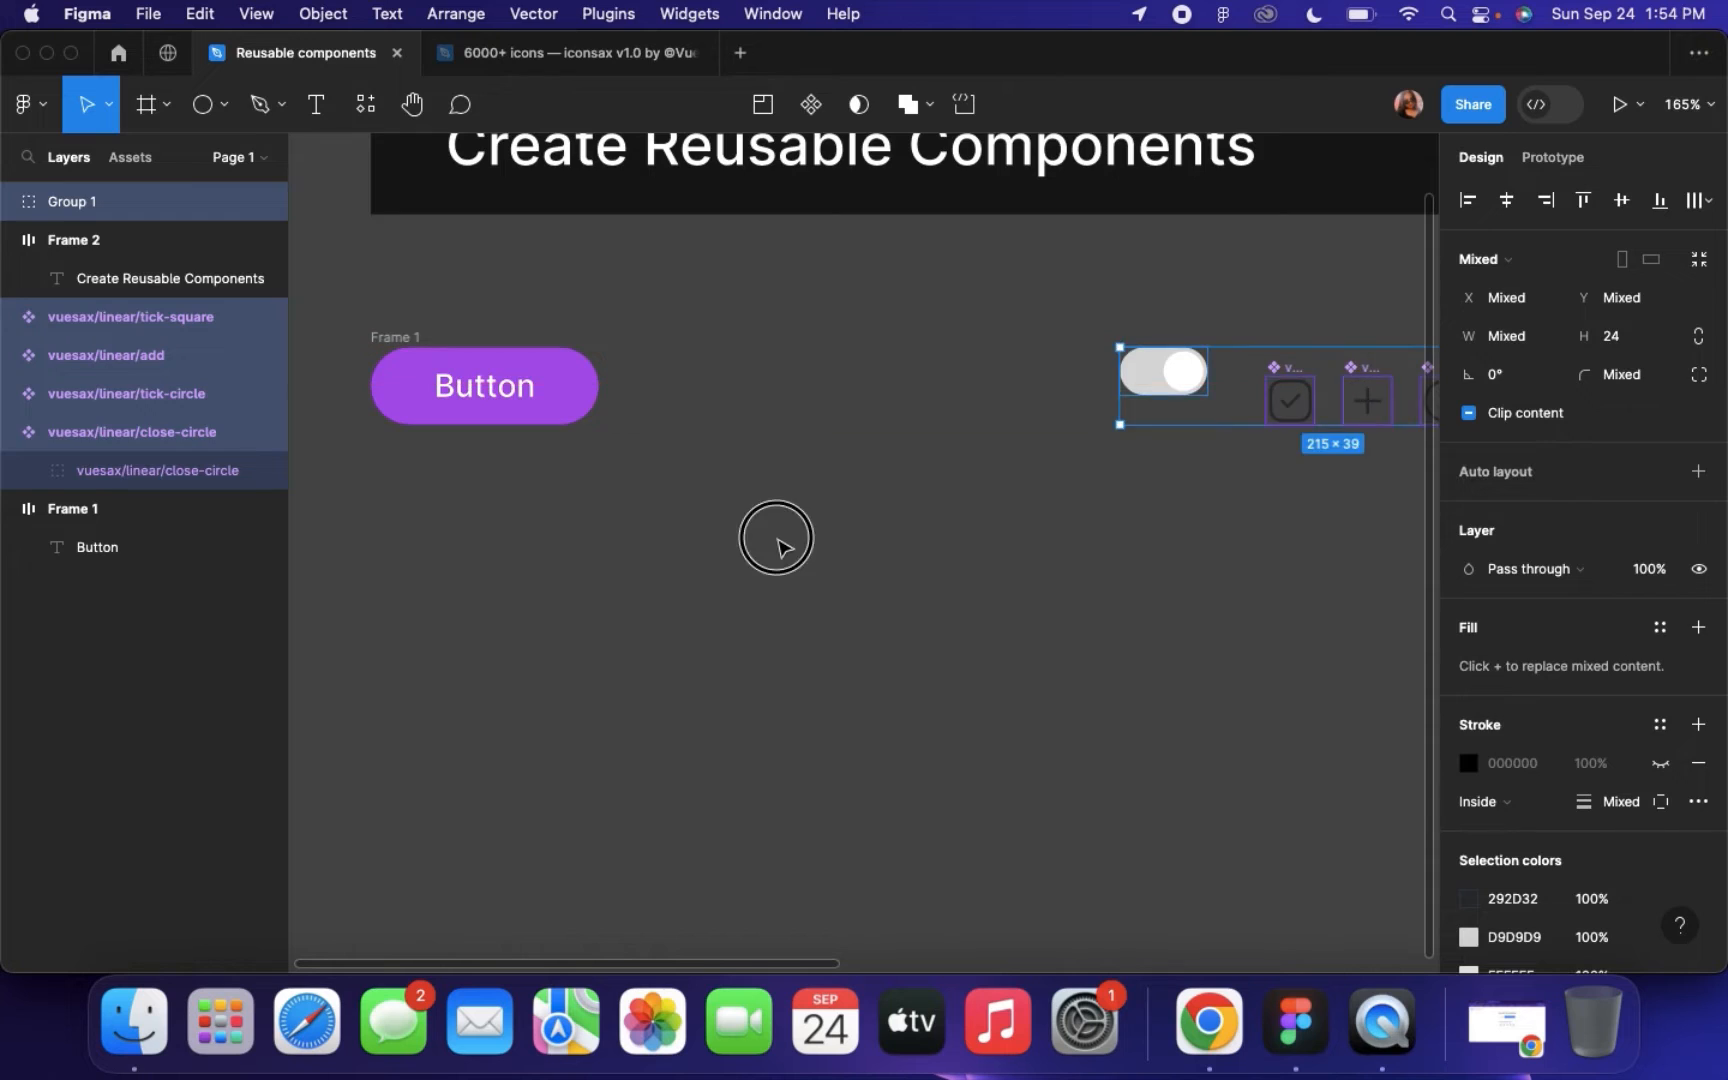
left_click(775, 536)
Duplicate the purple button frame and place the copy directly beneath it, aligned, with a gap of about 16
scroll(783, 548, "left", 3)
scroll(700, 400, "up", 5)
scroll(528, 328, "left", 2)
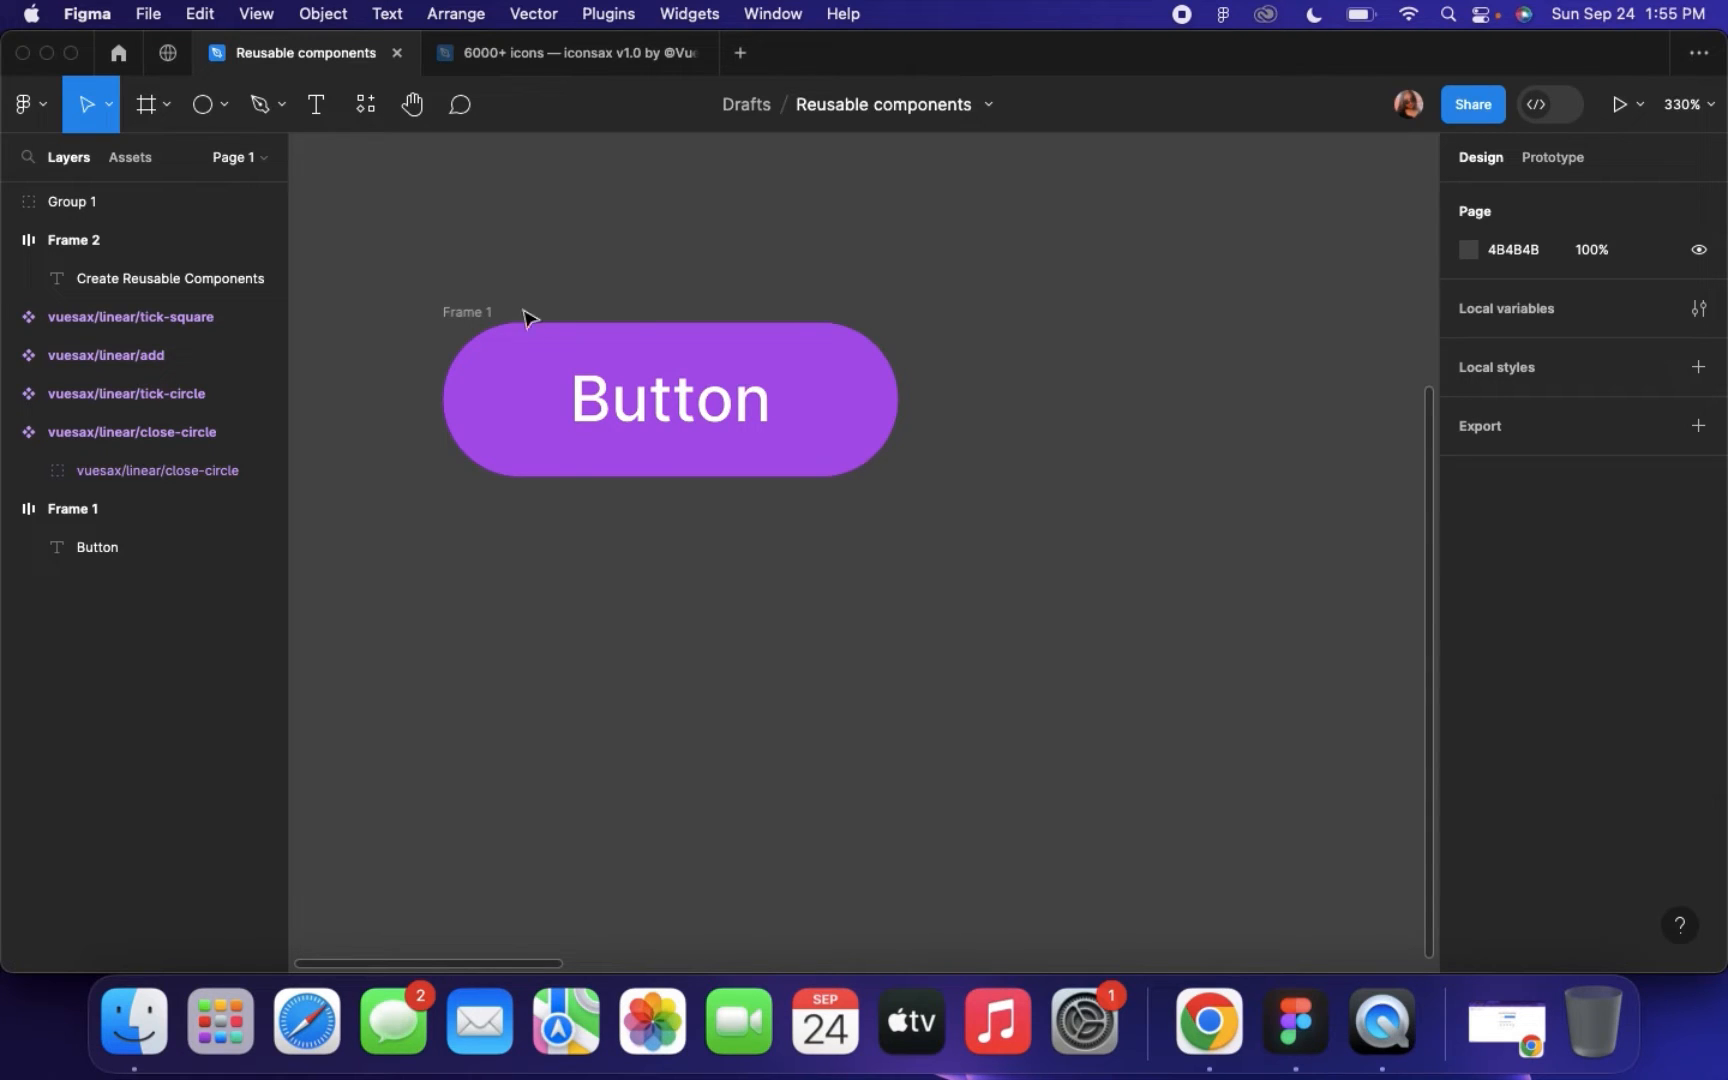
scroll(486, 312, "up", 3)
left_click(548, 337)
left_click(548, 337)
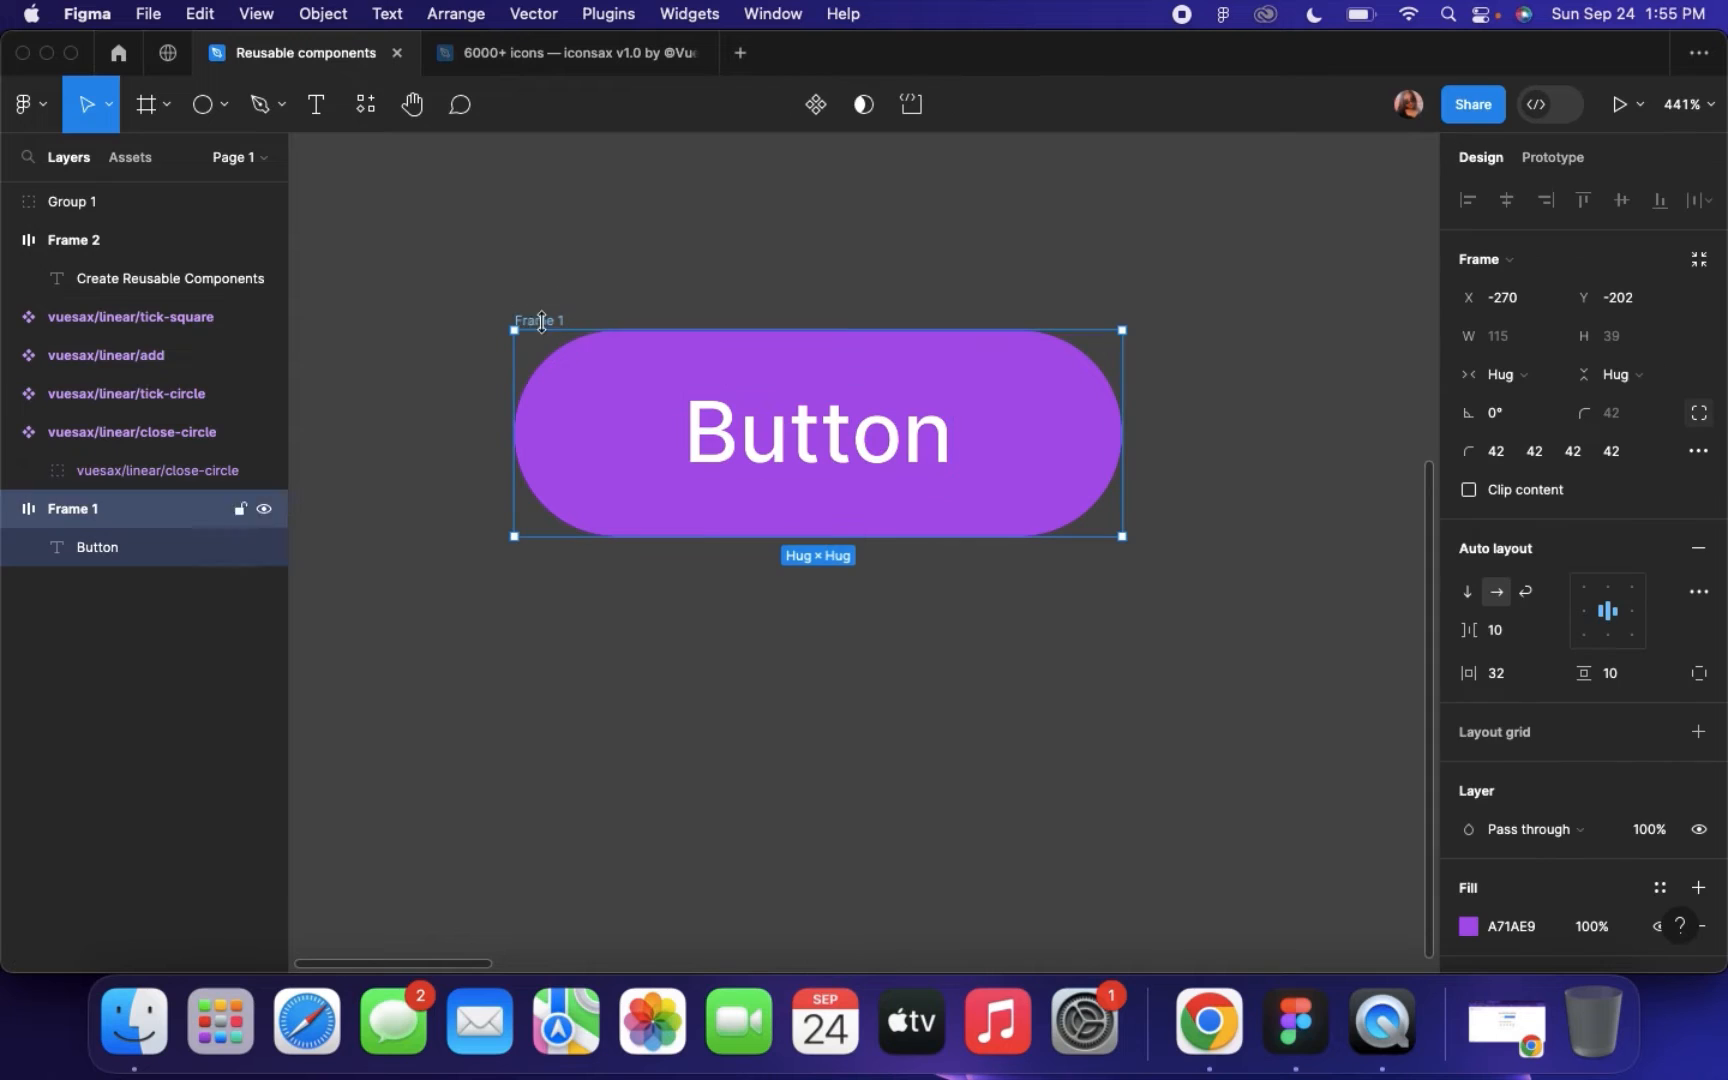
scroll(597, 332, "down", 4)
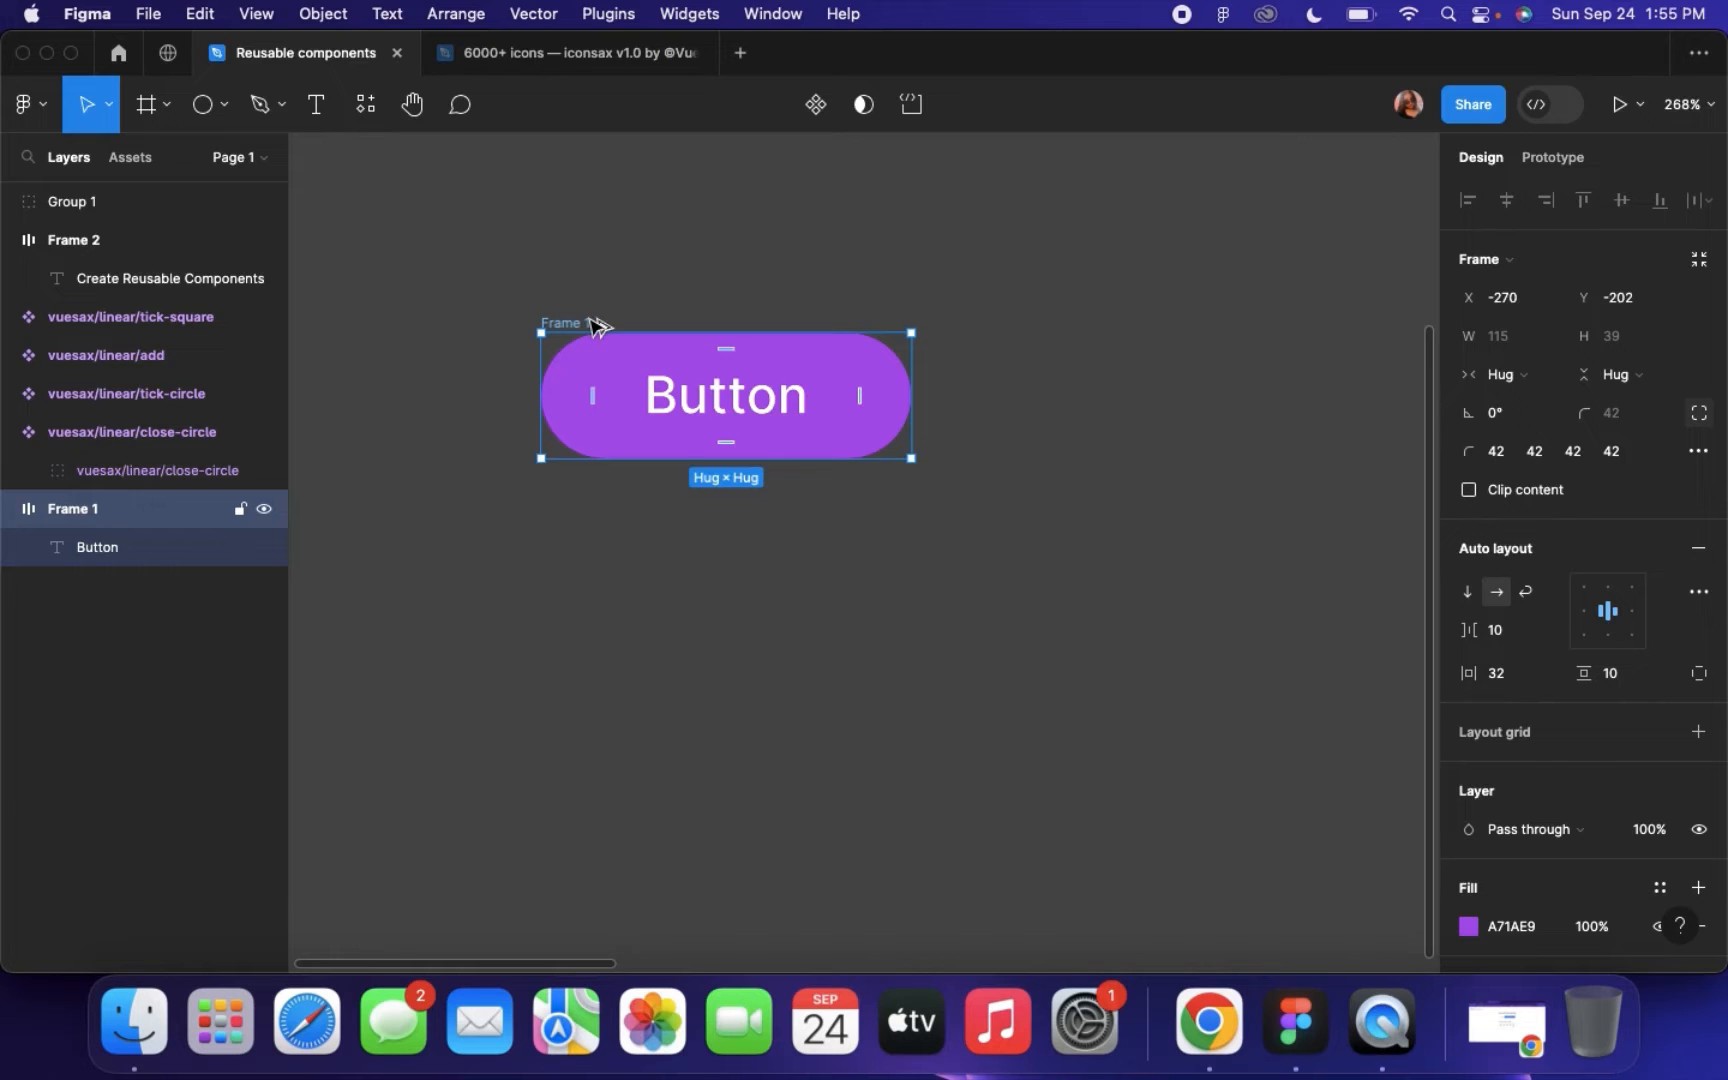
left_click_drag(591, 324, 588, 502)
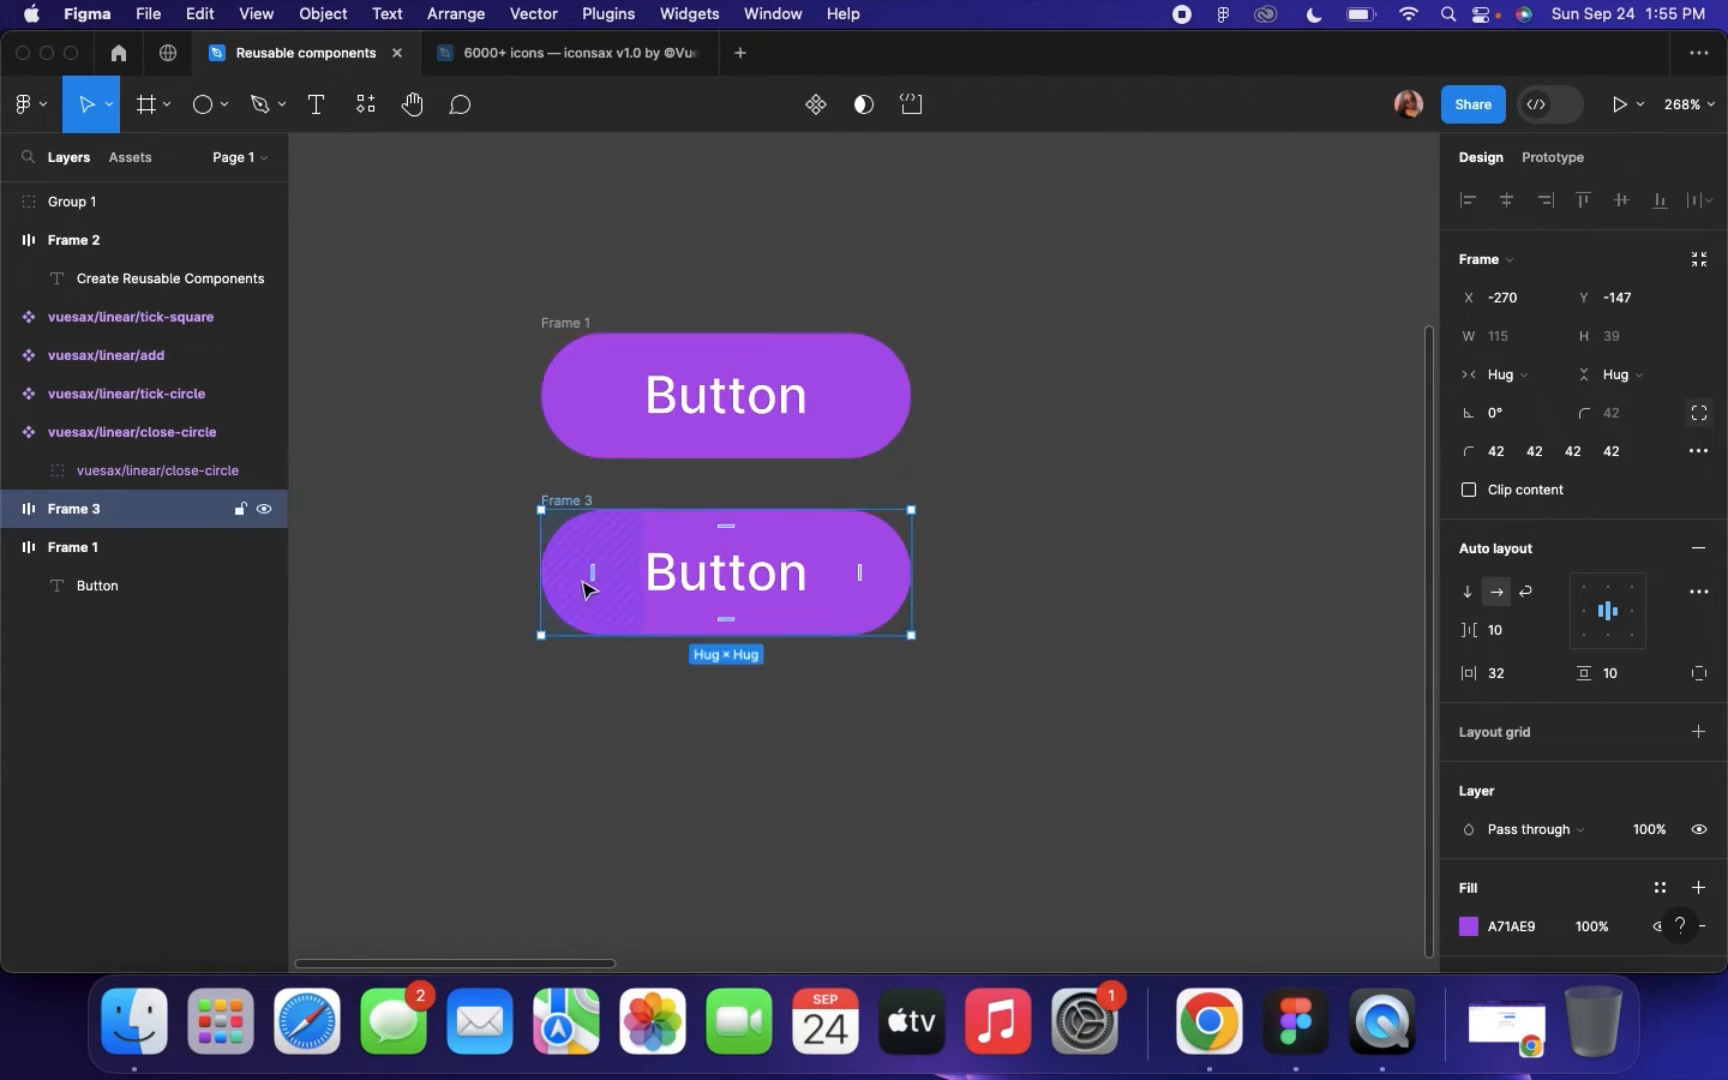
Change the fill of the duplicated button to grey 636363
scroll(590, 582, "up", 5)
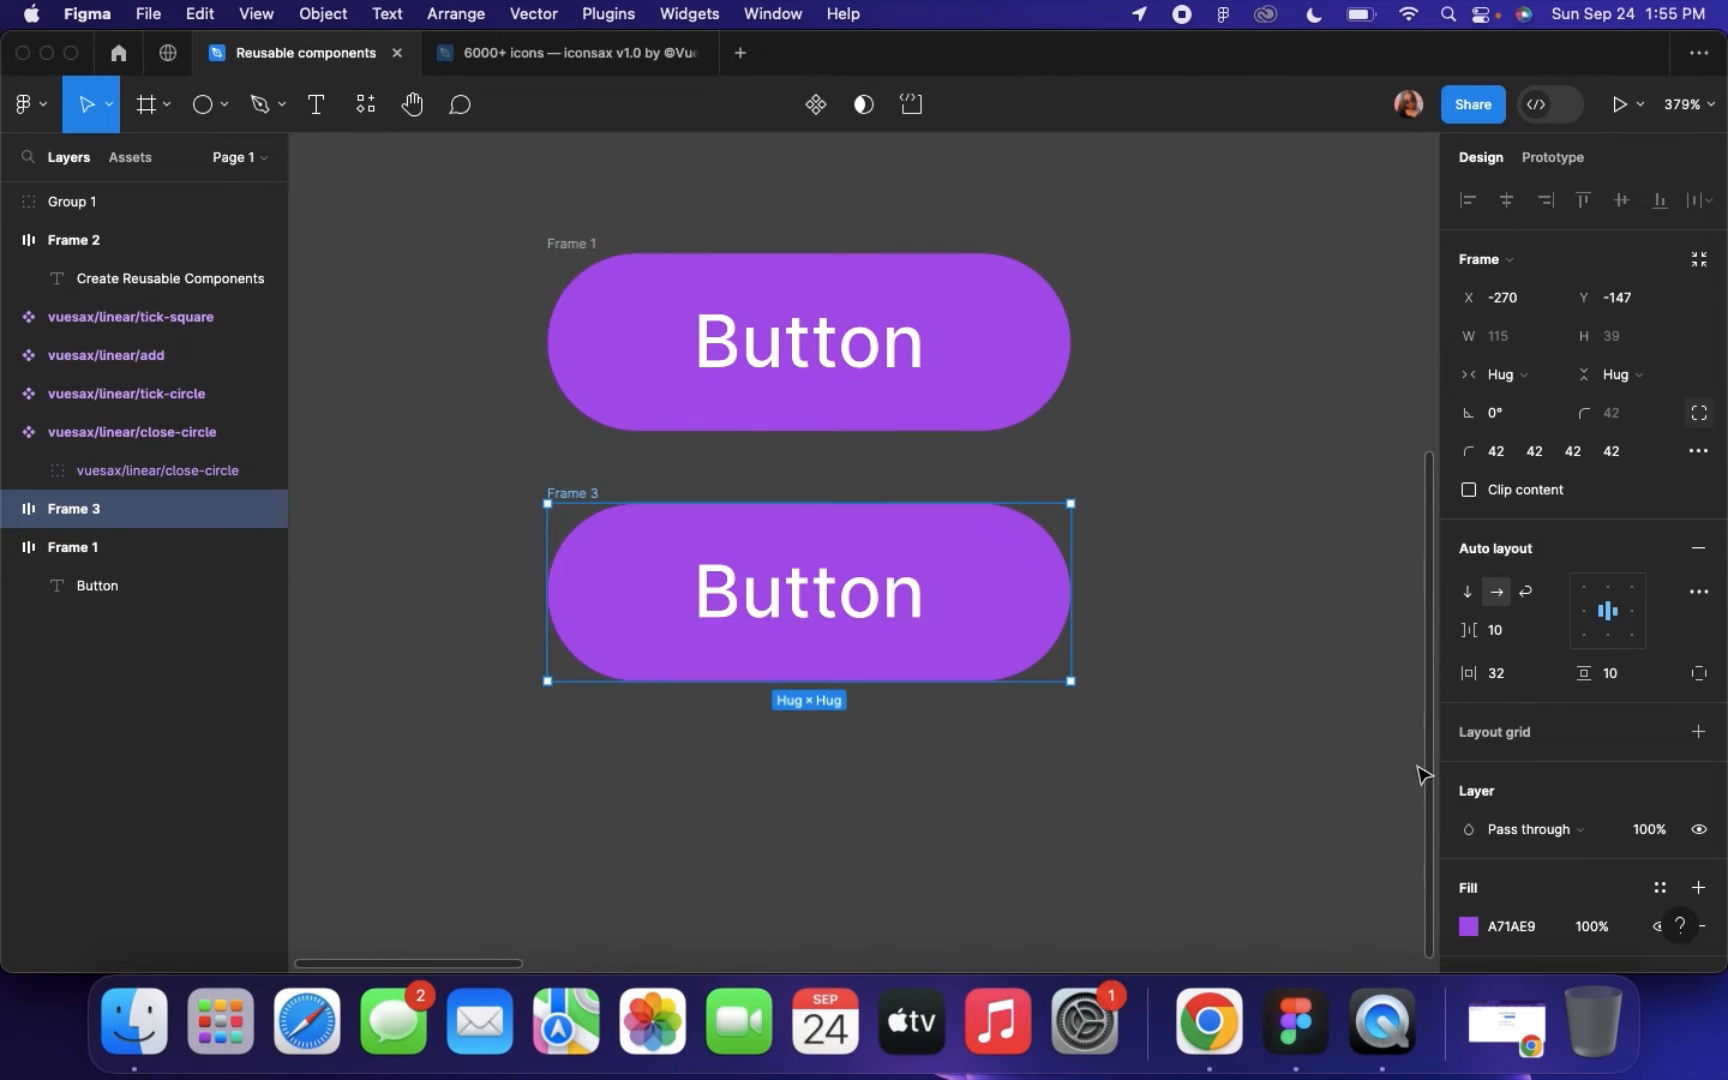
scroll(1419, 771, "down", 1)
scroll(1612, 771, "down", 4)
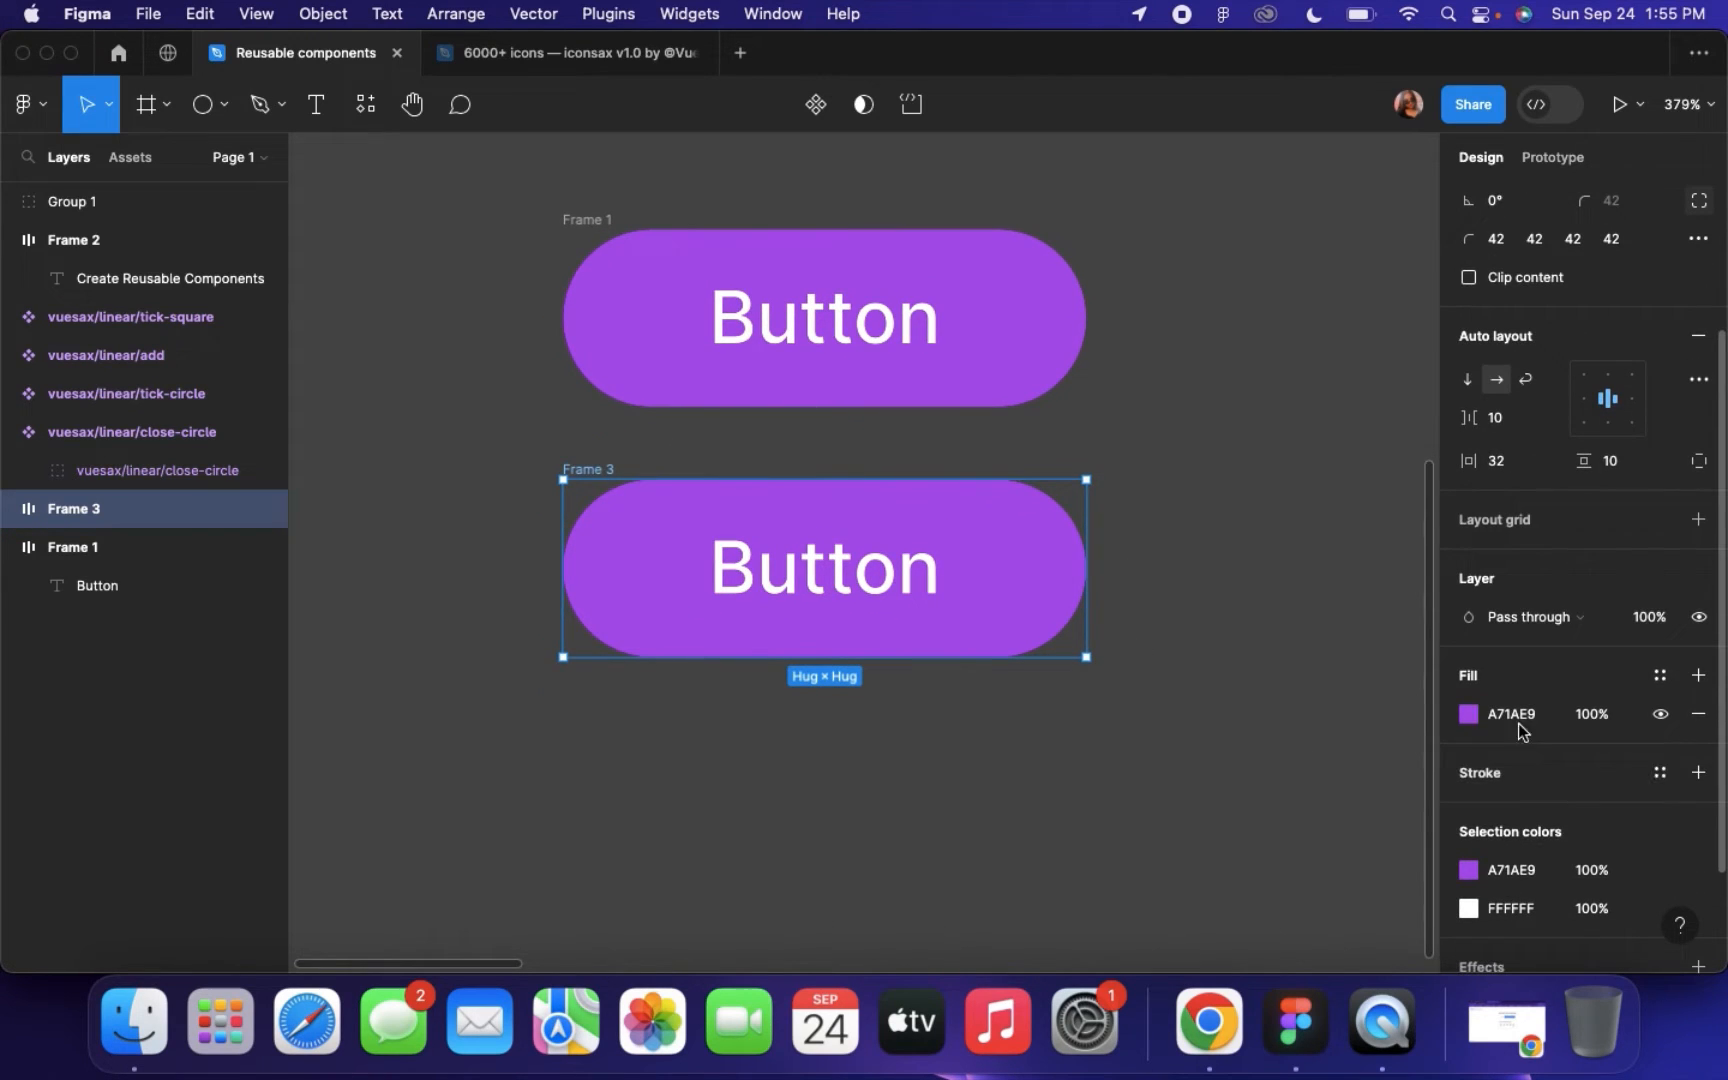
left_click(1469, 714)
mouse_move(1205, 610)
left_mouse_down()
mouse_move(1163, 600)
mouse_move(1116, 540)
left_mouse_up()
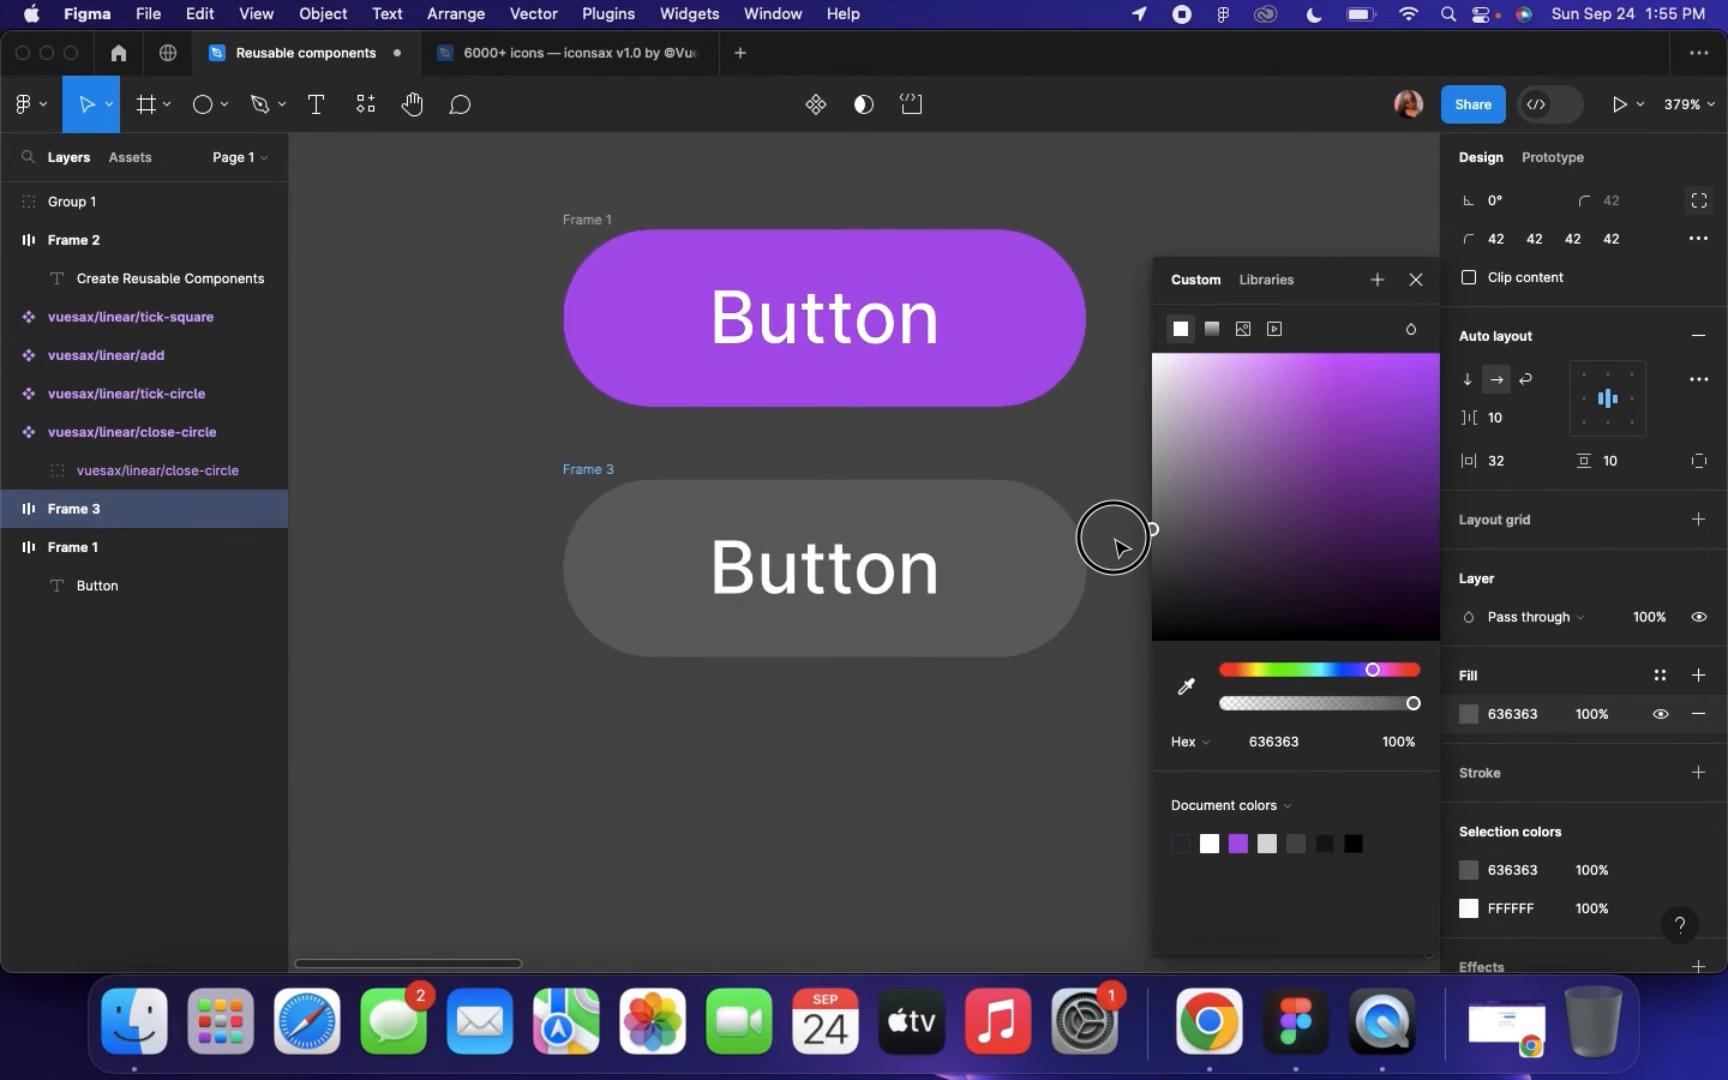
Recolor the label text of the grey button to a muted light grey so it looks disabled
left_click(880, 588)
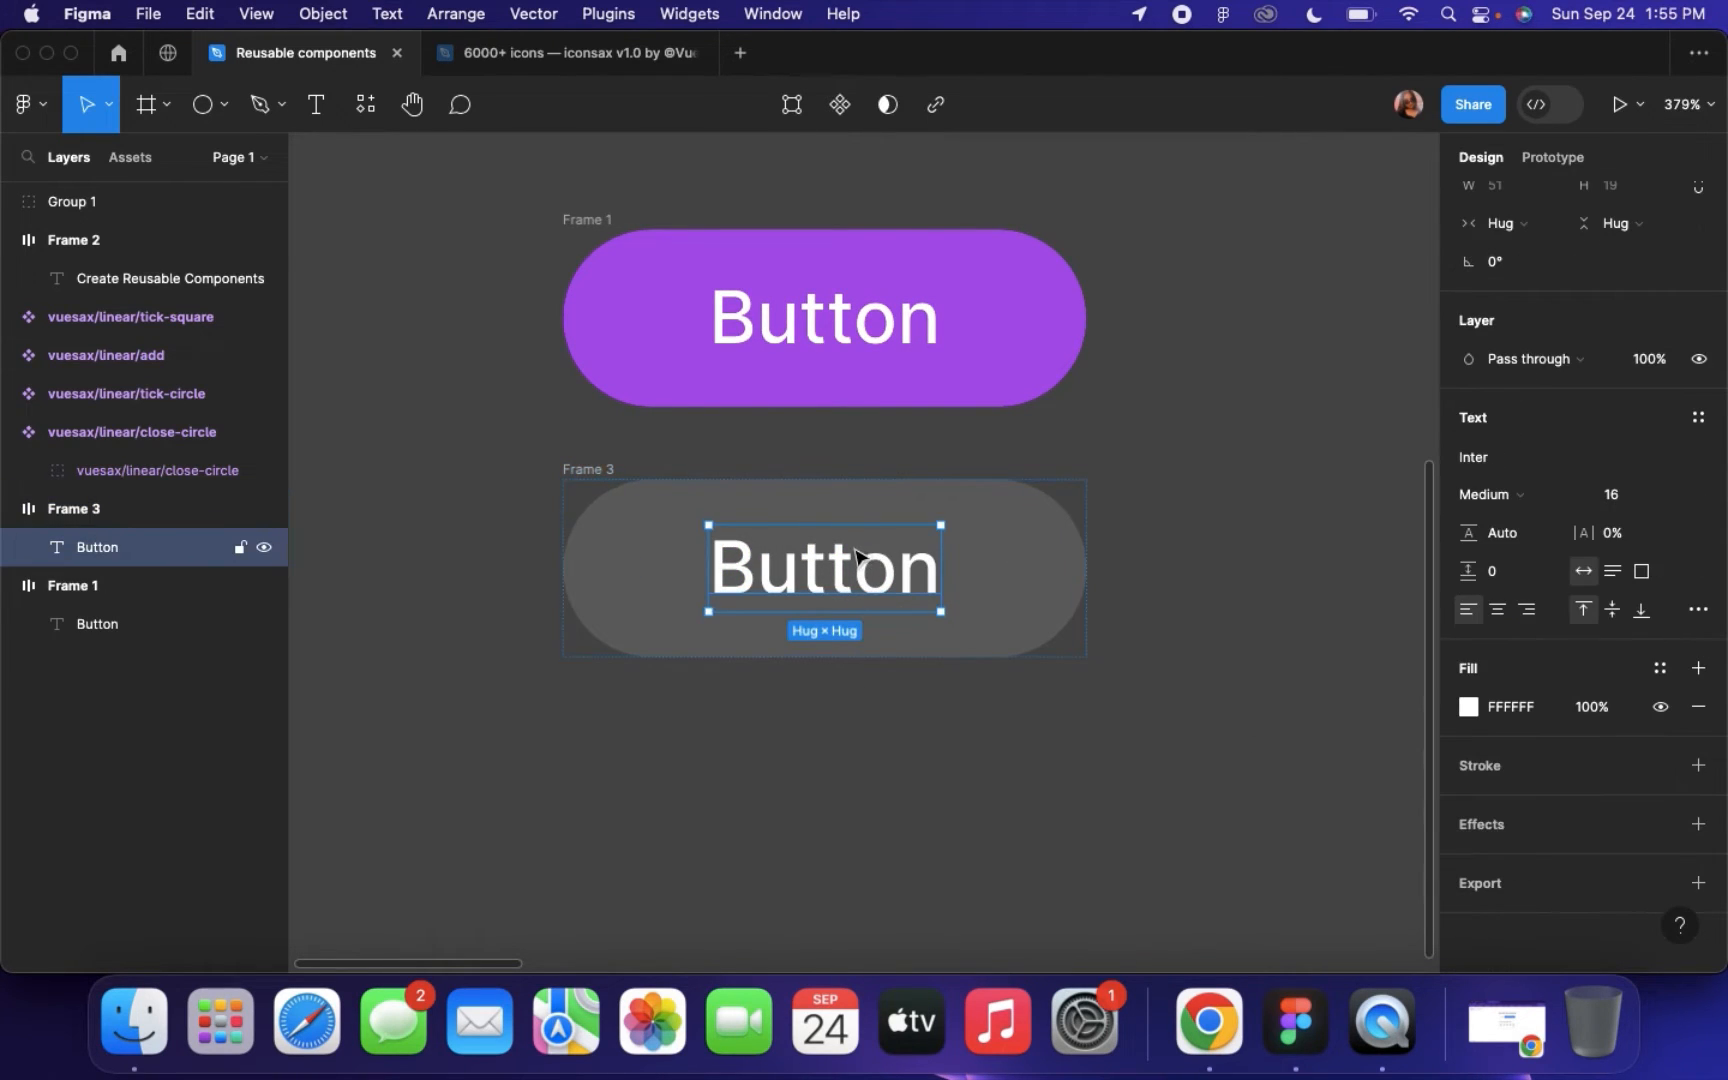
left_click(1469, 707)
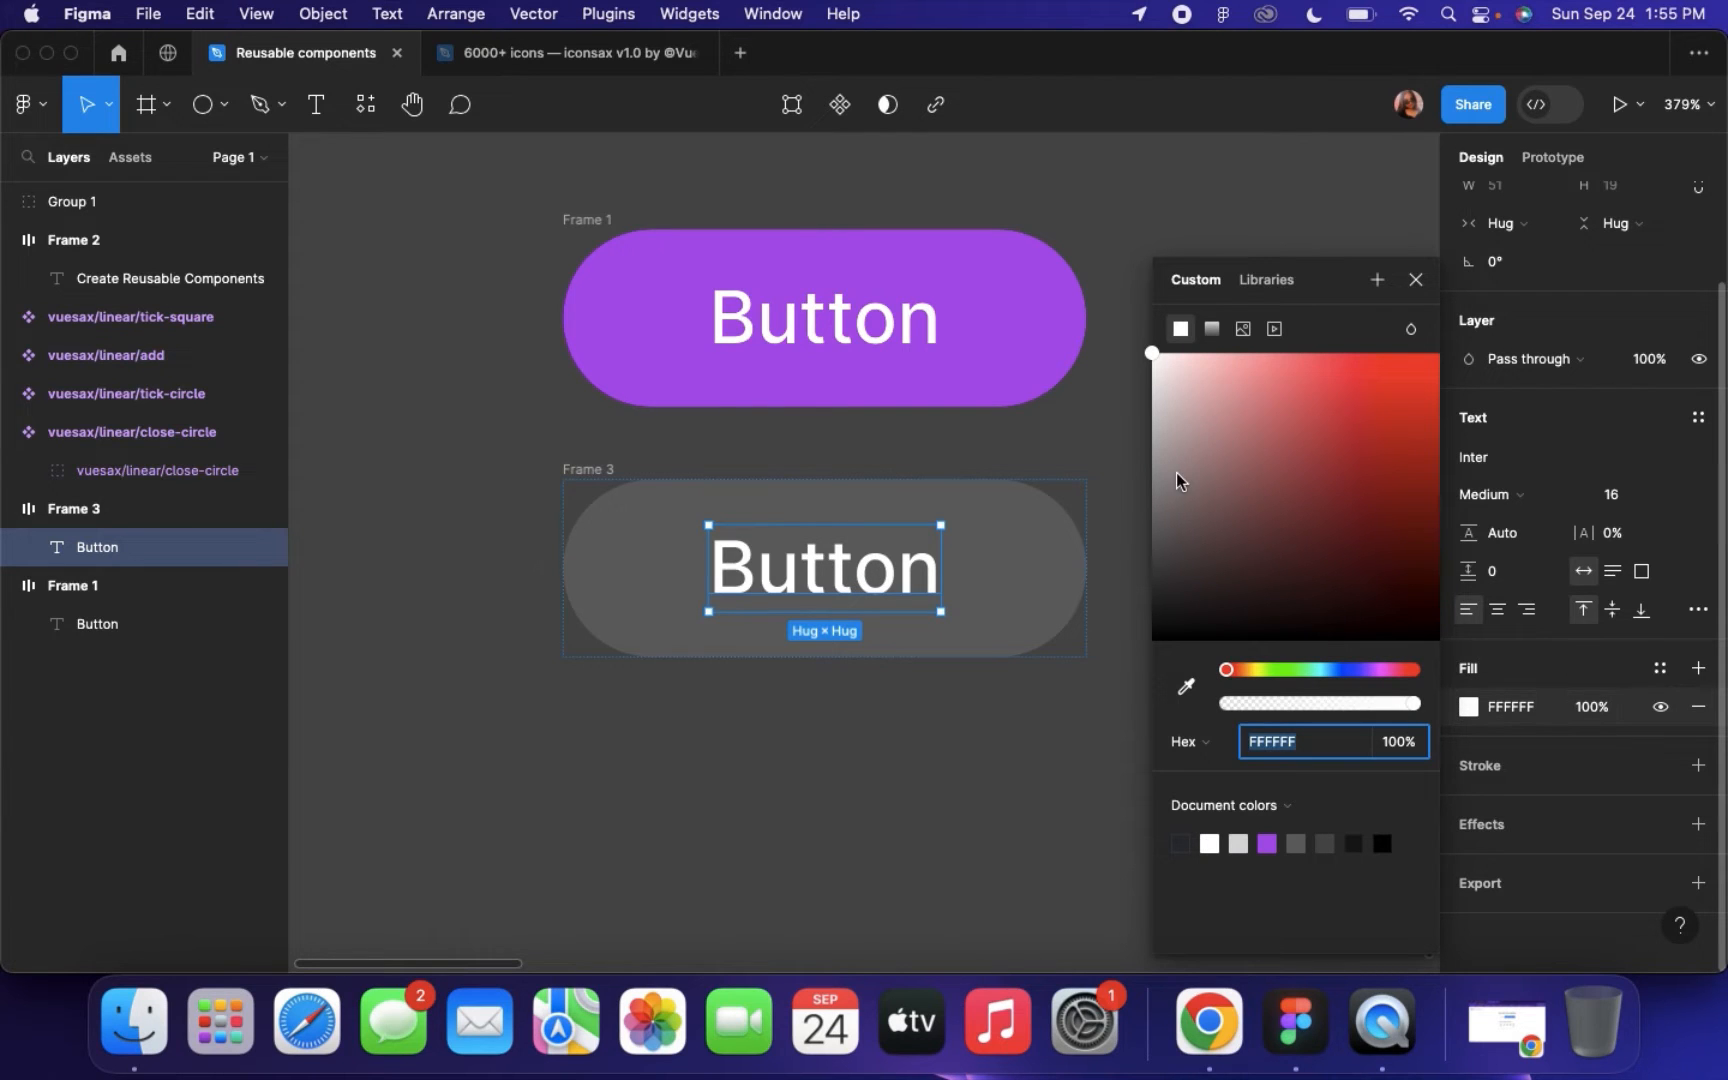
left_click_drag(1165, 463, 1085, 470)
left_click(1083, 470)
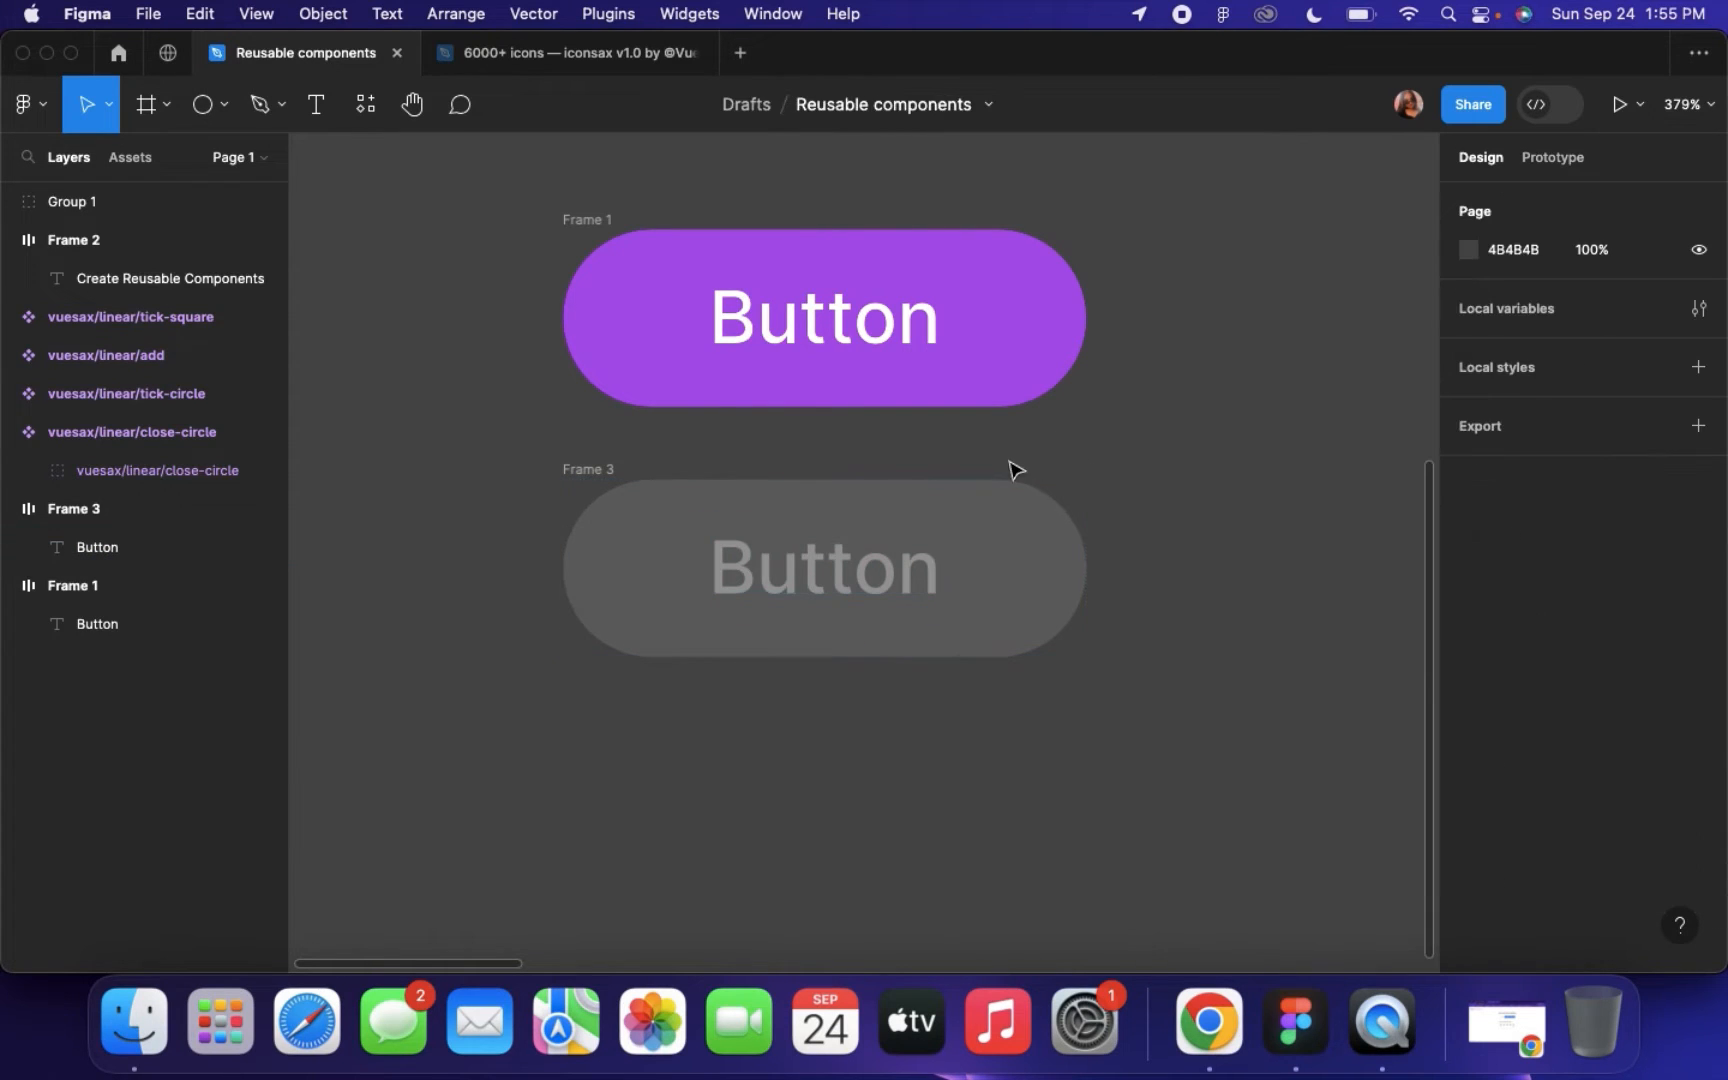
Combine the purple and grey button frames into a component set
left_click(598, 219)
left_click(581, 478, "shift")
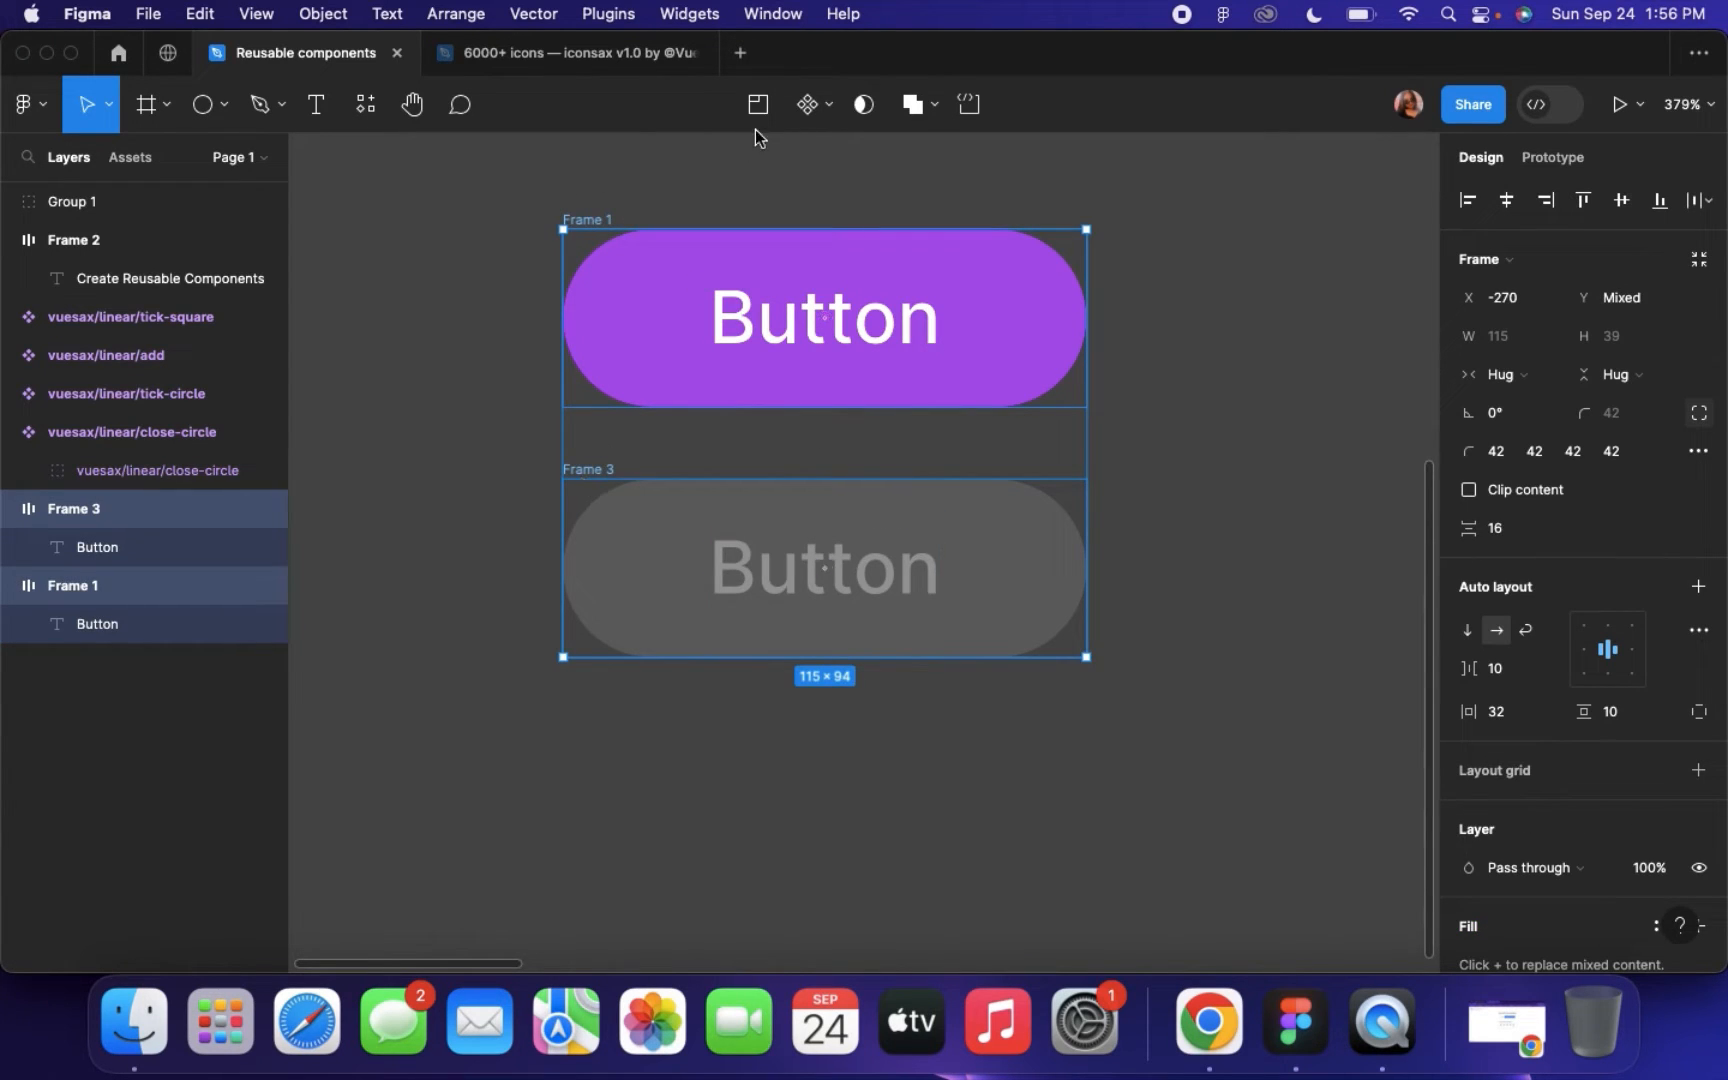
left_click(830, 110)
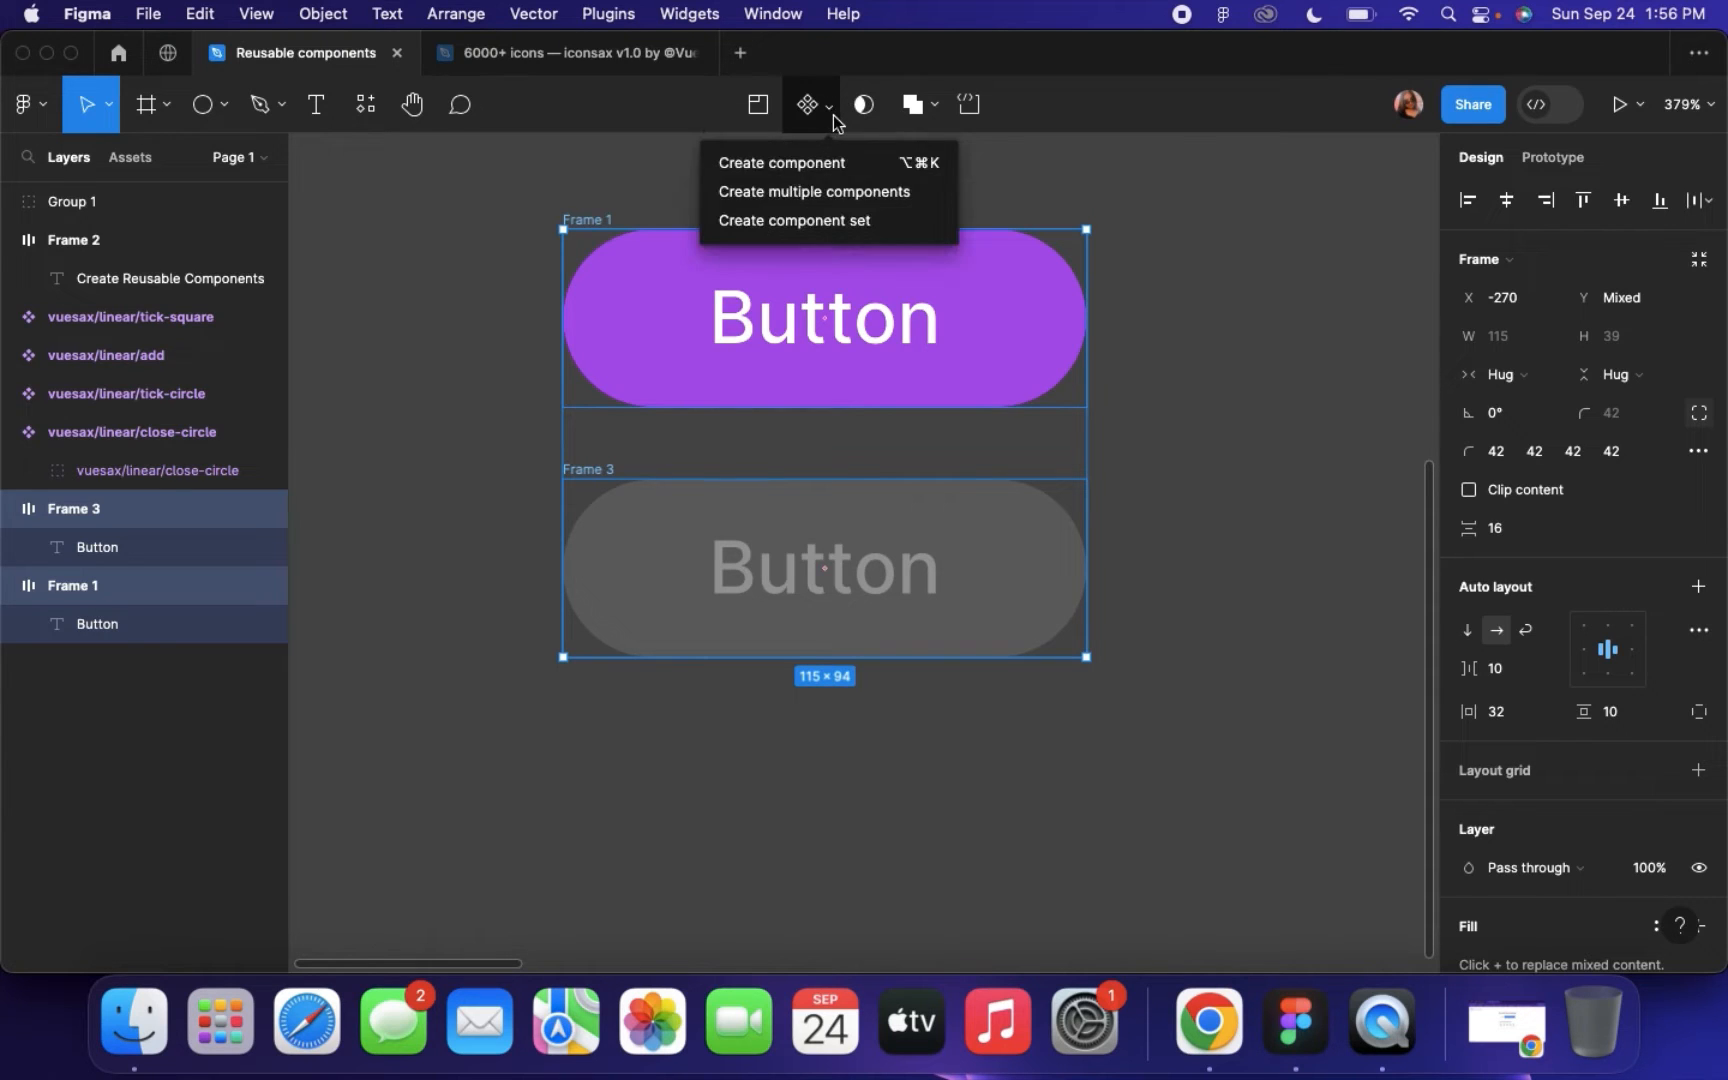
left_click(893, 222)
scroll(718, 403, "down", 5)
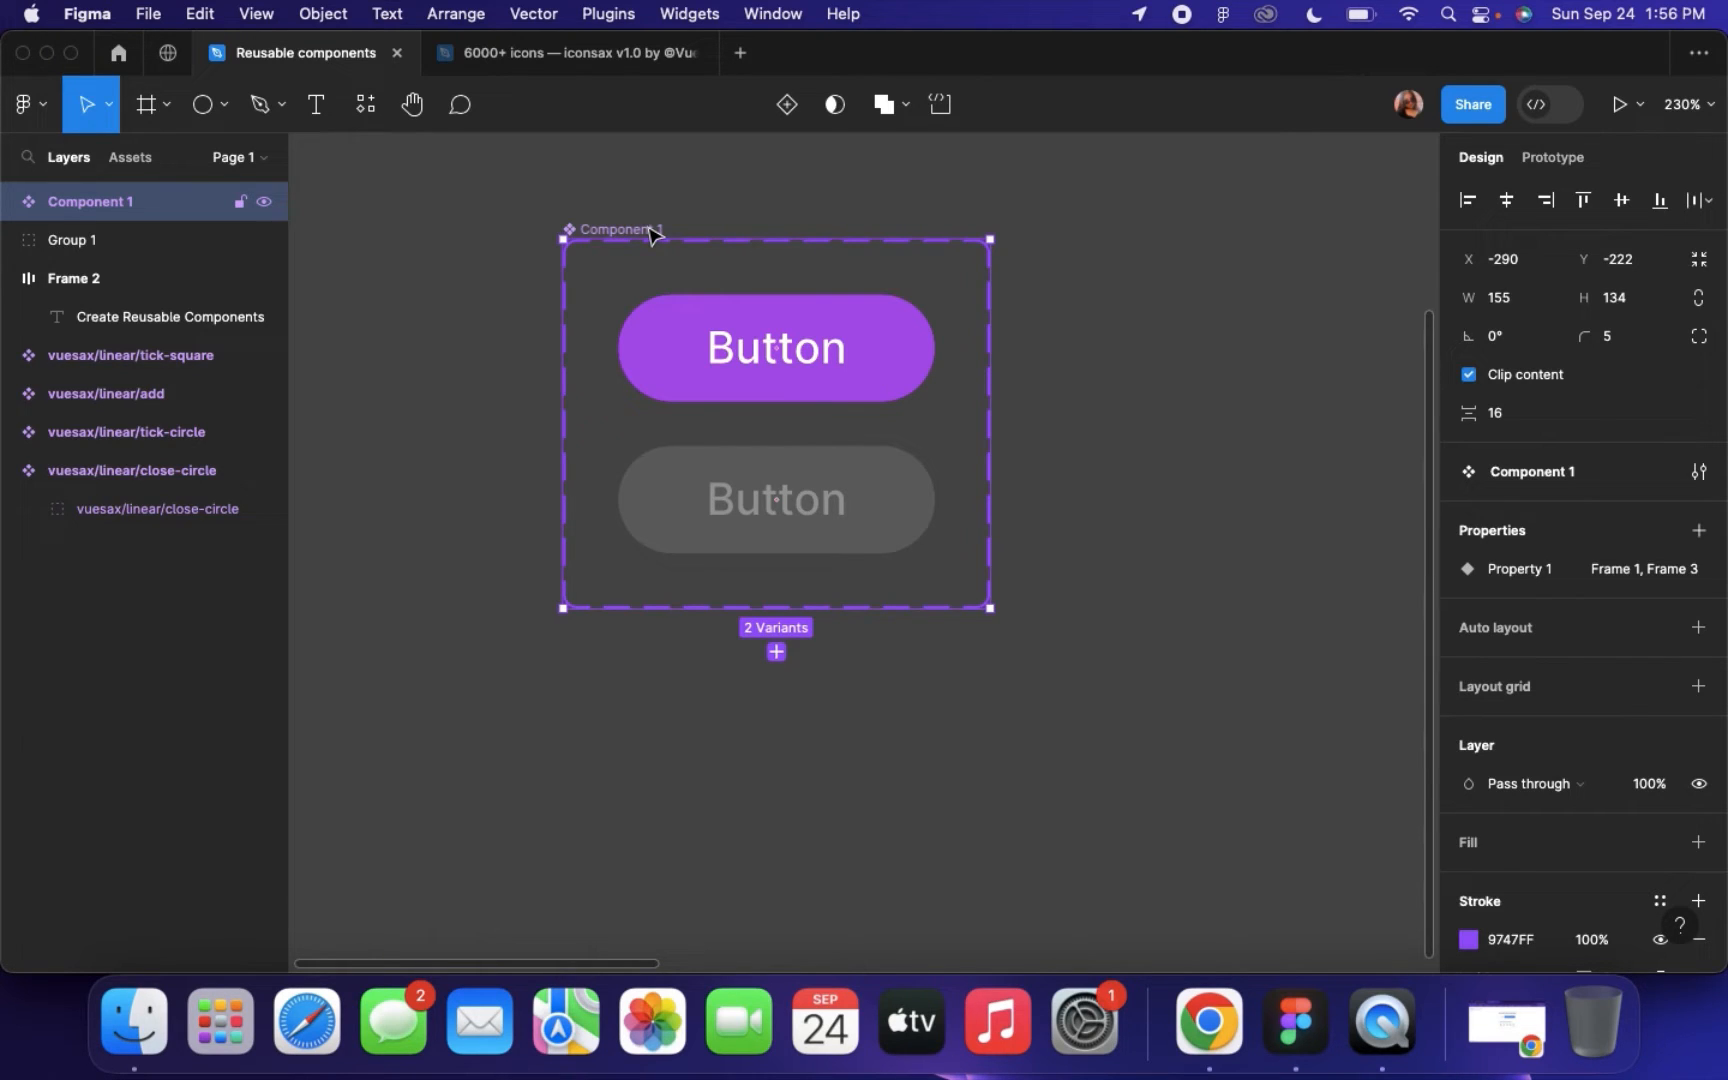
Add a third variant to the button component set
left_click(718, 349)
left_click(718, 349)
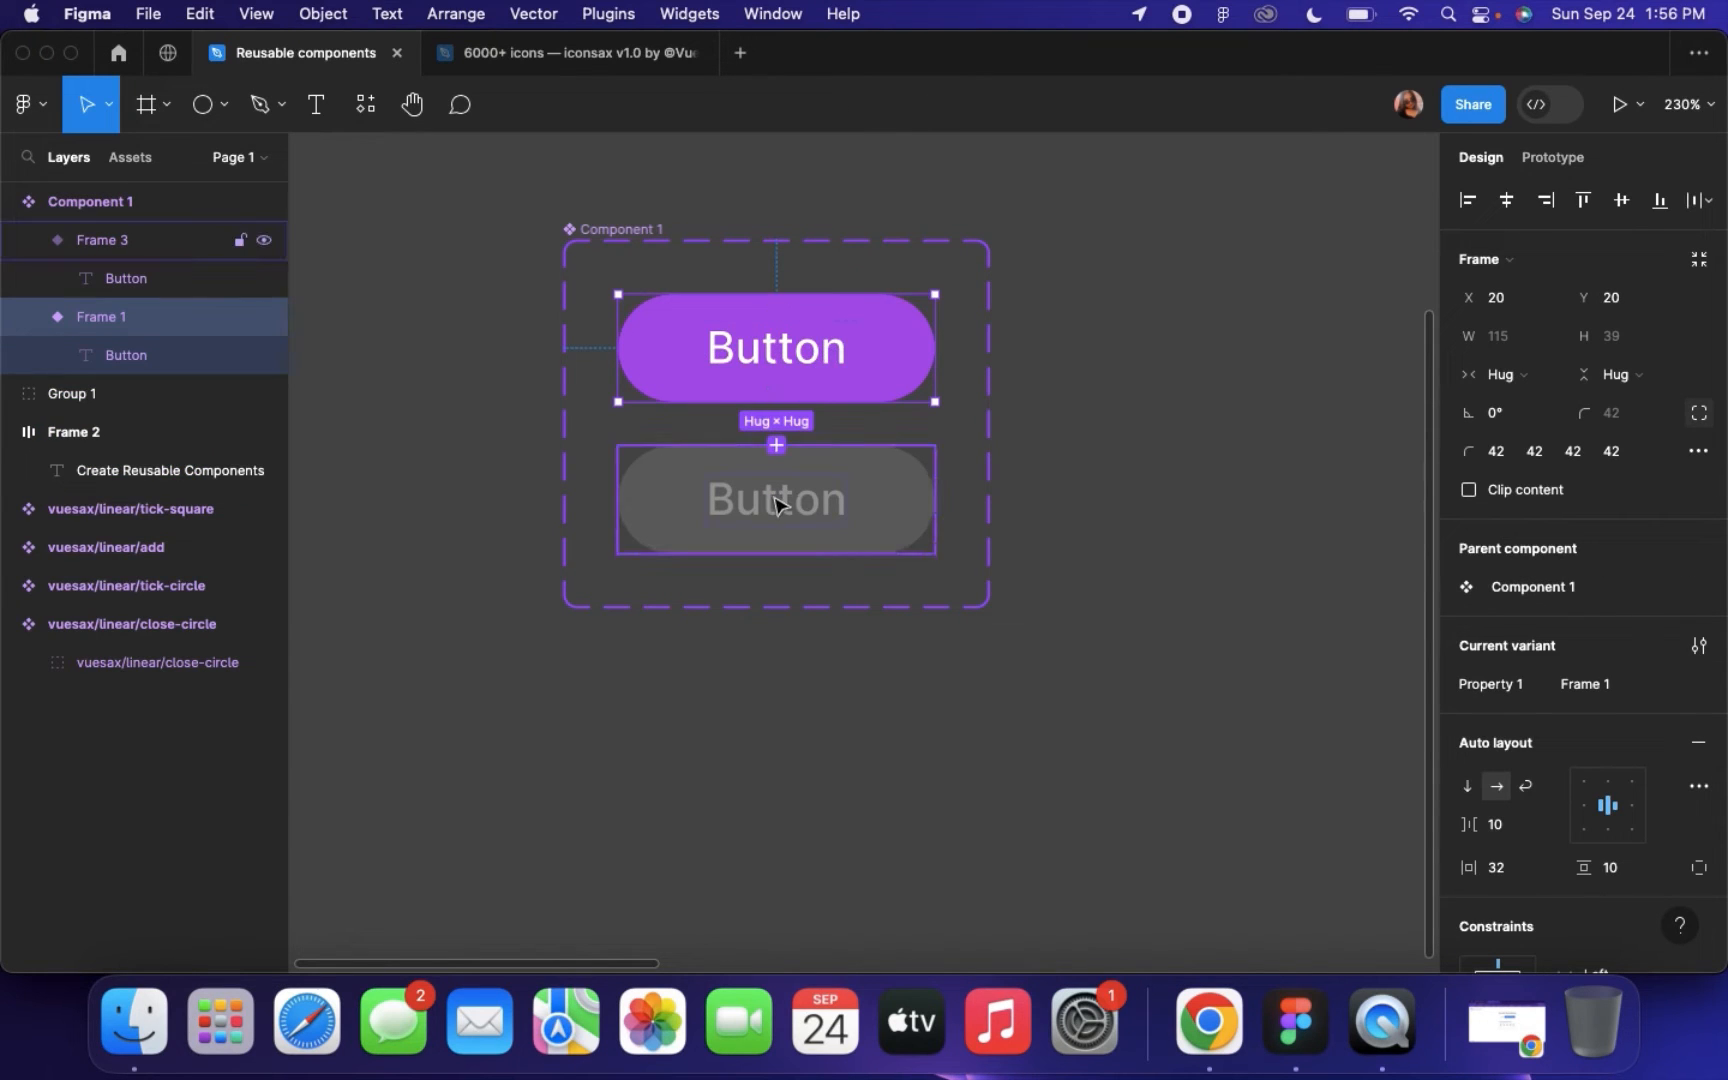
left_click(727, 457)
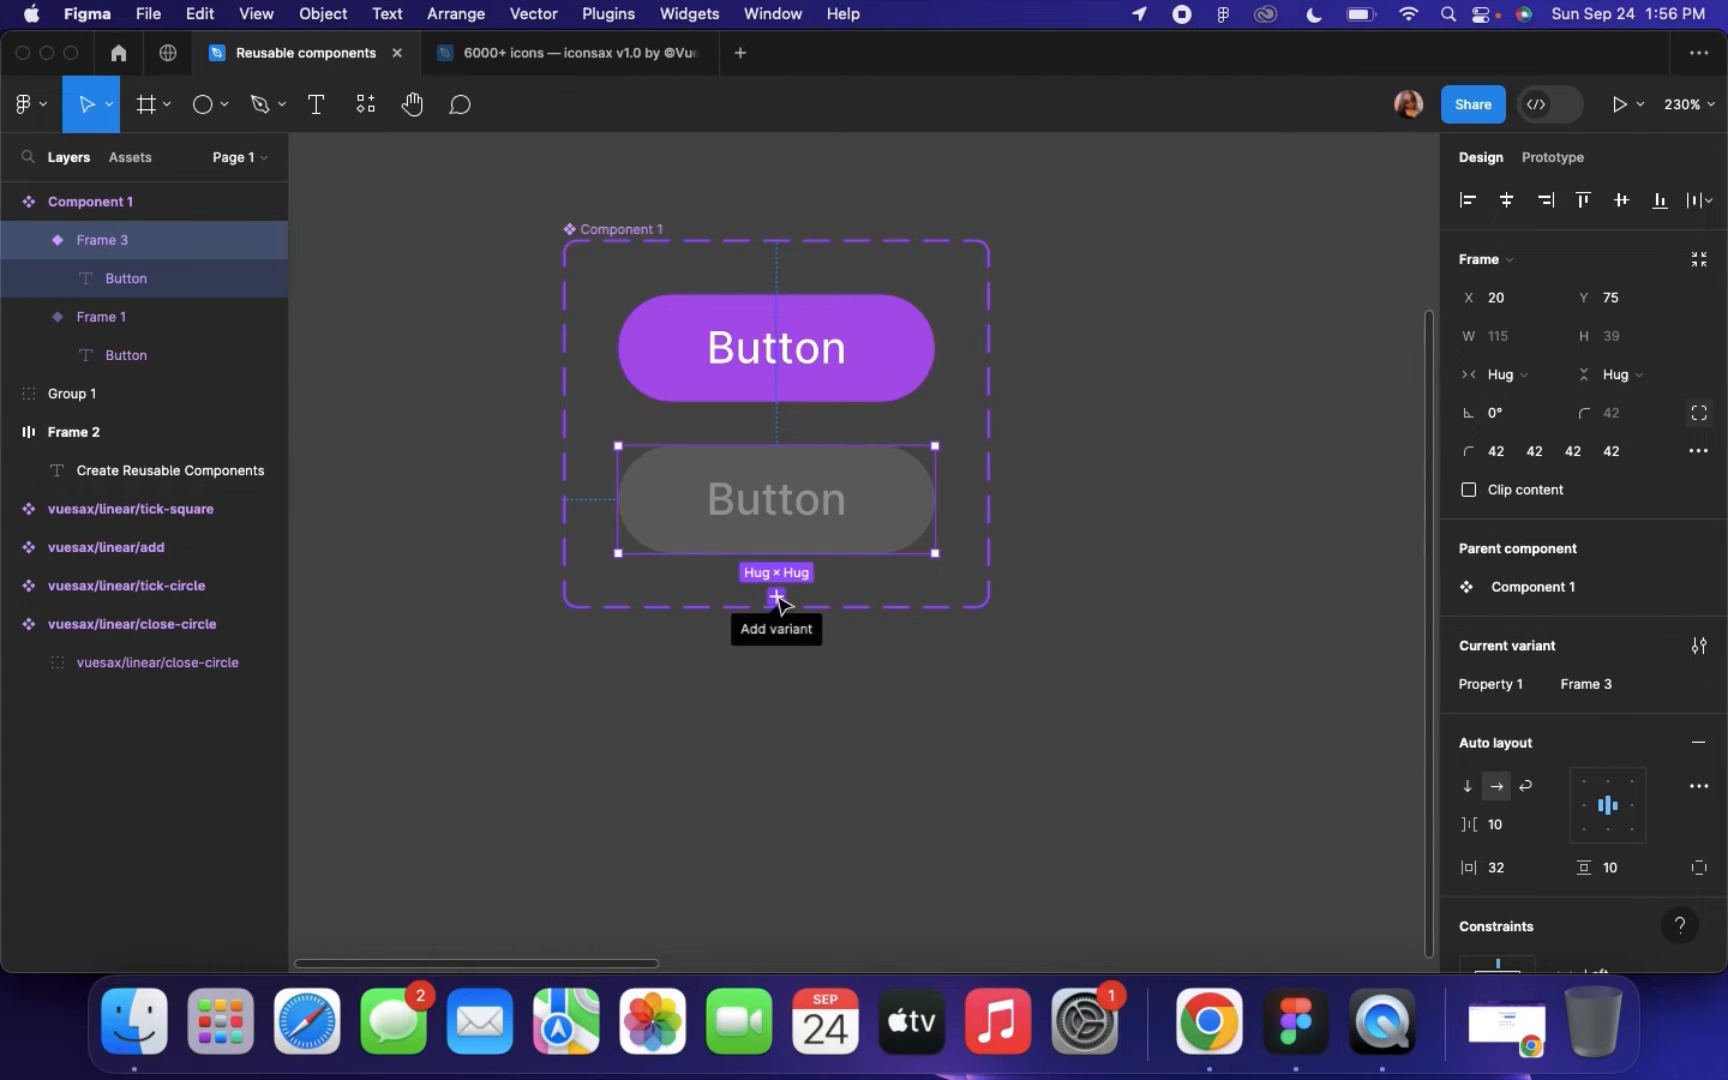
left_click(1026, 428)
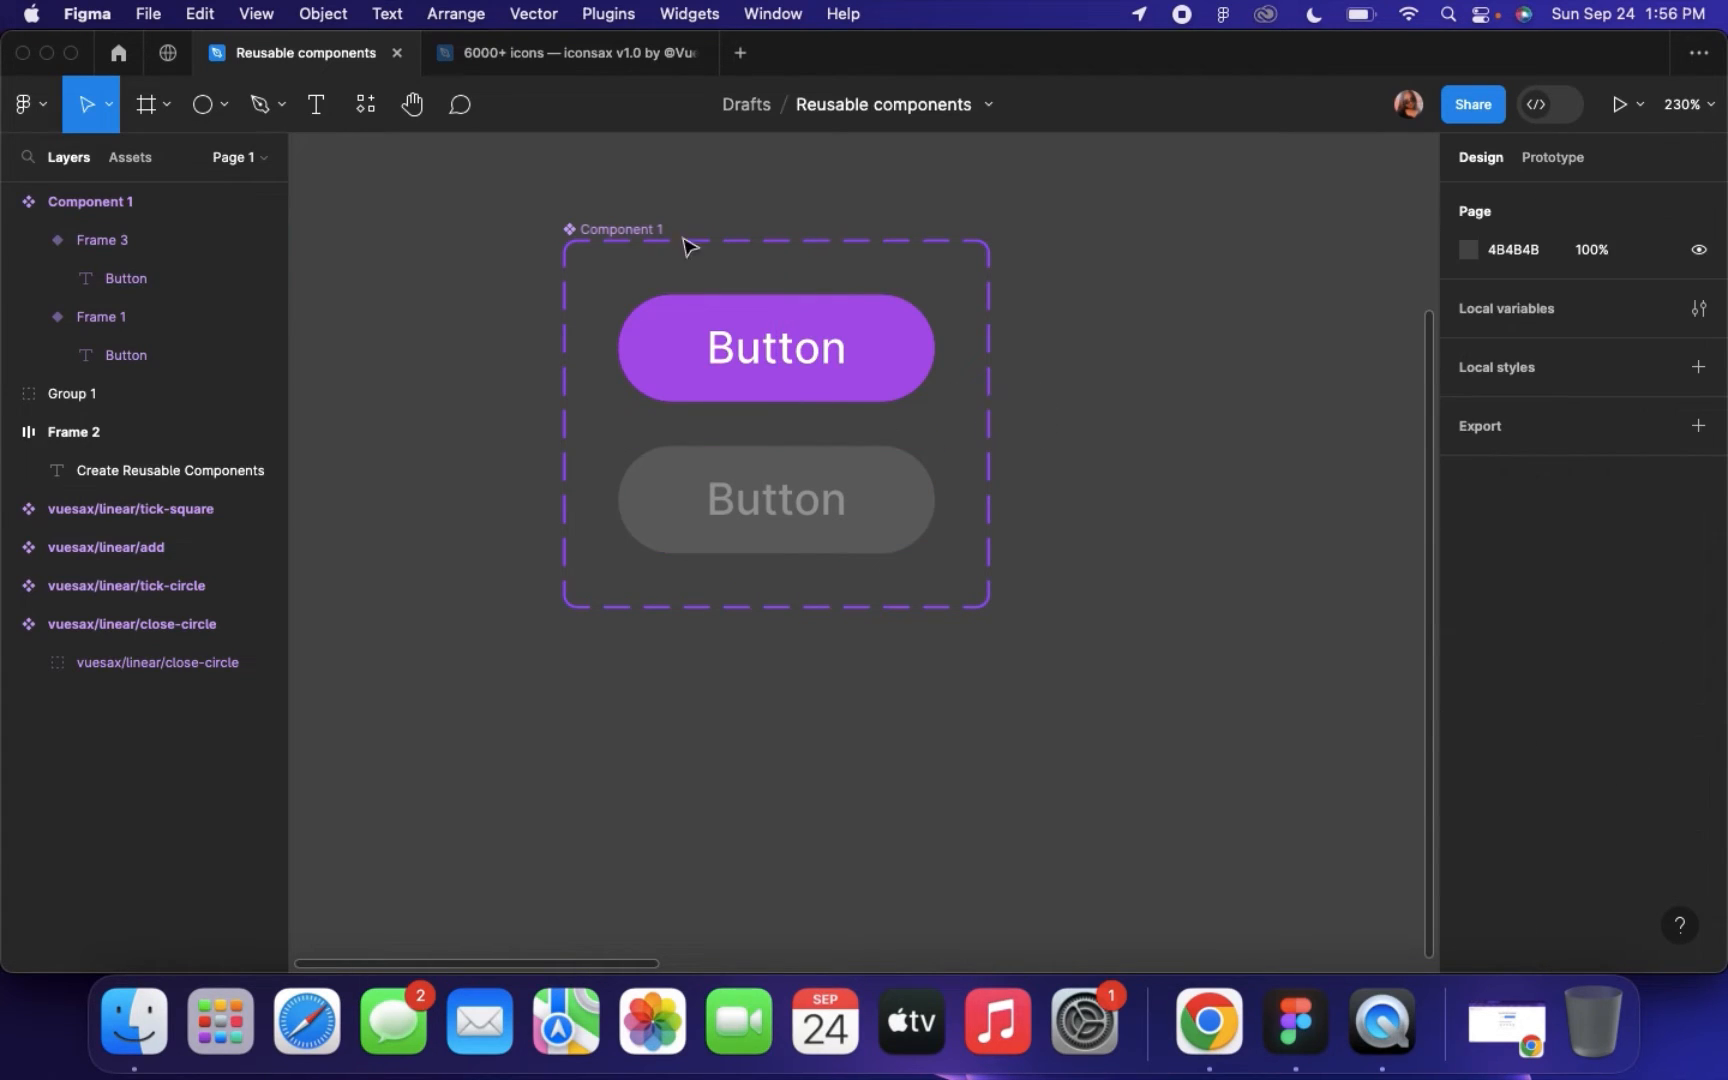
left_click(634, 230)
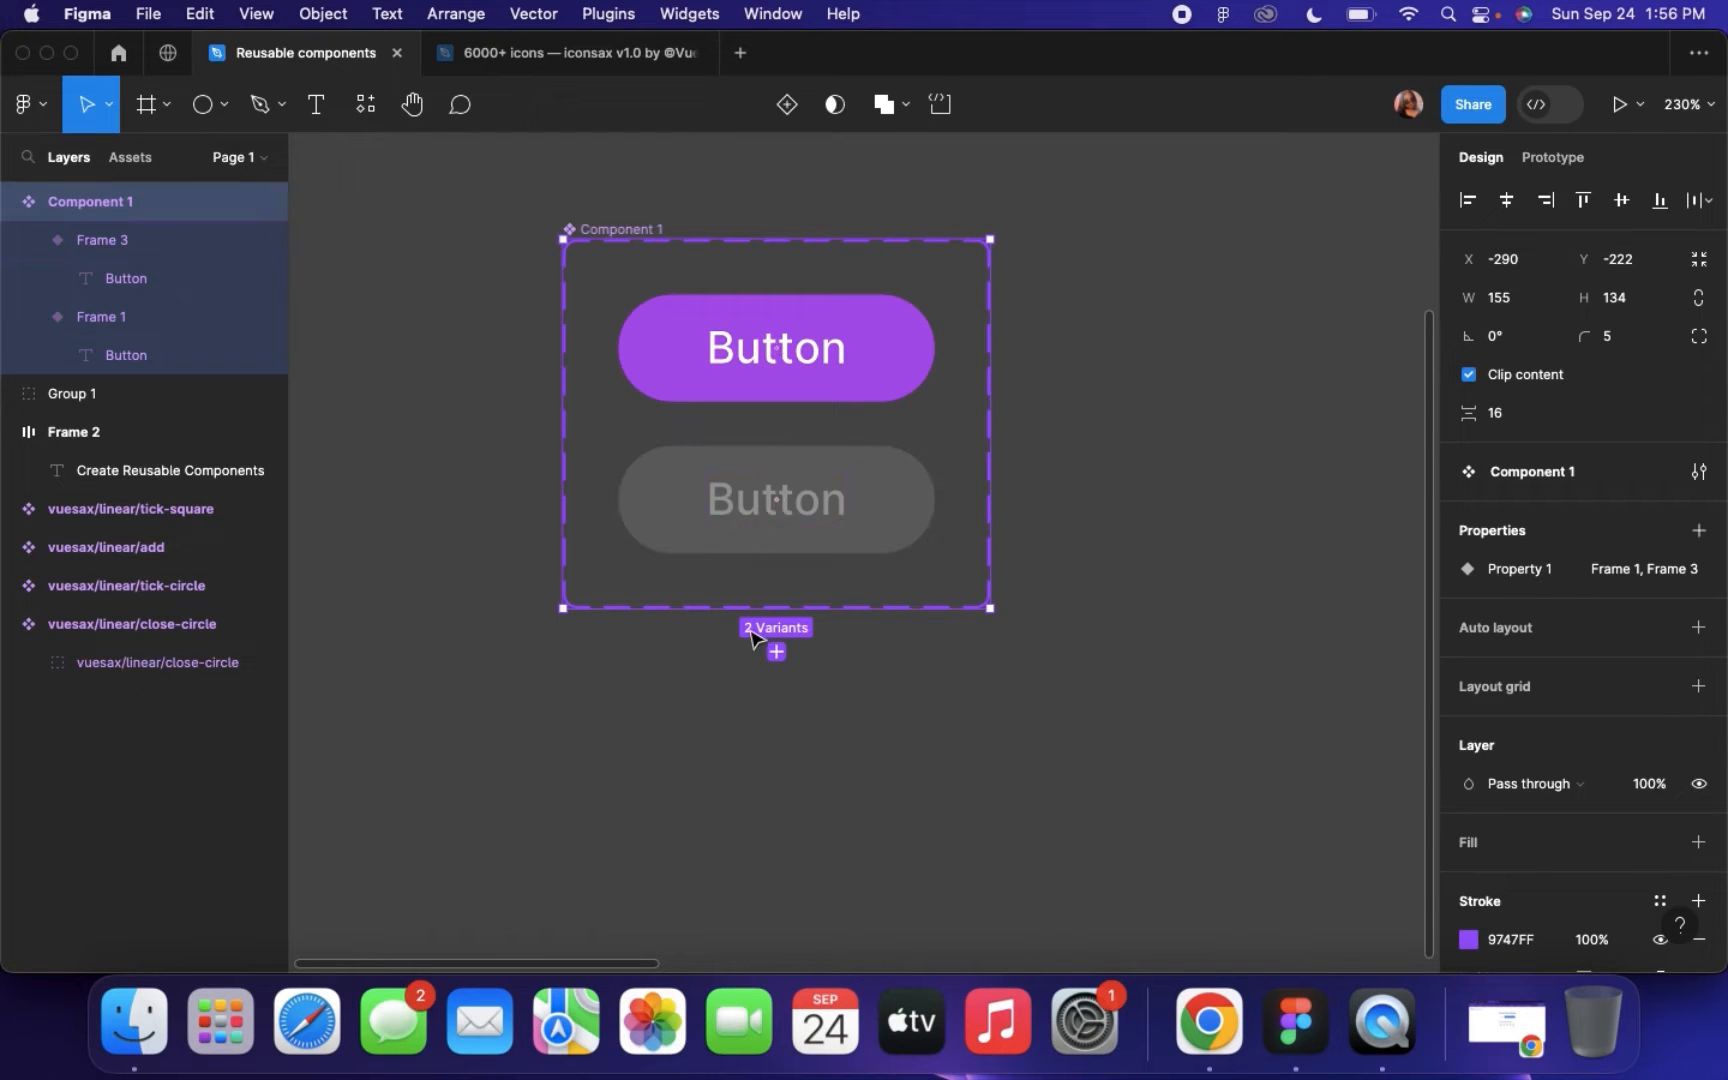
left_click(788, 108)
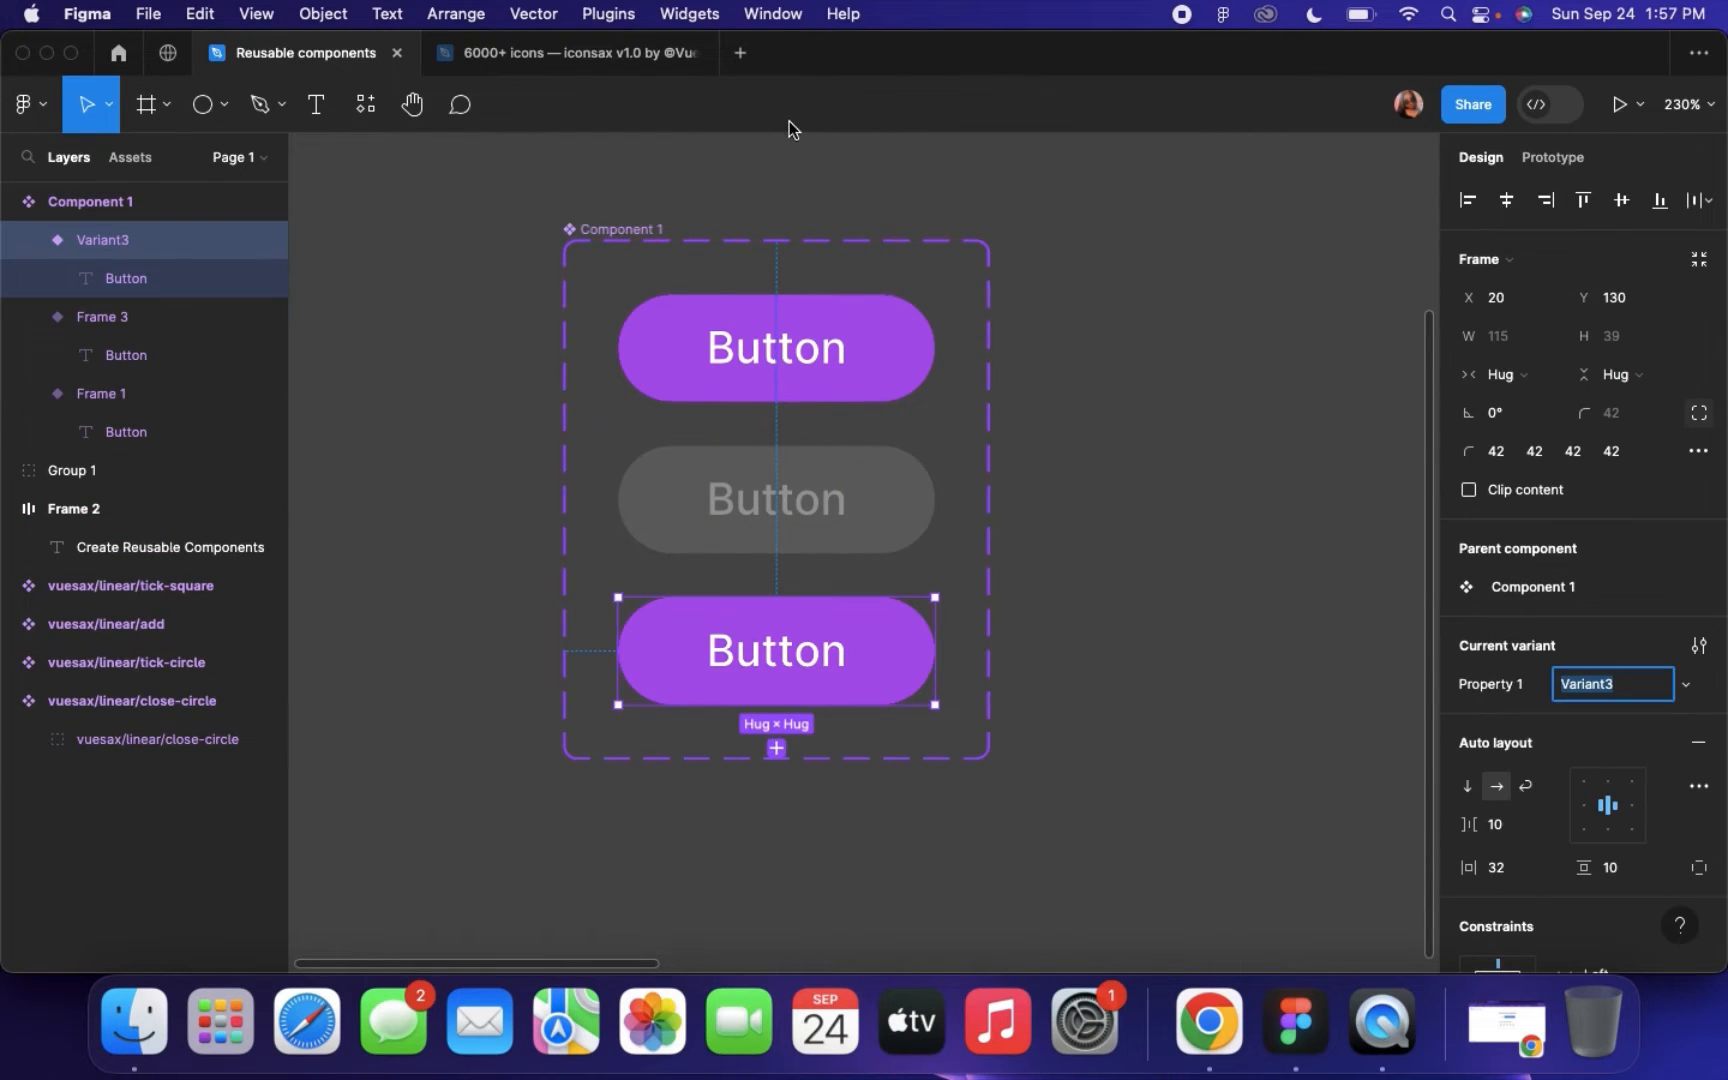
Copy the add icon and place the copy inside the third button variant, after its label text
scroll(600, 690, "up", 3)
scroll(598, 694, "down", 5)
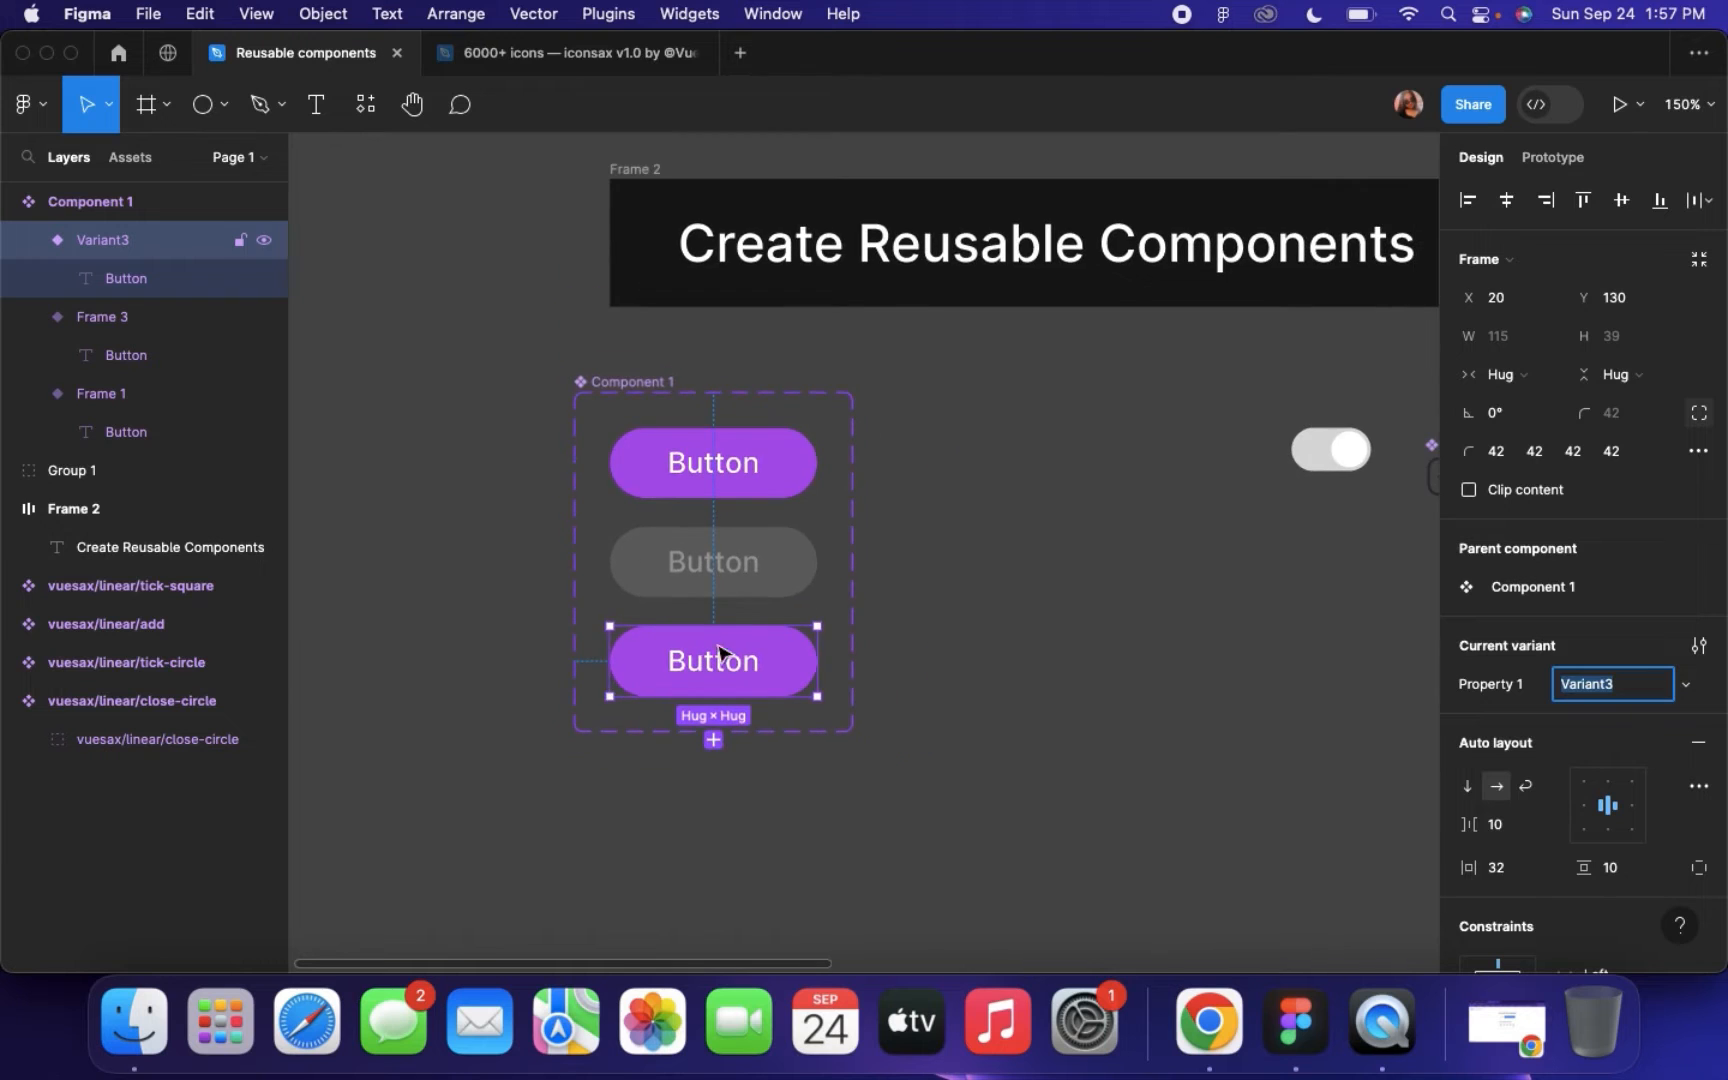
scroll(598, 694, "up", 5)
scroll(812, 712, "down", 3)
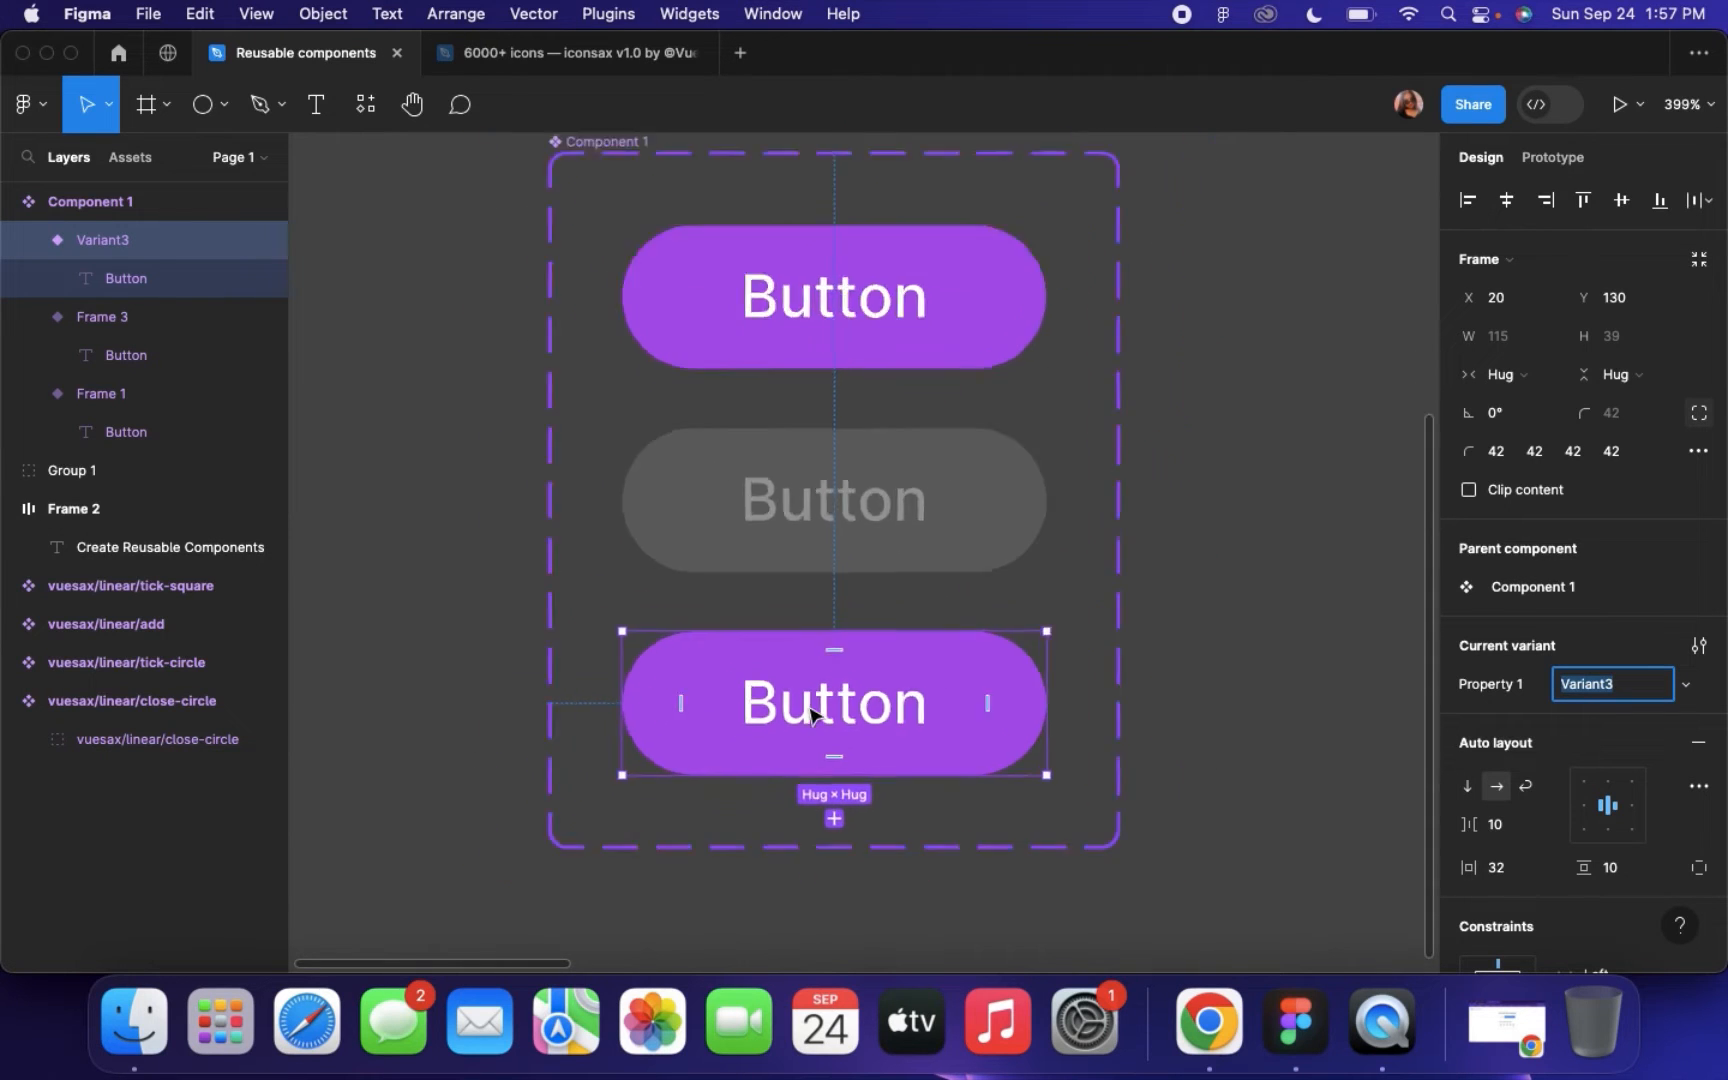
scroll(815, 713, "up", 2)
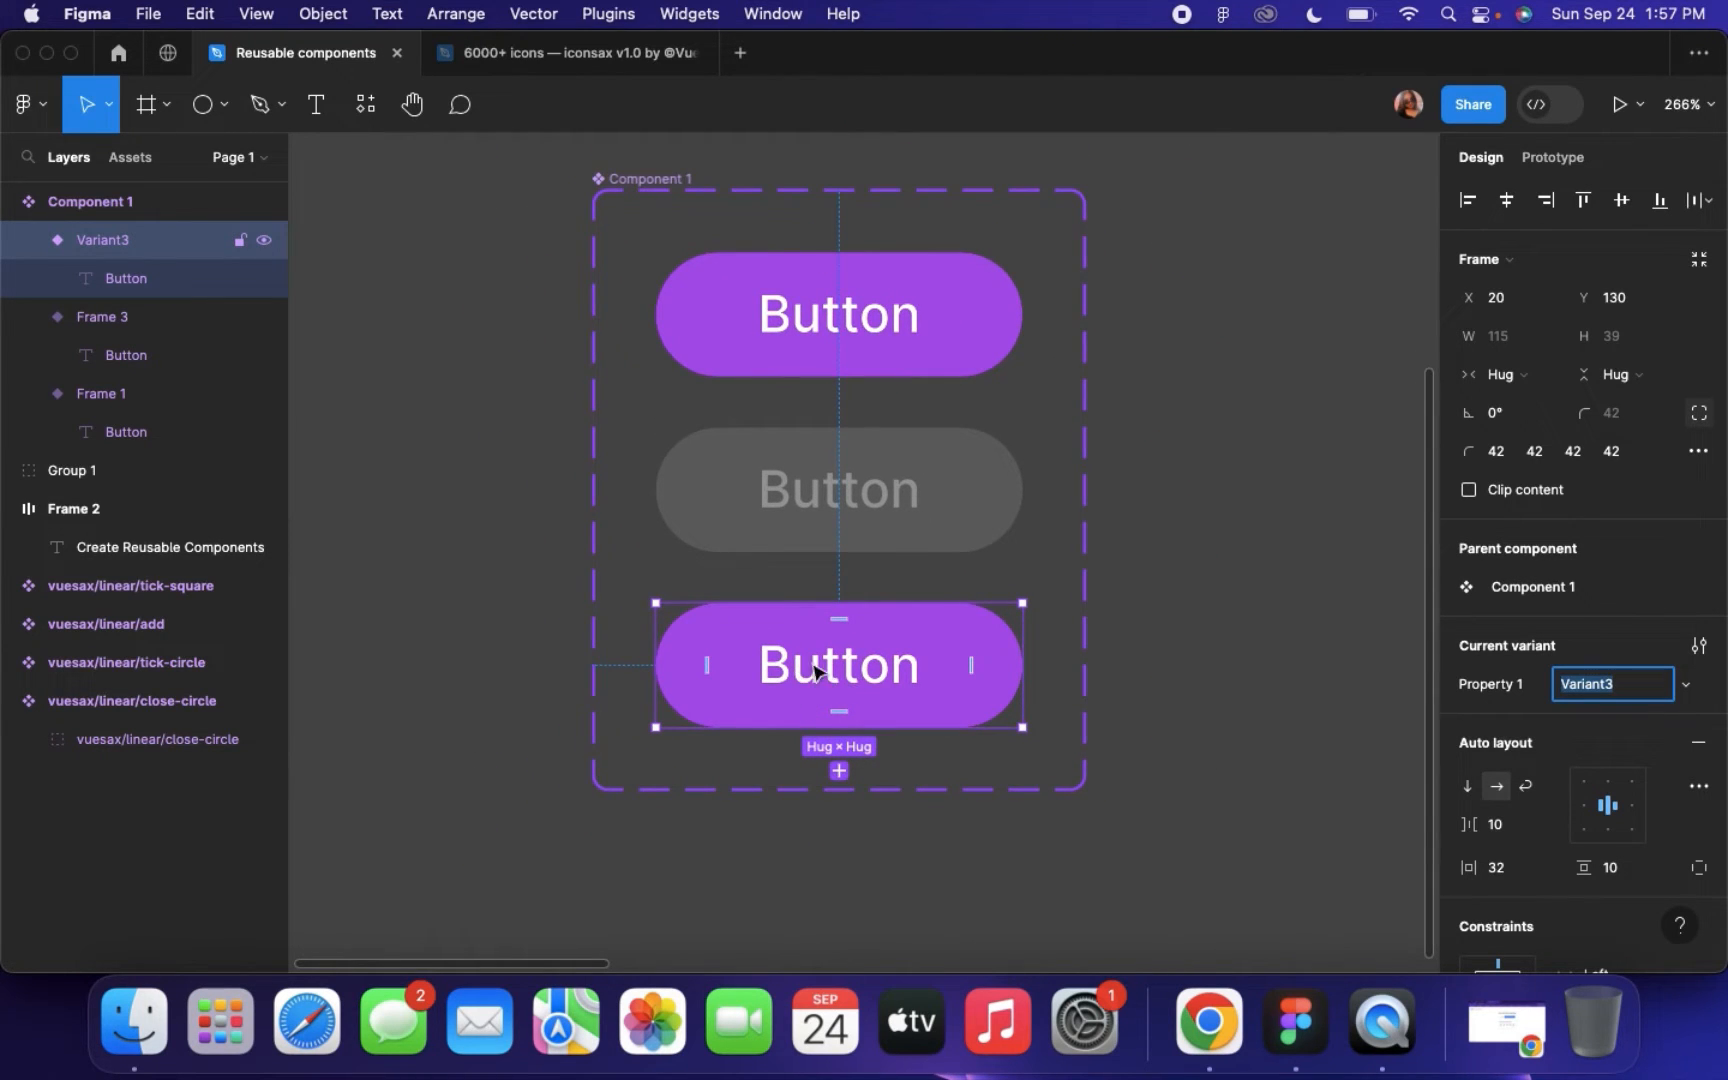
scroll(900, 683, "down", 5)
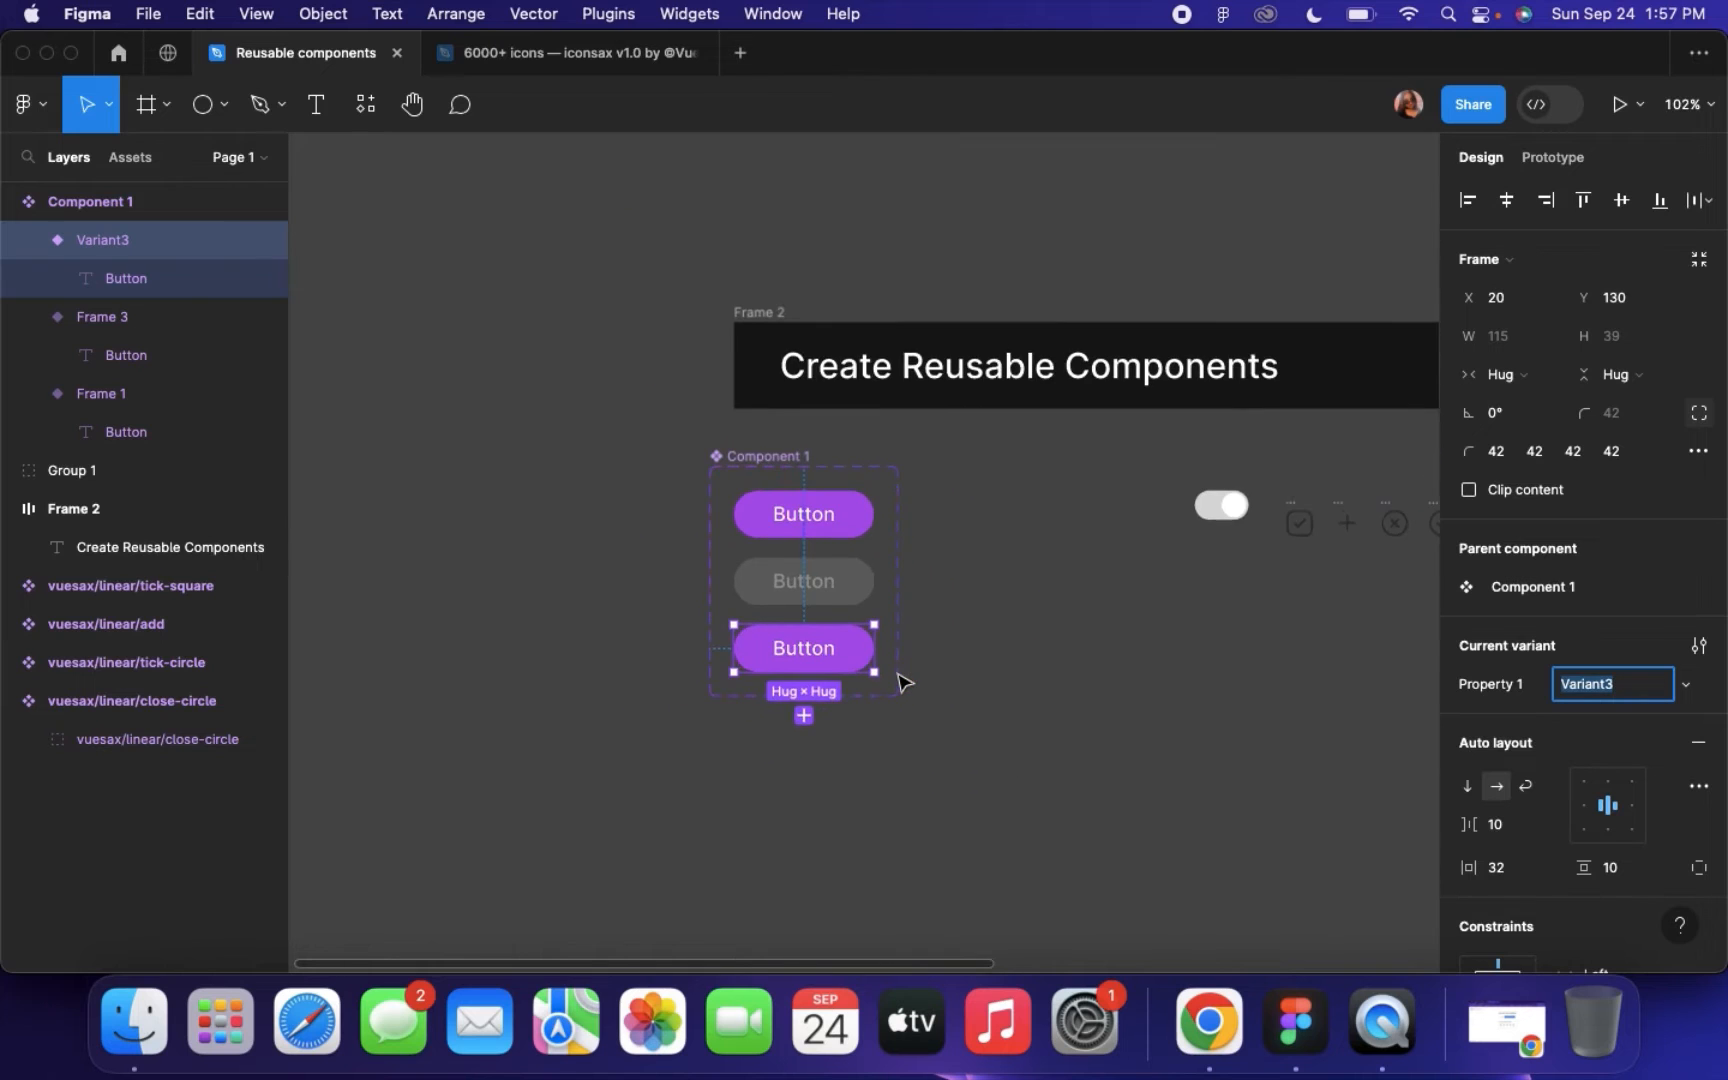
scroll(1100, 620, "right", 1)
scroll(1250, 575, "up", 2)
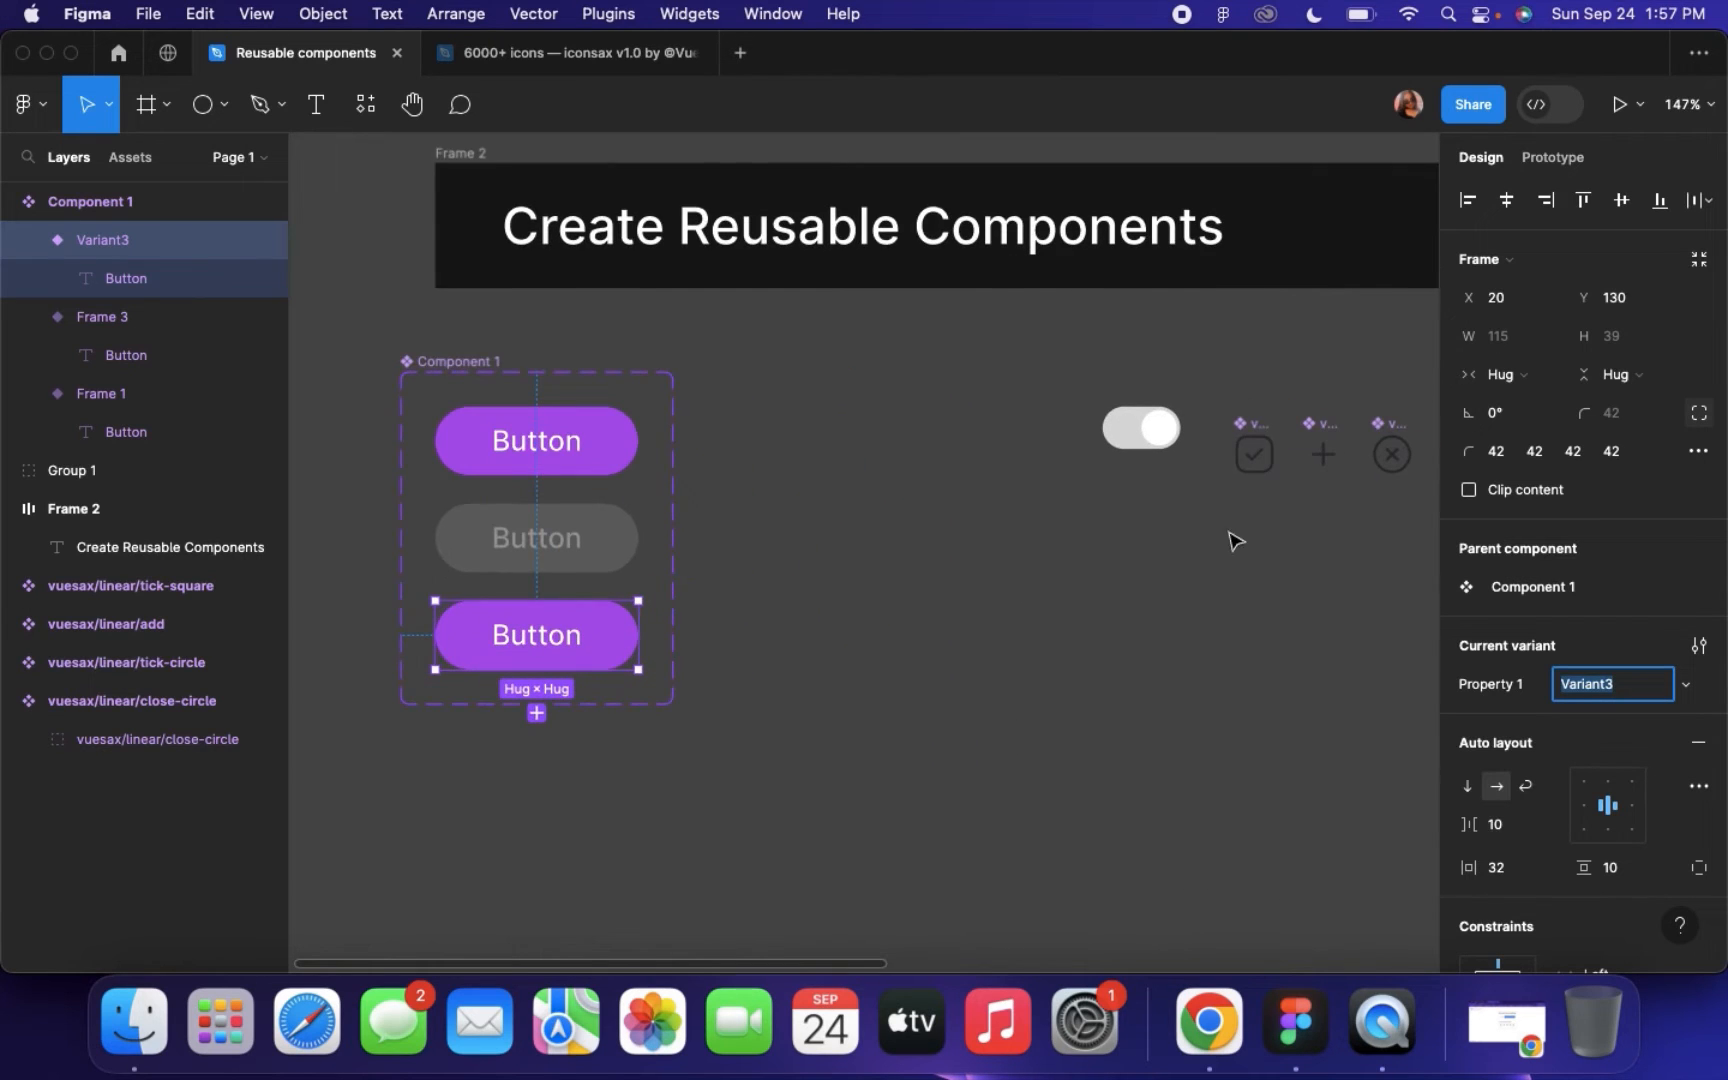
left_click(1320, 430)
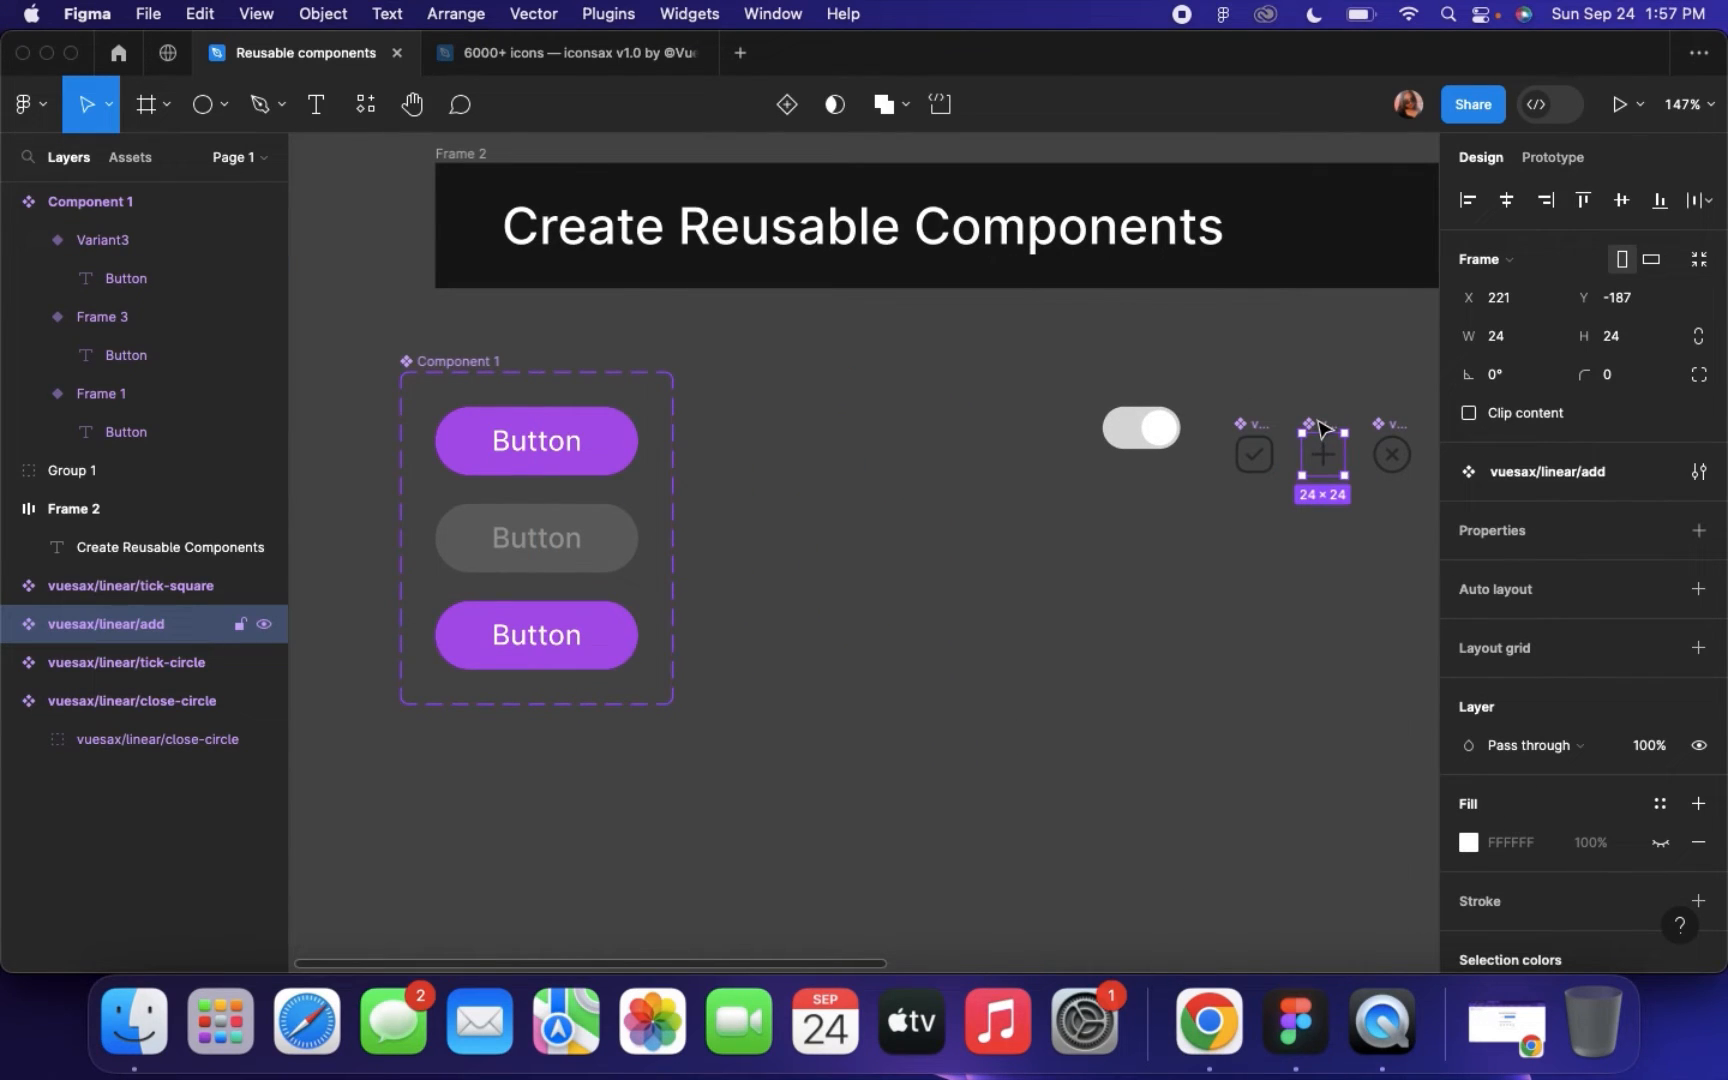
left_click_drag(1322, 432, 737, 617)
scroll(737, 617, "up", 4)
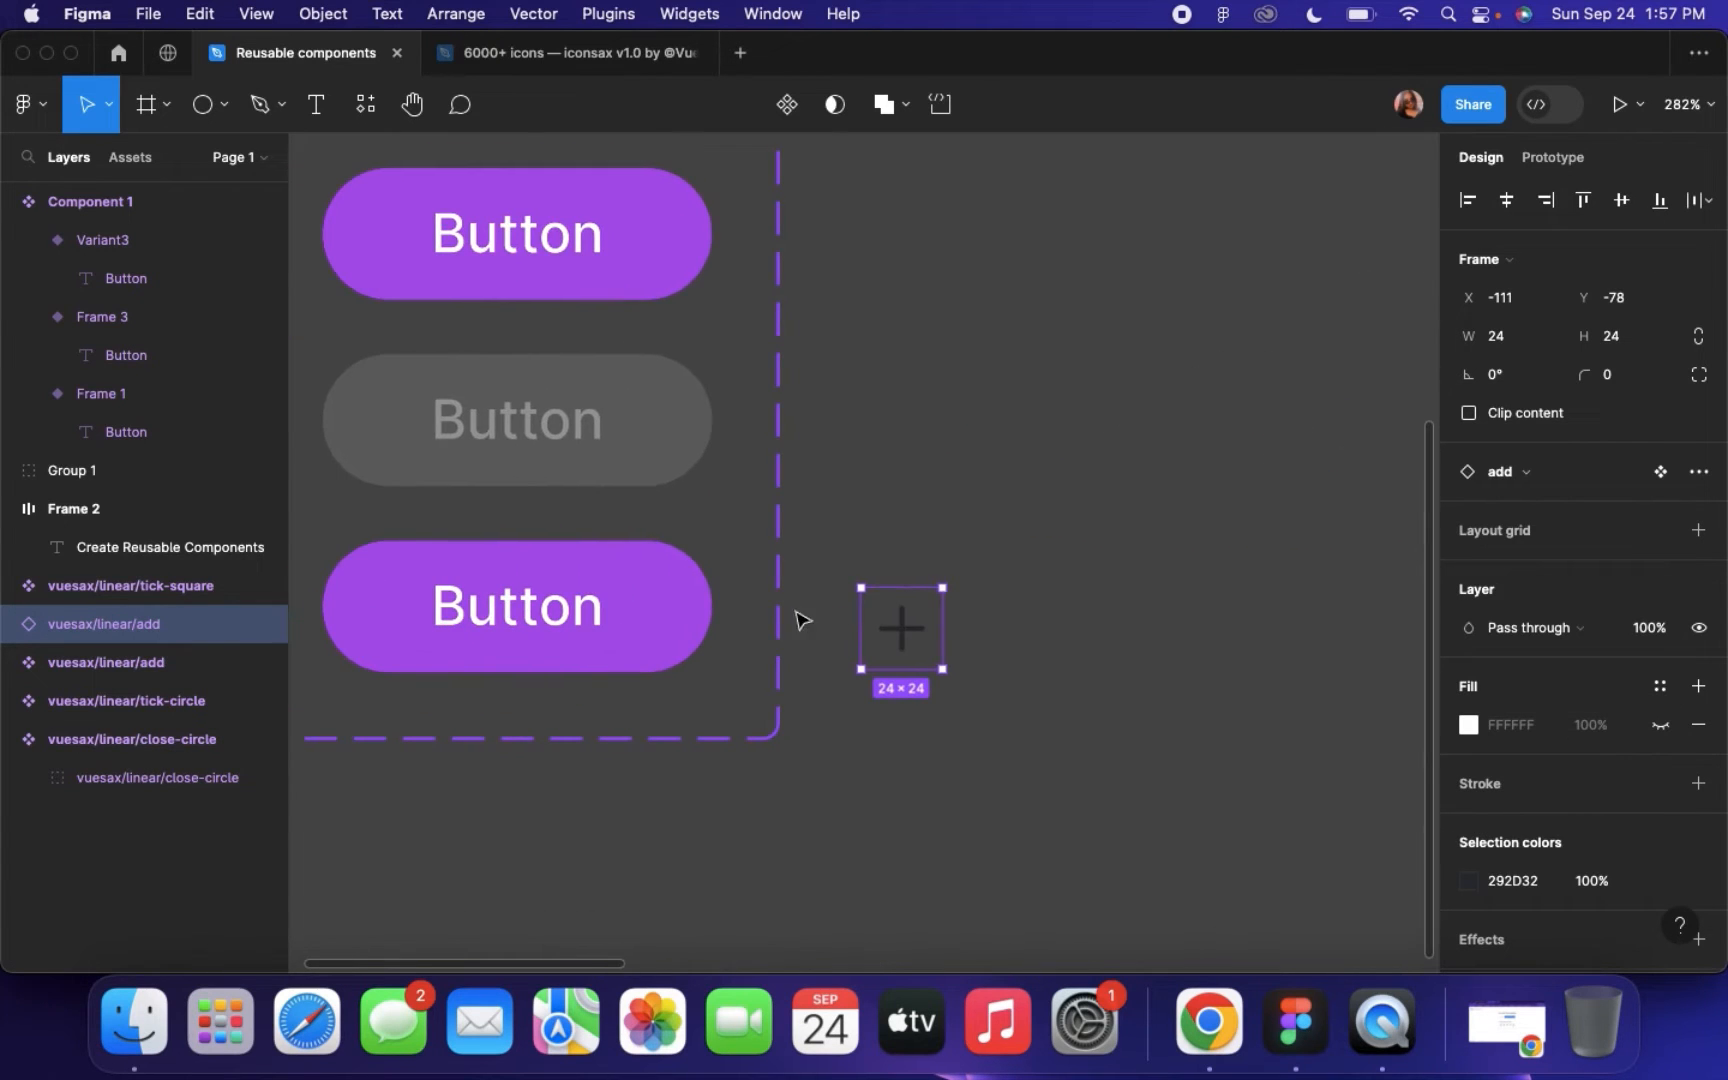
left_click_drag(899, 621, 571, 598)
Widen the button component set to about 186 so the whole third variant fits inside
scroll(571, 598, "down", 3)
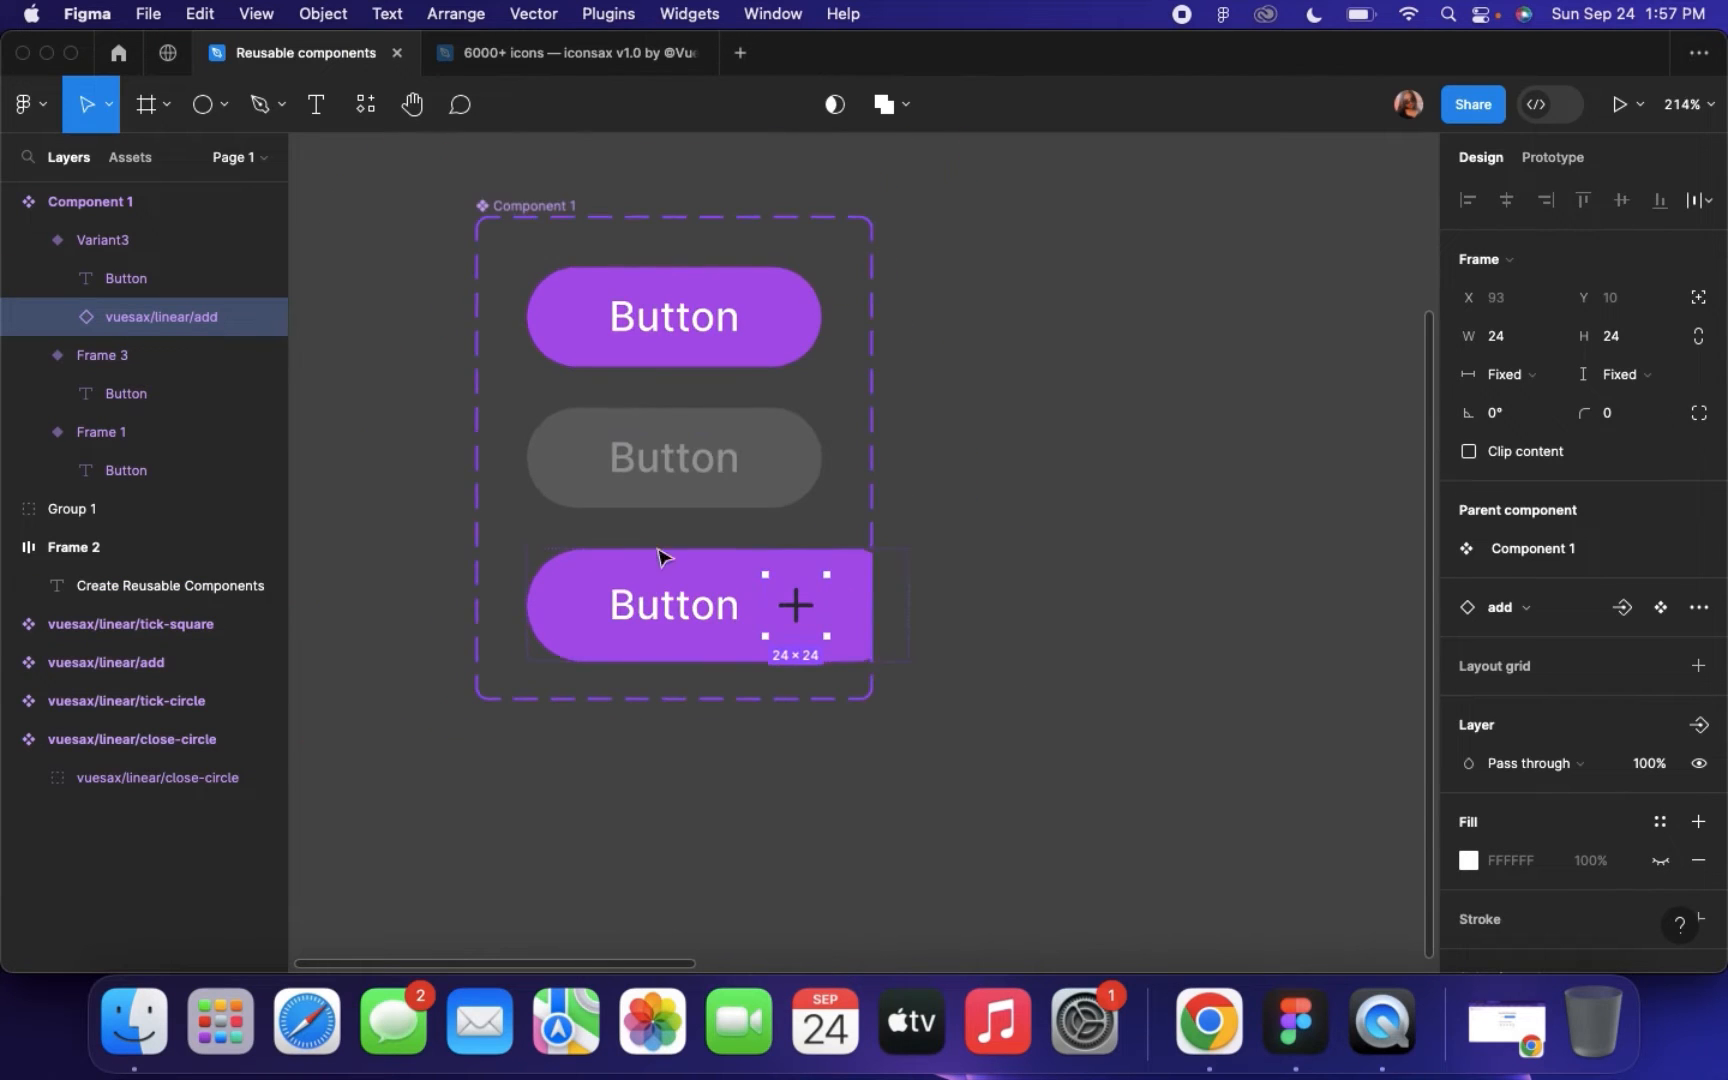
left_click(574, 209)
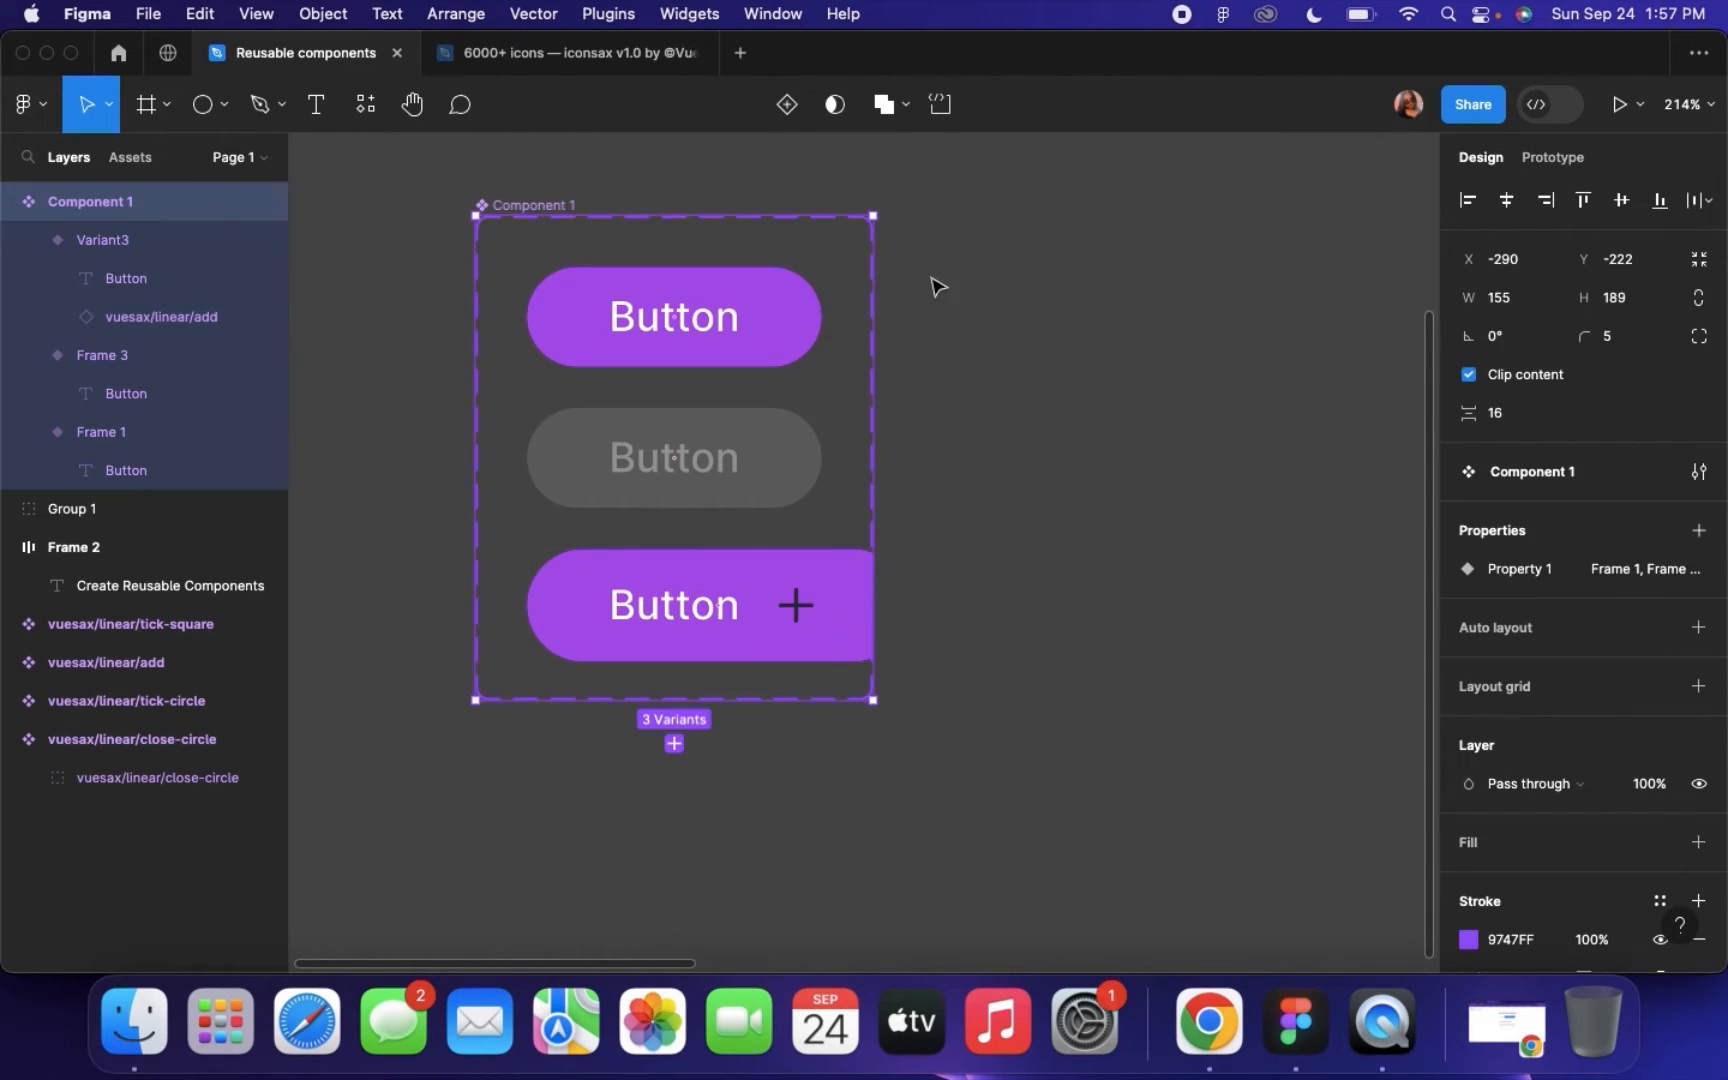
left_click_drag(870, 268, 953, 270)
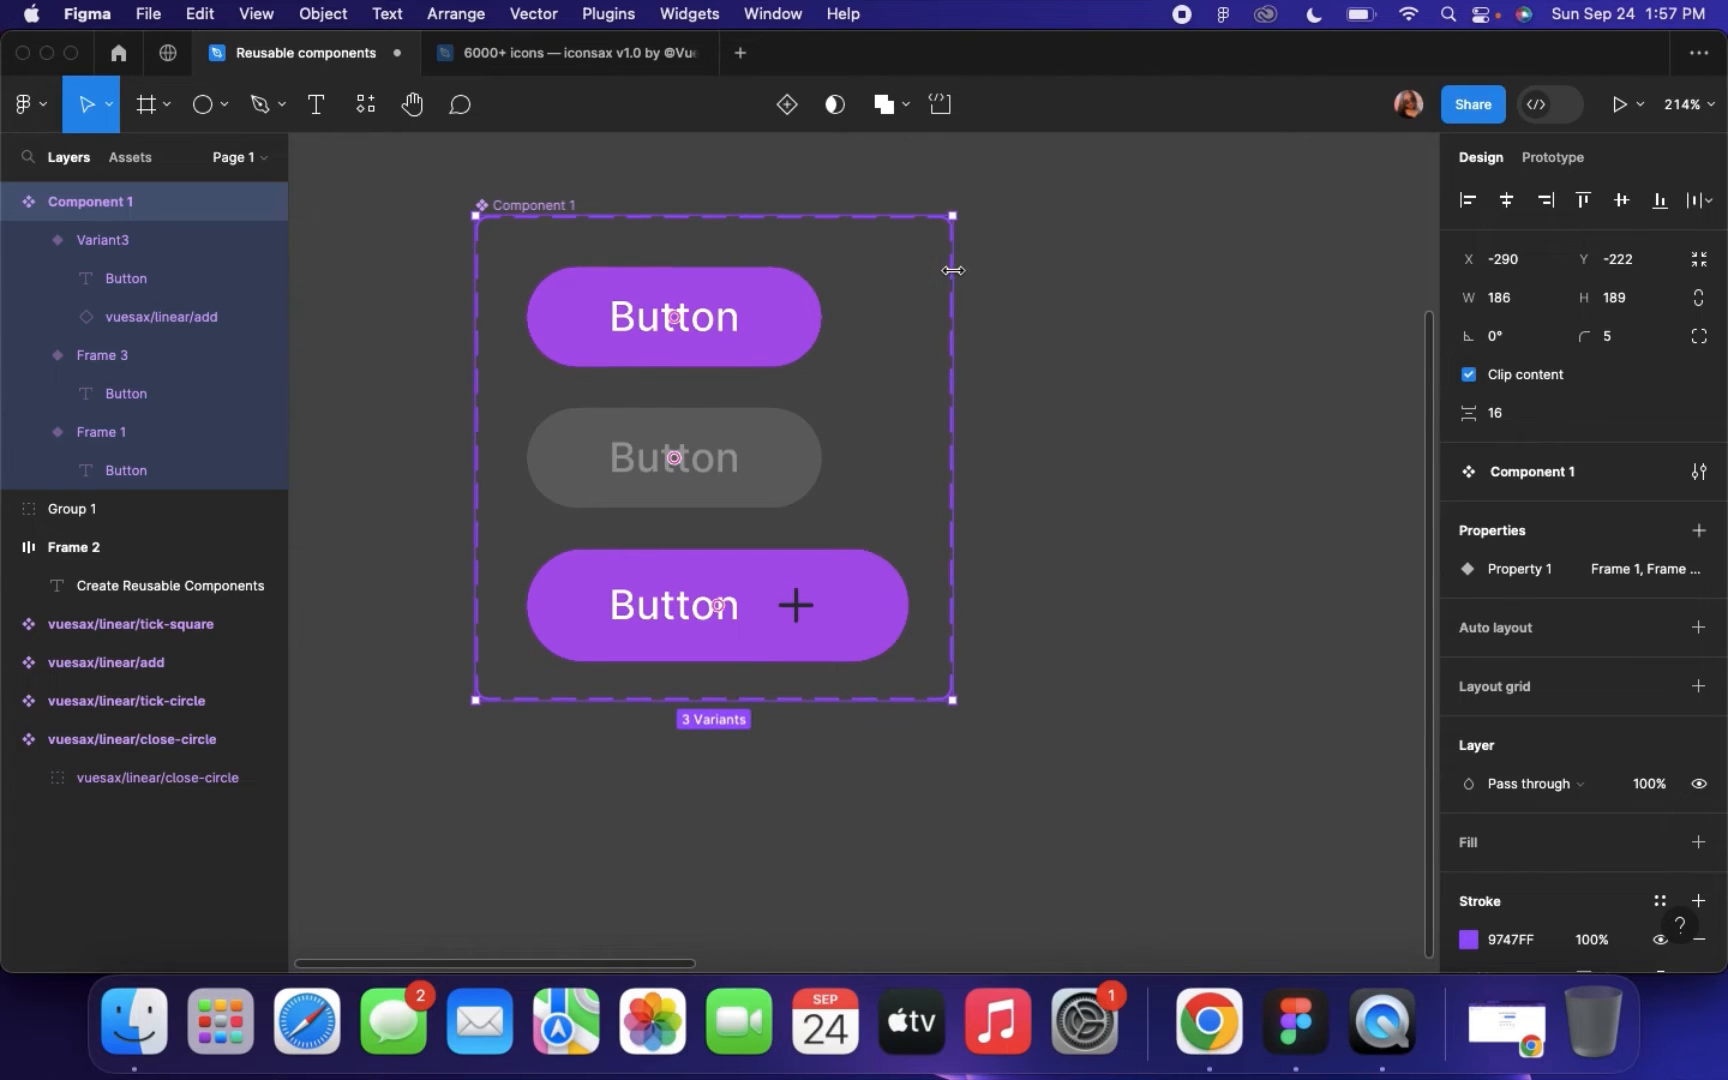
Recolour the add icon in the third button variant to white, FFFFFF
left_click(793, 605)
left_click(793, 605)
scroll(1494, 714, "down", 5)
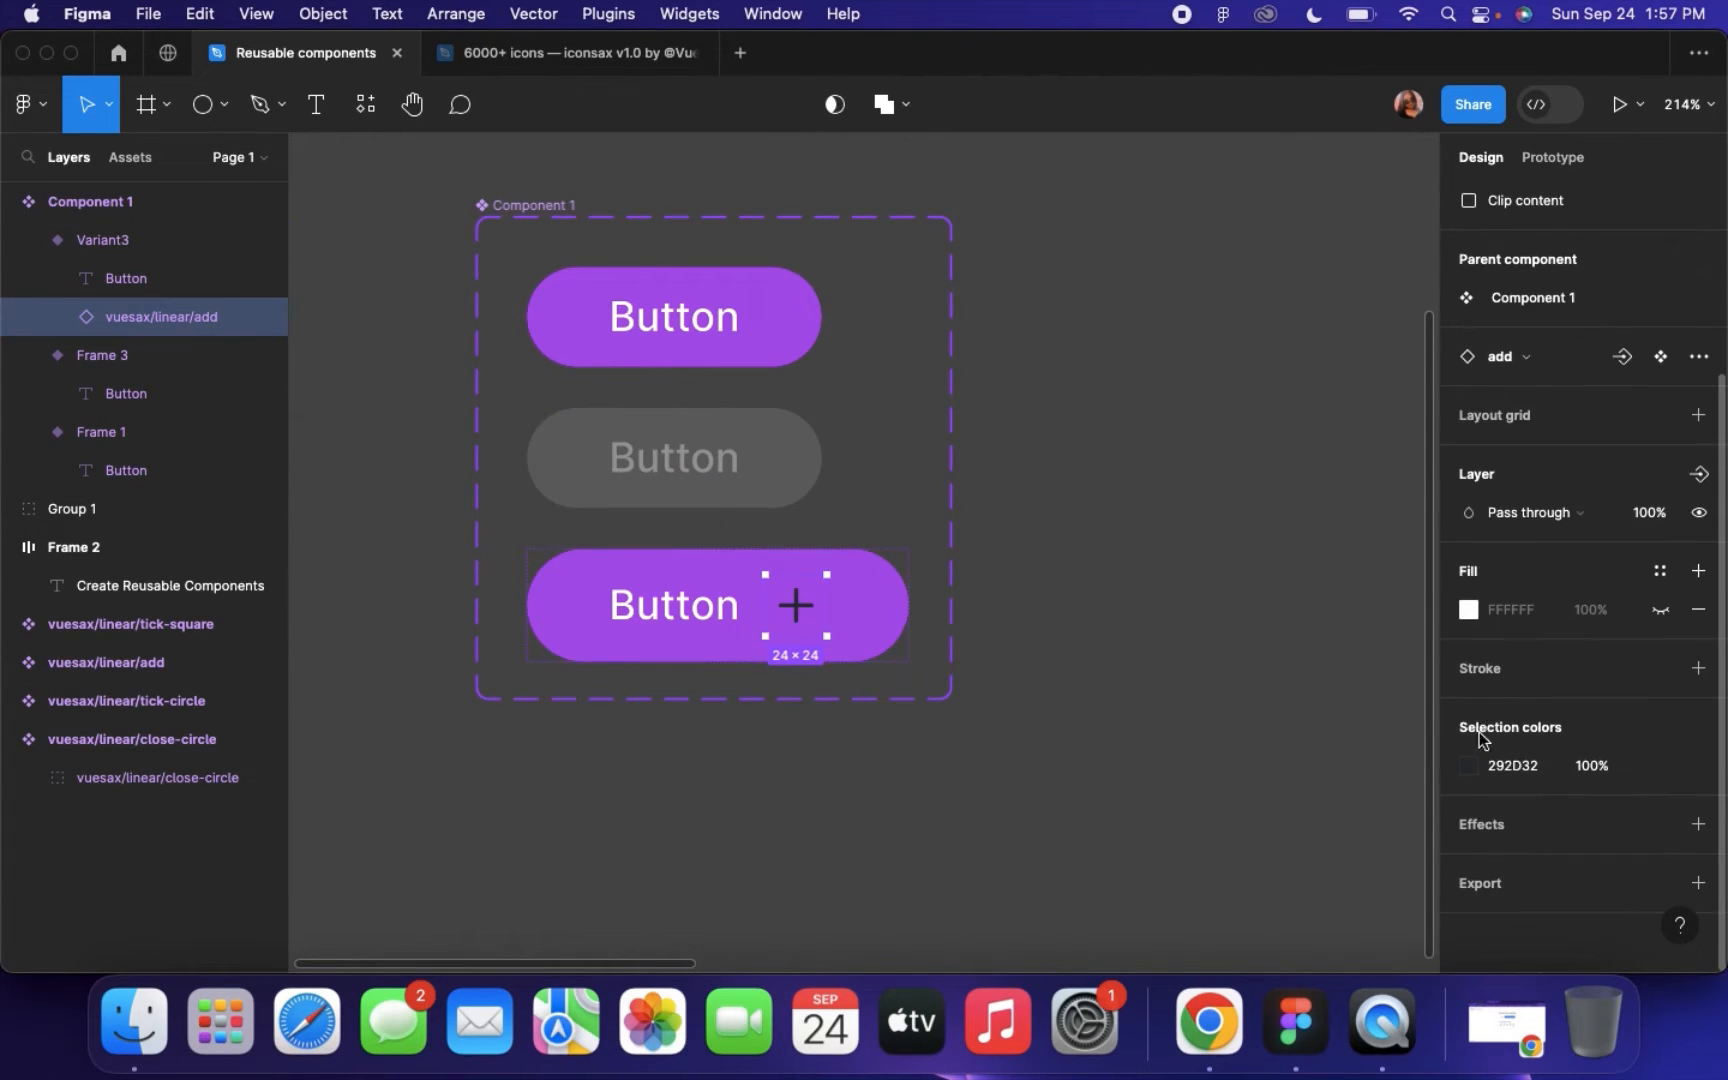
left_click(1467, 765)
left_click_drag(1265, 520, 930, 326)
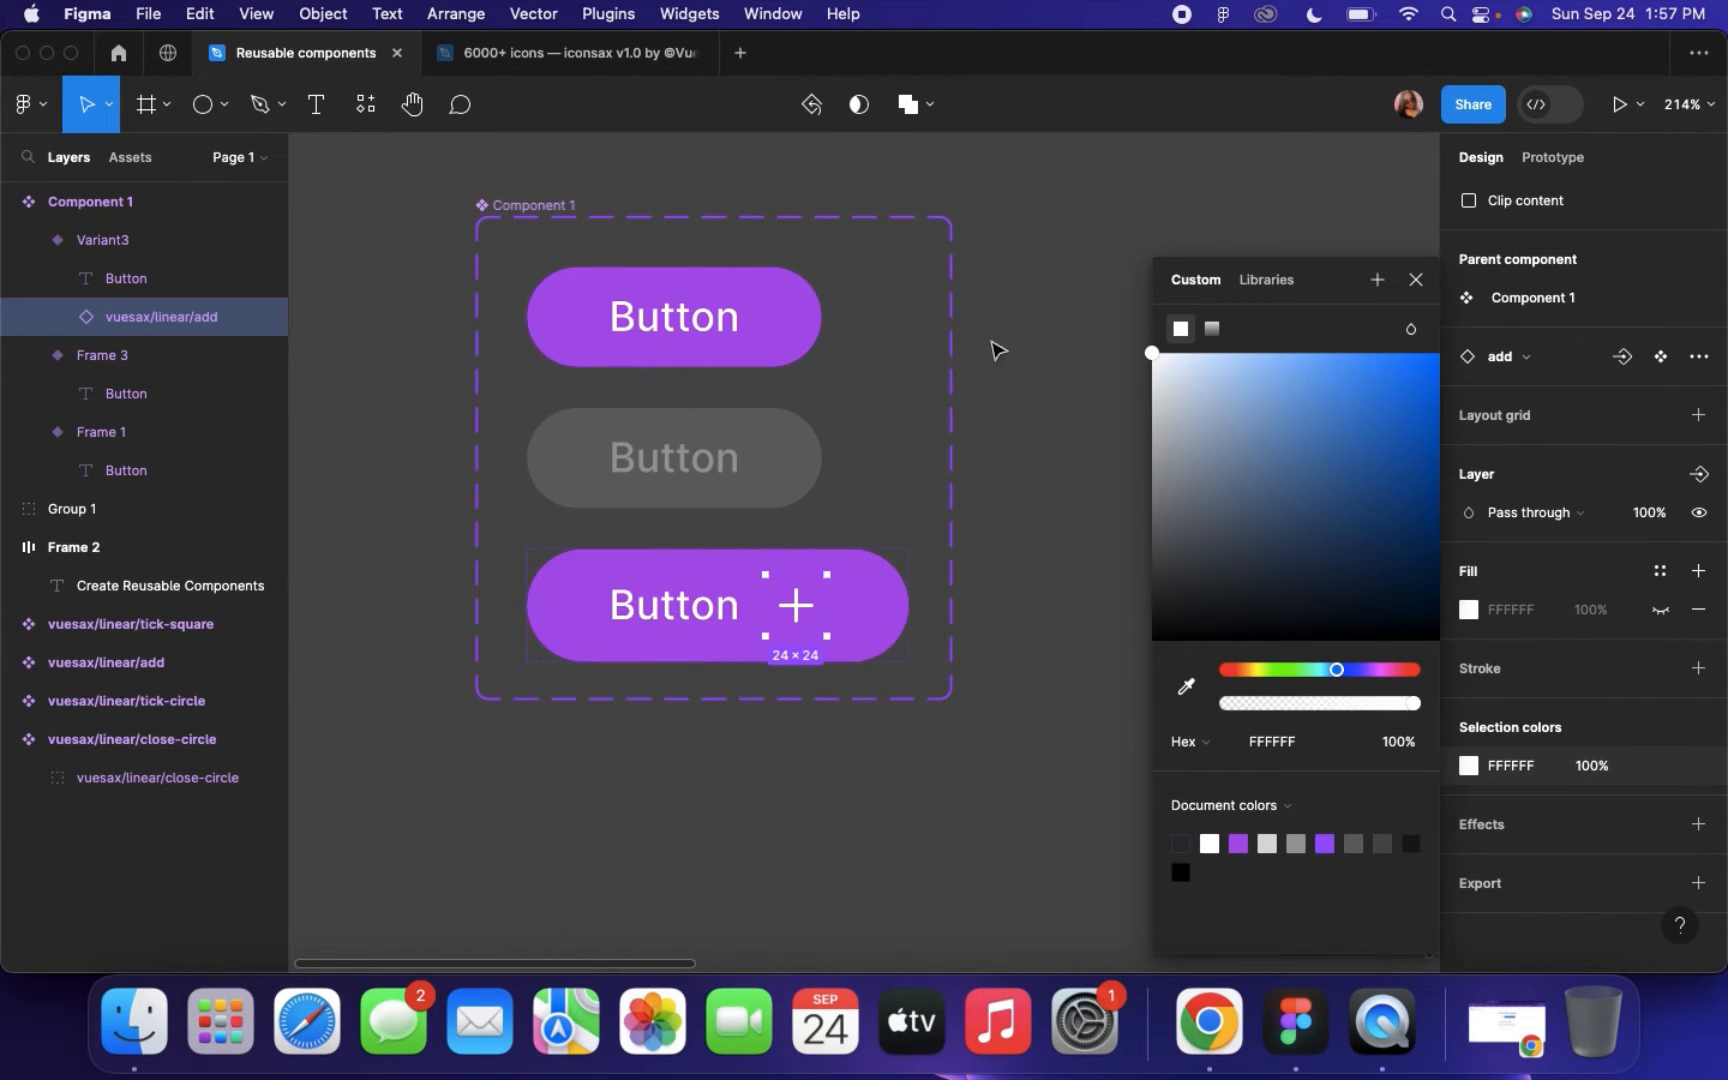
left_click(1108, 440)
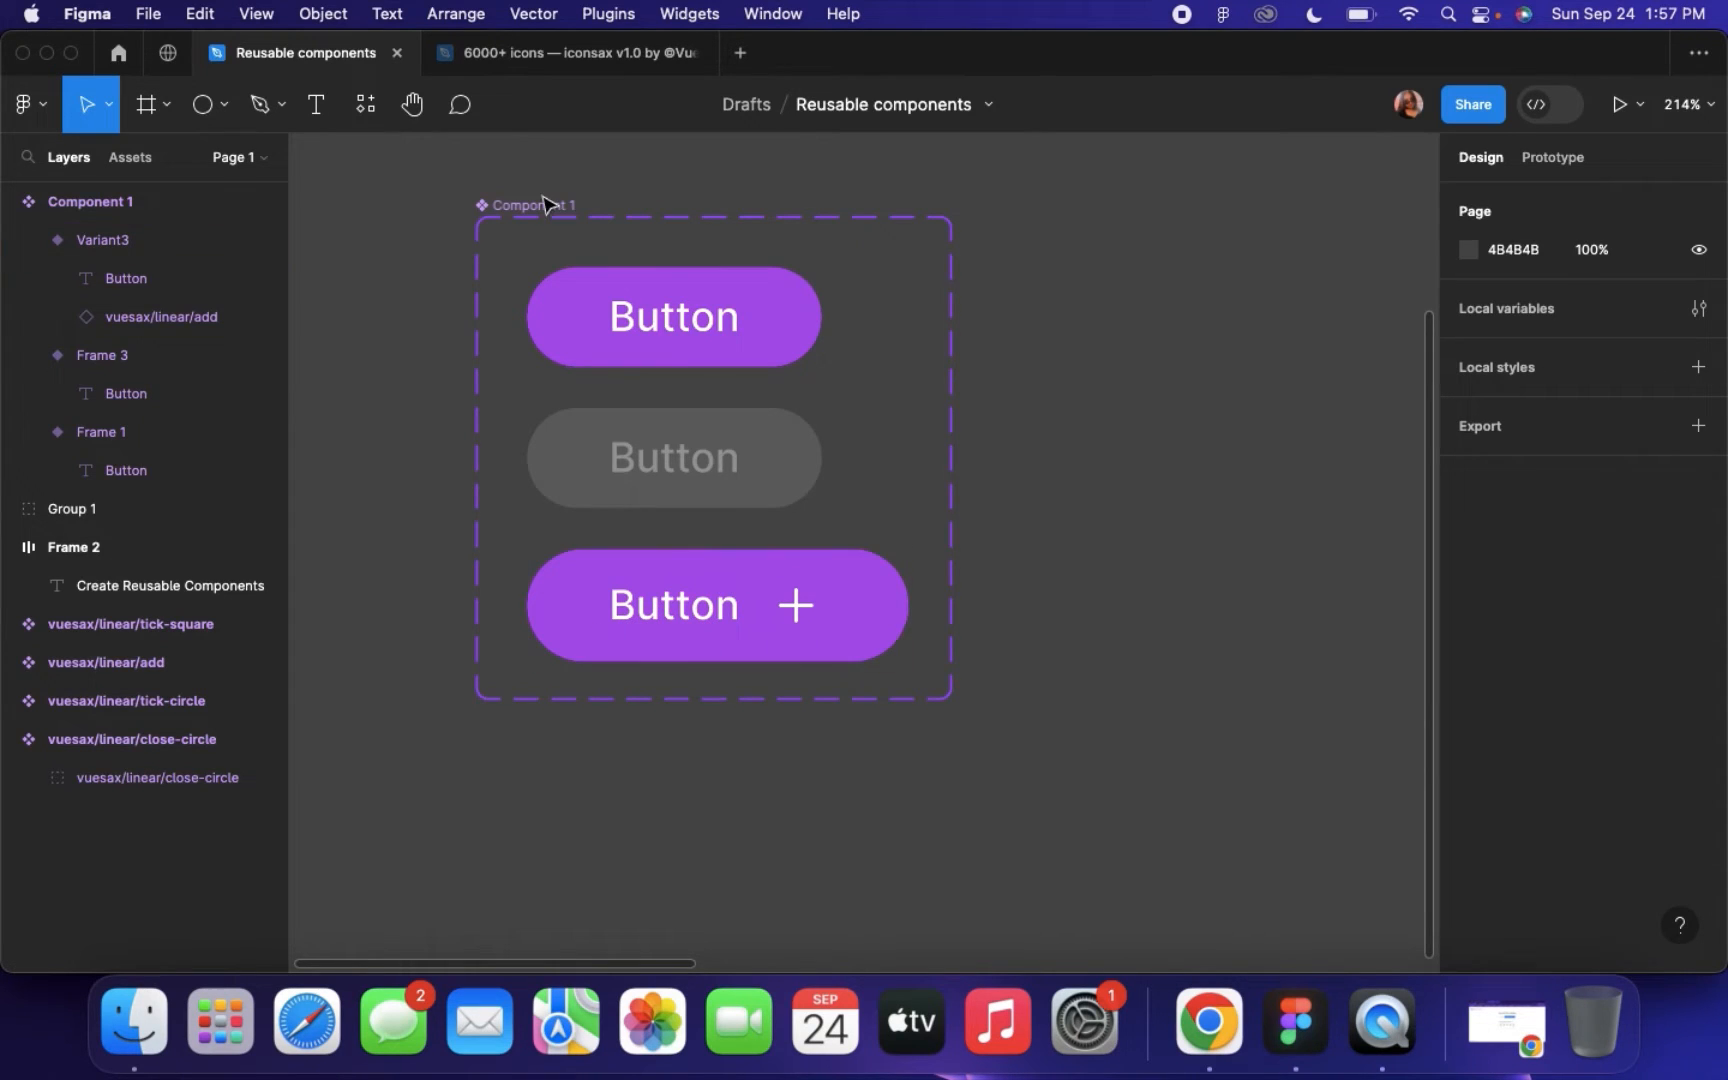
Add a fourth variant based on the icon button and delete the add icon from it
left_click(779, 597)
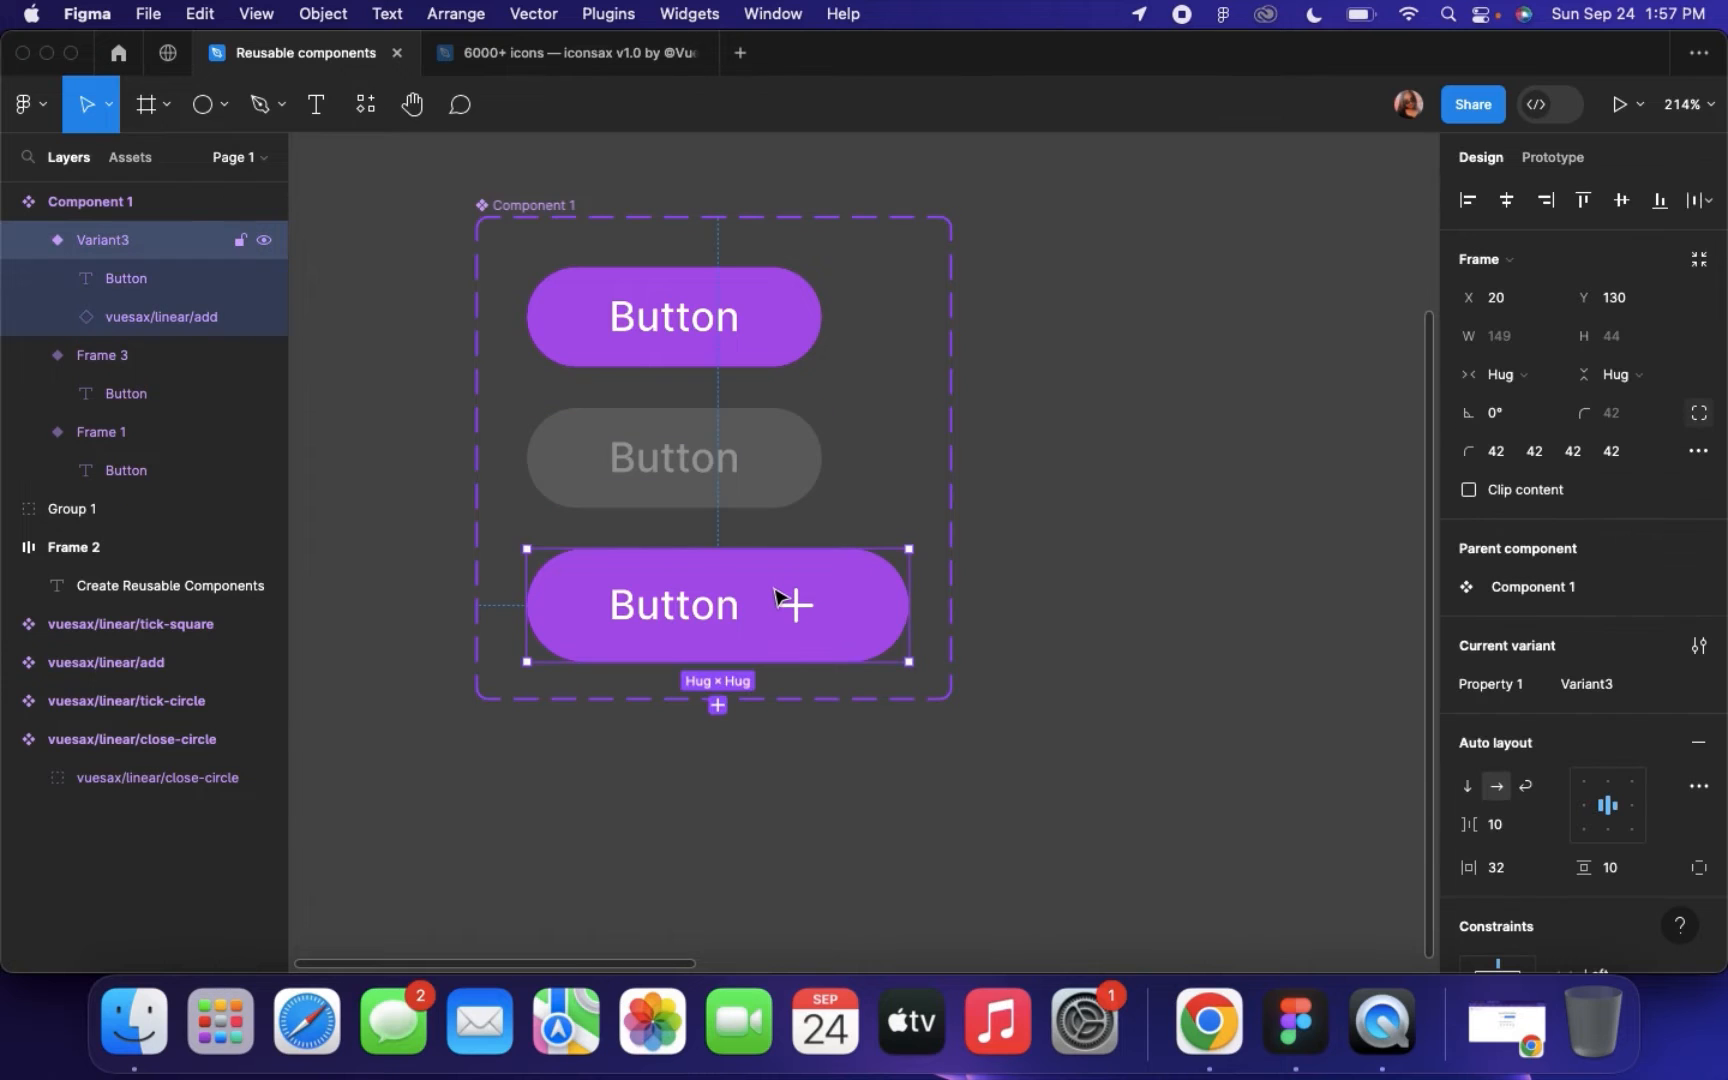
left_click(717, 705)
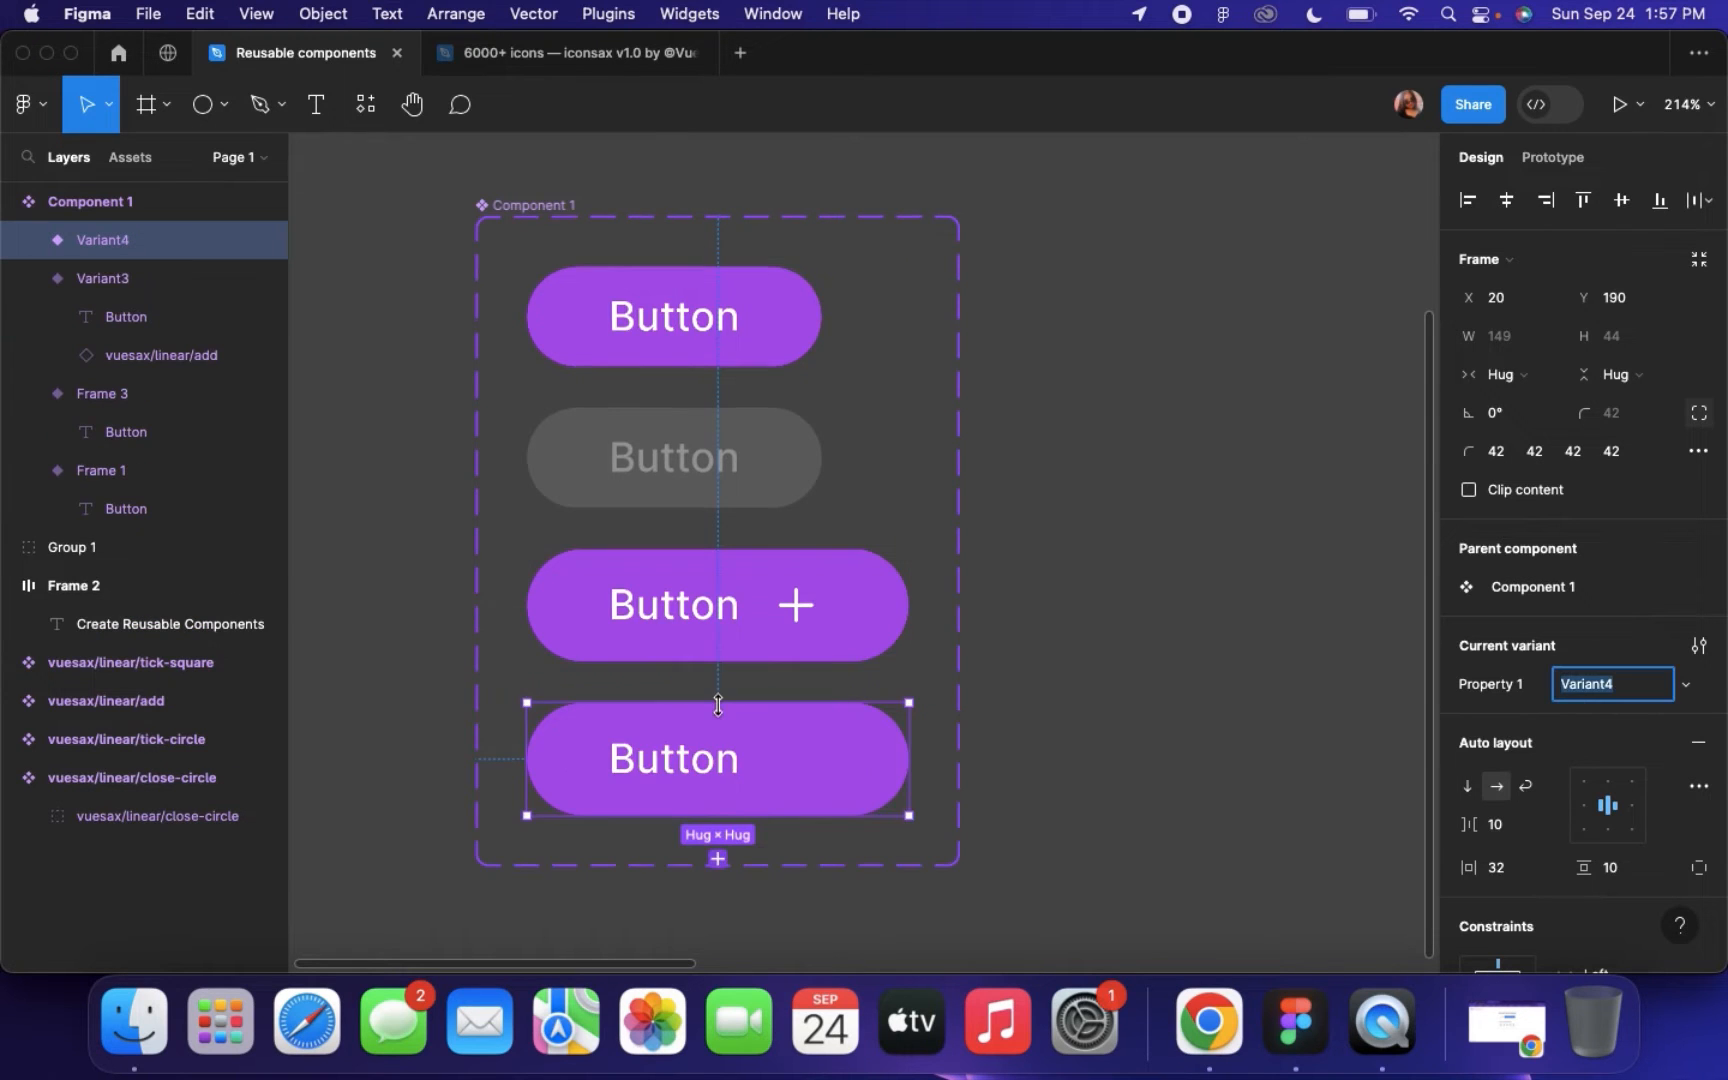
scroll(720, 702, "down", 2)
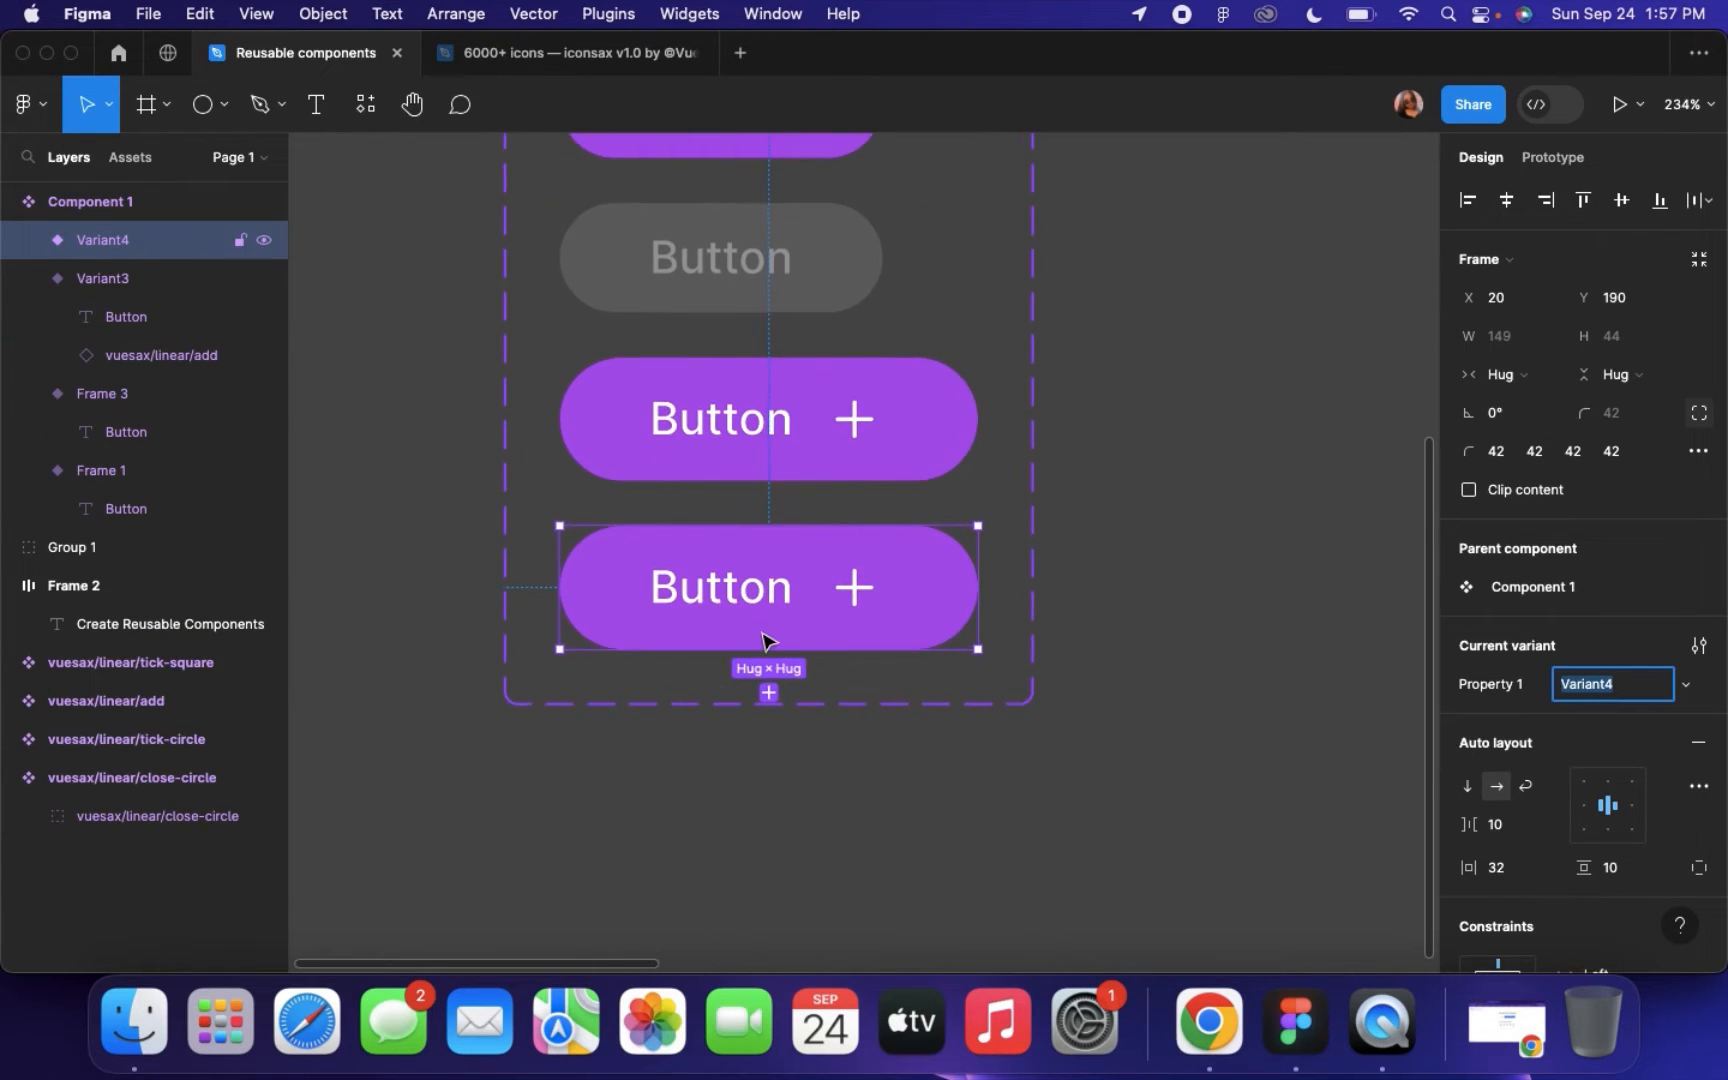
scroll(770, 640, "up", 5)
left_click(893, 572)
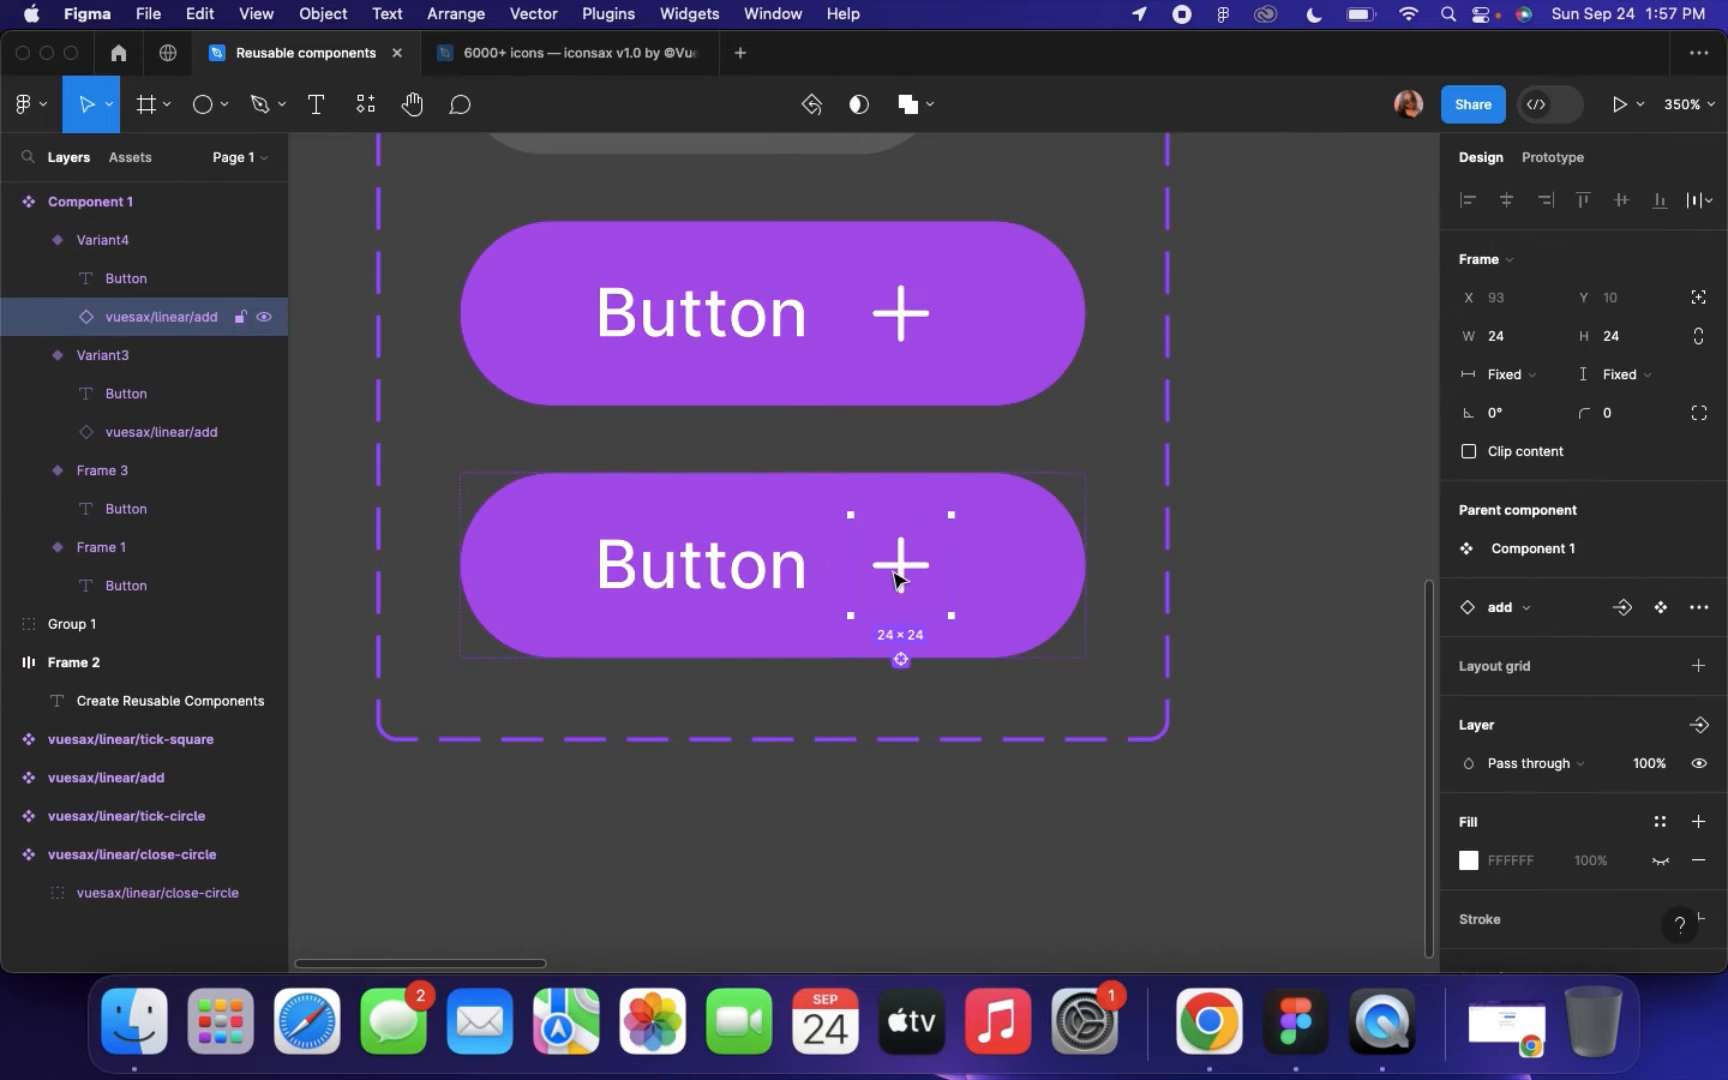
key("Delete")
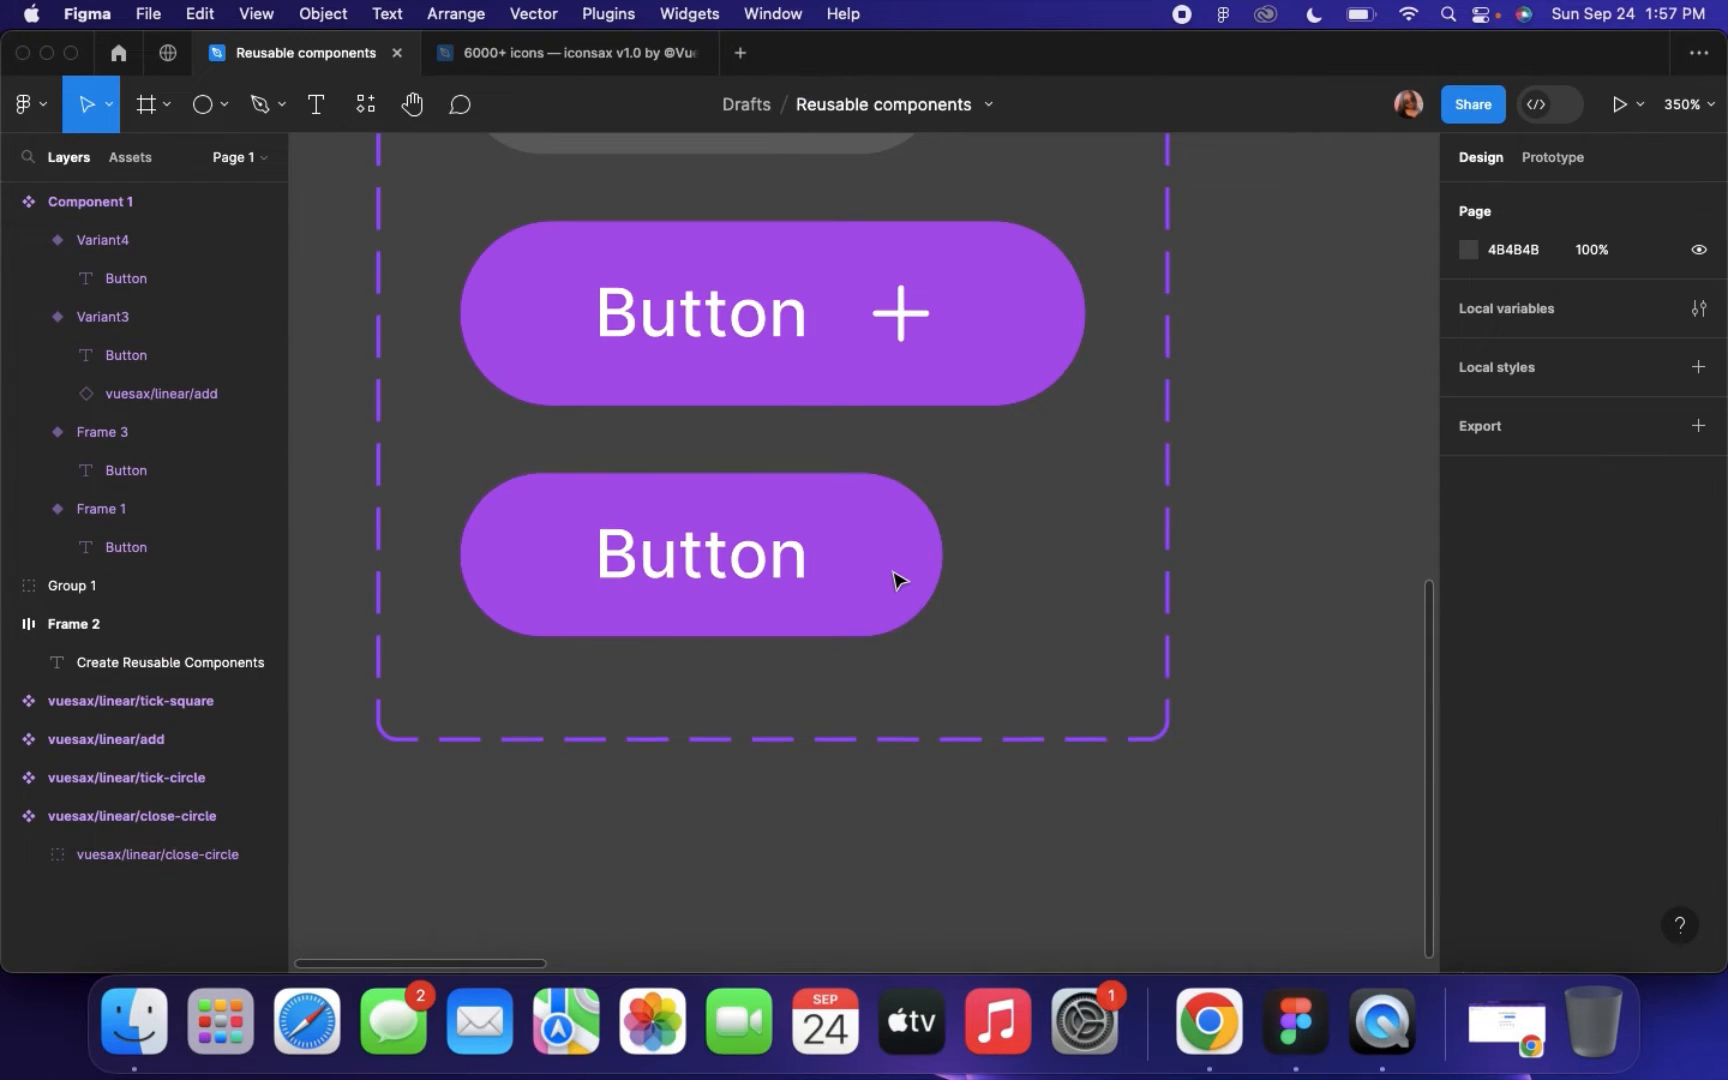
Add a drop shadow to the fourth button variant with a Y offset of 12
left_click(861, 593)
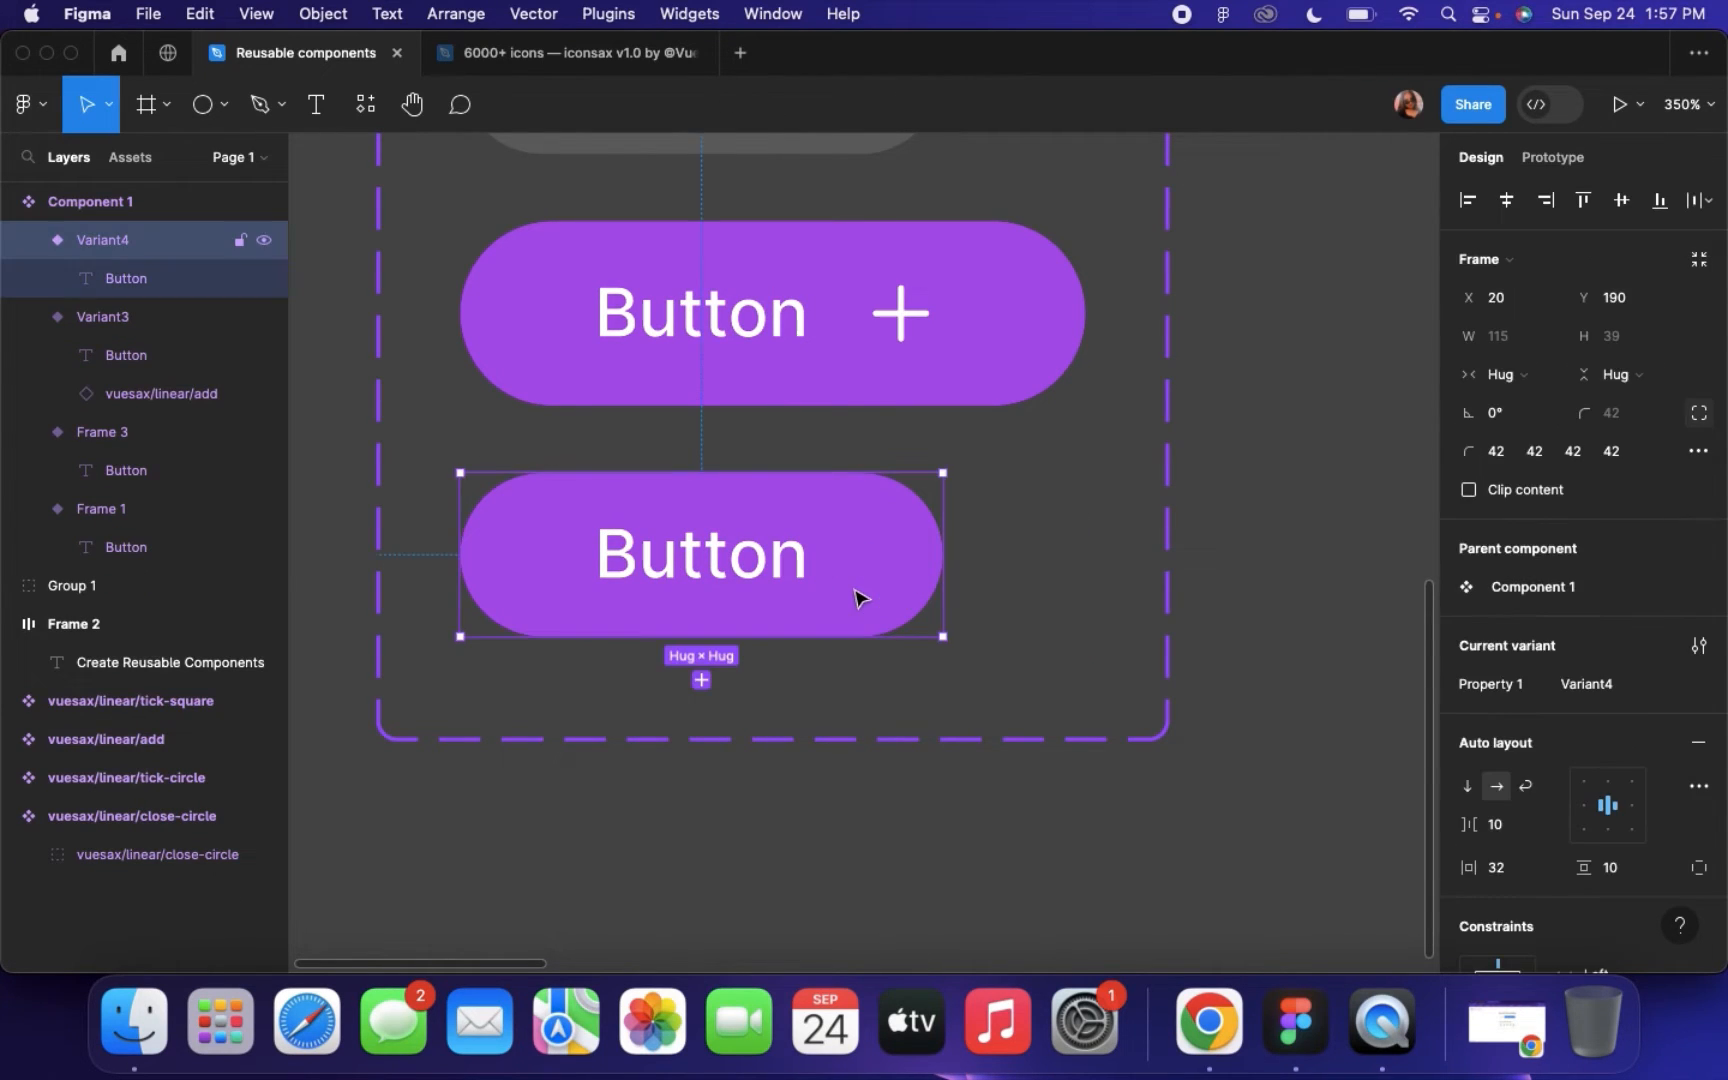
scroll(1547, 666, "down", 7)
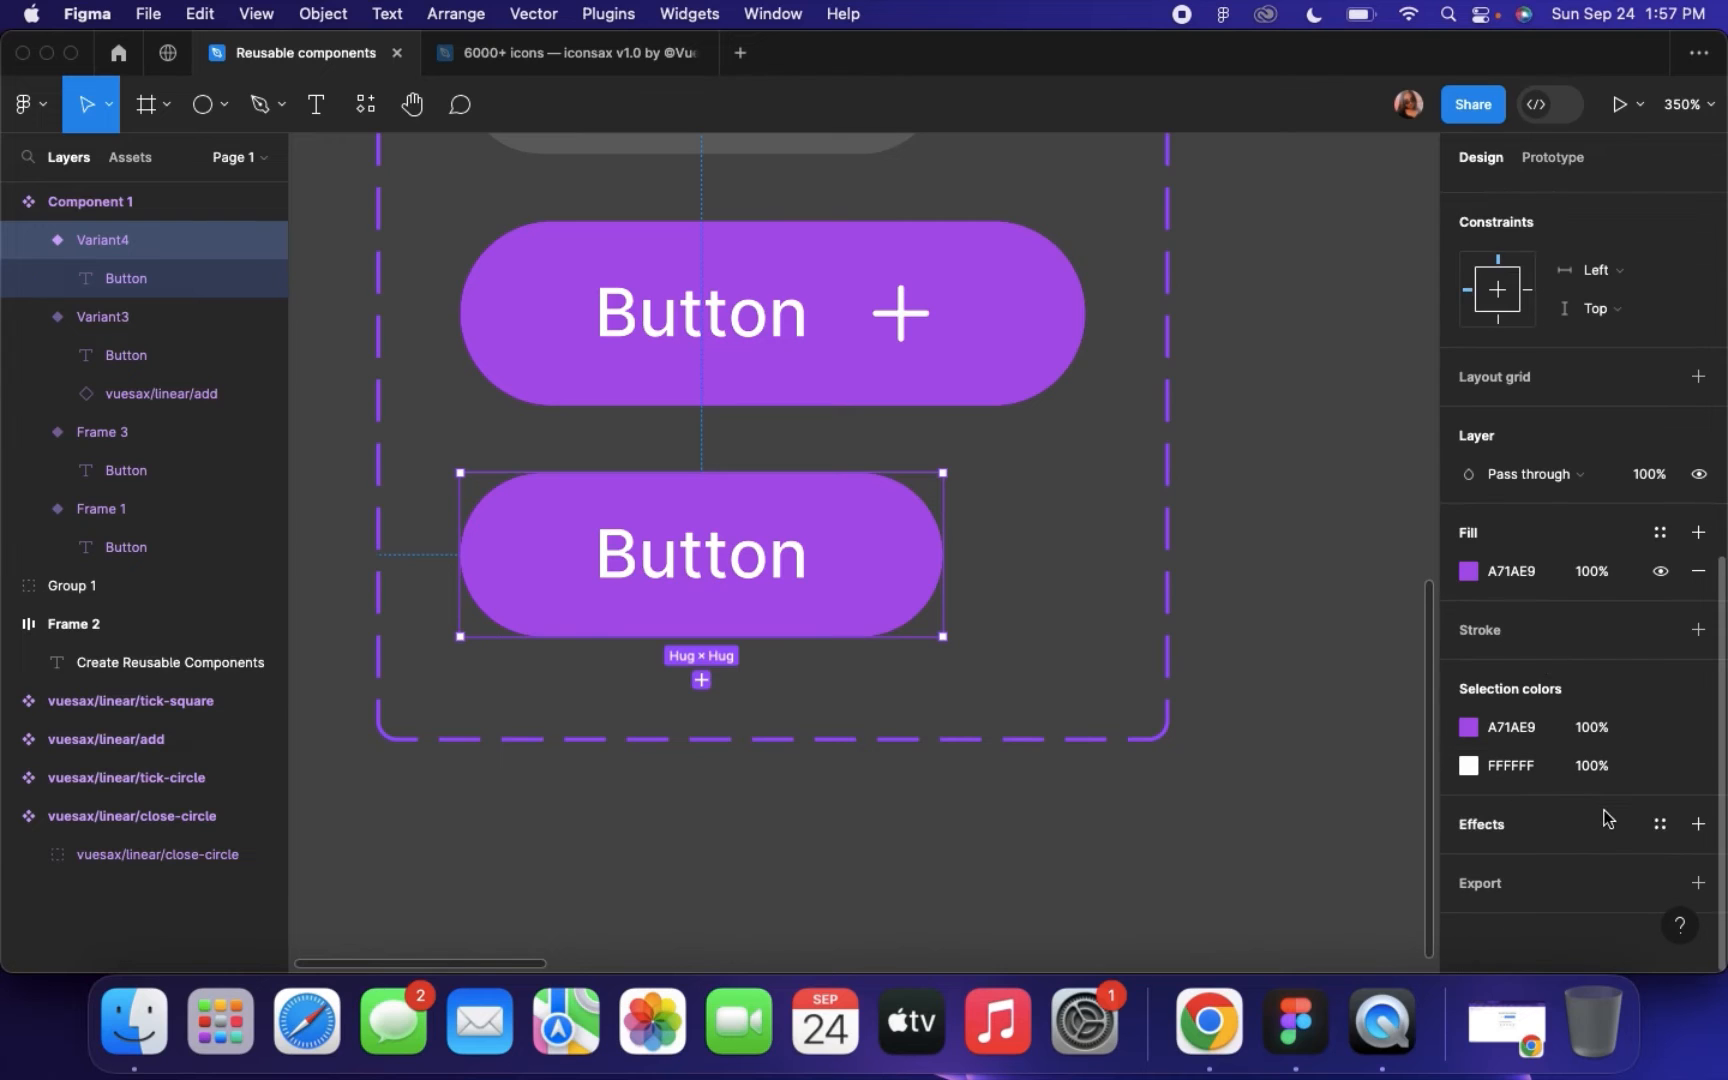
left_click(1697, 824)
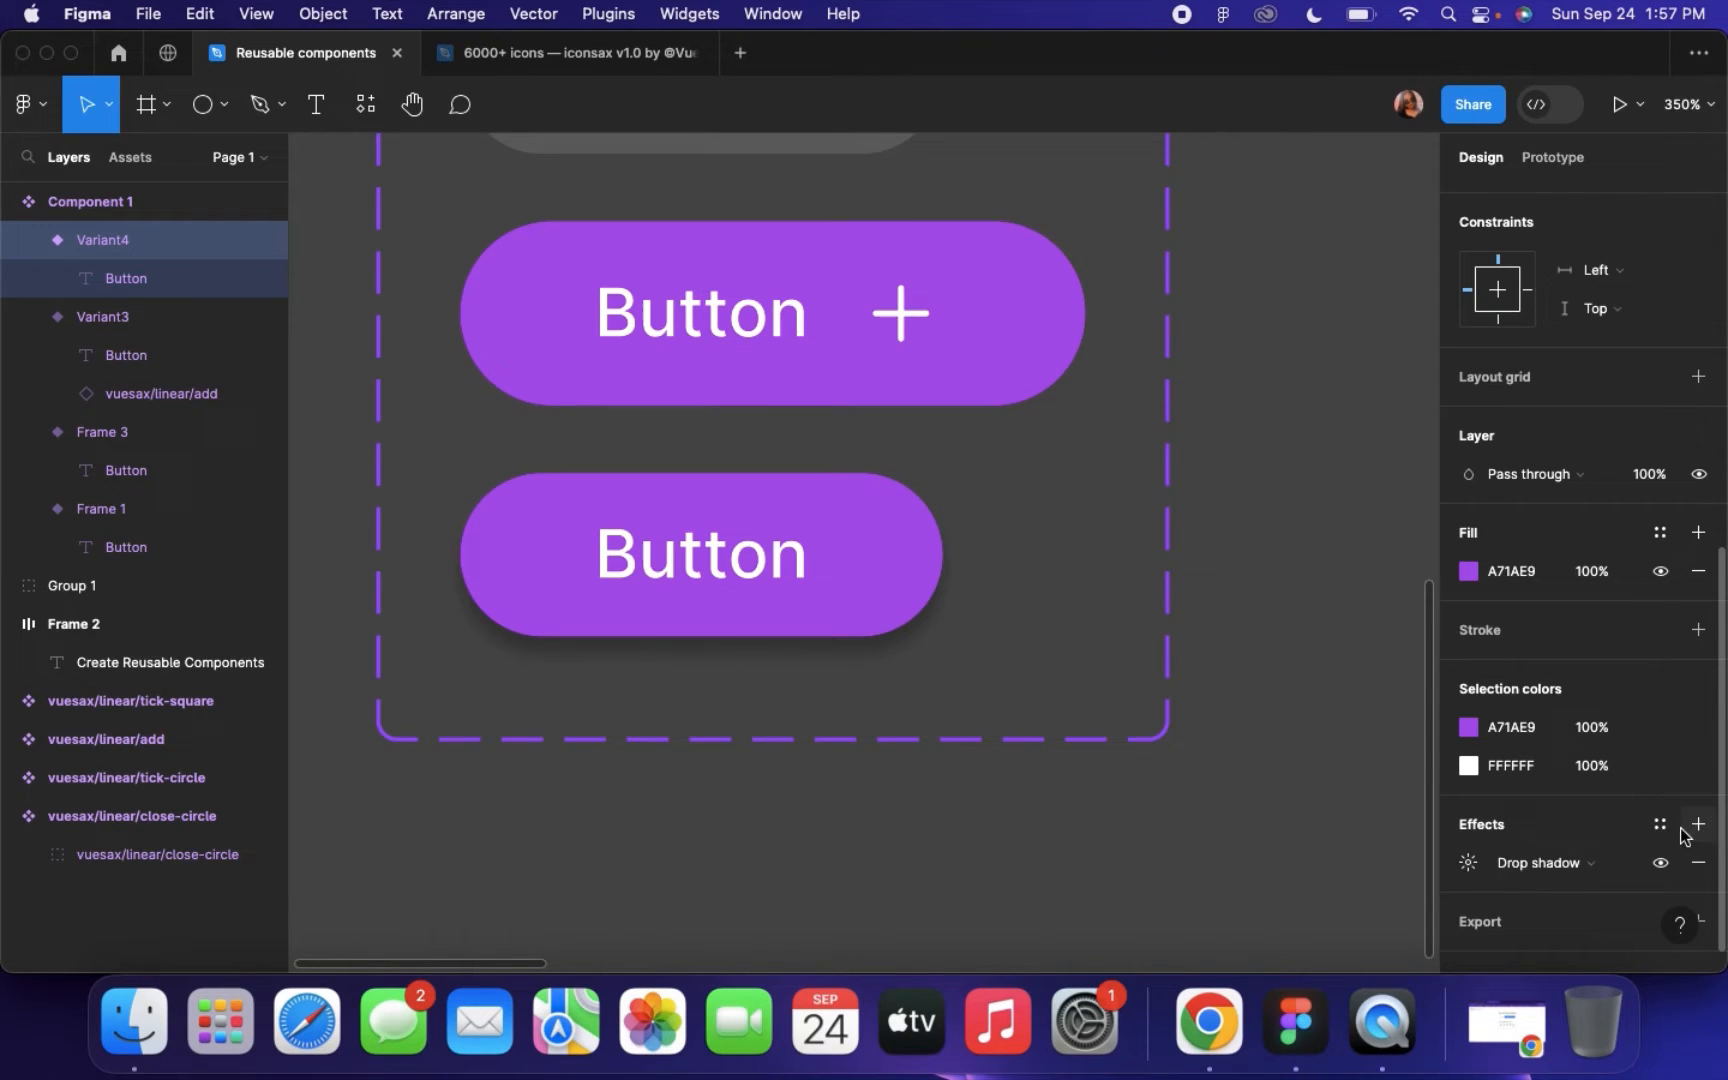
left_click(1468, 862)
left_click_drag(1183, 828, 1197, 827)
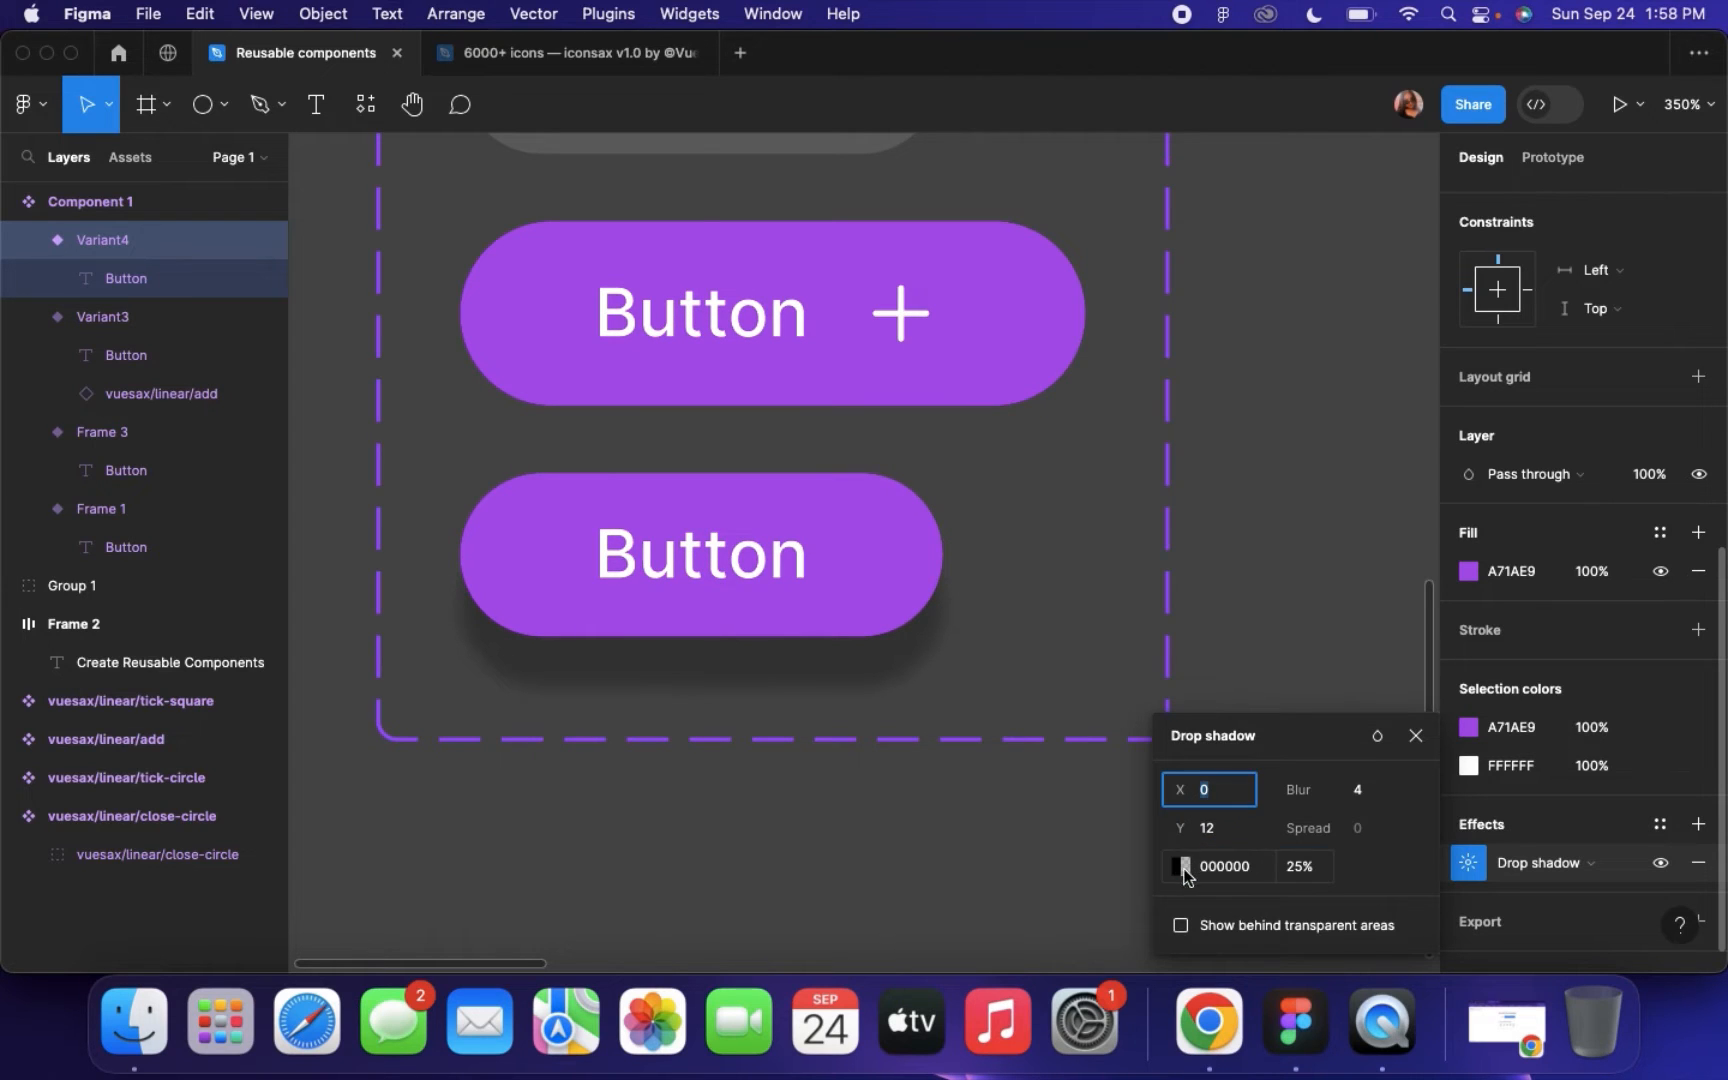
Give the fourth variant's drop shadow the button's purple A71AE9 at 25% opacity and a blur of 20
left_click(1180, 866)
left_click(897, 686)
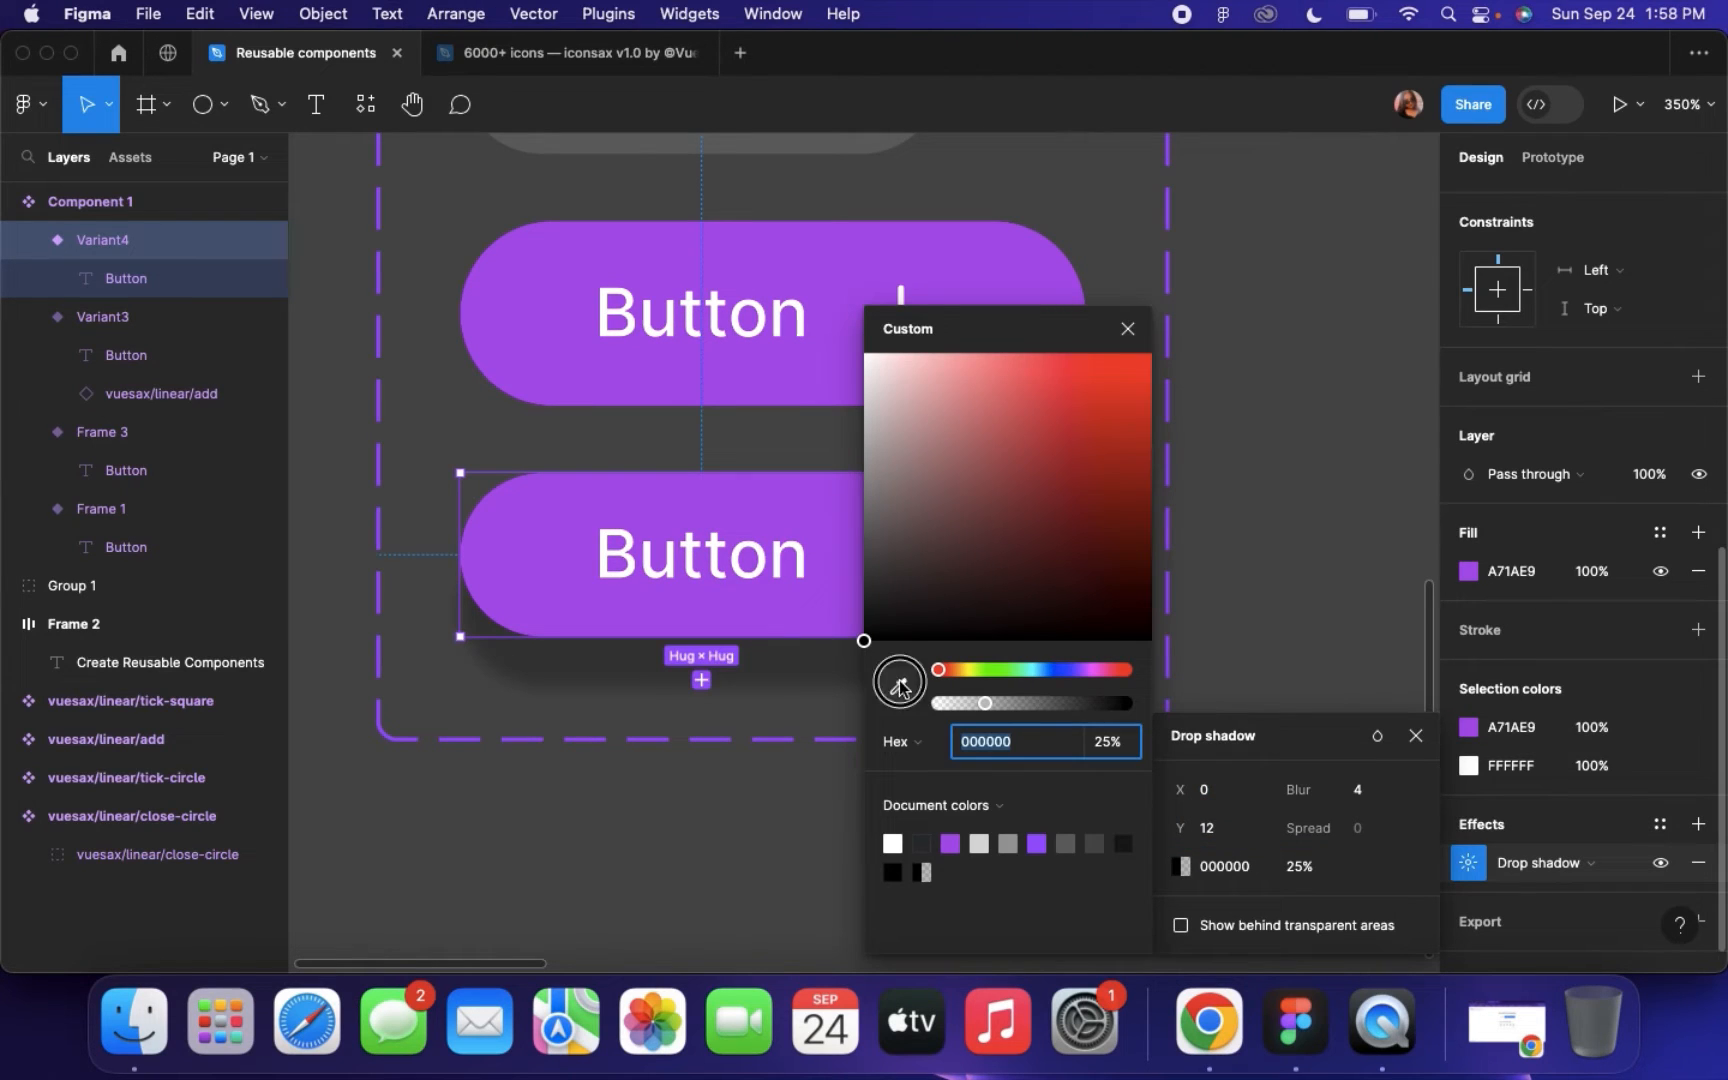
left_click(579, 598)
left_click(1295, 870)
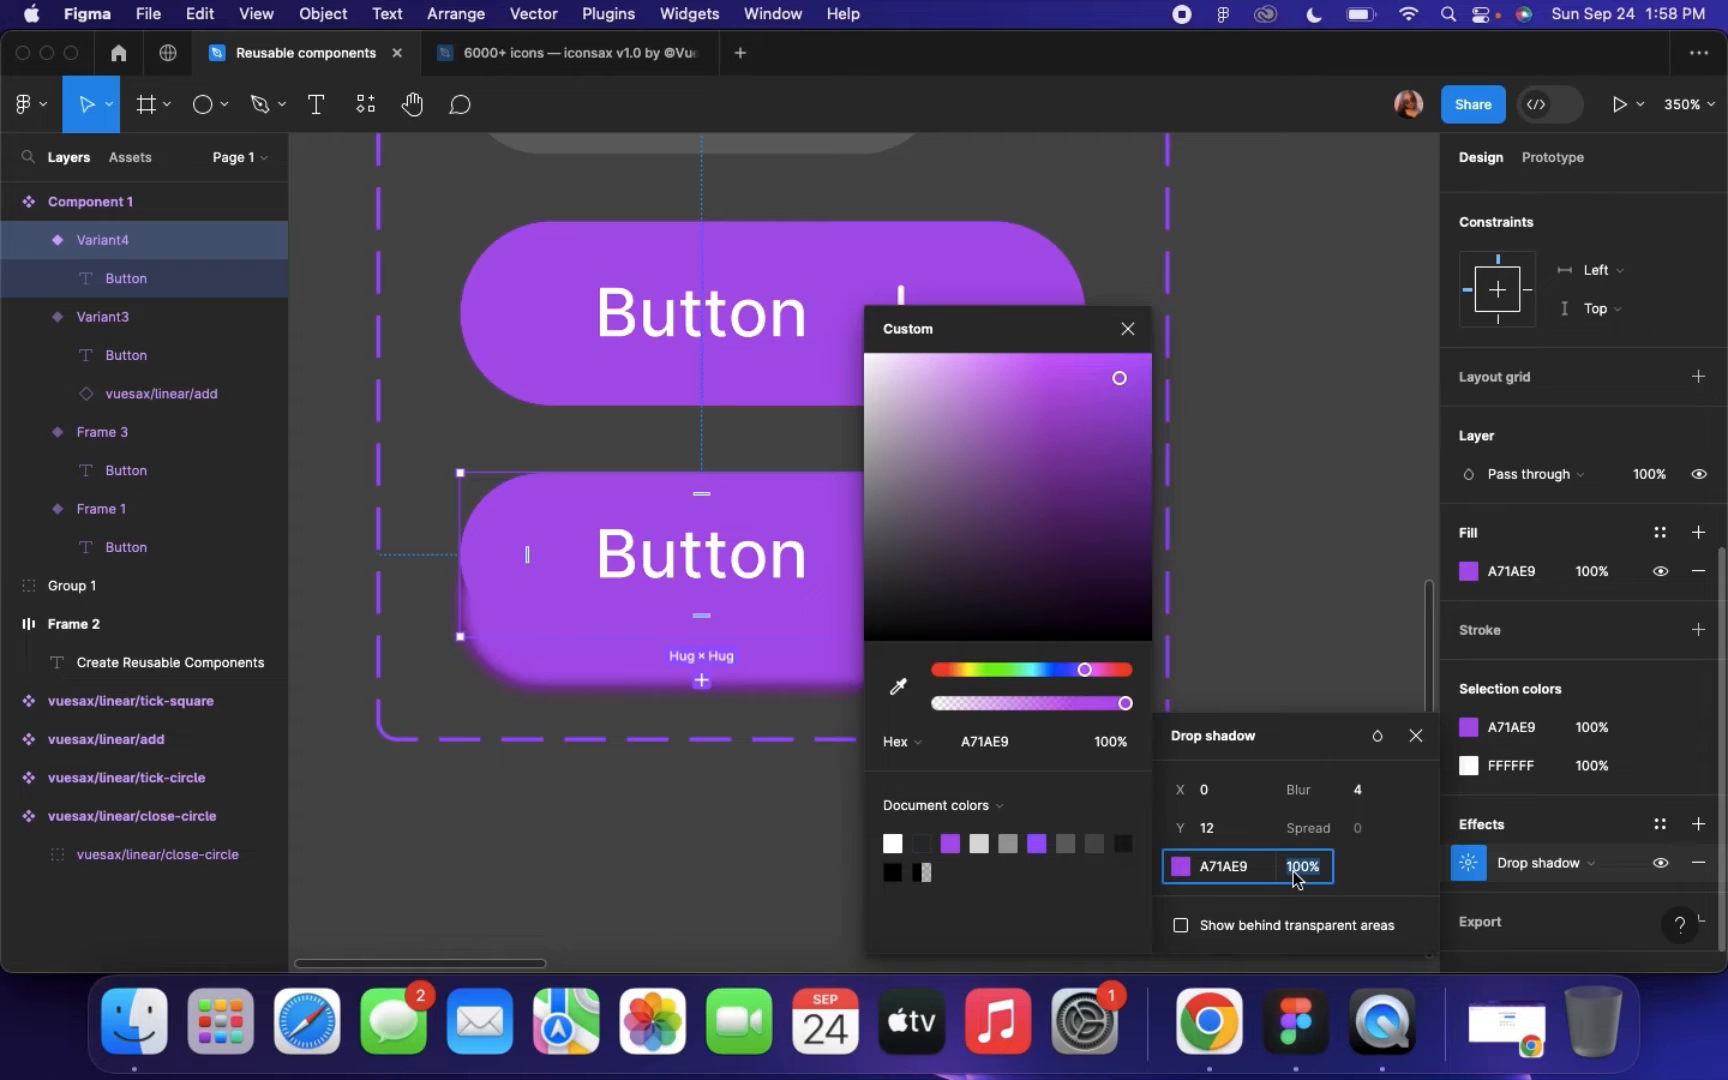
type("25")
key("Return")
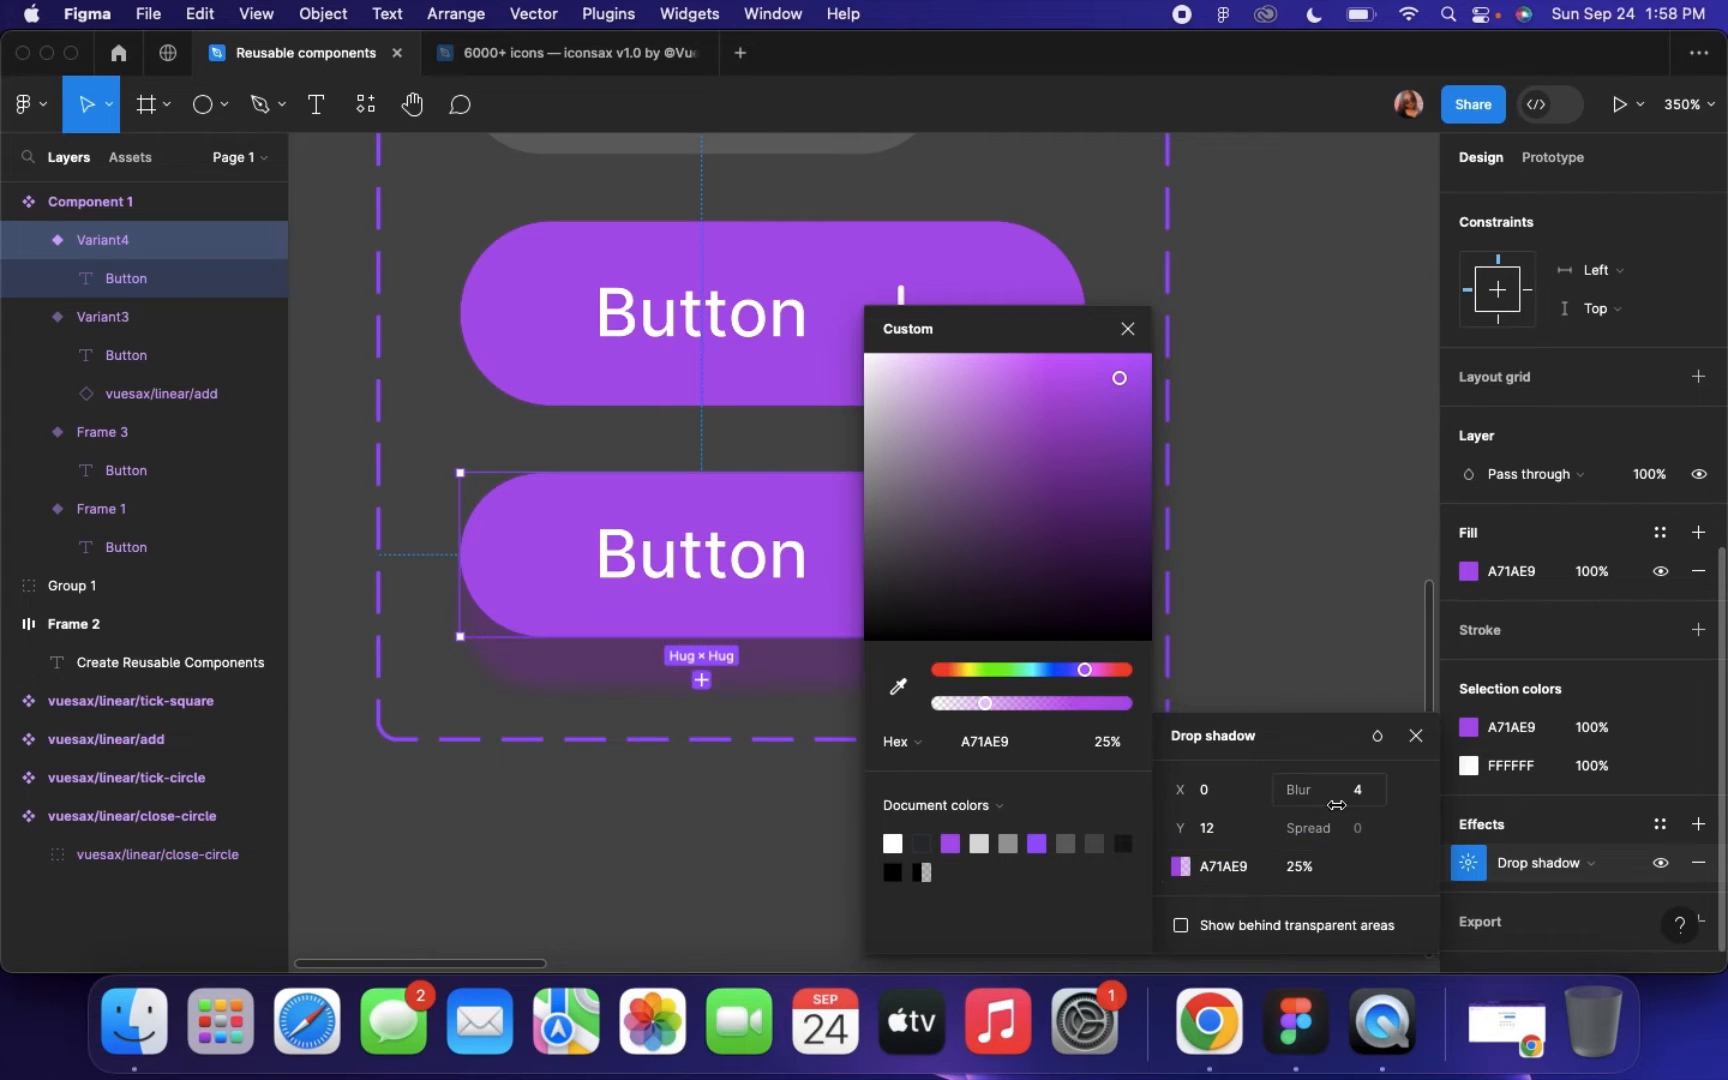
left_click_drag(1298, 790, 1693, 817)
Darken the fourth button variant's fill to the purple 991ED3
left_click(1468, 571)
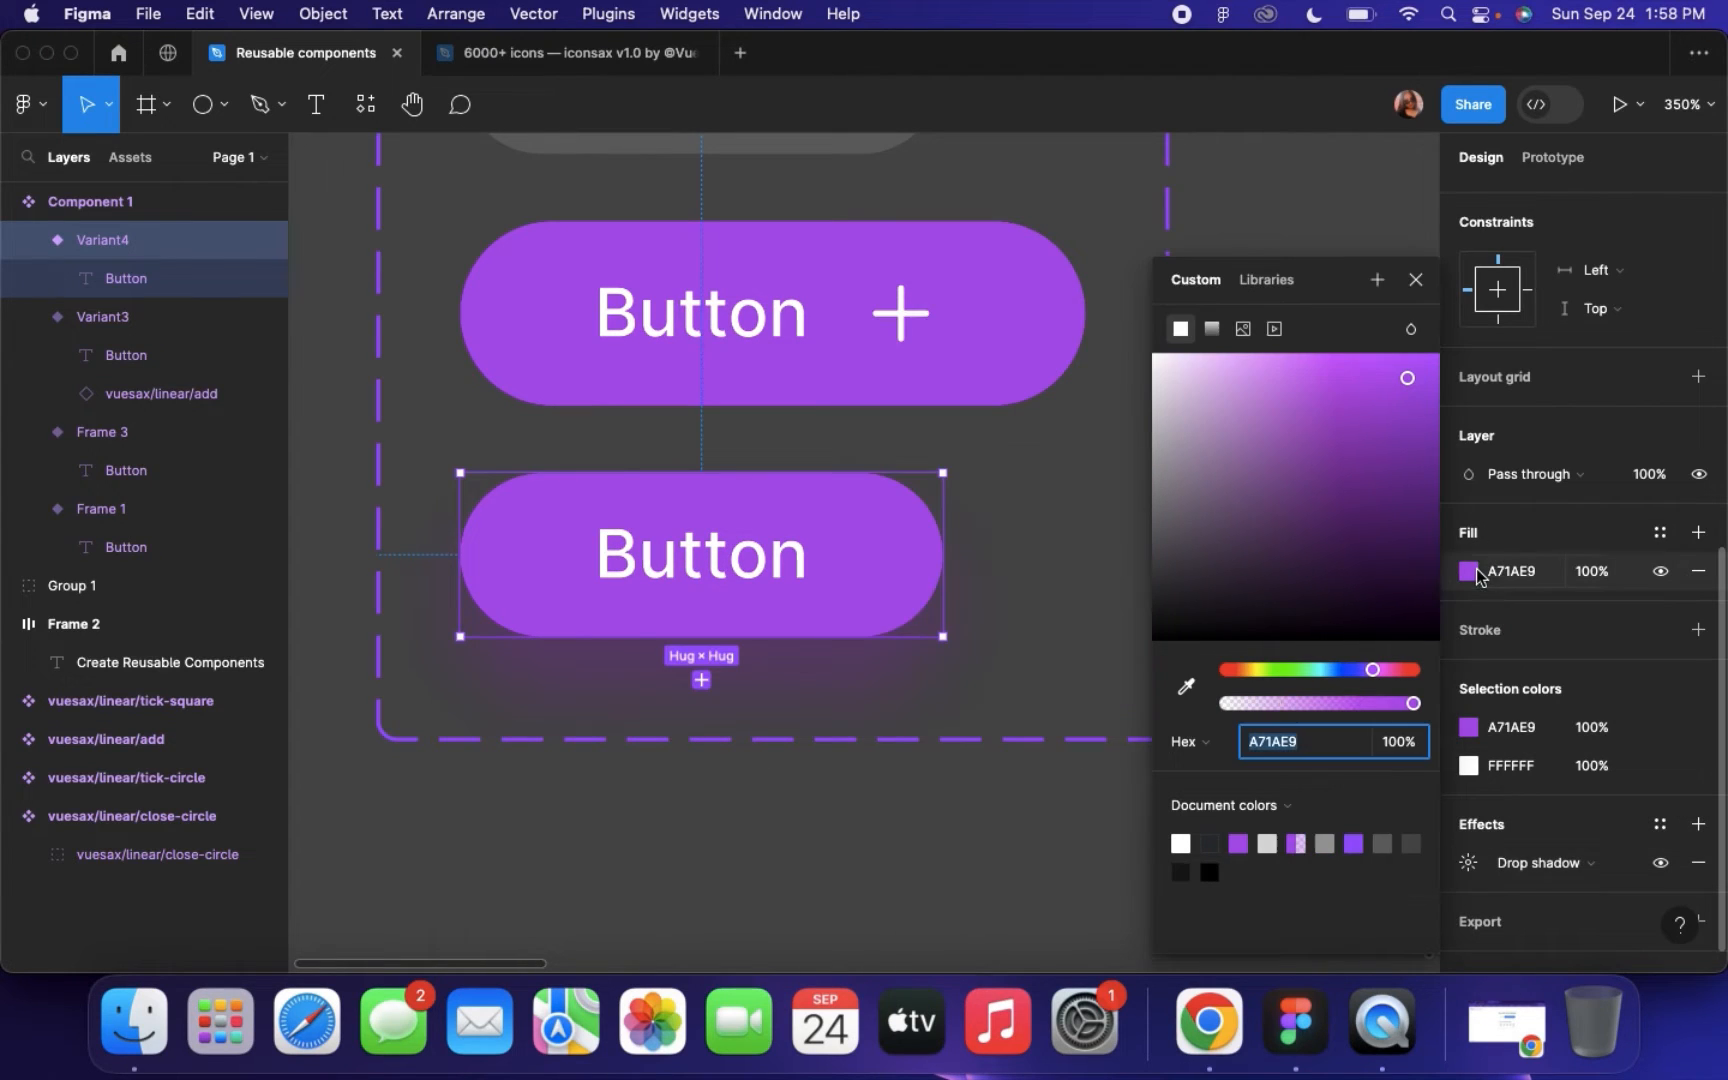
left_click(1424, 414)
left_click_drag(1422, 405, 1381, 378)
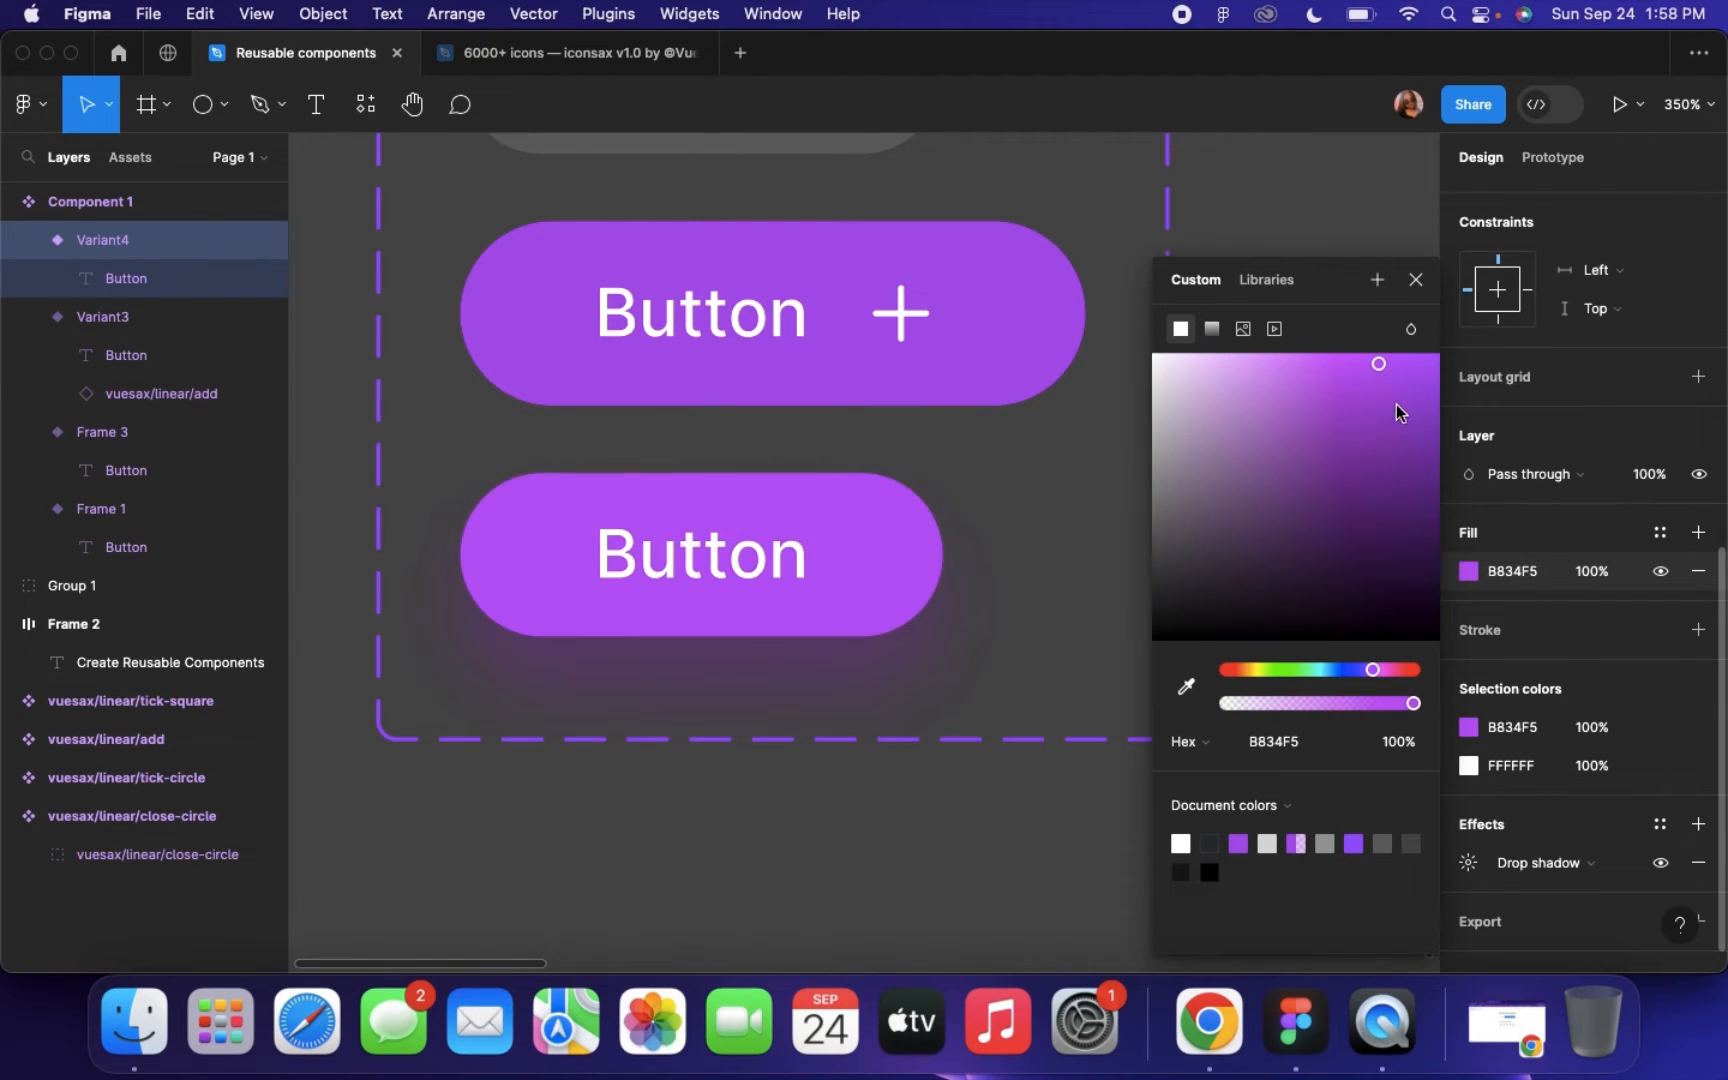
left_click(1400, 415)
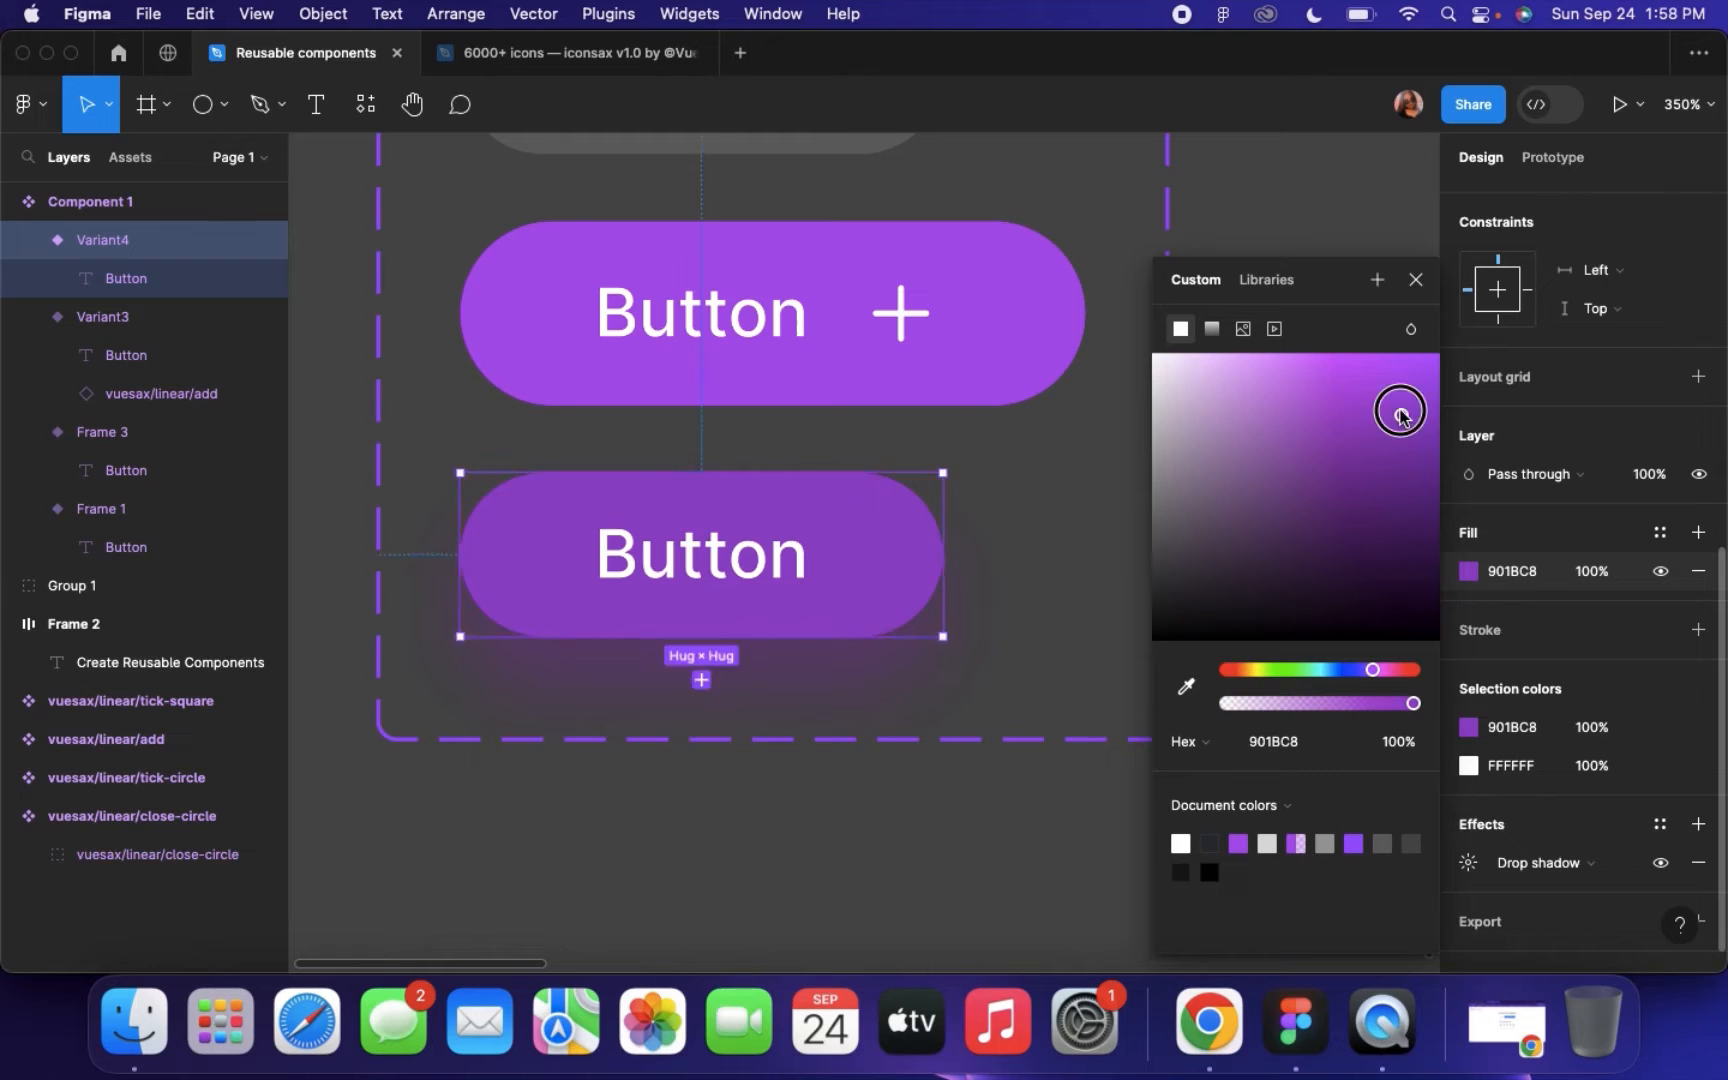
left_click(1399, 402)
Set the opacity of the fourth variant's drop shadow to 15%
scroll(1600, 647, "down", 1)
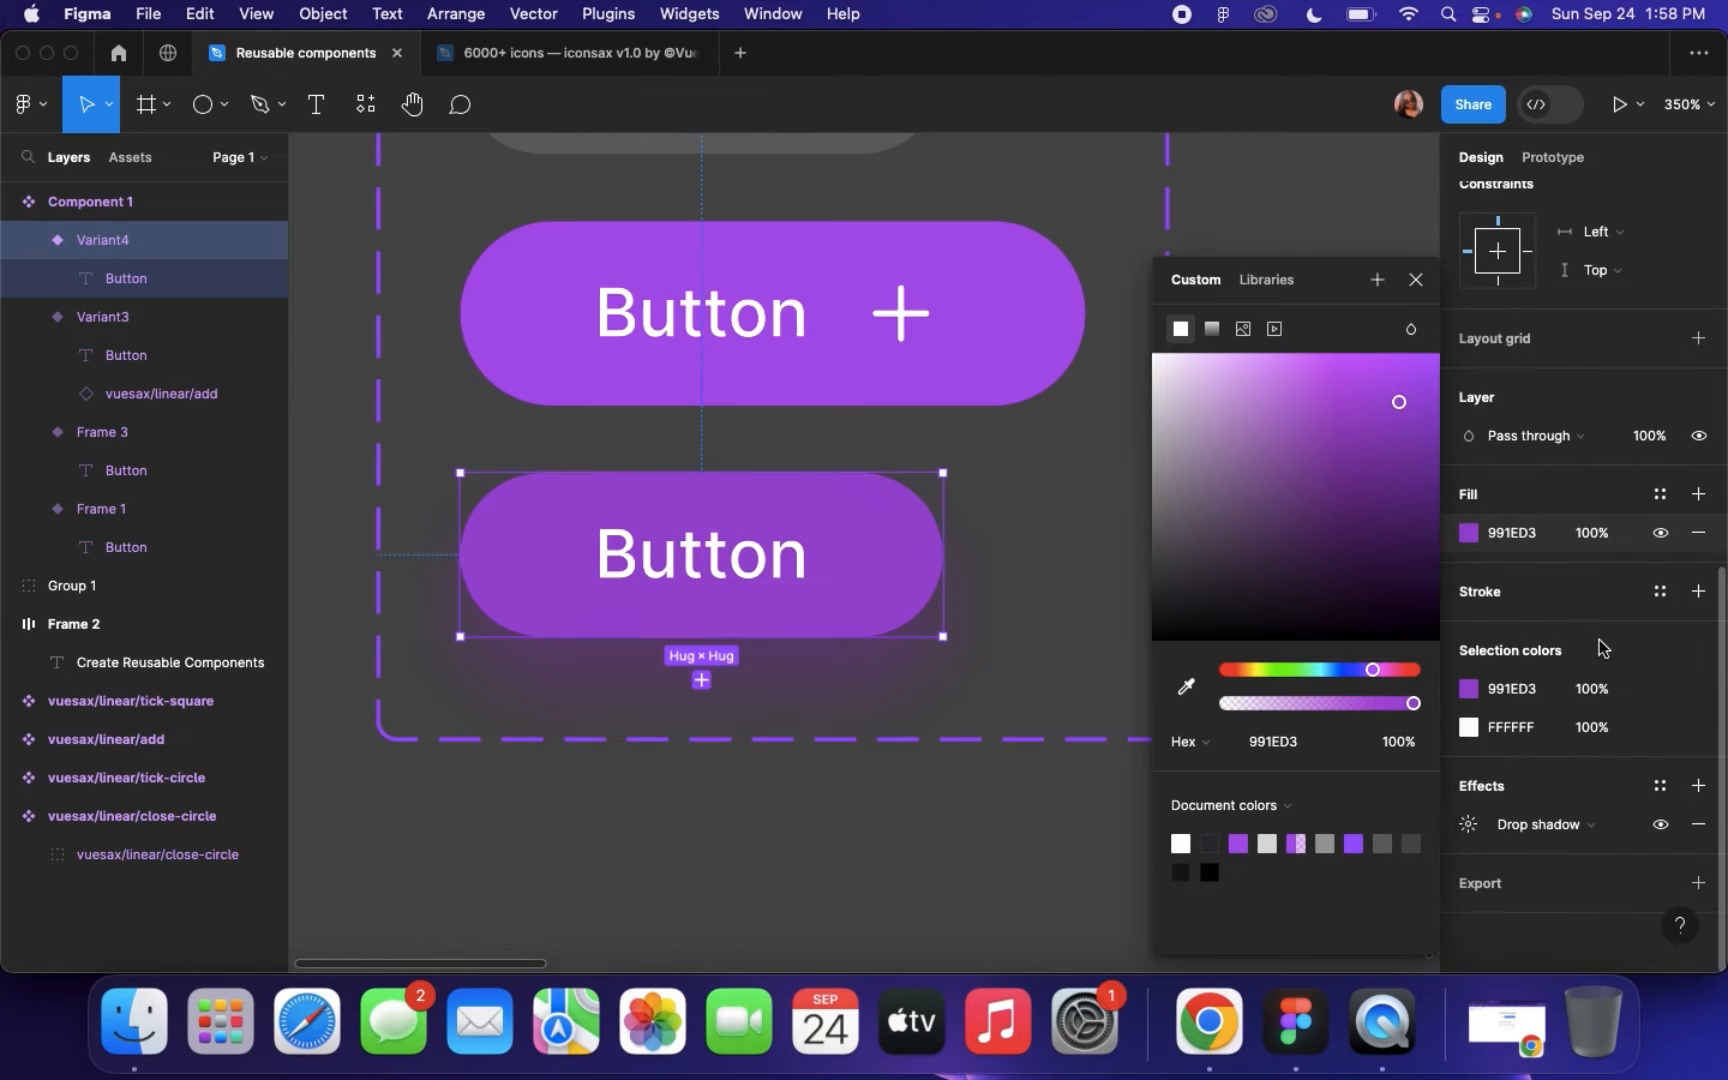
left_click(1468, 824)
left_click(1297, 880)
type("1")
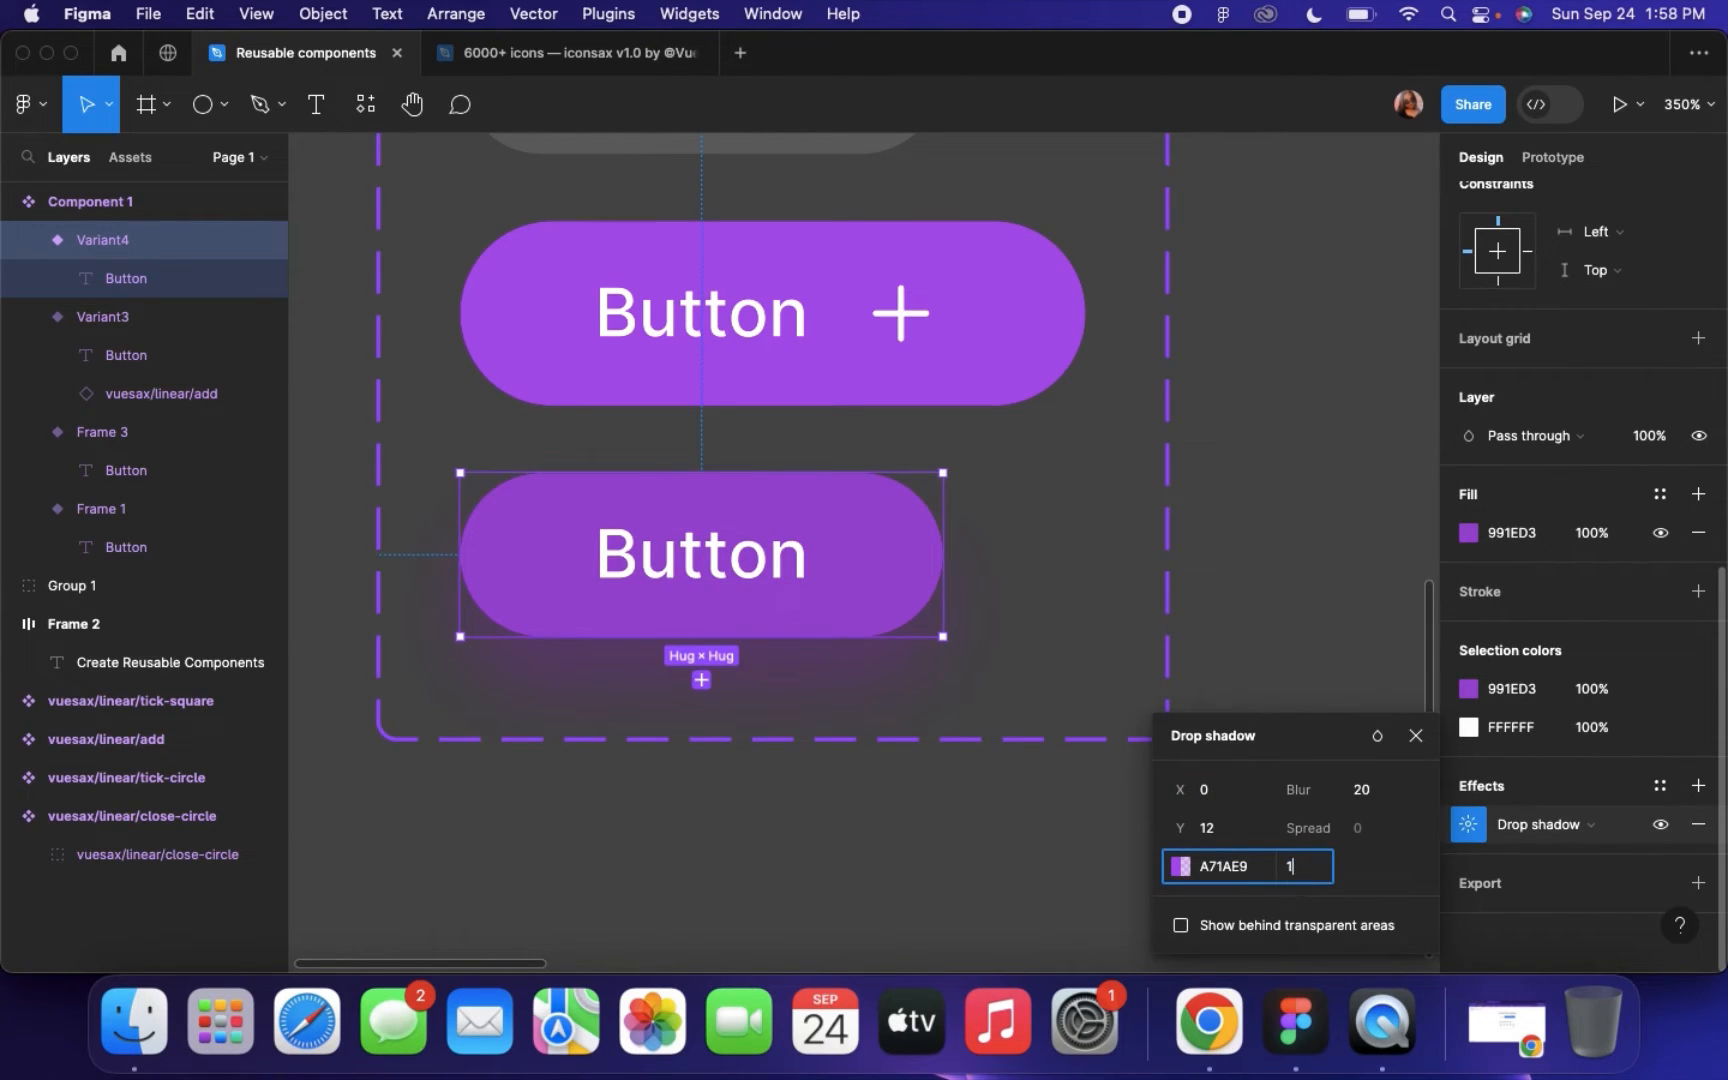
type("5")
key("Return")
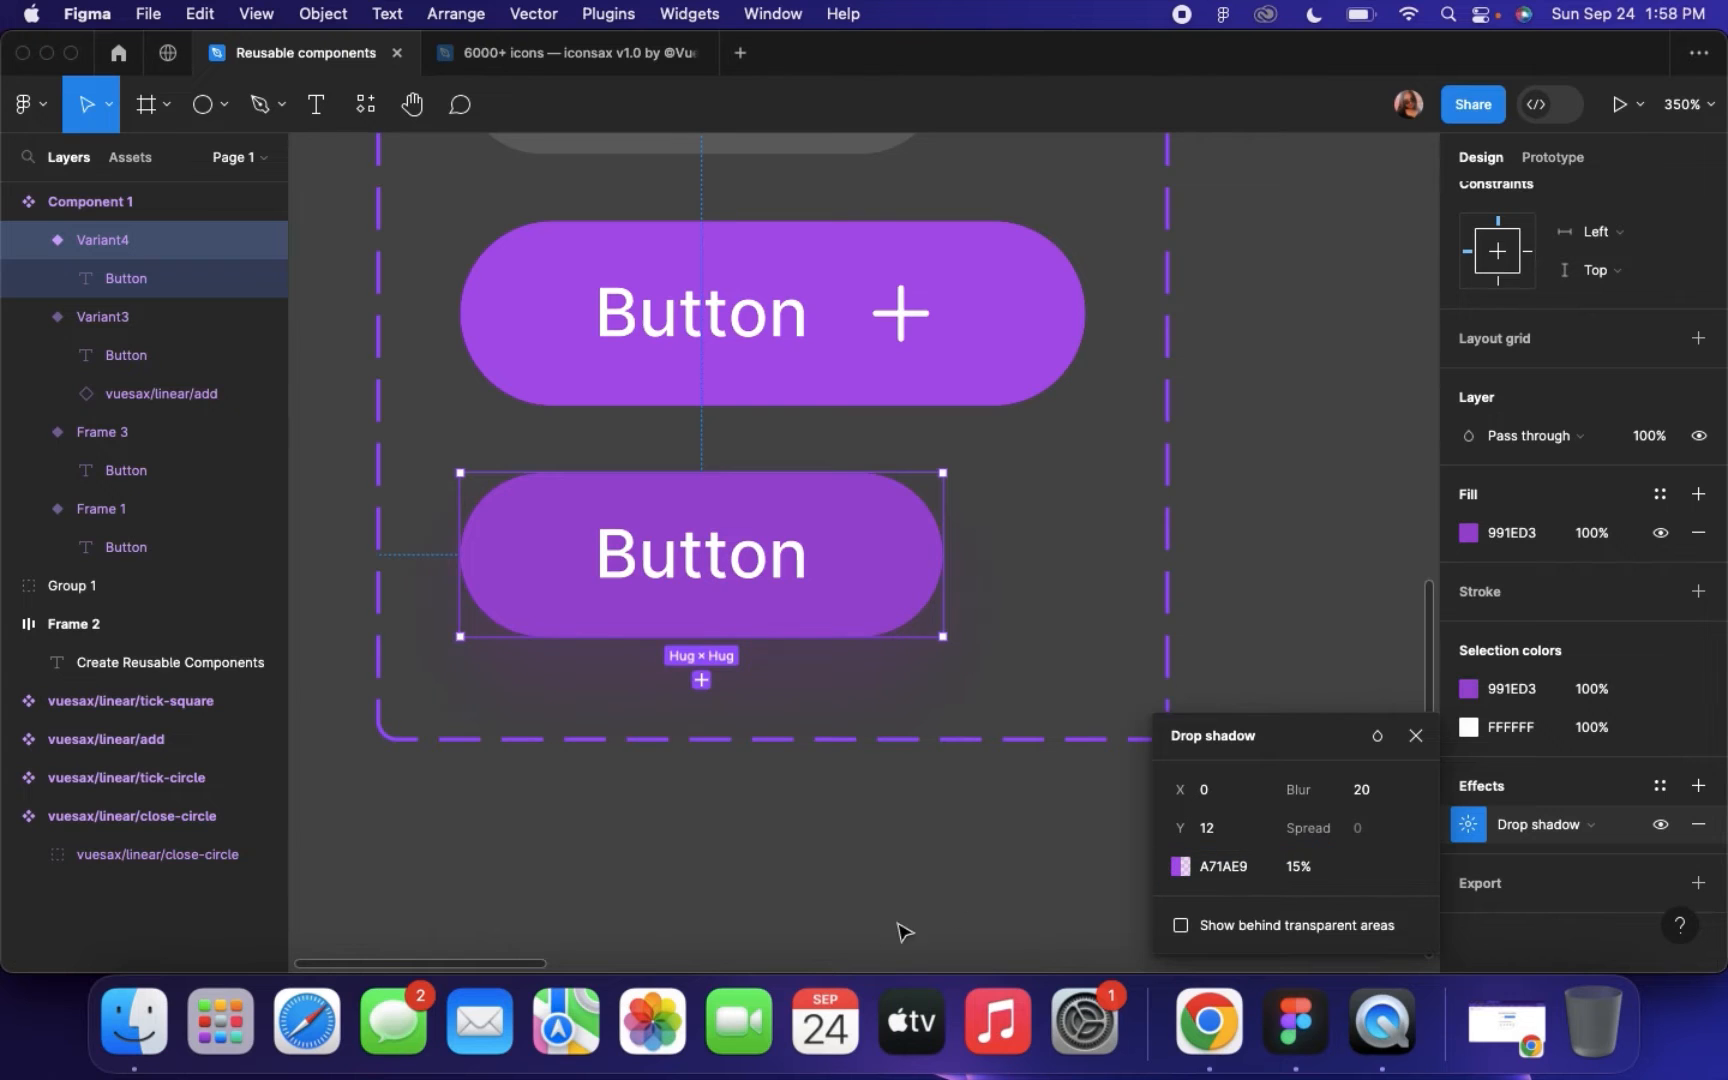
left_click(868, 955)
Add a fifth variant to the component set, based on the fourth button variant
scroll(868, 955, "down", 5)
scroll(735, 770, "up", 3)
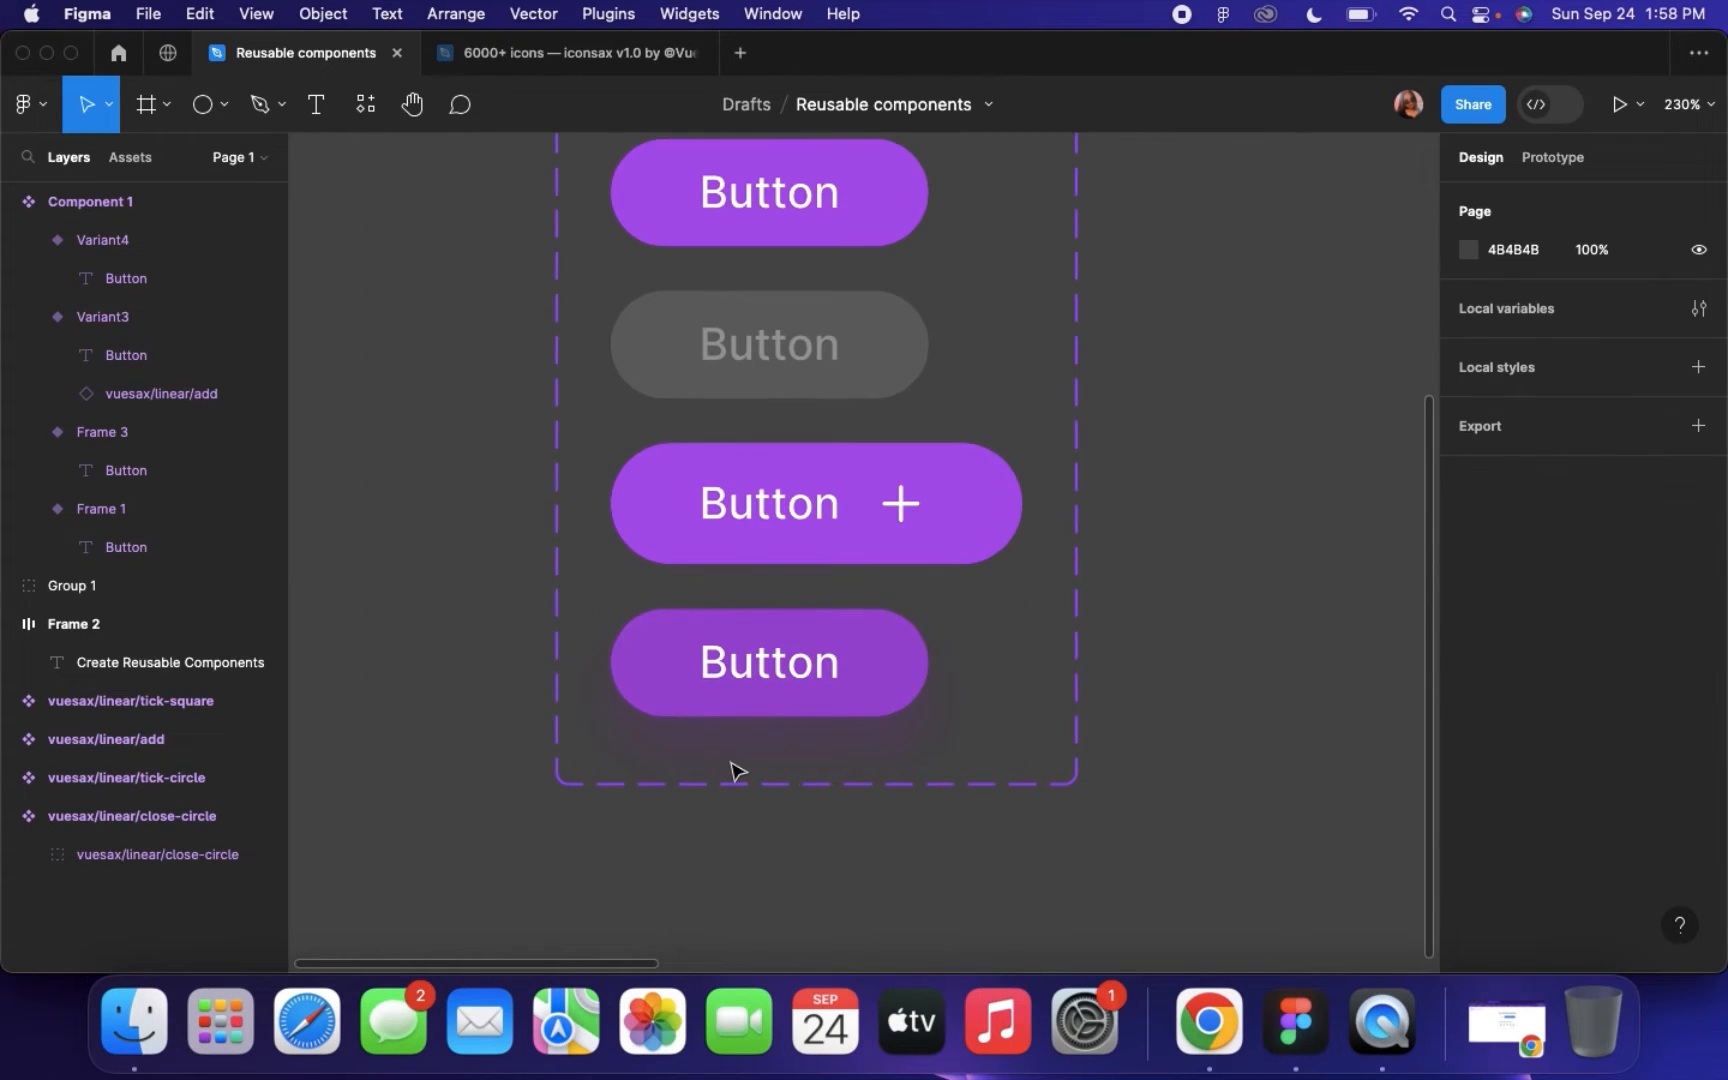
left_click(768, 668)
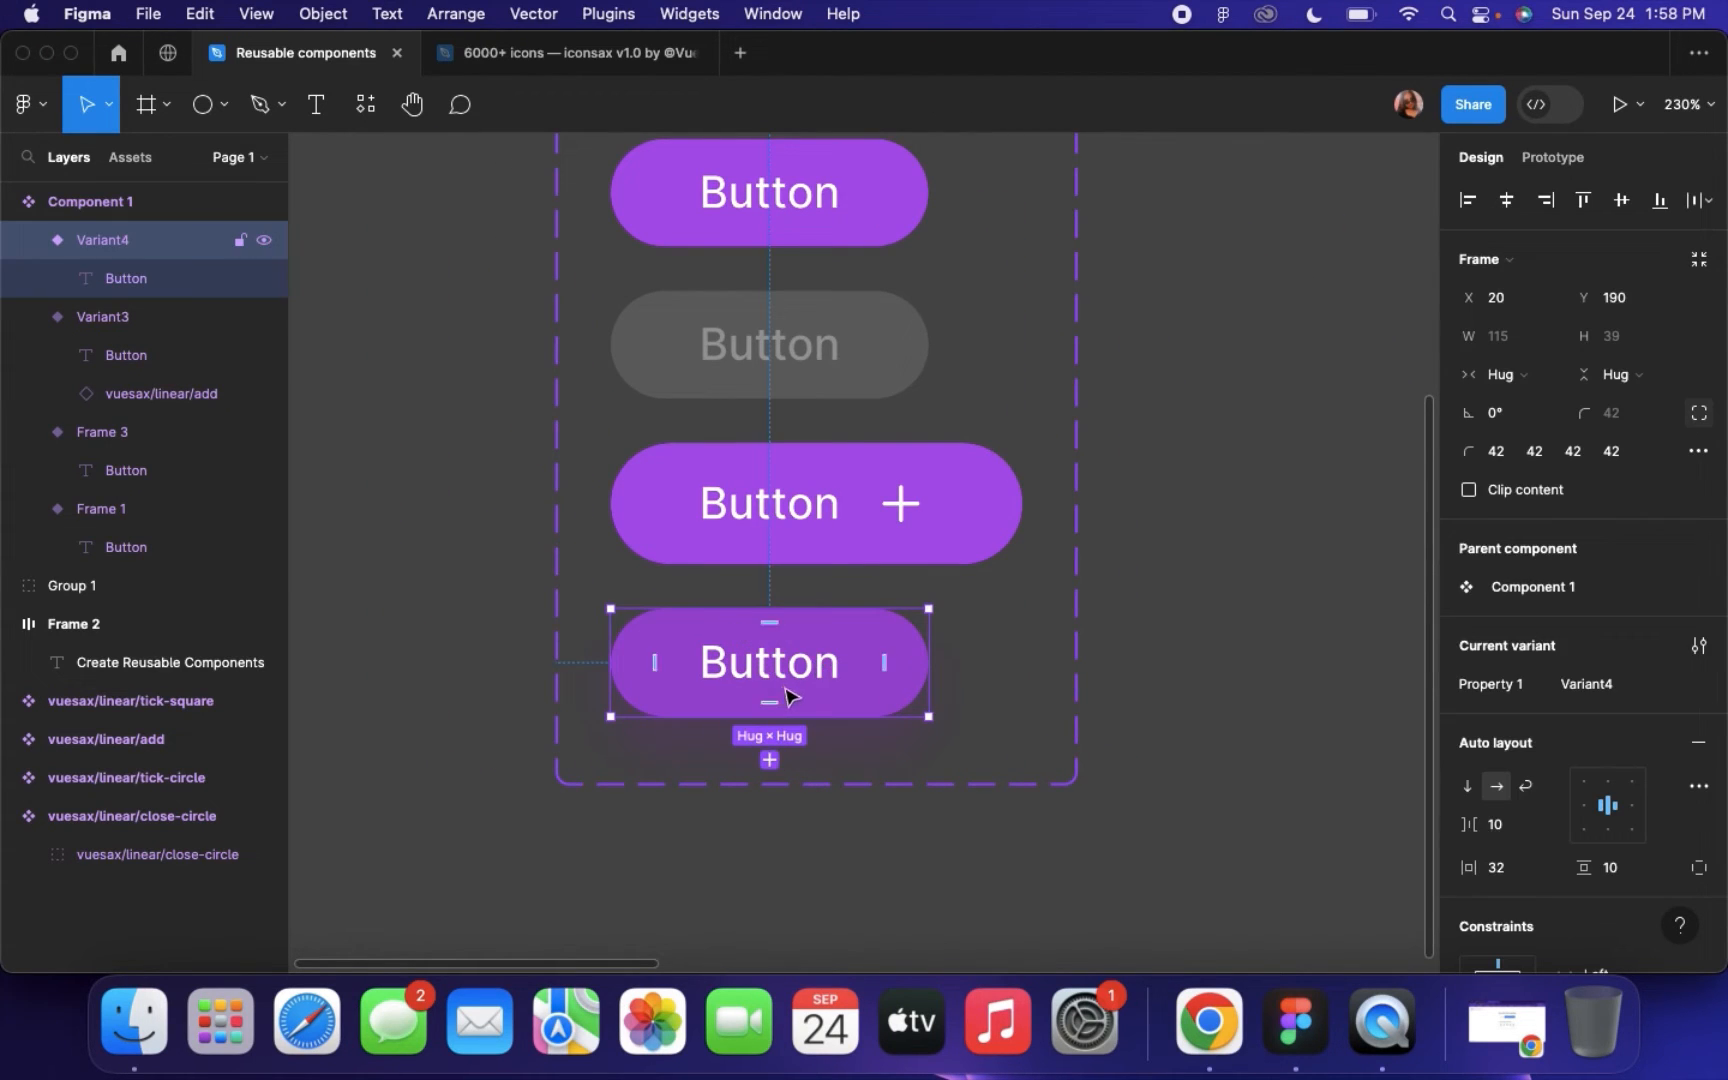
left_click(769, 760)
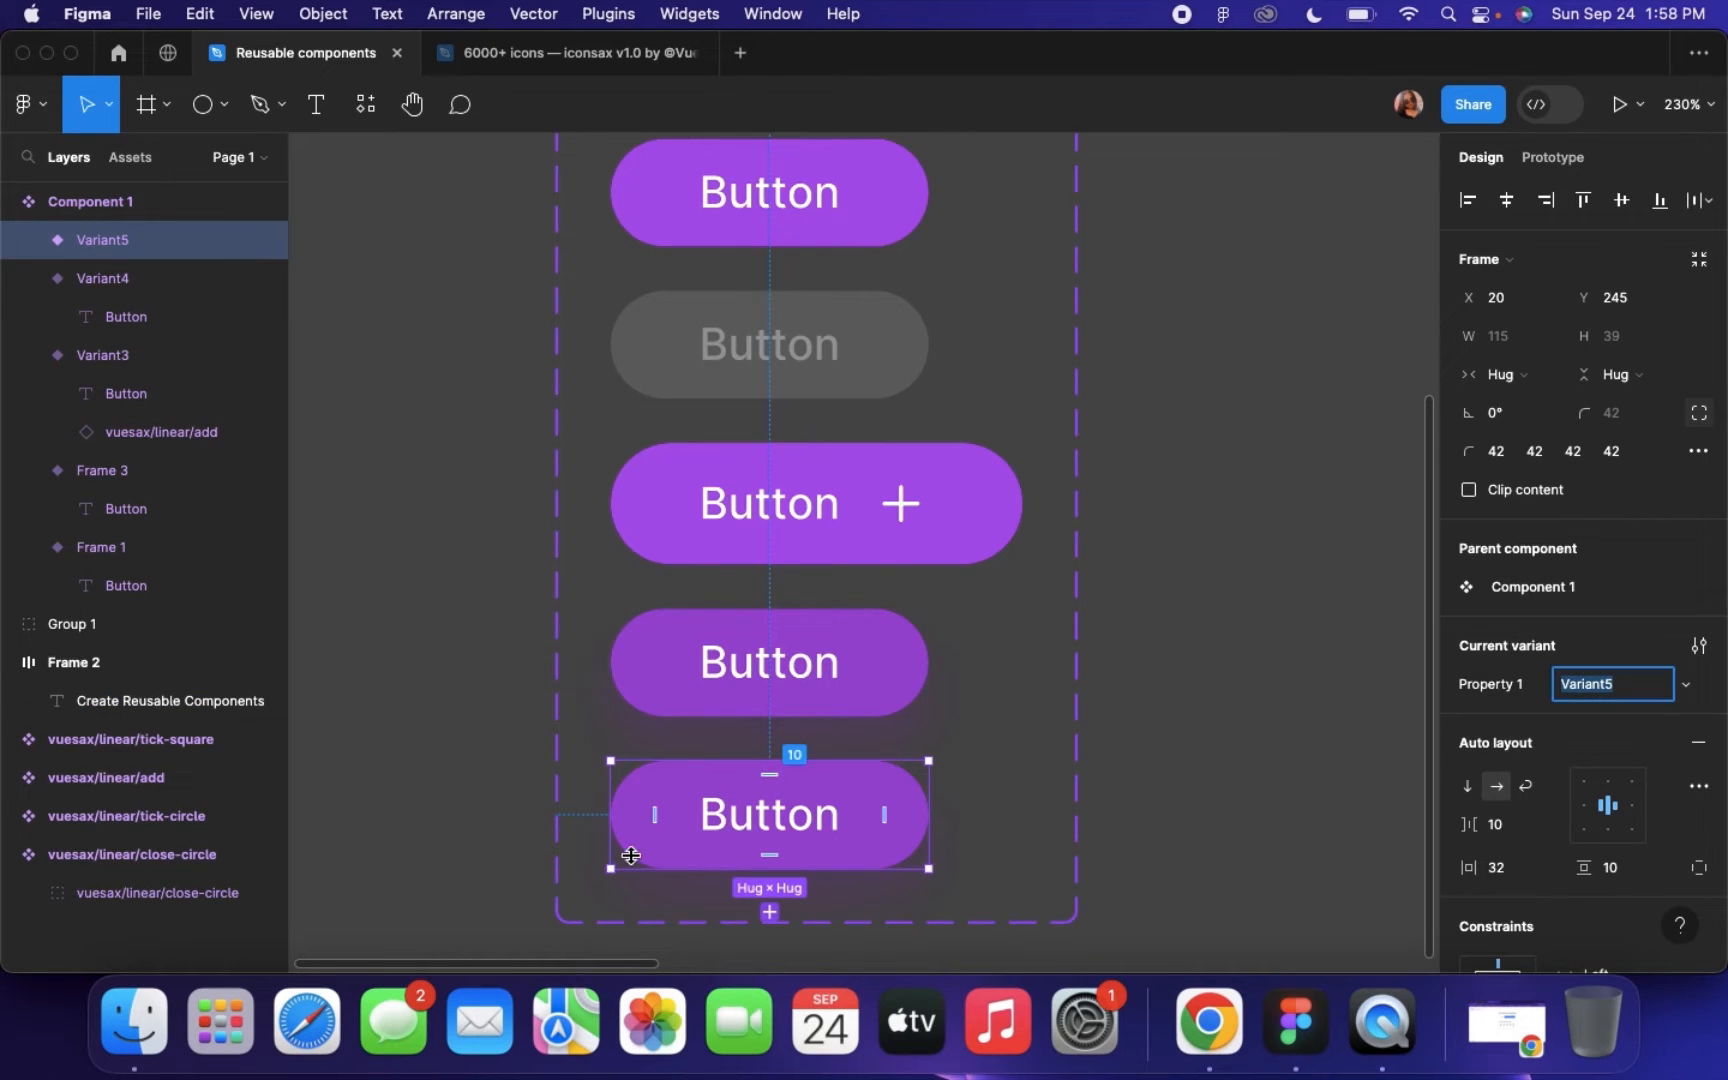
Change the fifth button variant's fill to the dark purple 570180
scroll(656, 721, "down", 2)
scroll(694, 629, "up", 3)
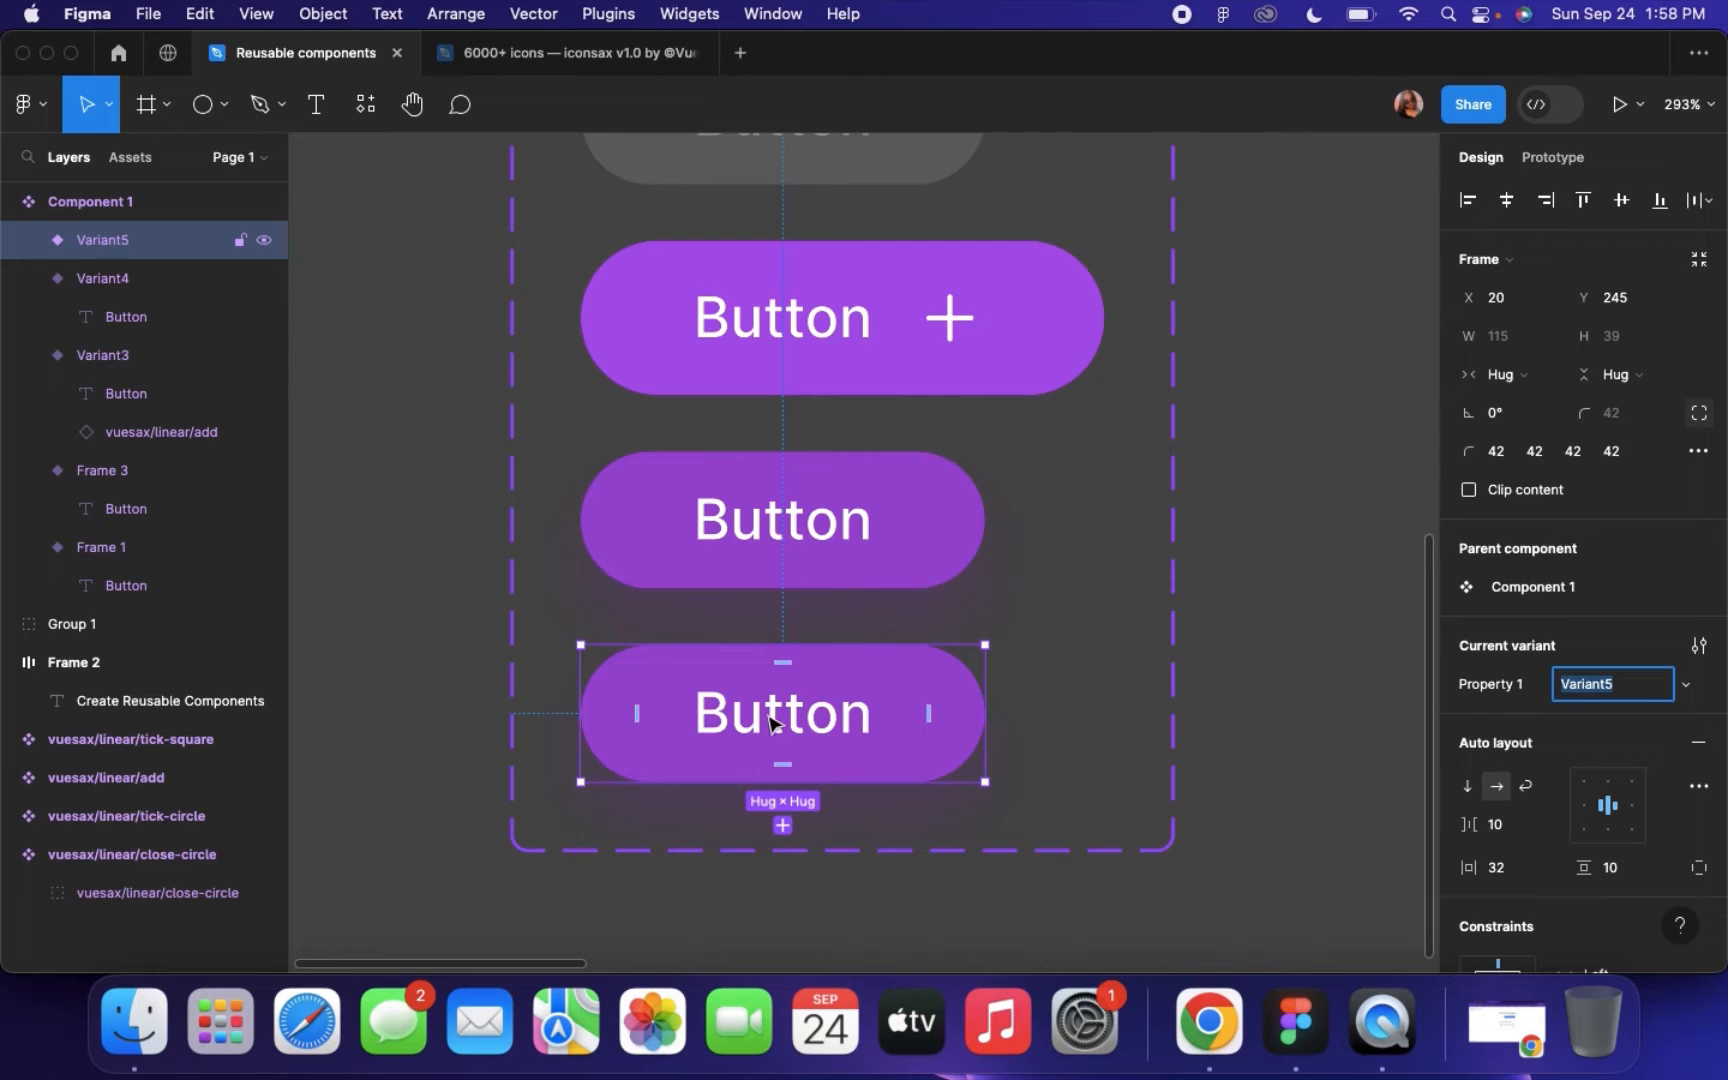
scroll(1487, 755, "down", 5)
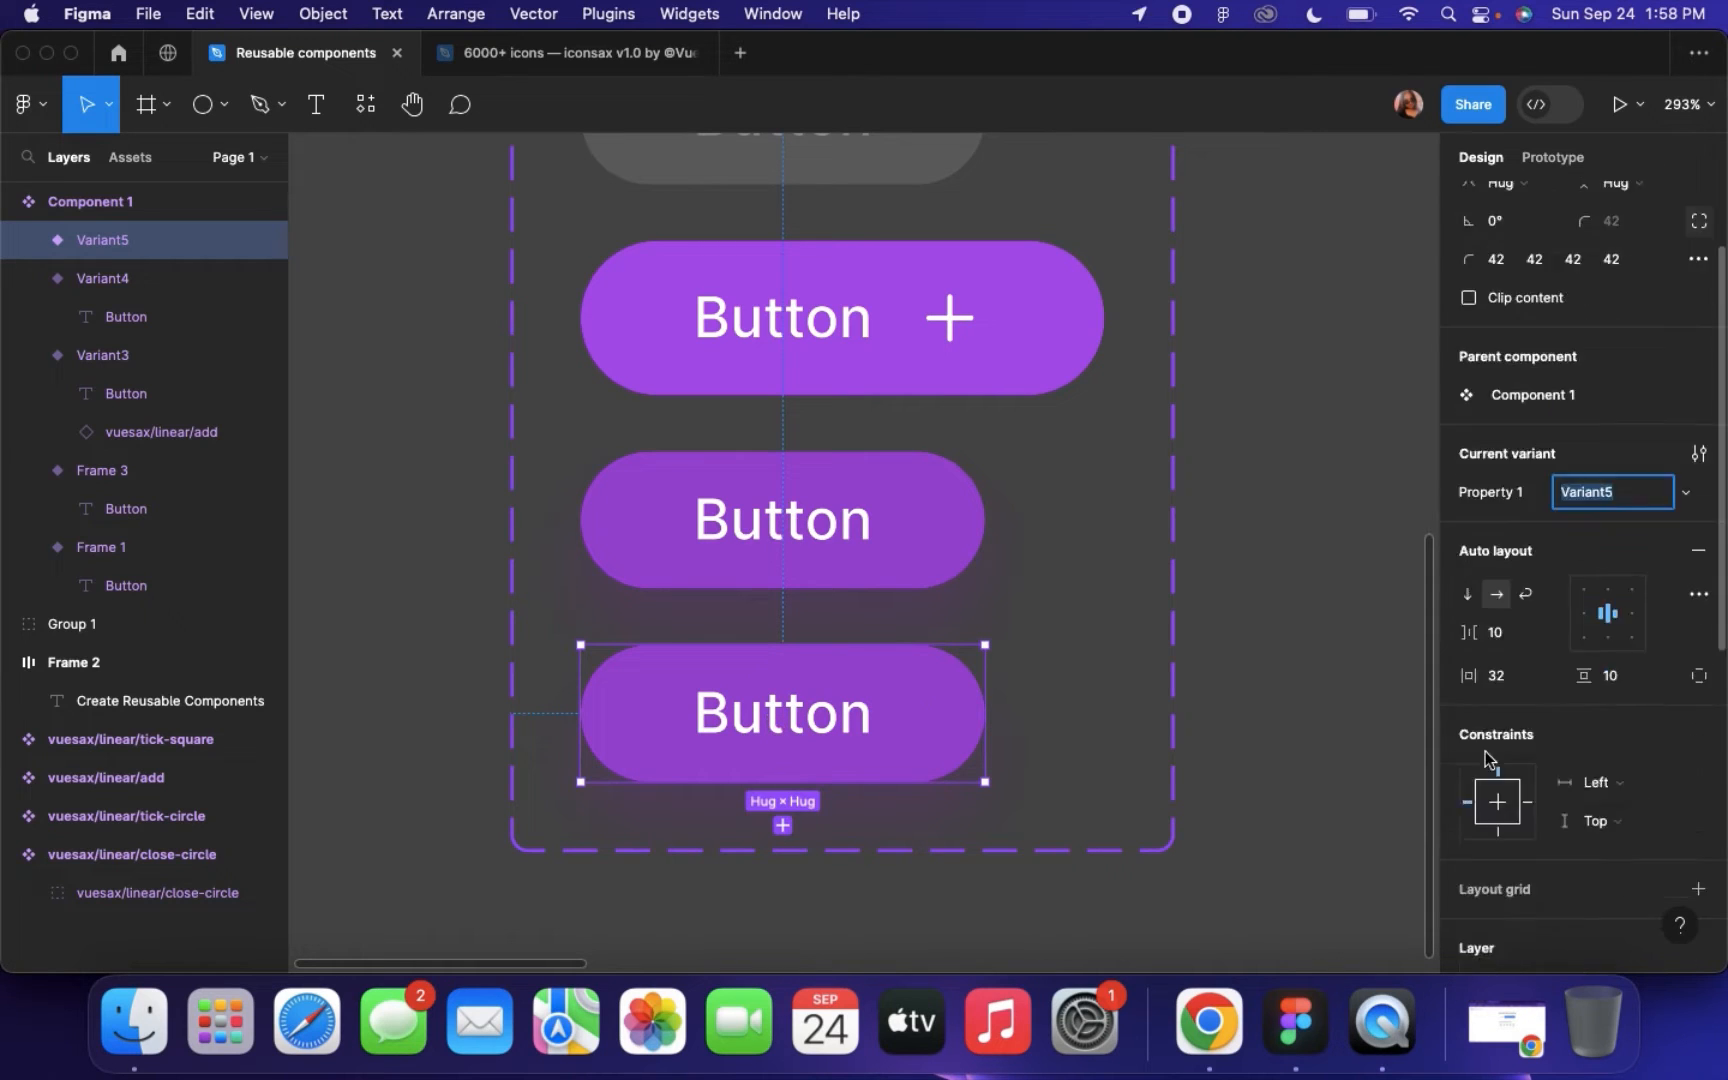
left_click(1468, 840)
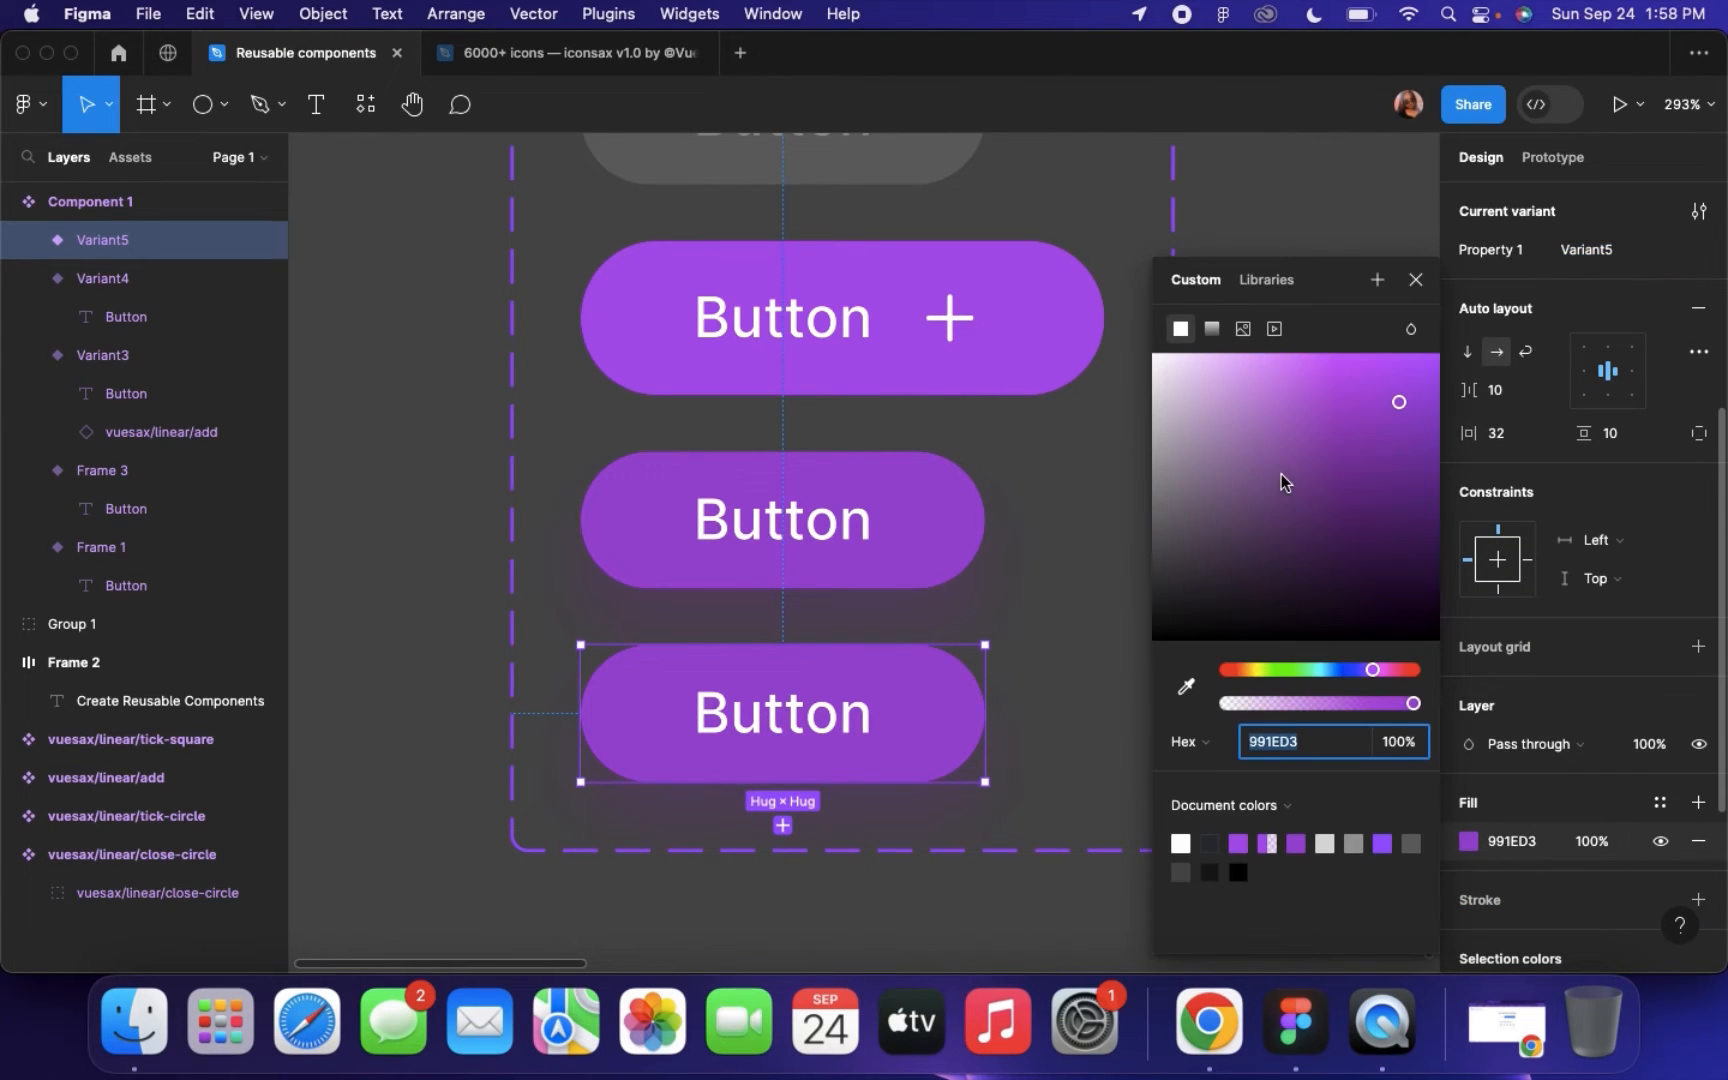
left_click(1389, 538)
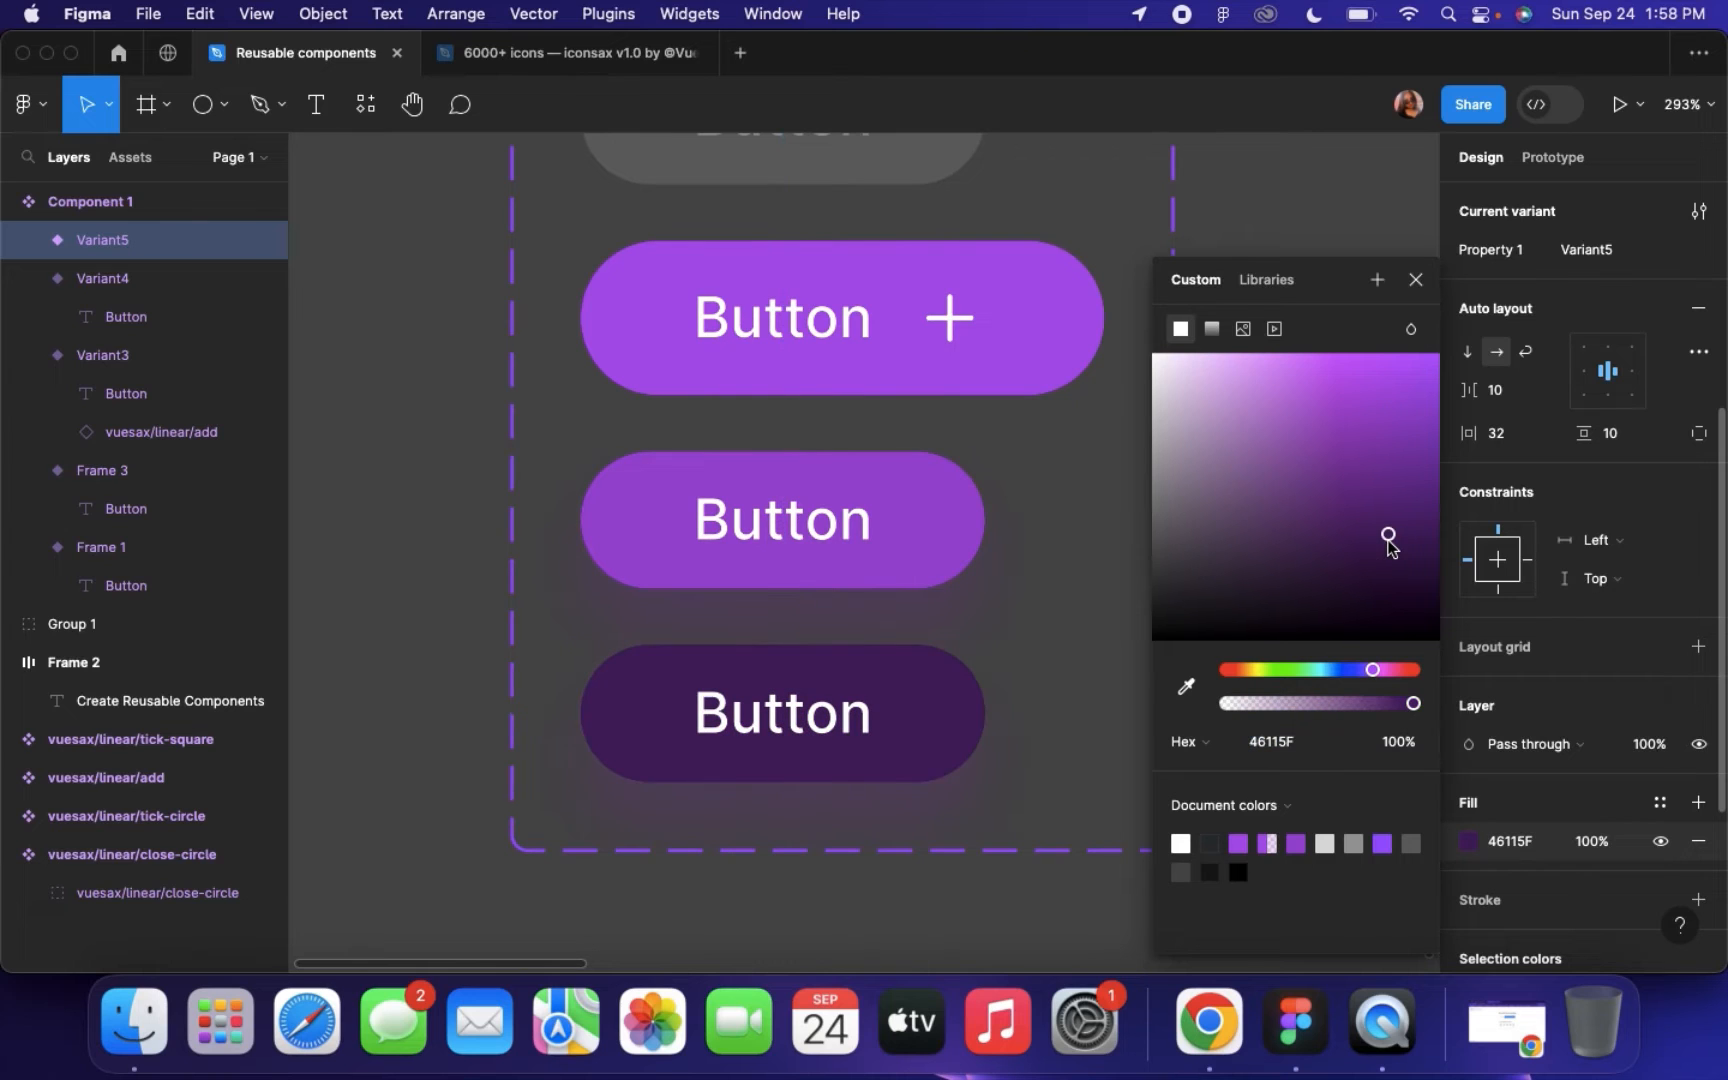
left_click_drag(1389, 538, 1438, 497)
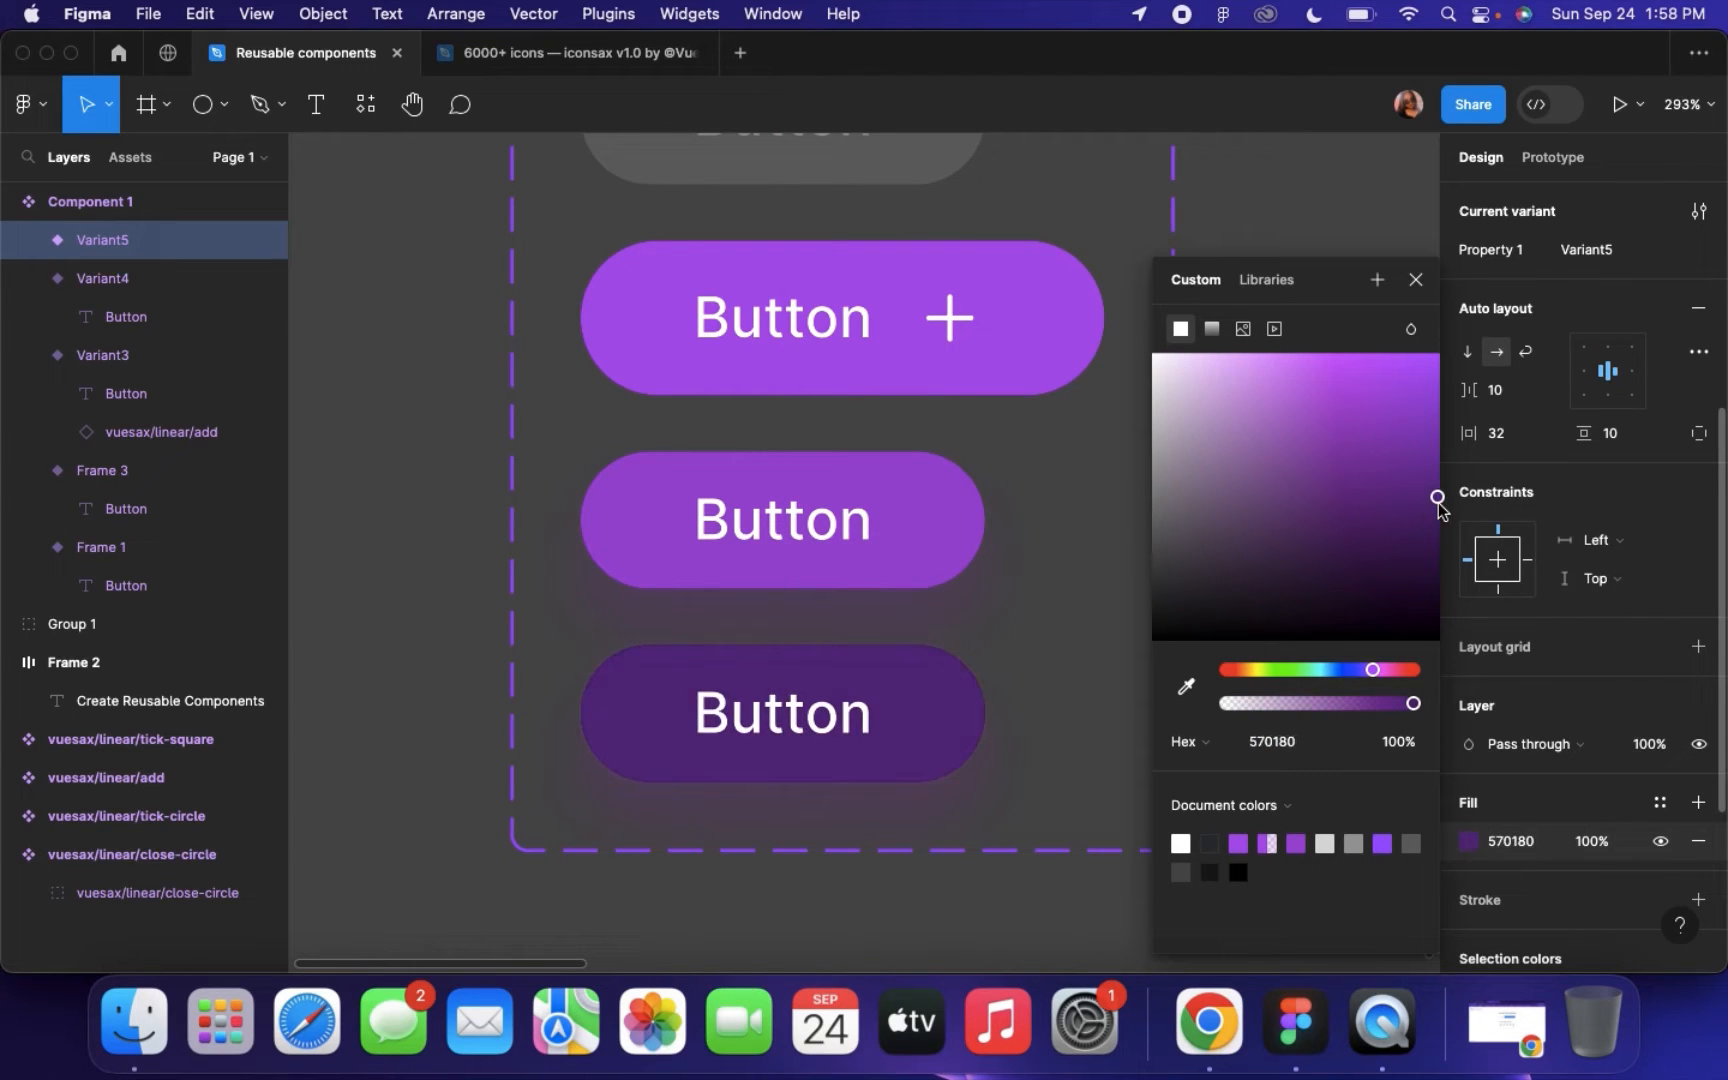
Hide the drop shadow effect on the fifth button variant and deselect the variant
scroll(791, 540, "down", 3)
scroll(791, 540, "right", 2)
scroll(1566, 679, "down", 5)
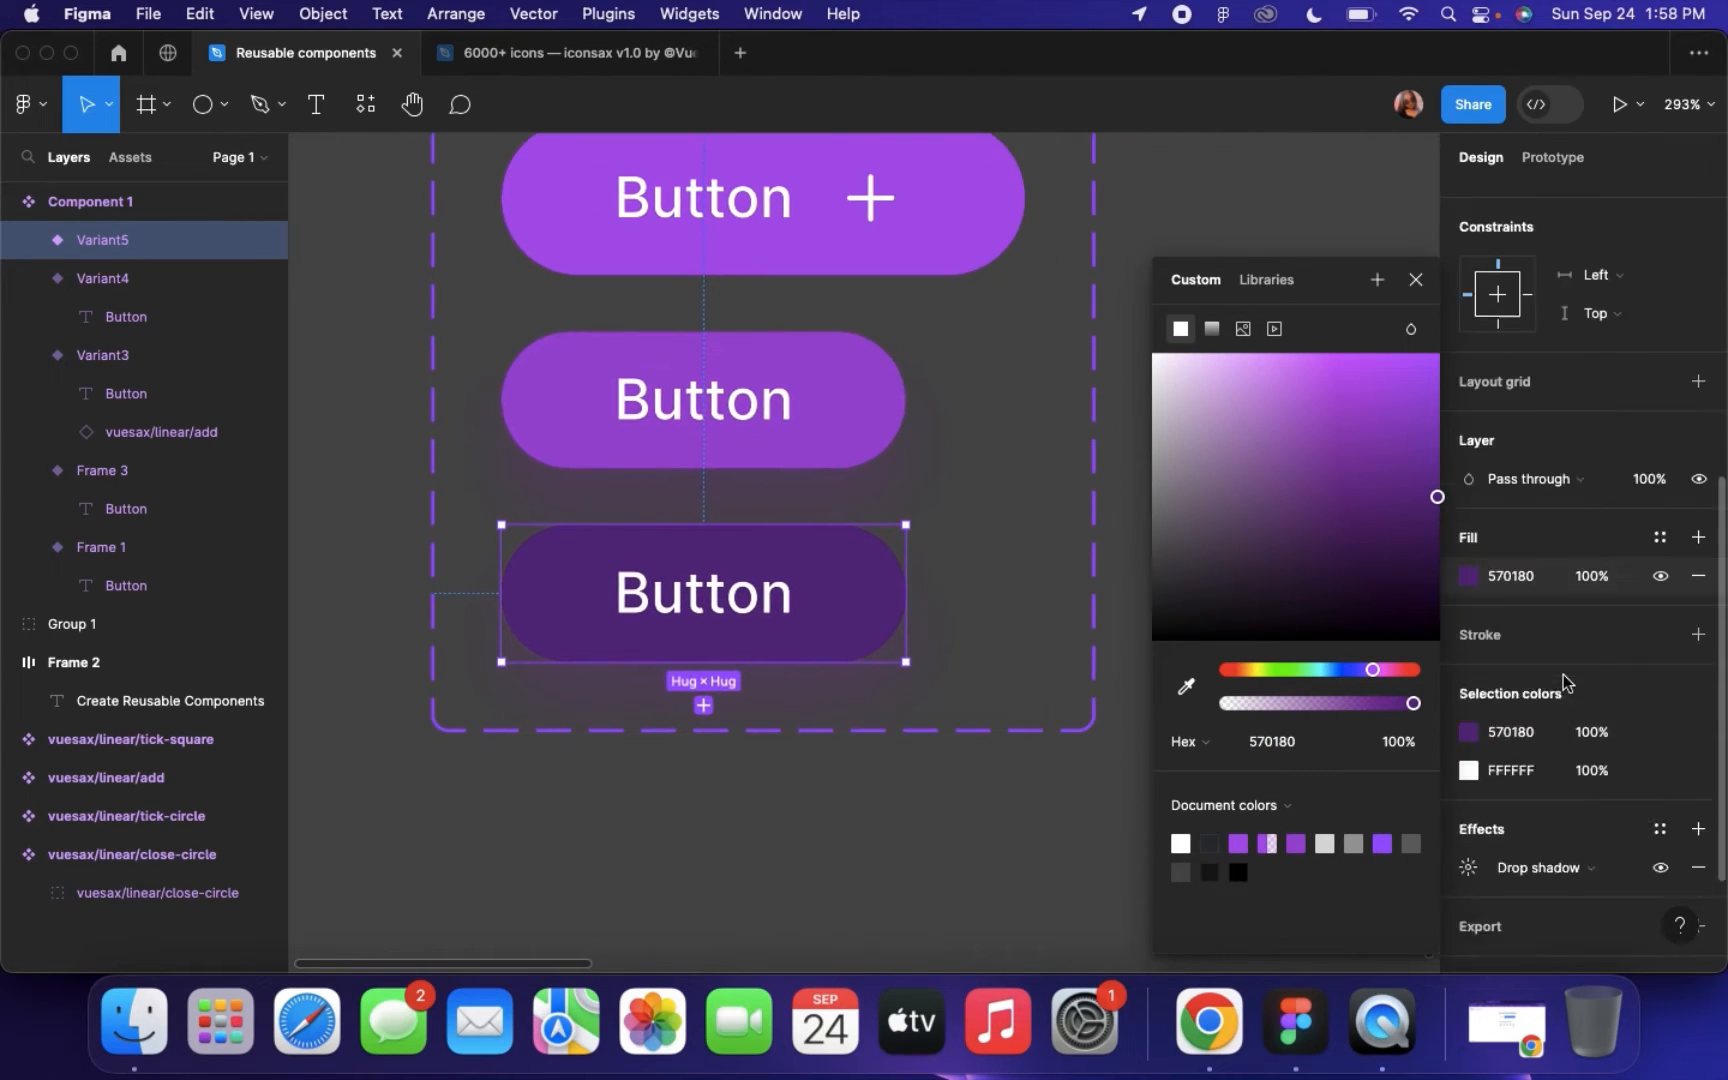
left_click(1660, 824)
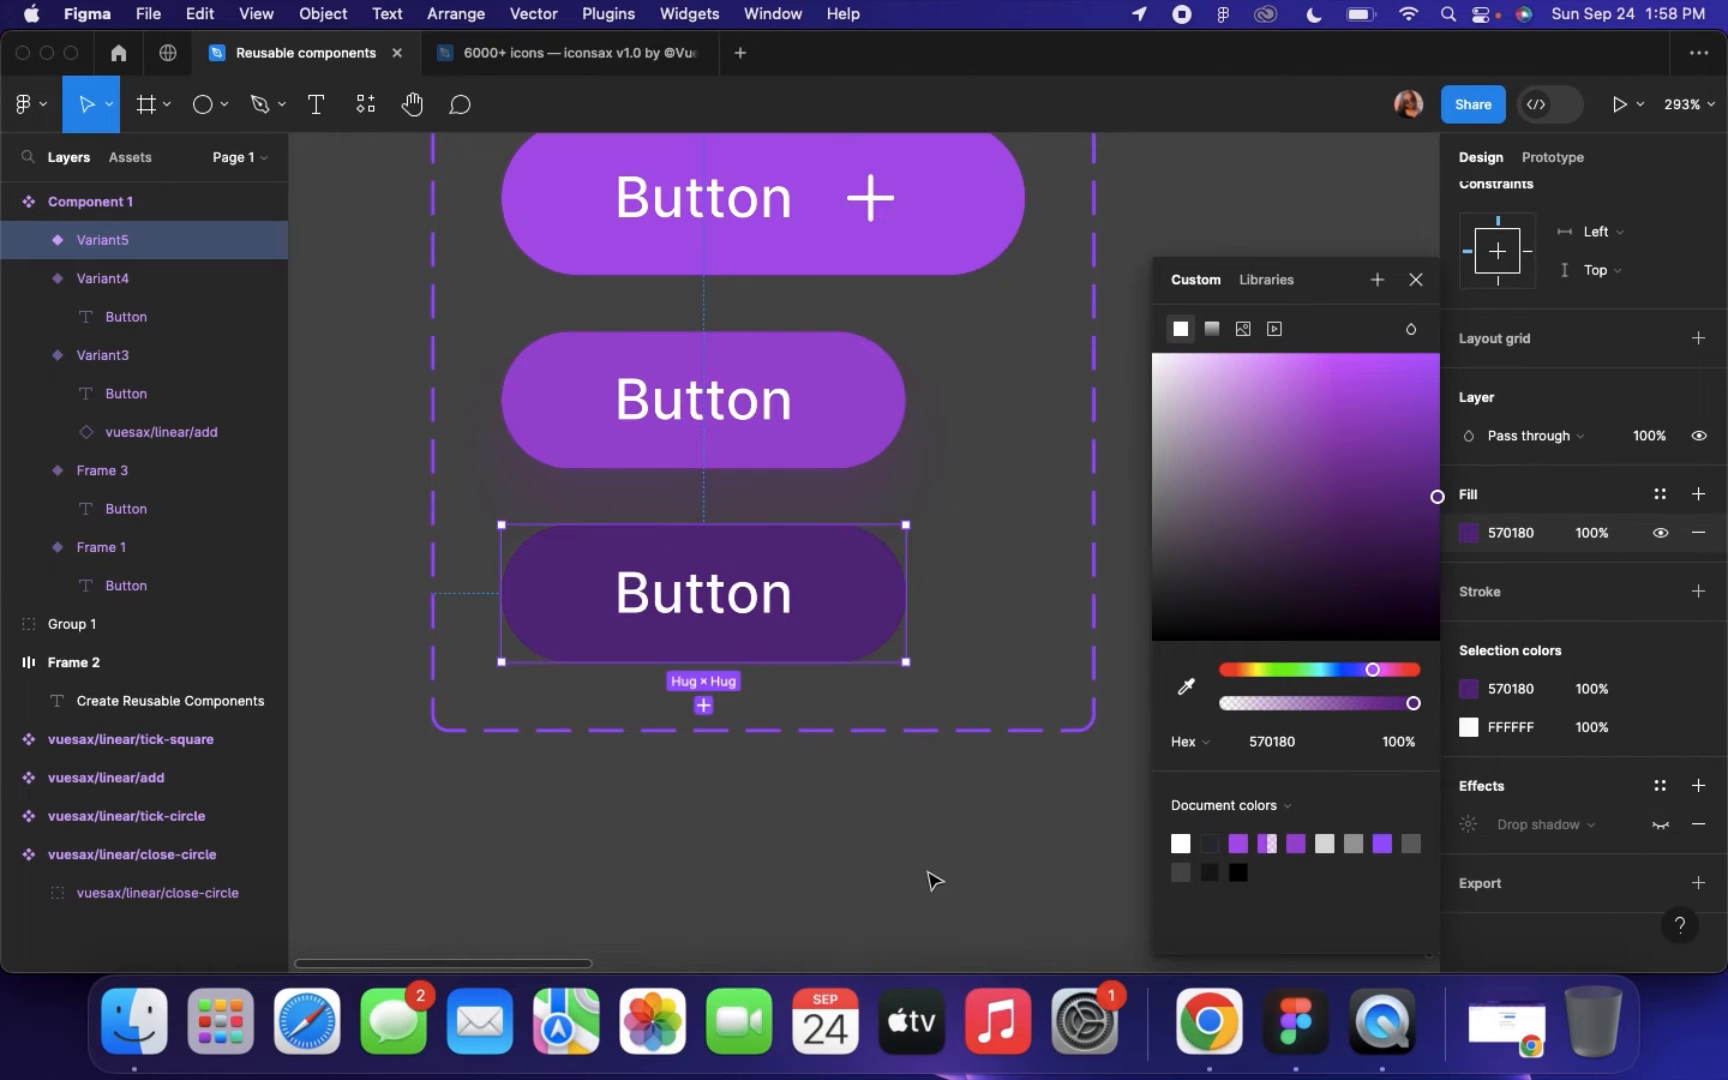
left_click(800, 685)
left_click(722, 600)
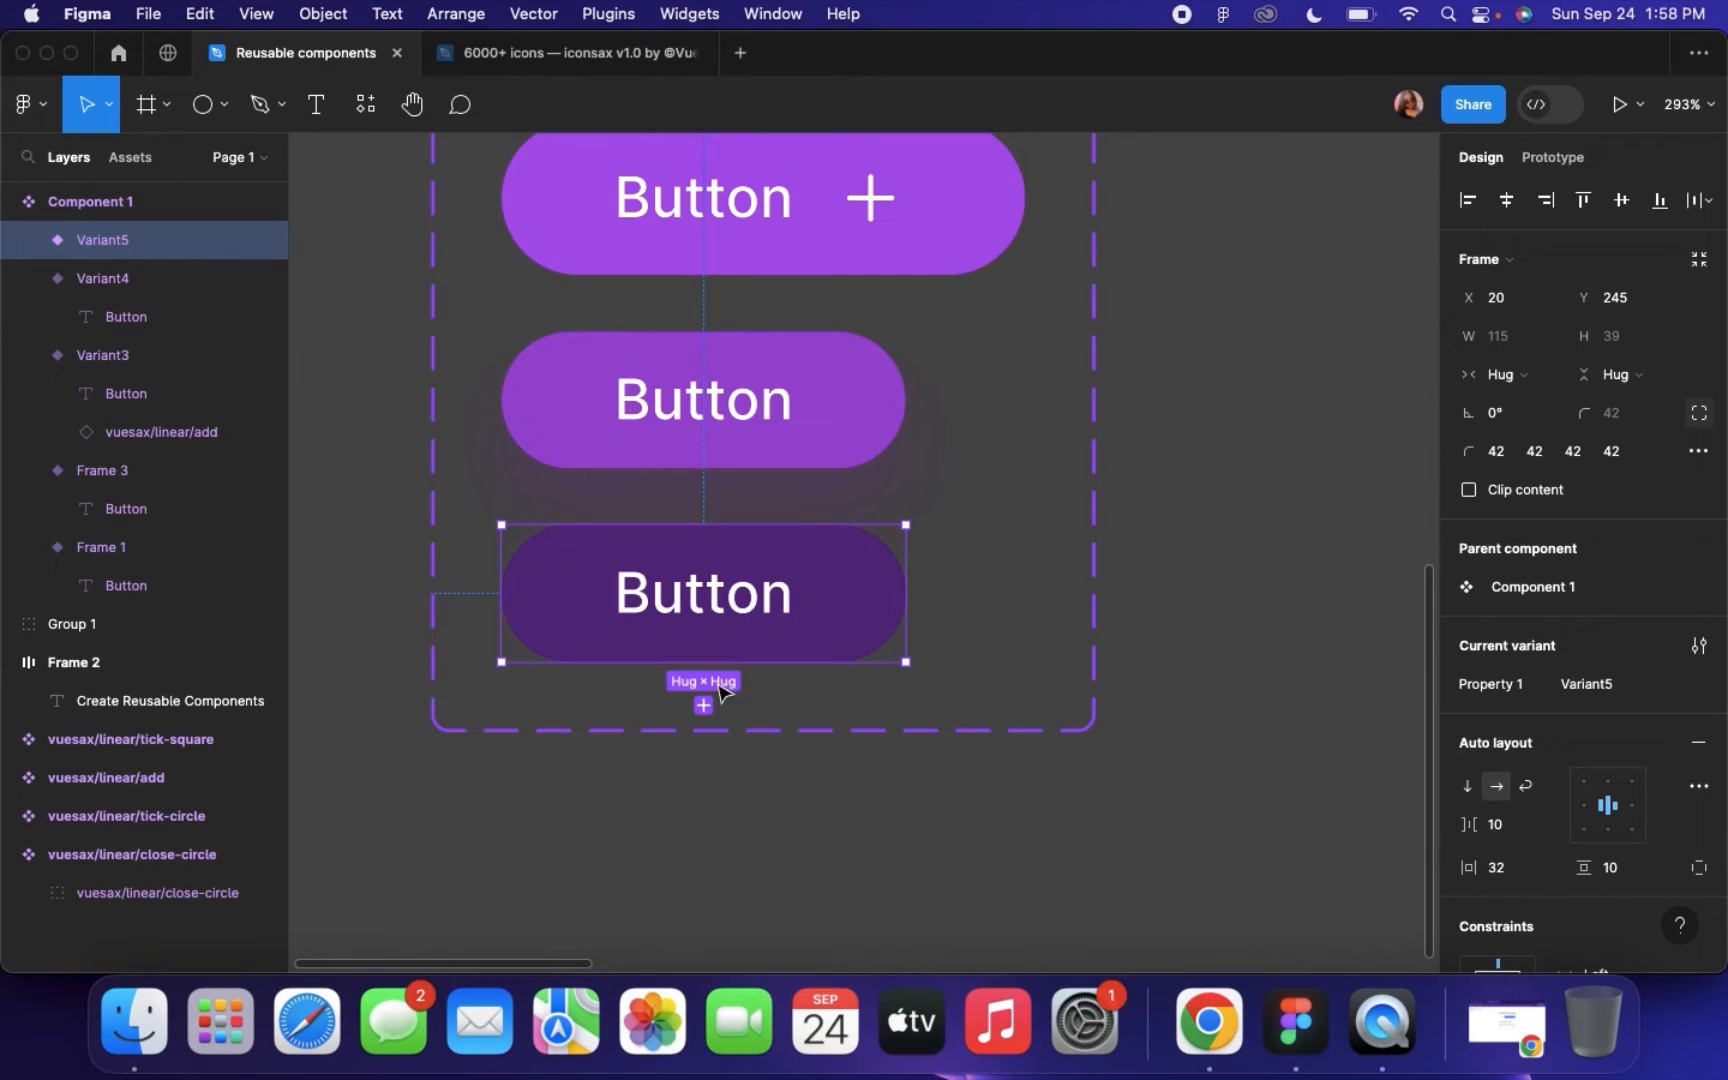
left_click(733, 783)
scroll(733, 781, "down", 5)
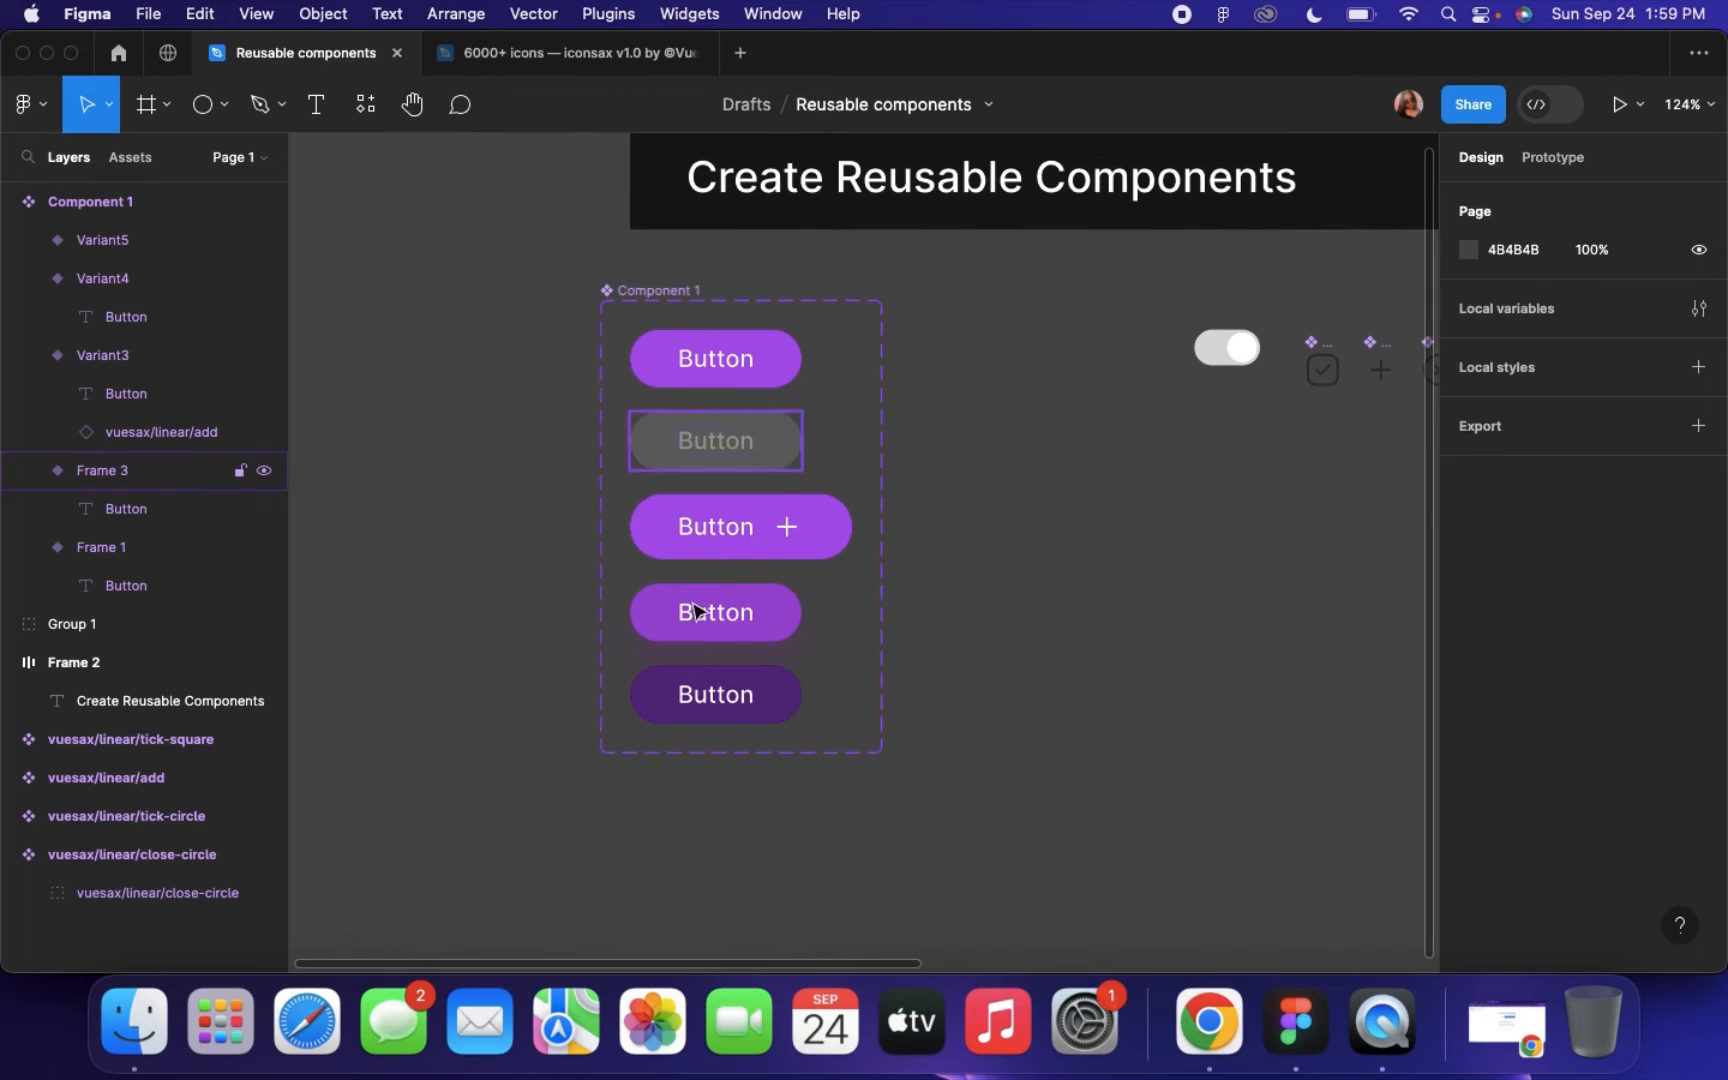
scroll(698, 604, "up", 5)
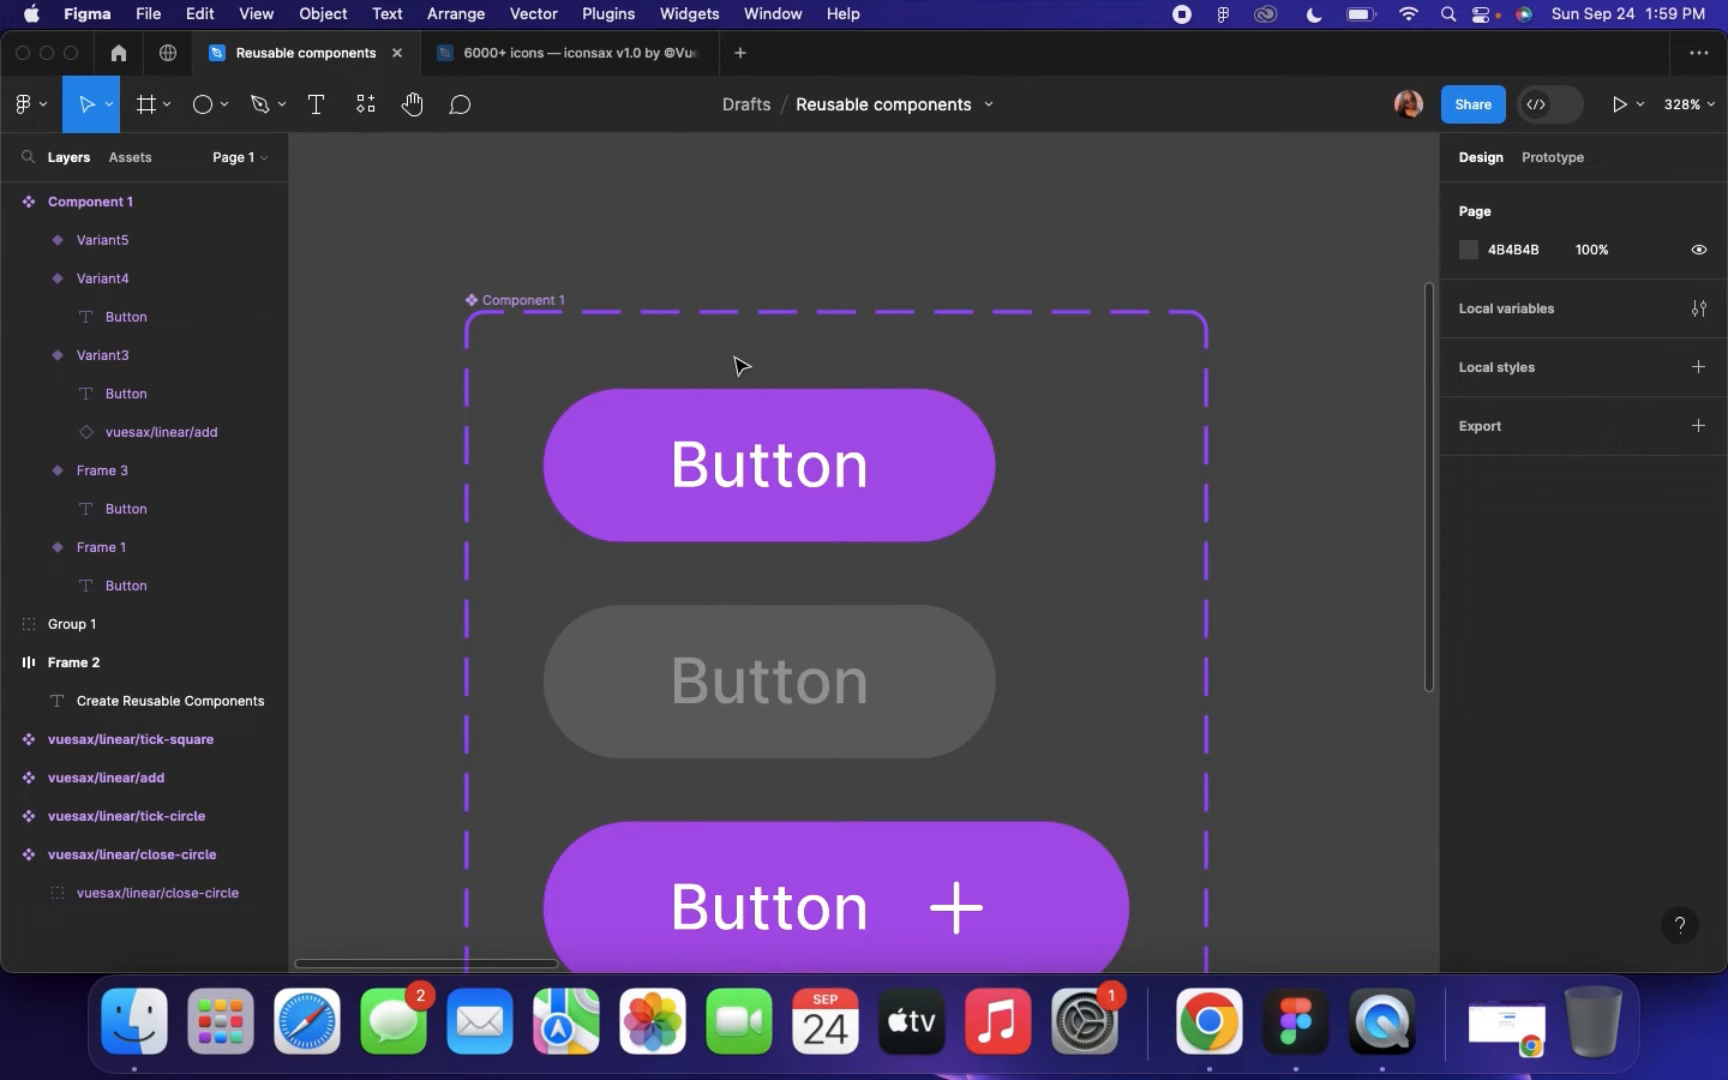
scroll(818, 752, "down", 3)
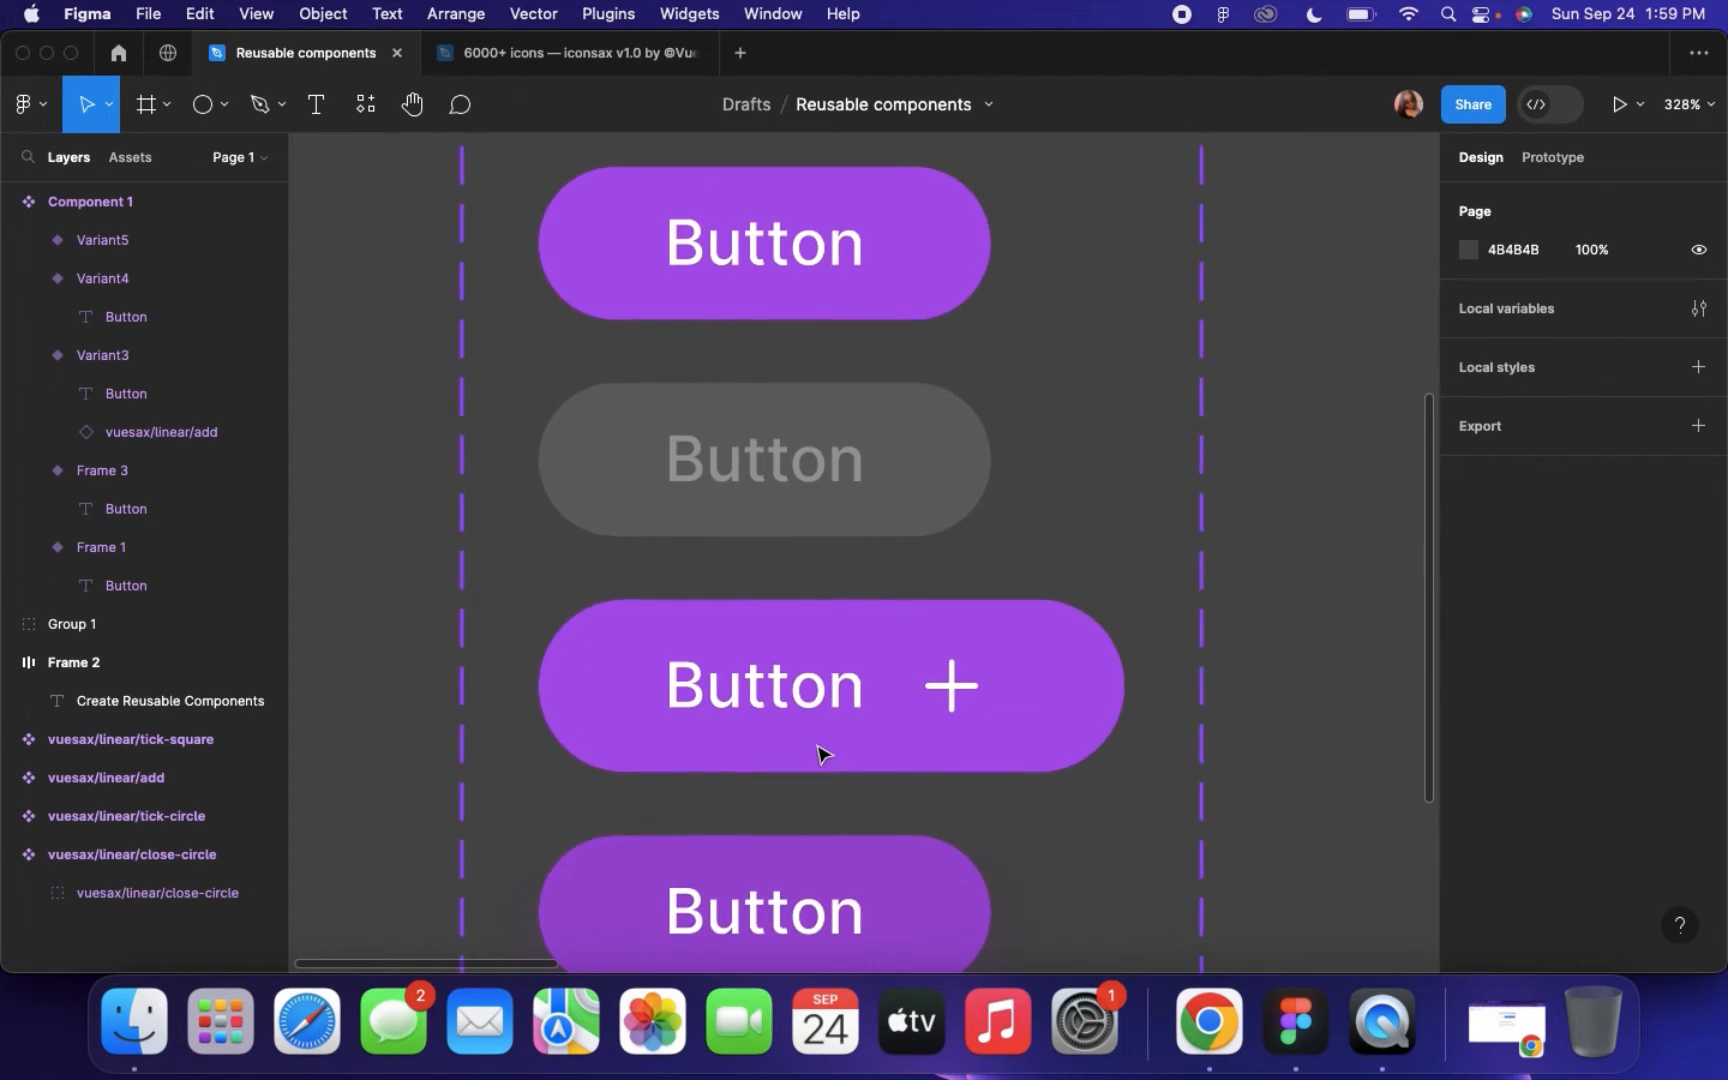
Rename the first button variant's property to State and set its value to Default
left_click(717, 290)
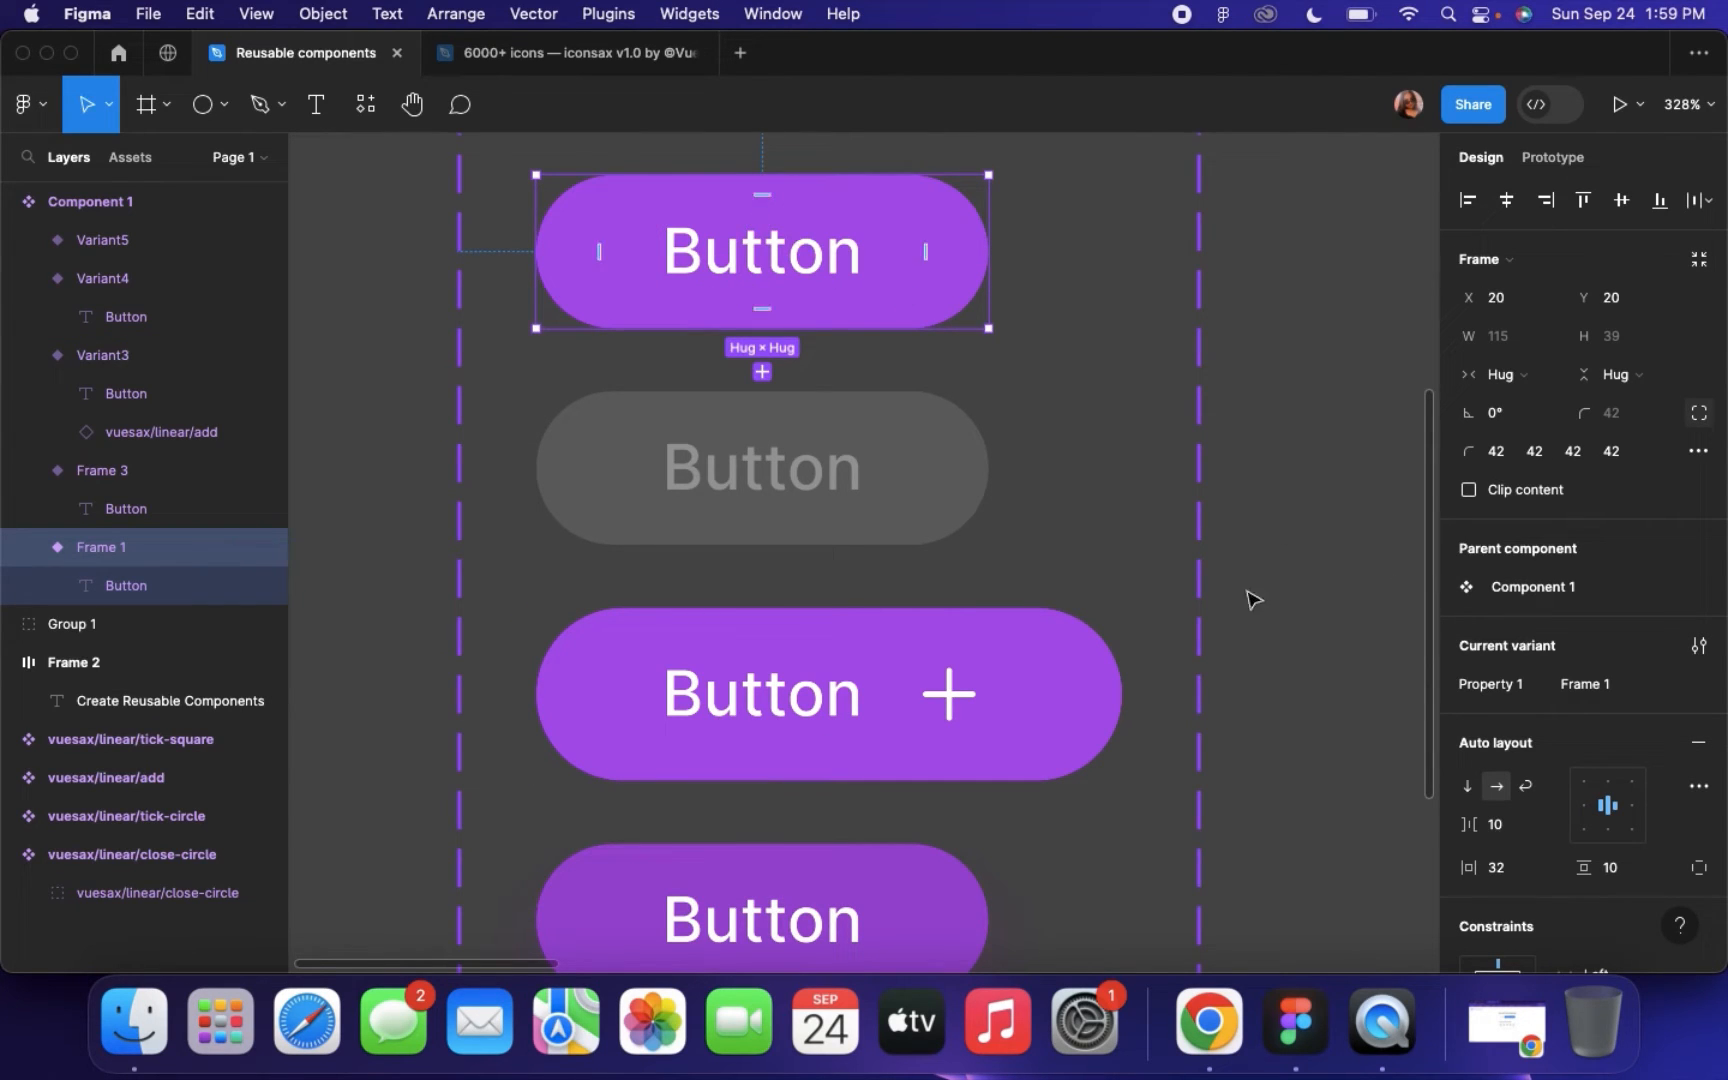
double_click(1493, 686)
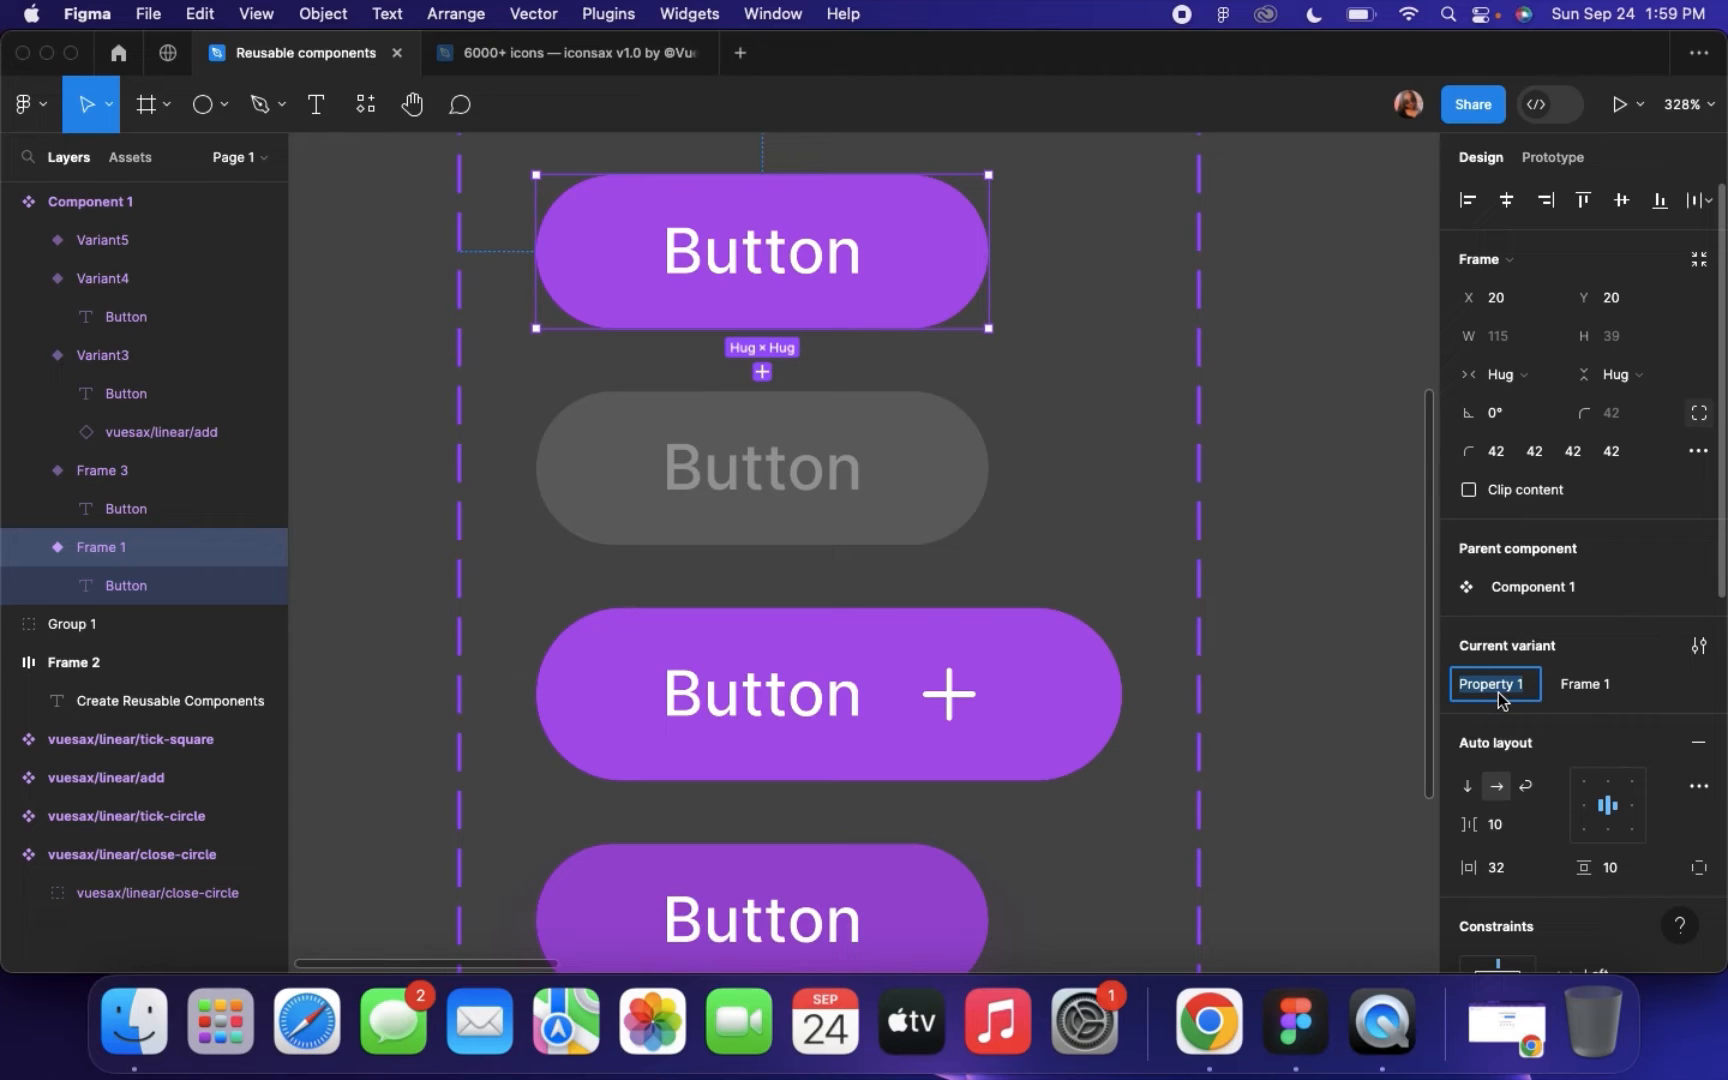
type("State")
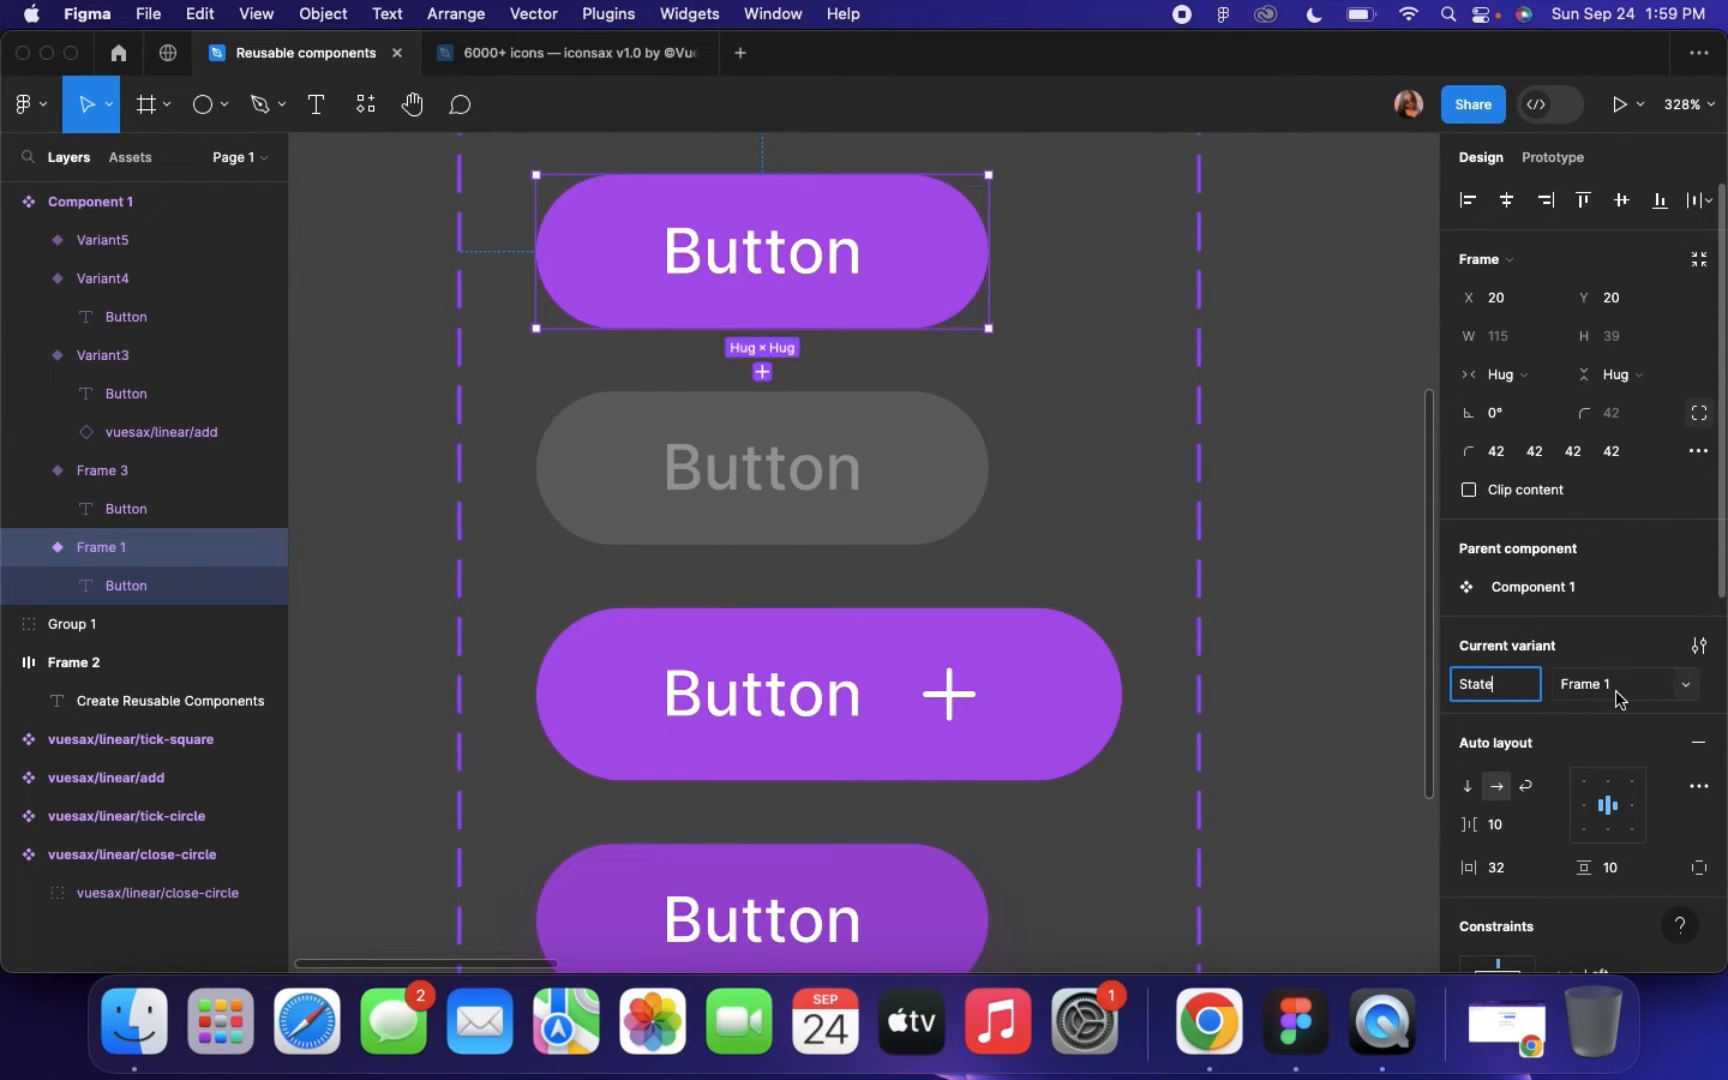
key("Return")
double_click(1616, 692)
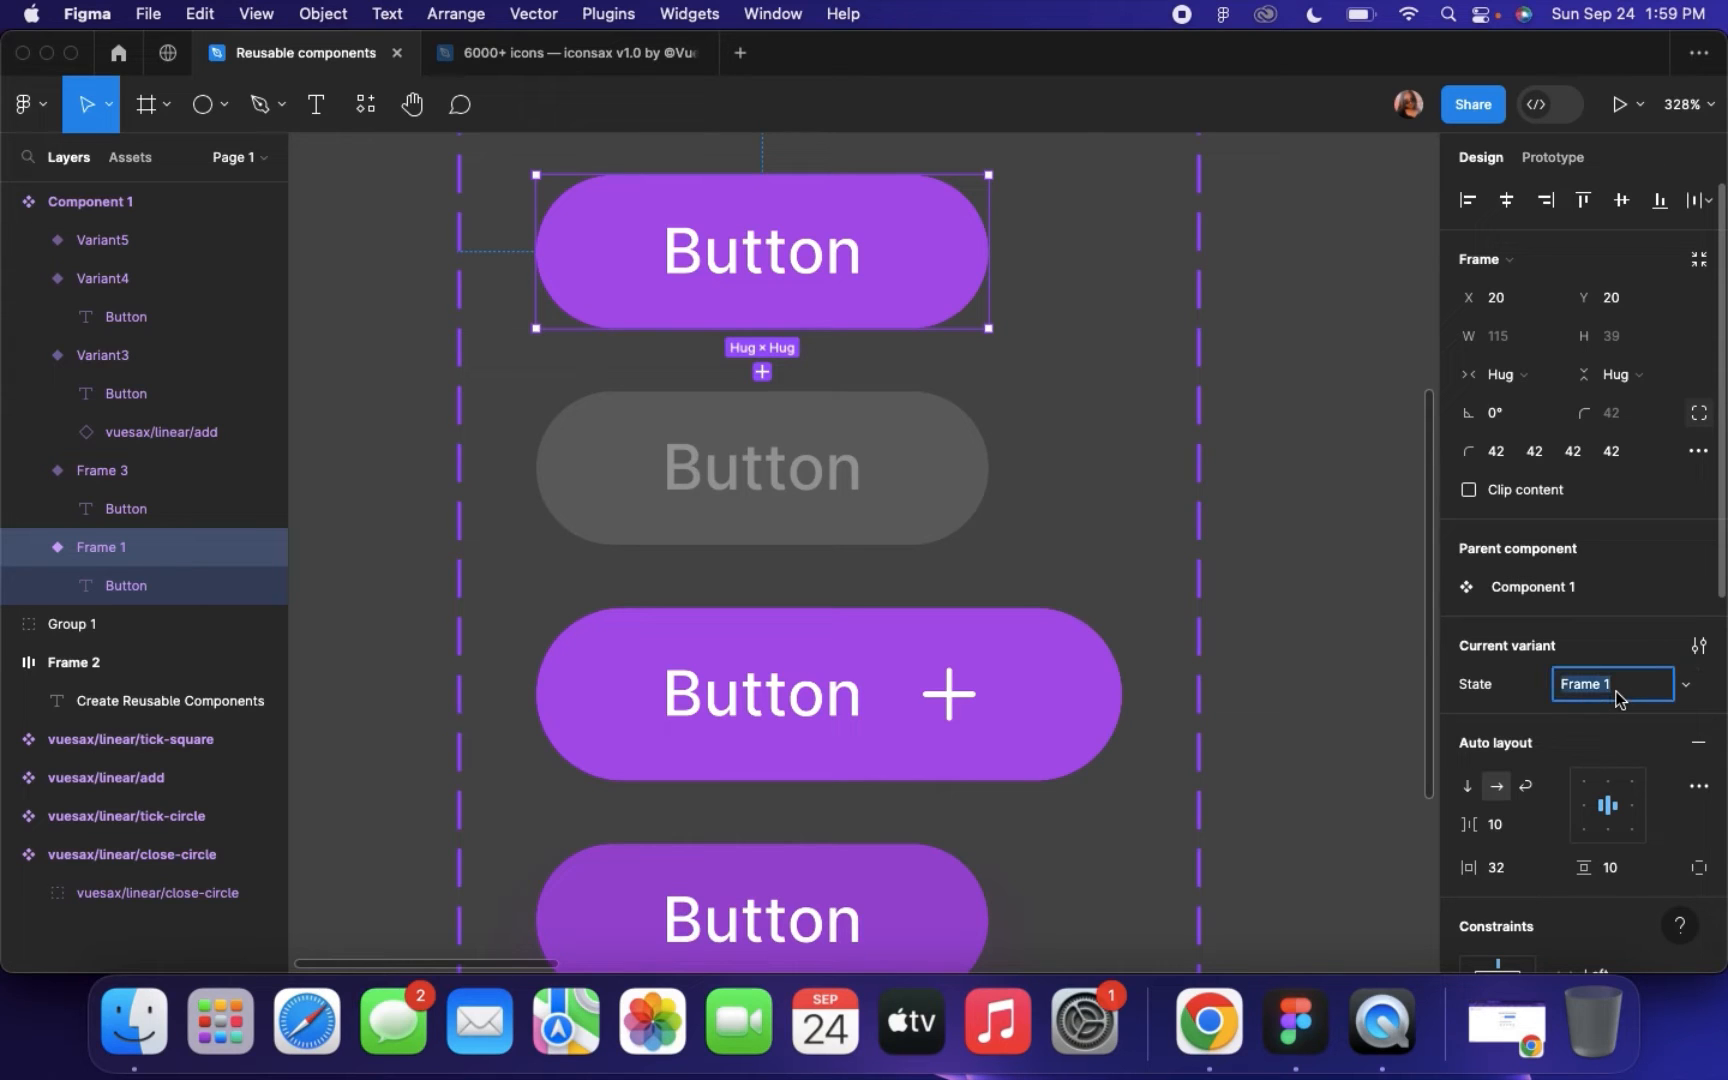
type("Default")
key("Return")
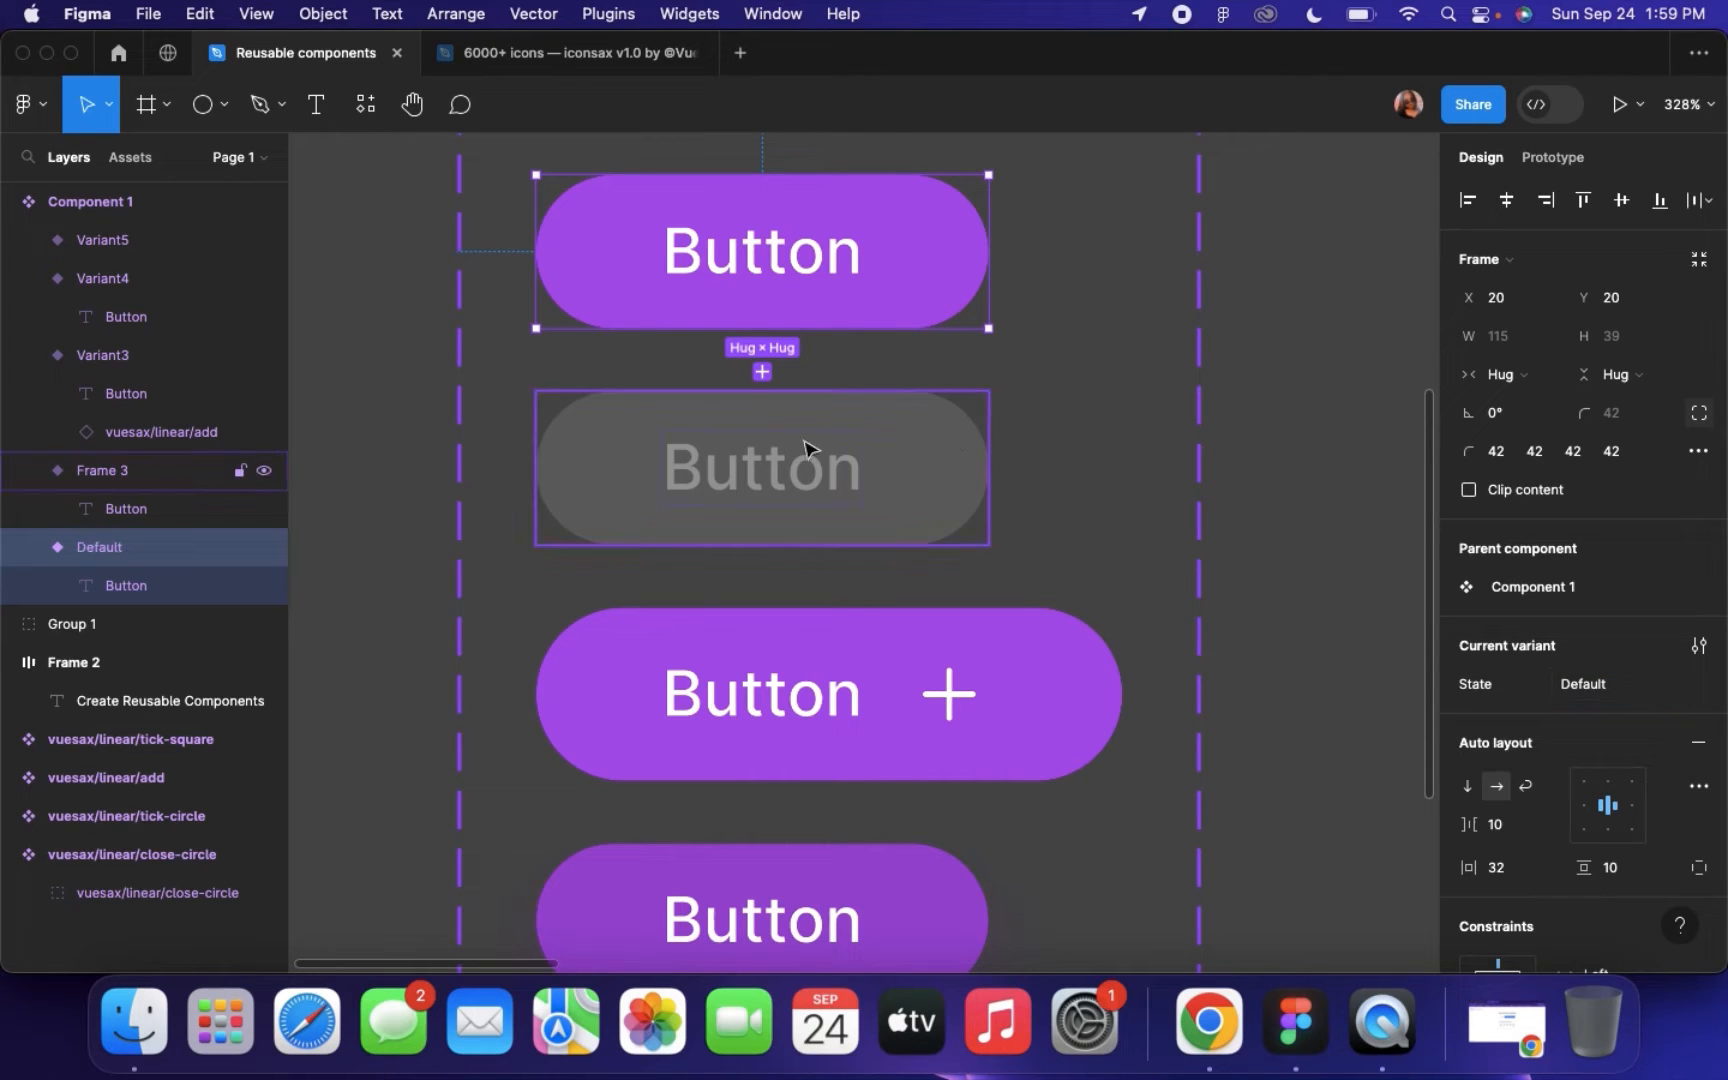
Set the State of the greyed-out second button variant to Disabled
left_click(797, 503)
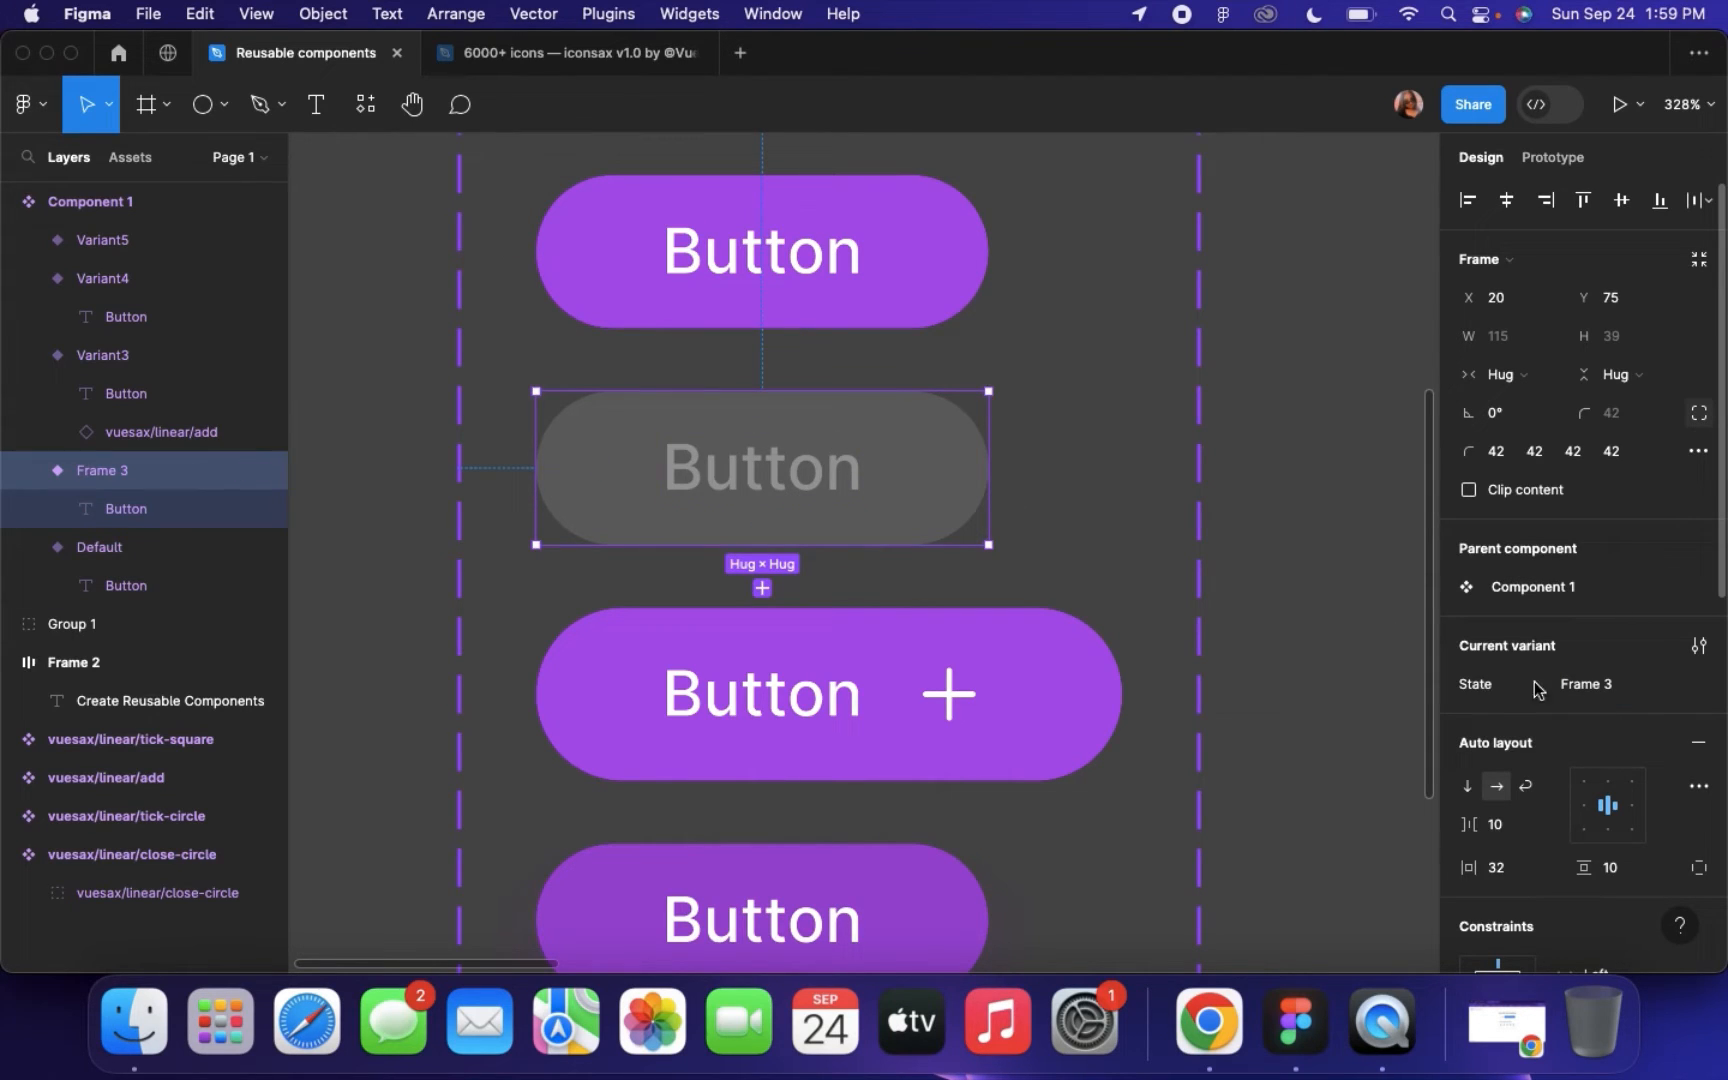
double_click(1616, 685)
type("Disabled")
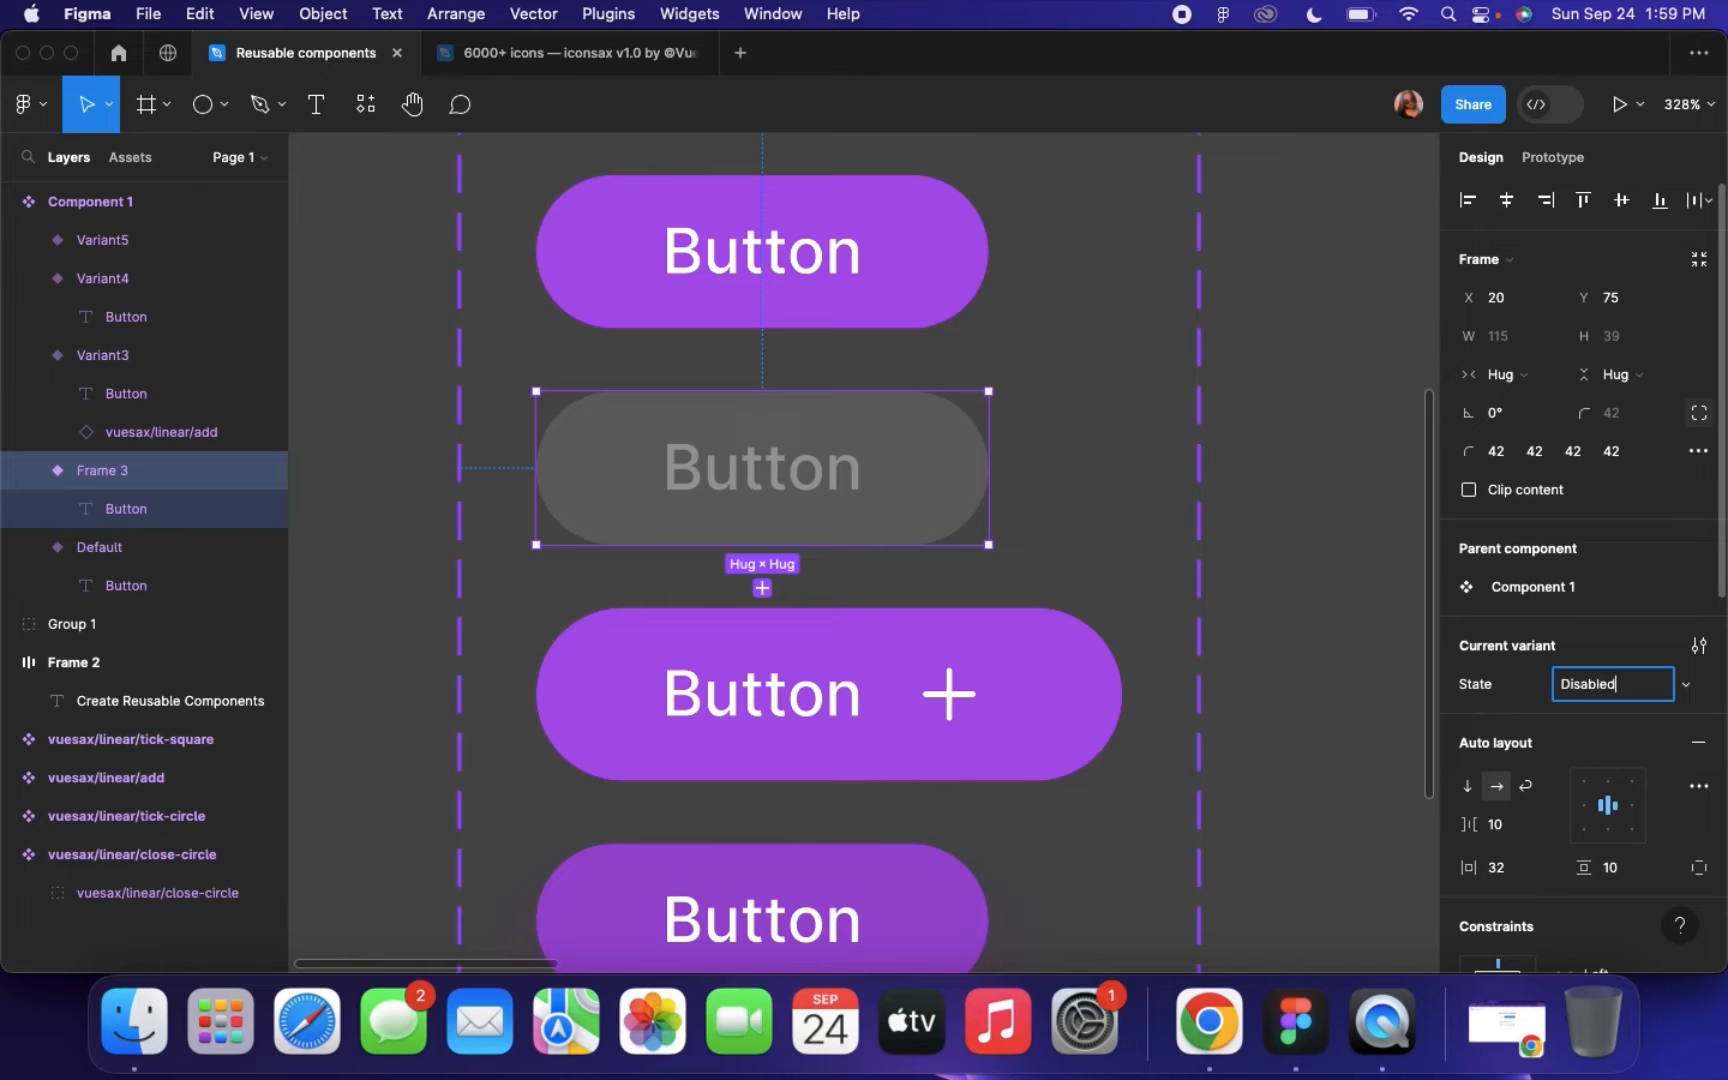
key("Return")
Set the State of the third button variant, the one with the plus icon, to With icon
scroll(1065, 610, "down", 3)
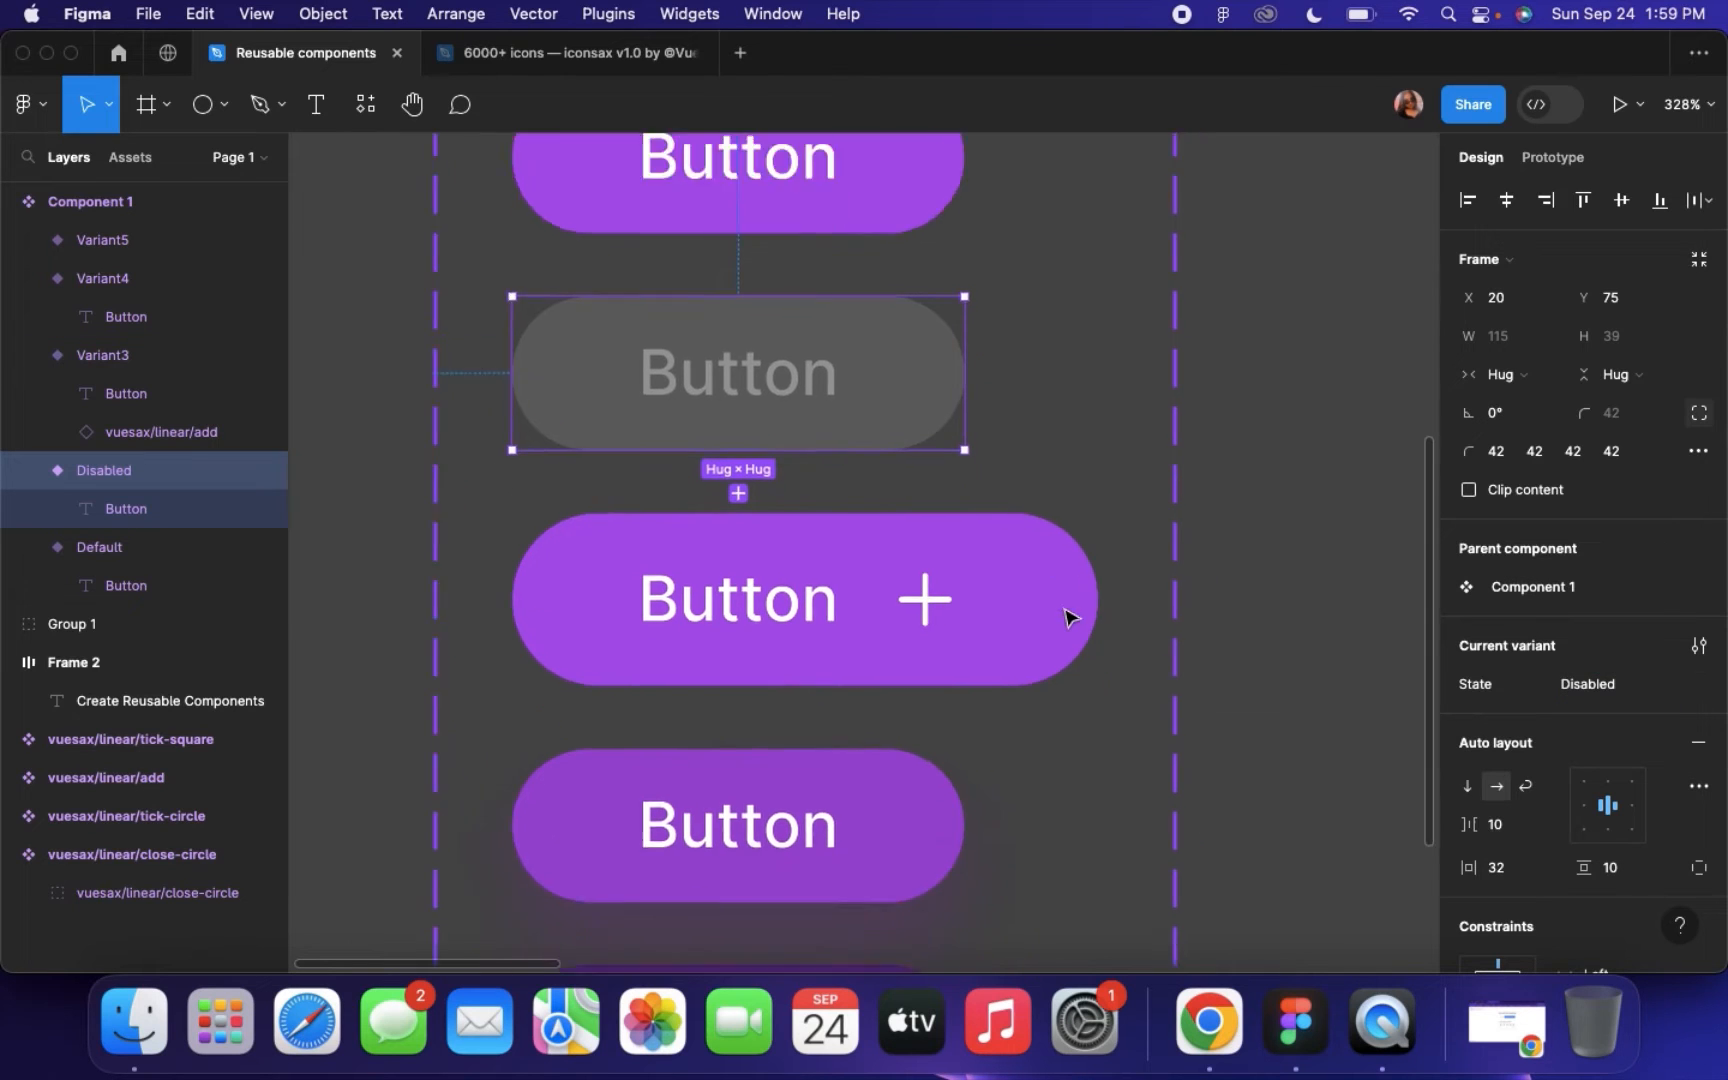
left_click(958, 620)
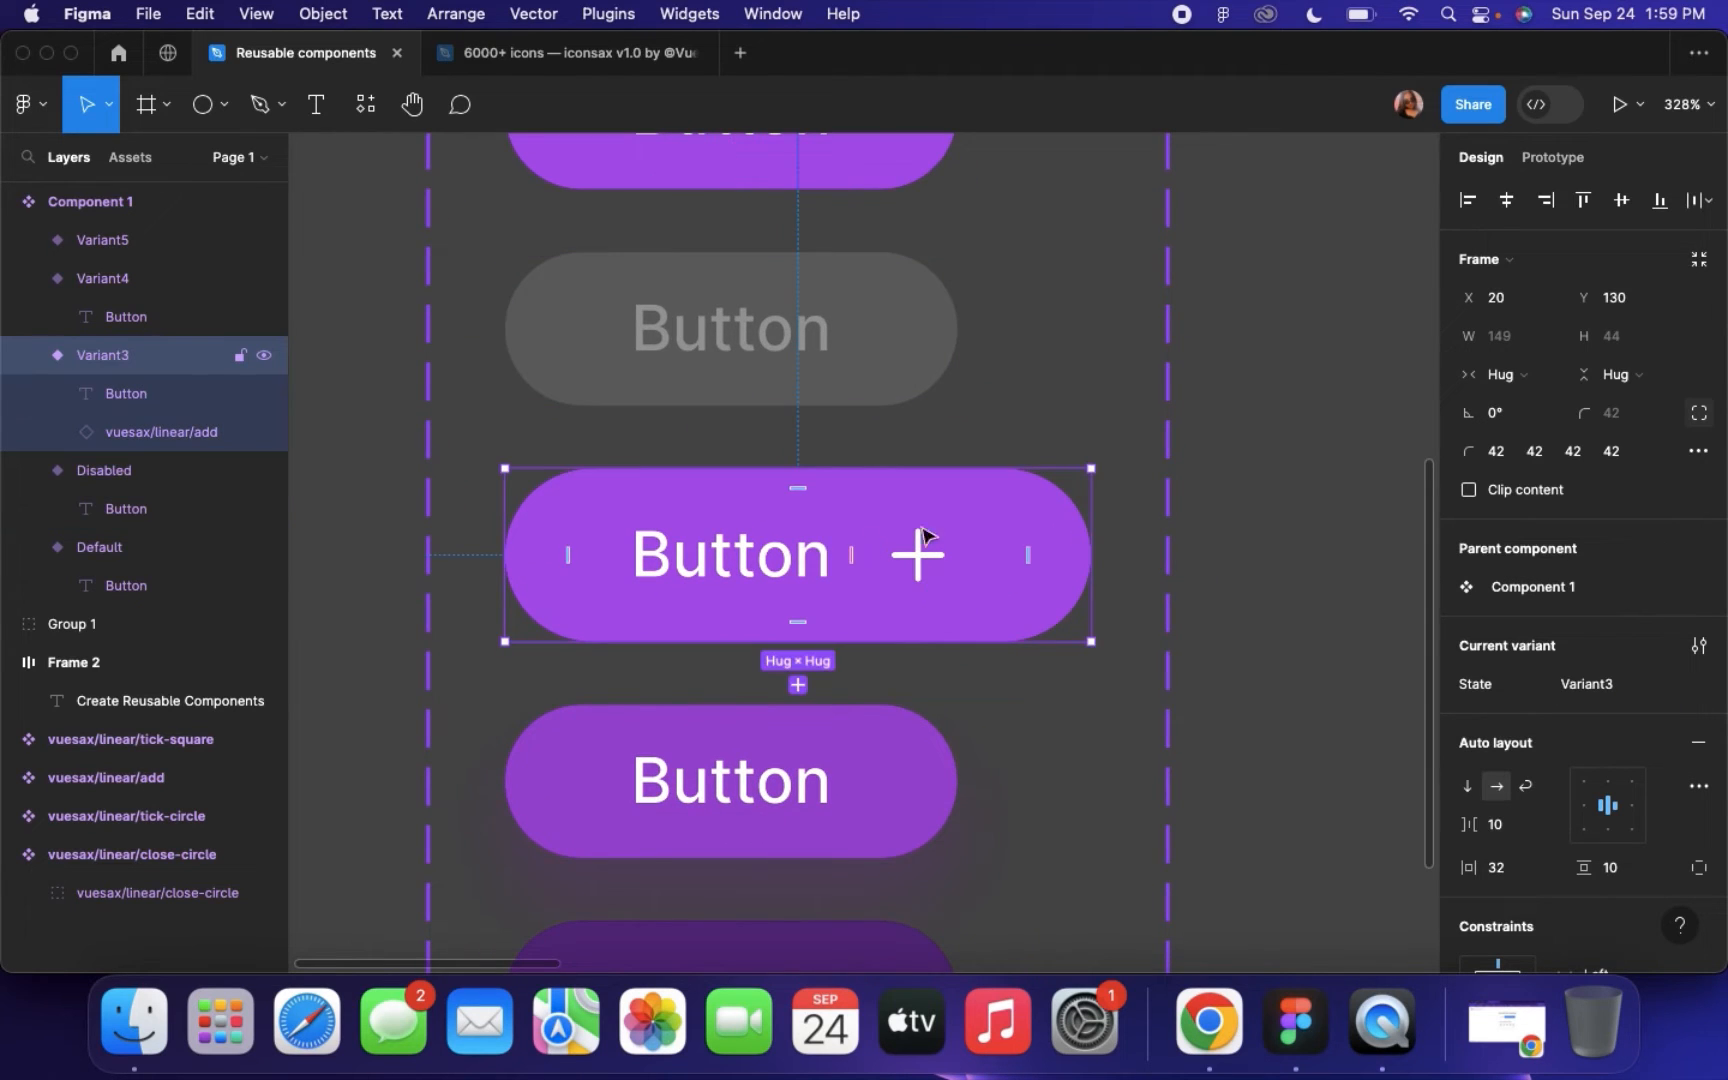
left_click(928, 586)
left_click(1259, 451)
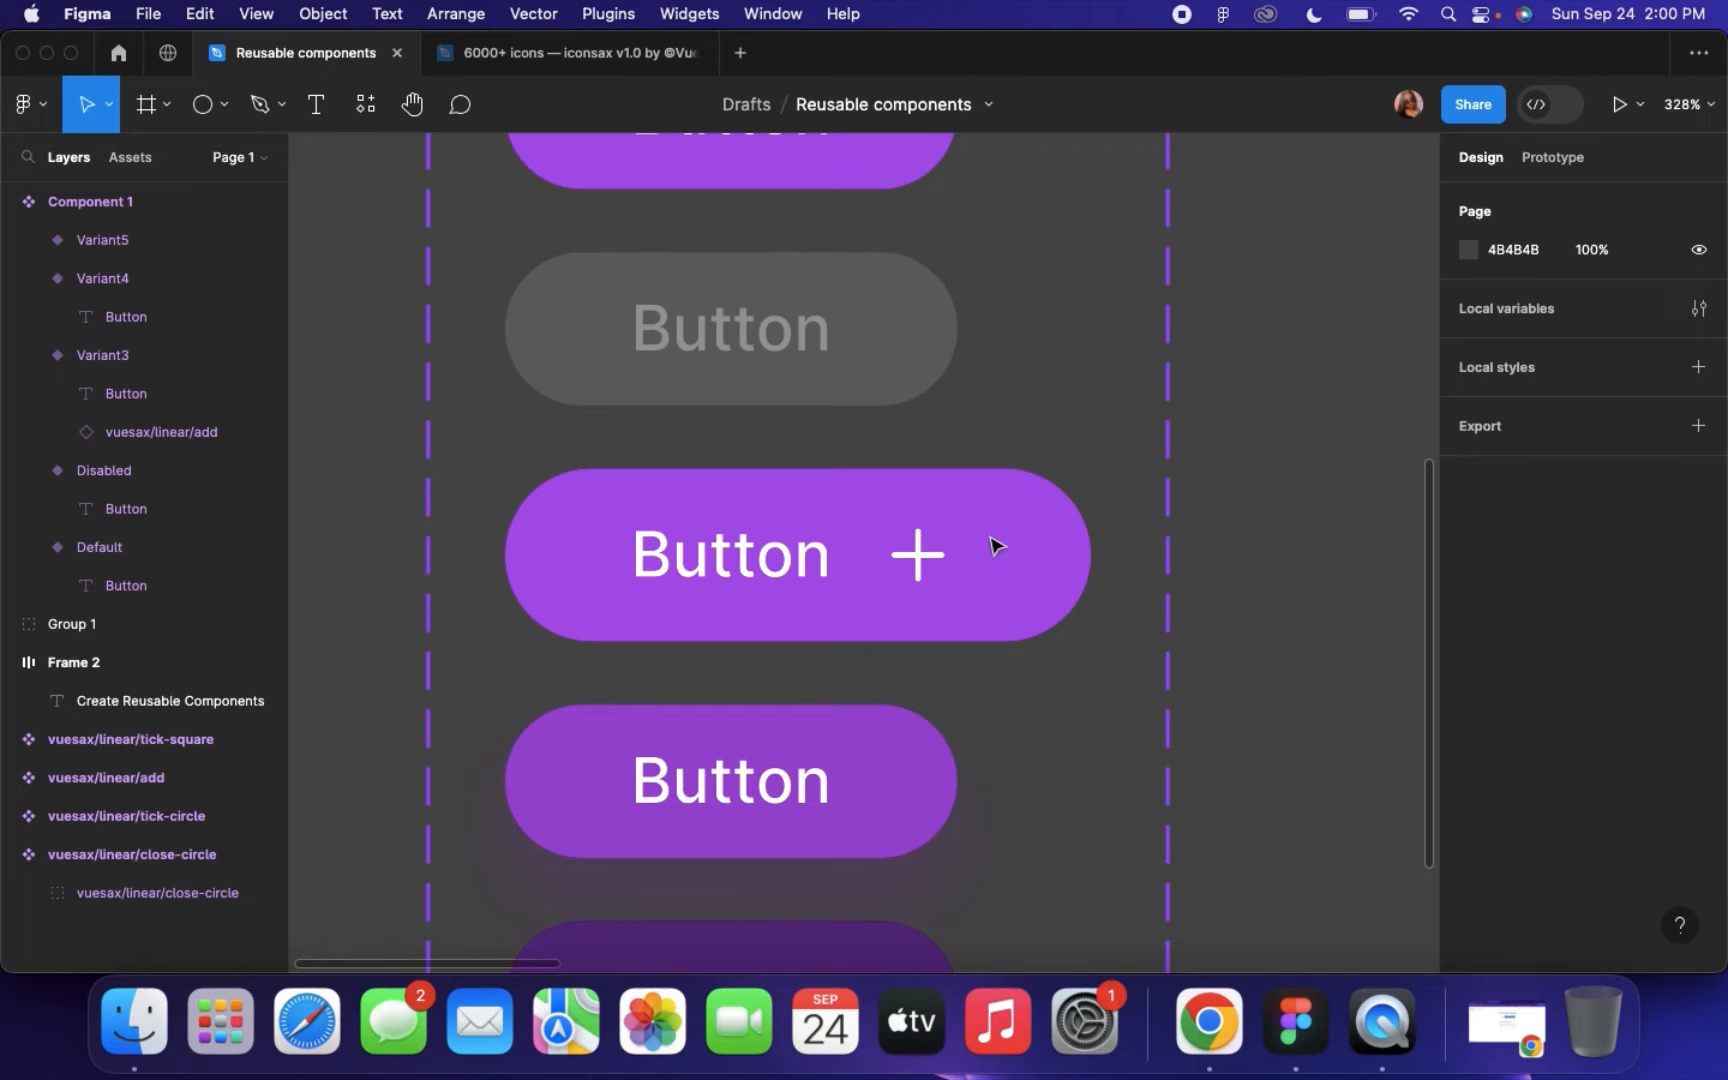
left_click(785, 615)
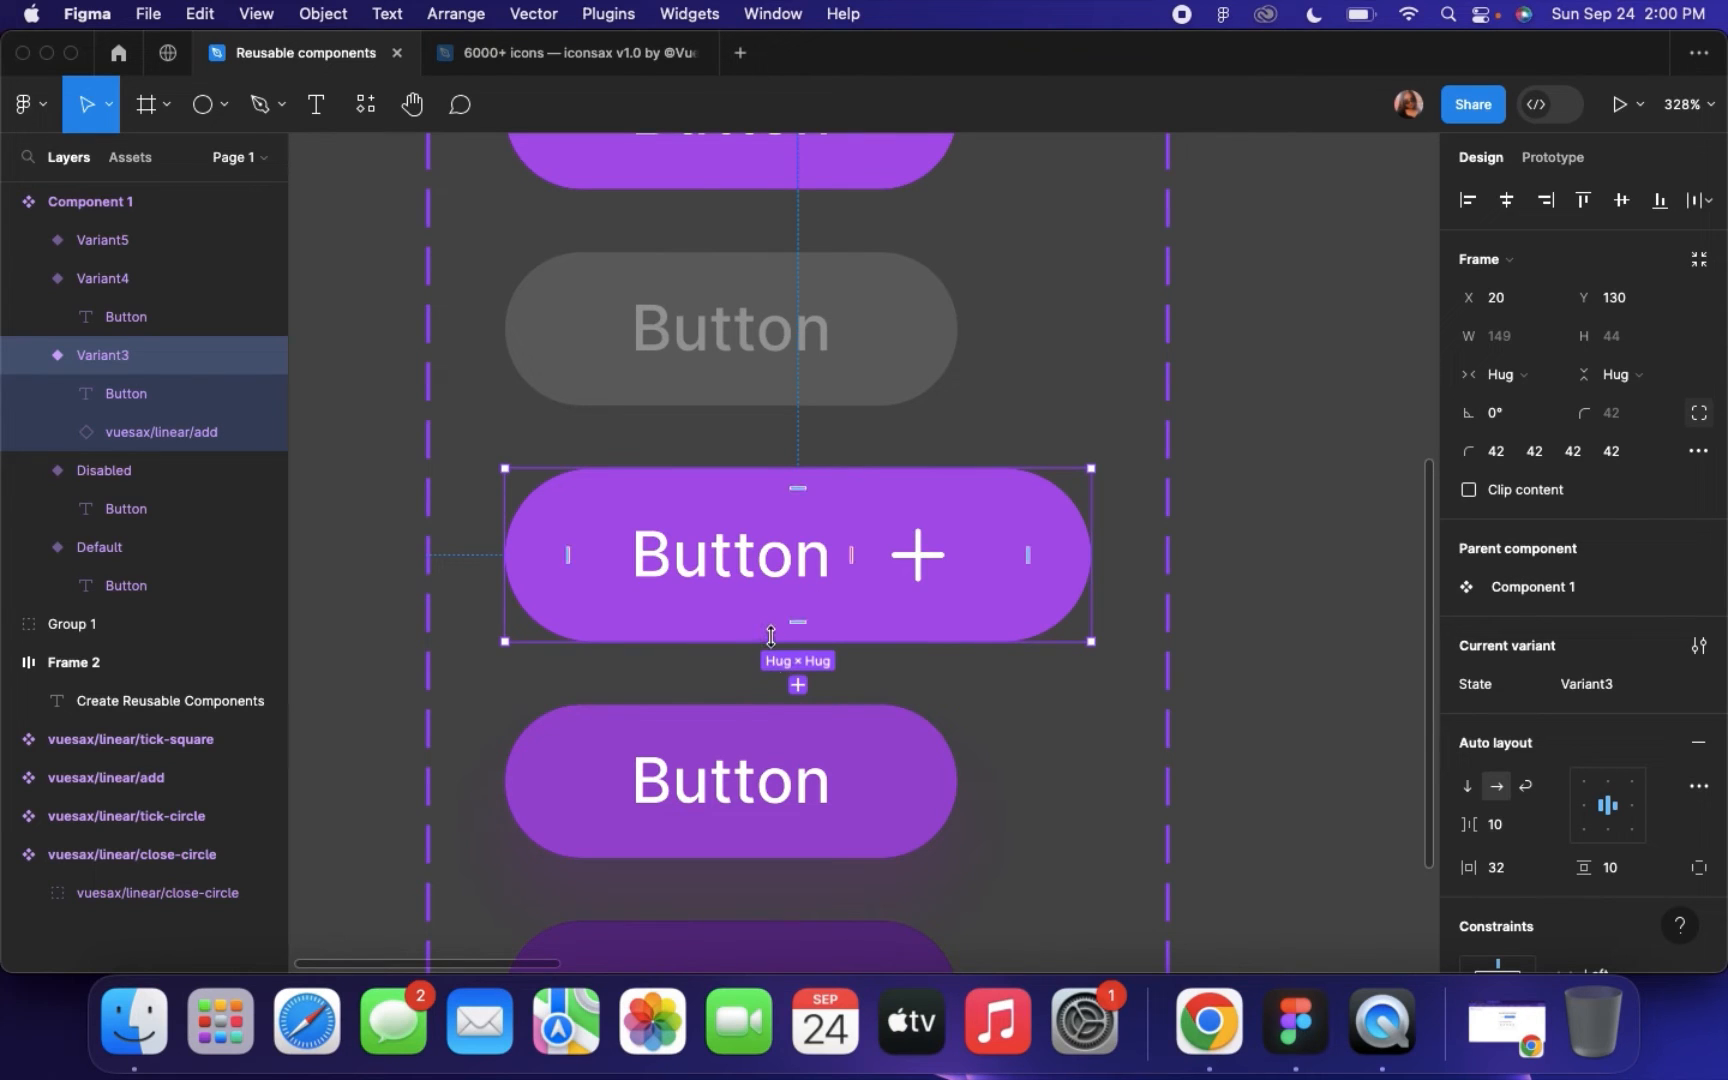
left_click(1603, 690)
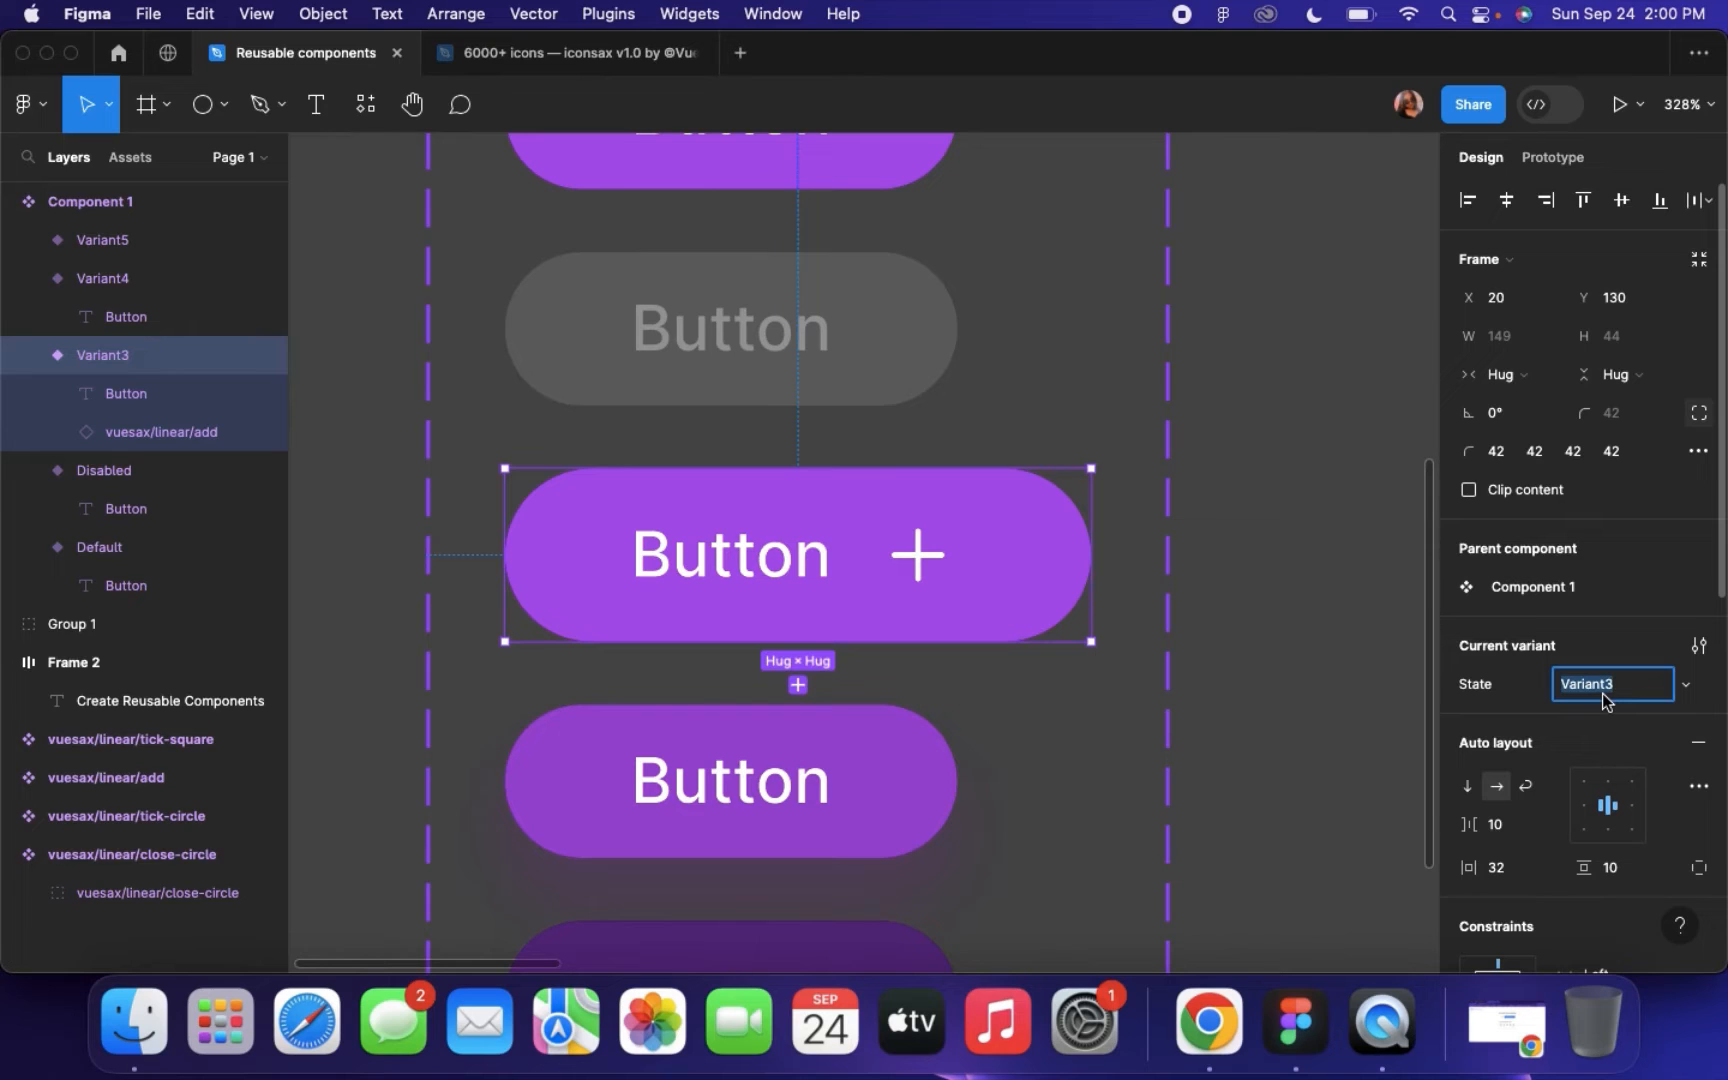
type("With icon")
key("Return")
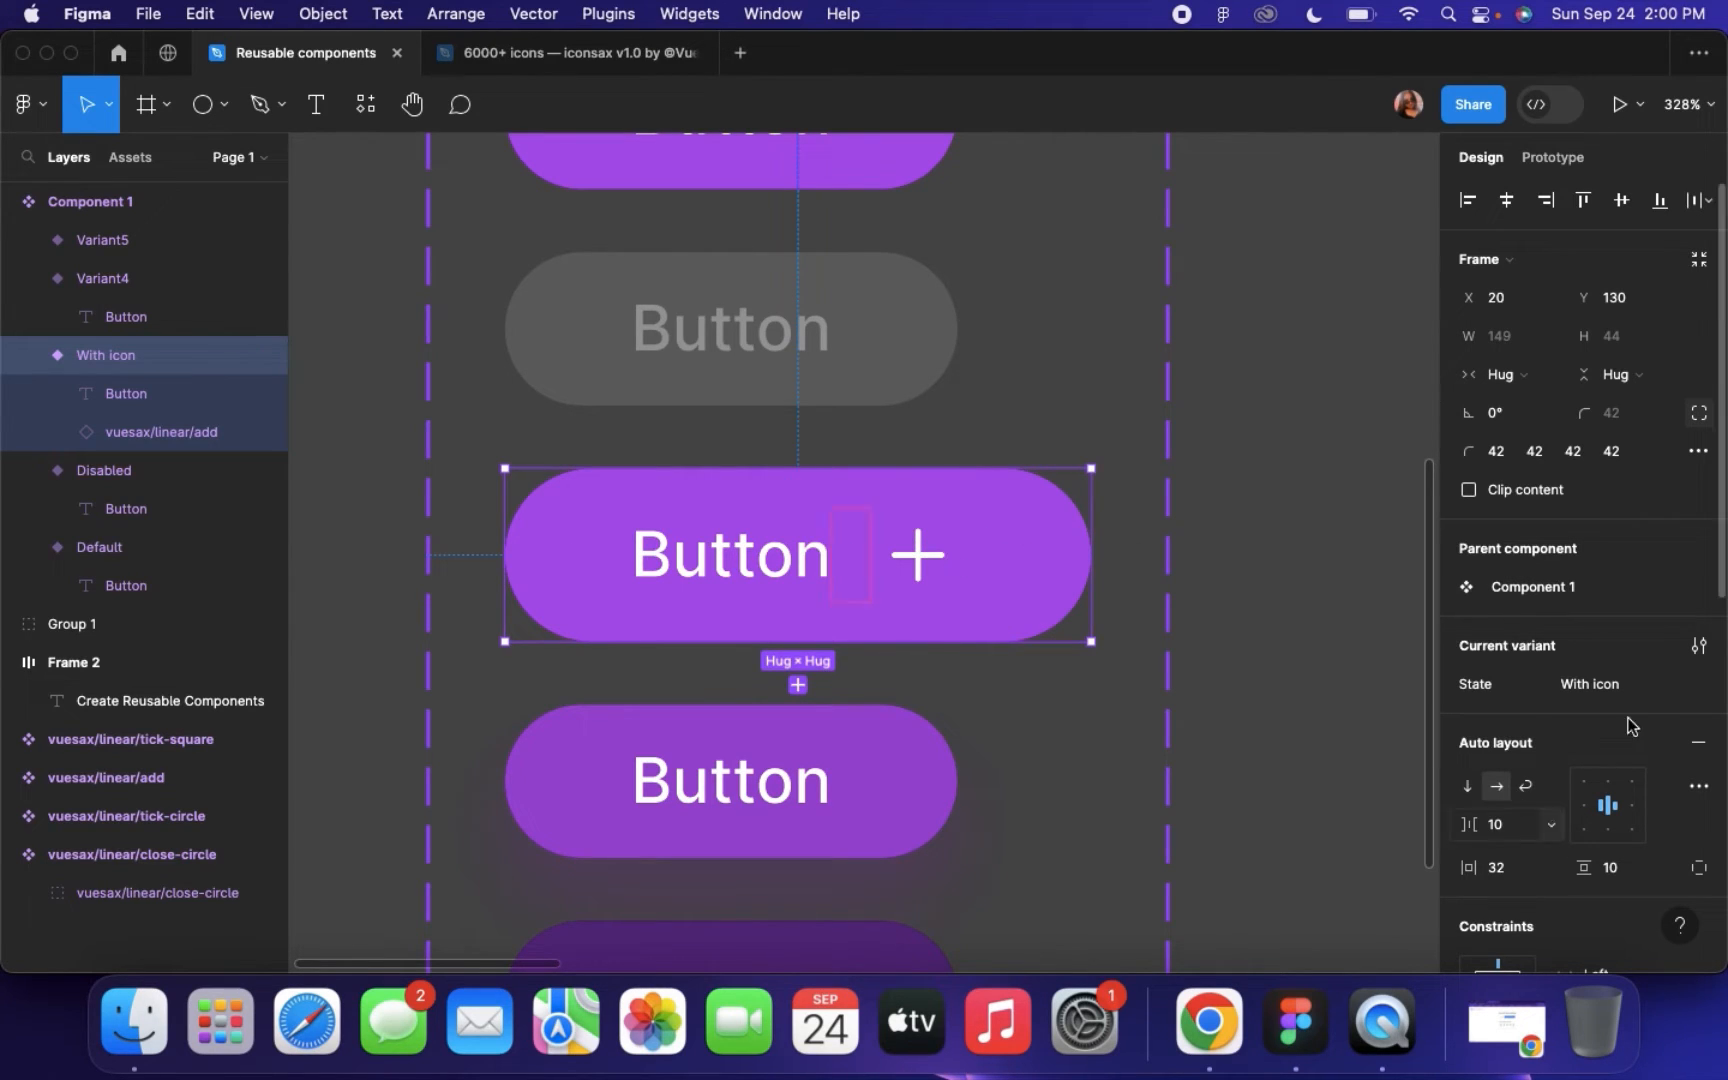
Set the State of the fourth button variant, the one with the drop shadow, to Focused
scroll(848, 590, "down", 4)
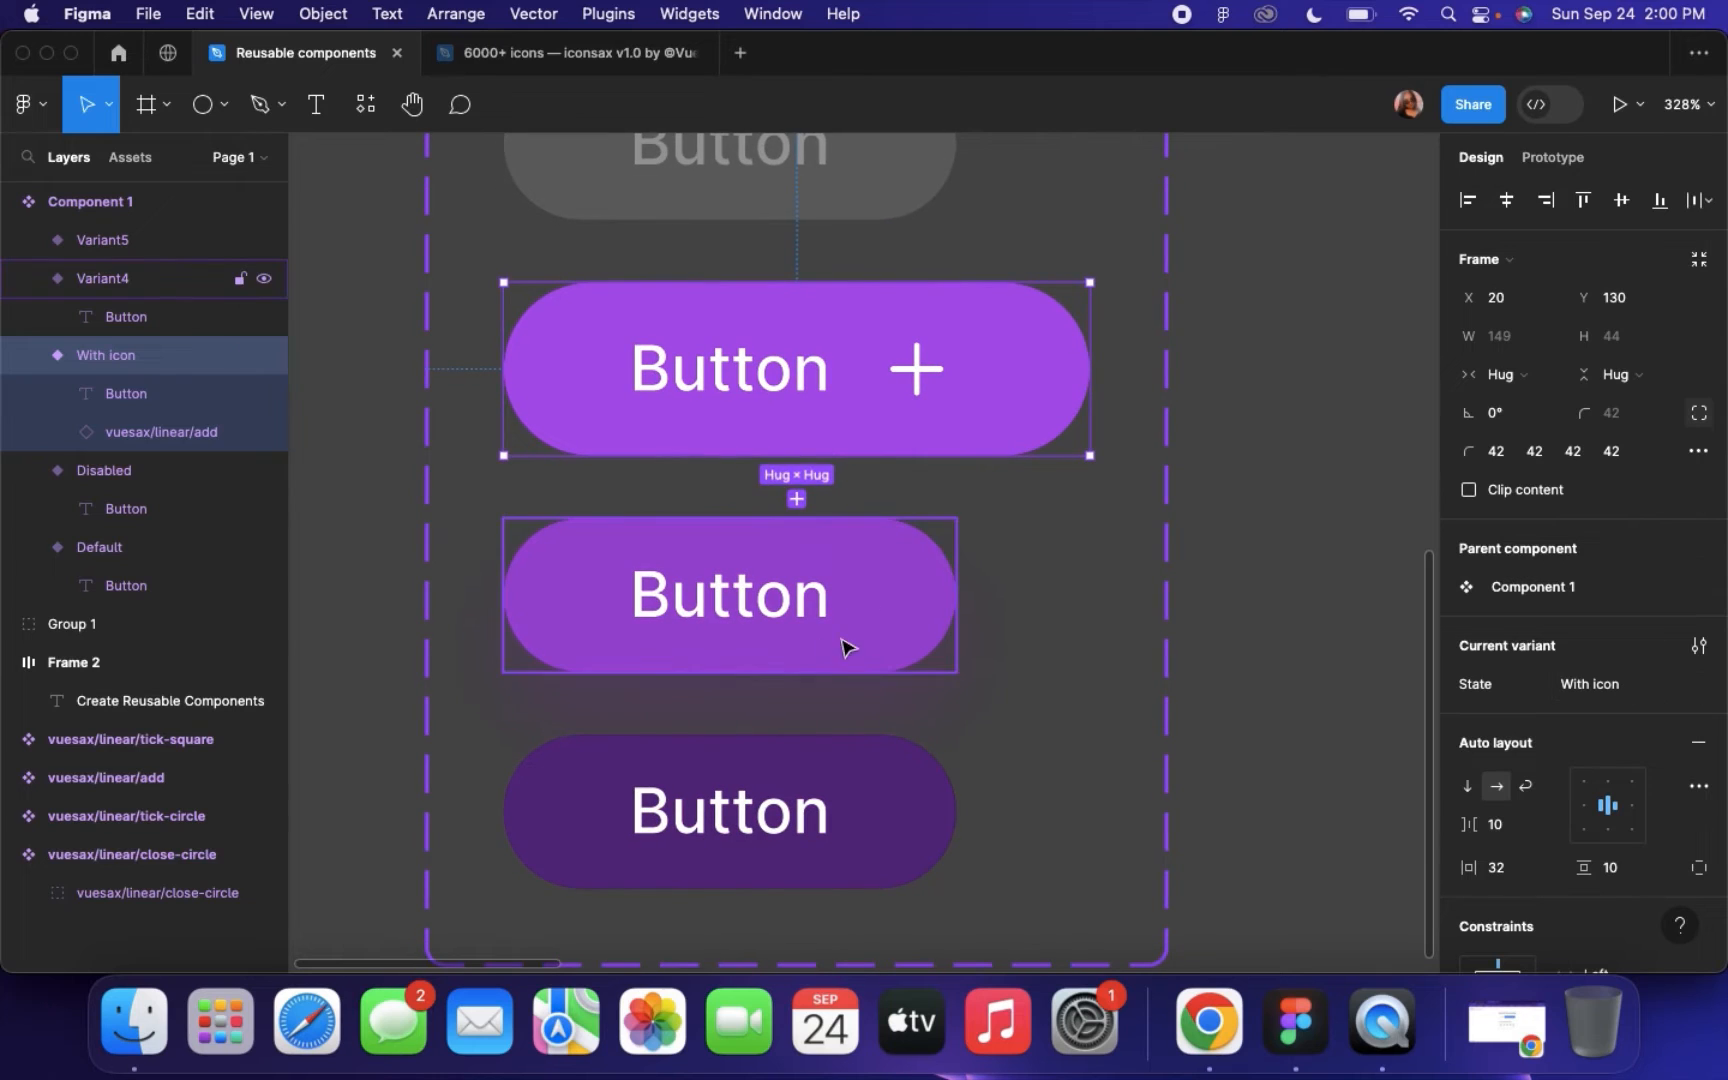
left_click(805, 630)
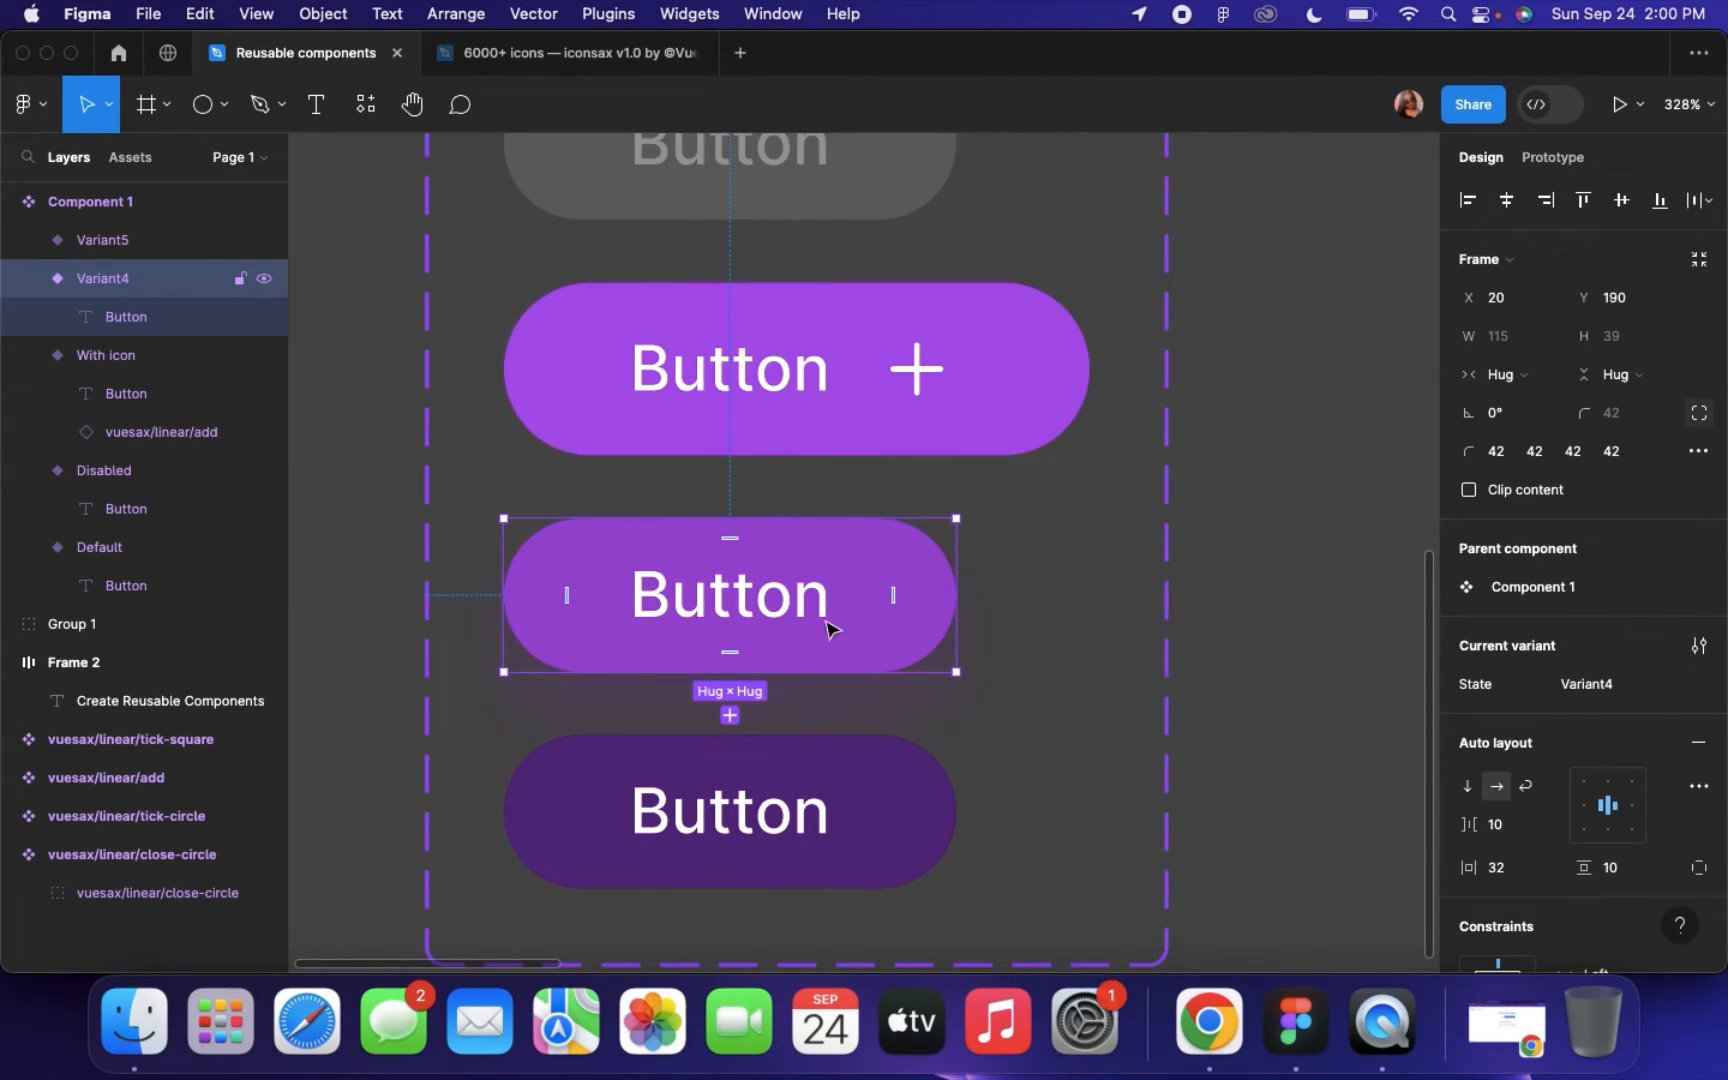
left_click(1612, 686)
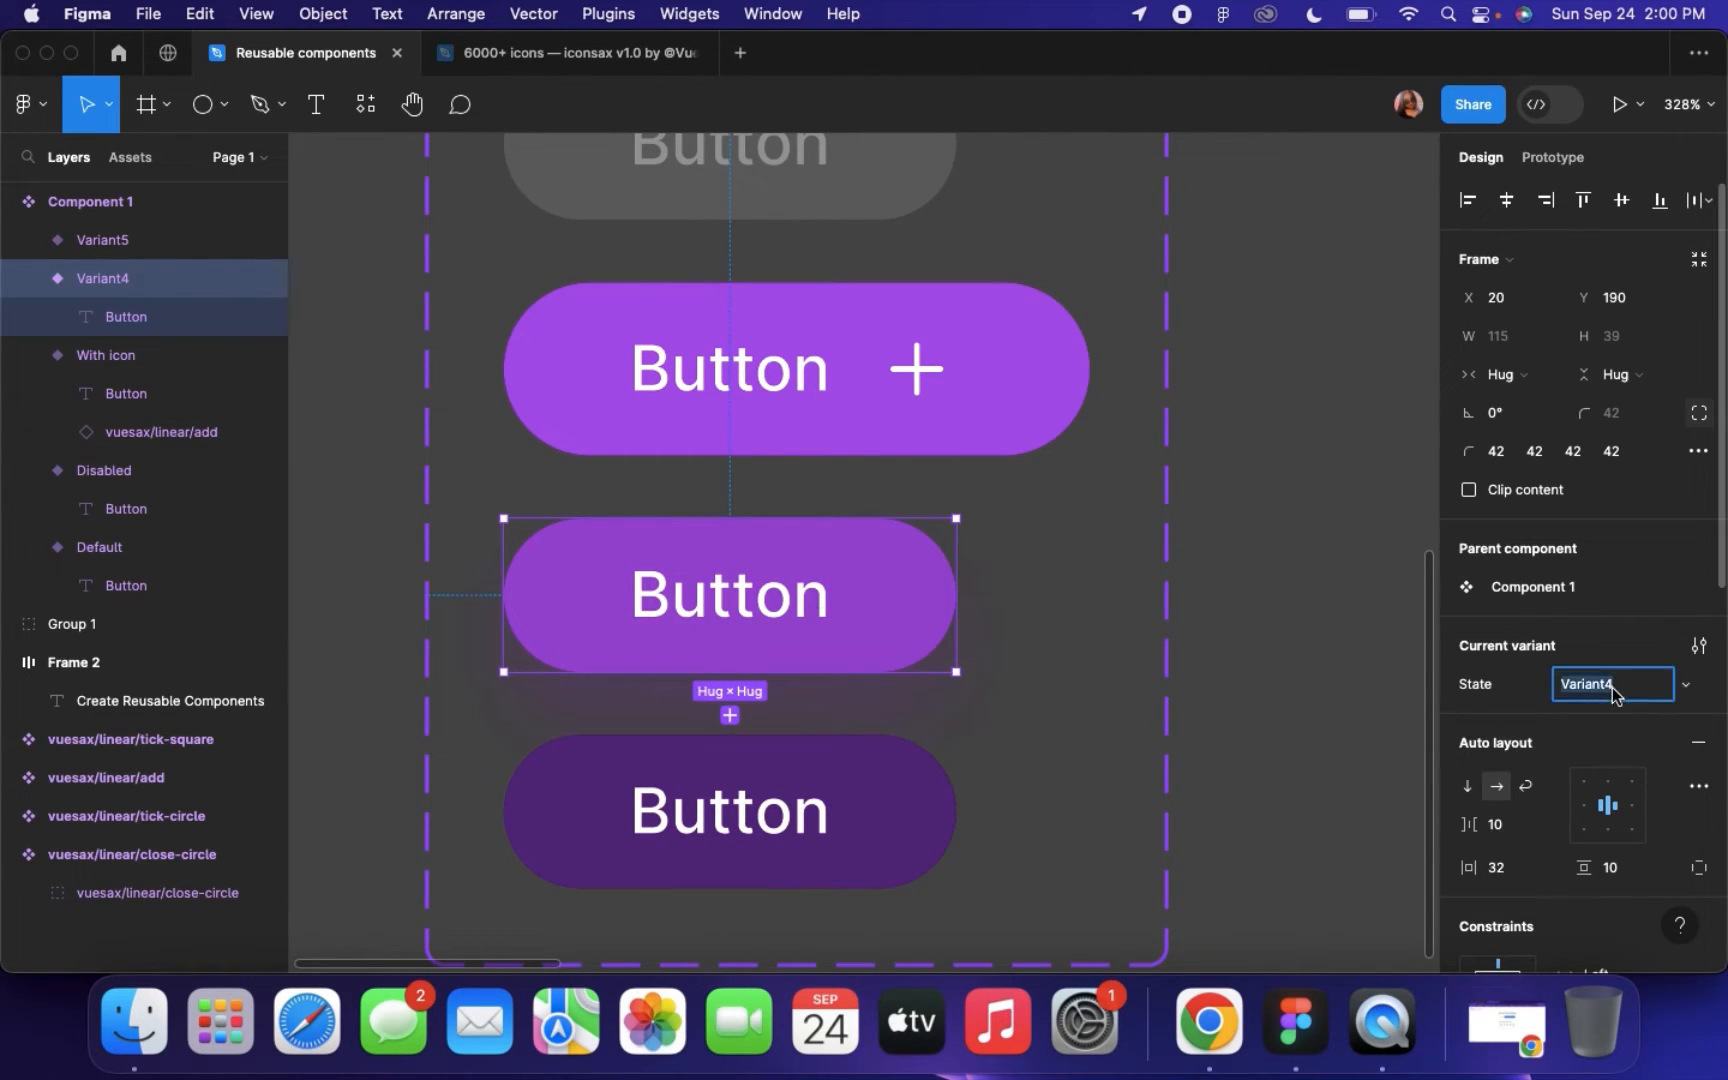
type("Focused")
key("Return")
Set the State of the dark purple fifth button variant to Pressed
scroll(825, 571, "down", 3)
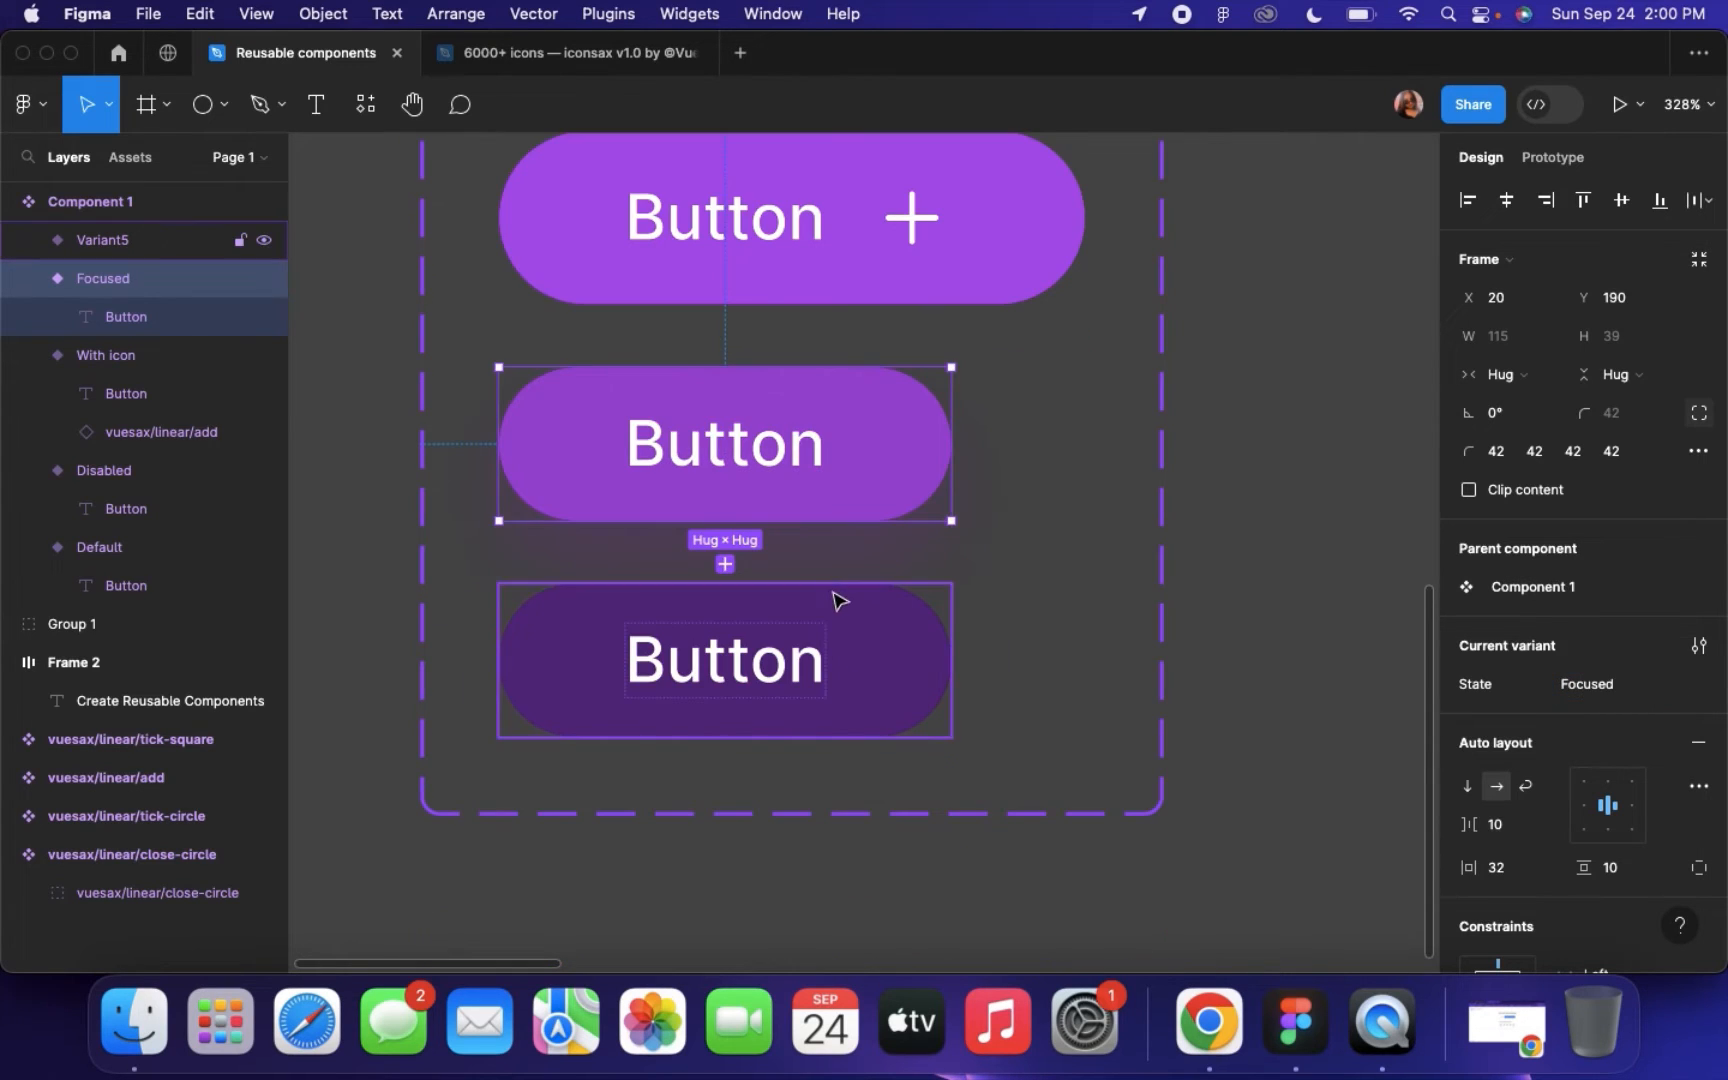
left_click(890, 688)
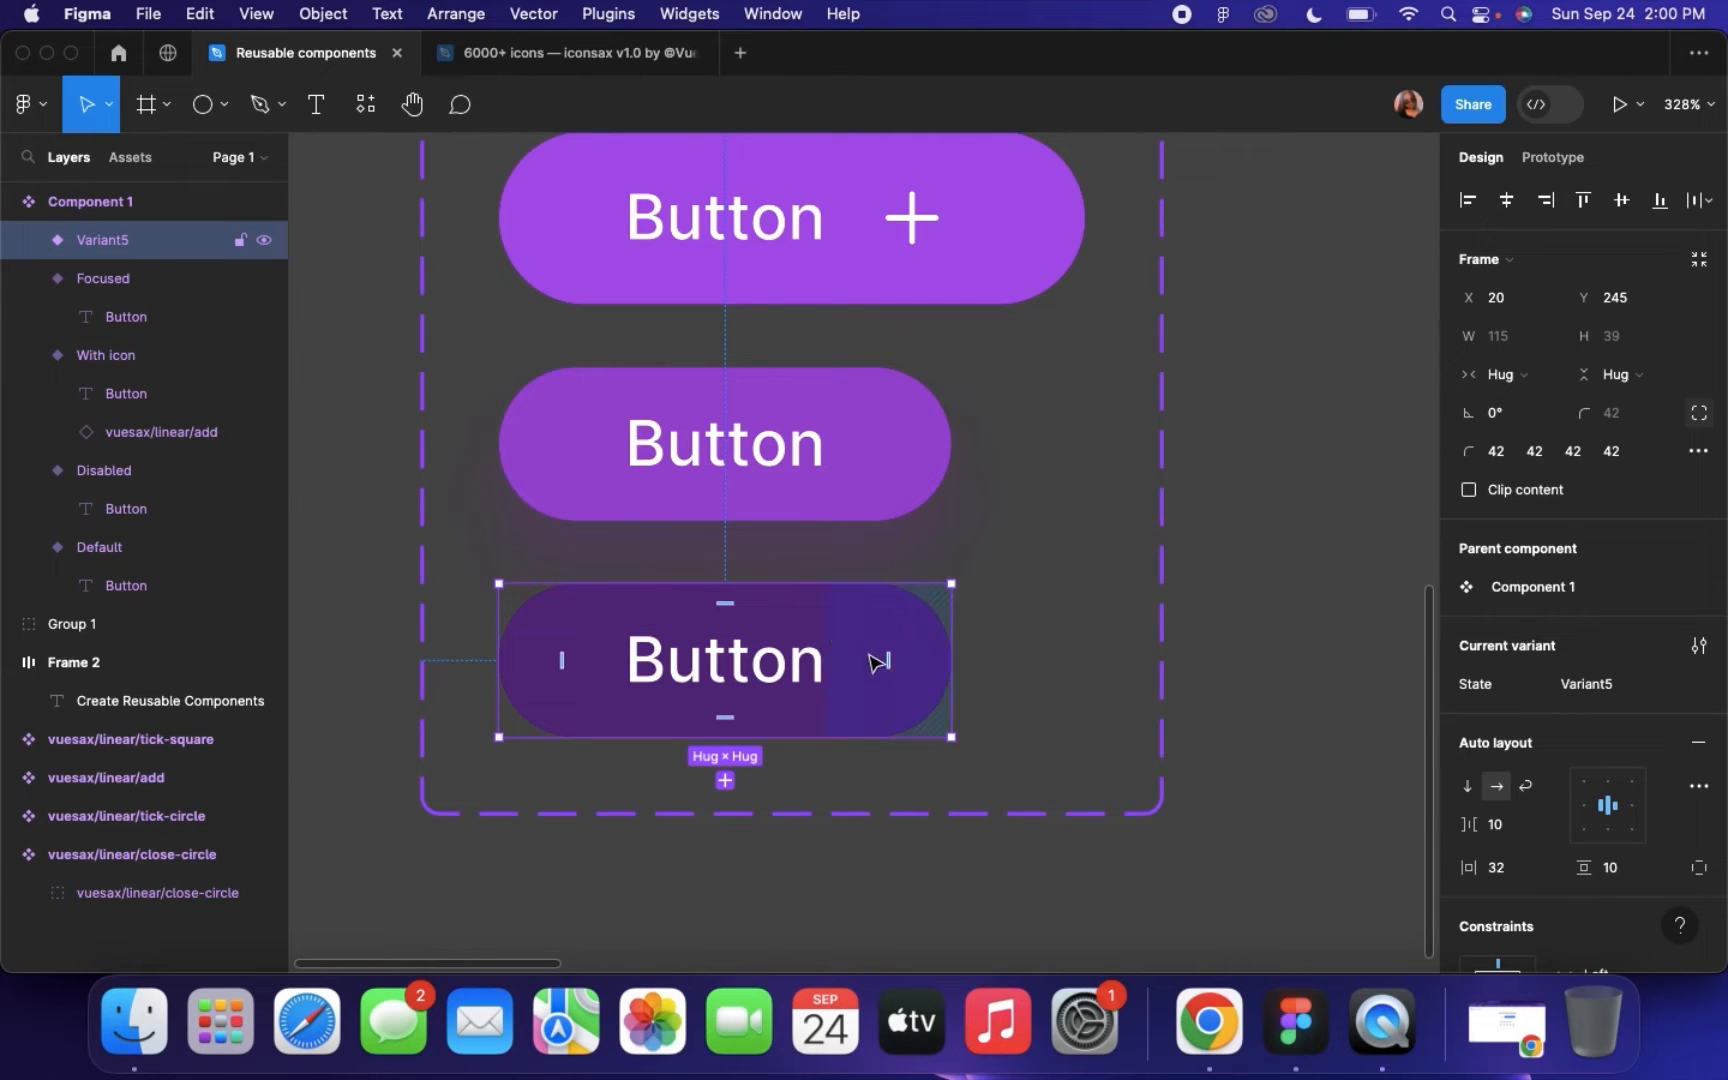
left_click(1588, 686)
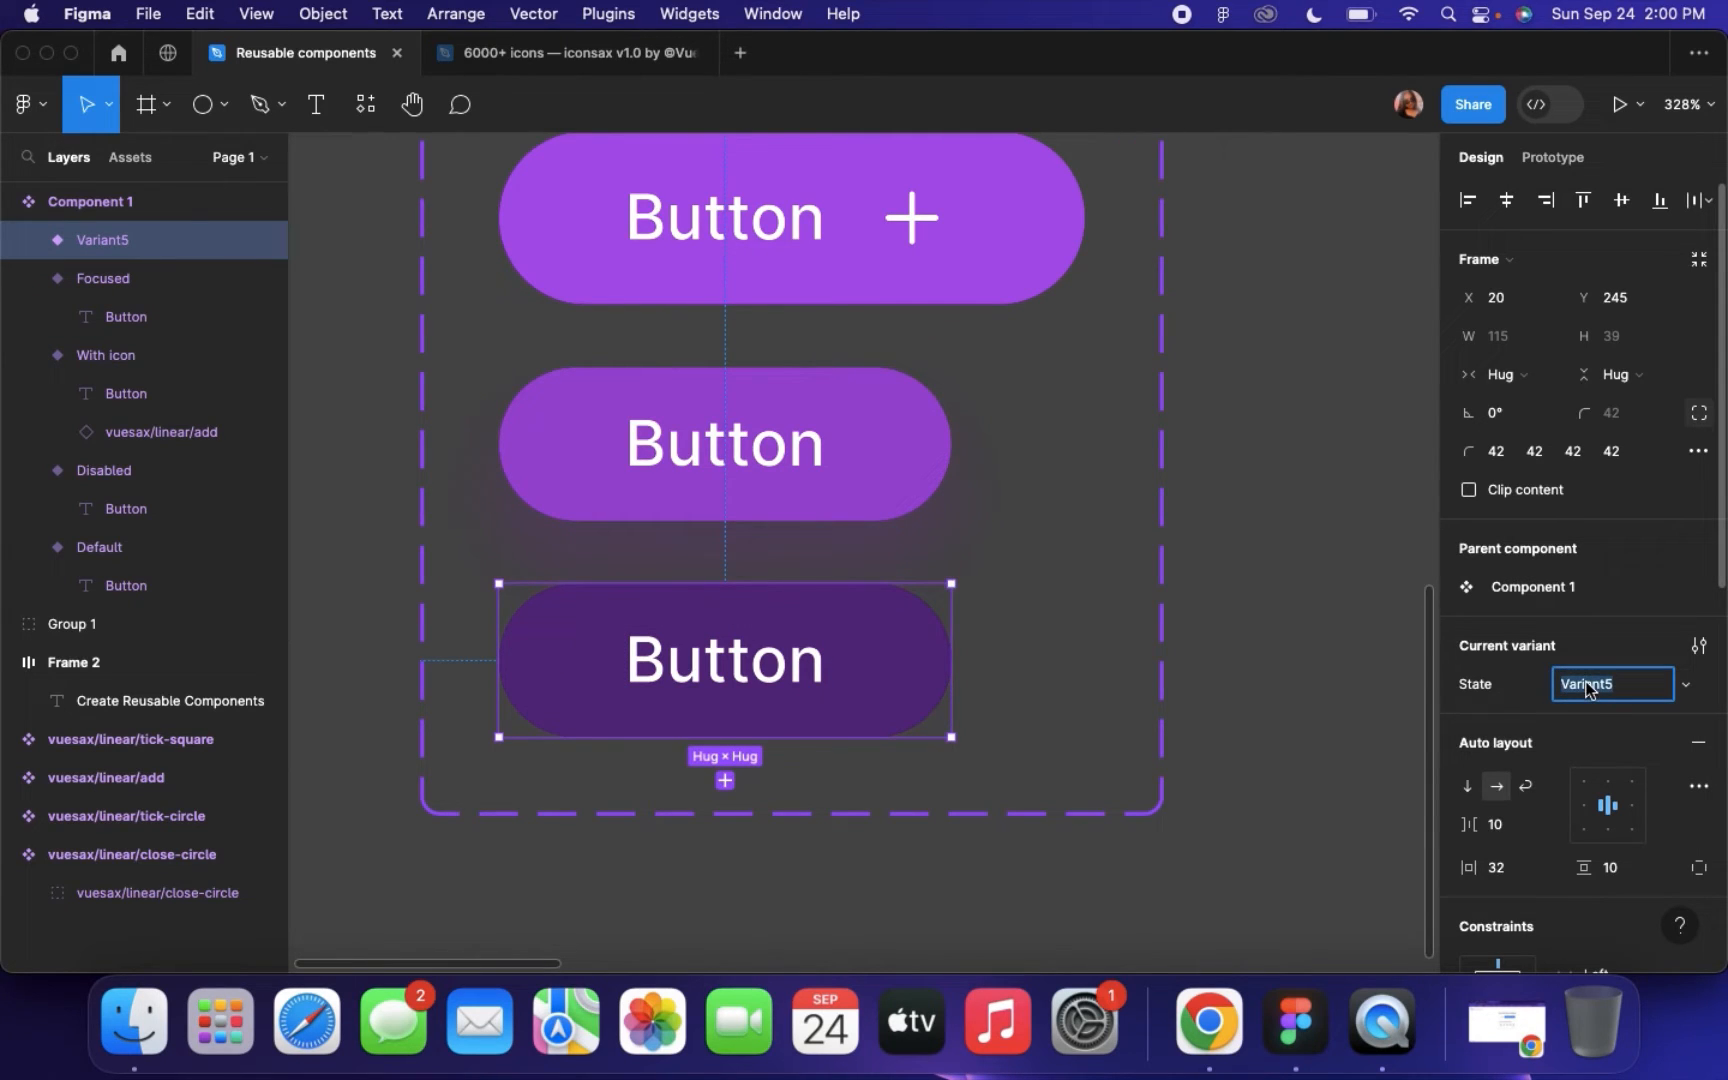
type("Pressed")
key("Return")
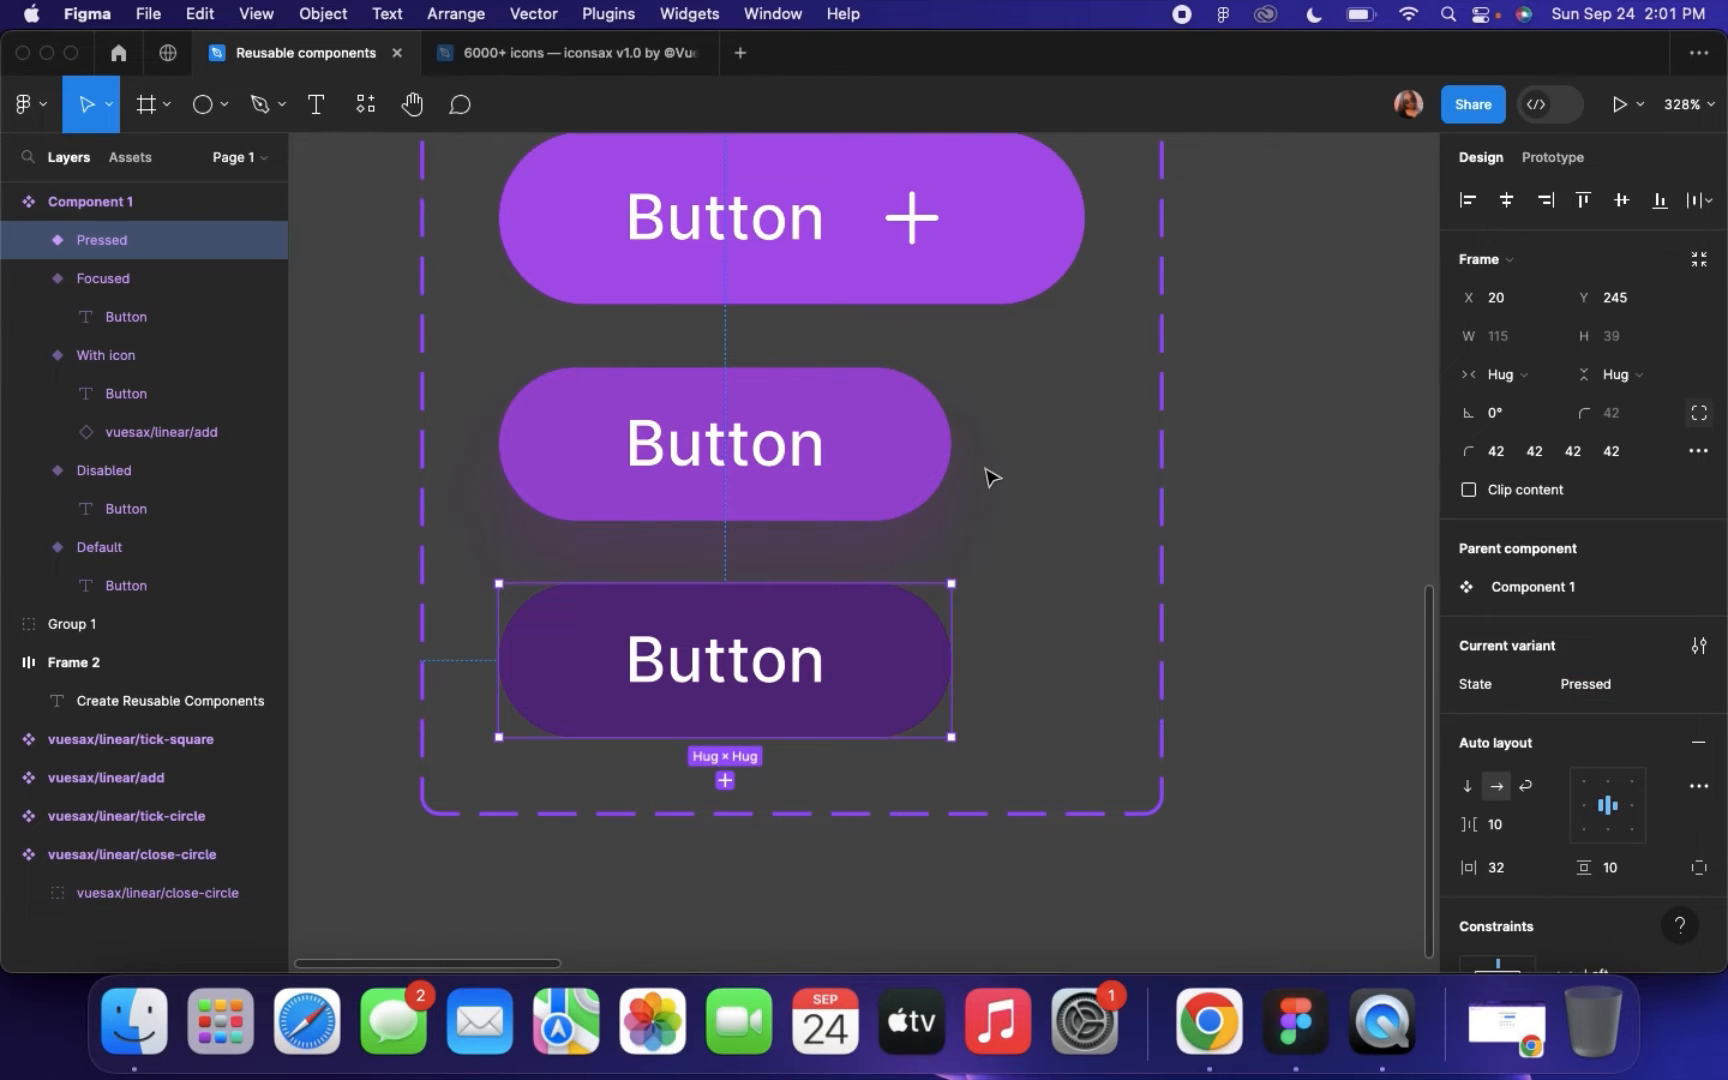
scroll(988, 476, "down", 5)
left_click(775, 189)
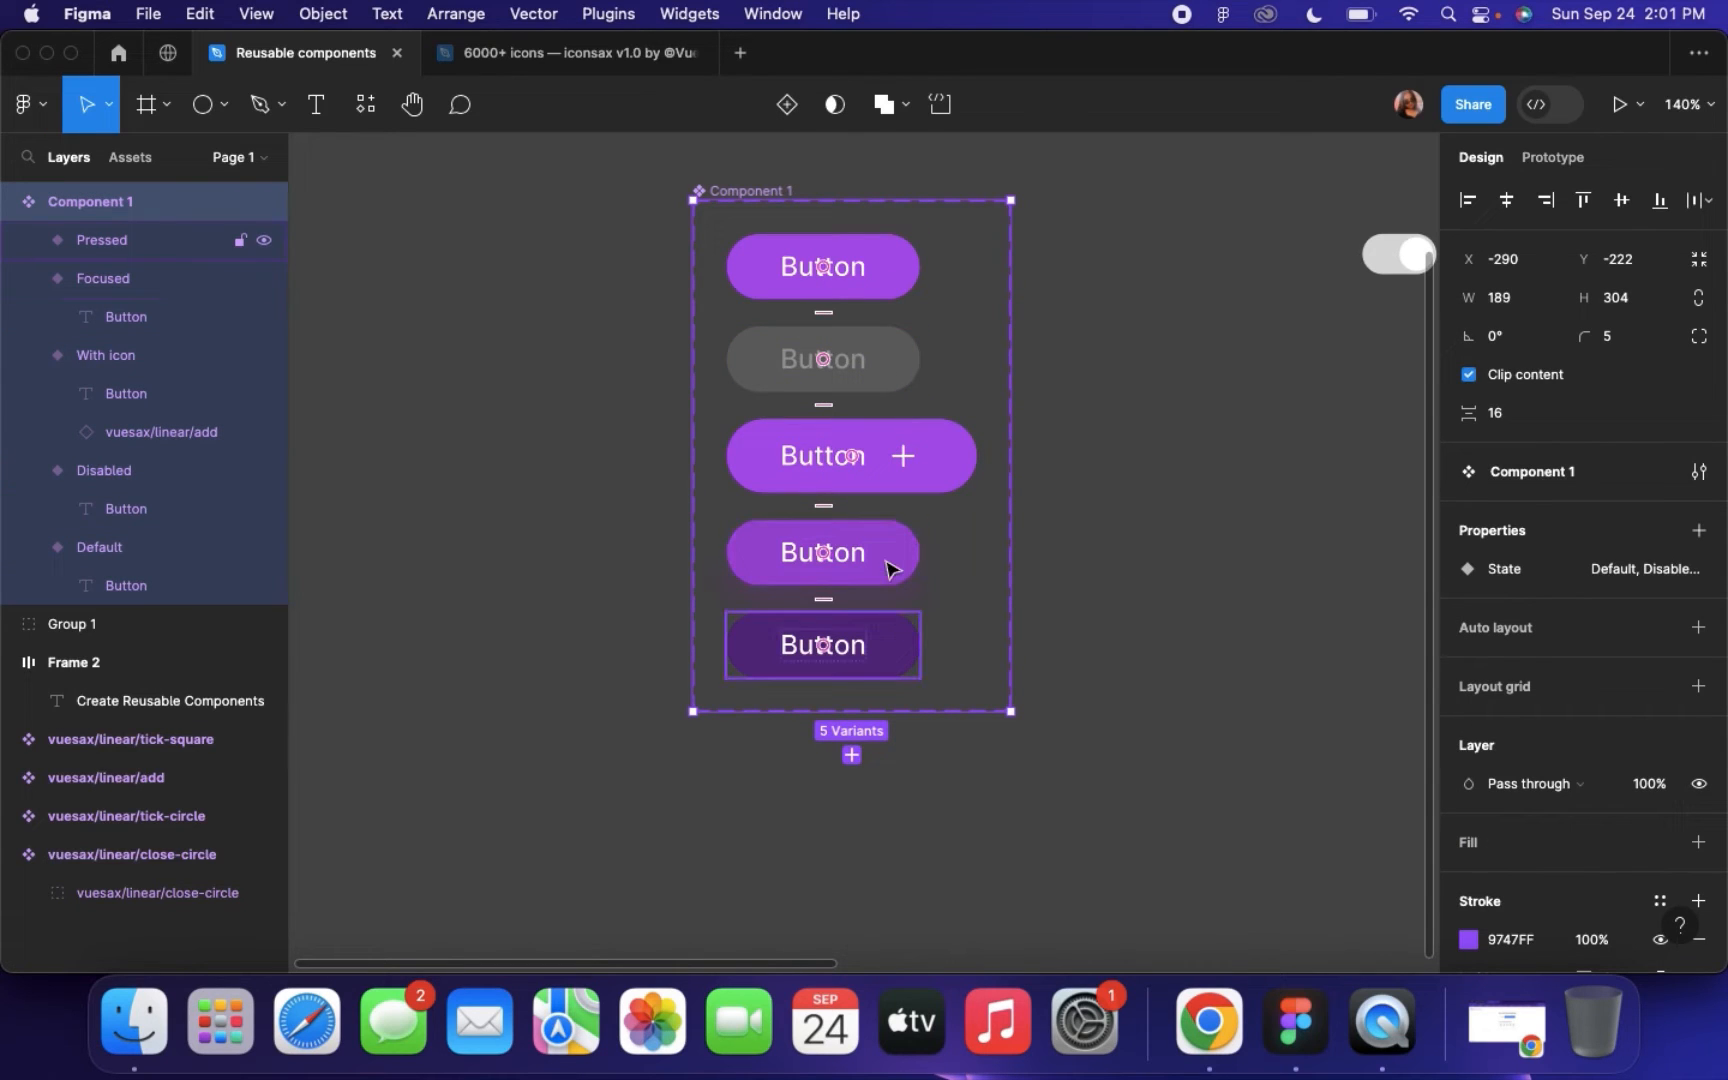
scroll(887, 565, "up", 3)
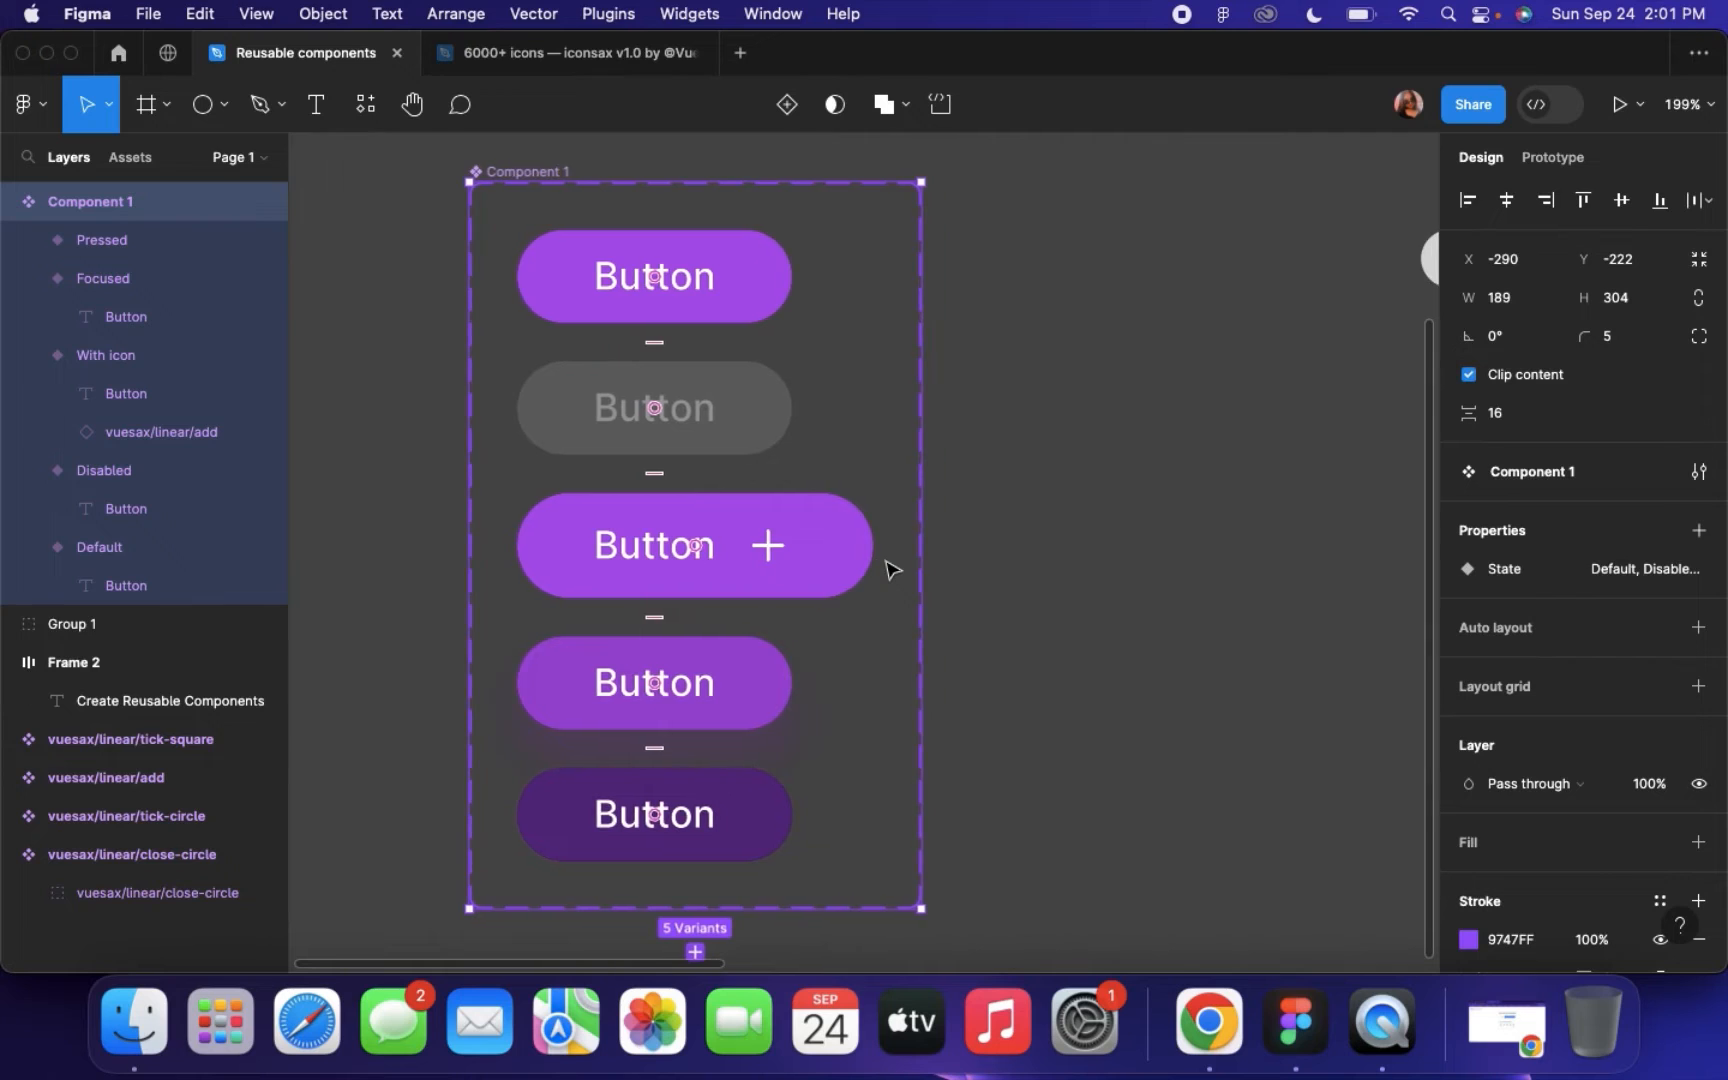
scroll(888, 570, "right", 5)
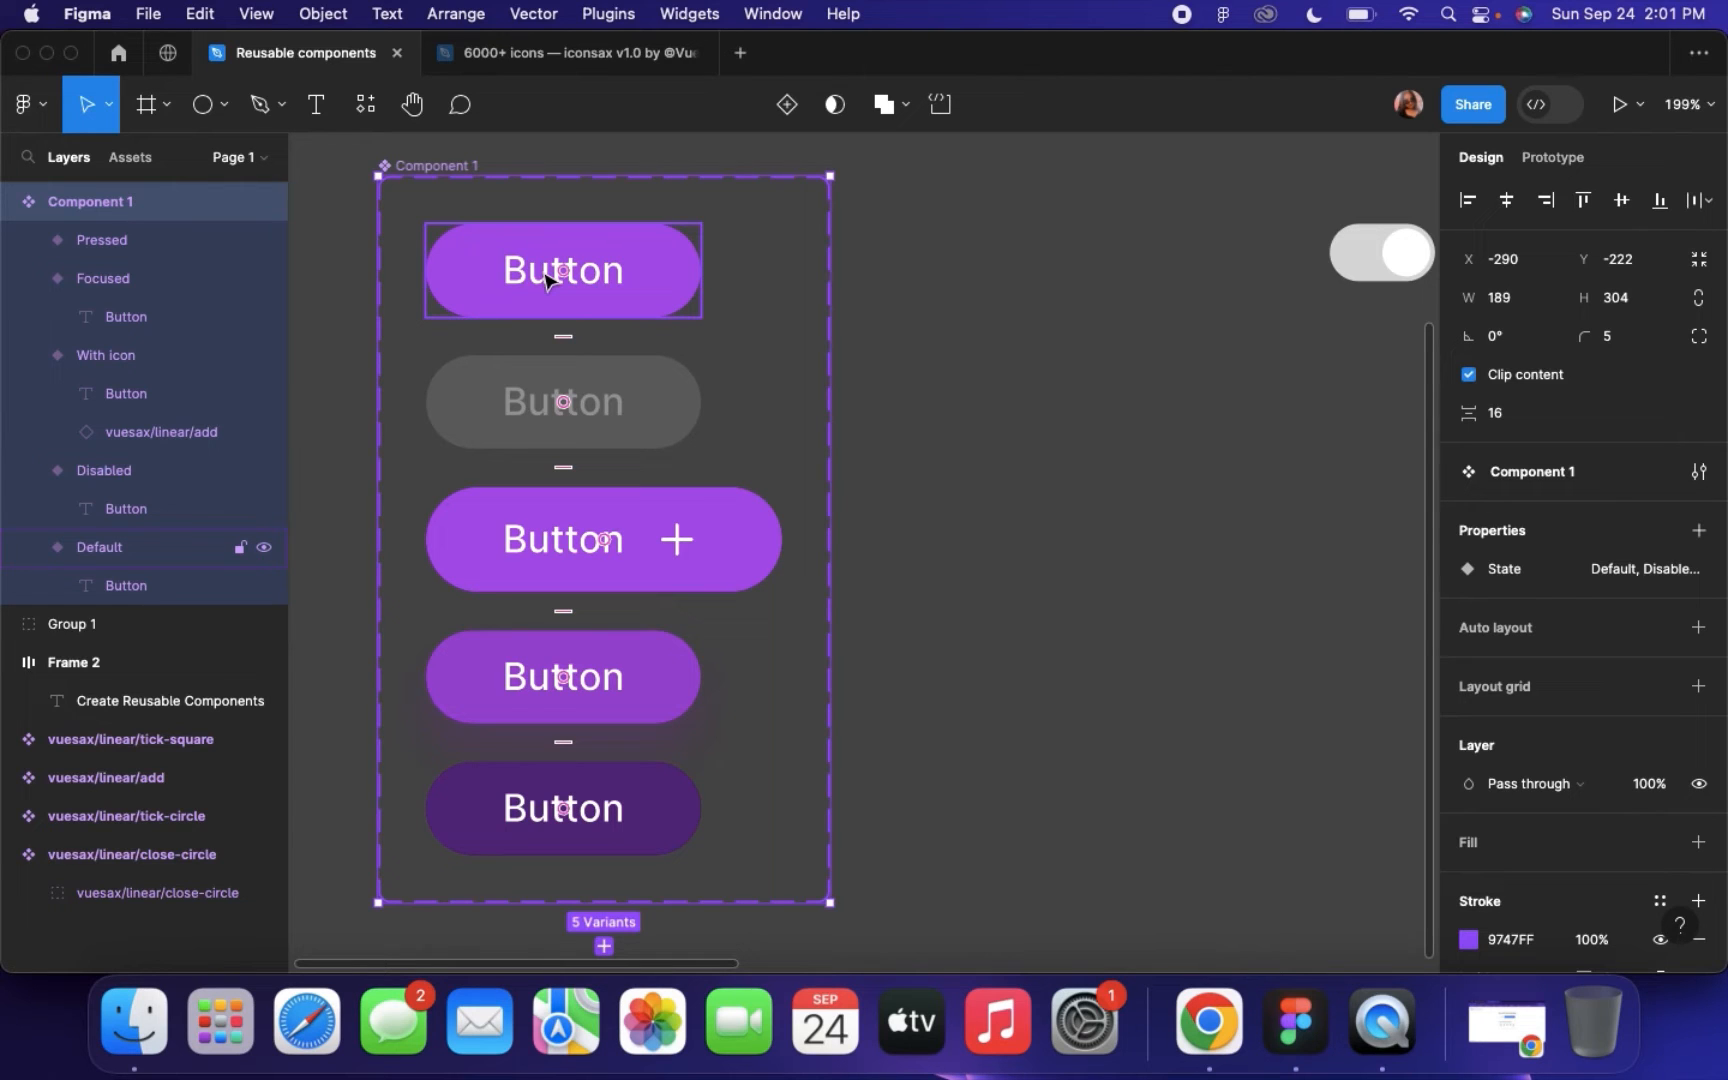
left_click_drag(546, 280, 1062, 283)
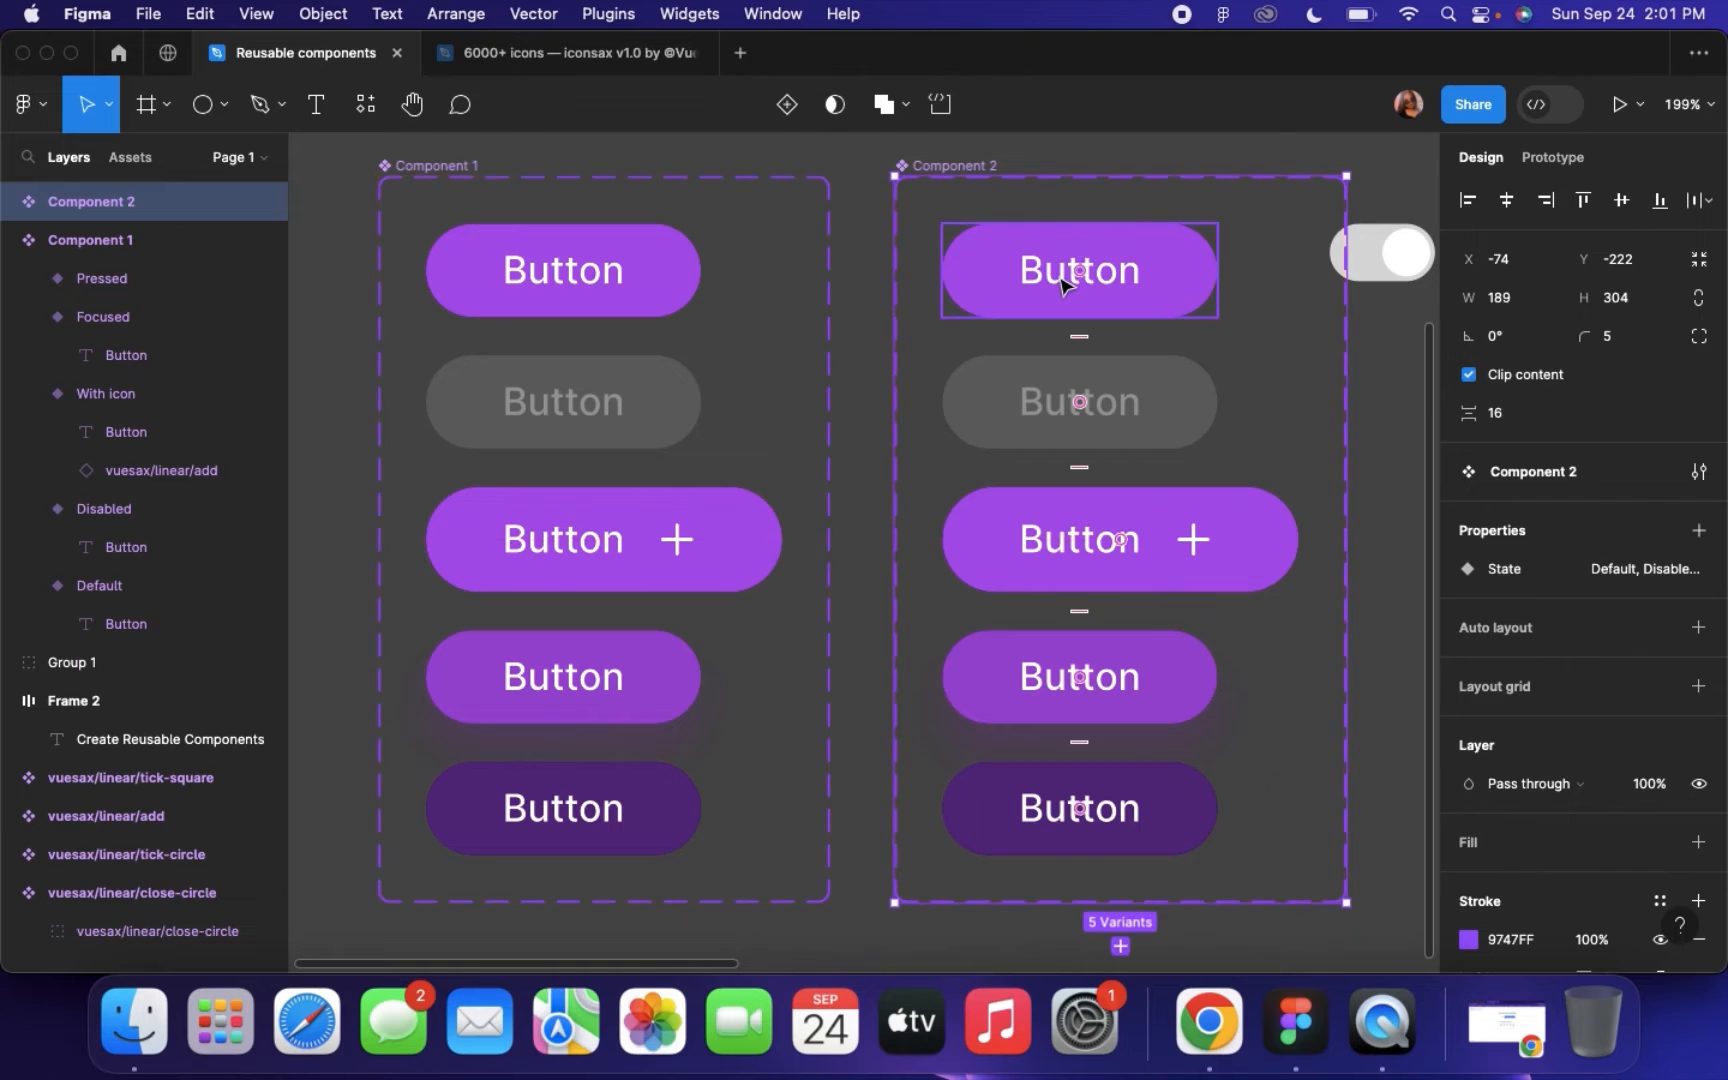
key("super+z")
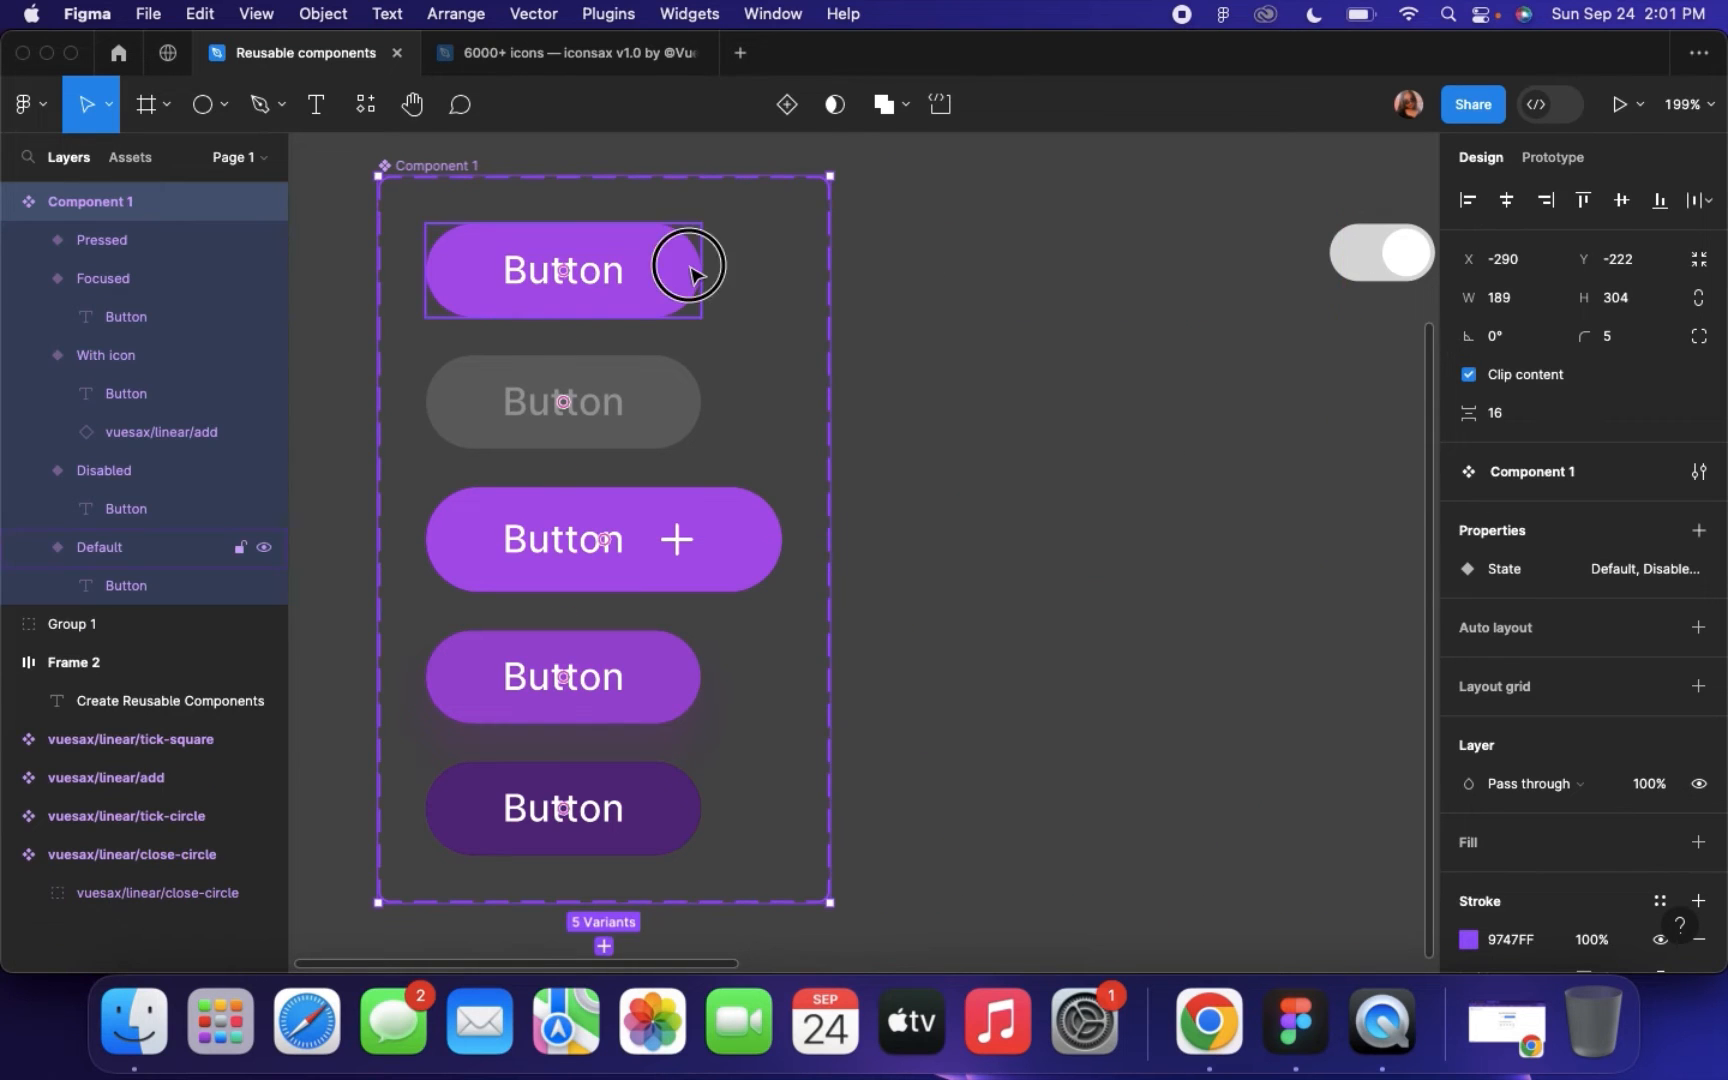
Place an instance of the Default button variant on the canvas beside the component set
left_click(652, 272)
left_click_drag(646, 266, 1100, 308)
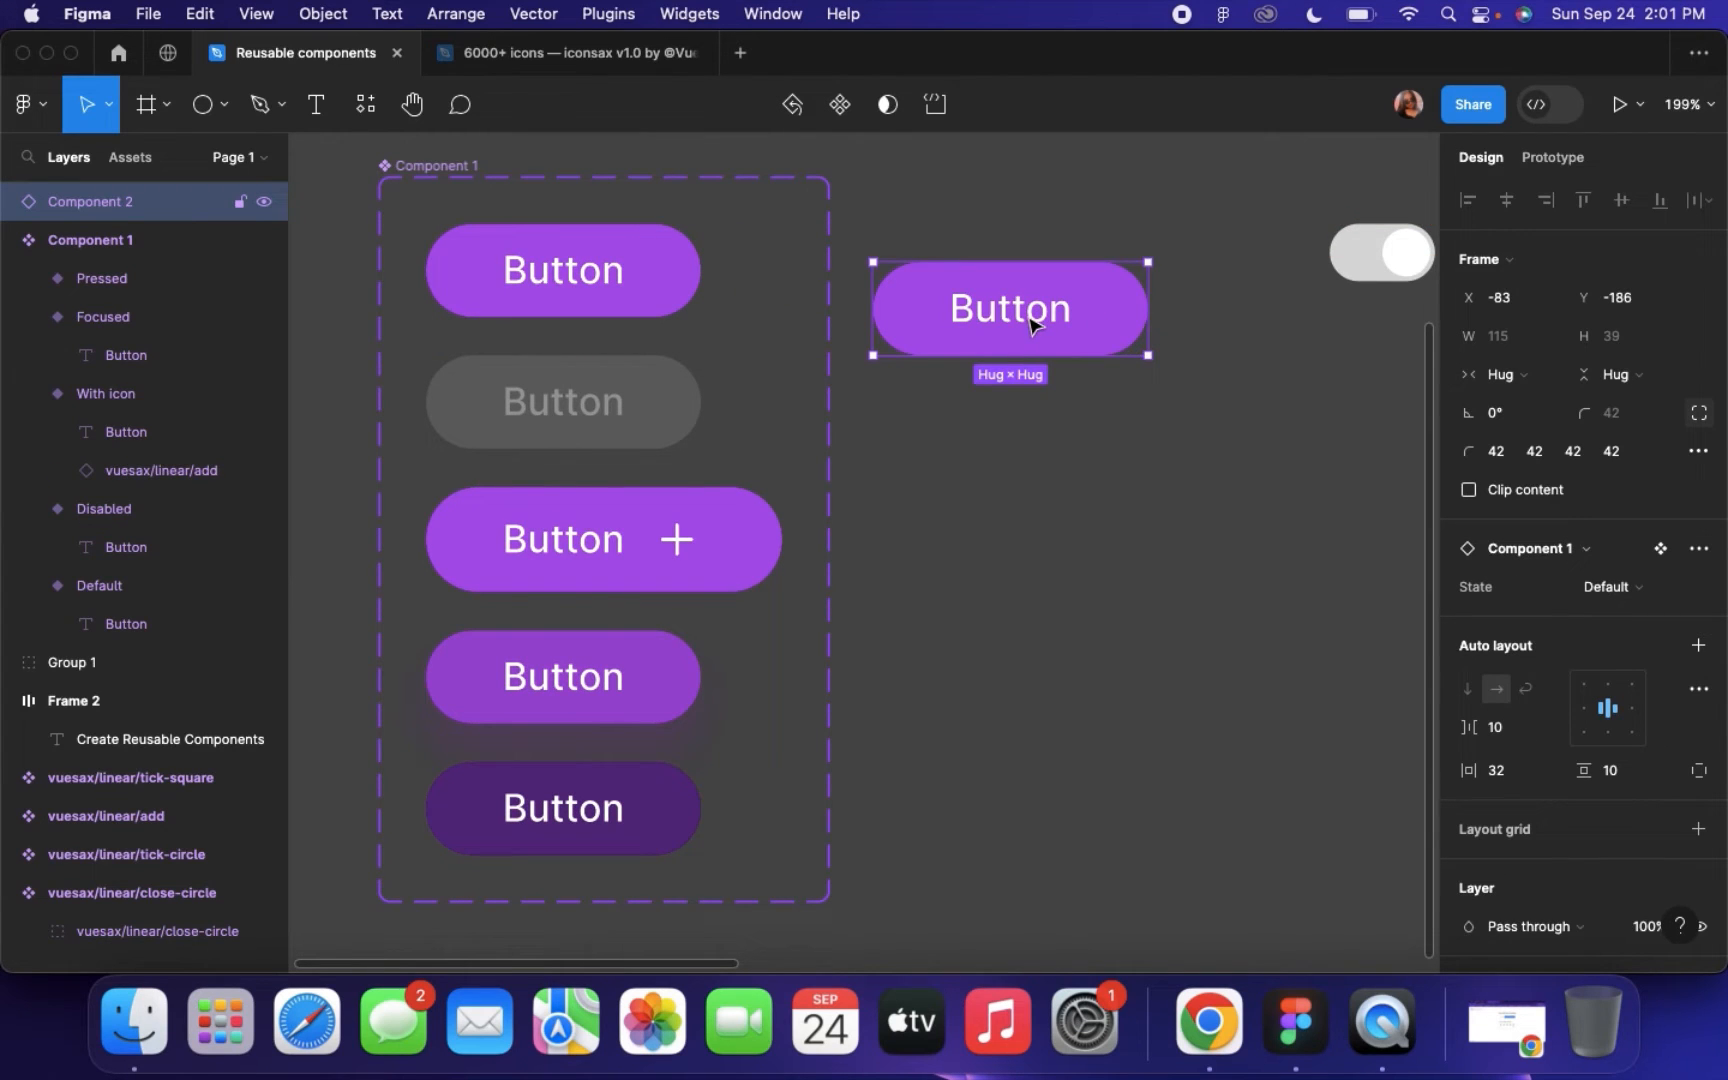
scroll(1030, 323, "up", 2)
scroll(1030, 323, "right", 3)
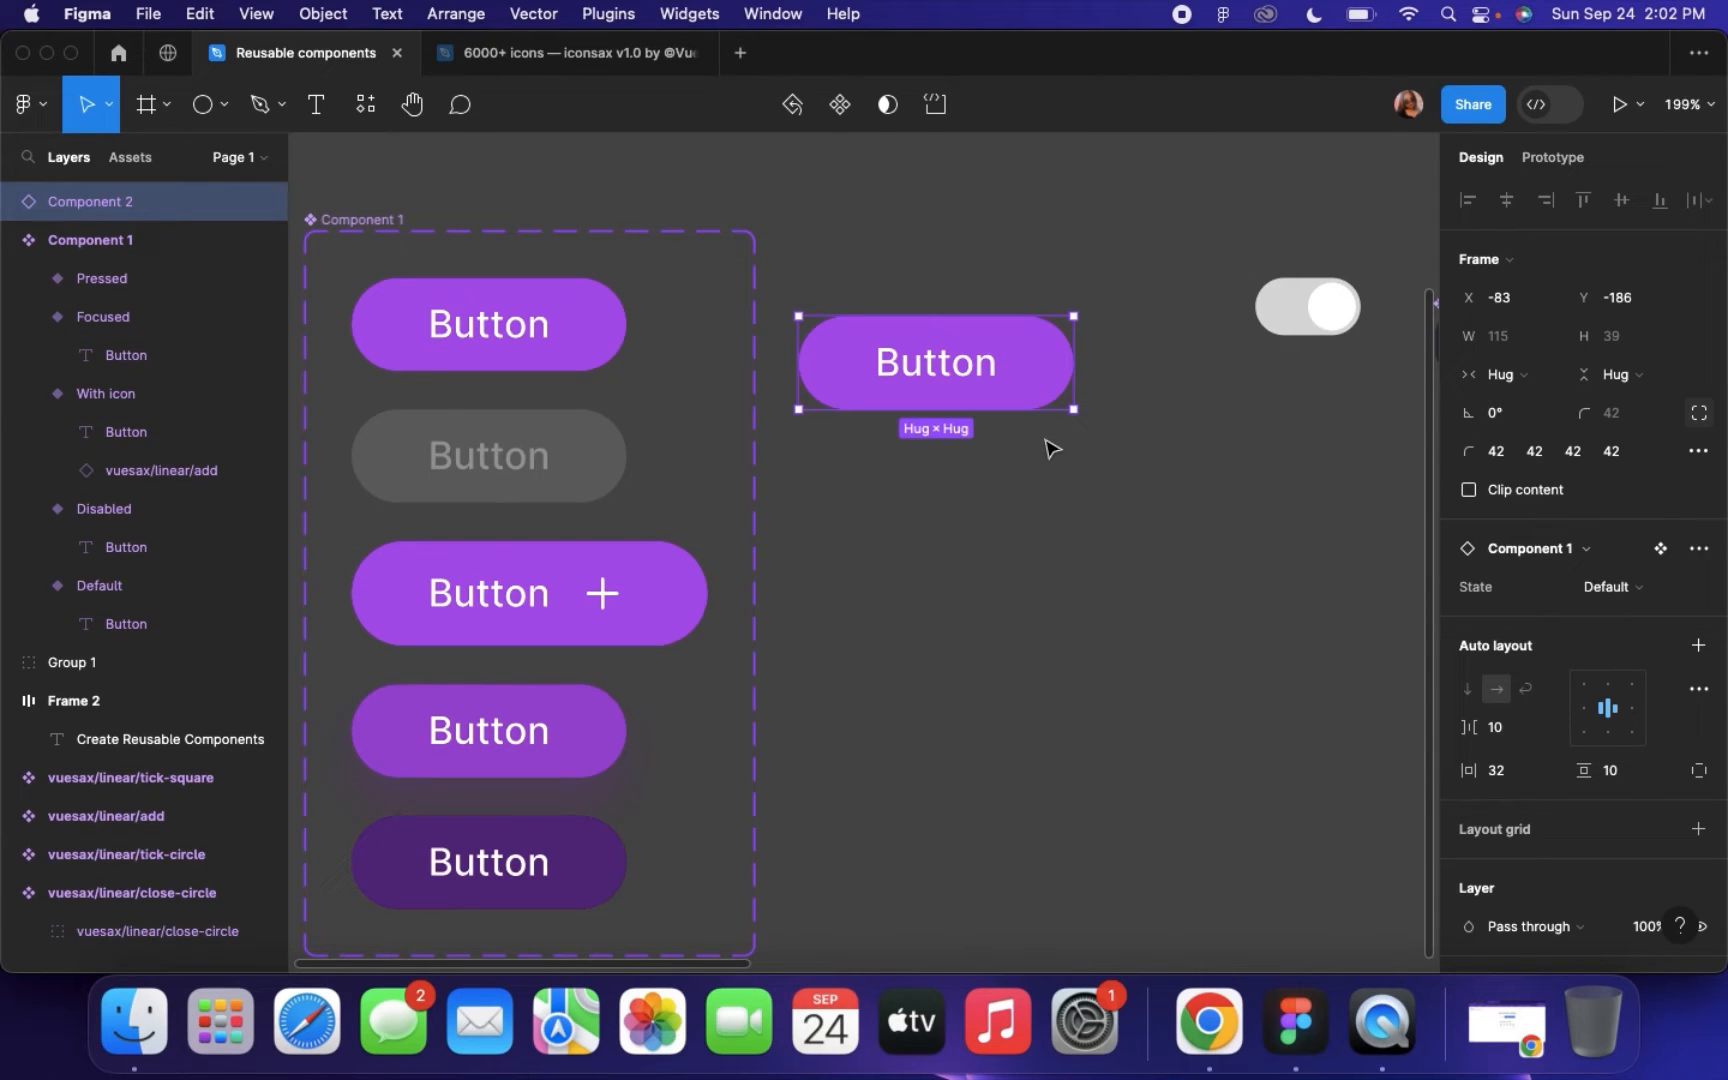
Switch the button instance's State to With icon, Focused, Pressed and Disabled in turn, and delete the instance
left_click(1636, 598)
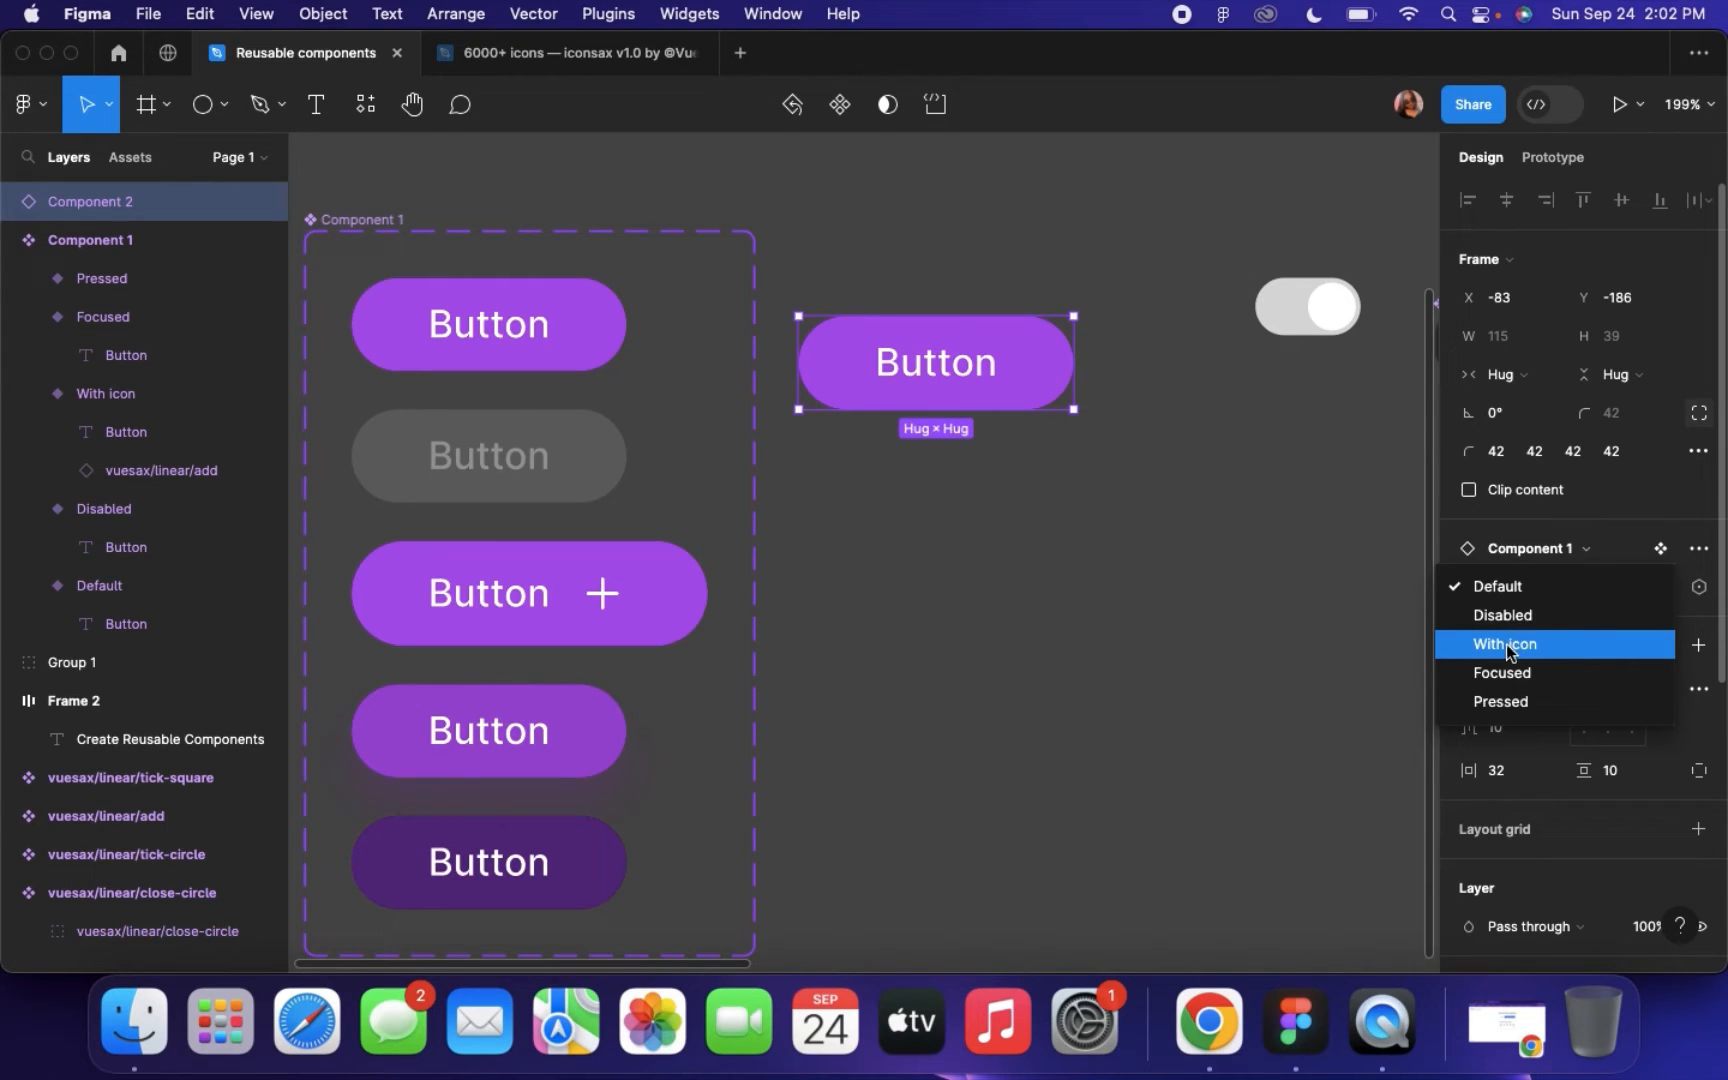
left_click(1561, 643)
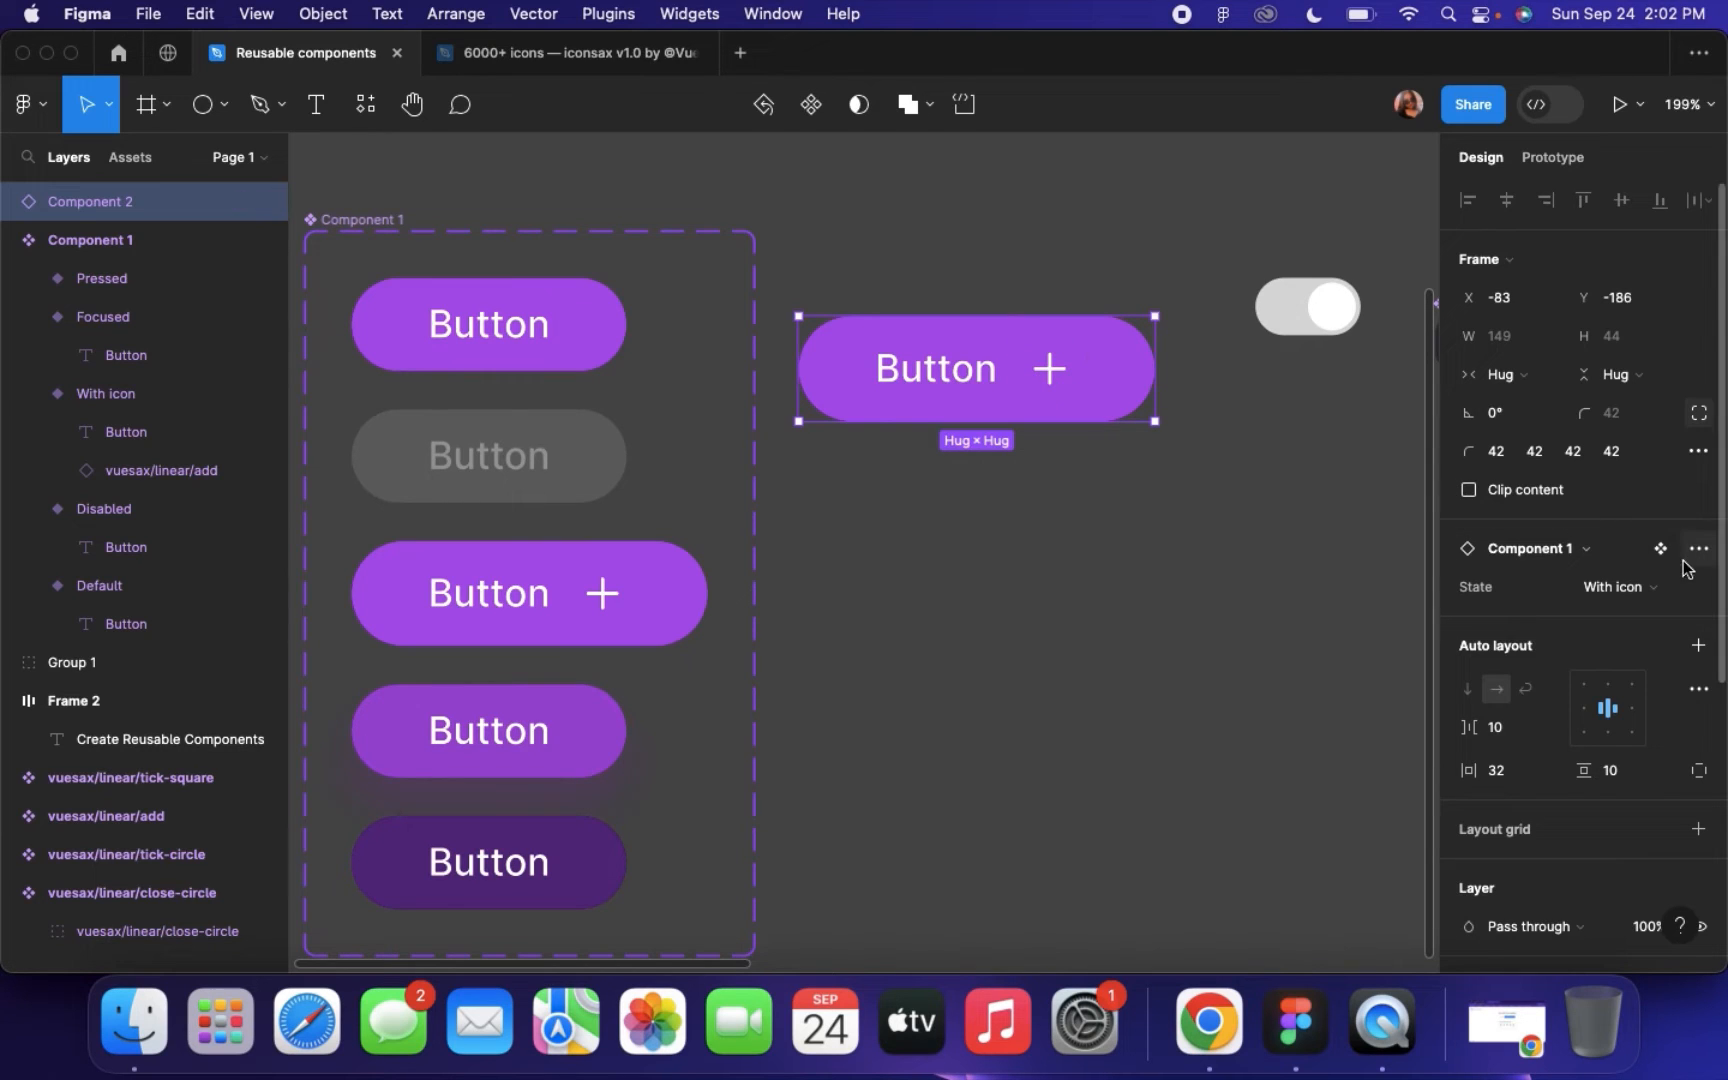
left_click(1632, 586)
left_click(1620, 614)
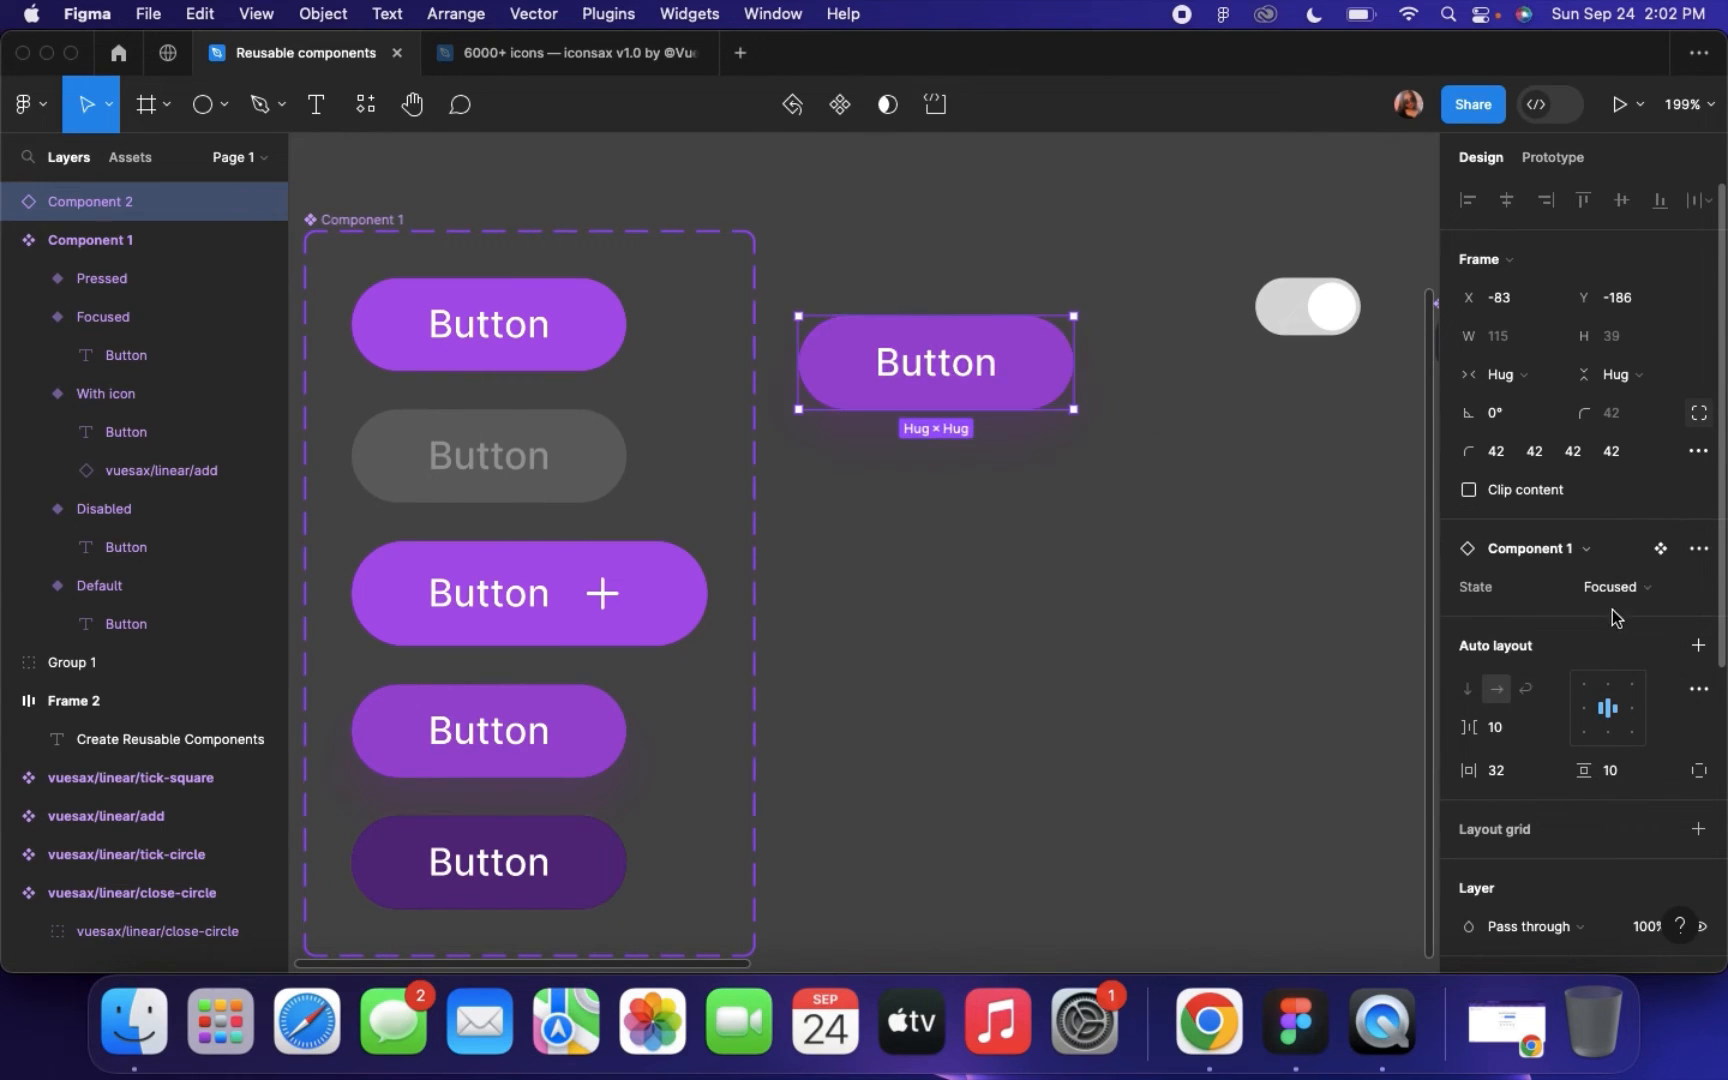
left_click(1617, 598)
left_click(1614, 628)
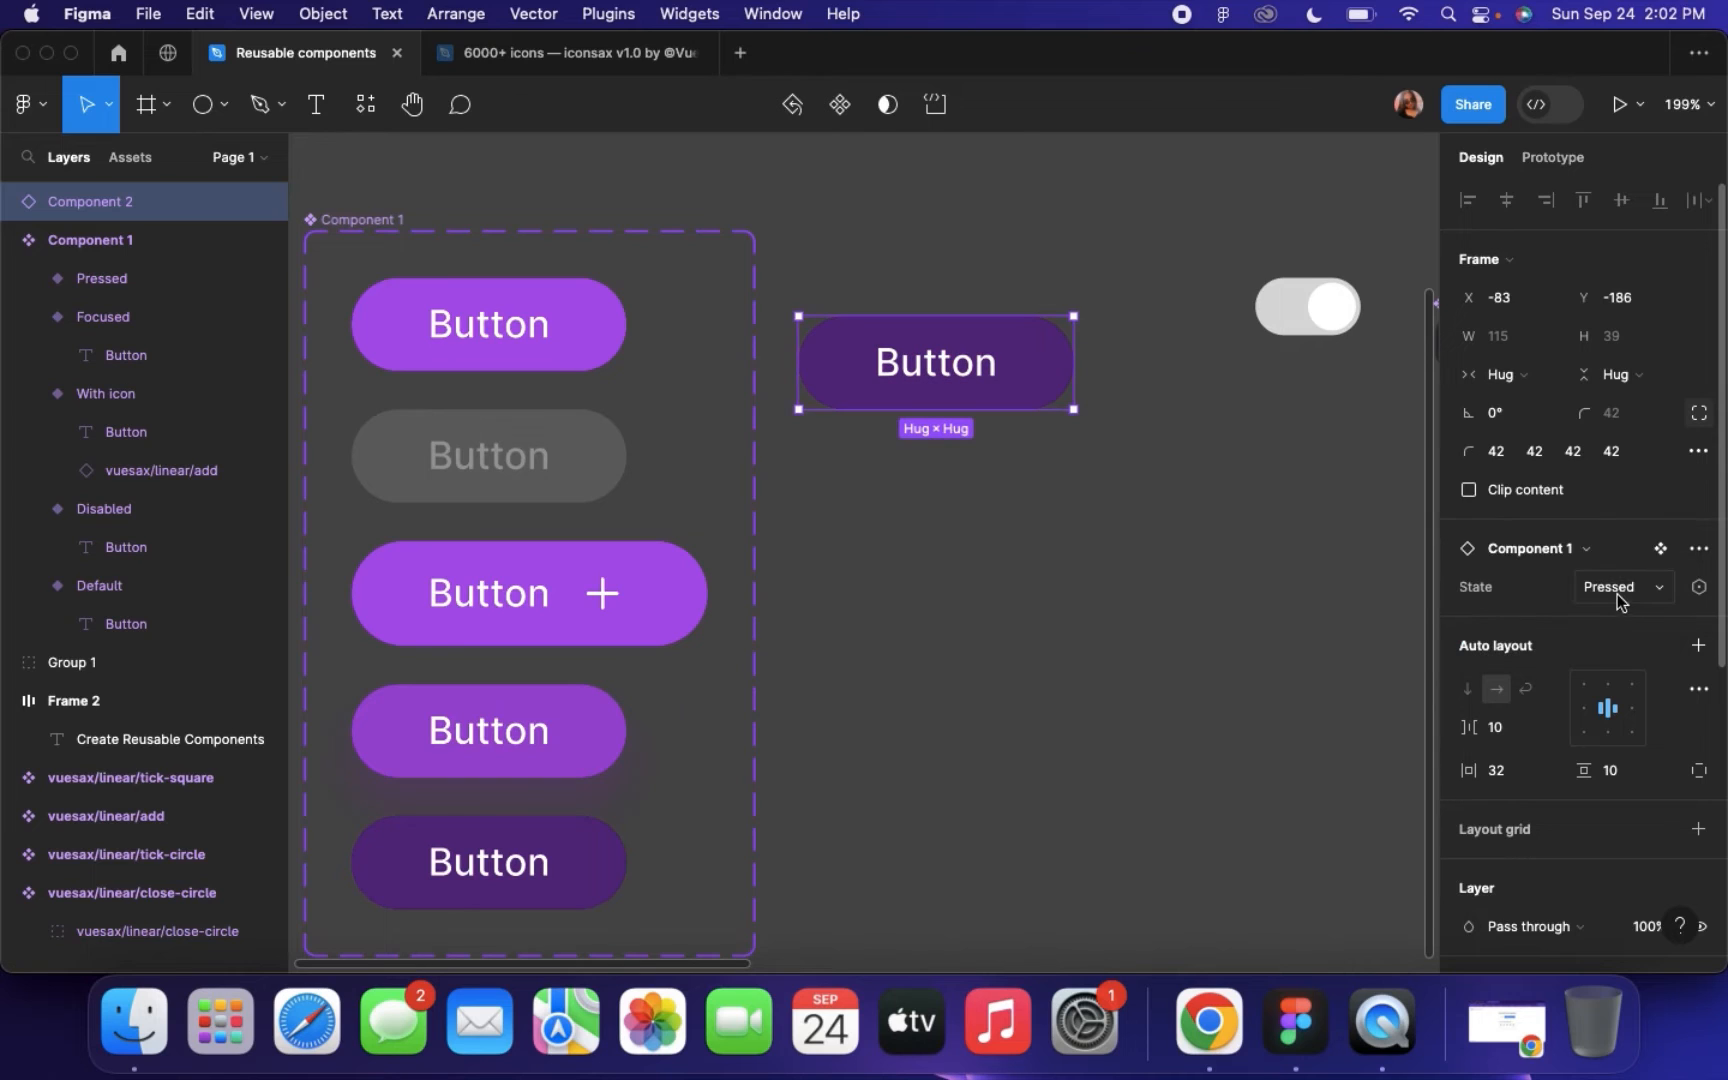
left_click(1617, 593)
left_click(1584, 505)
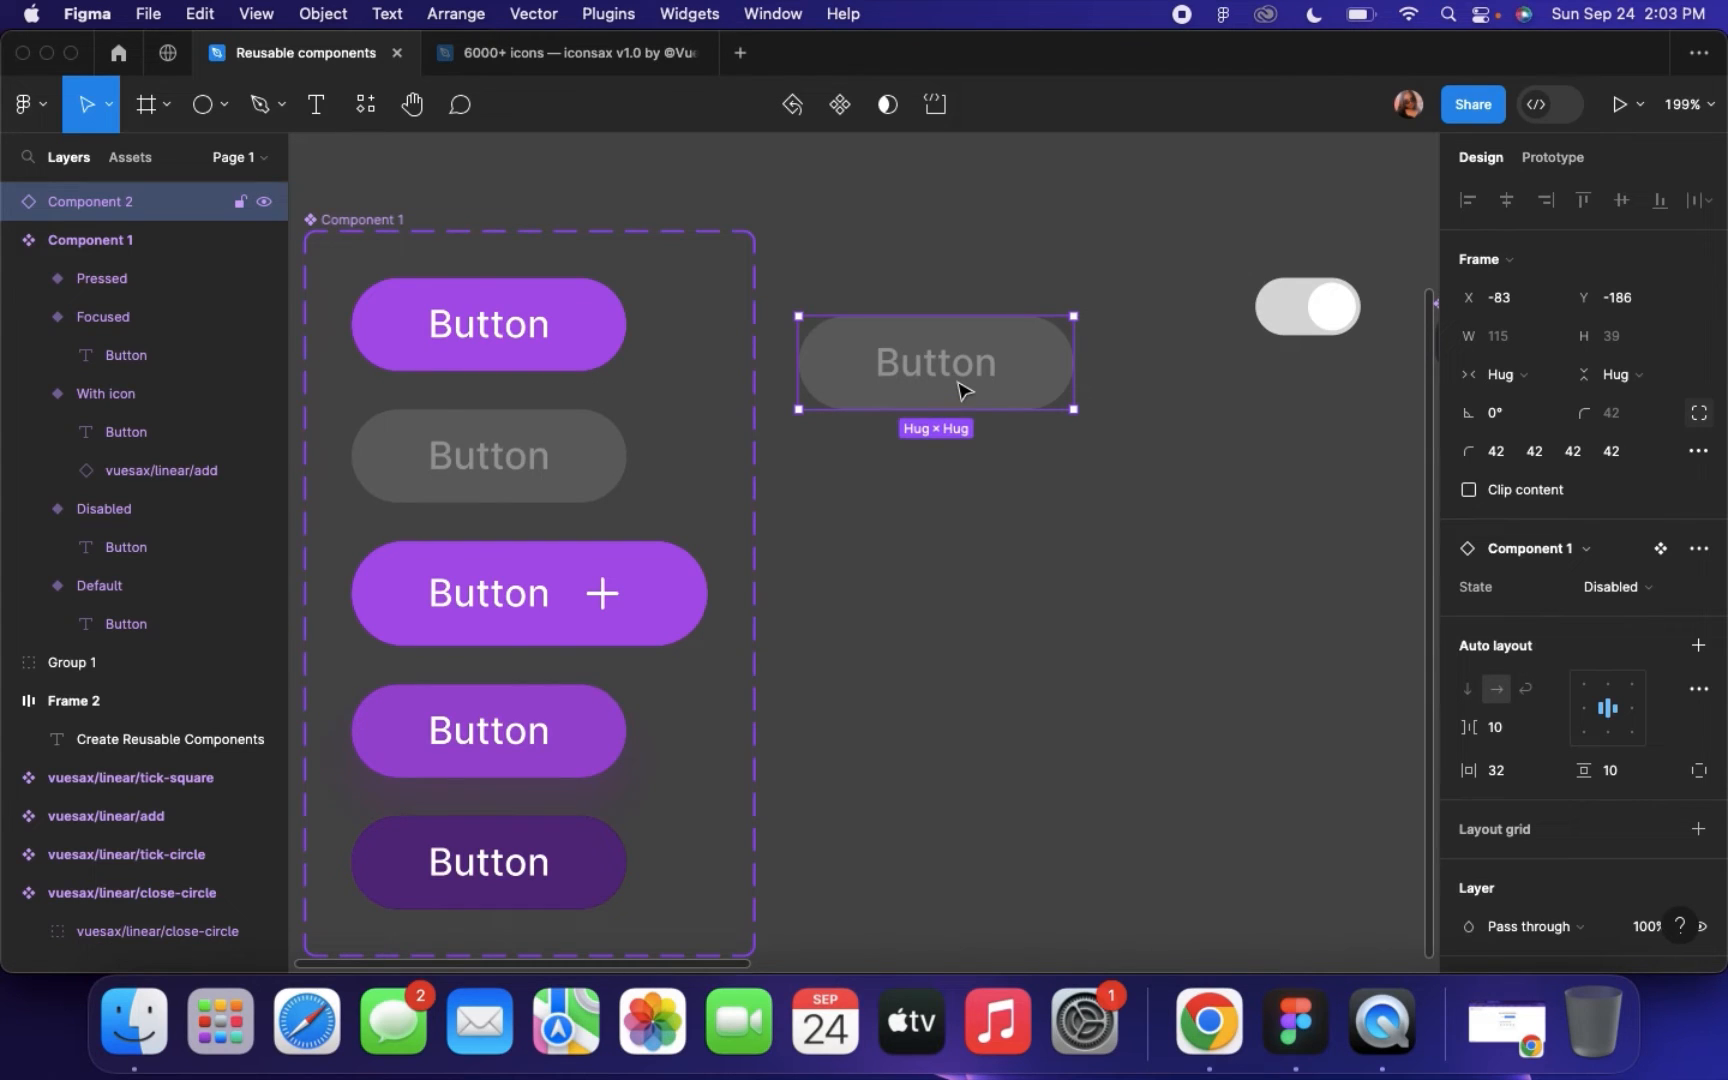
key("Delete")
Move the toggle switch group away from the icon components, closer to the button component set
scroll(1053, 417, "right", 5)
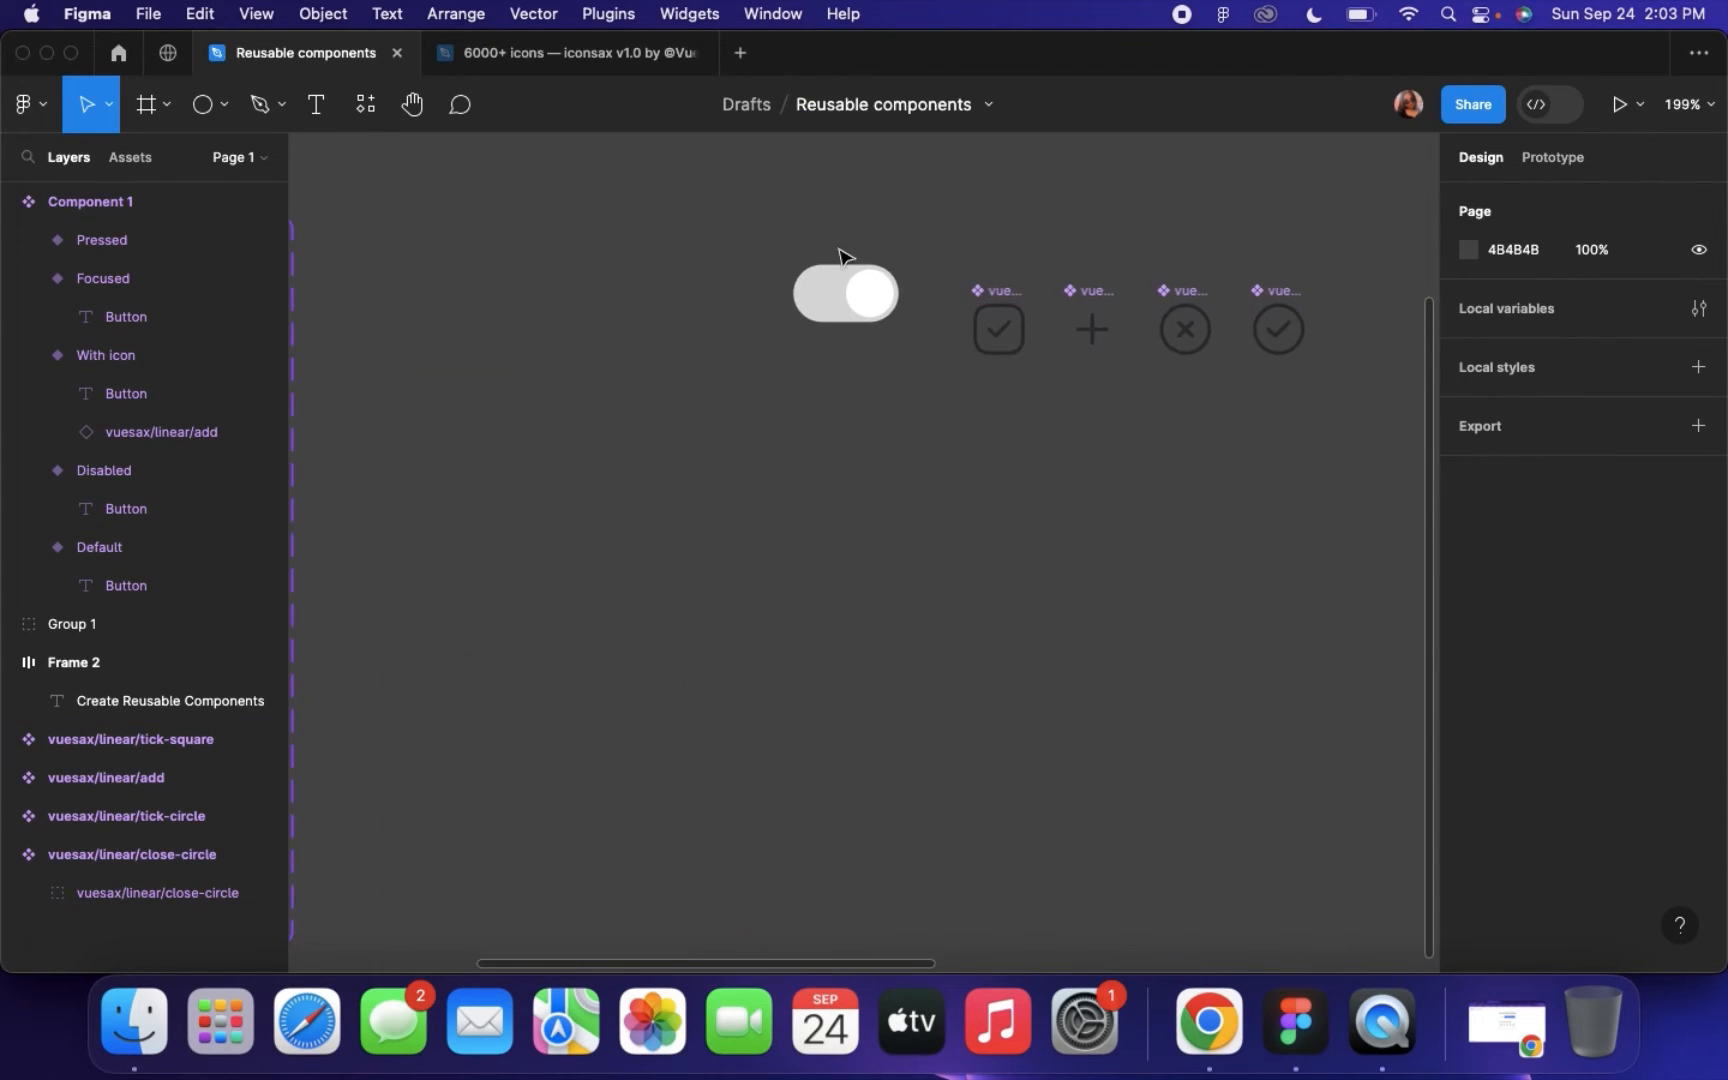
scroll(840, 256, "up", 3)
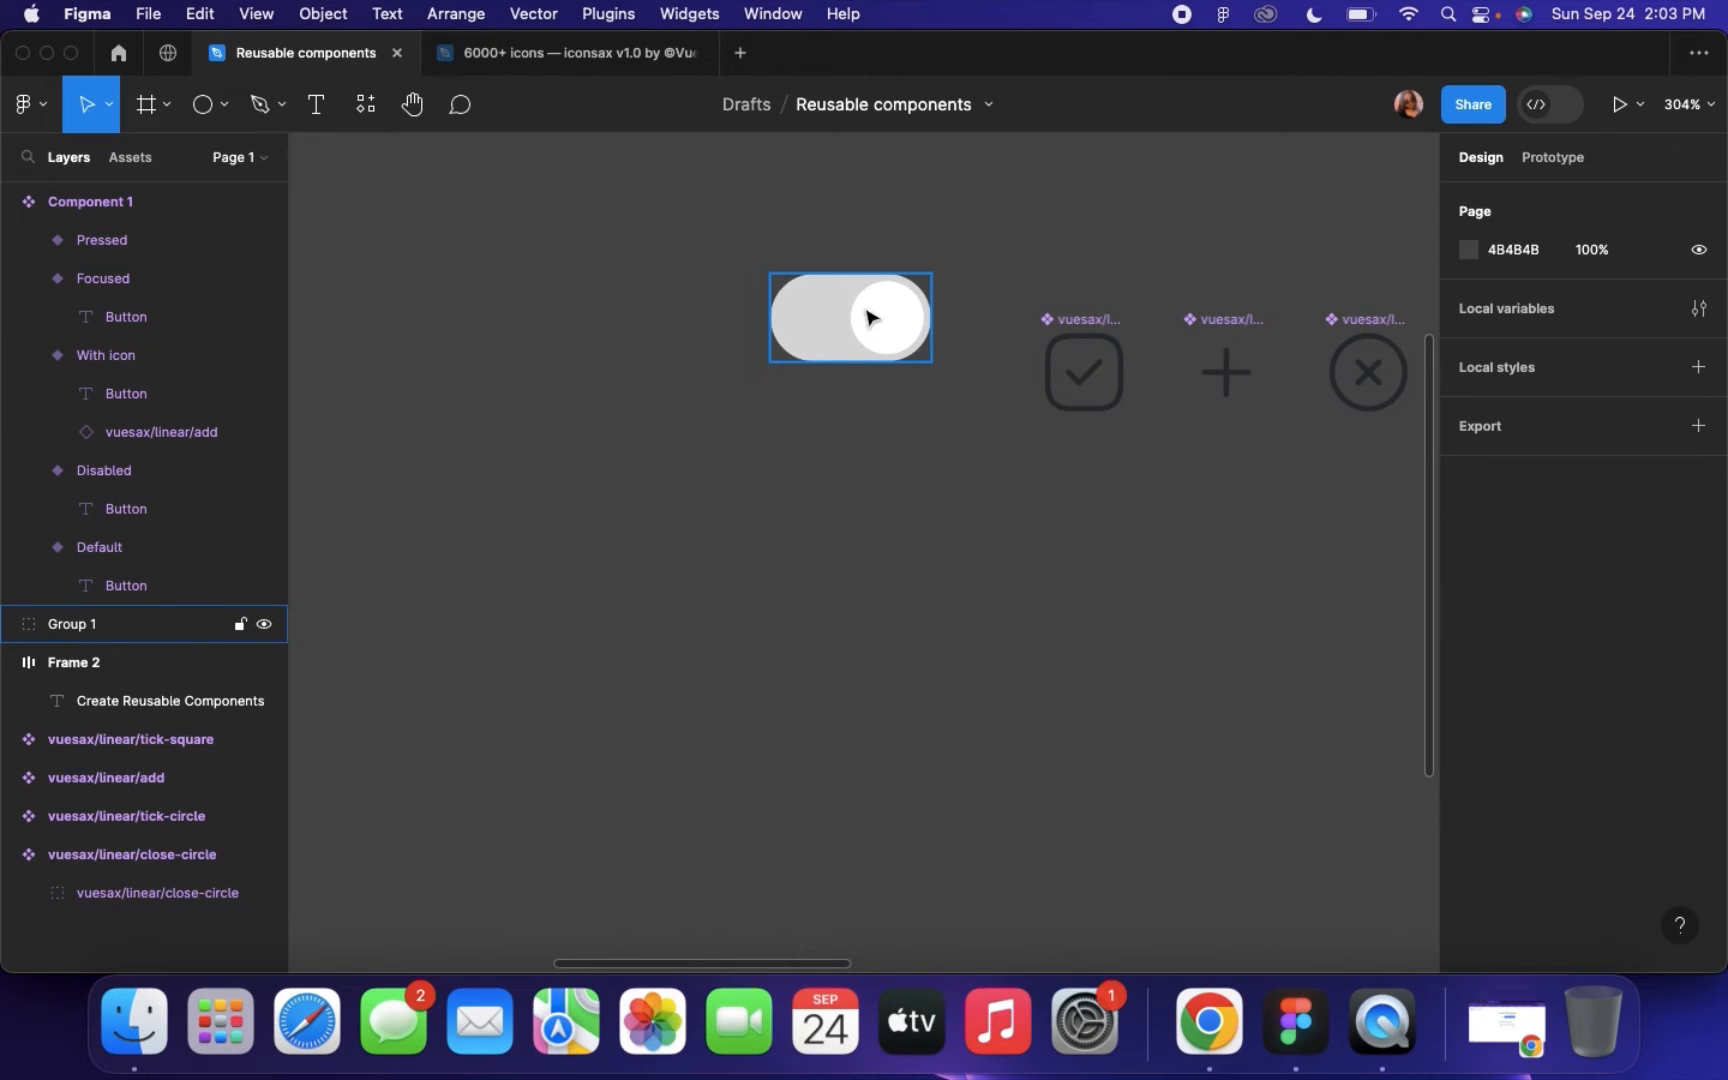
scroll(868, 318, "down", 5)
left_click(953, 312)
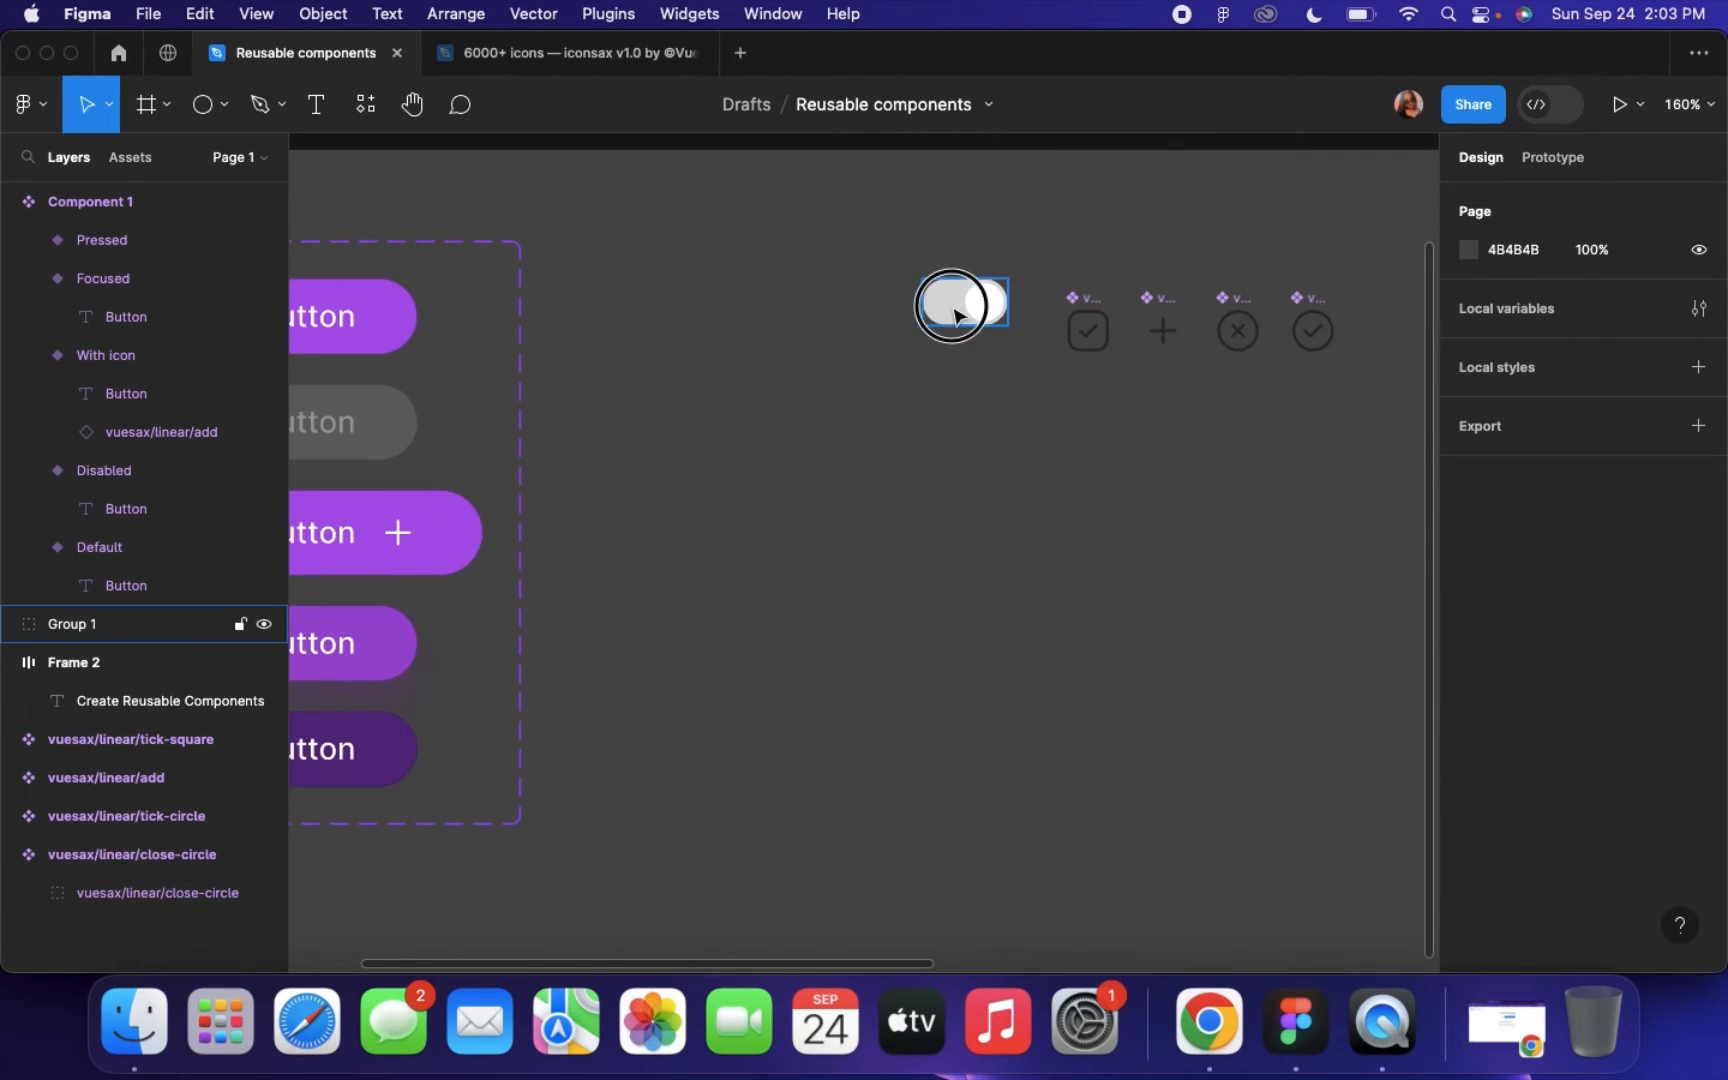
left_click_drag(955, 316, 722, 328)
scroll(722, 328, "up", 5)
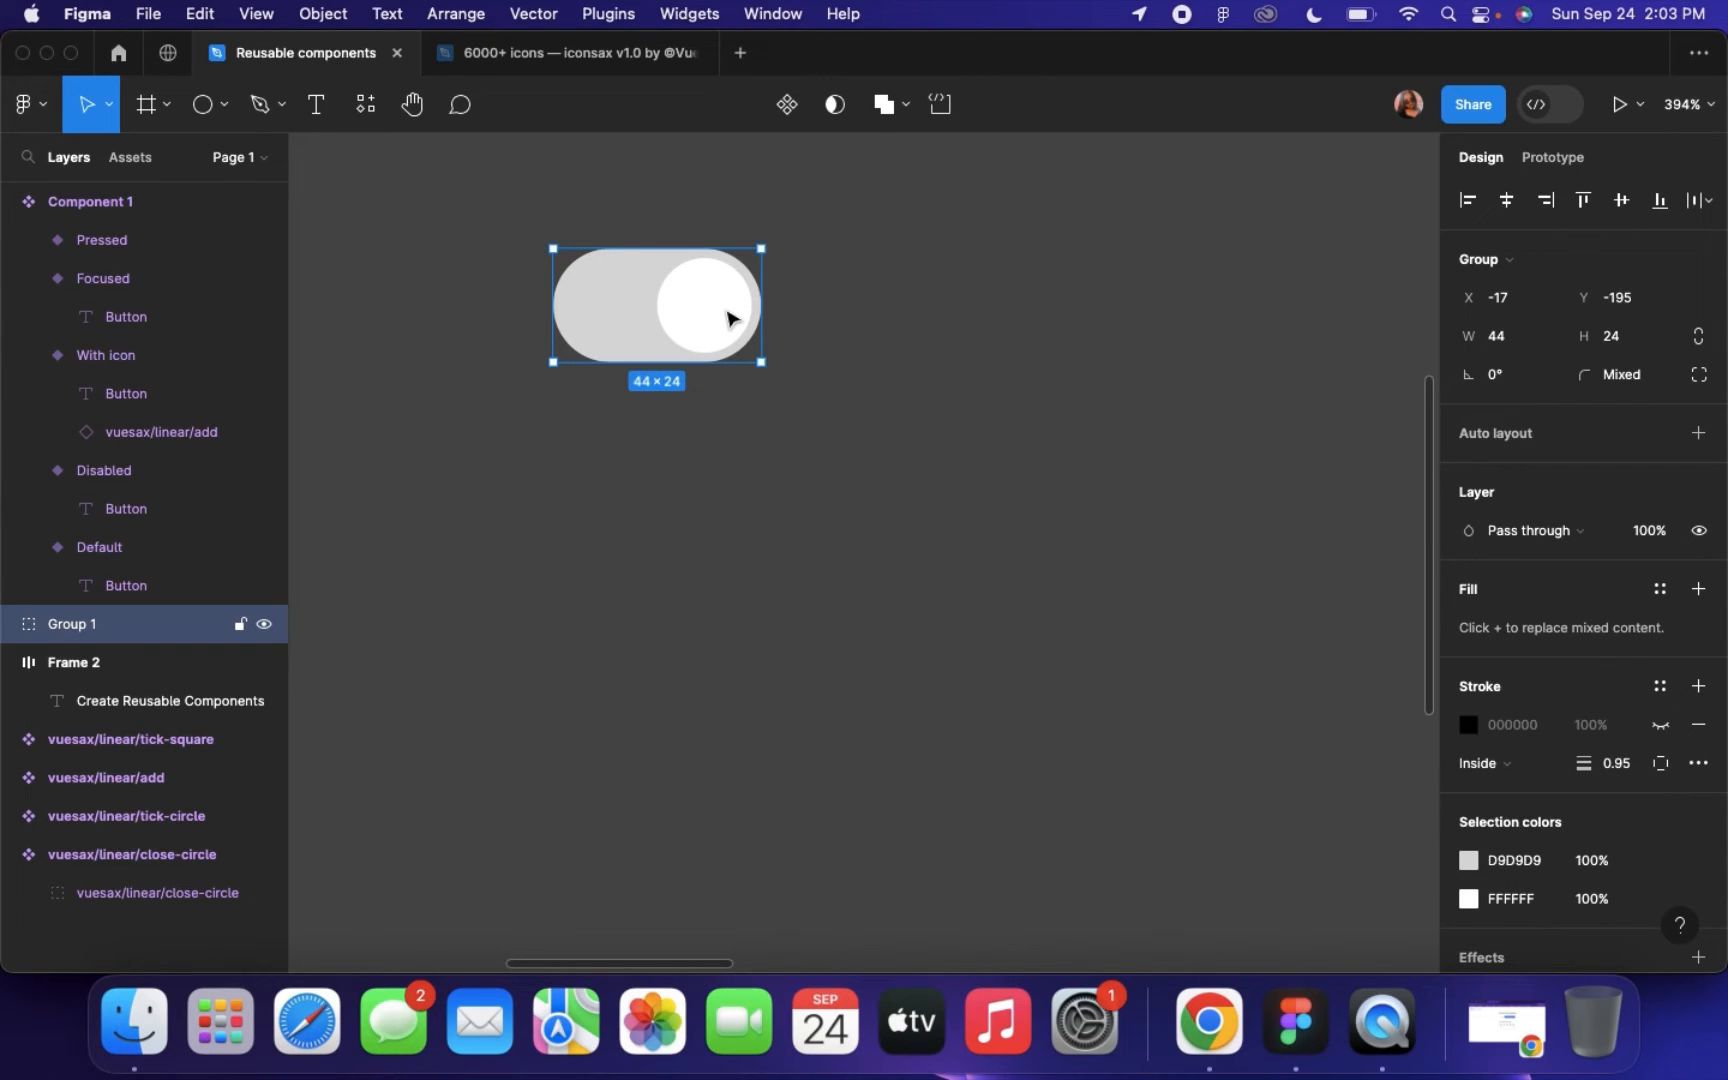
Change the fill of the toggle's track rectangle to green 60CB5E
double_click(615, 328)
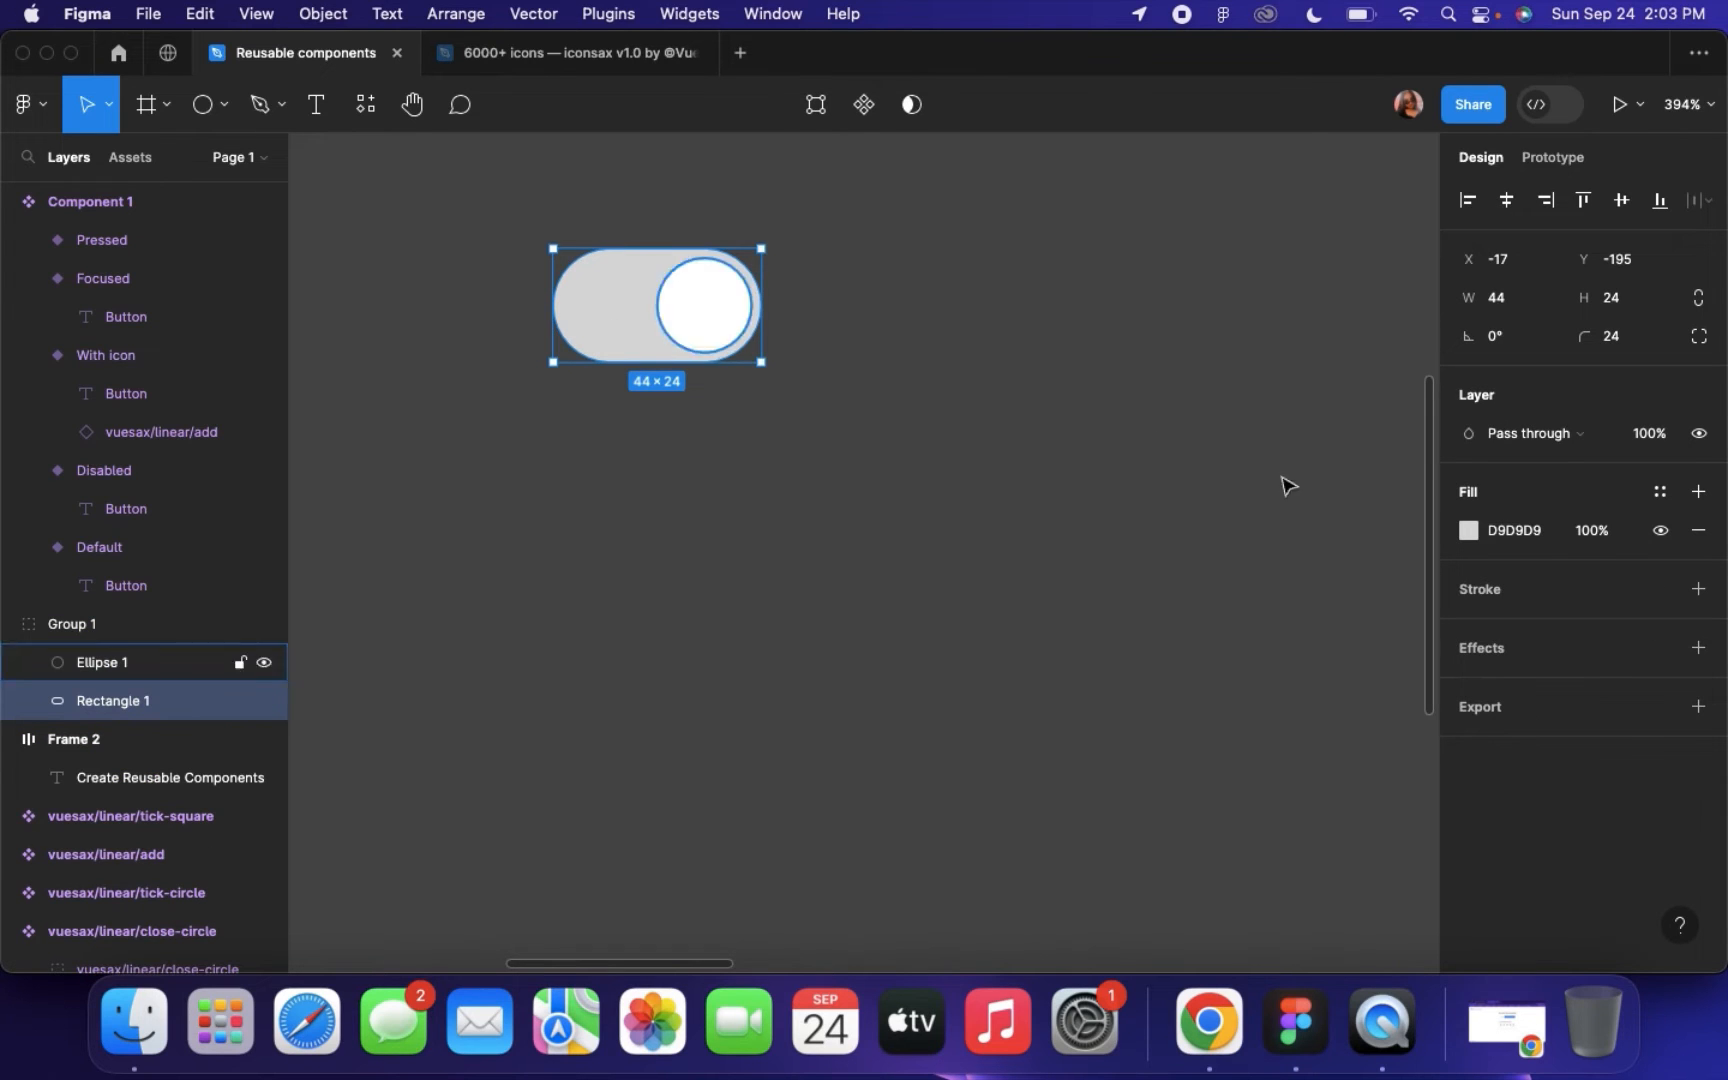
left_click(1468, 530)
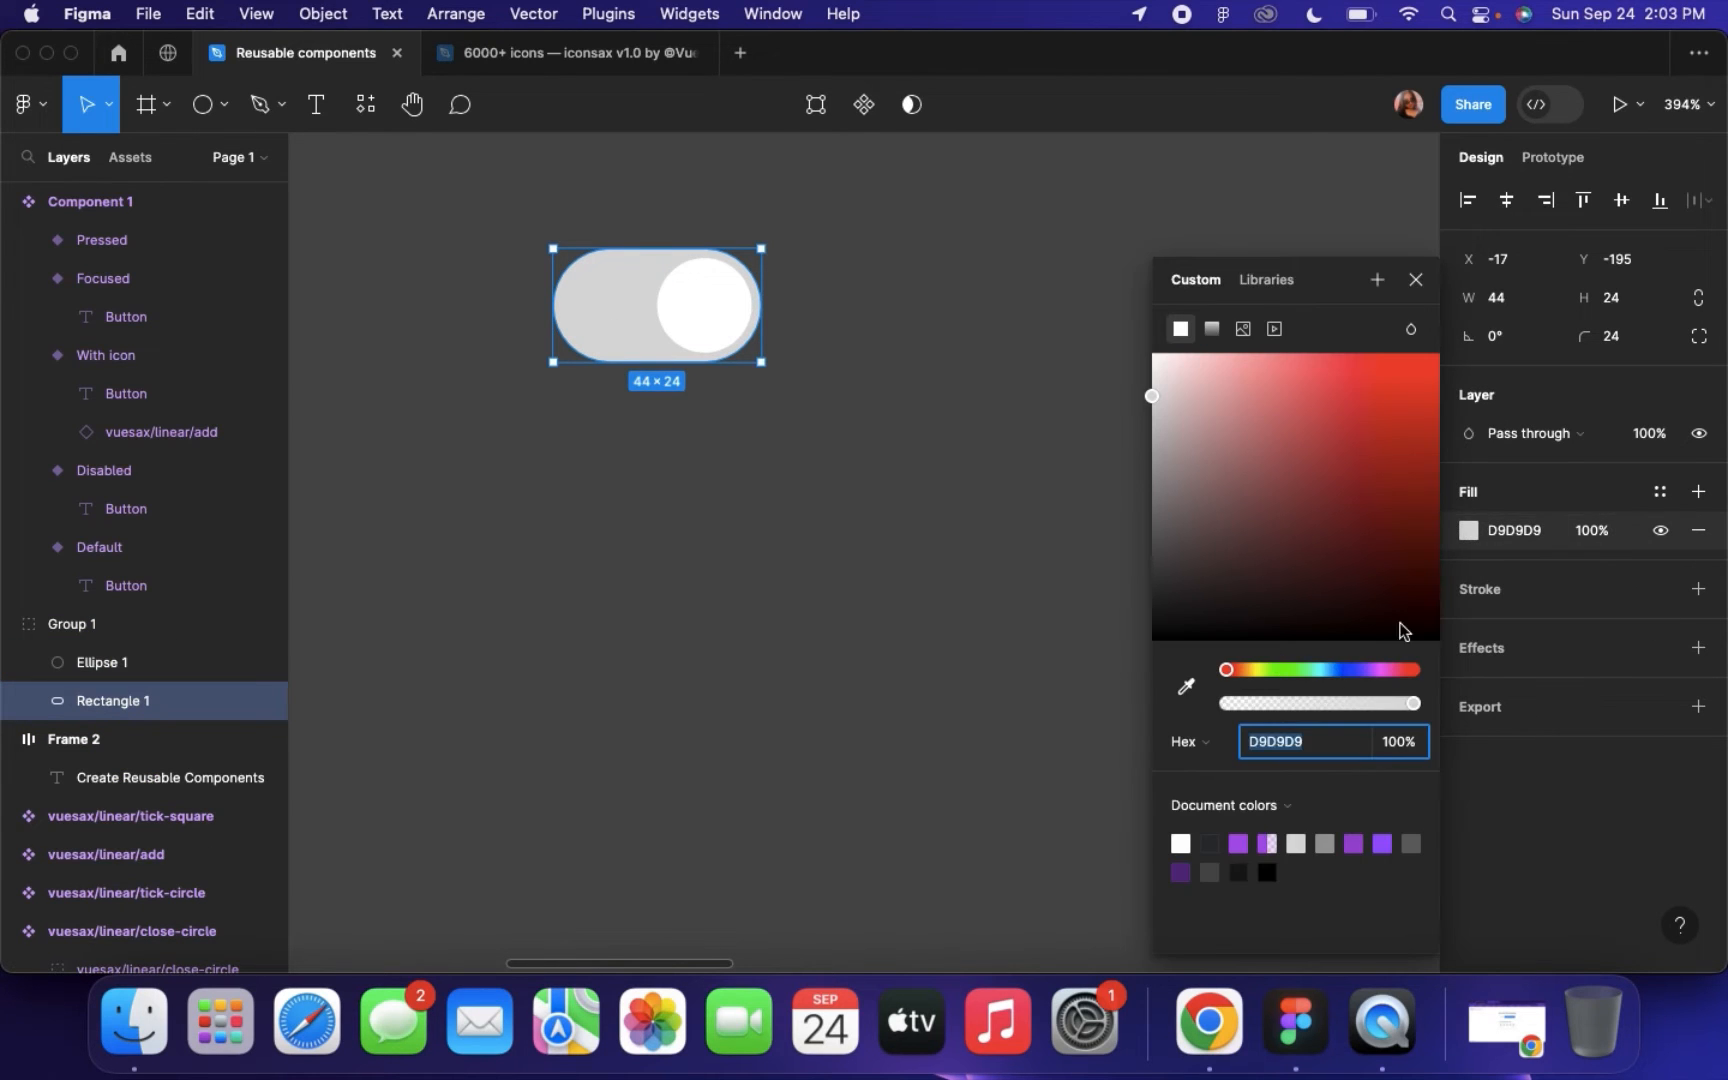
left_click(1289, 671)
left_click(1306, 413)
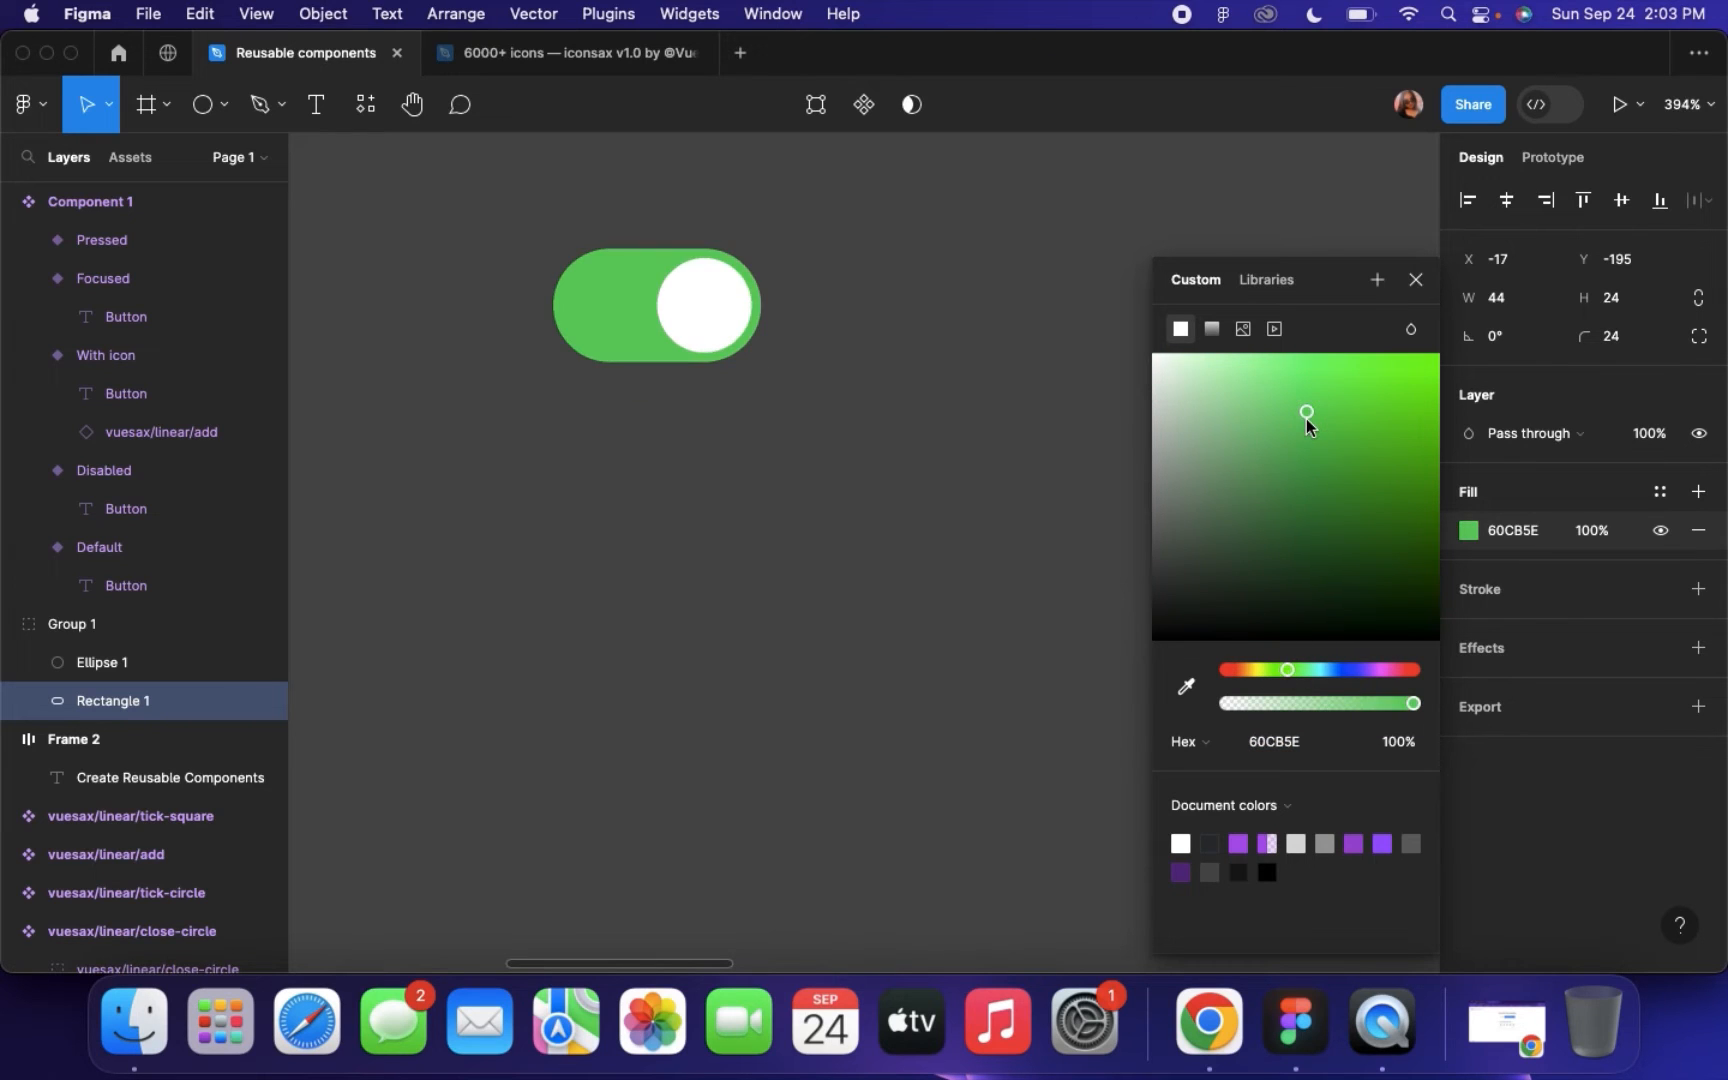
left_click(598, 532)
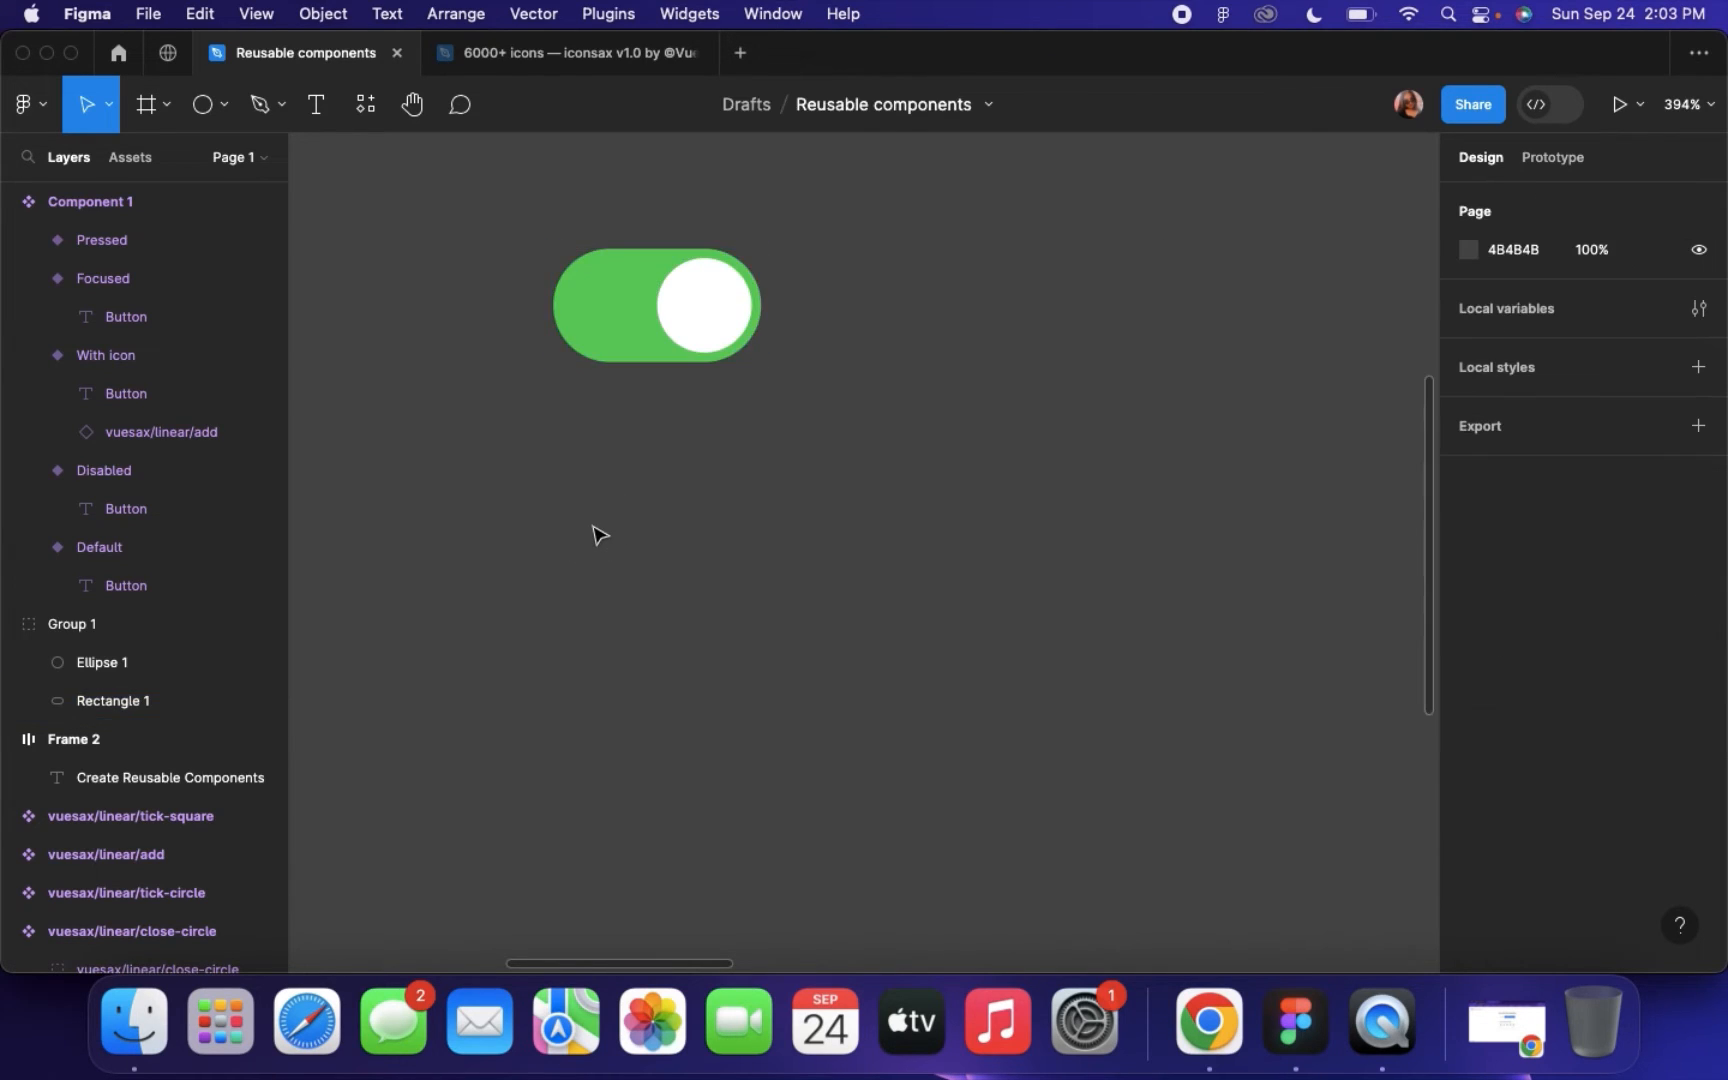
Create an instance of the tick-circle icon component and place it over the toggle's white knob
scroll(598, 532, "down", 2)
scroll(1268, 430, "right", 5)
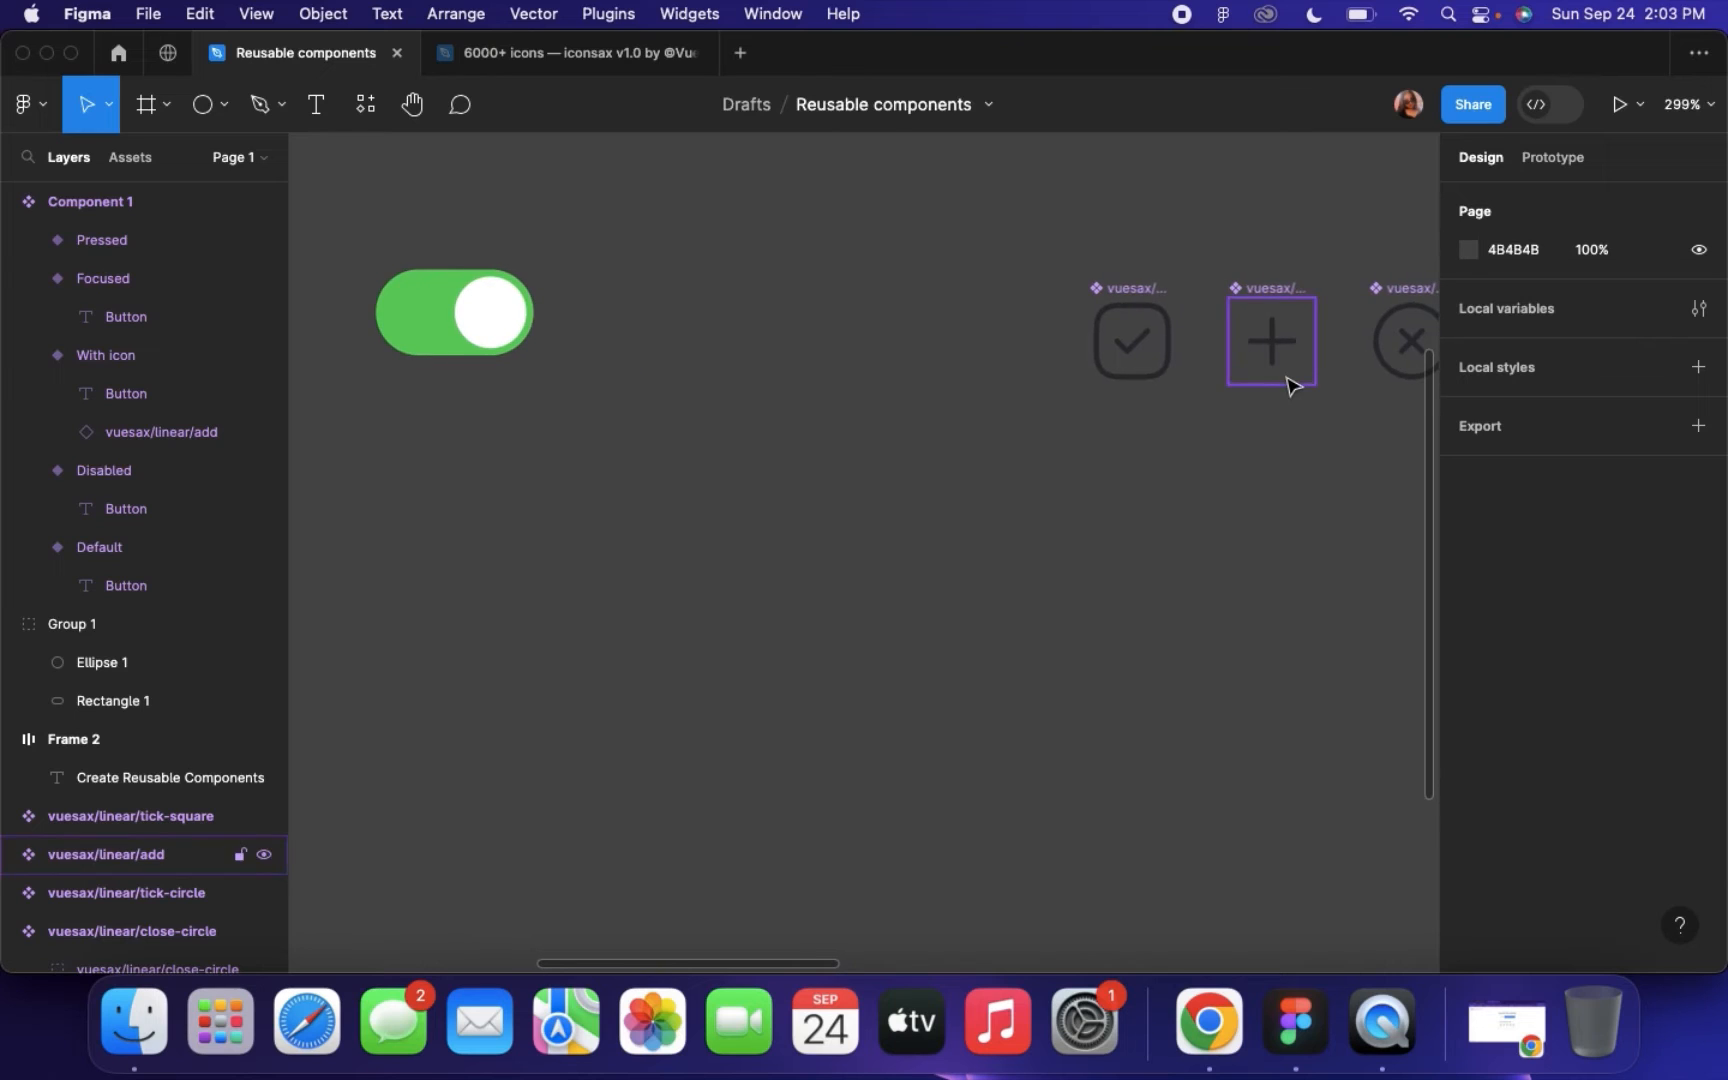
left_click(1418, 273)
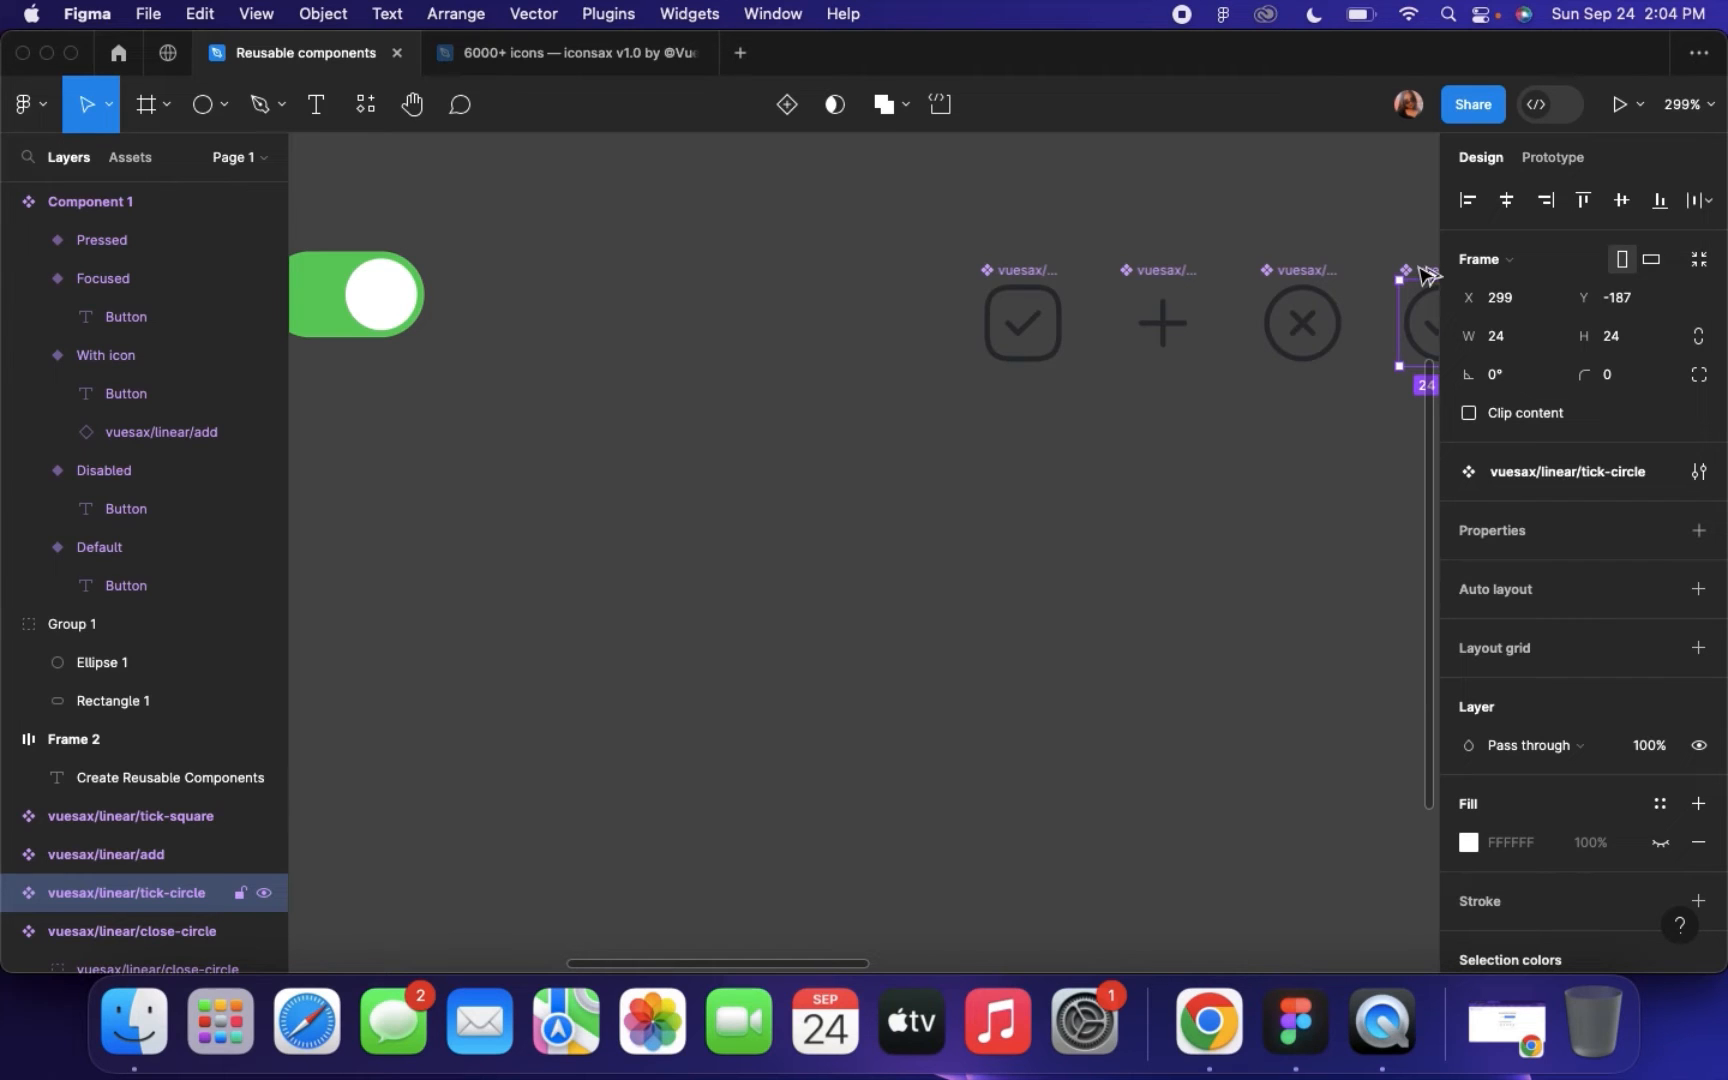
left_click_drag(1420, 273, 605, 482)
scroll(613, 484, "up", 3)
scroll(607, 482, "up", 1)
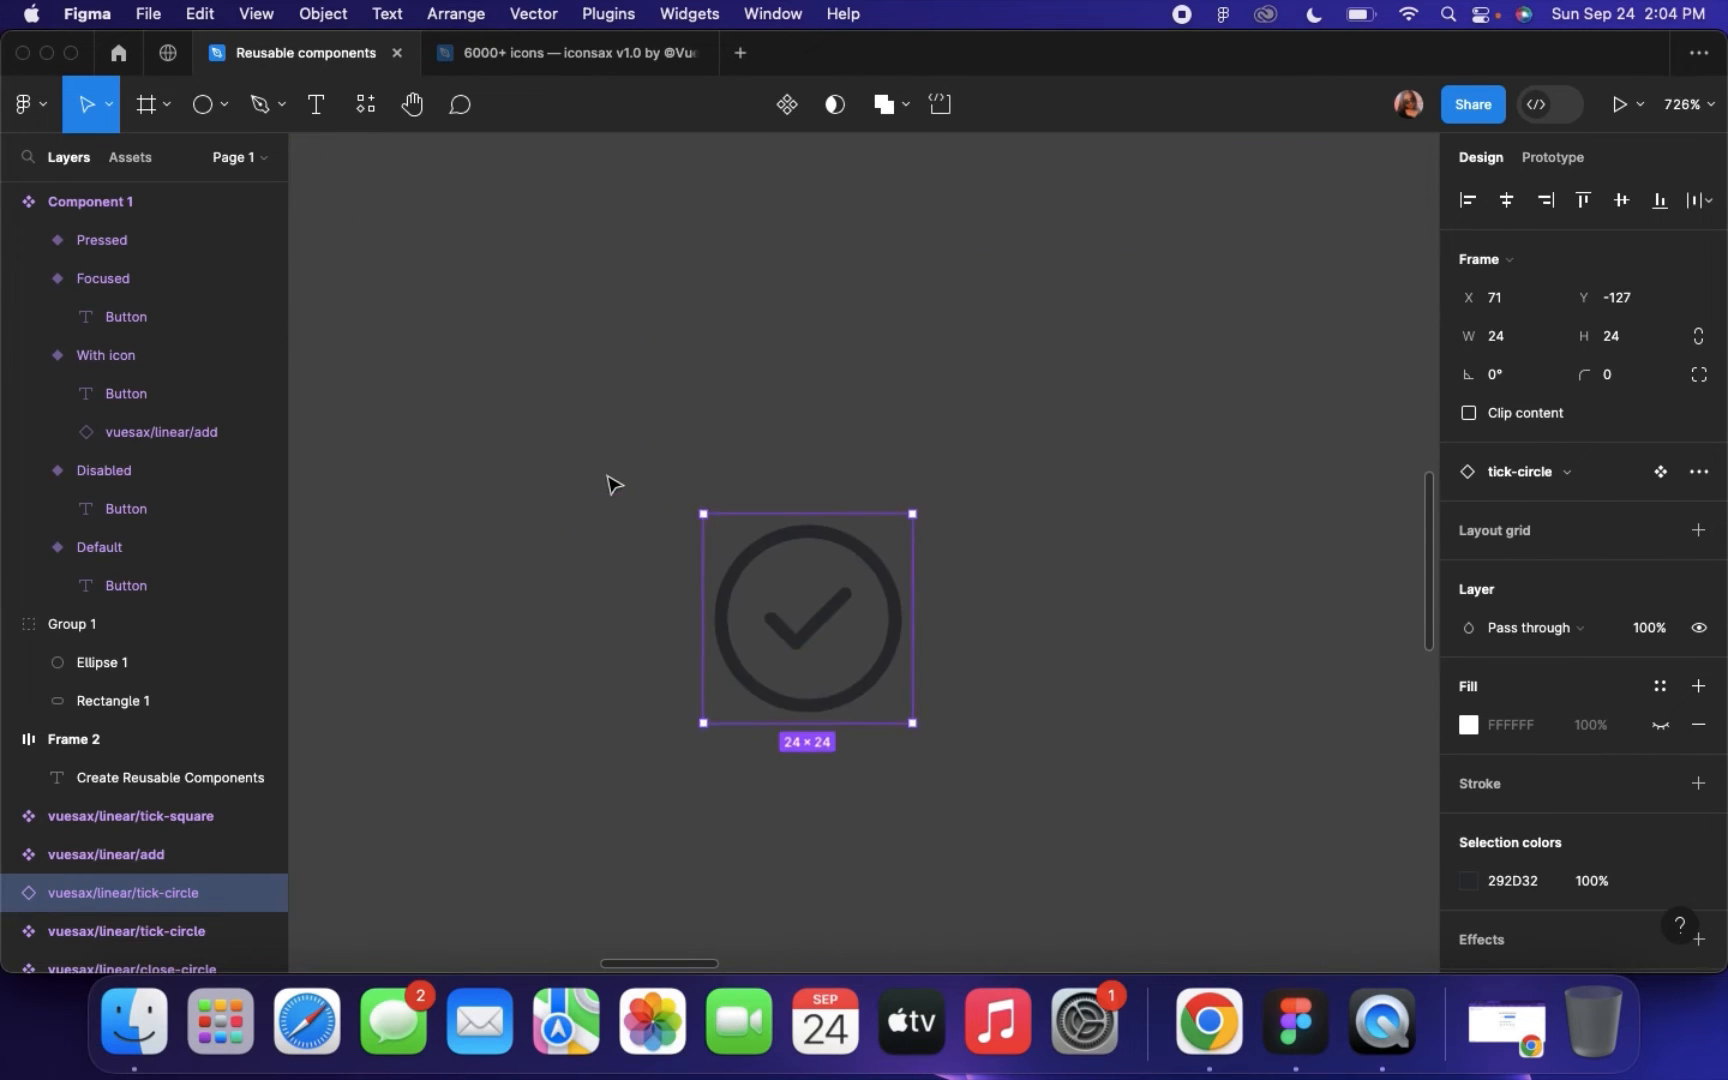
scroll(605, 480, "down", 5)
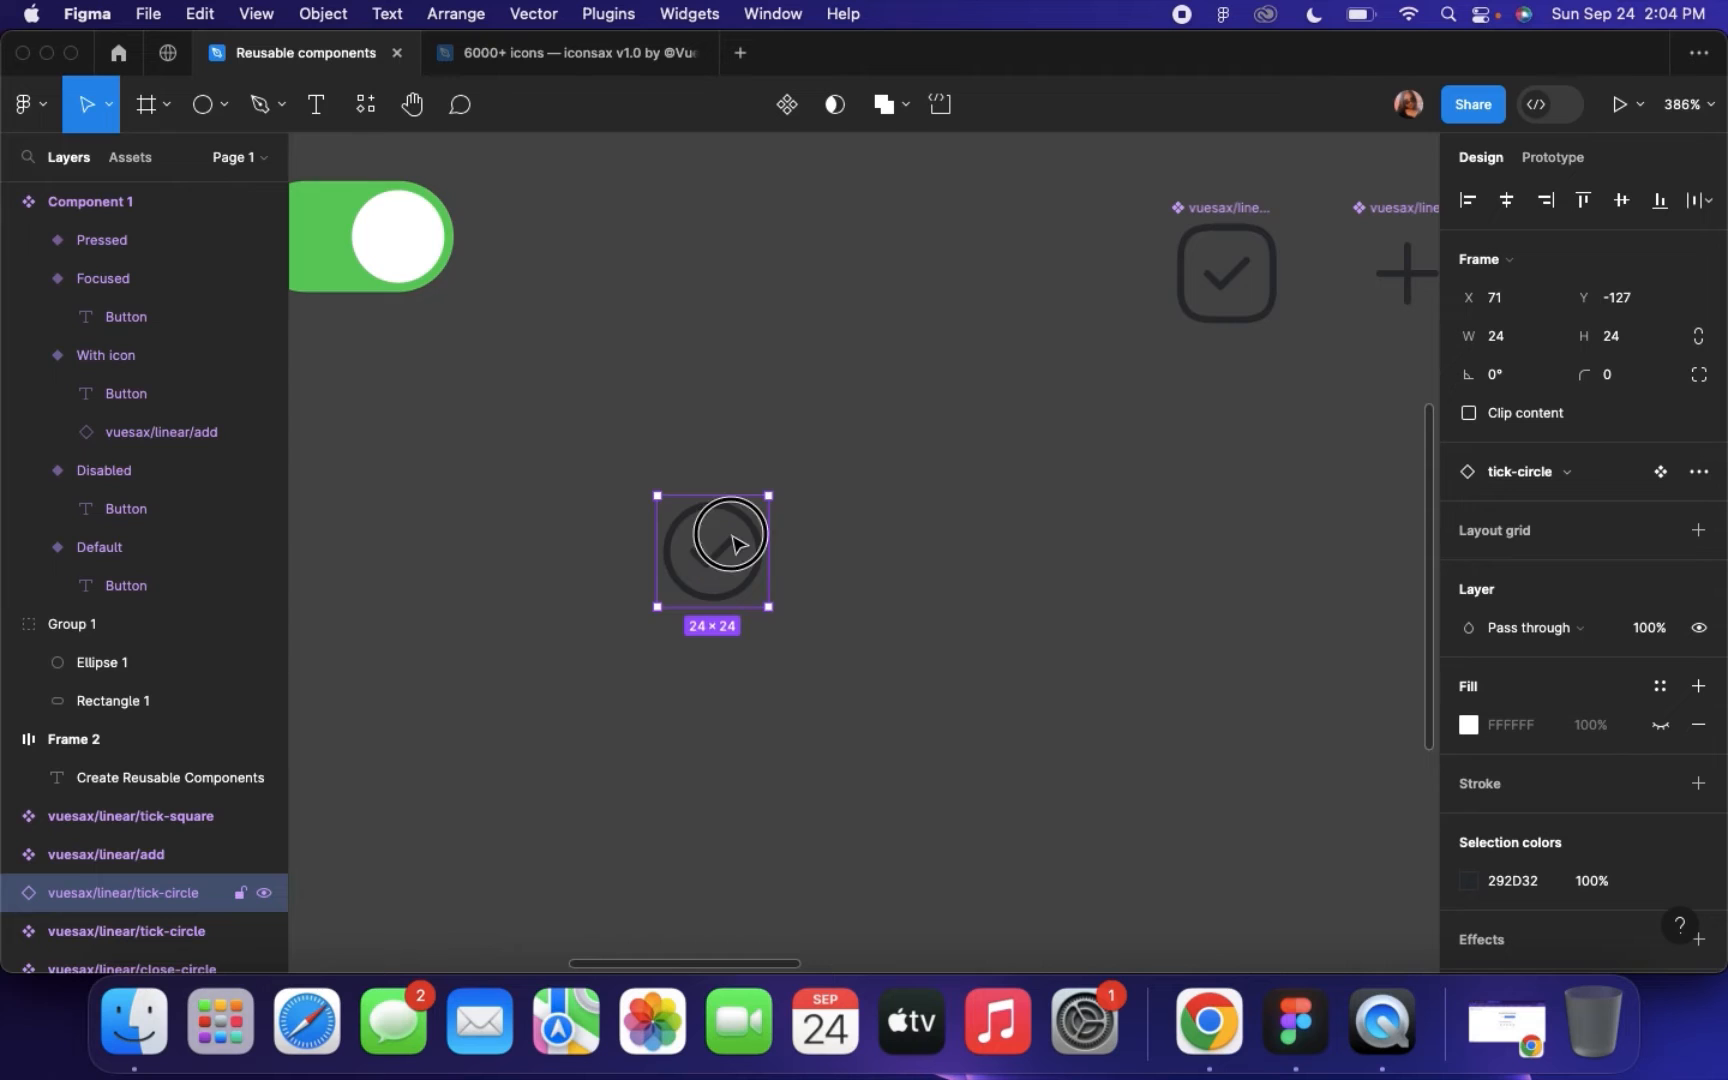
left_click_drag(722, 535, 418, 231)
left_click(418, 231)
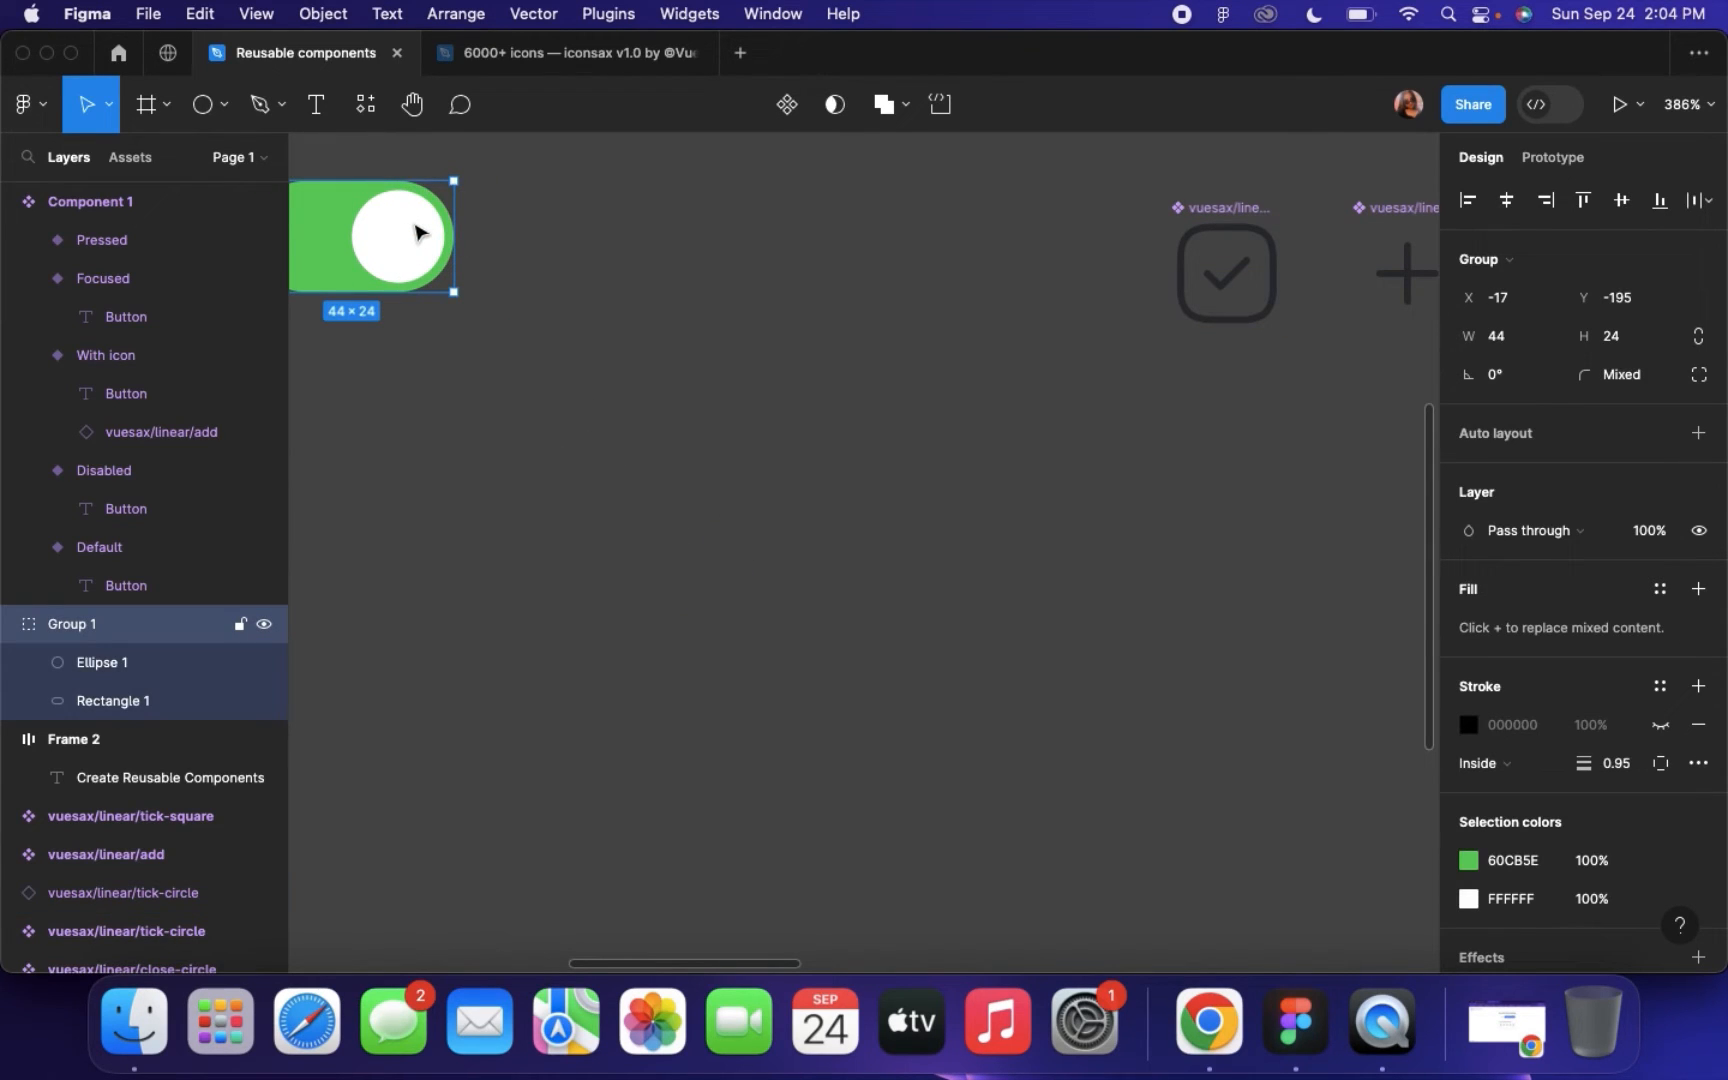
Move the toggle group down to uncover the tick-circle instance
left_click(629, 415)
scroll(600, 360, "up", 2)
scroll(600, 360, "left", 5)
left_click_drag(572, 325, 586, 437)
Resize the tick-circle instance to 18 × 18
left_click(644, 307)
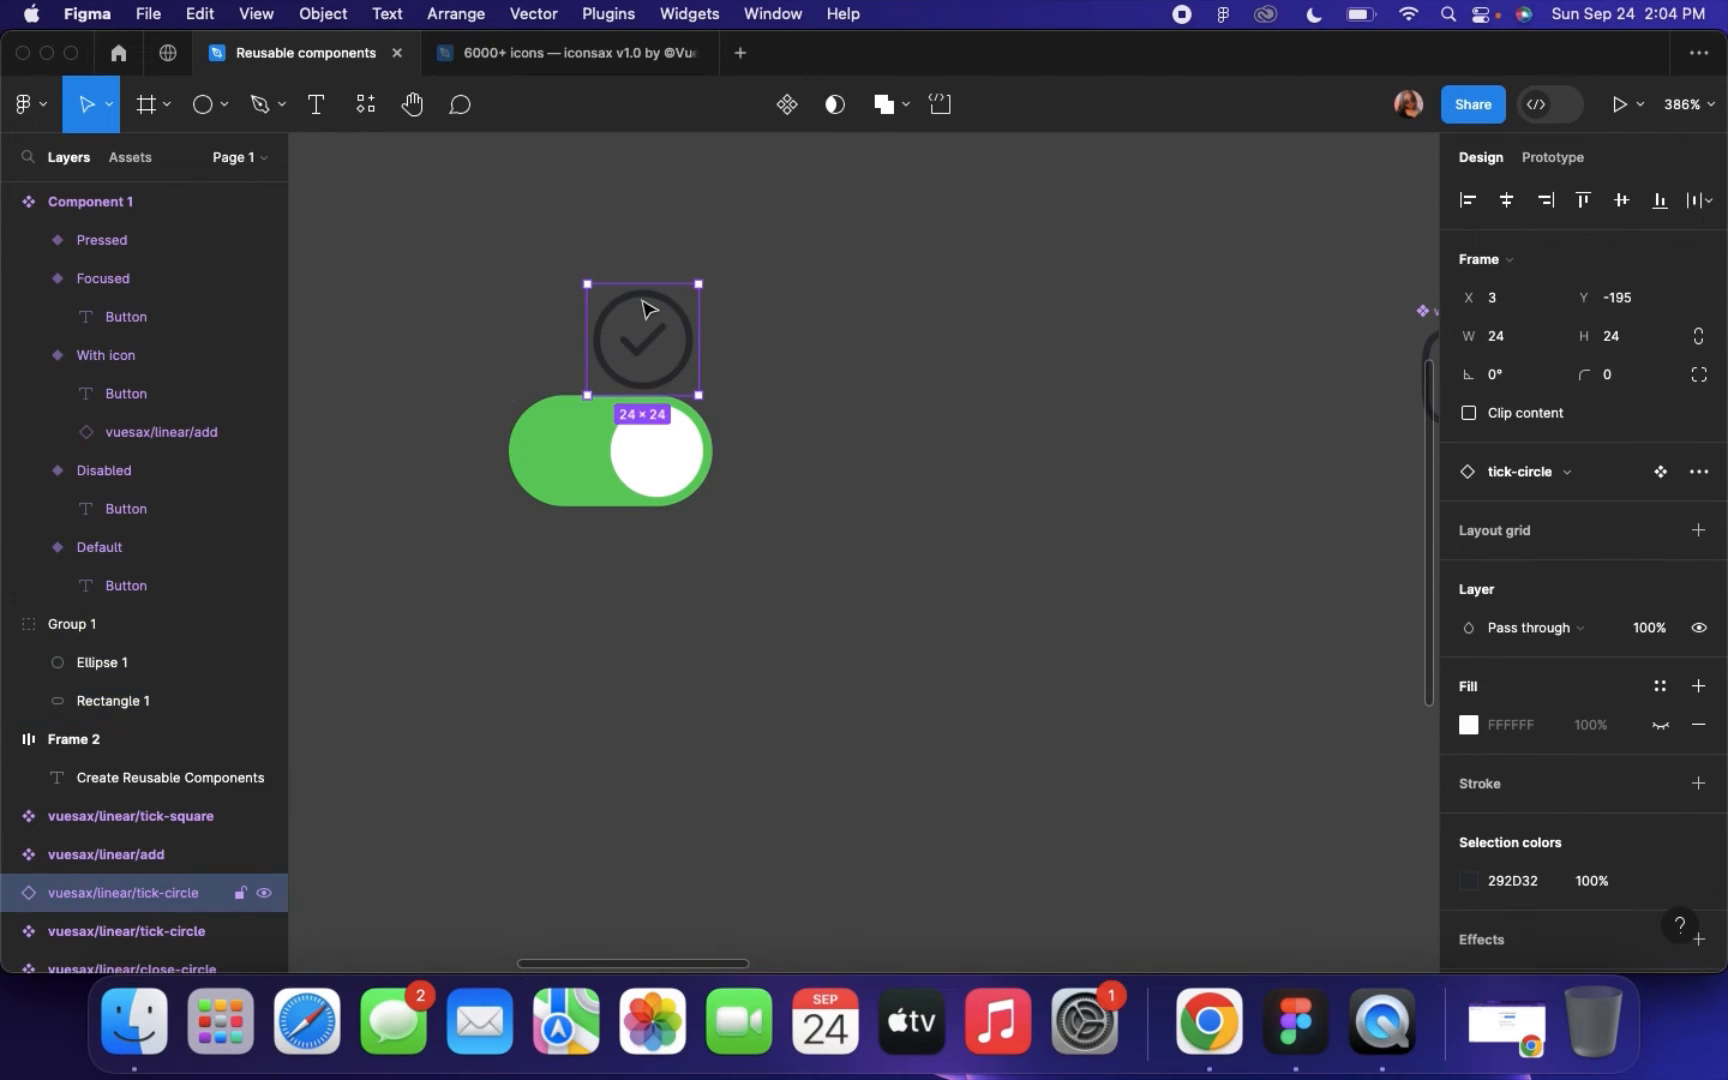
left_click(1512, 343)
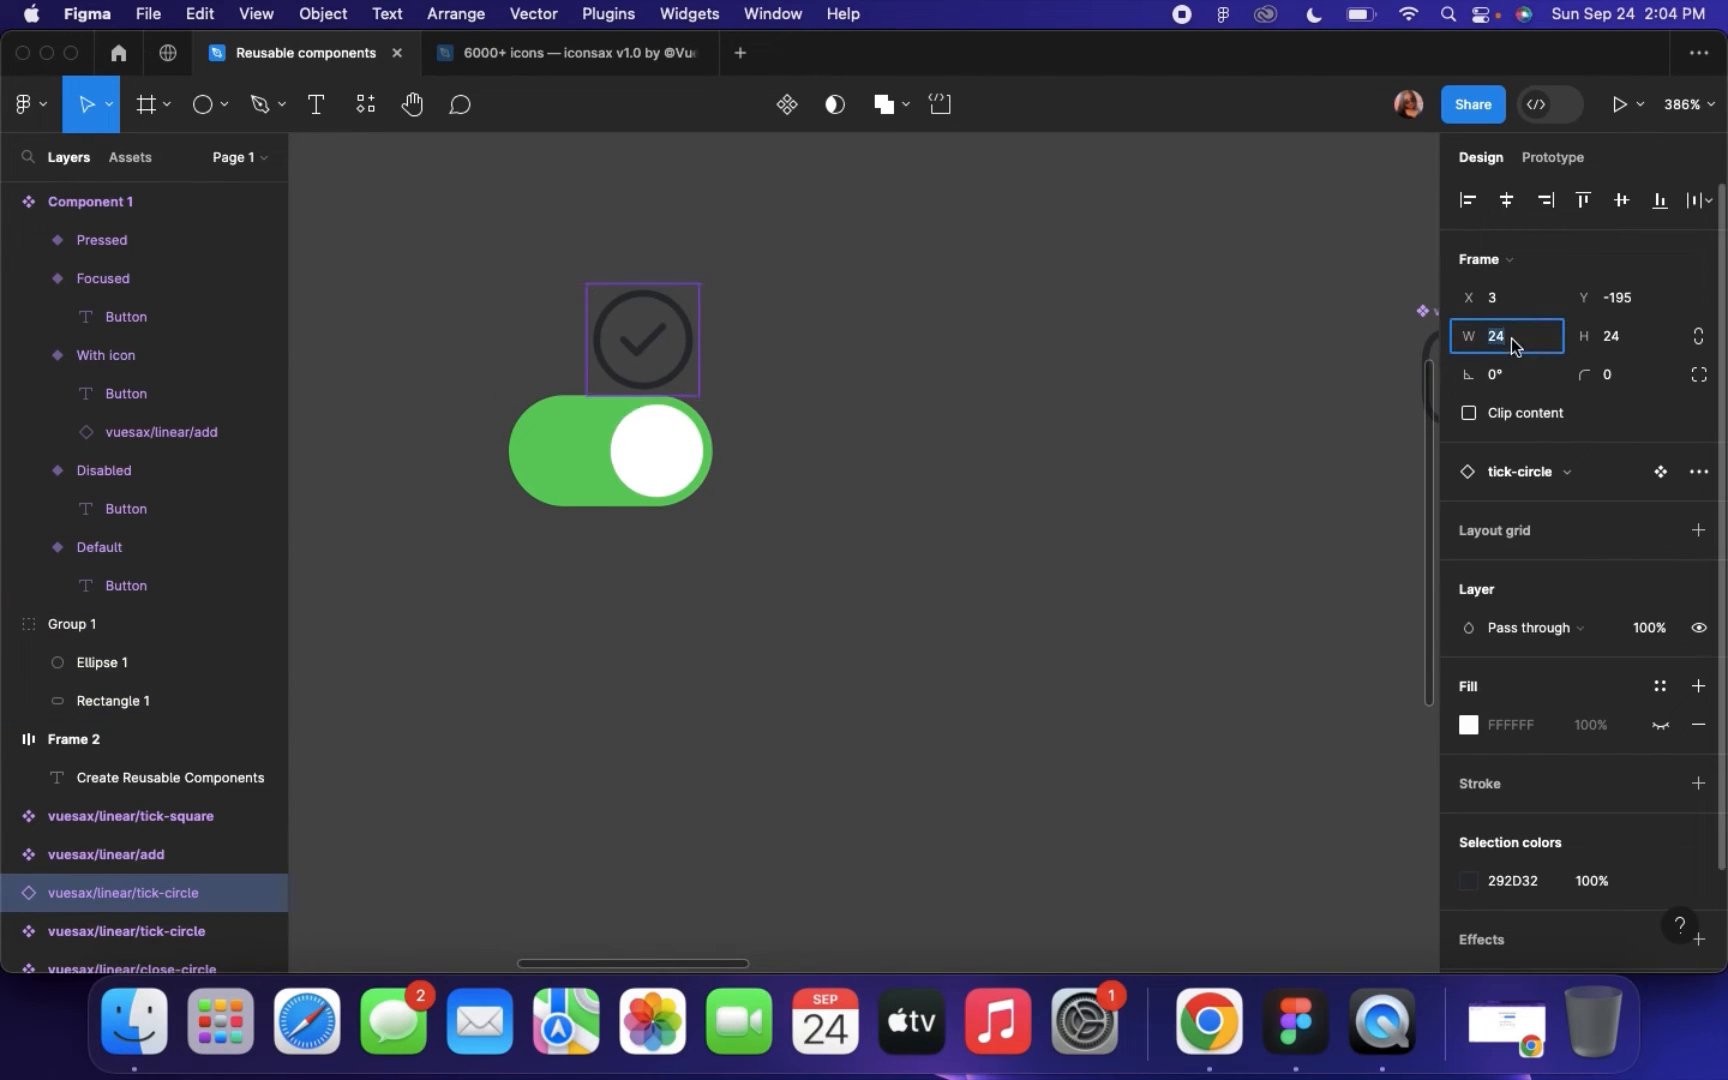
type("18")
left_click(1622, 337)
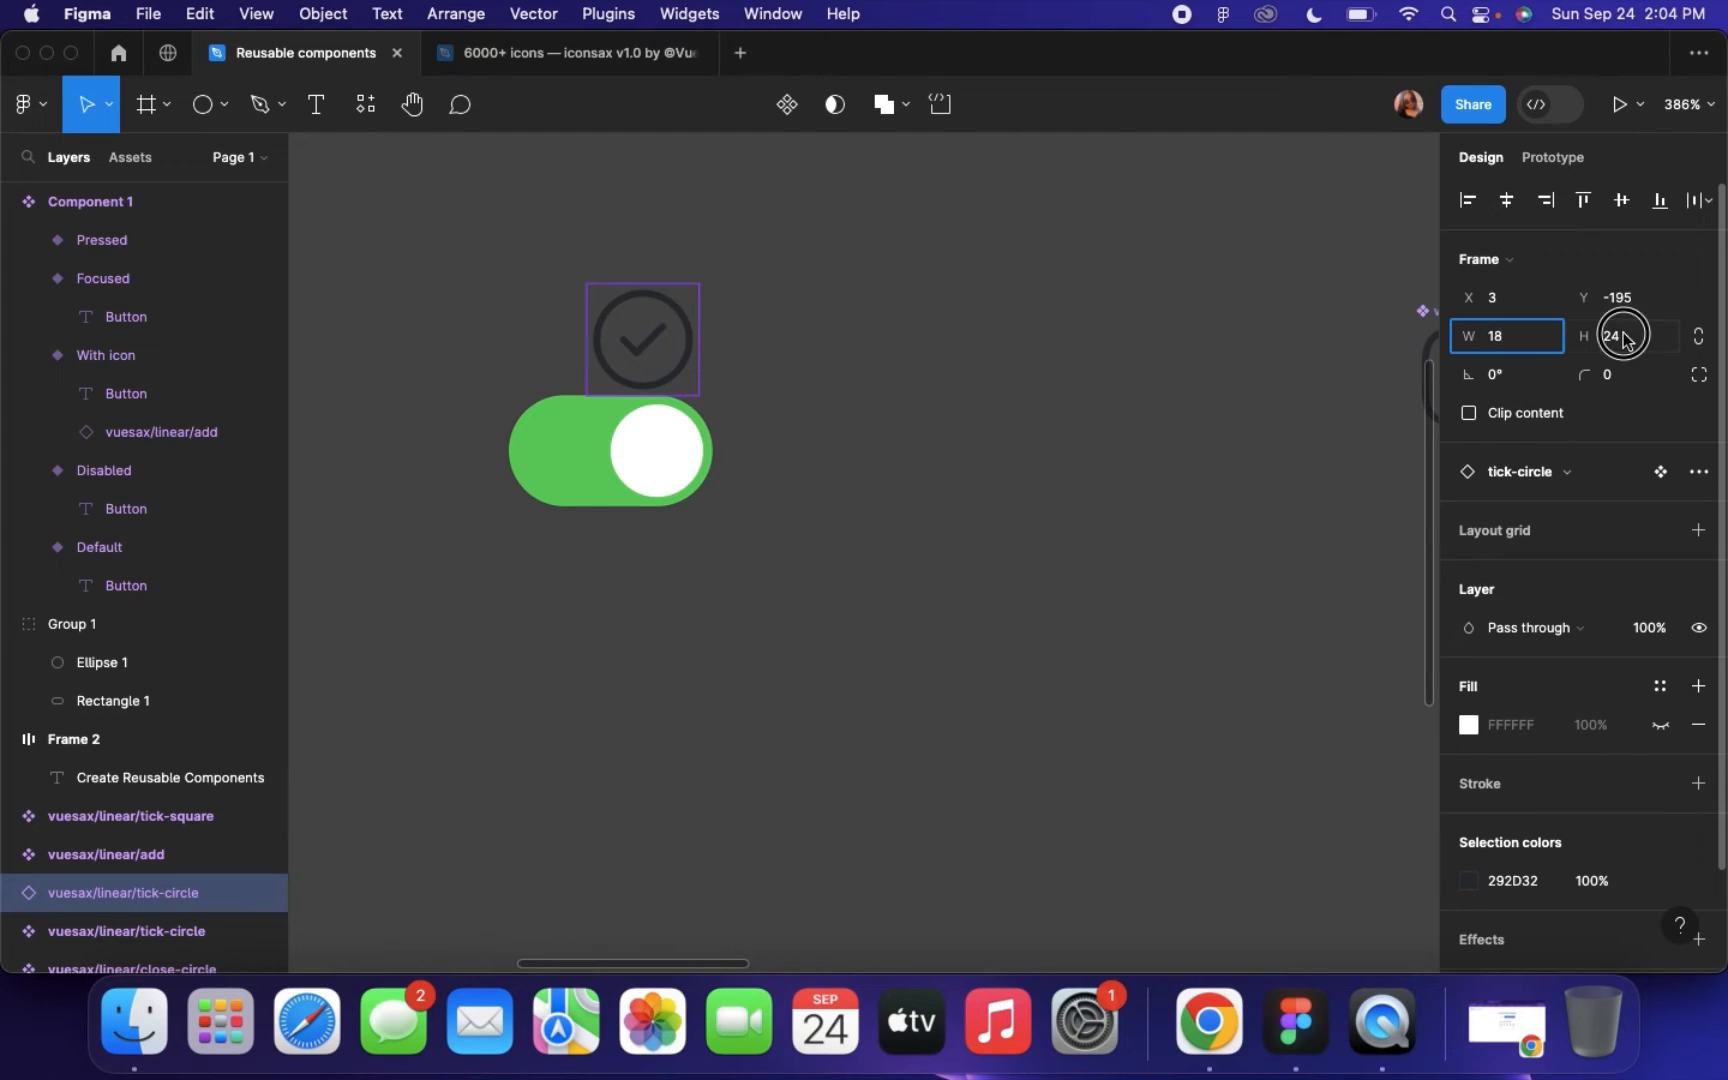
type("18")
key("Return")
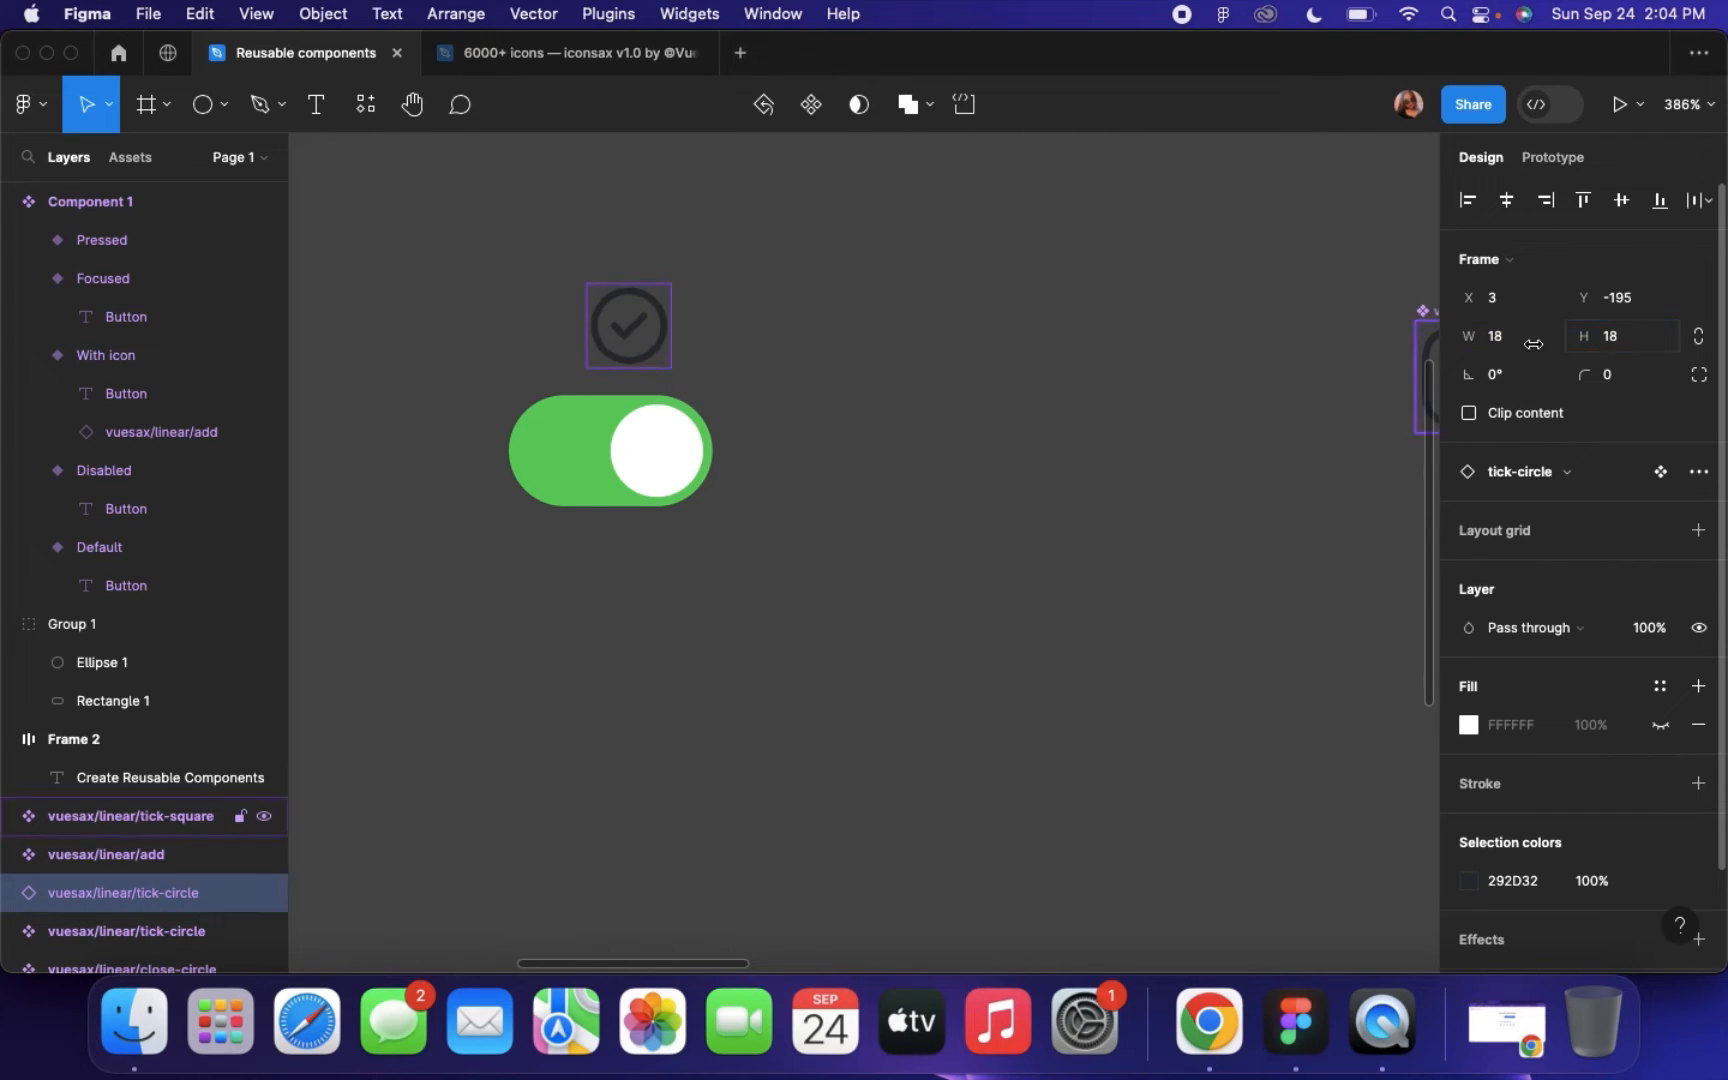
Bring the tick-circle instance to the front of the layer order and position it on the toggle's white knob
left_click_drag(629, 318, 660, 369)
left_click(673, 452)
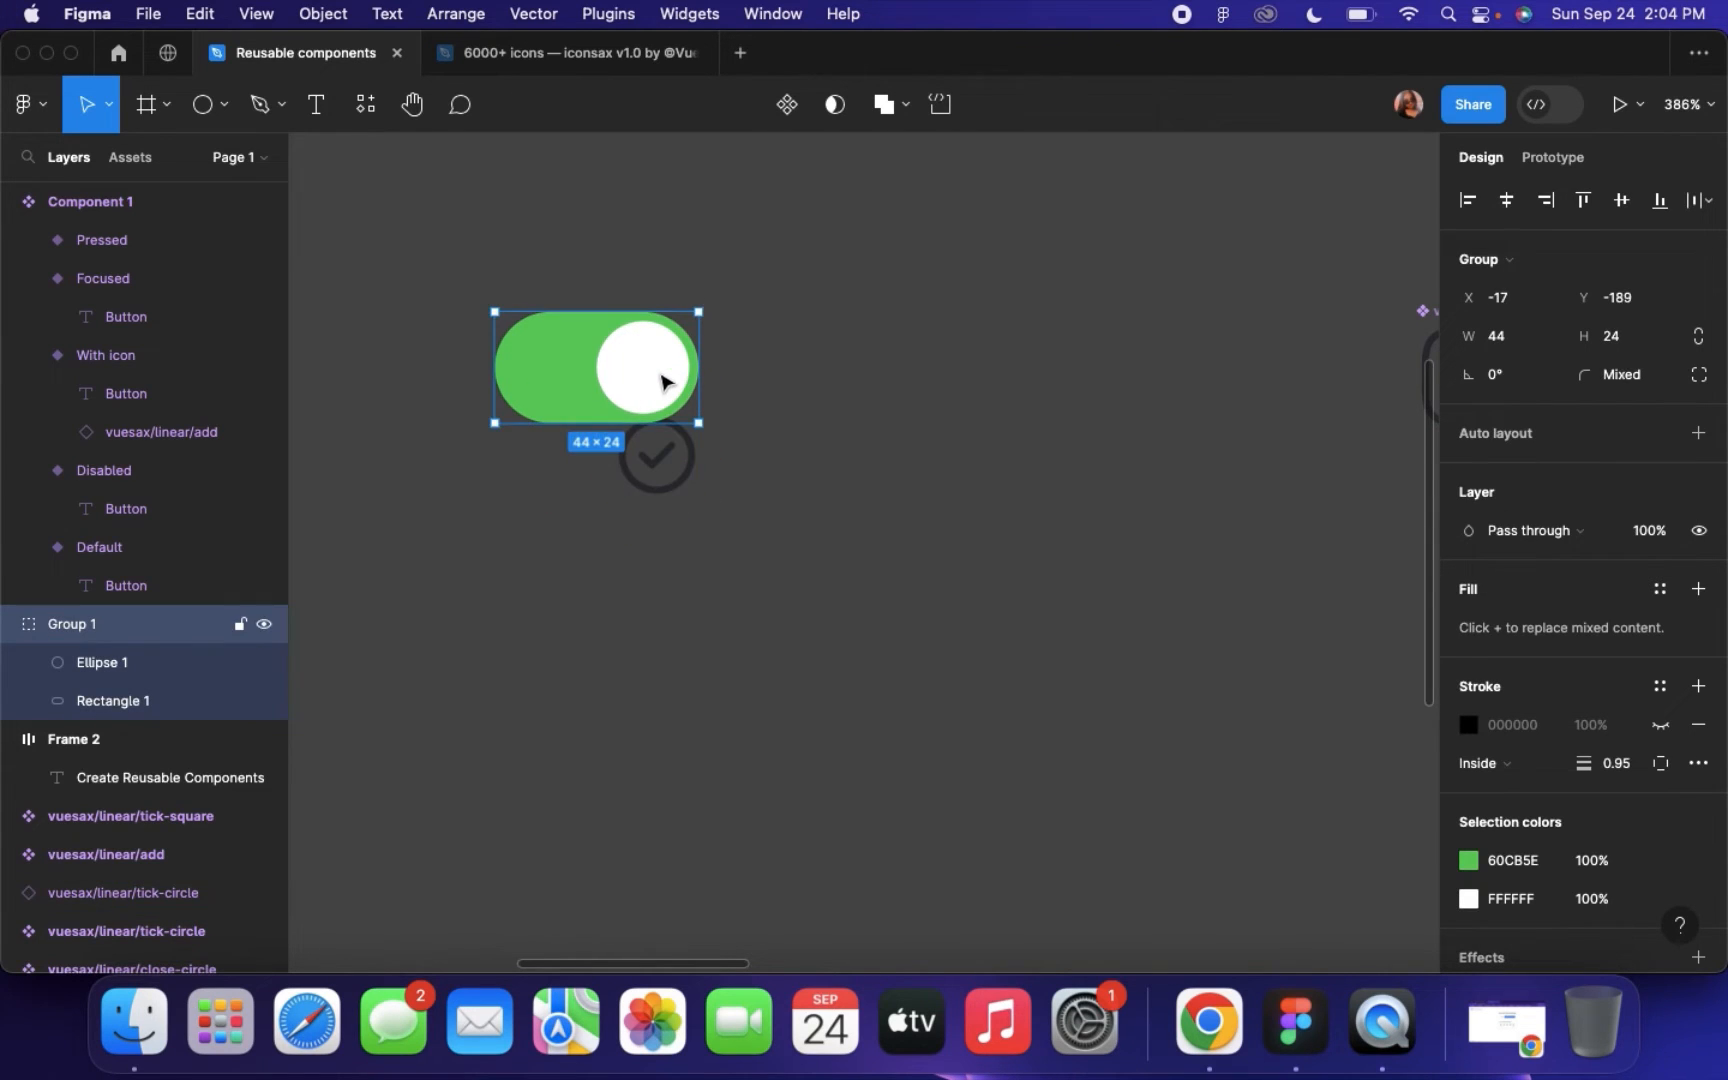
left_click(652, 474)
right_click(652, 474)
left_click(714, 342)
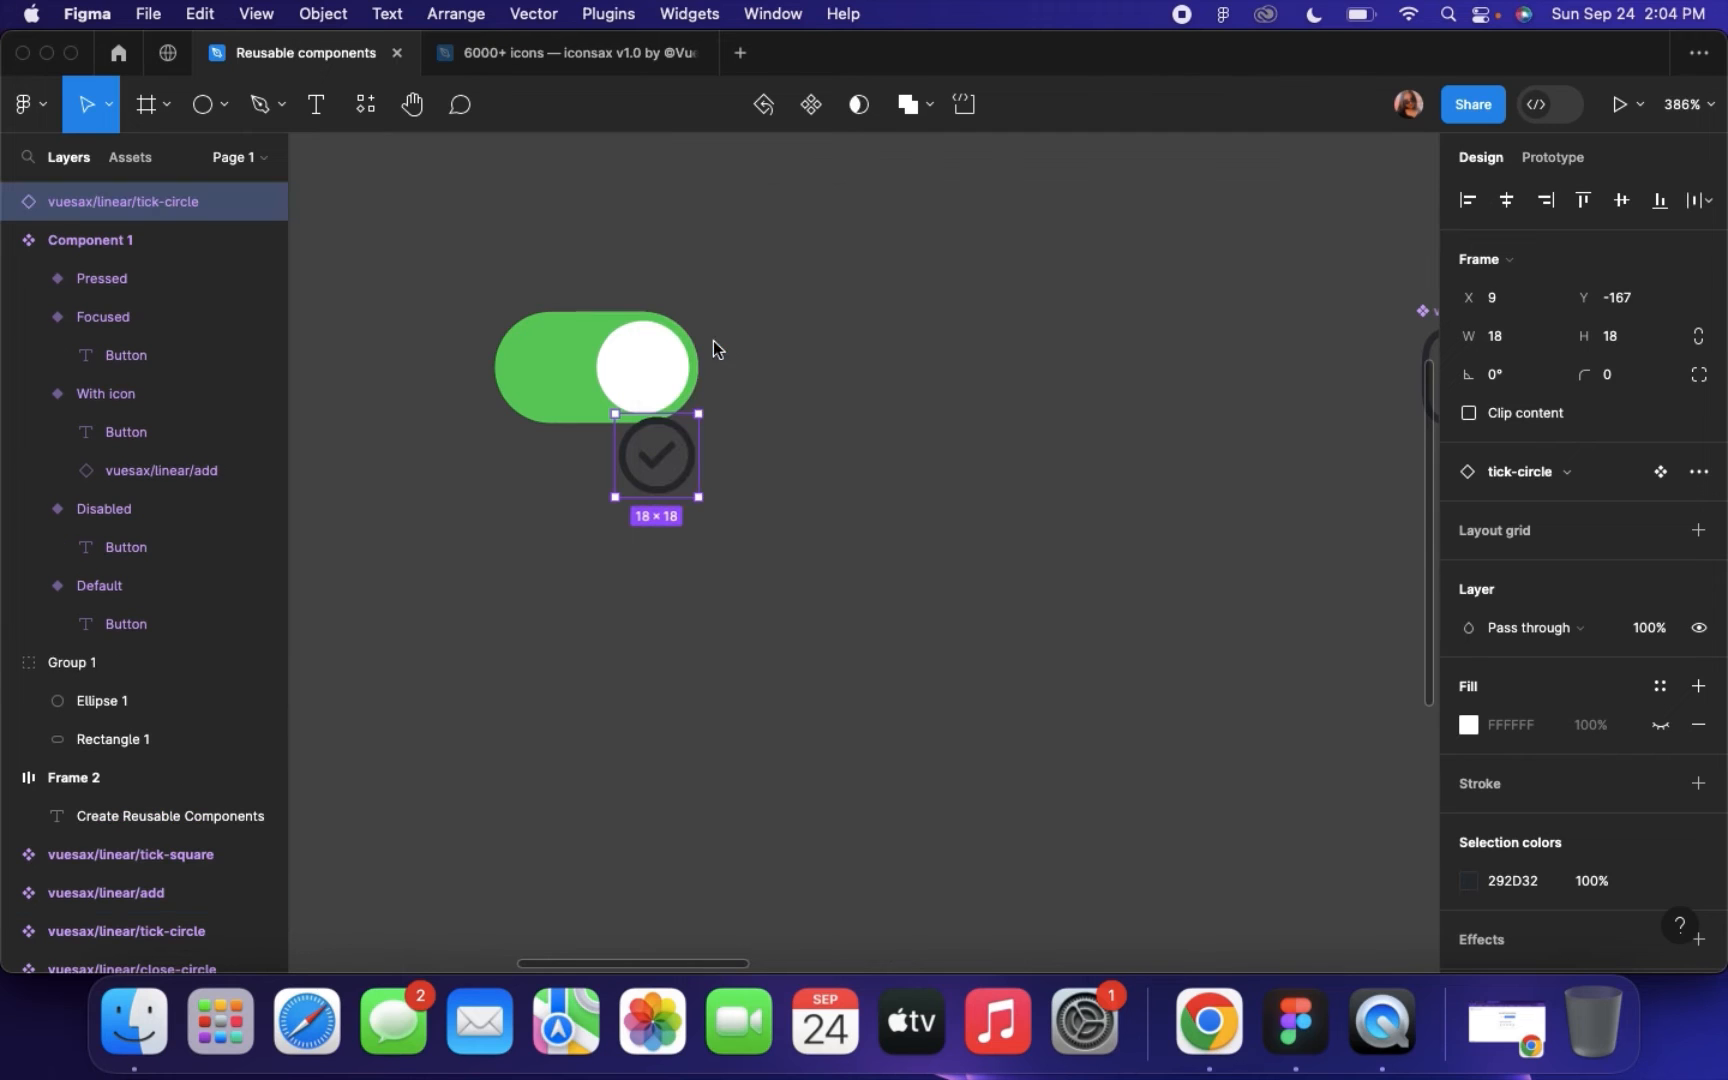
left_click(665, 435)
left_click_drag(655, 395, 650, 378)
Recolor the tick-circle instance by sampling the green 60CB5E of the toggle's track
scroll(577, 343, "up", 2)
scroll(577, 343, "up", 5)
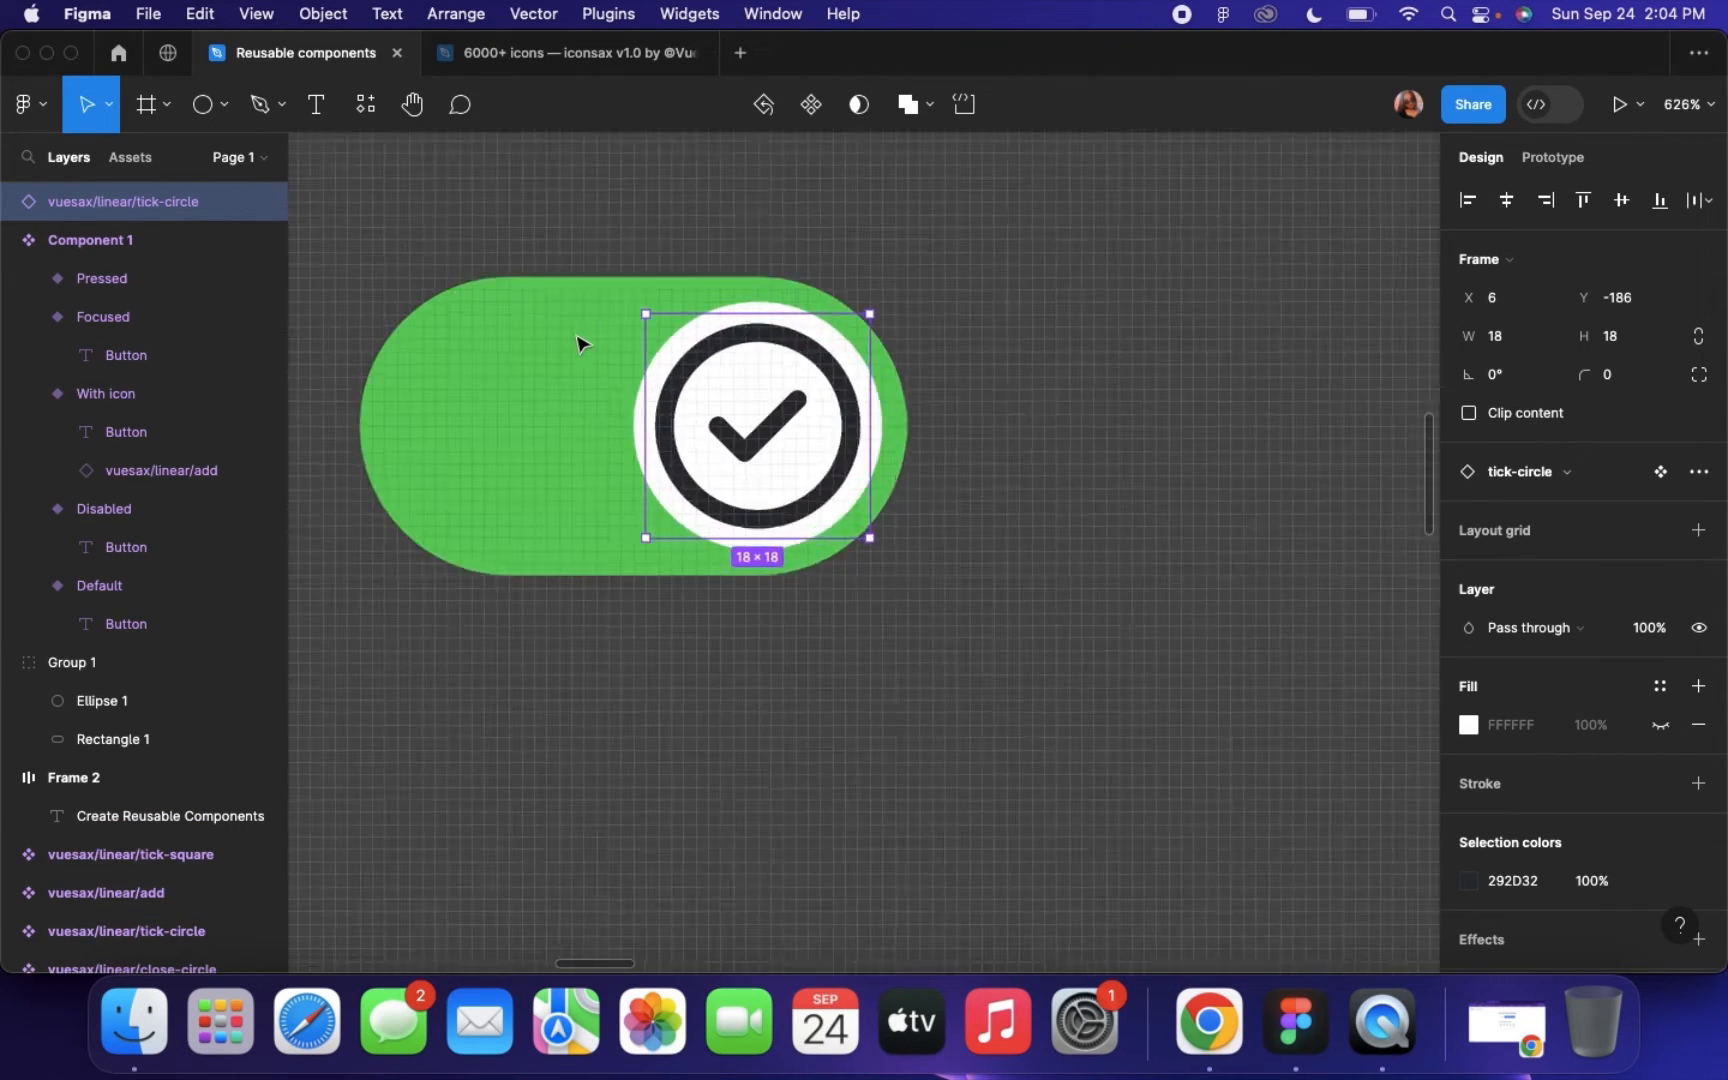
scroll(1600, 700, "down", 2)
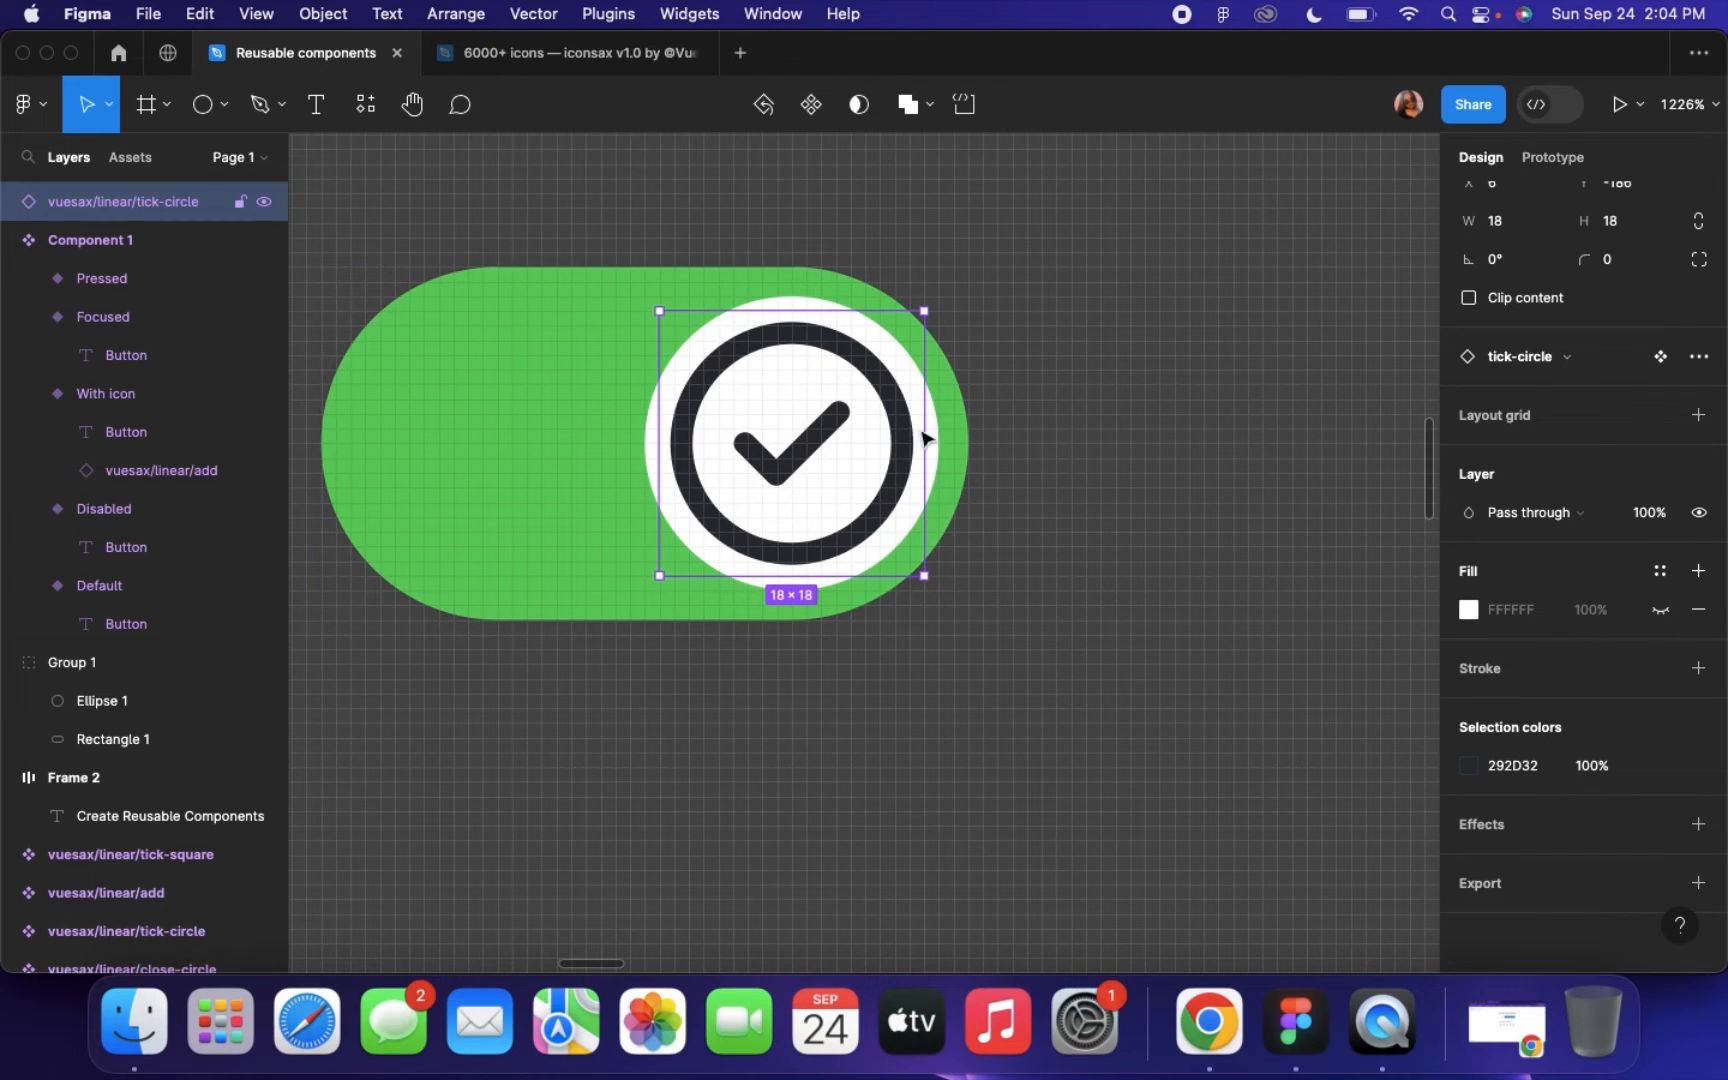
left_click(1468, 765)
left_click(1190, 684)
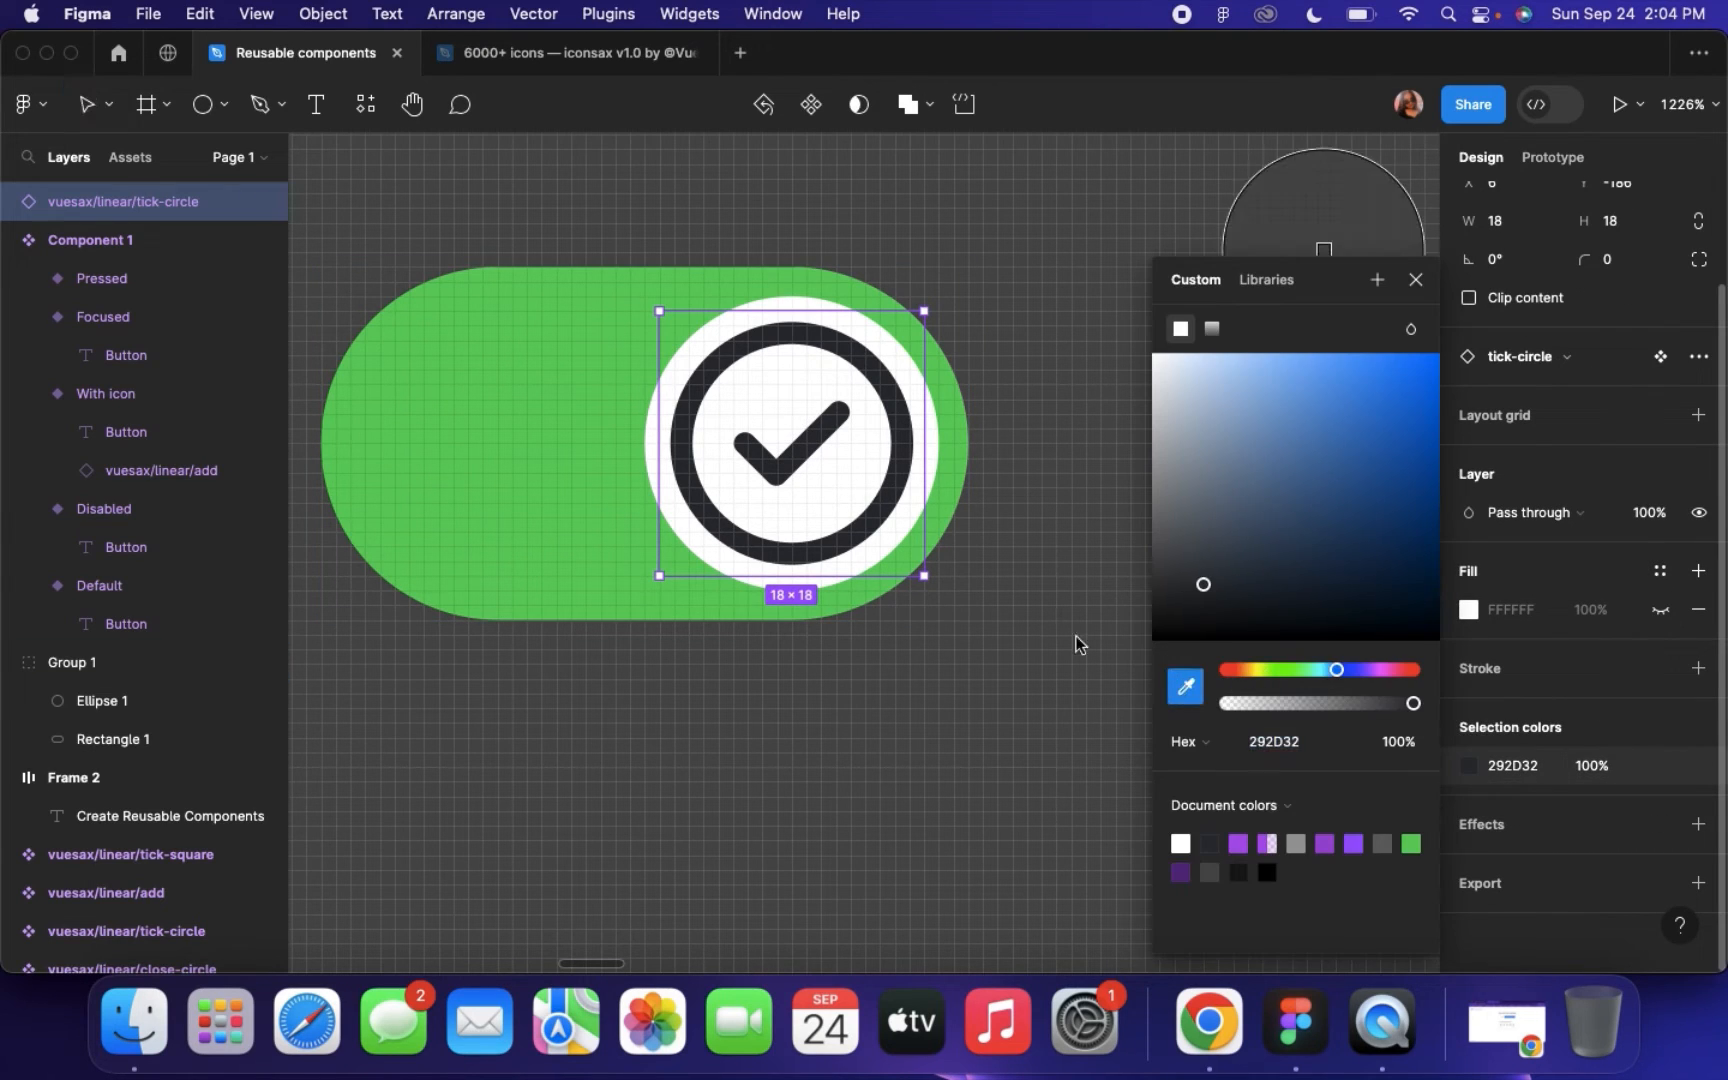
left_click(578, 506)
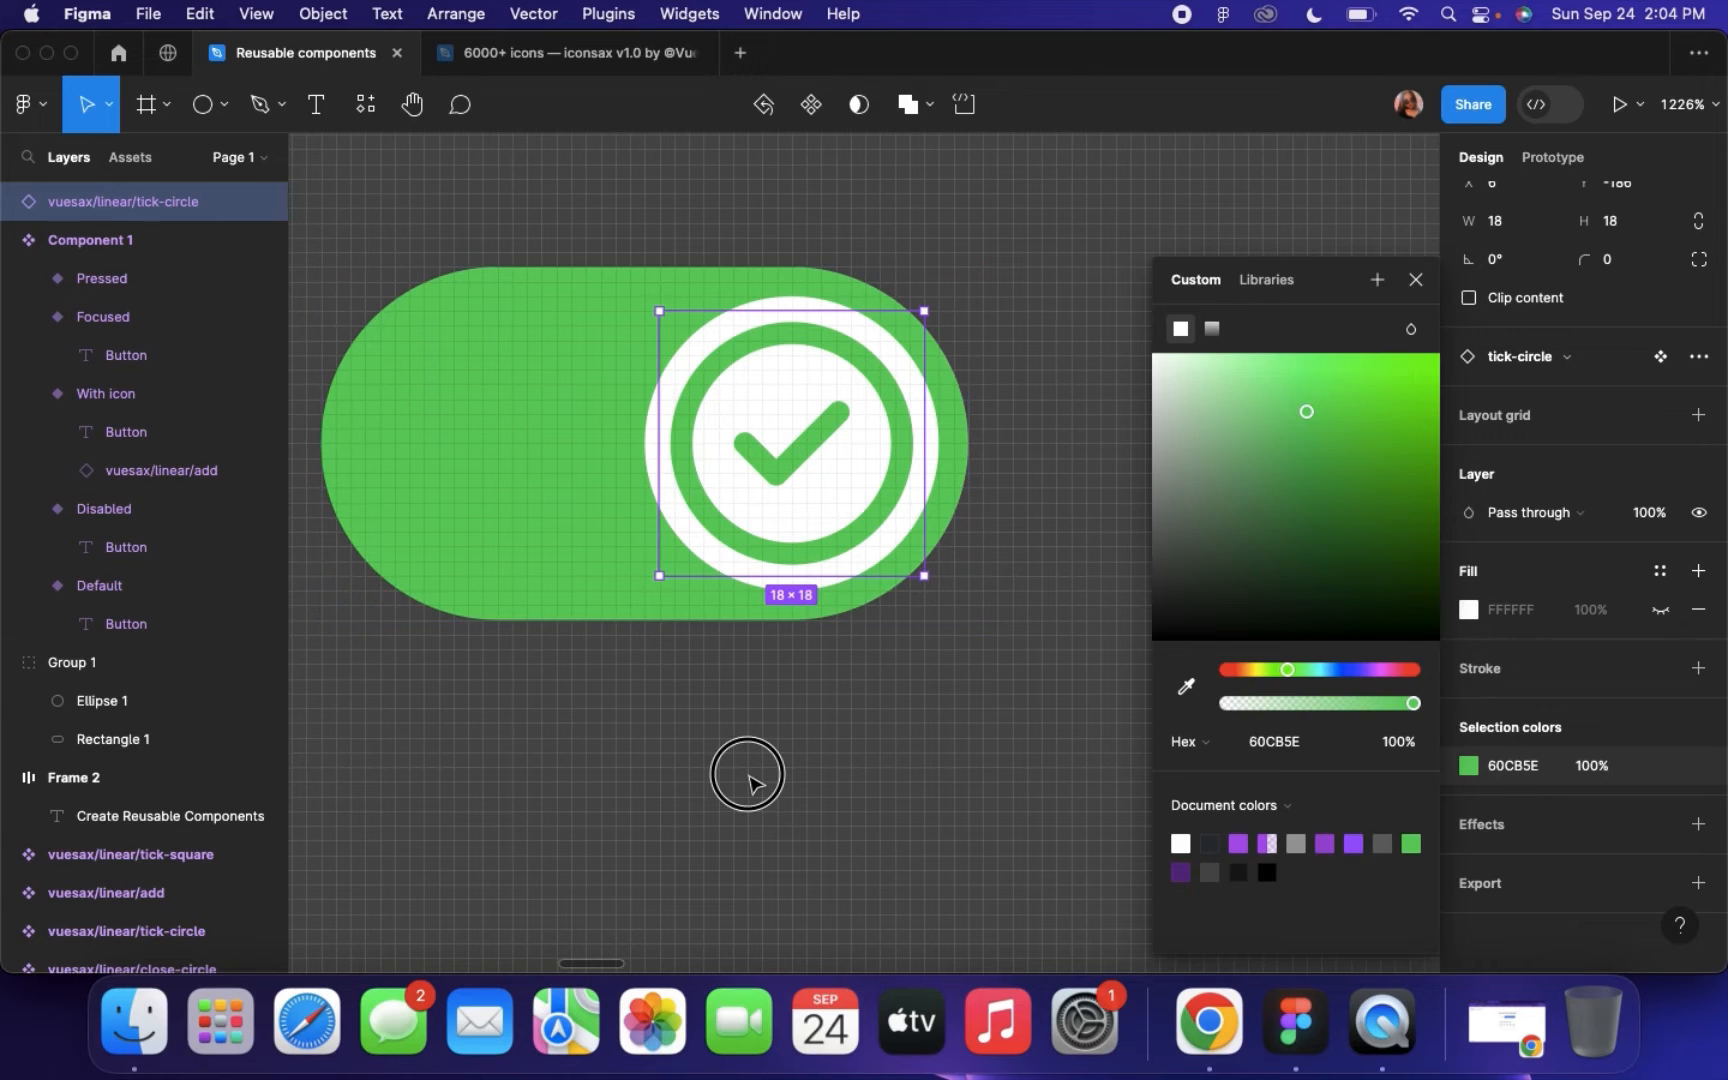
left_click(785, 740)
Hide the outer circle vector inside the tick-circle instance, leaving only the check mark
left_click(783, 458)
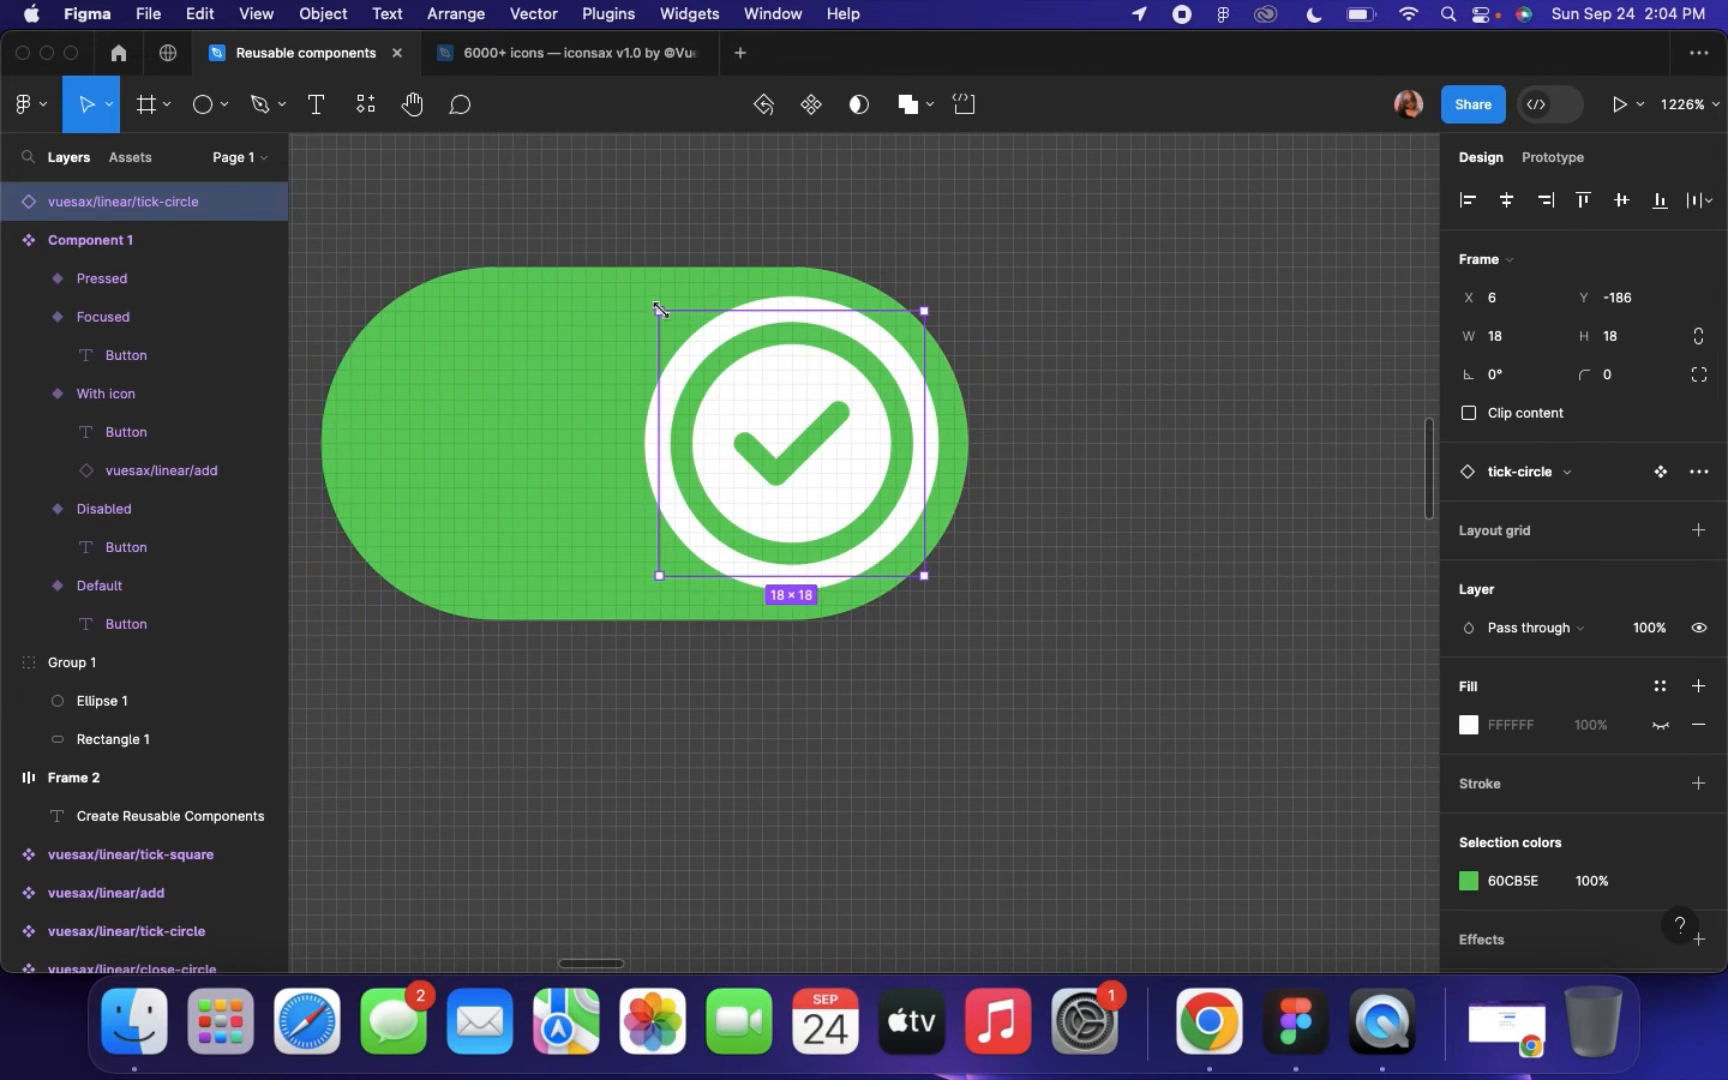
double_click(715, 368)
double_click(717, 370)
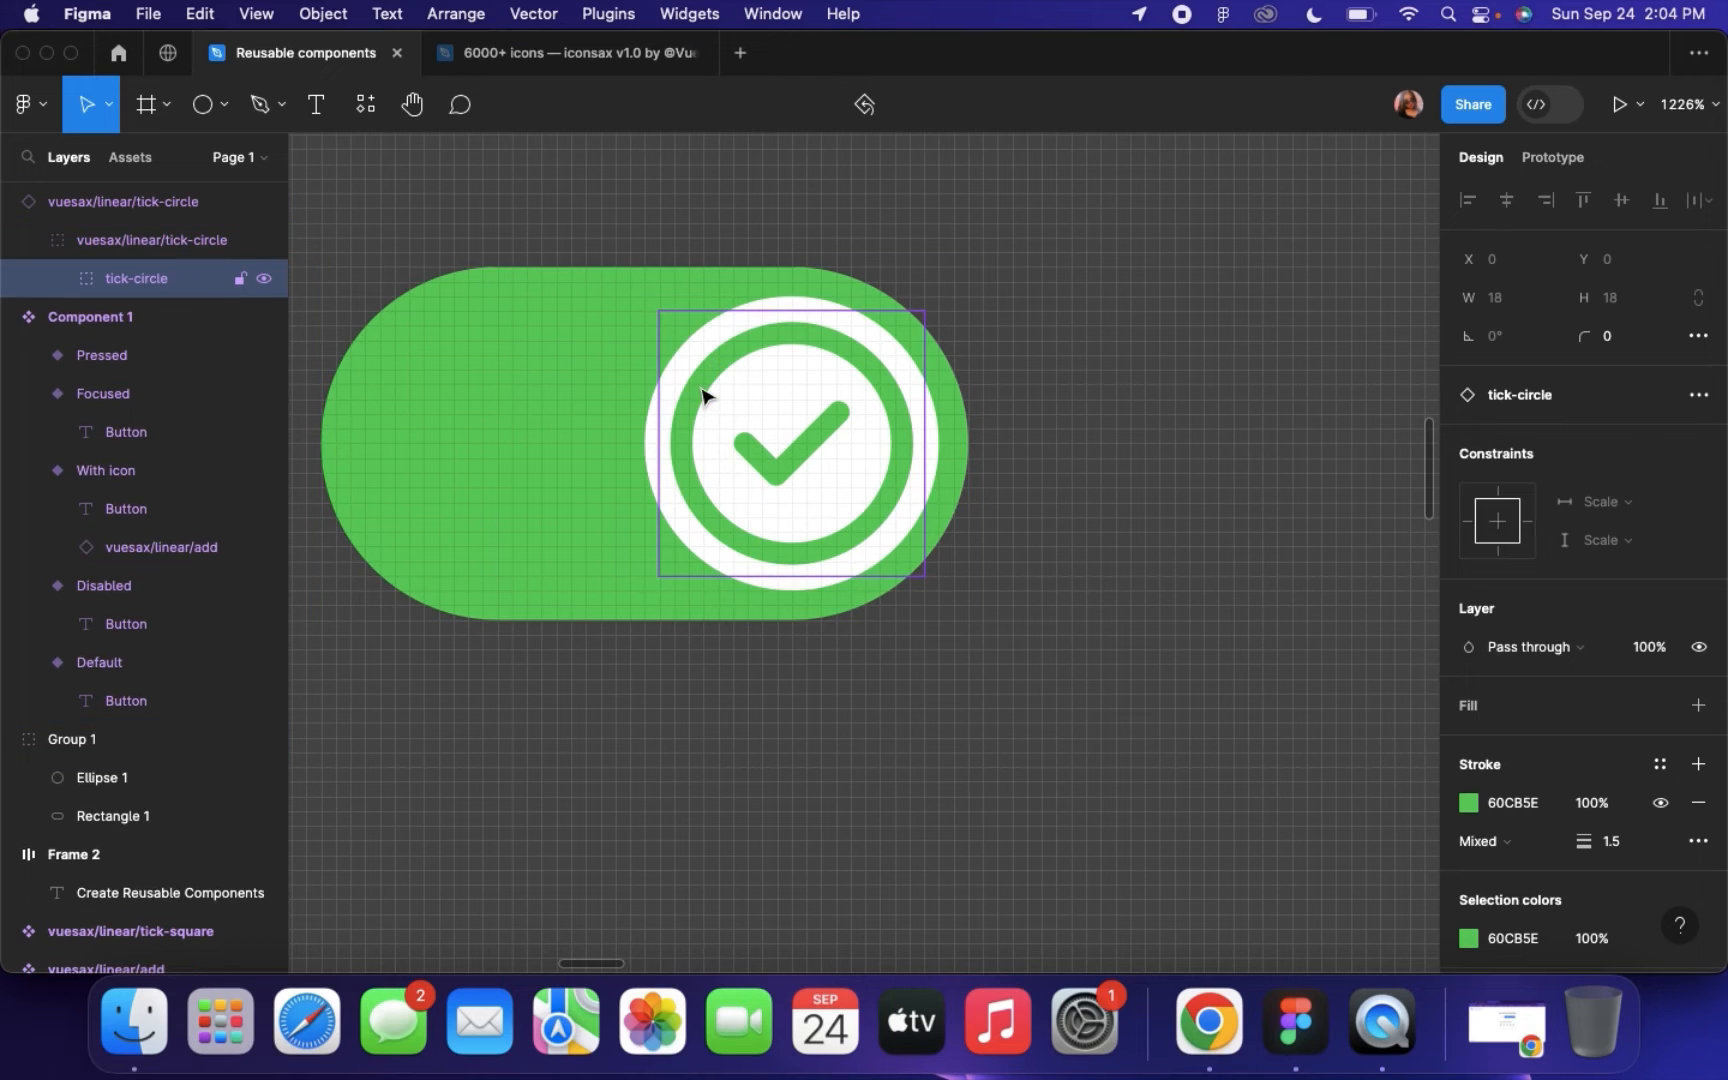
double_click(703, 395)
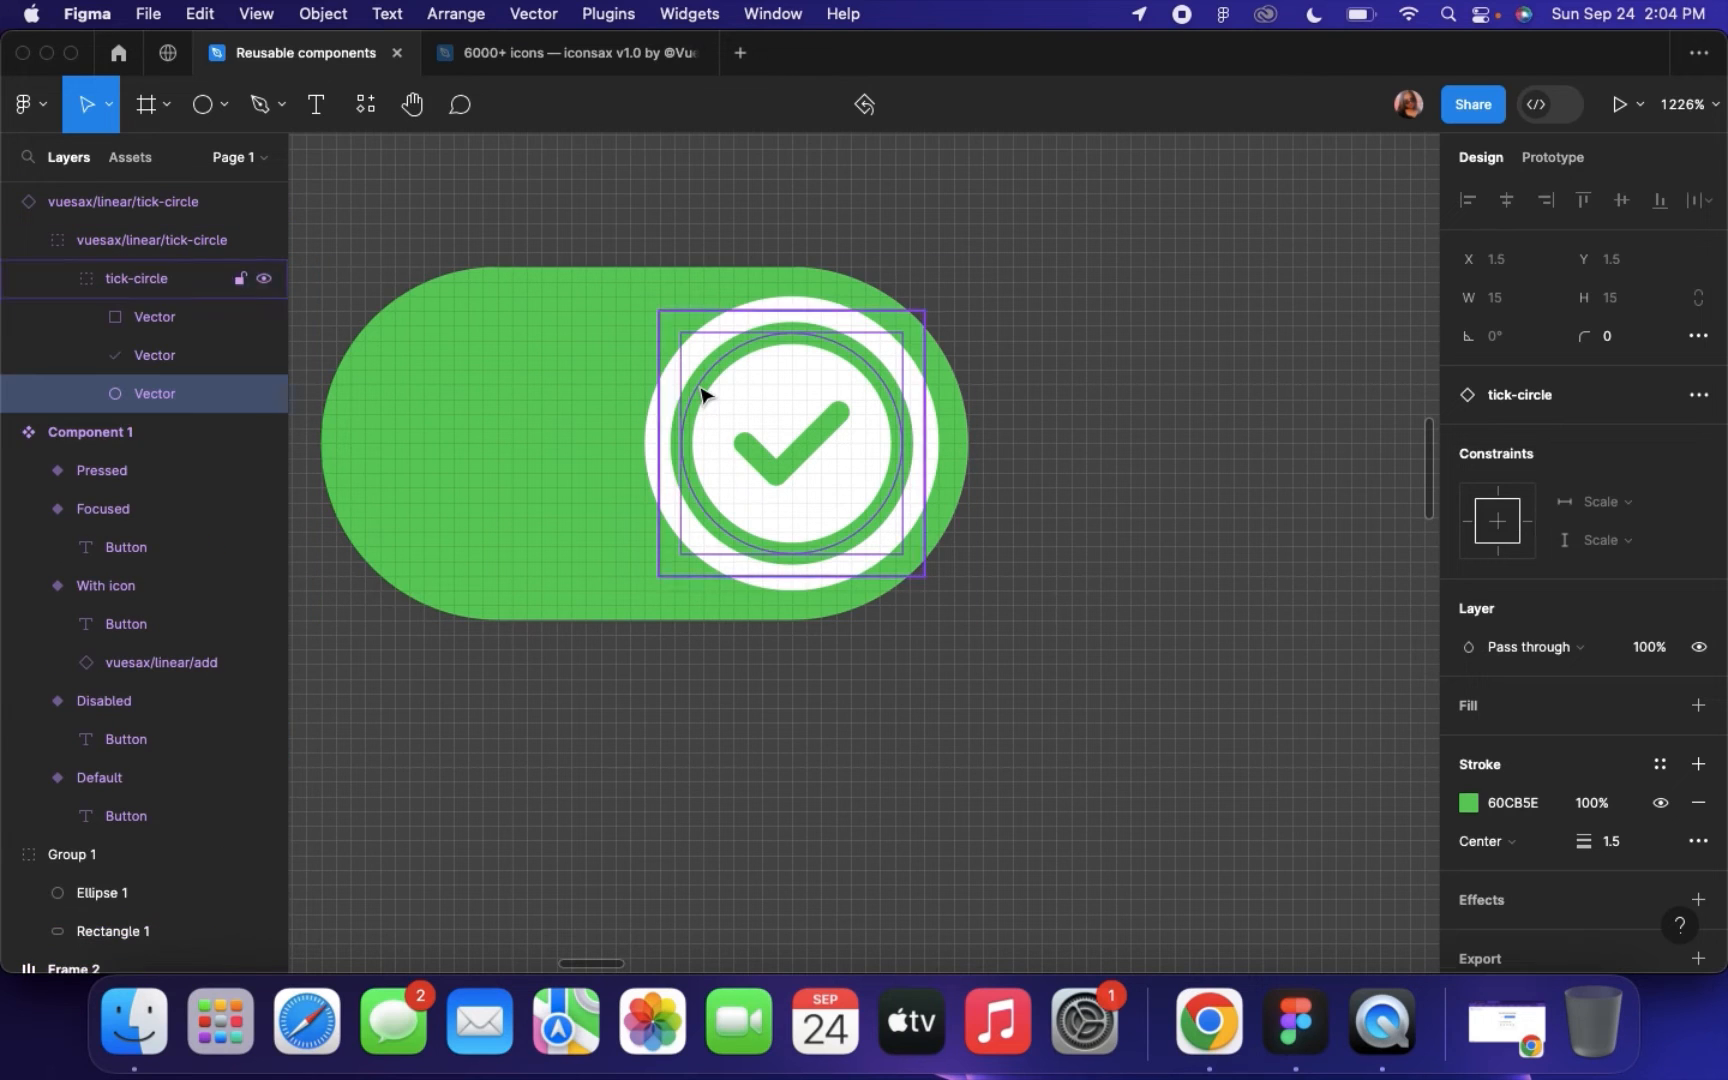
left_click(258, 398)
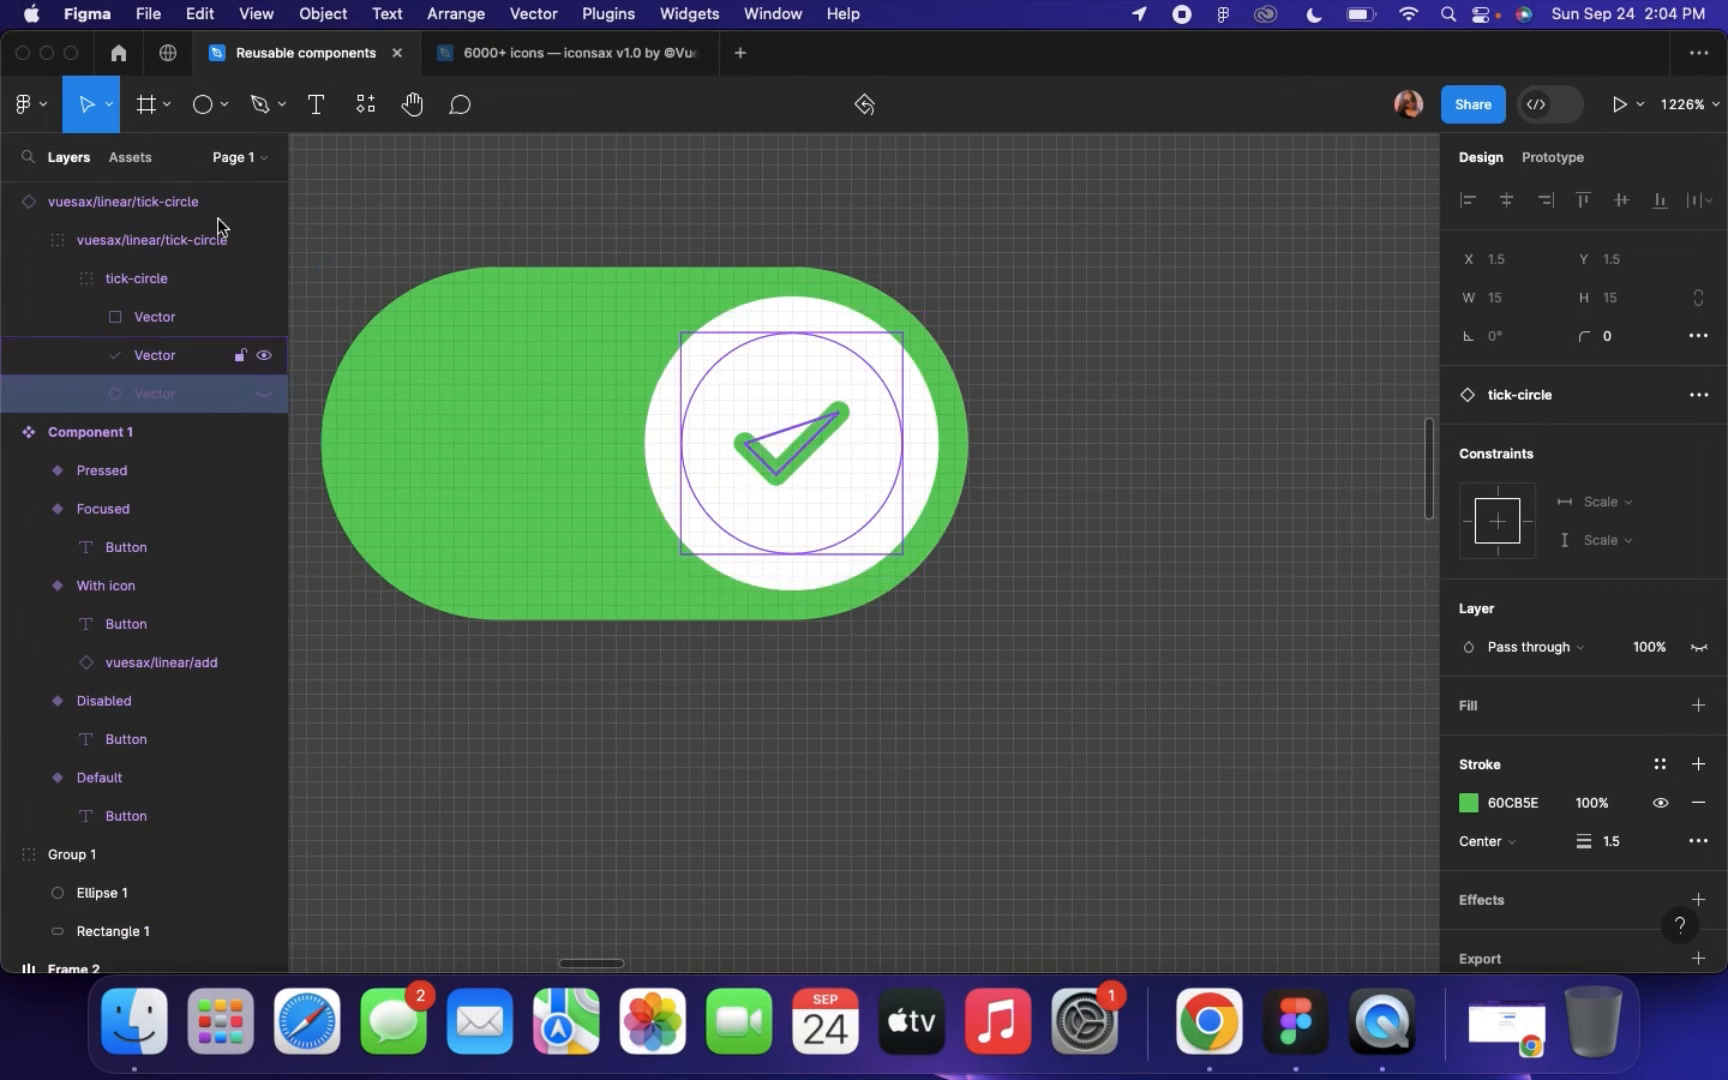
Scale the tick-circle instance to 20 × 20 and center it on the white knob
left_click(138, 202)
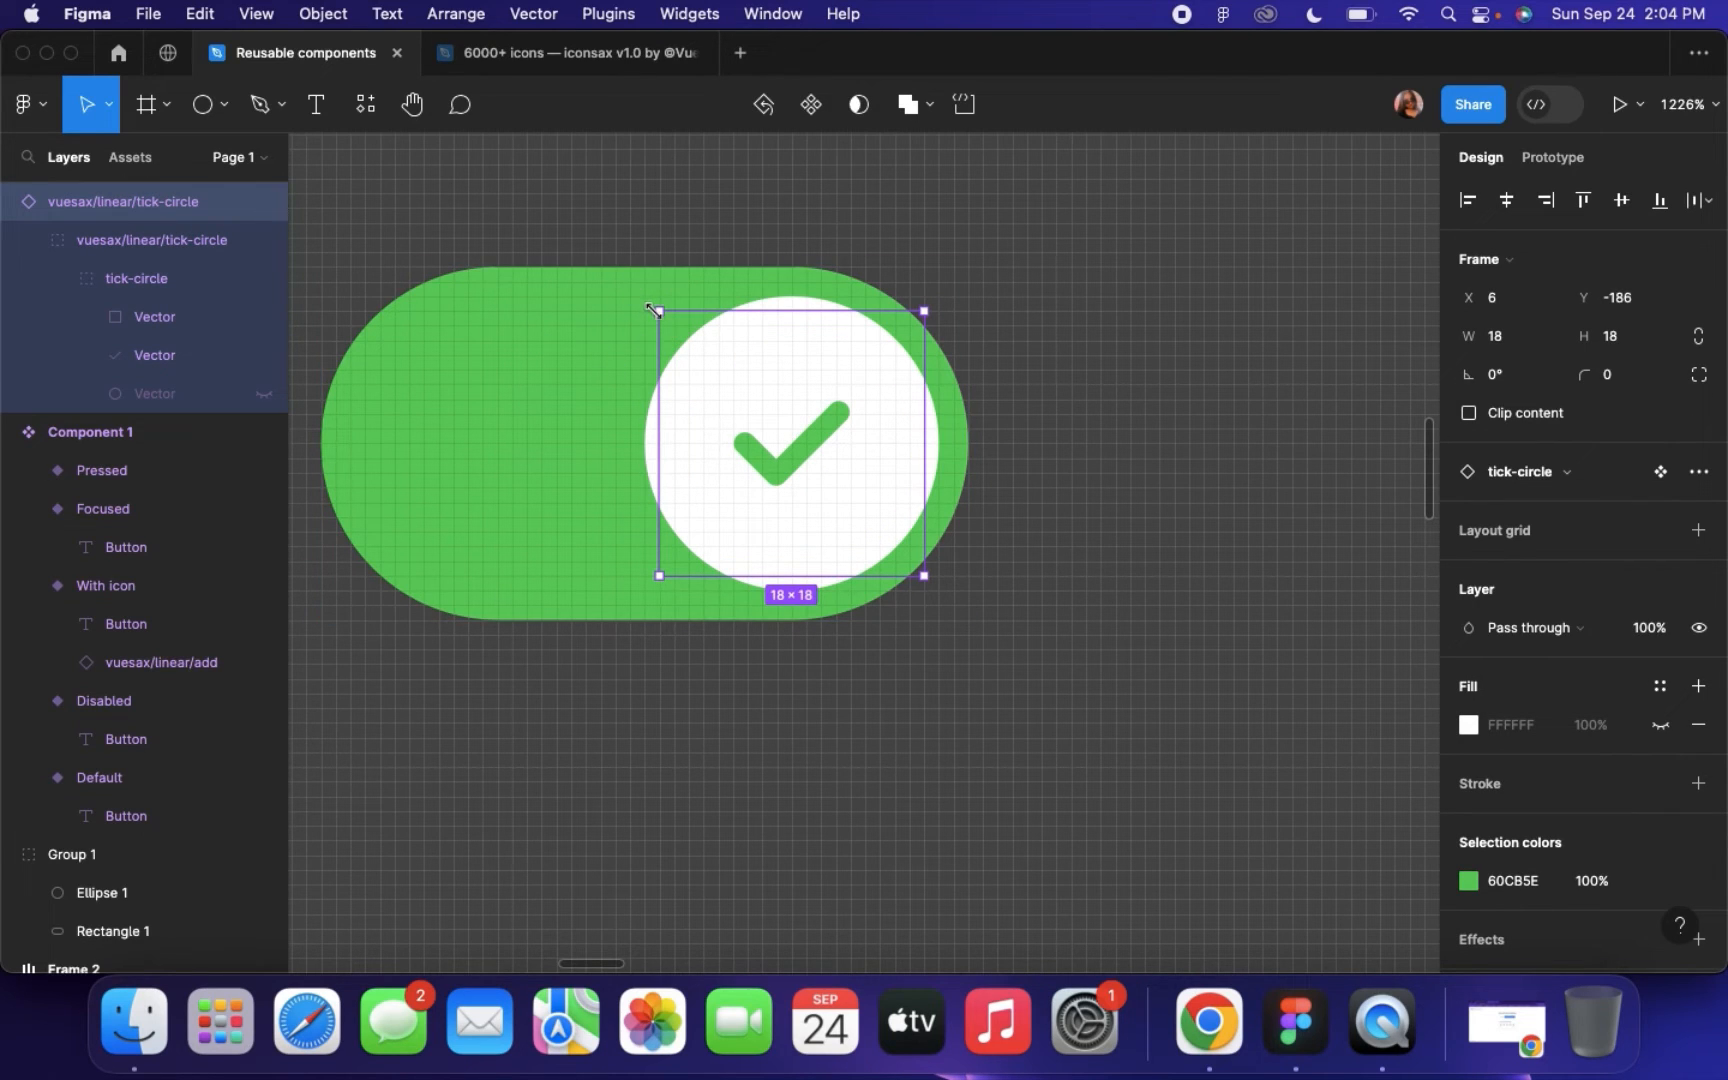
key("k")
left_click_drag(654, 310, 630, 288)
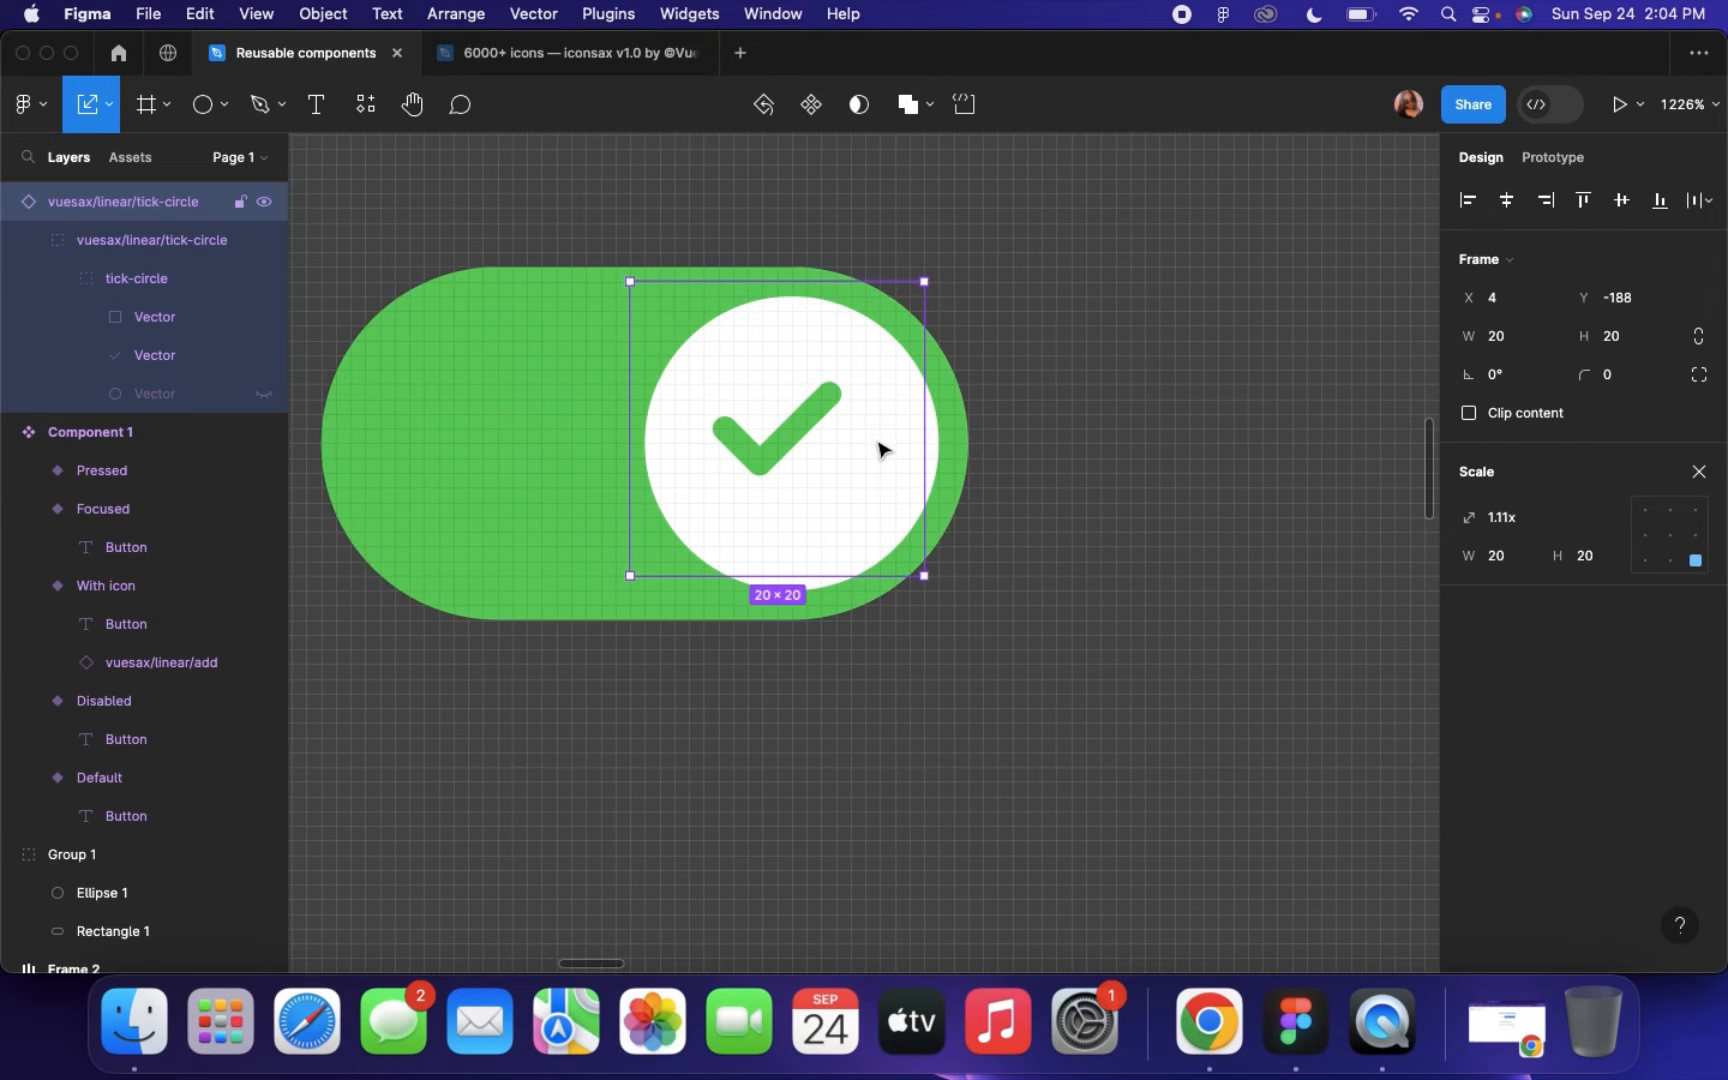
left_click_drag(889, 450, 895, 459)
left_click(1061, 567)
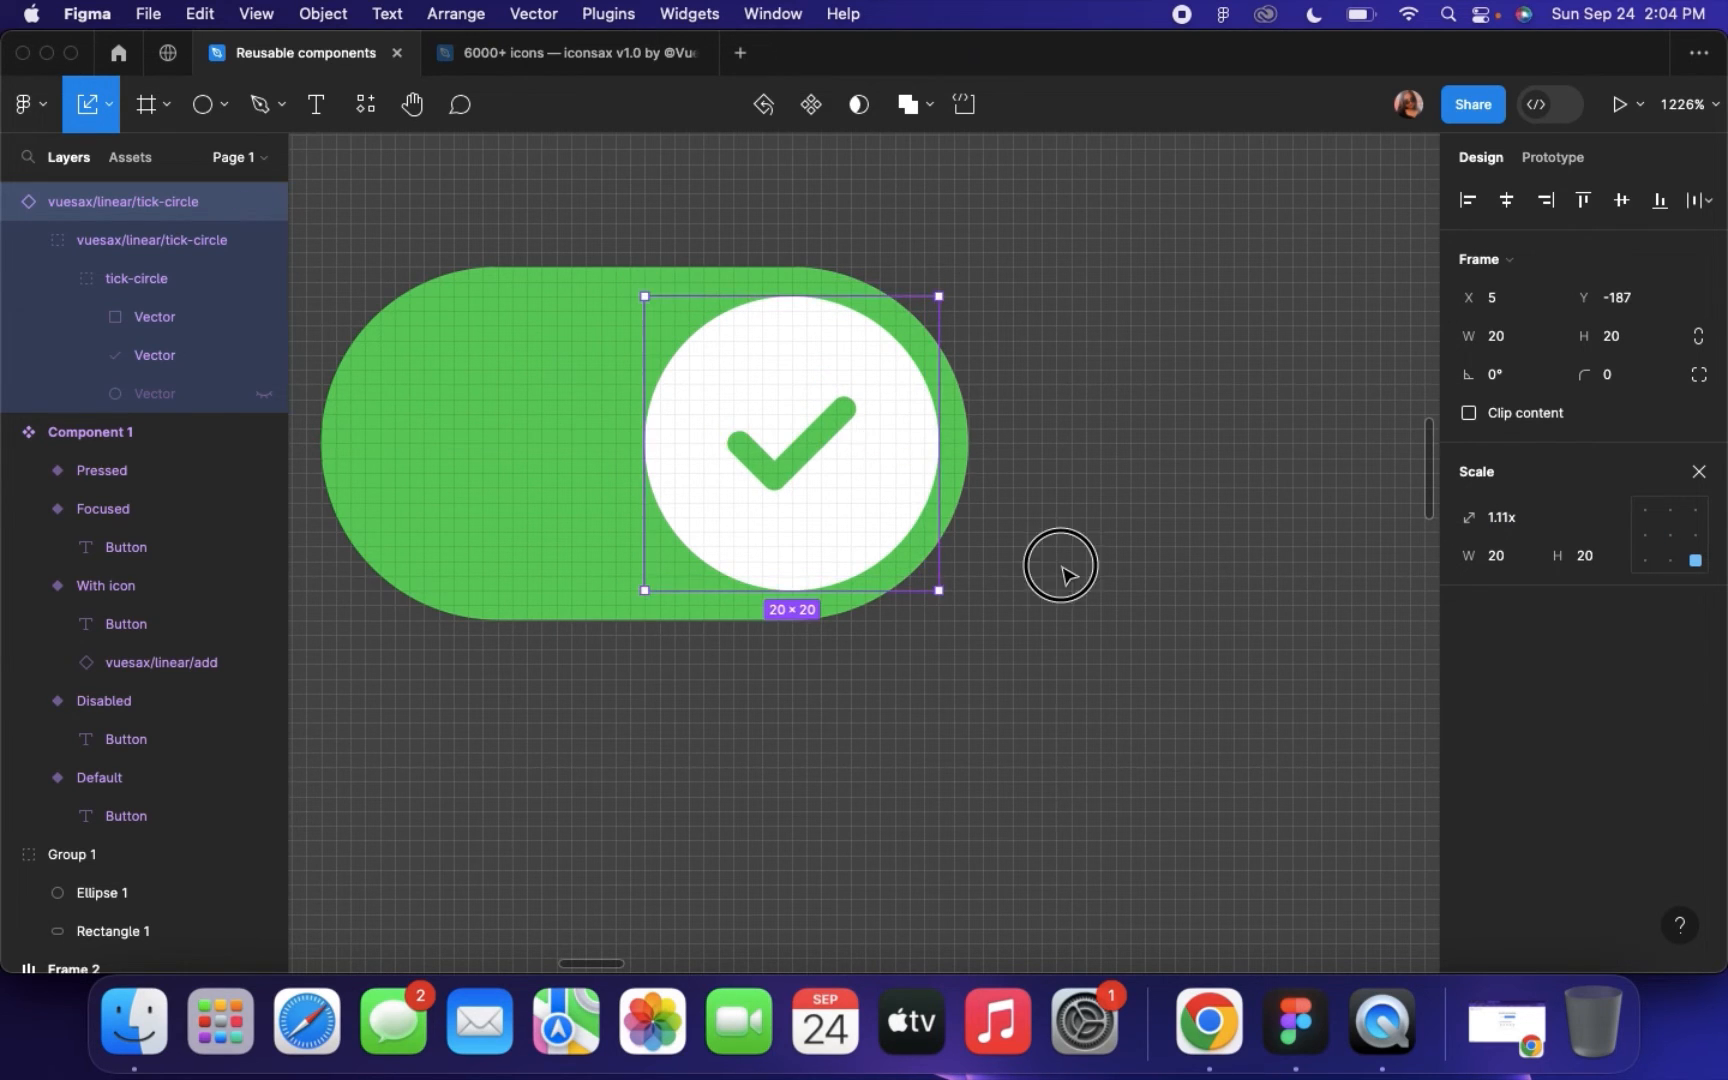
scroll(1061, 567, "down", 5)
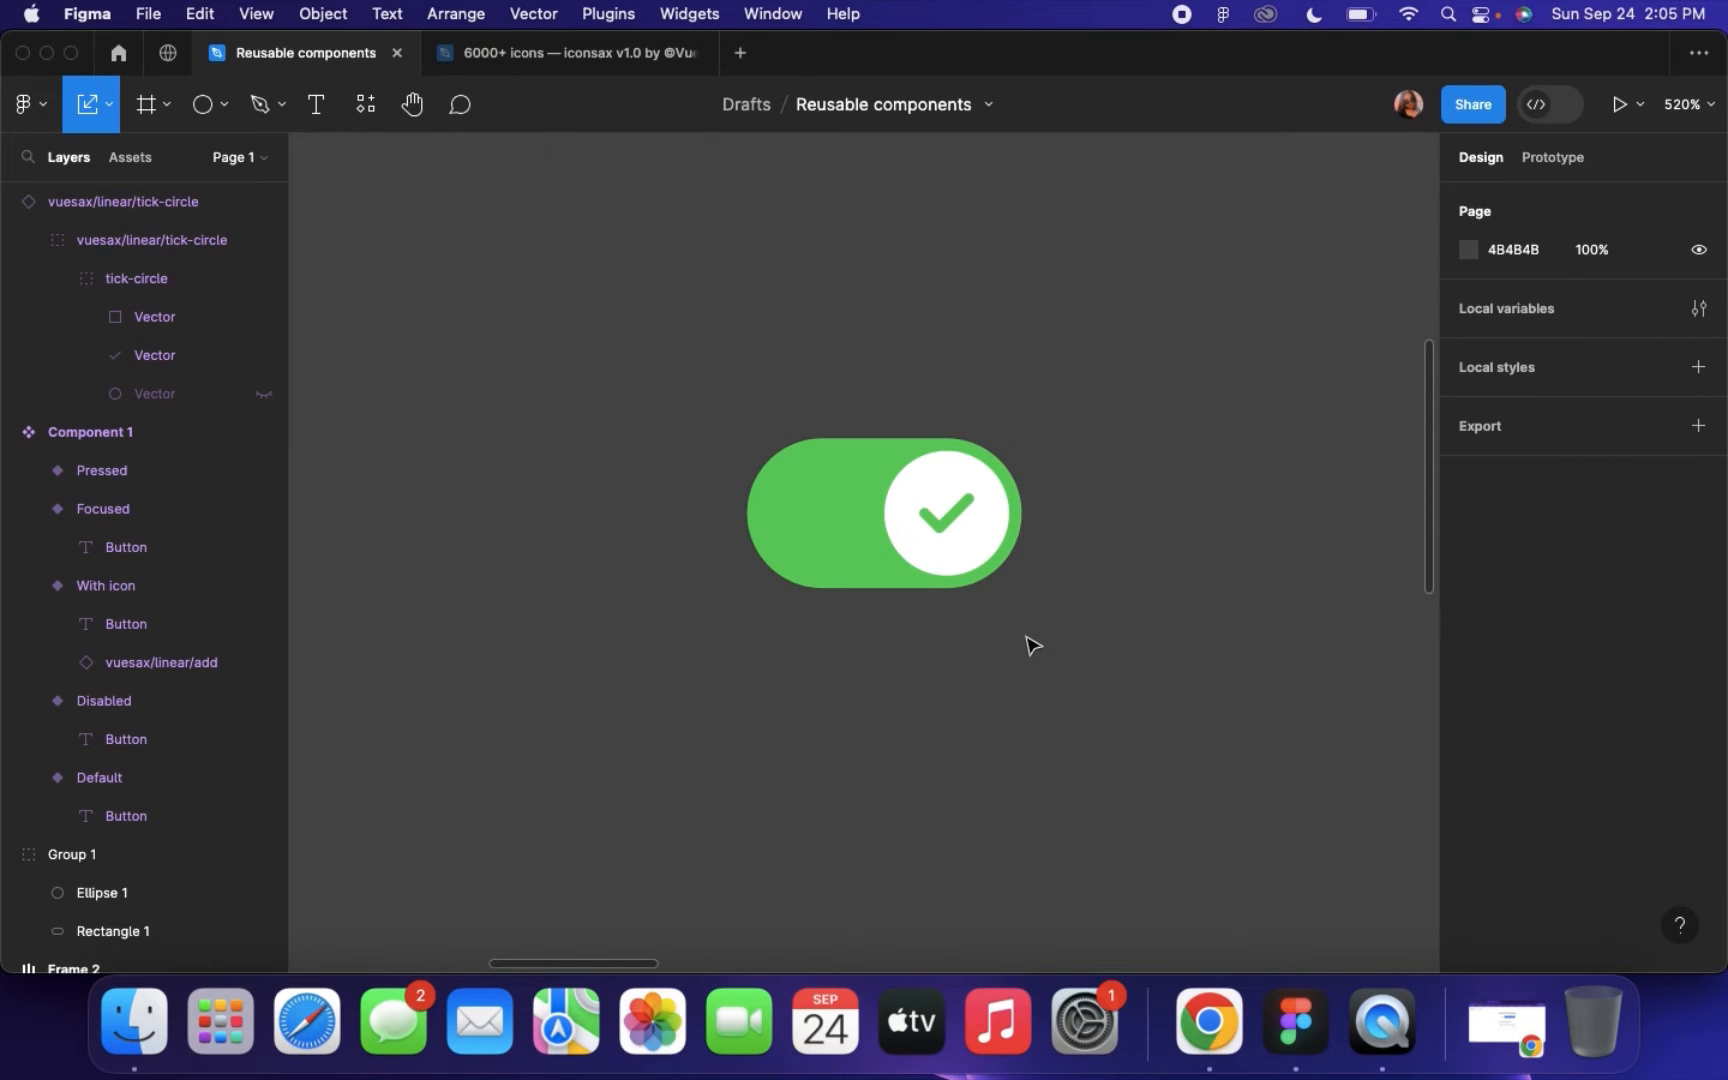
left_click(848, 496)
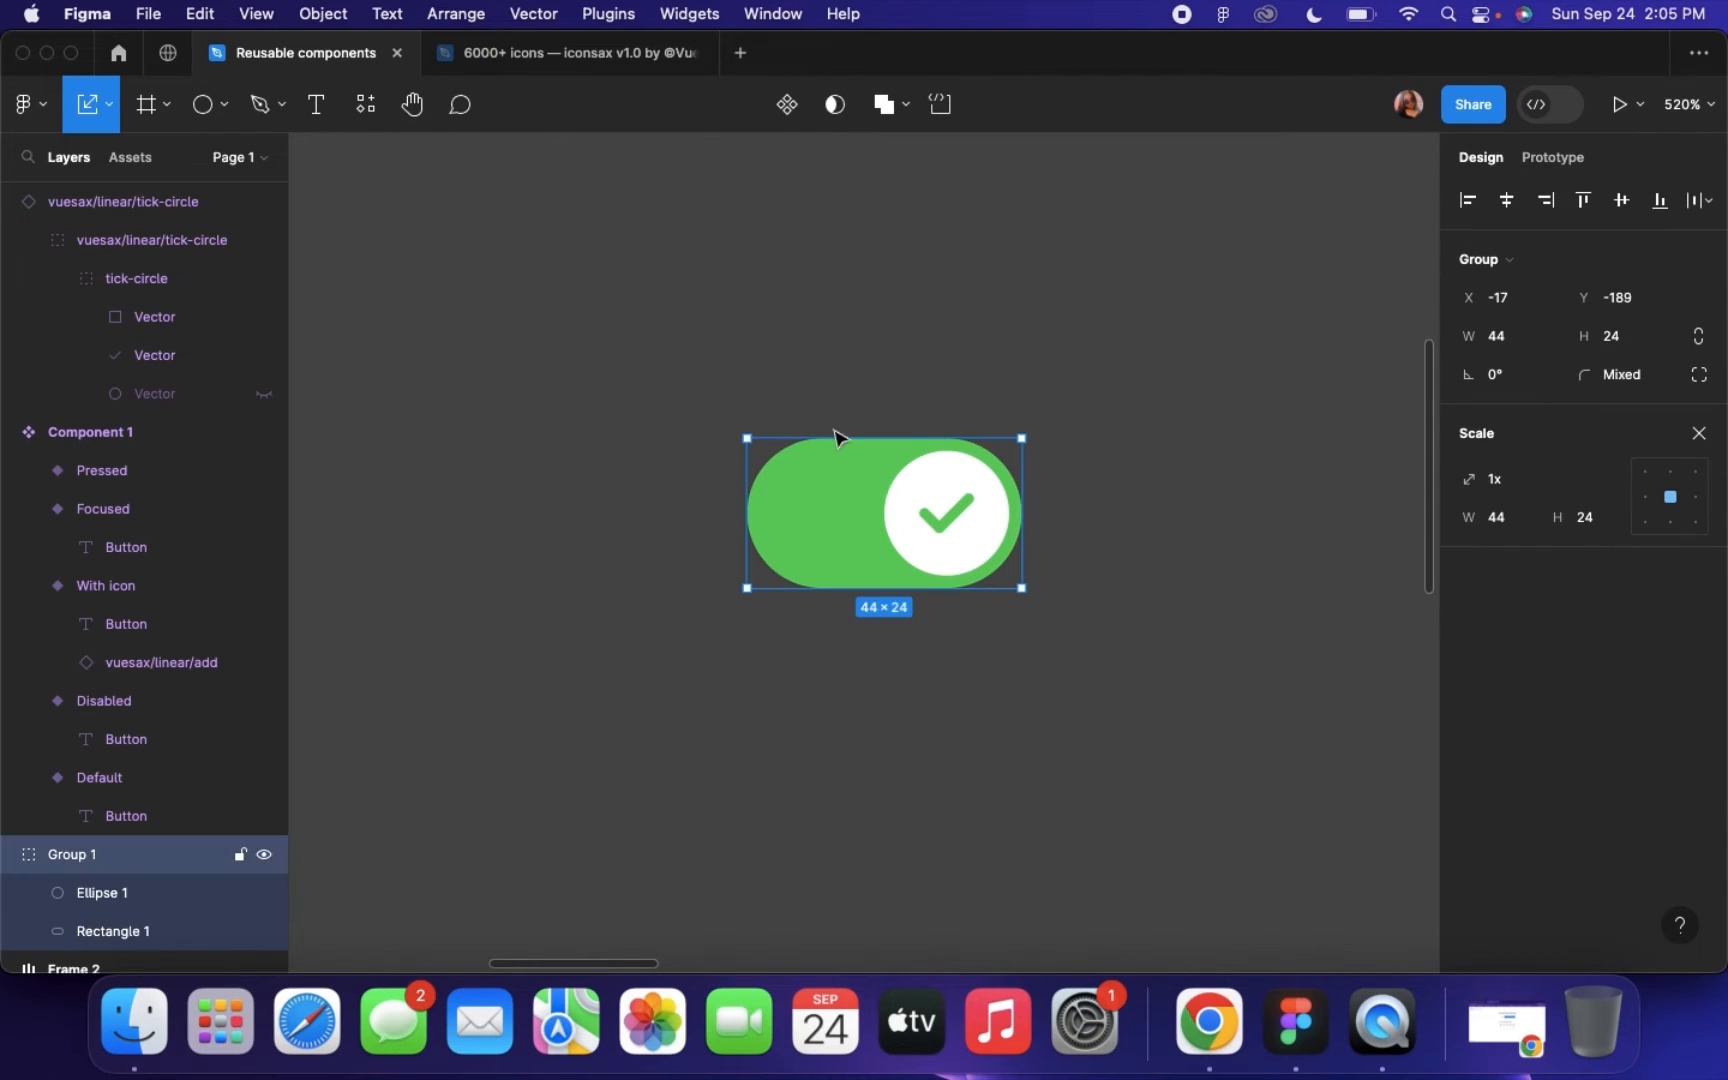
scroll(870, 515, "down", 5)
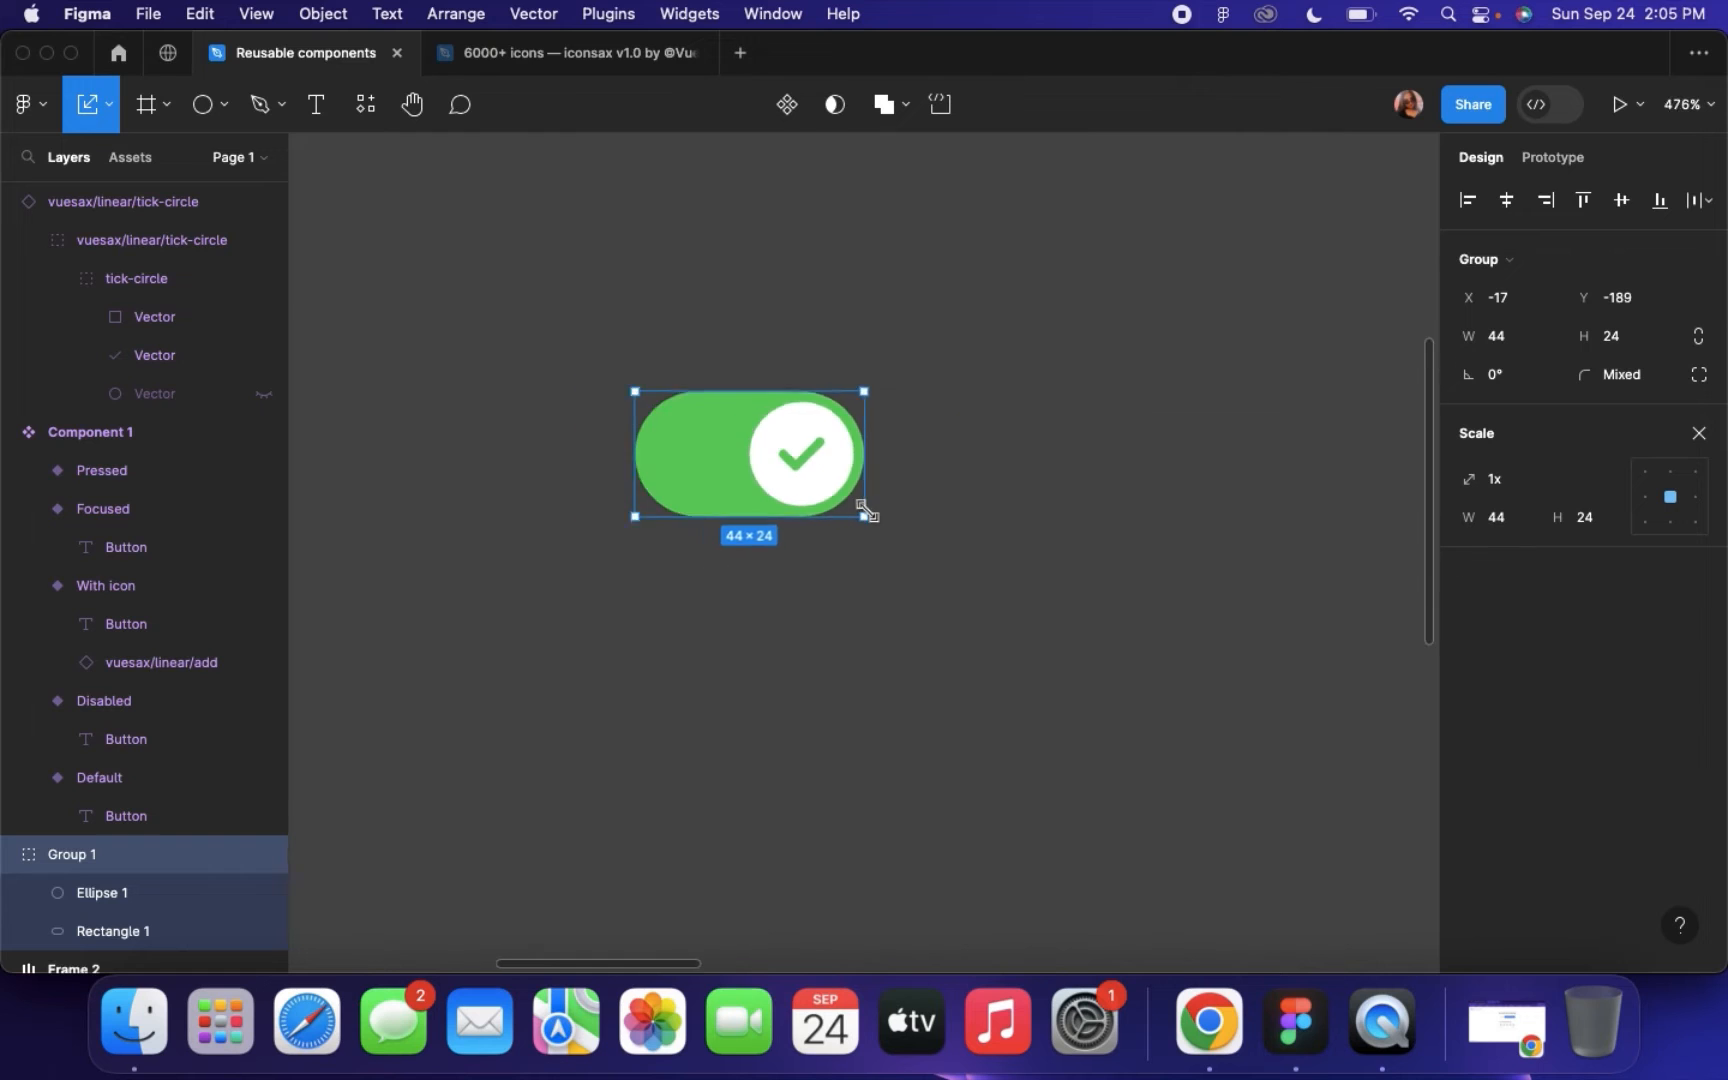
scroll(742, 490, "up", 5)
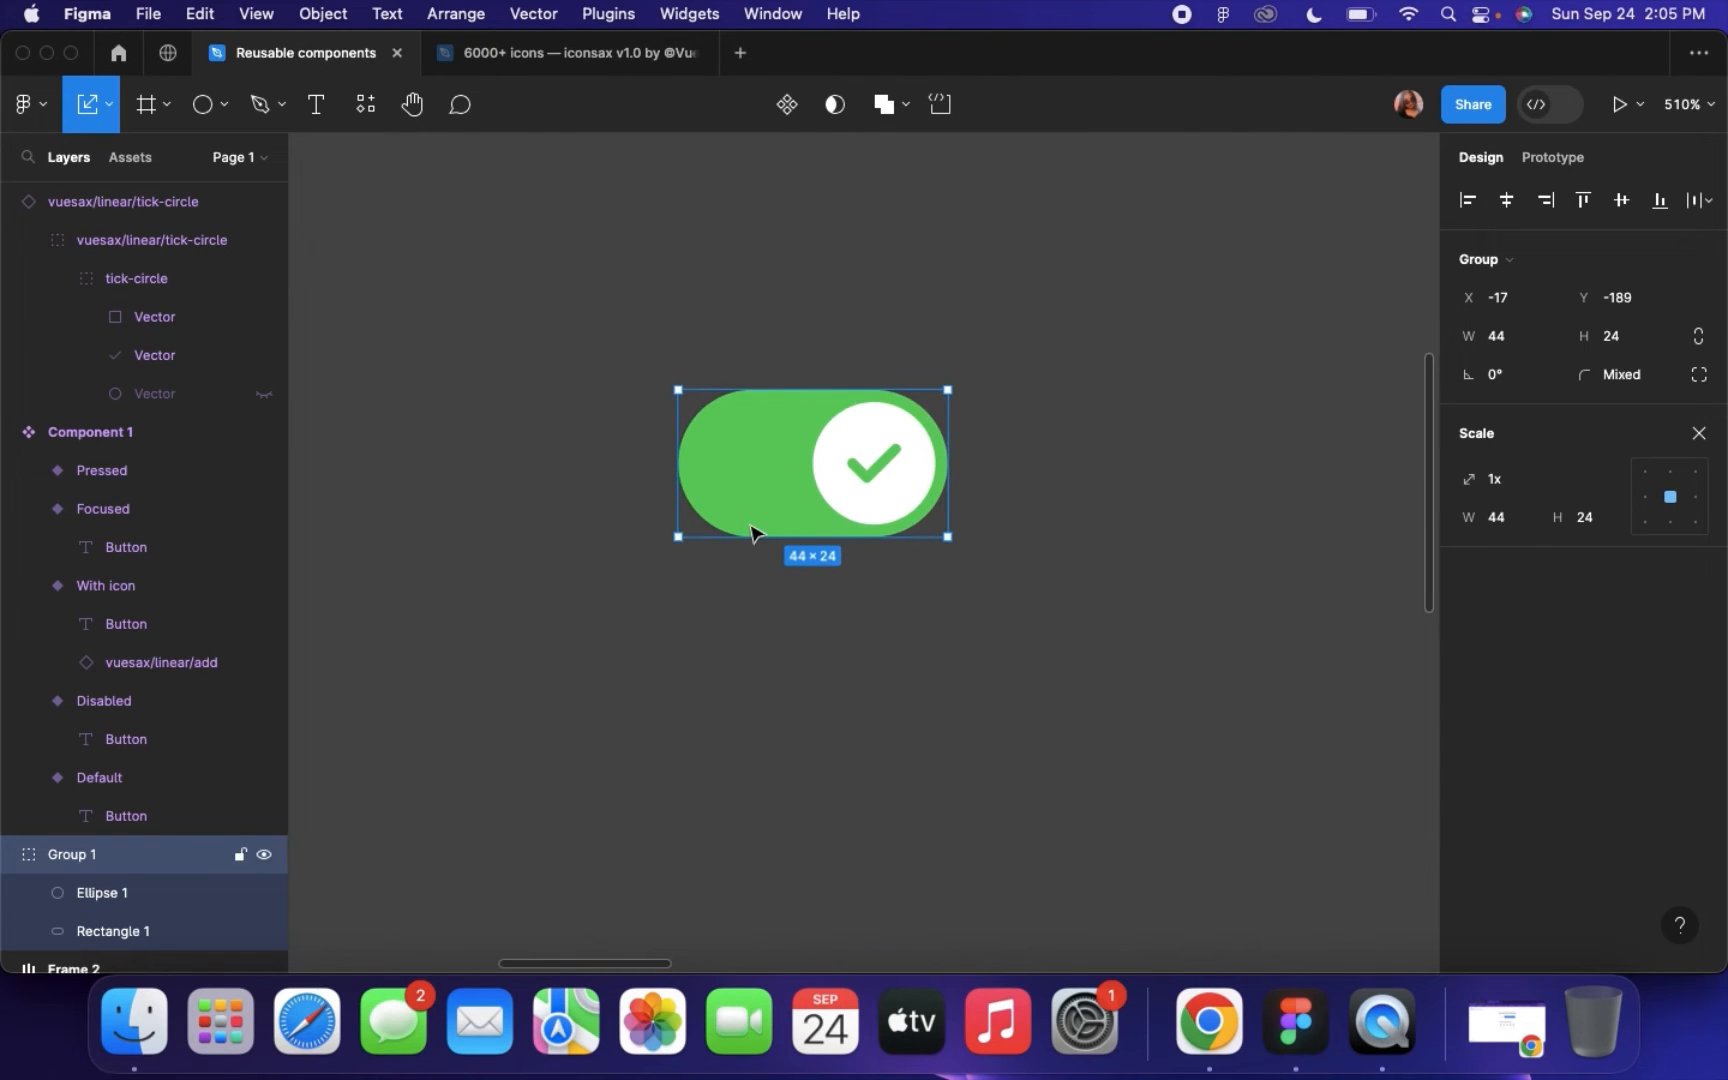
scroll(752, 532, "down", 3)
scroll(760, 537, "left", 5)
scroll(757, 536, "right", 5)
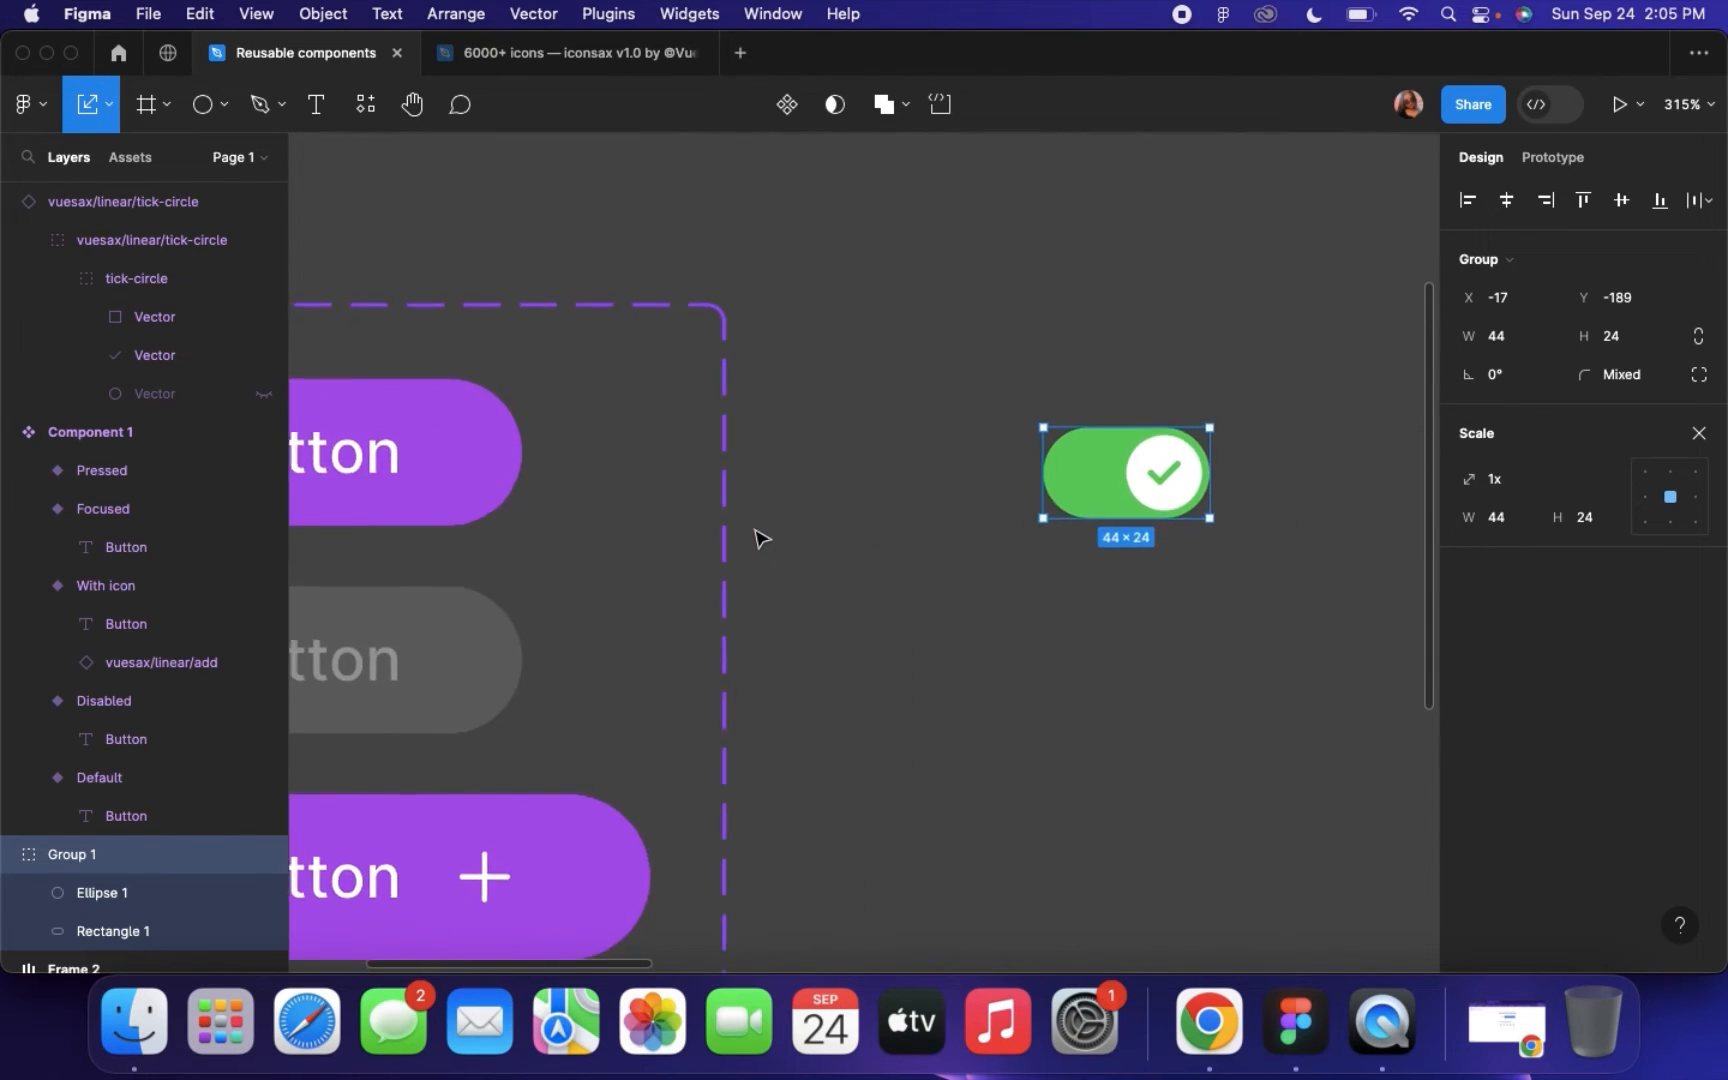
scroll(760, 536, "up", 4)
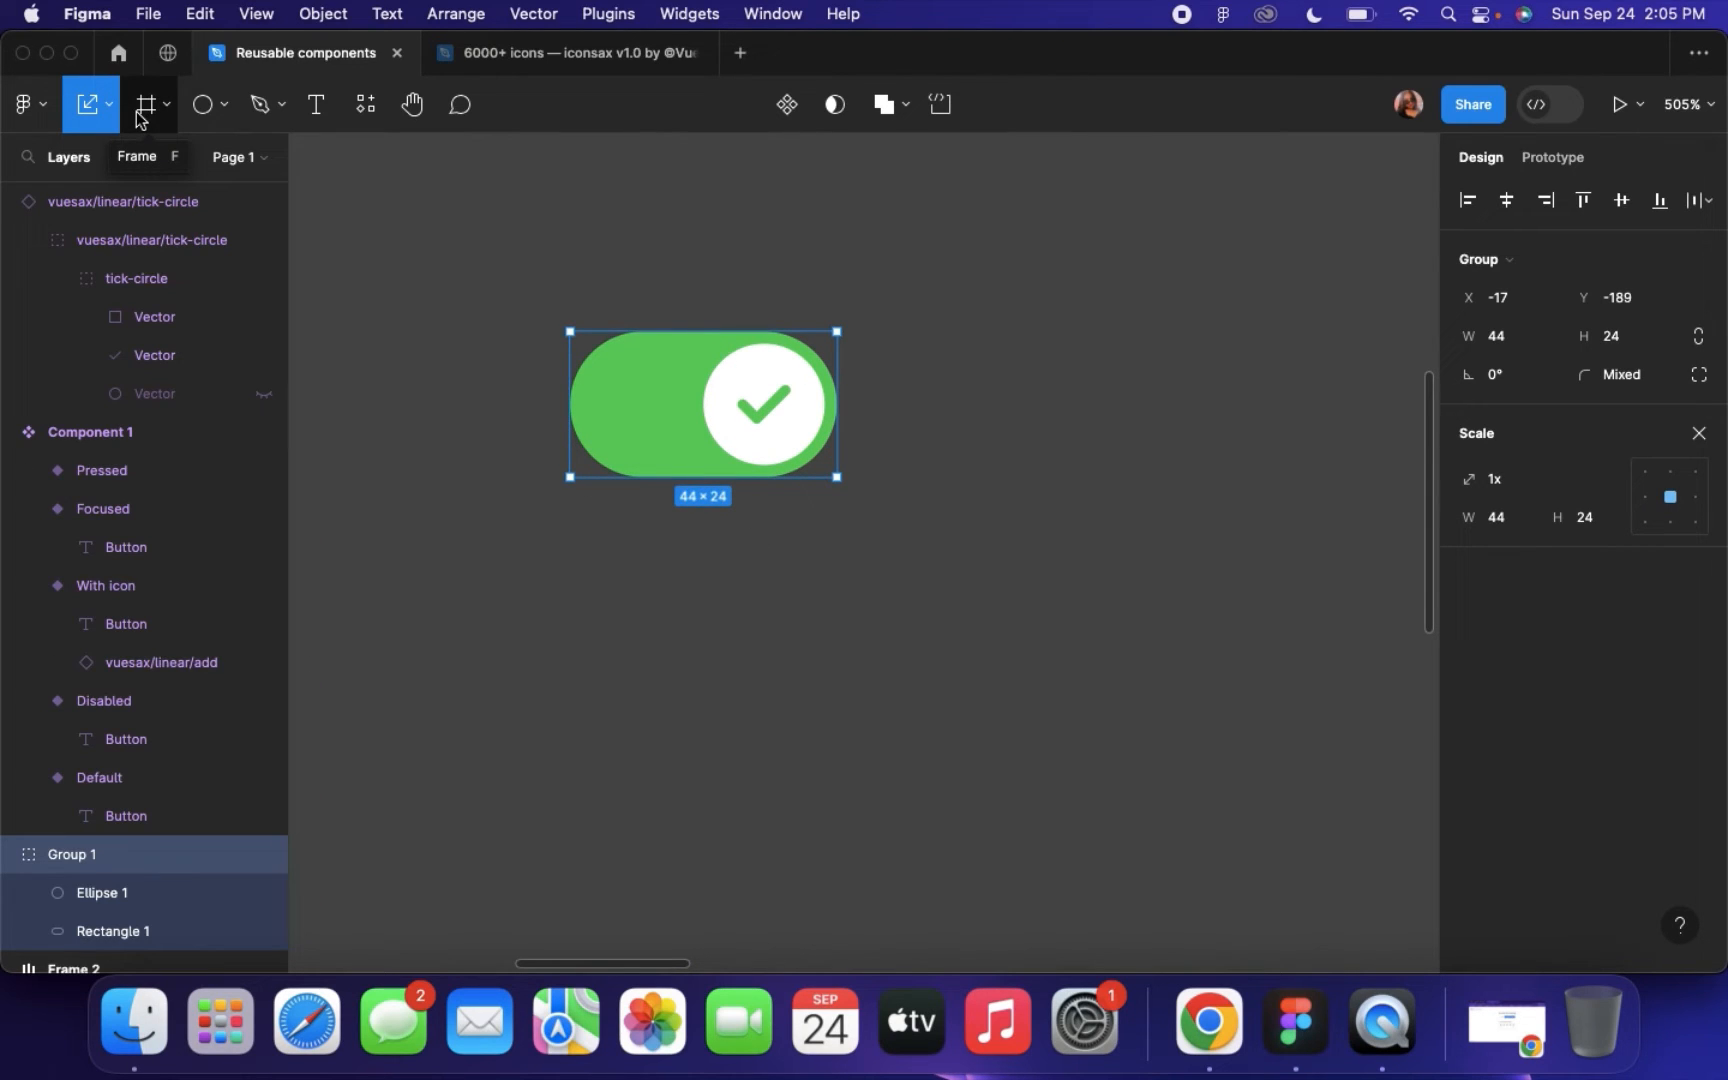
left_click(605, 713)
scroll(609, 717, "down", 3)
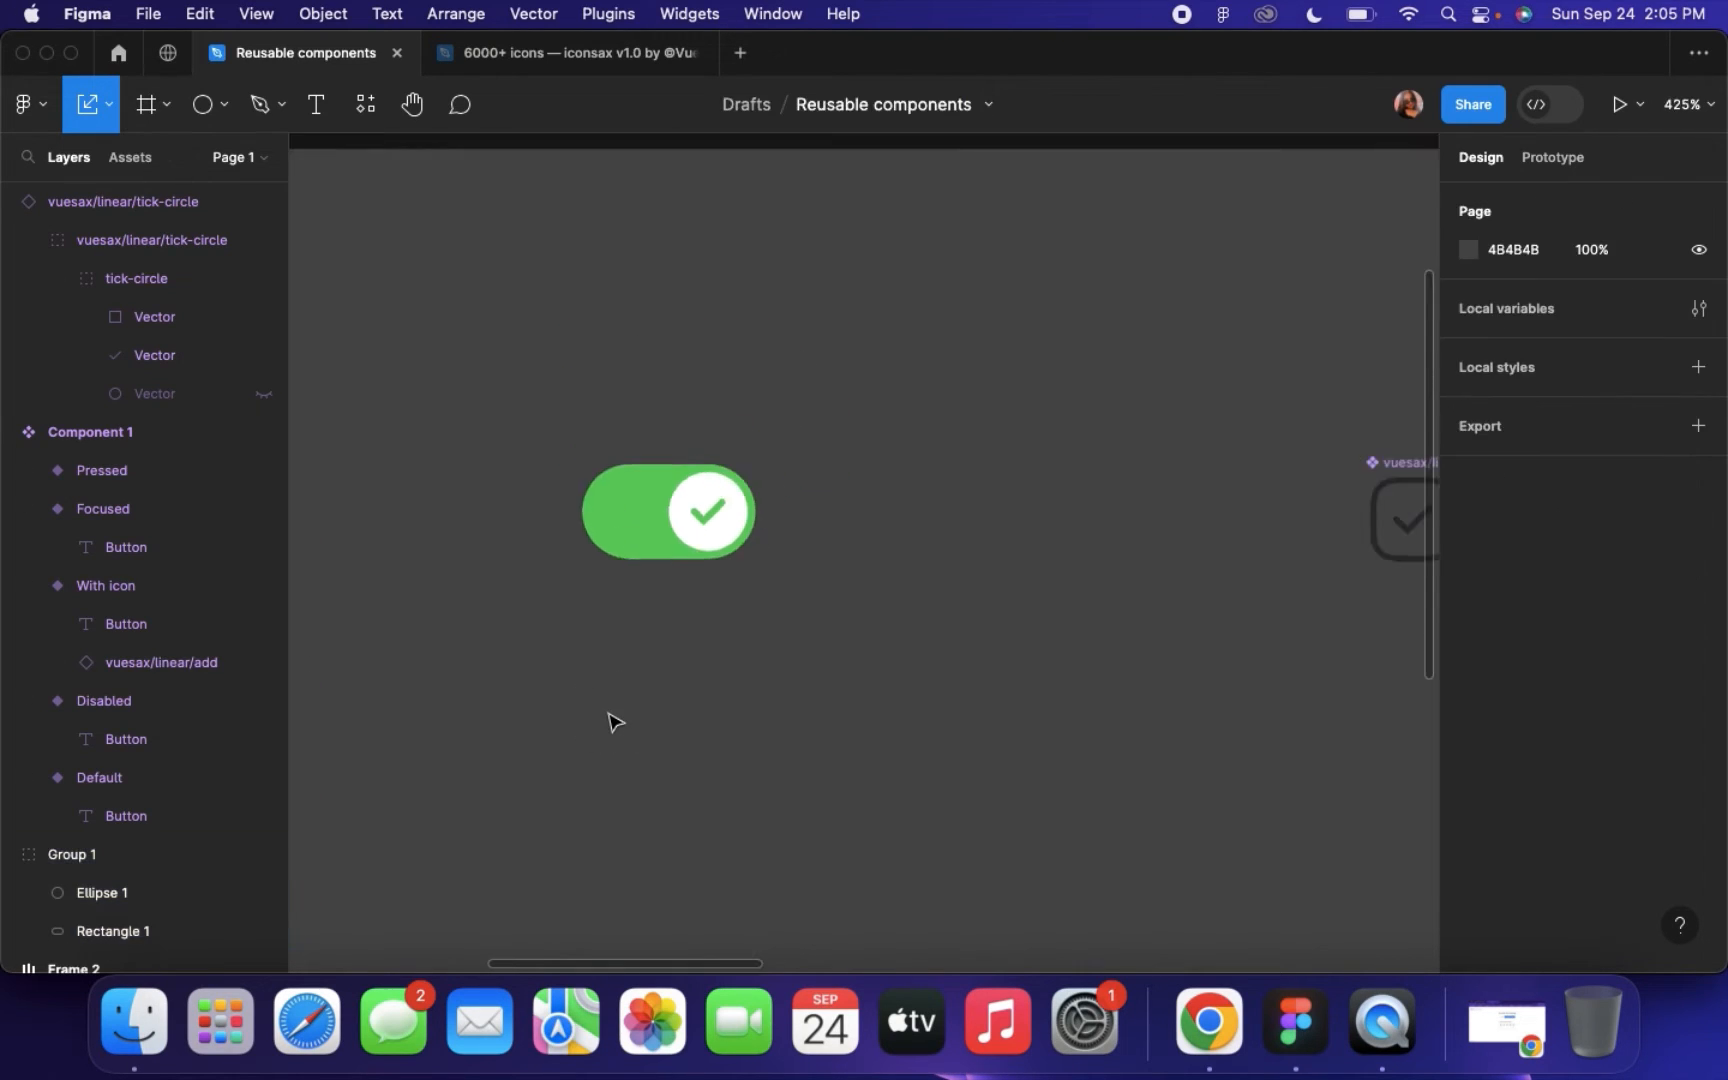
Move the tick-circle instance into the toggle's Group 1, above Ellipse 1 in the layer order
scroll(615, 722, "up", 3)
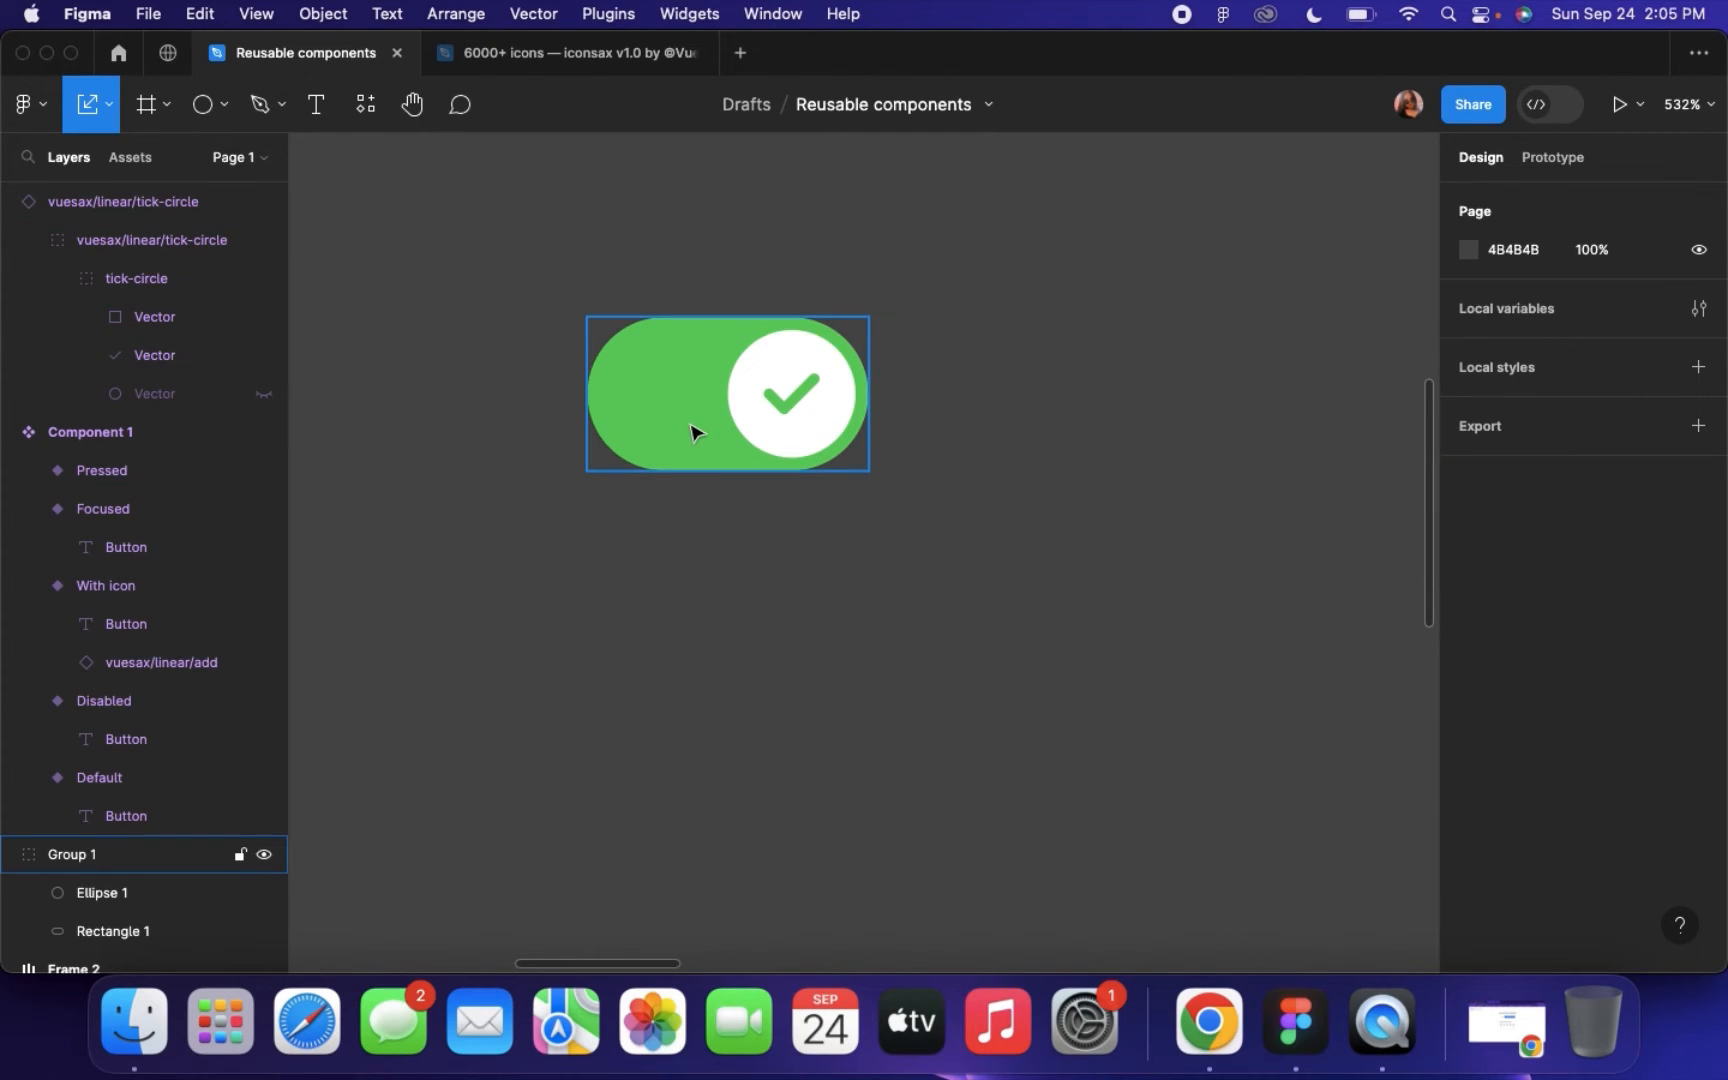
left_click(745, 392)
left_click_drag(93, 211, 149, 876)
left_click(845, 492)
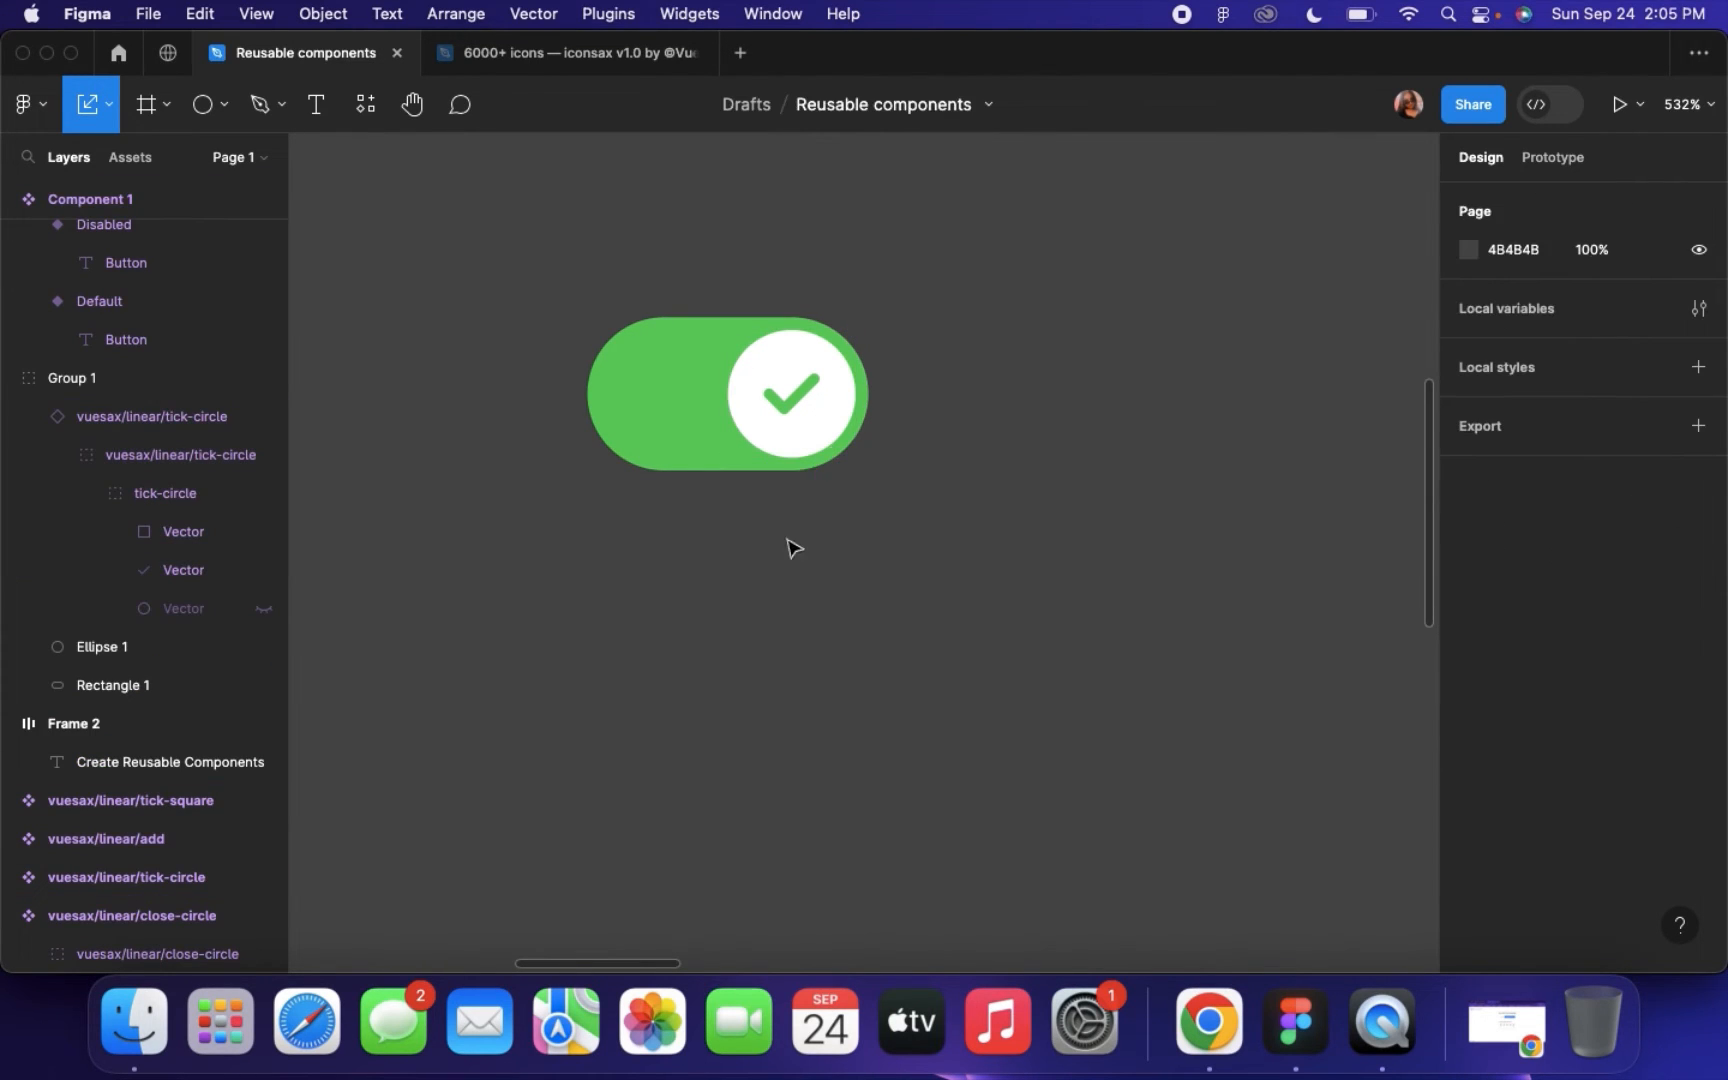
Duplicate the green toggle group straight below the original, at about Y -157
left_click(610, 398)
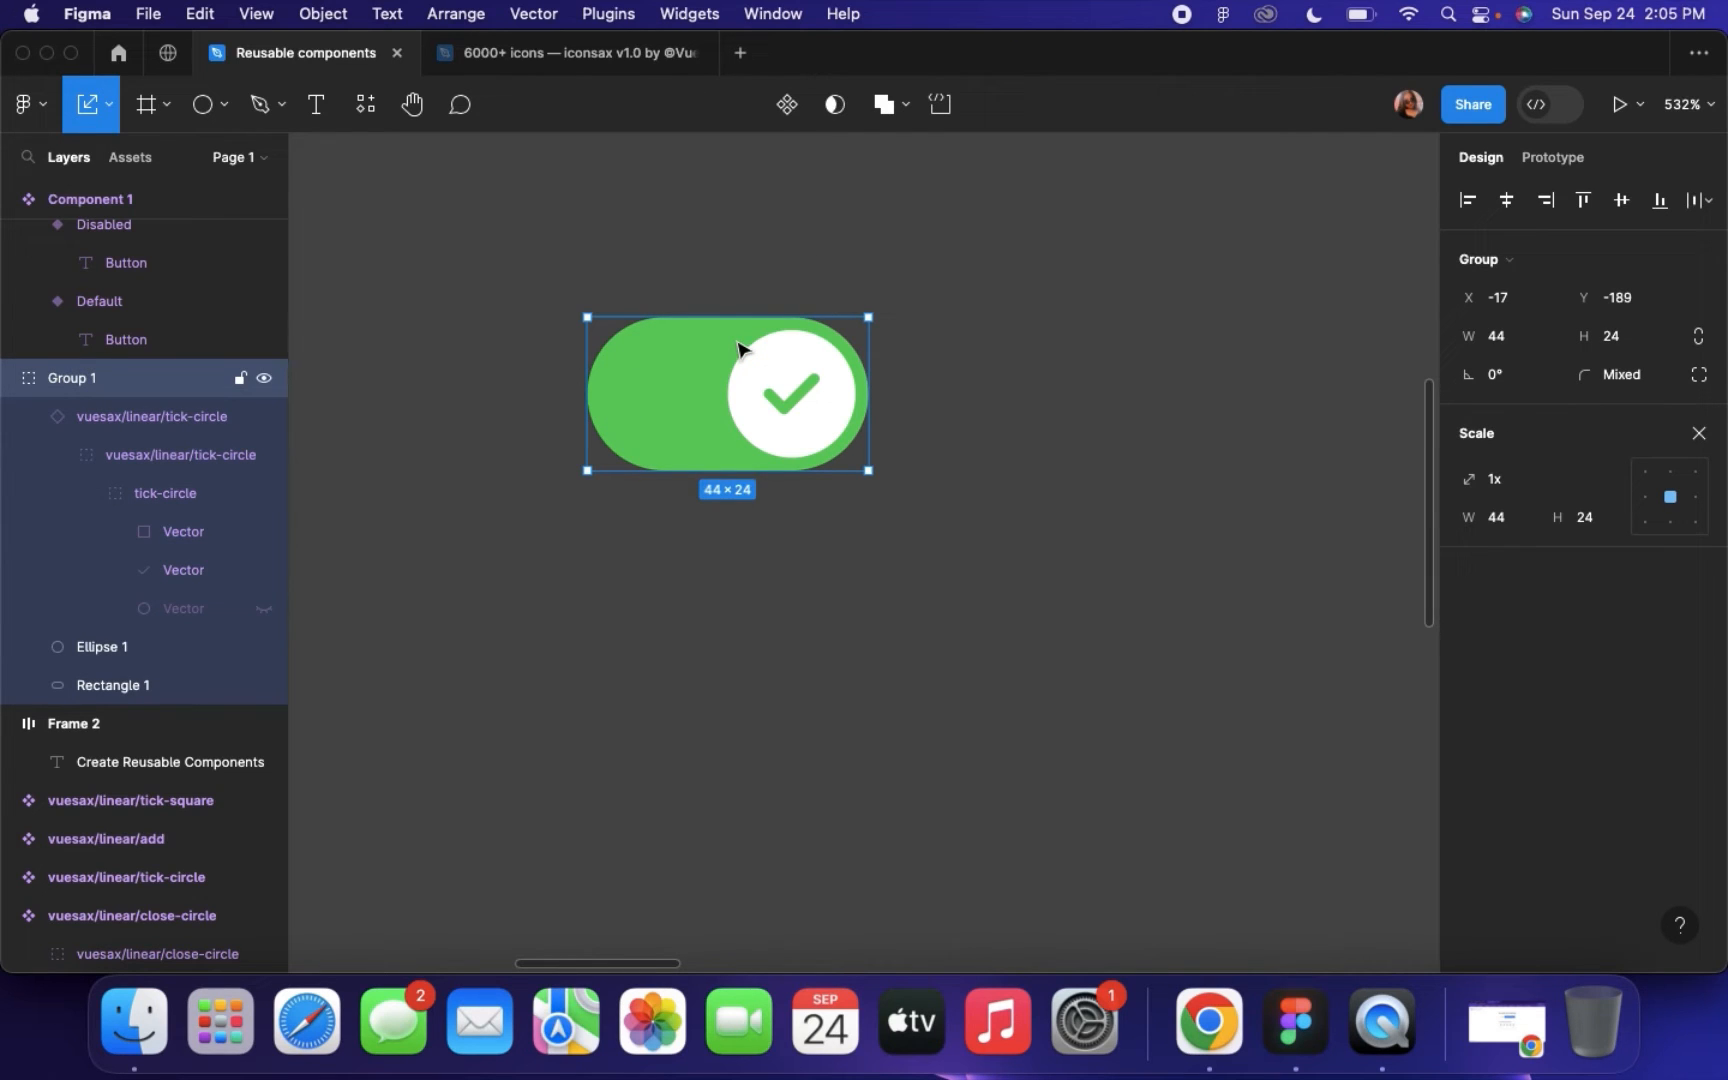
left_click_drag(752, 447, 744, 551)
scroll(750, 555, "up", 2)
double_click(792, 585)
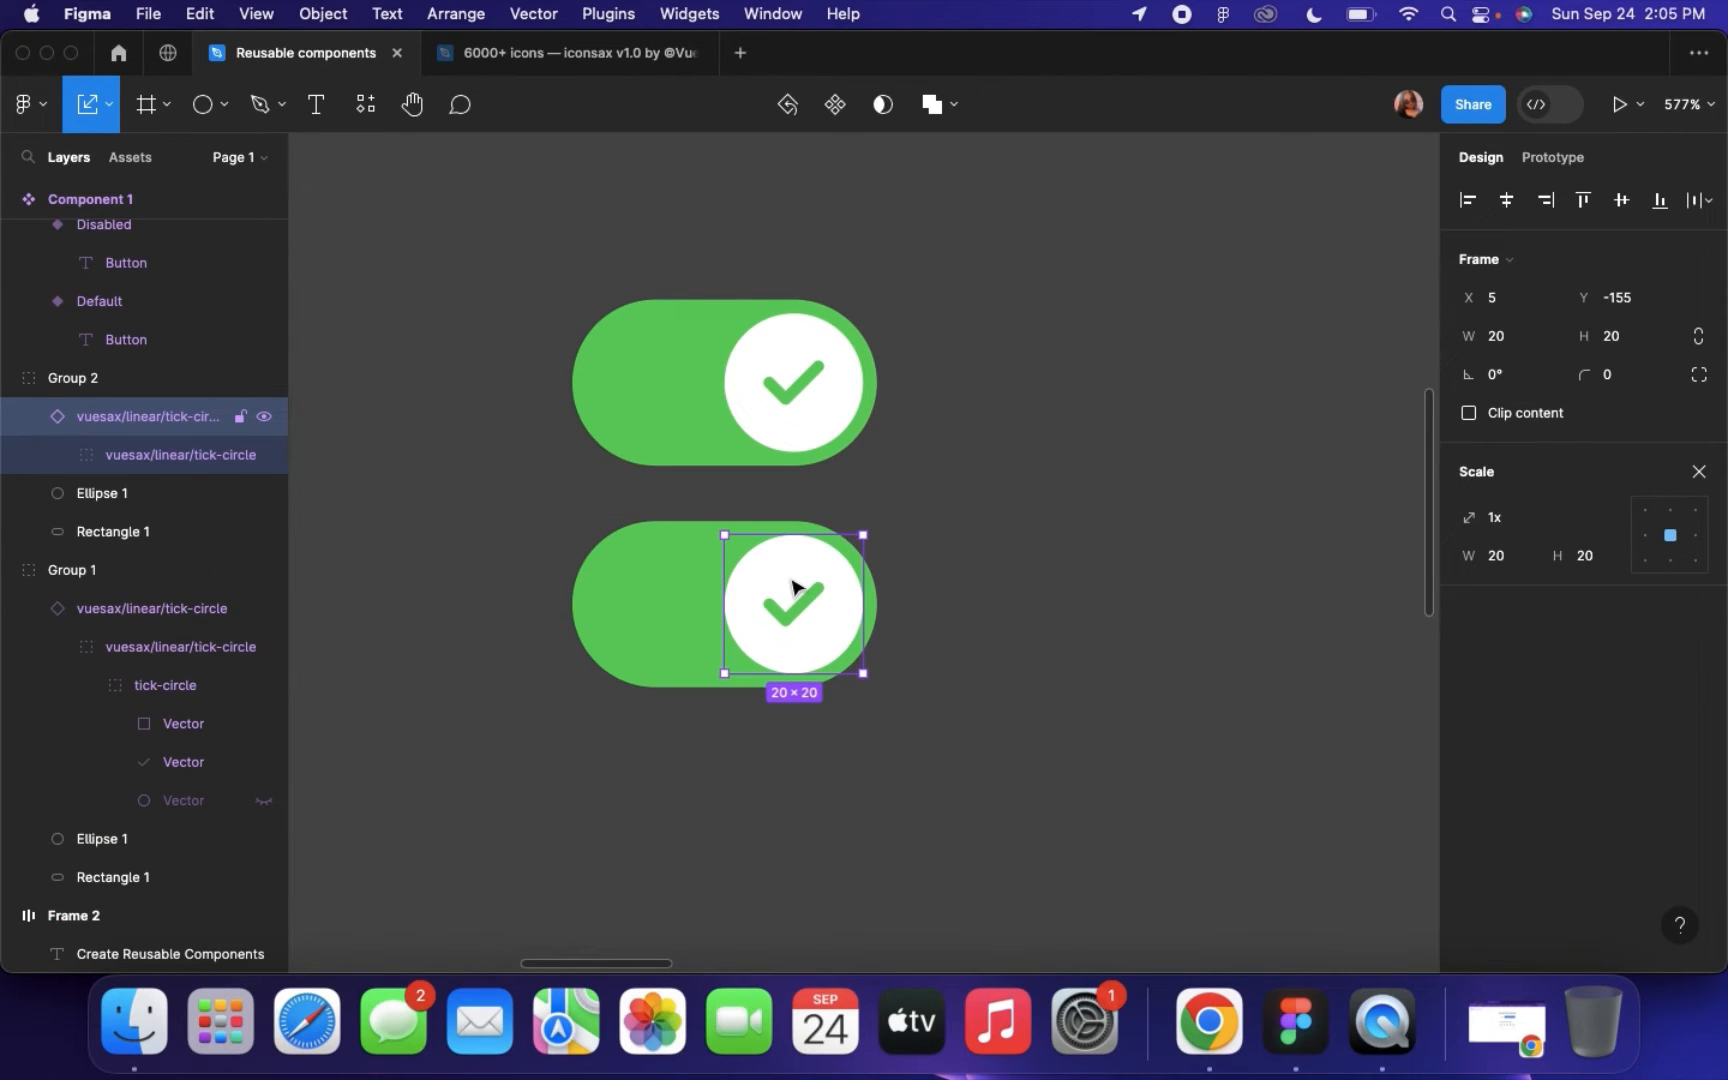
left_click_drag(792, 585, 708, 590)
key("super+z")
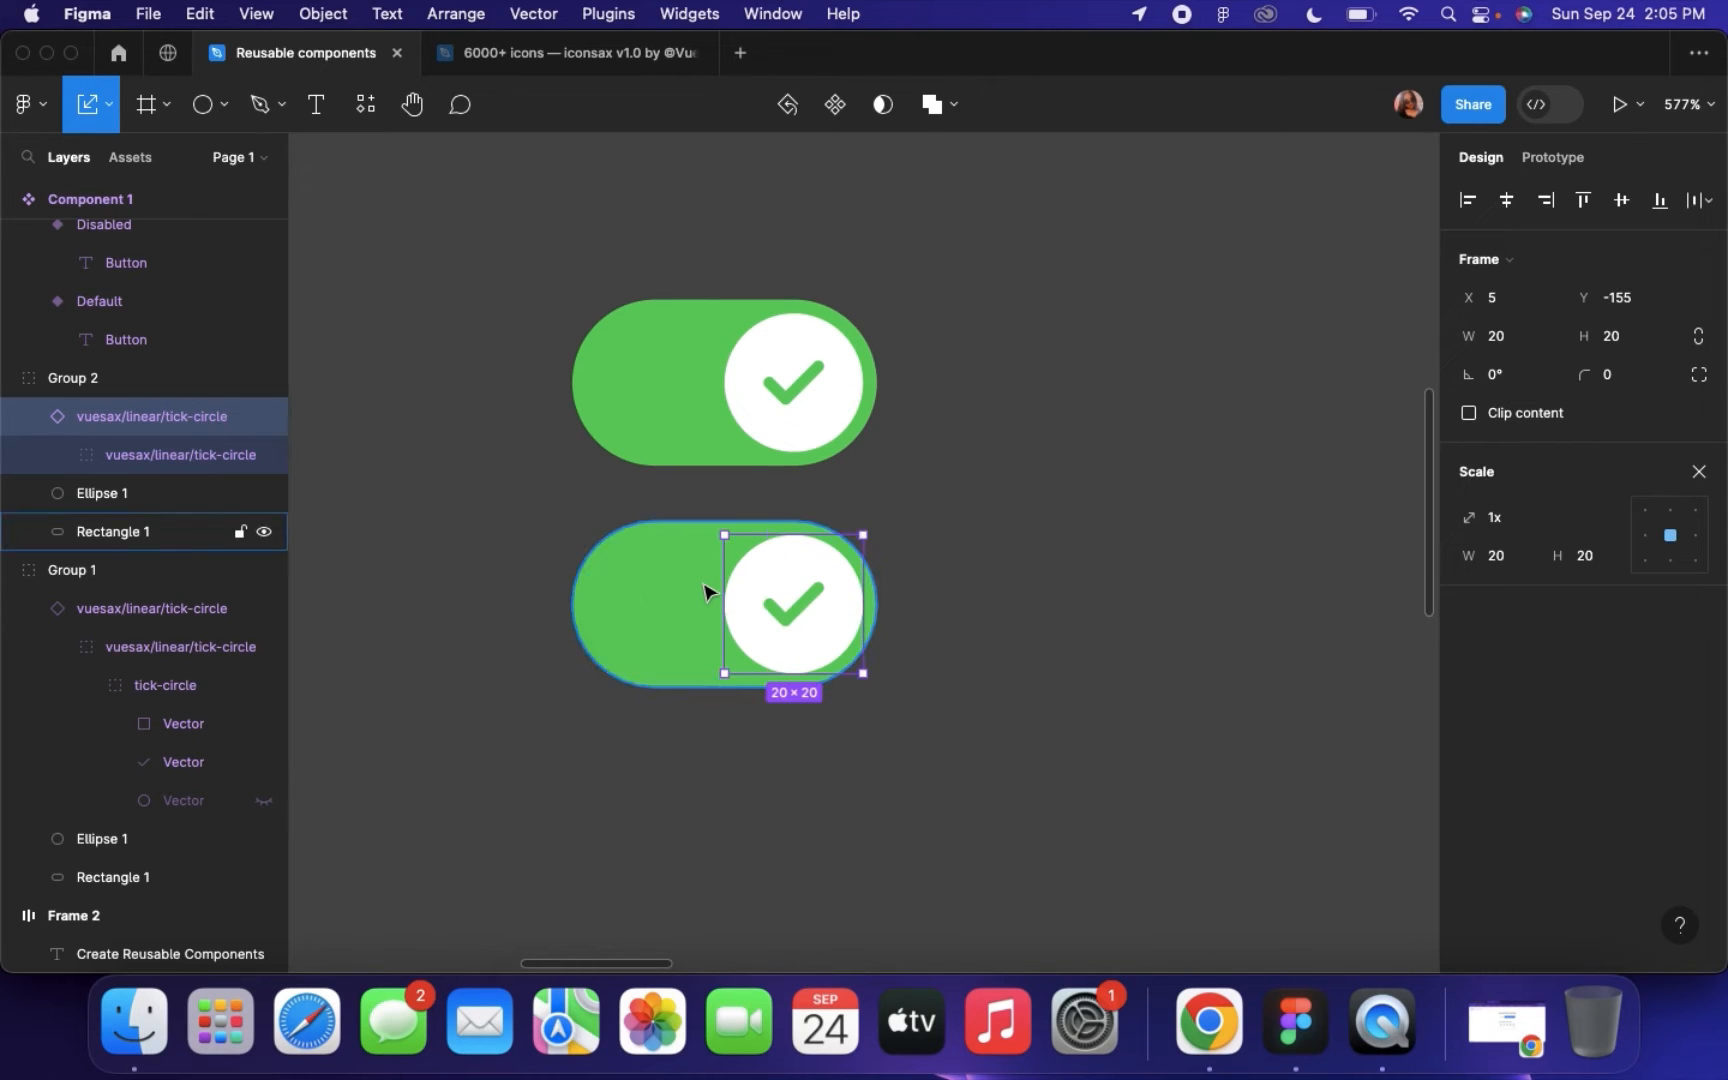
left_click(1203, 717)
Move the tick-circle instance of the duplicate toggle off its knob to the empty canvas beside it
left_click(803, 662)
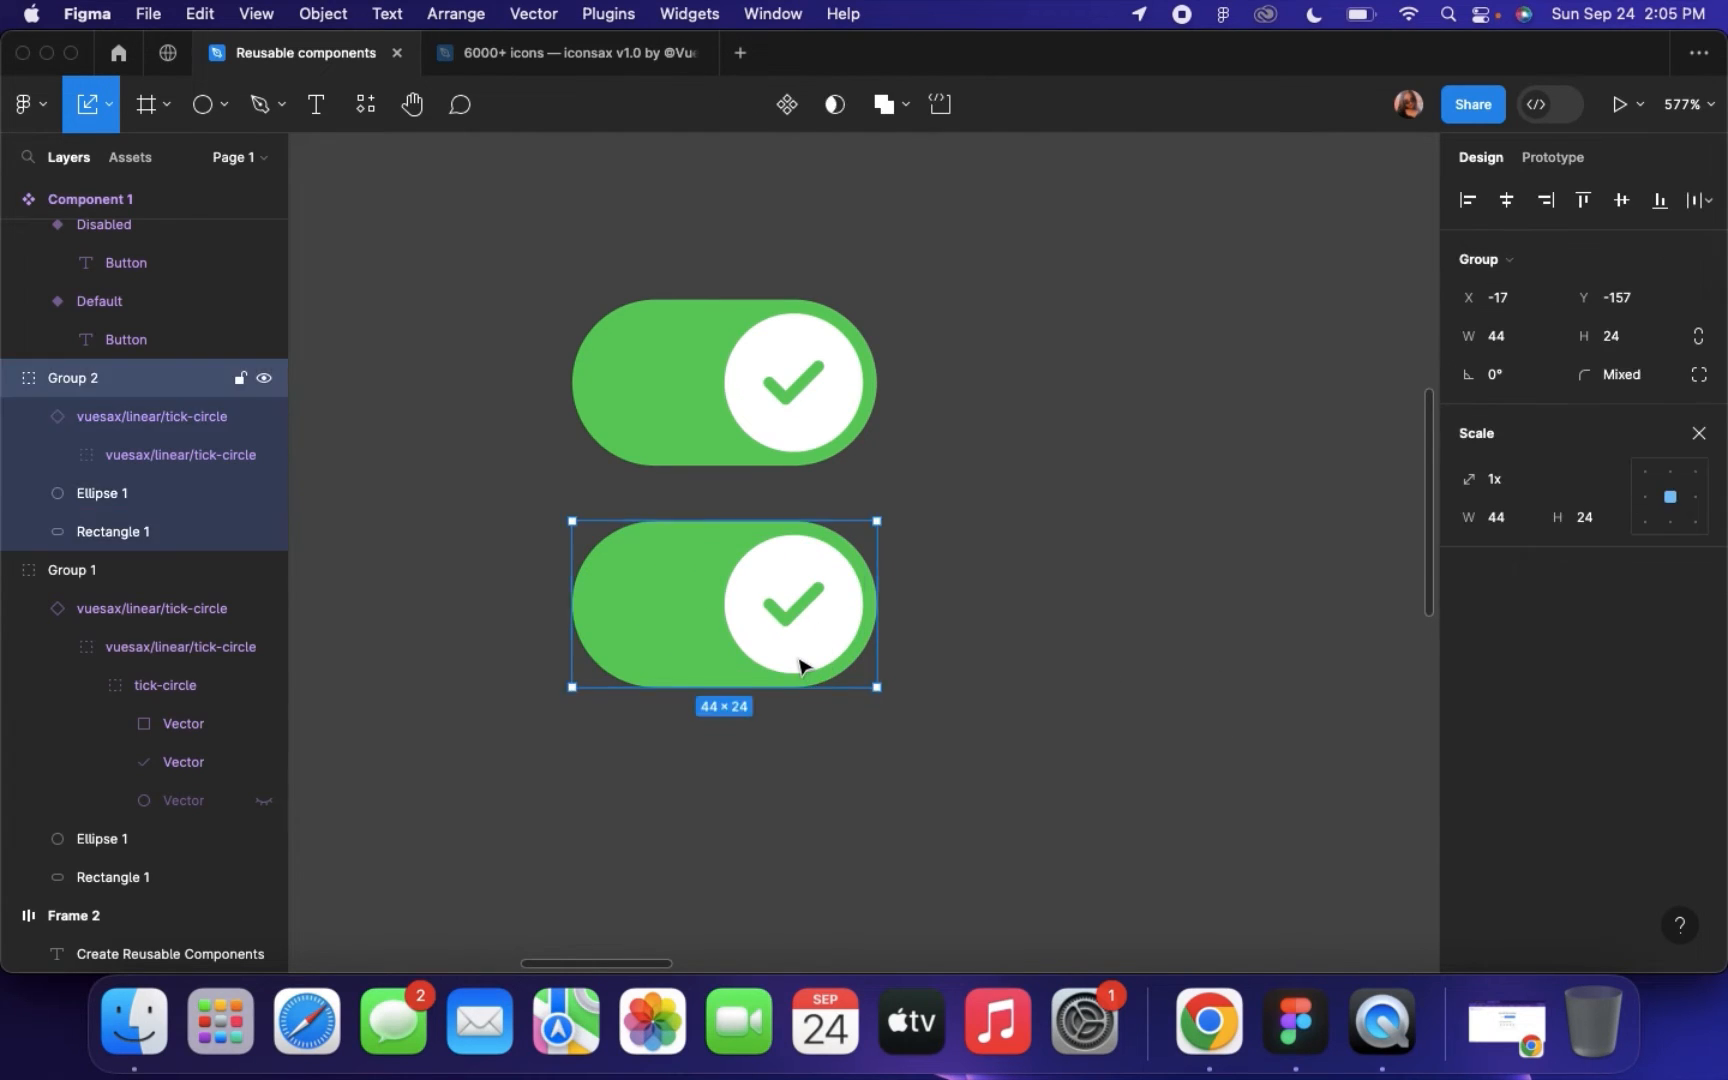
left_click(803, 662)
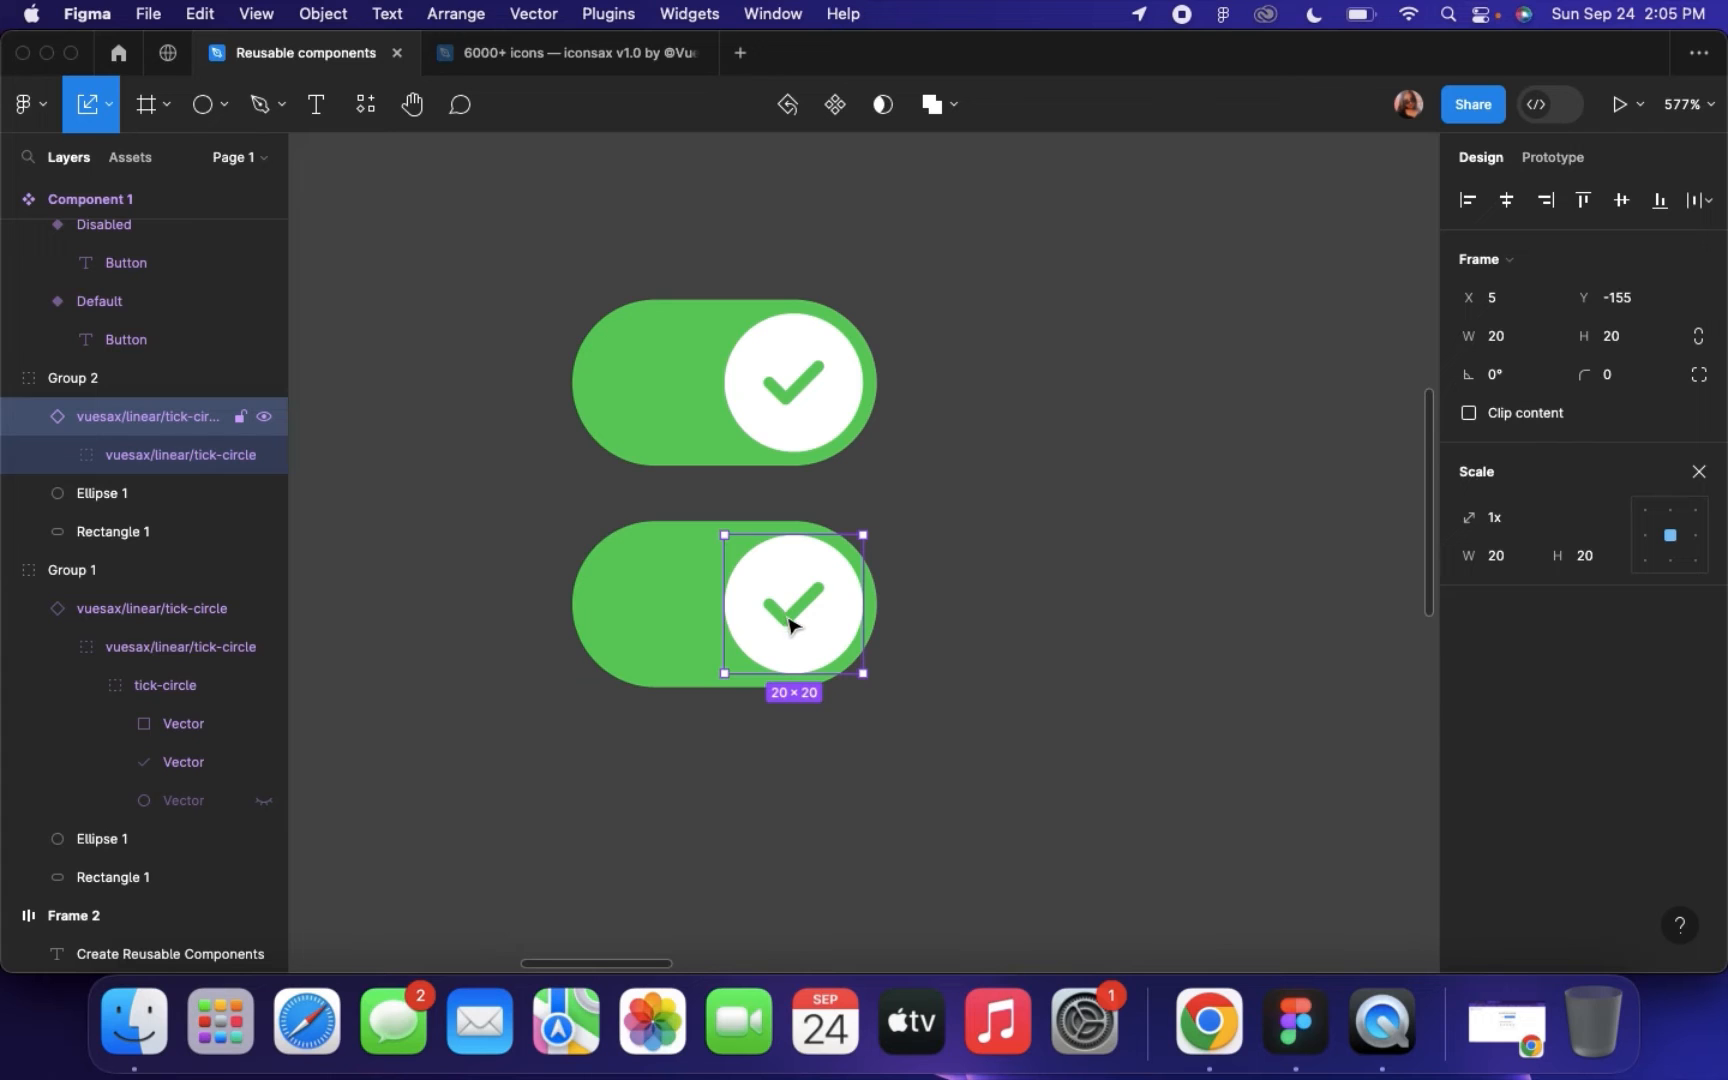
left_click_drag(789, 625, 1094, 557)
Move the duplicate toggle's white knob to the left end of its track at X -14 and delete the loose check icon
left_click(785, 625)
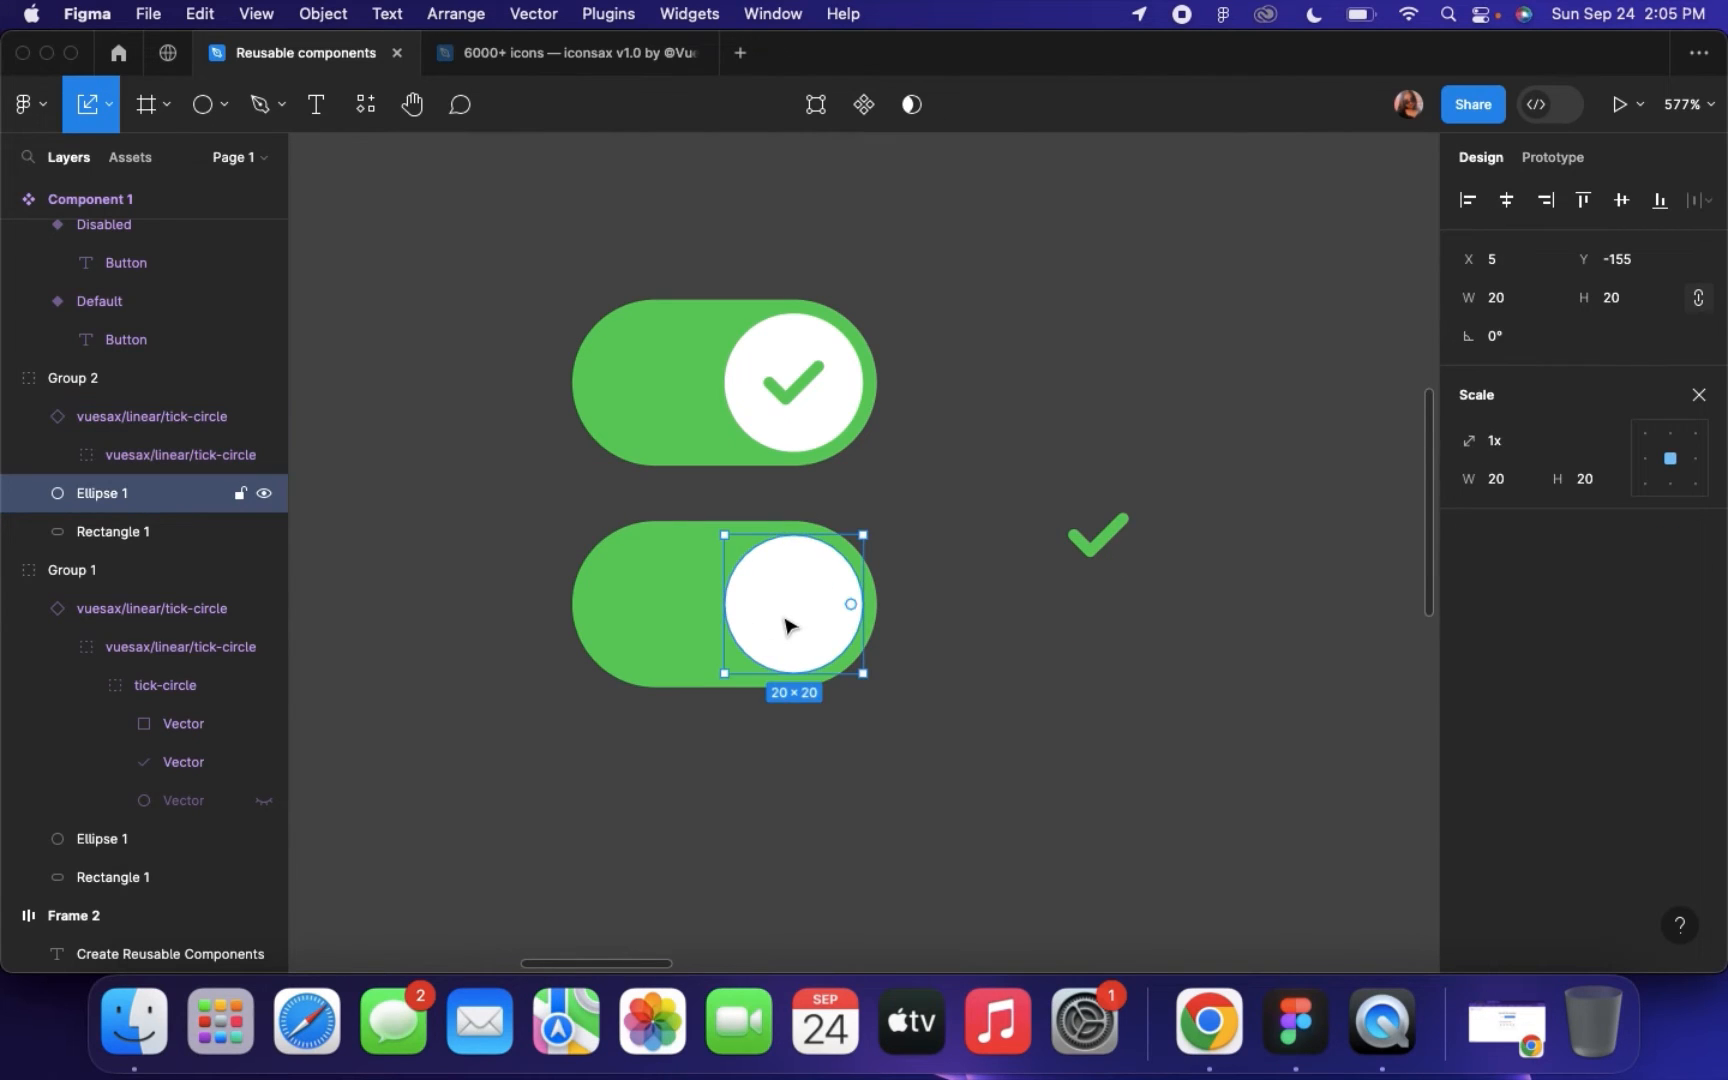
left_click_drag(785, 625, 652, 613)
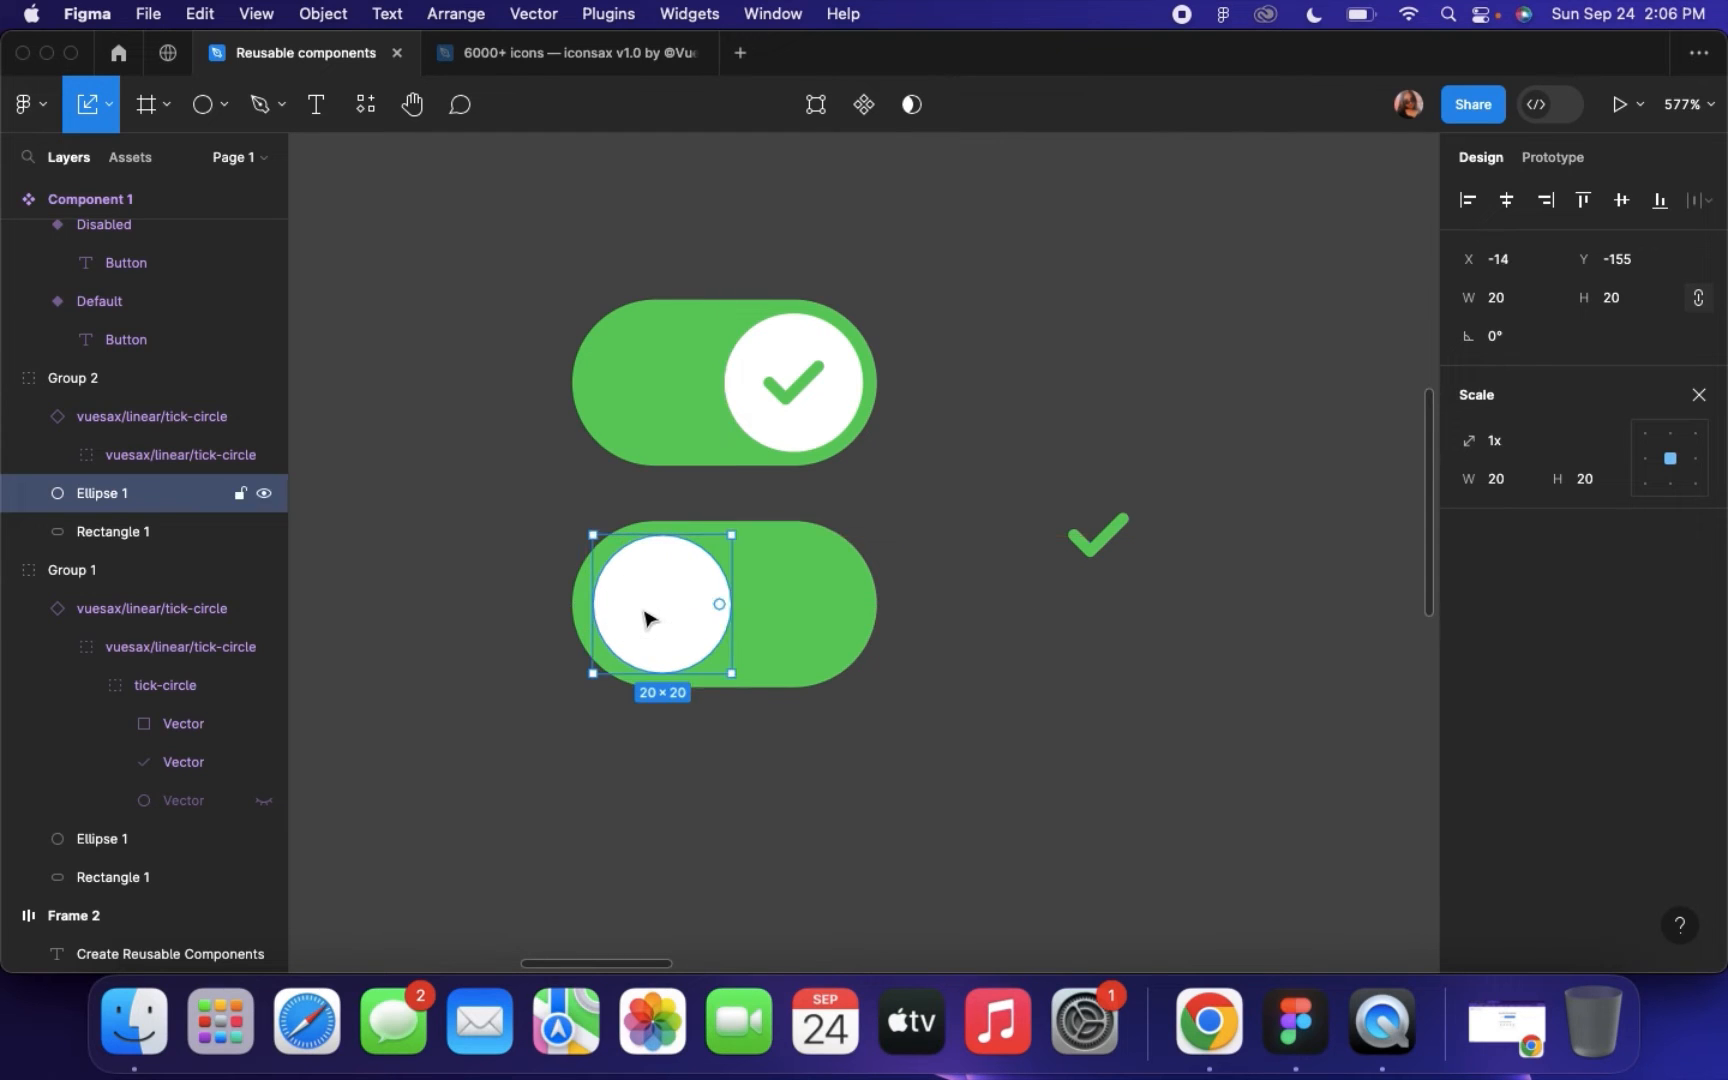
left_click(676, 748)
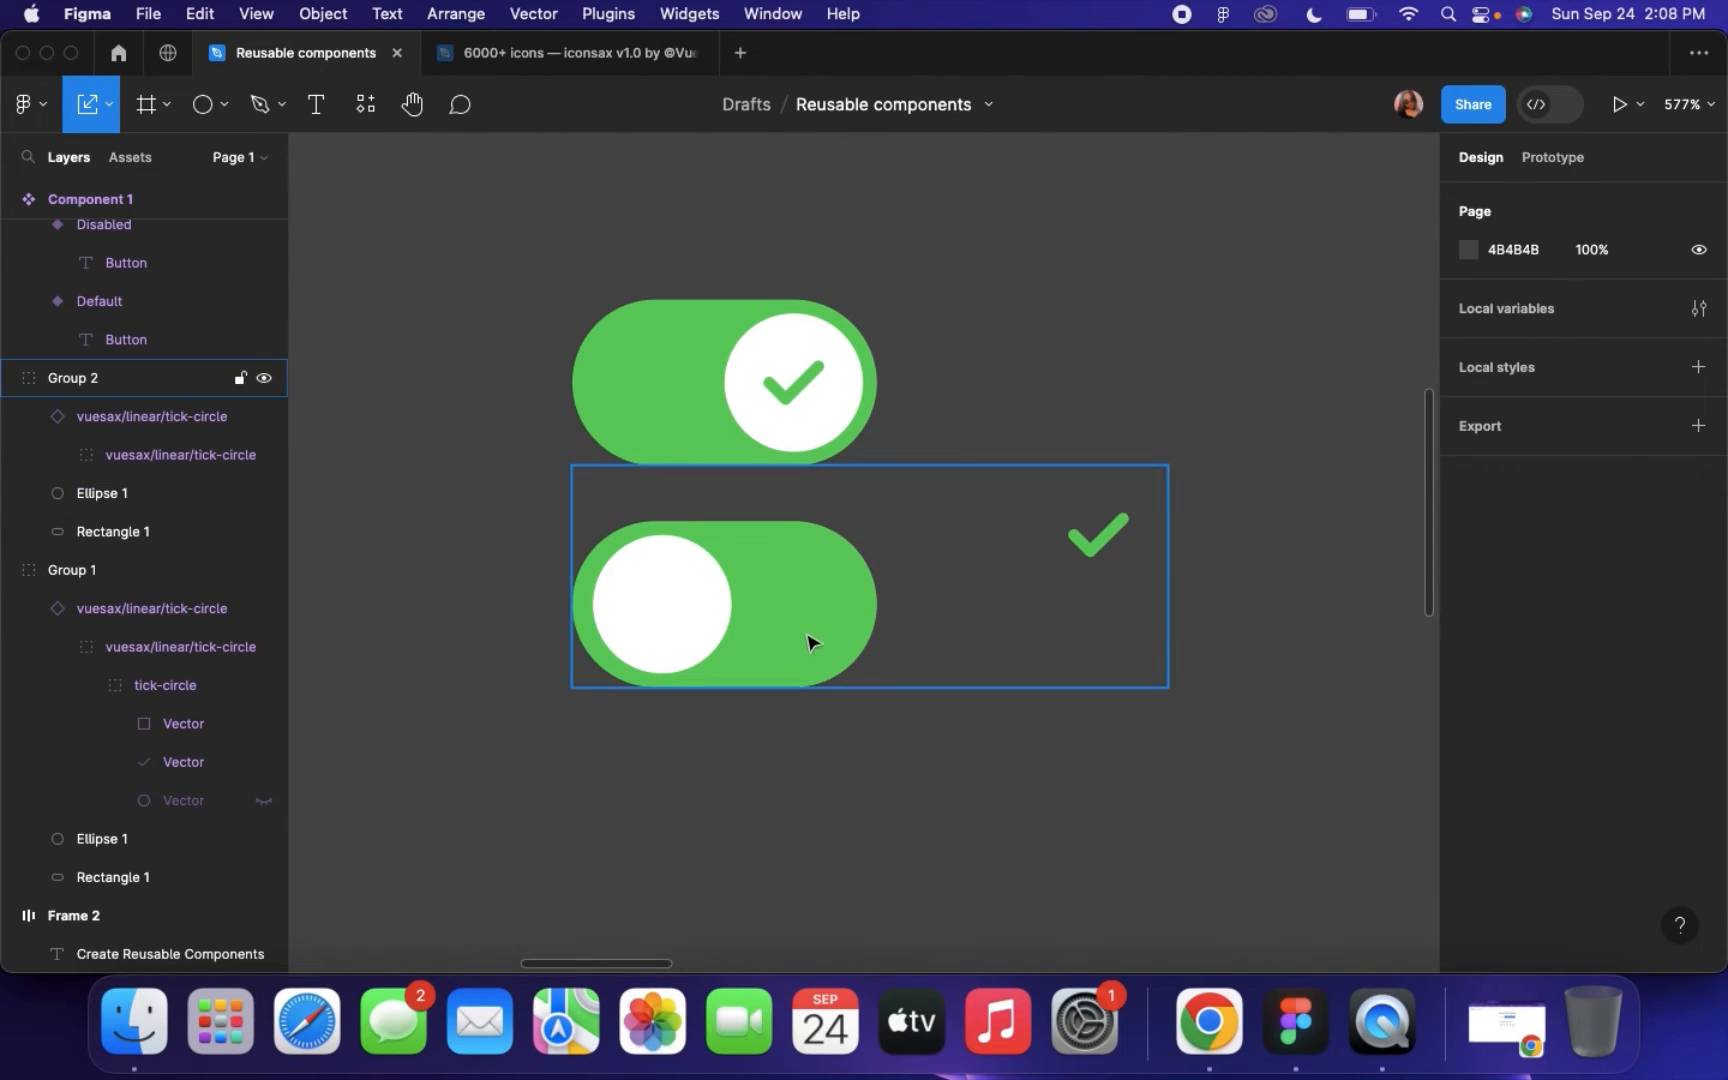
double_click(1092, 552)
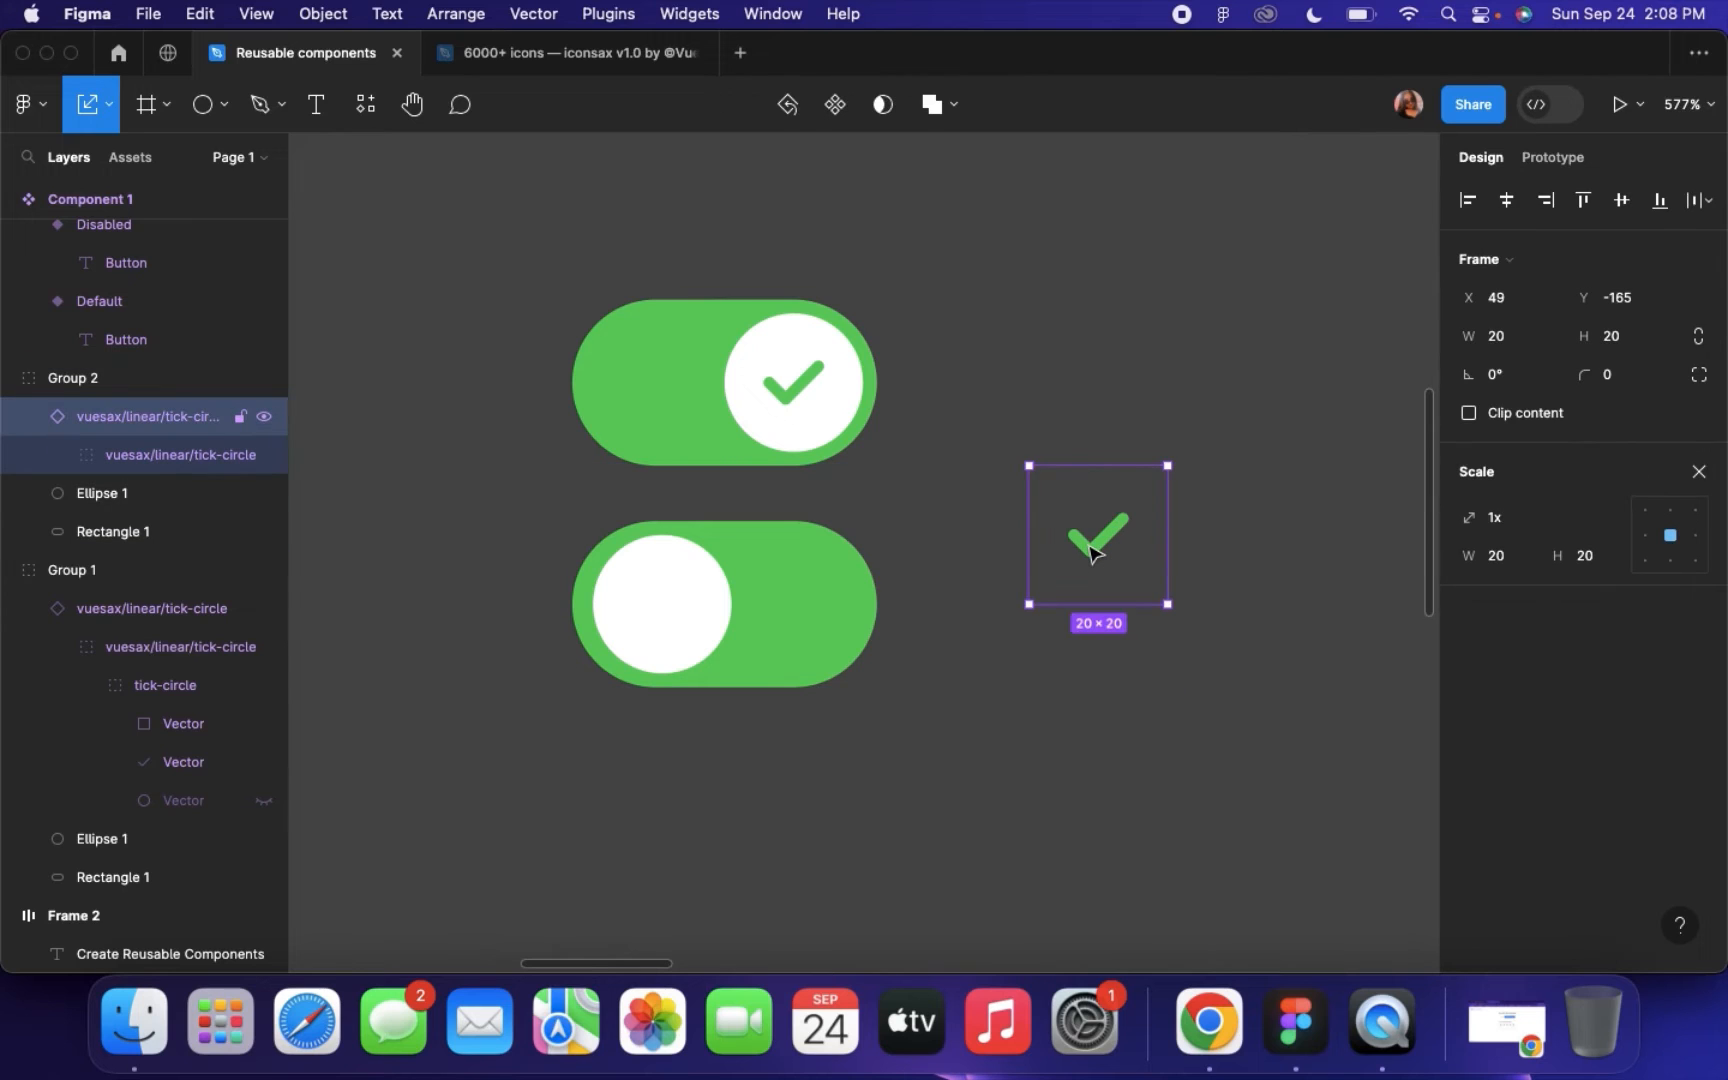
key("Delete")
Recolor the track rectangle of the duplicate toggle to red EE574D
double_click(870, 603)
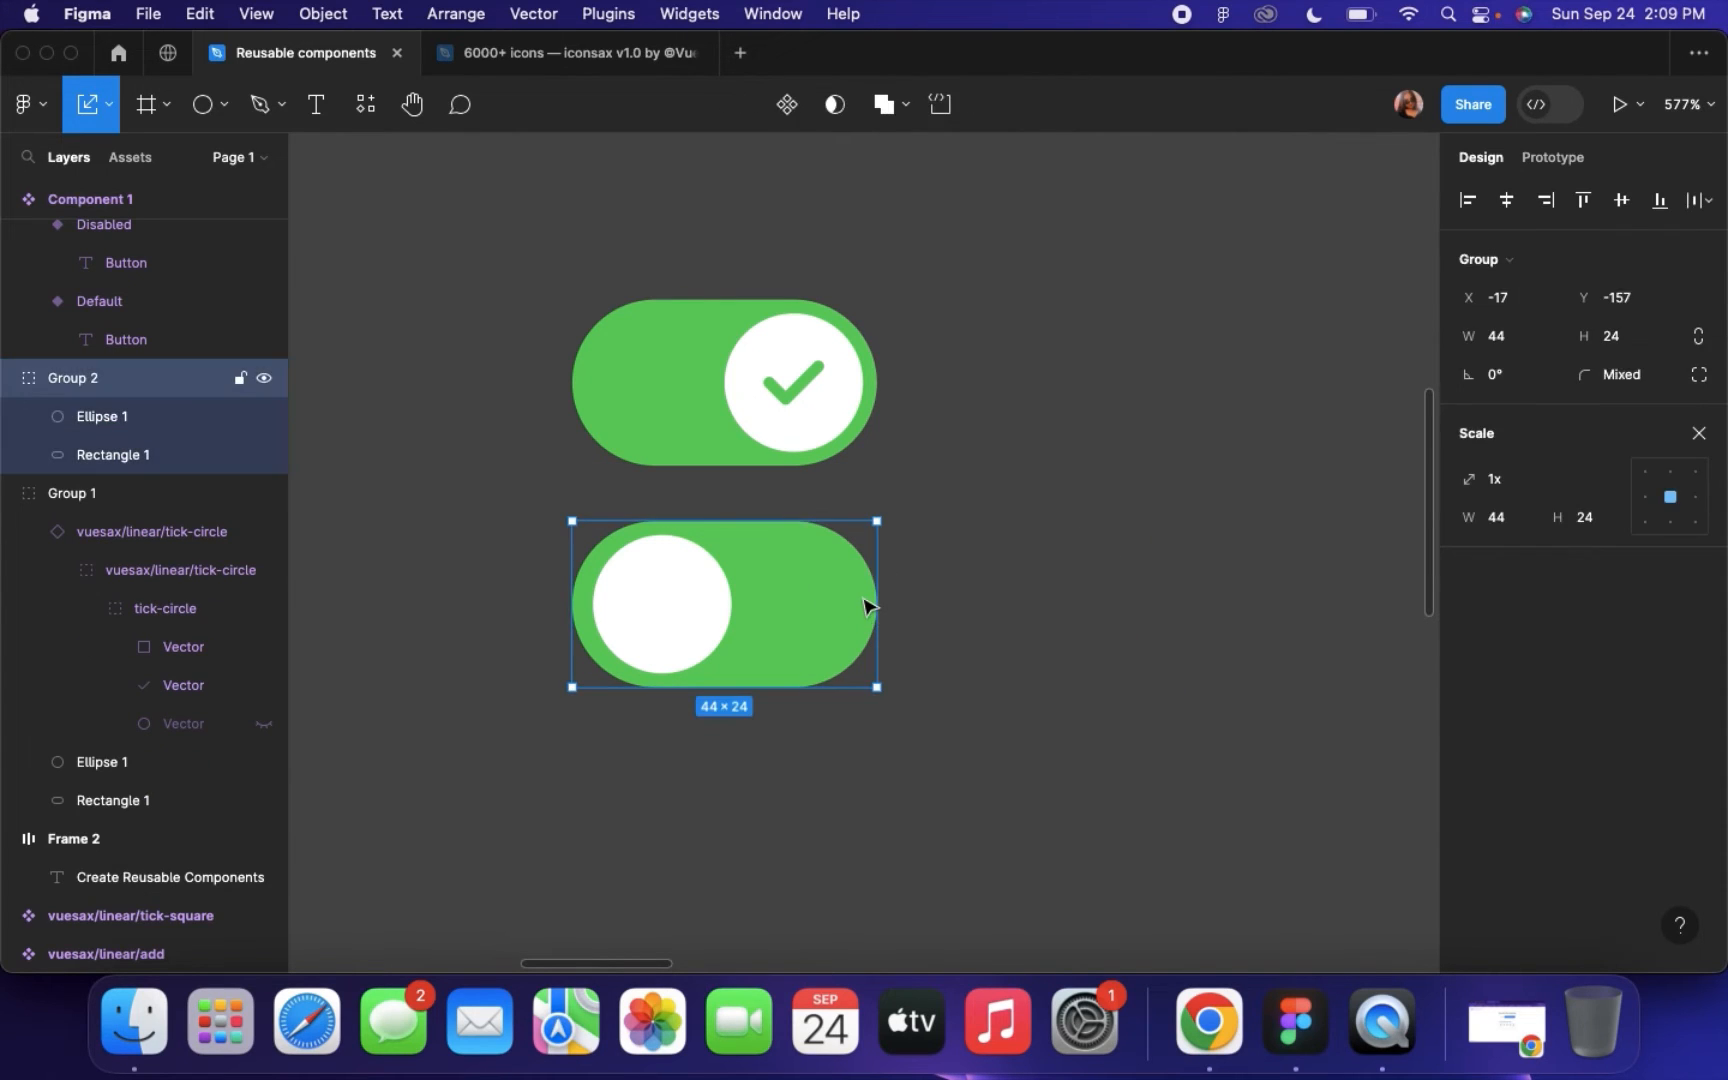
left_click(1697, 397)
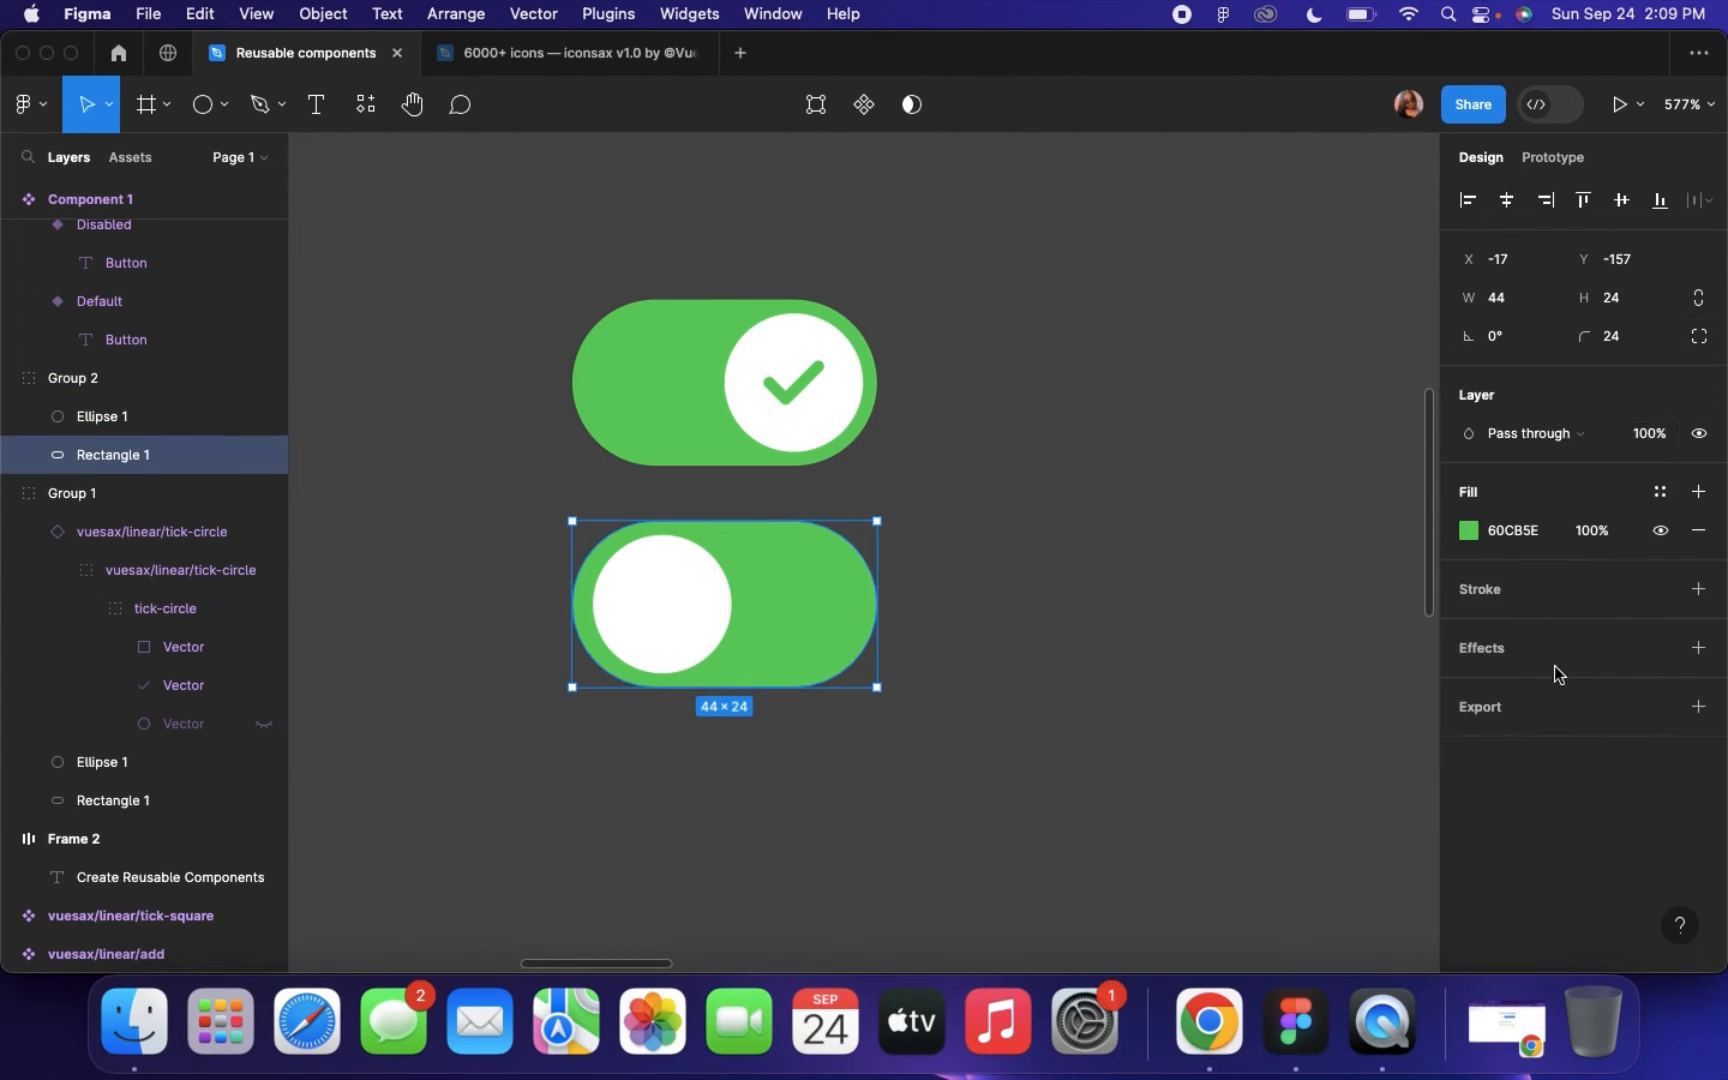
left_click(1469, 531)
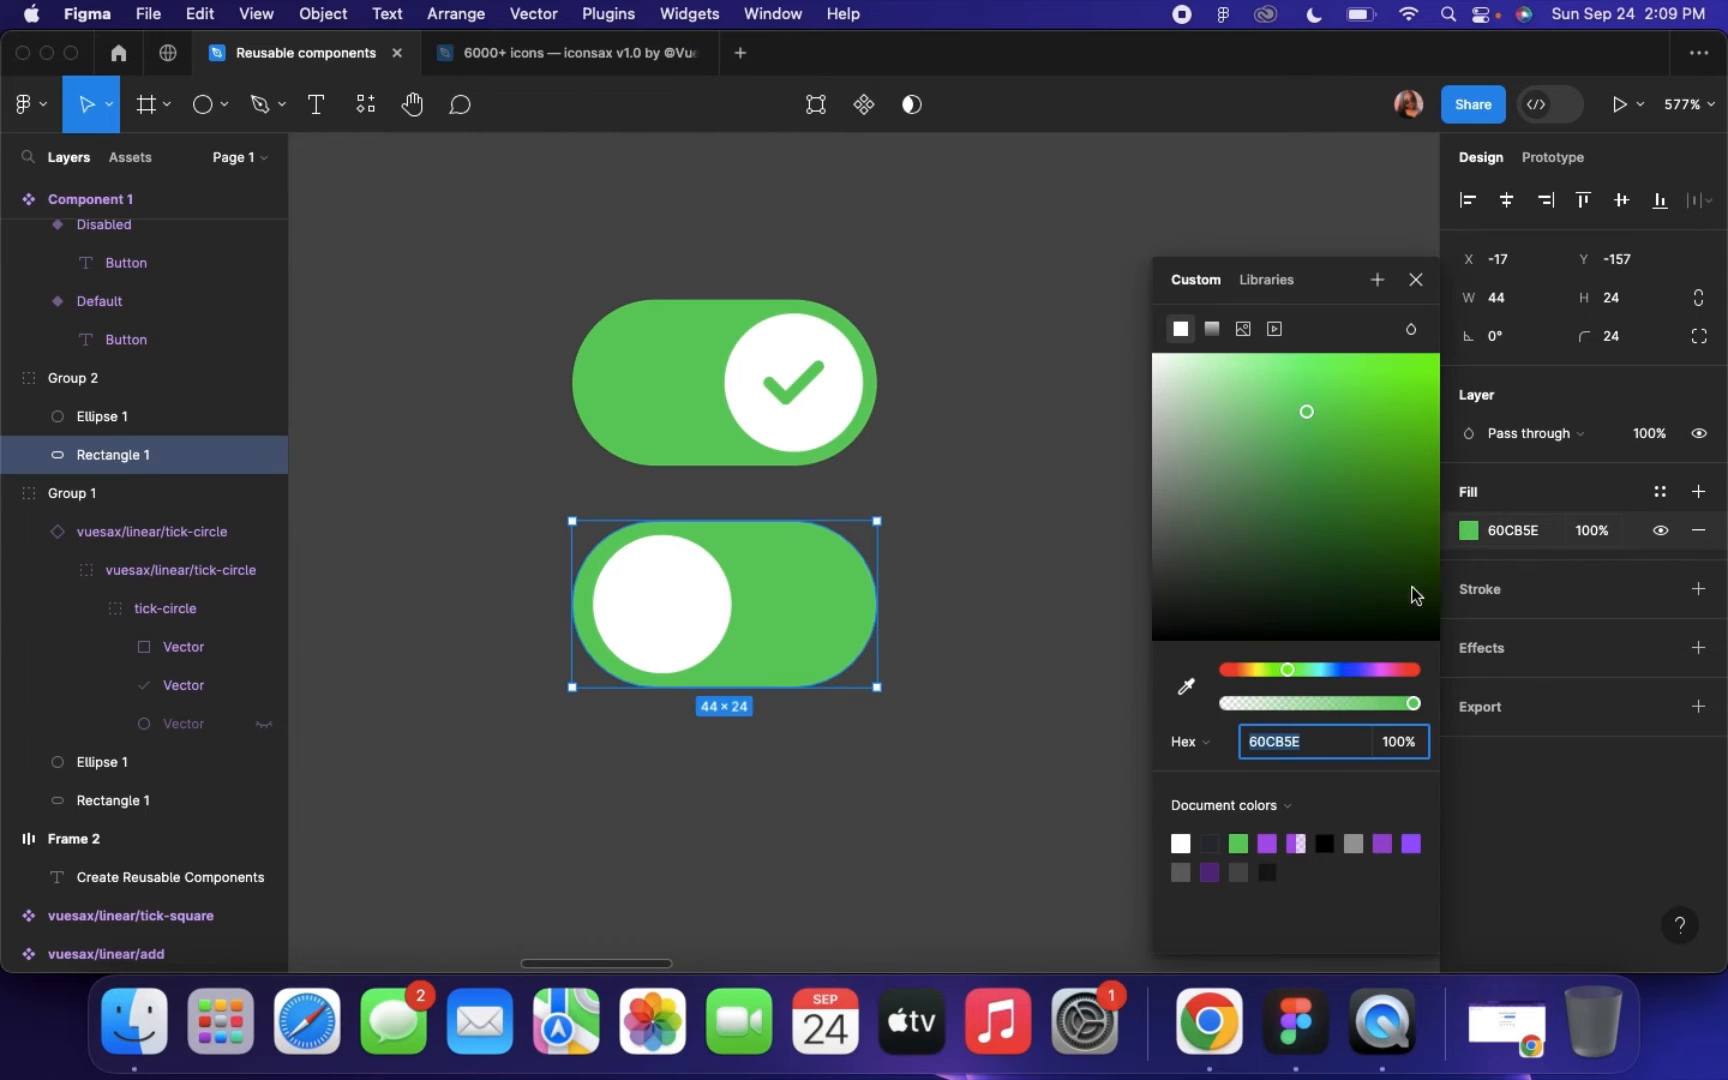
left_click(1235, 671)
left_click_drag(1234, 674, 1232, 673)
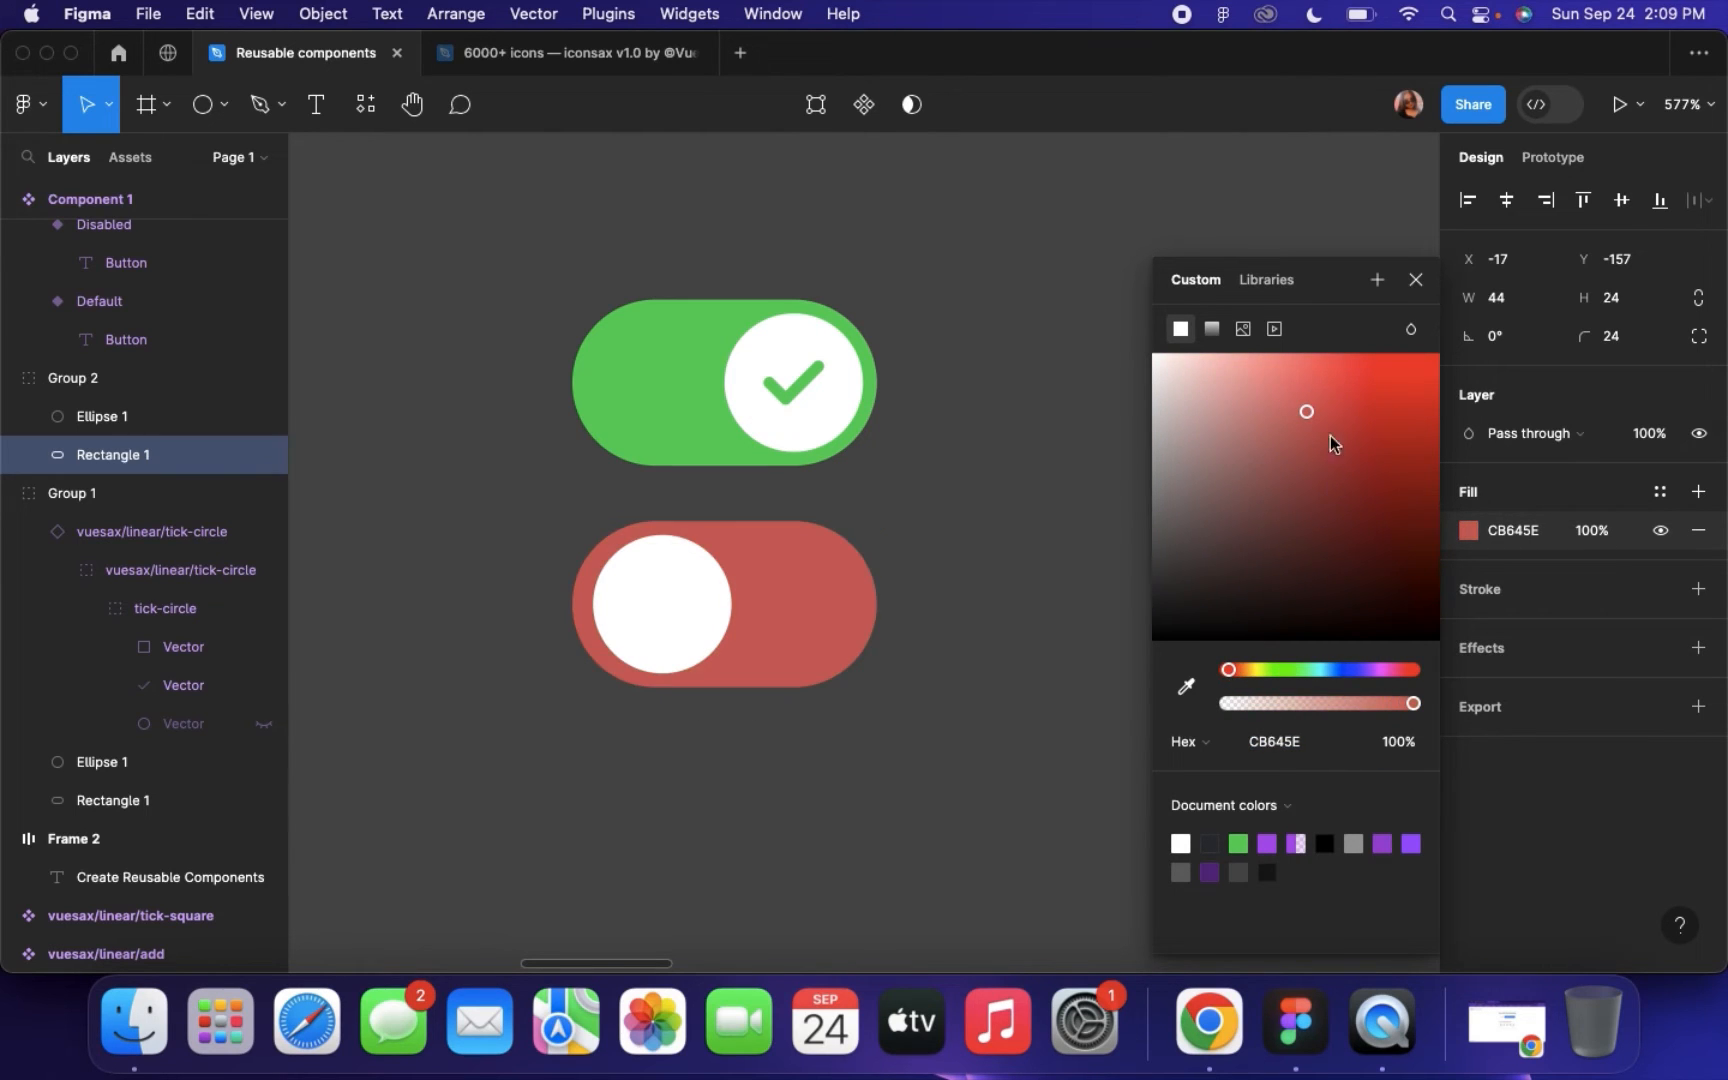
left_click_drag(1330, 443, 1346, 372)
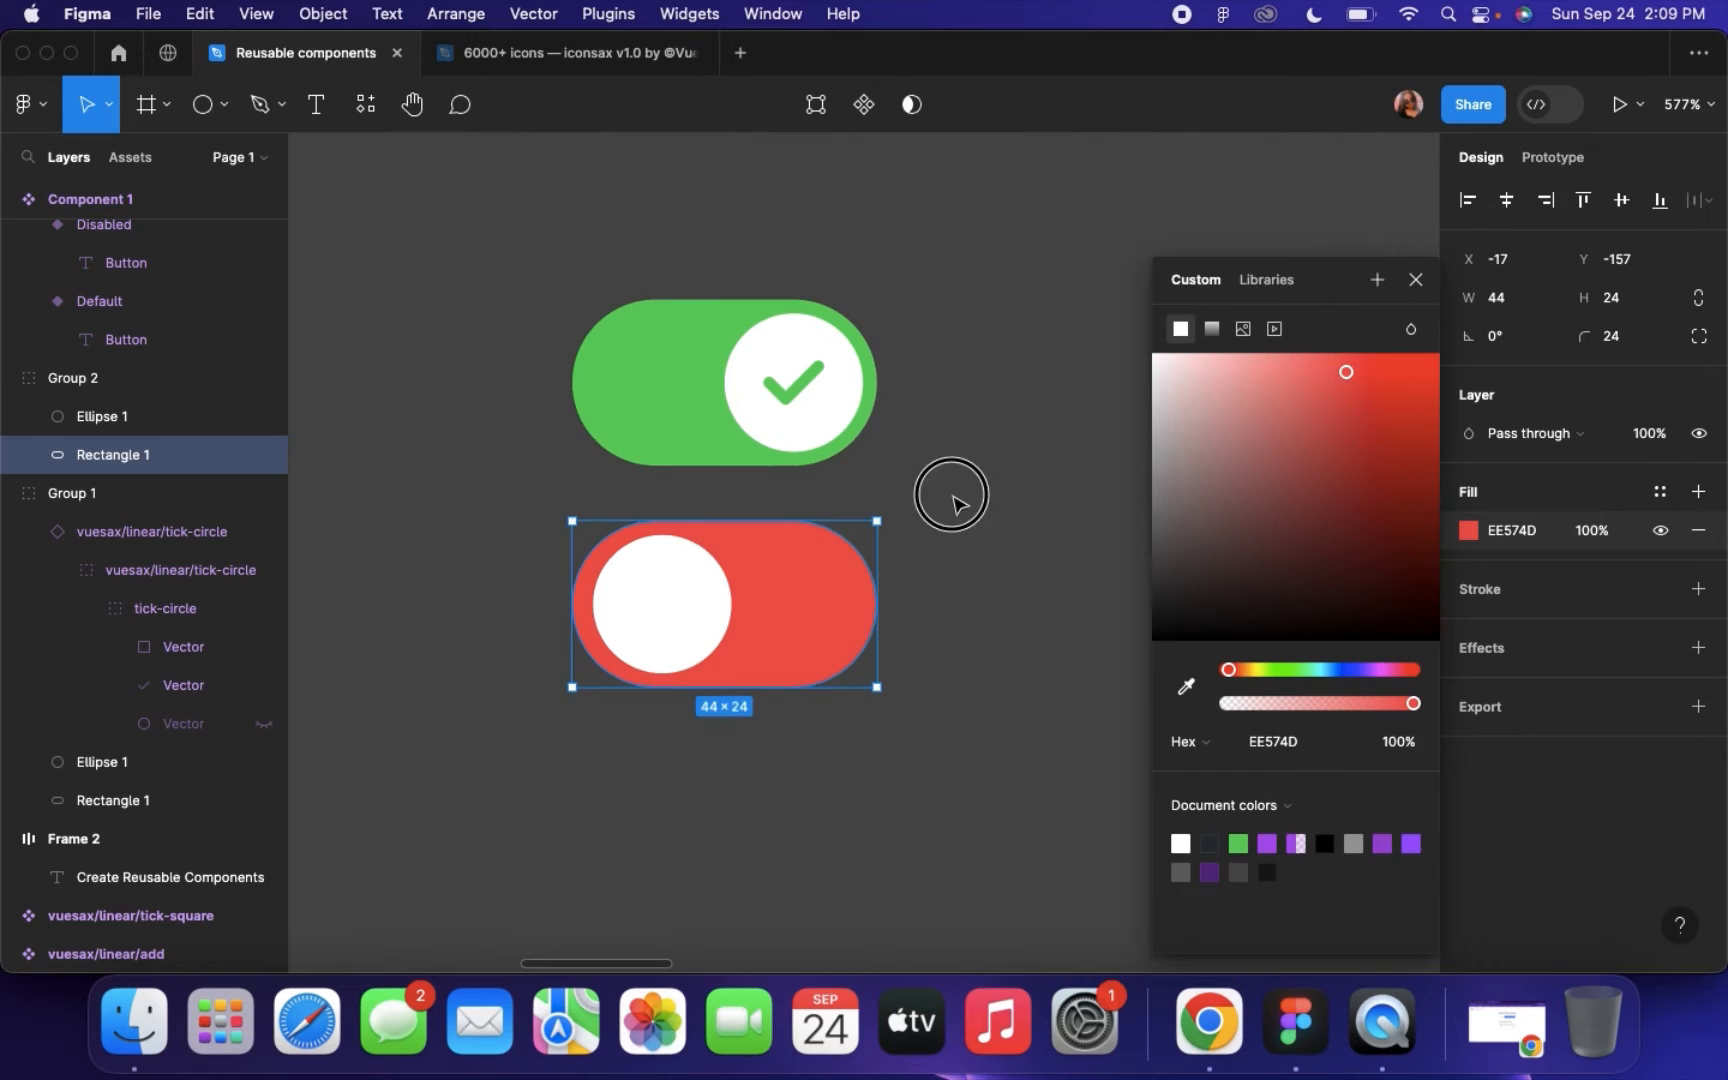
left_click(951, 500)
Place an instance of the close-circle icon component beside the red toggle, at about X 51, Y -157
scroll(951, 500, "down", 6)
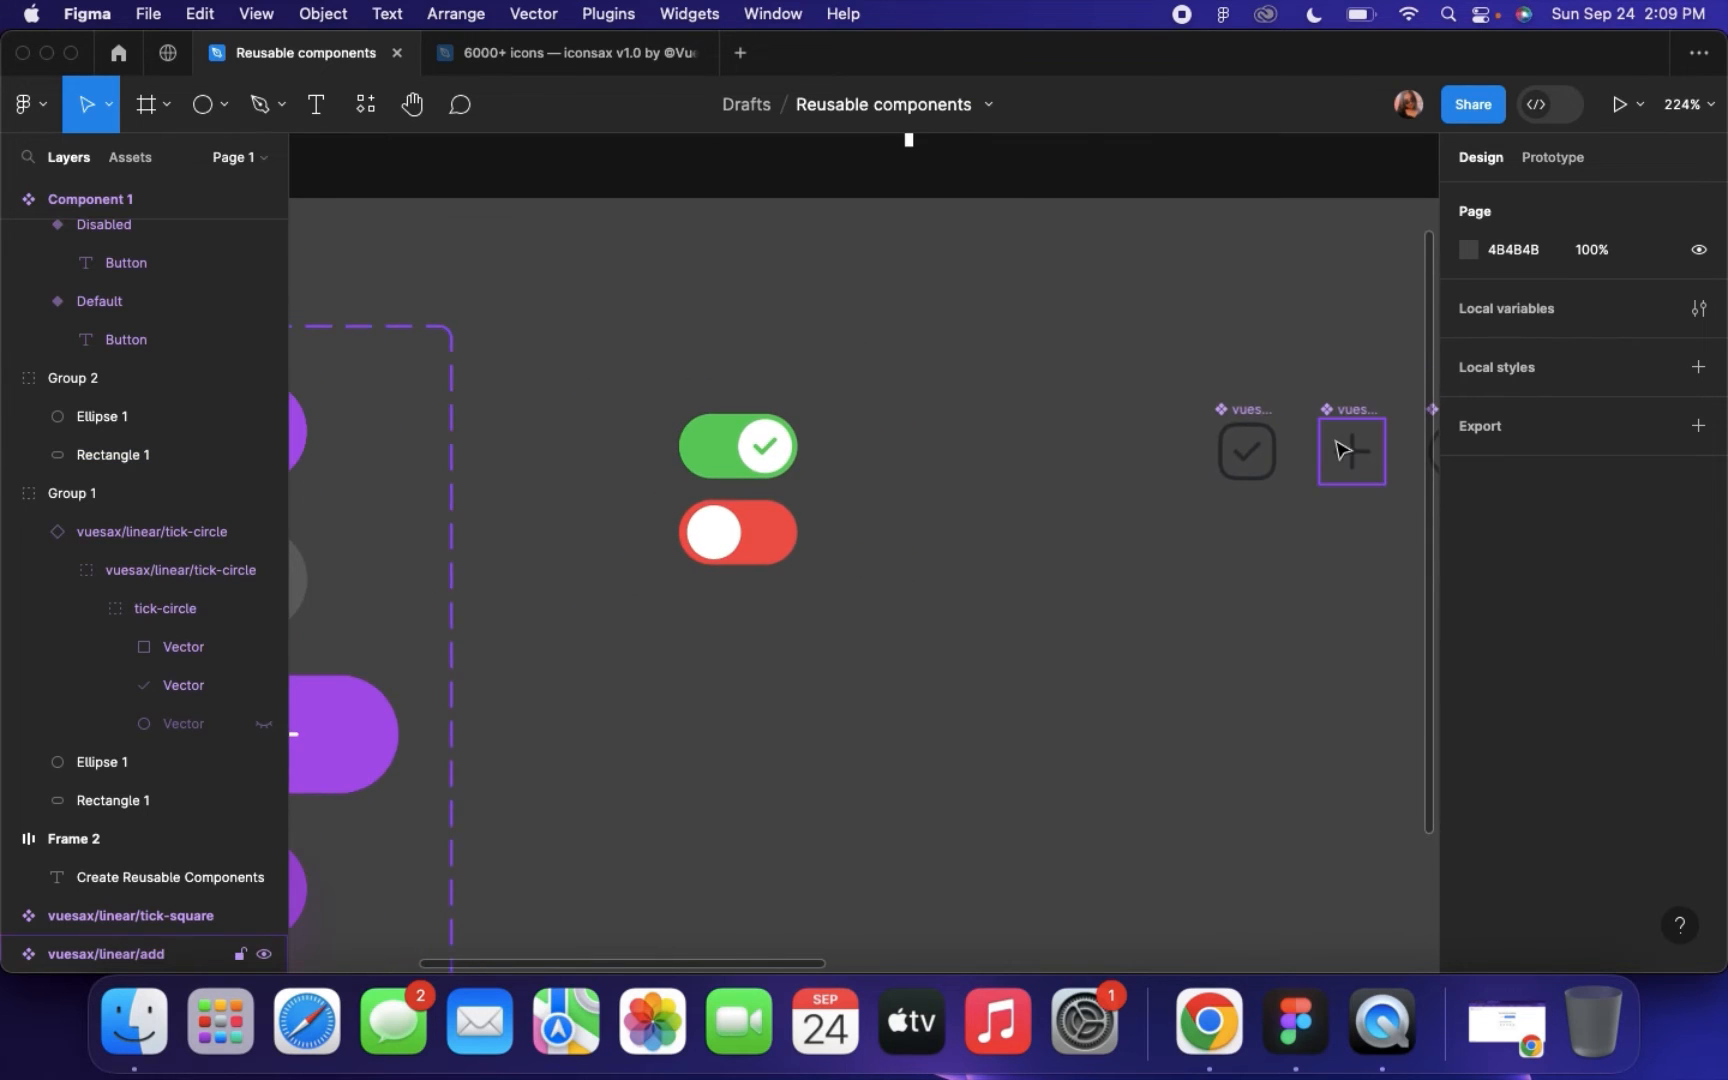
scroll(1343, 450, "right", 3)
scroll(1343, 450, "down", 1)
left_click(1318, 383)
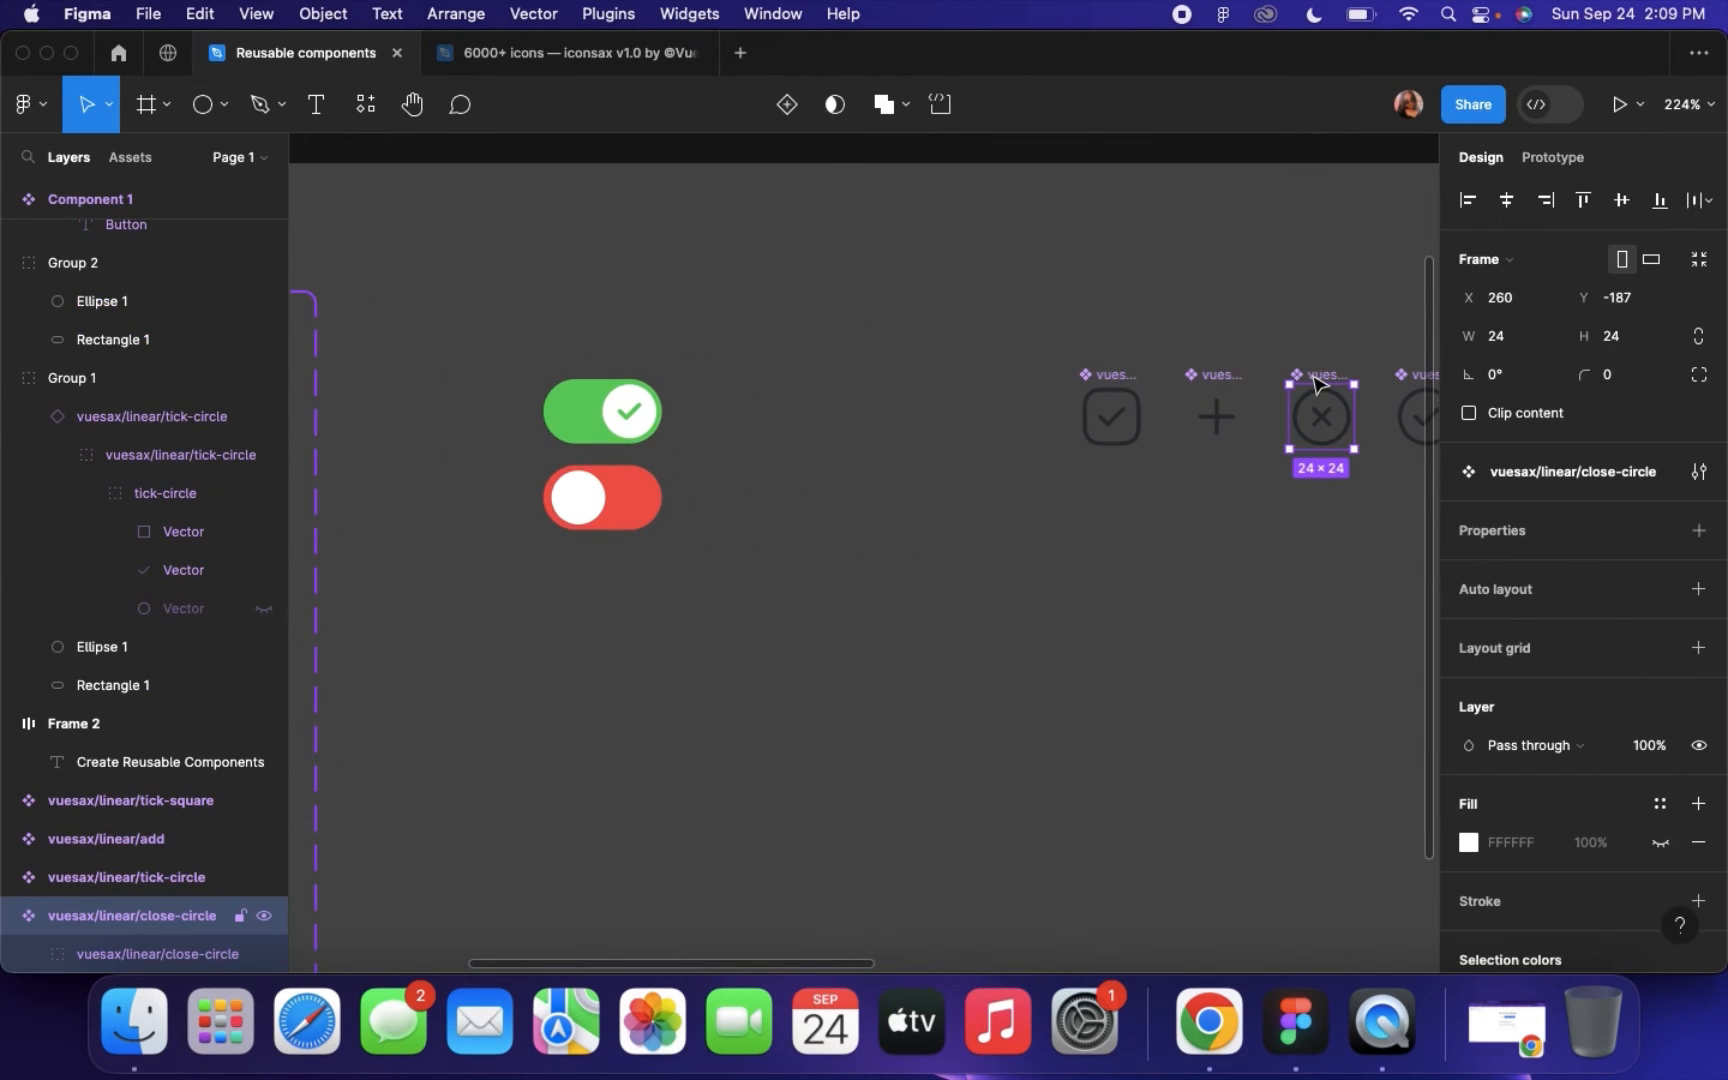
left_click_drag(1318, 383, 752, 463)
scroll(752, 463, "up", 8)
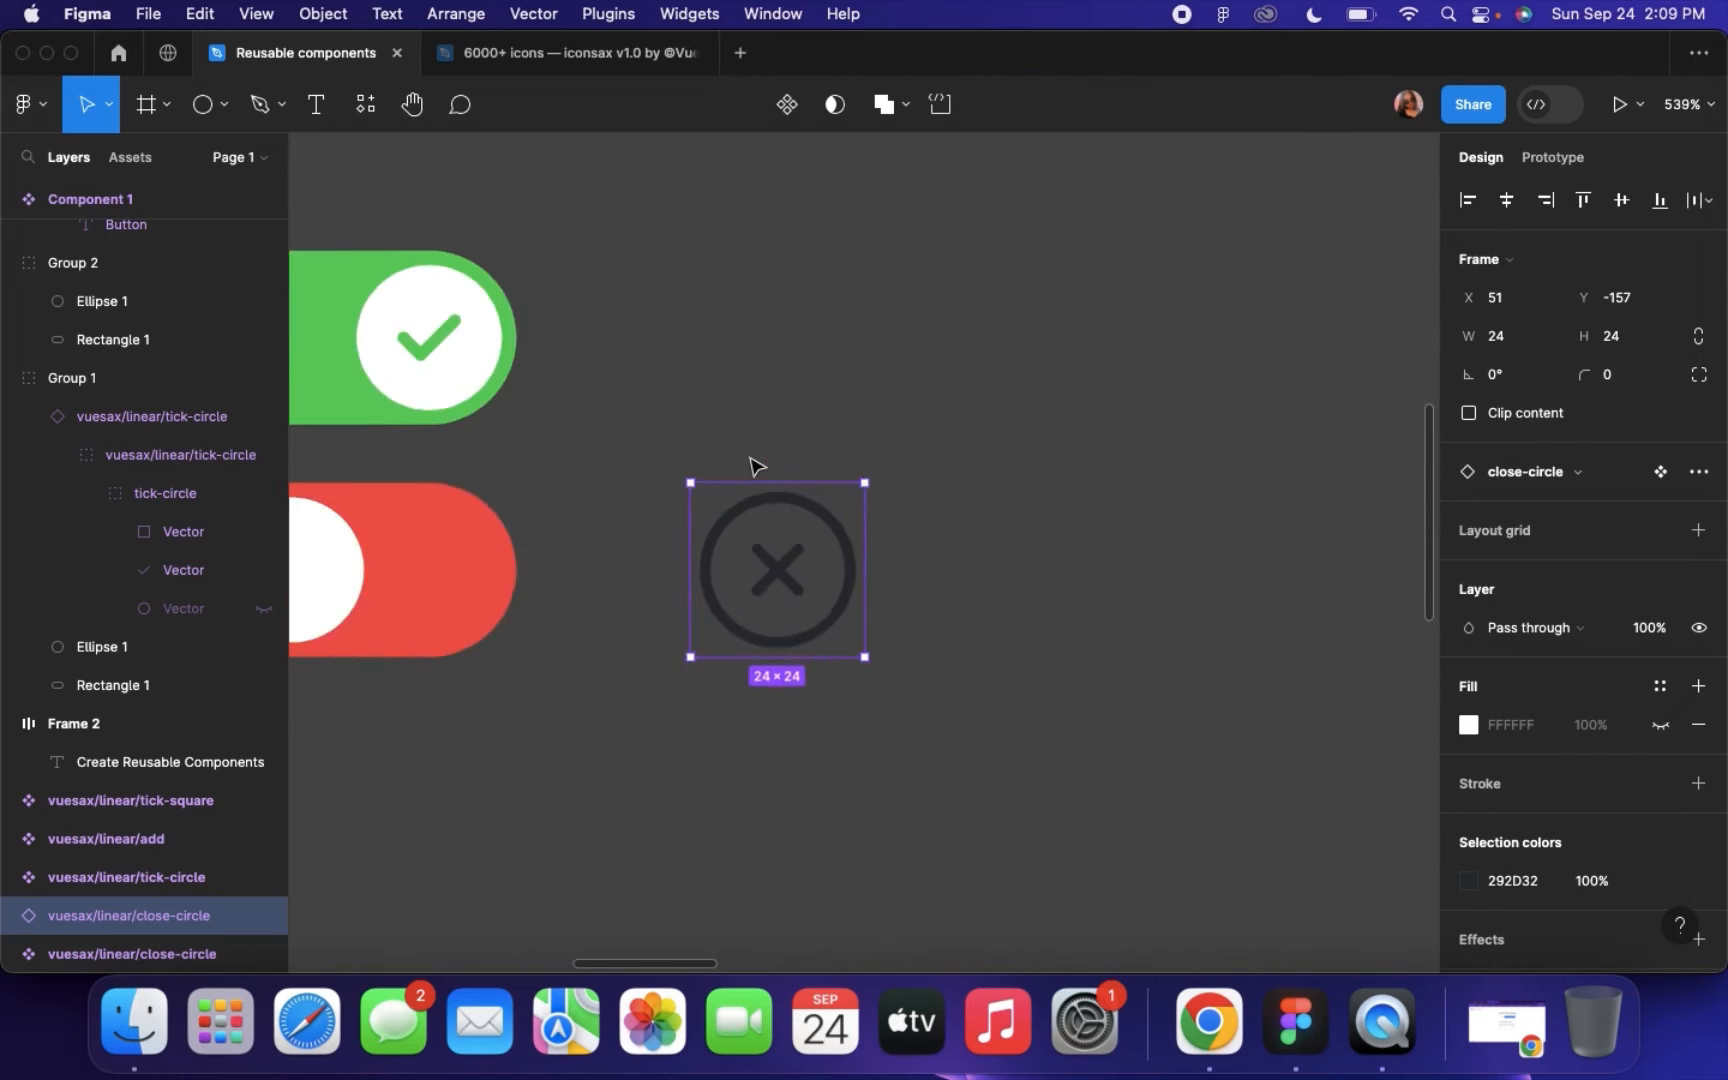
double_click(1108, 578)
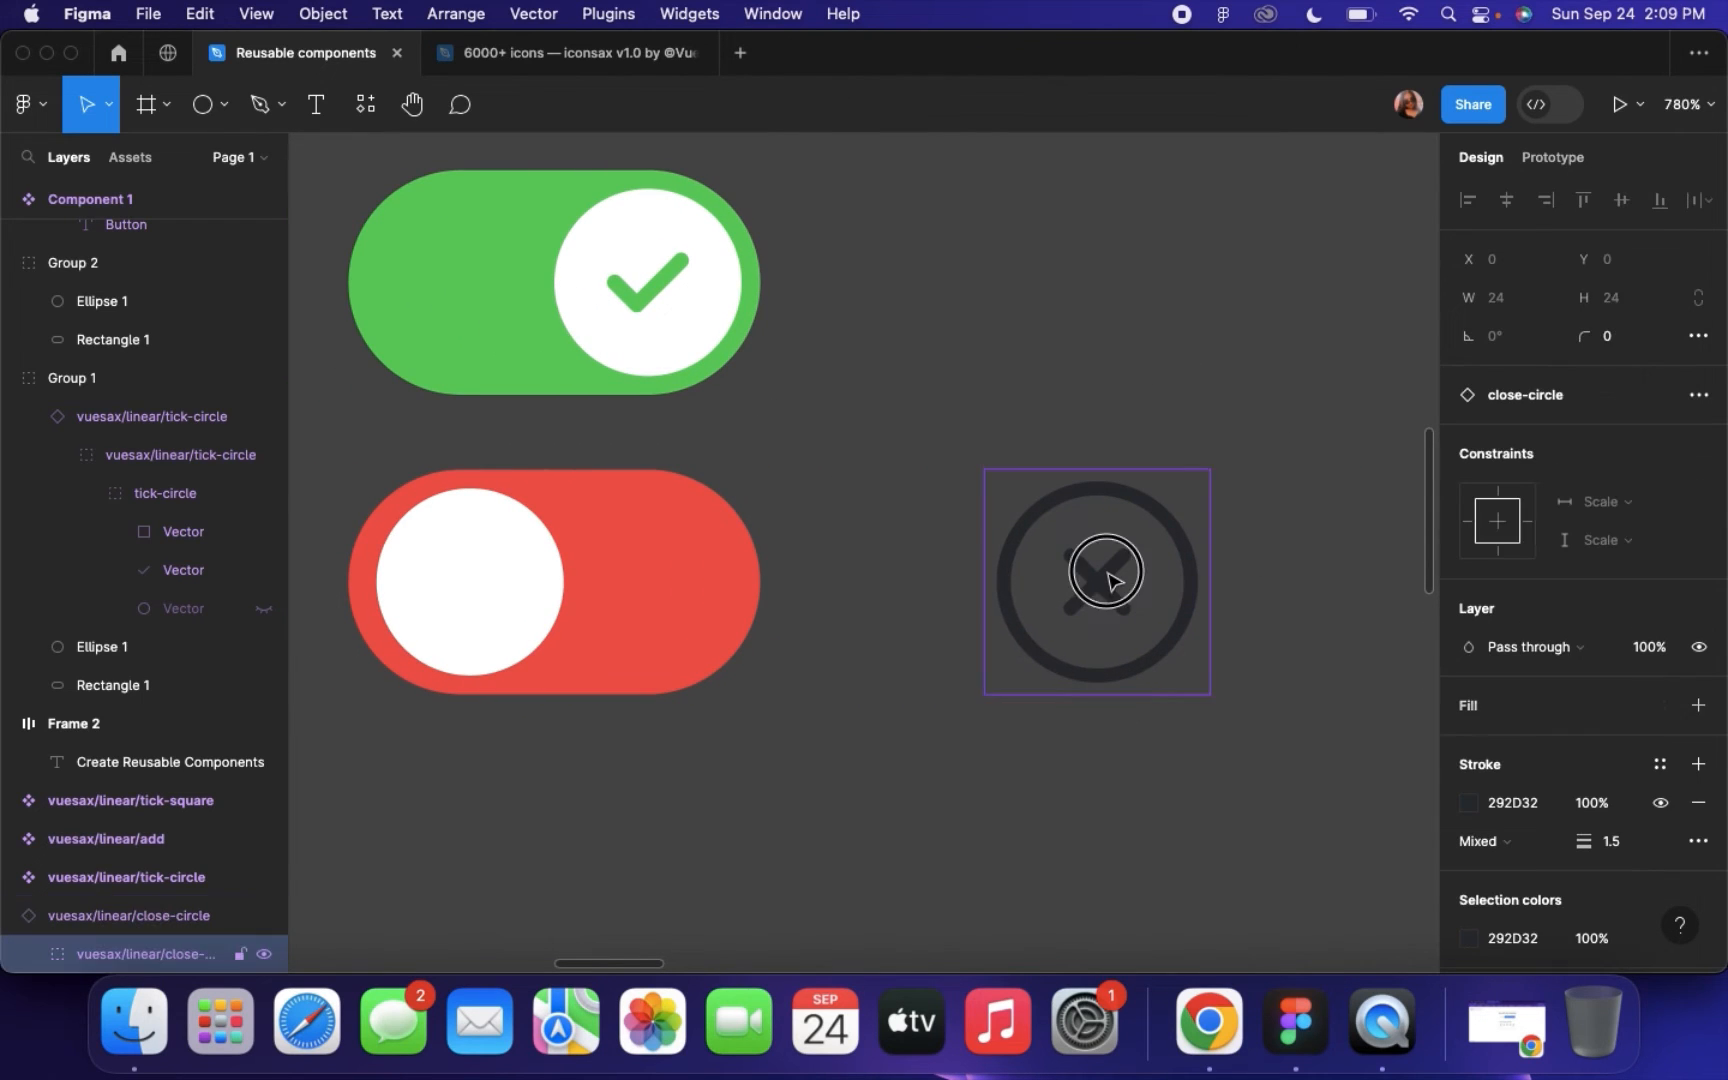
double_click(1113, 579)
left_click(1115, 393)
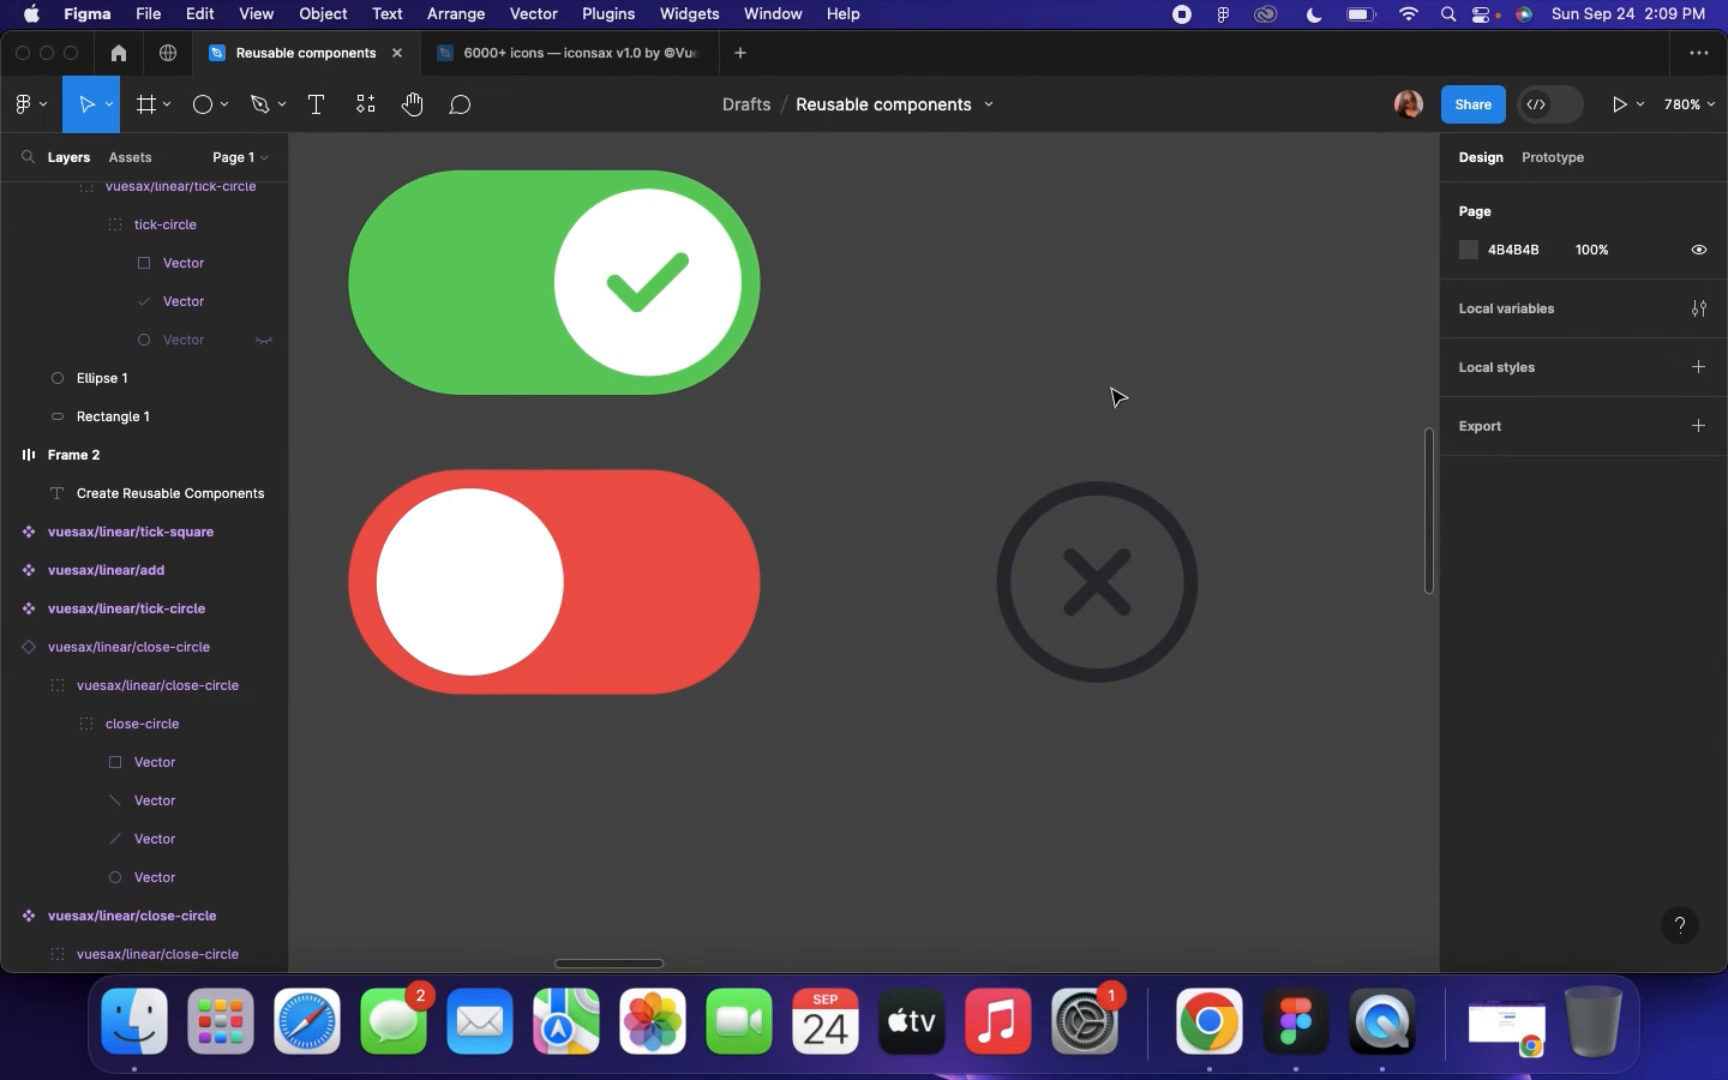
Resize the close-circle instance beside the red toggle to 20 × 20
left_click(1067, 527)
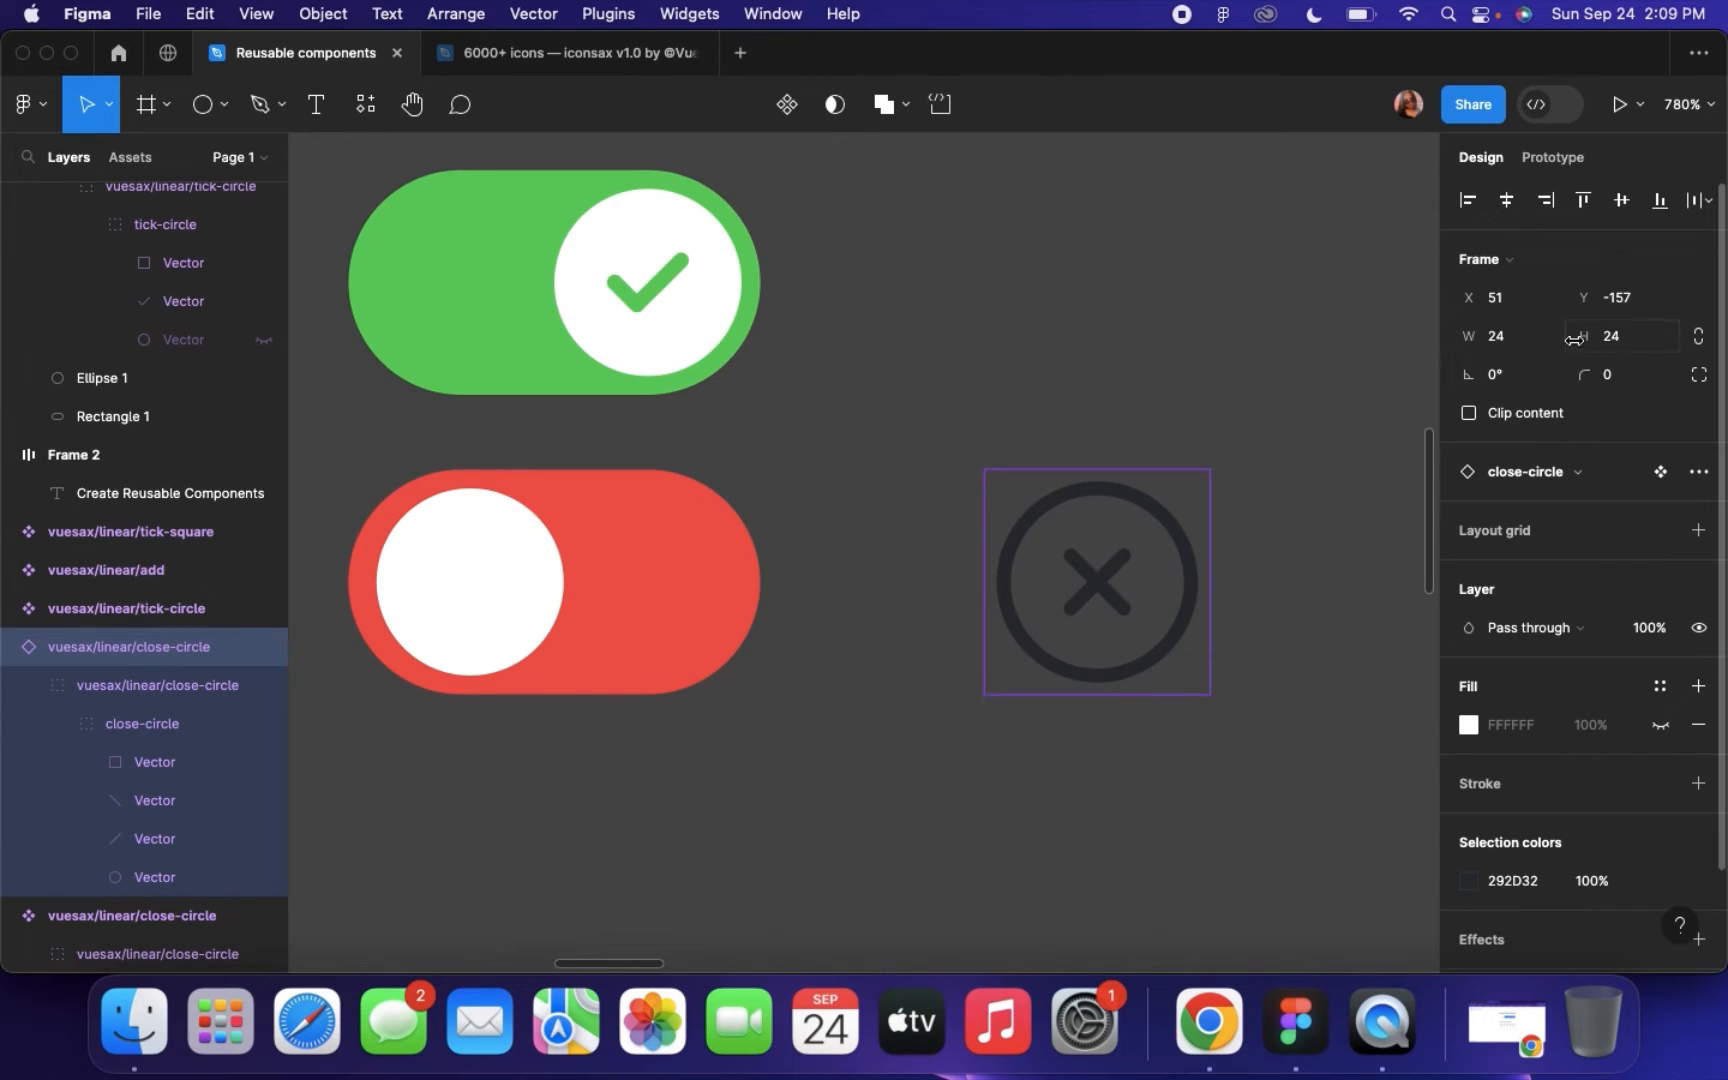
left_click(1520, 343)
type("2")
left_click(1625, 345)
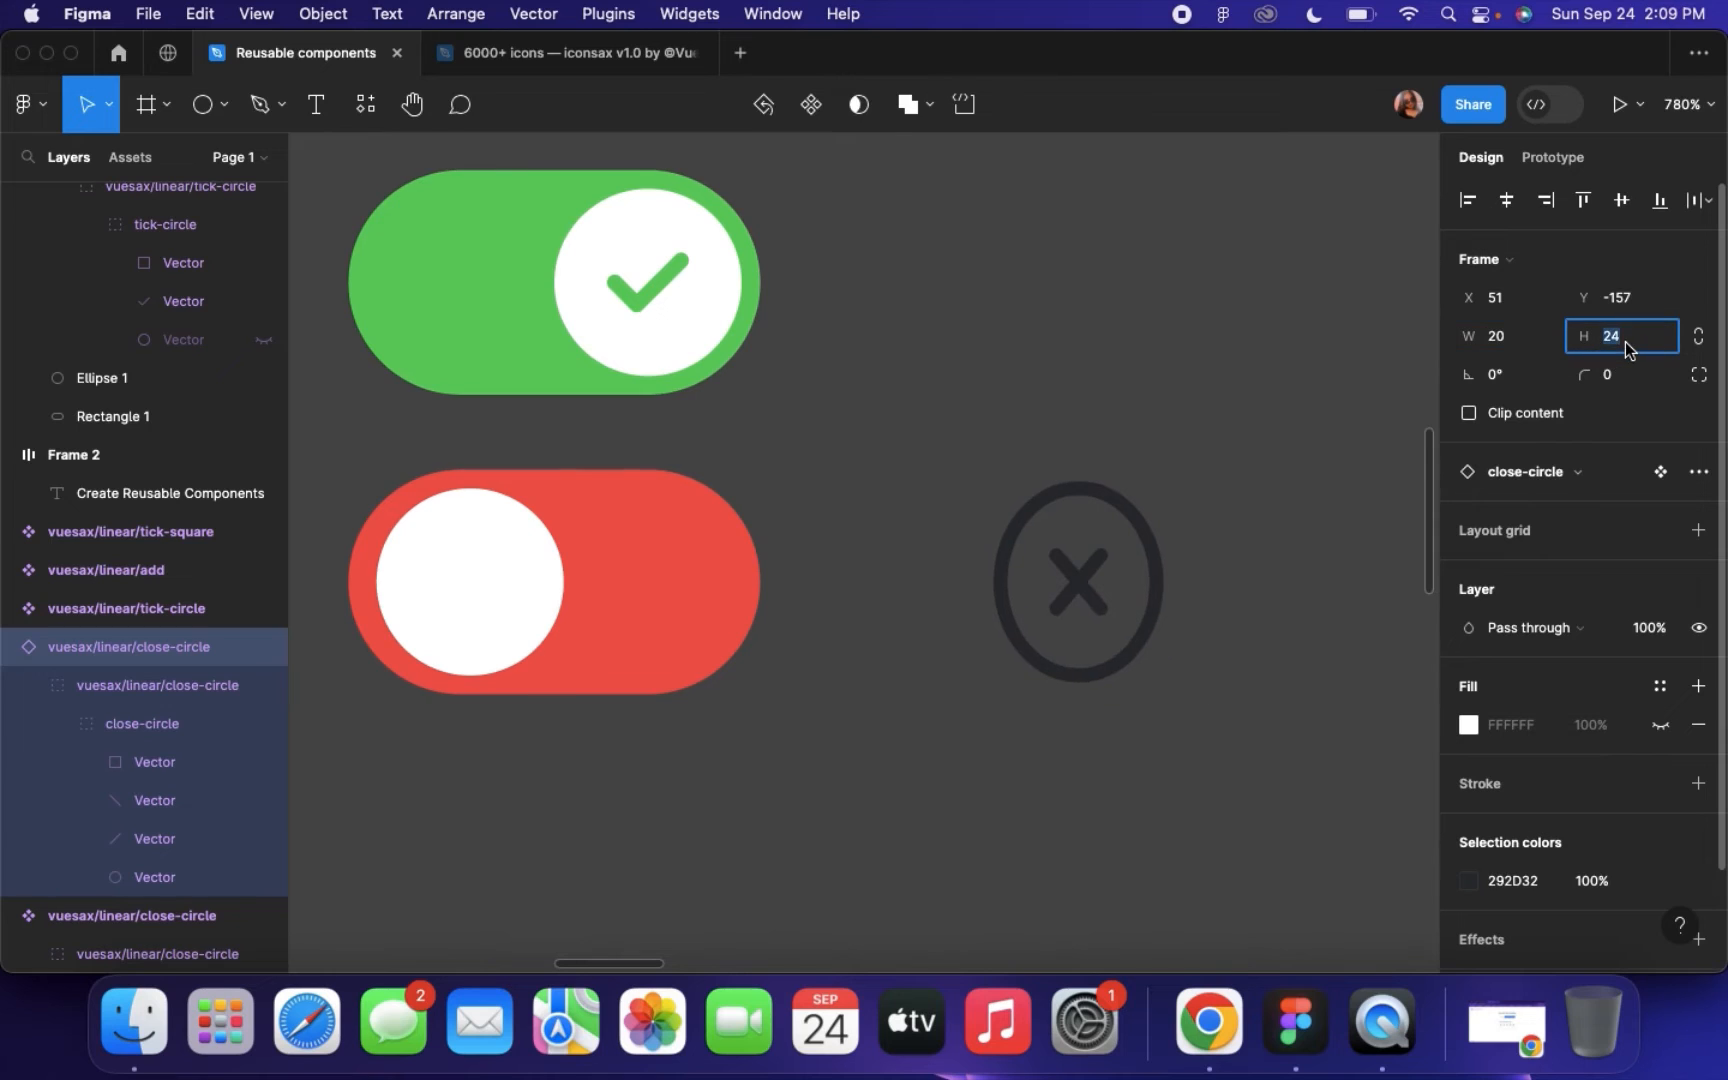
type("20")
key("Return")
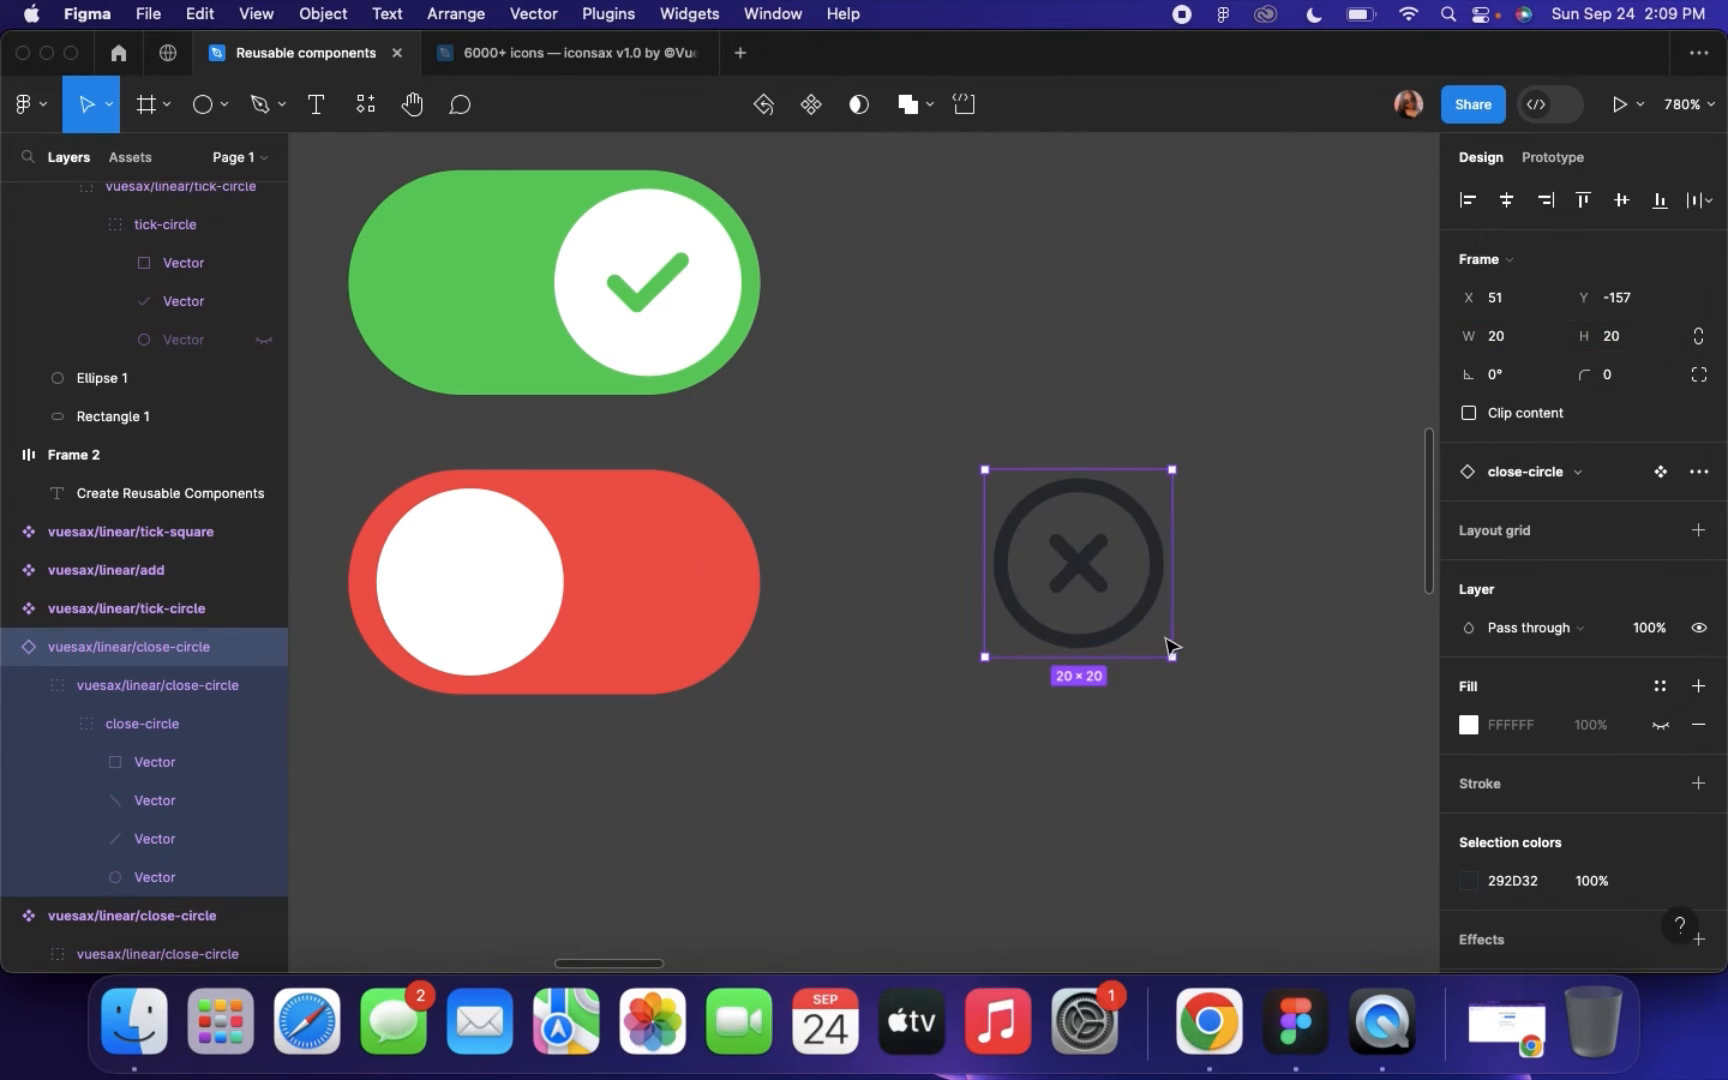
Bring the close-circle instance to the front of the layer order and position it on the red toggle's white knob
right_click(1138, 618)
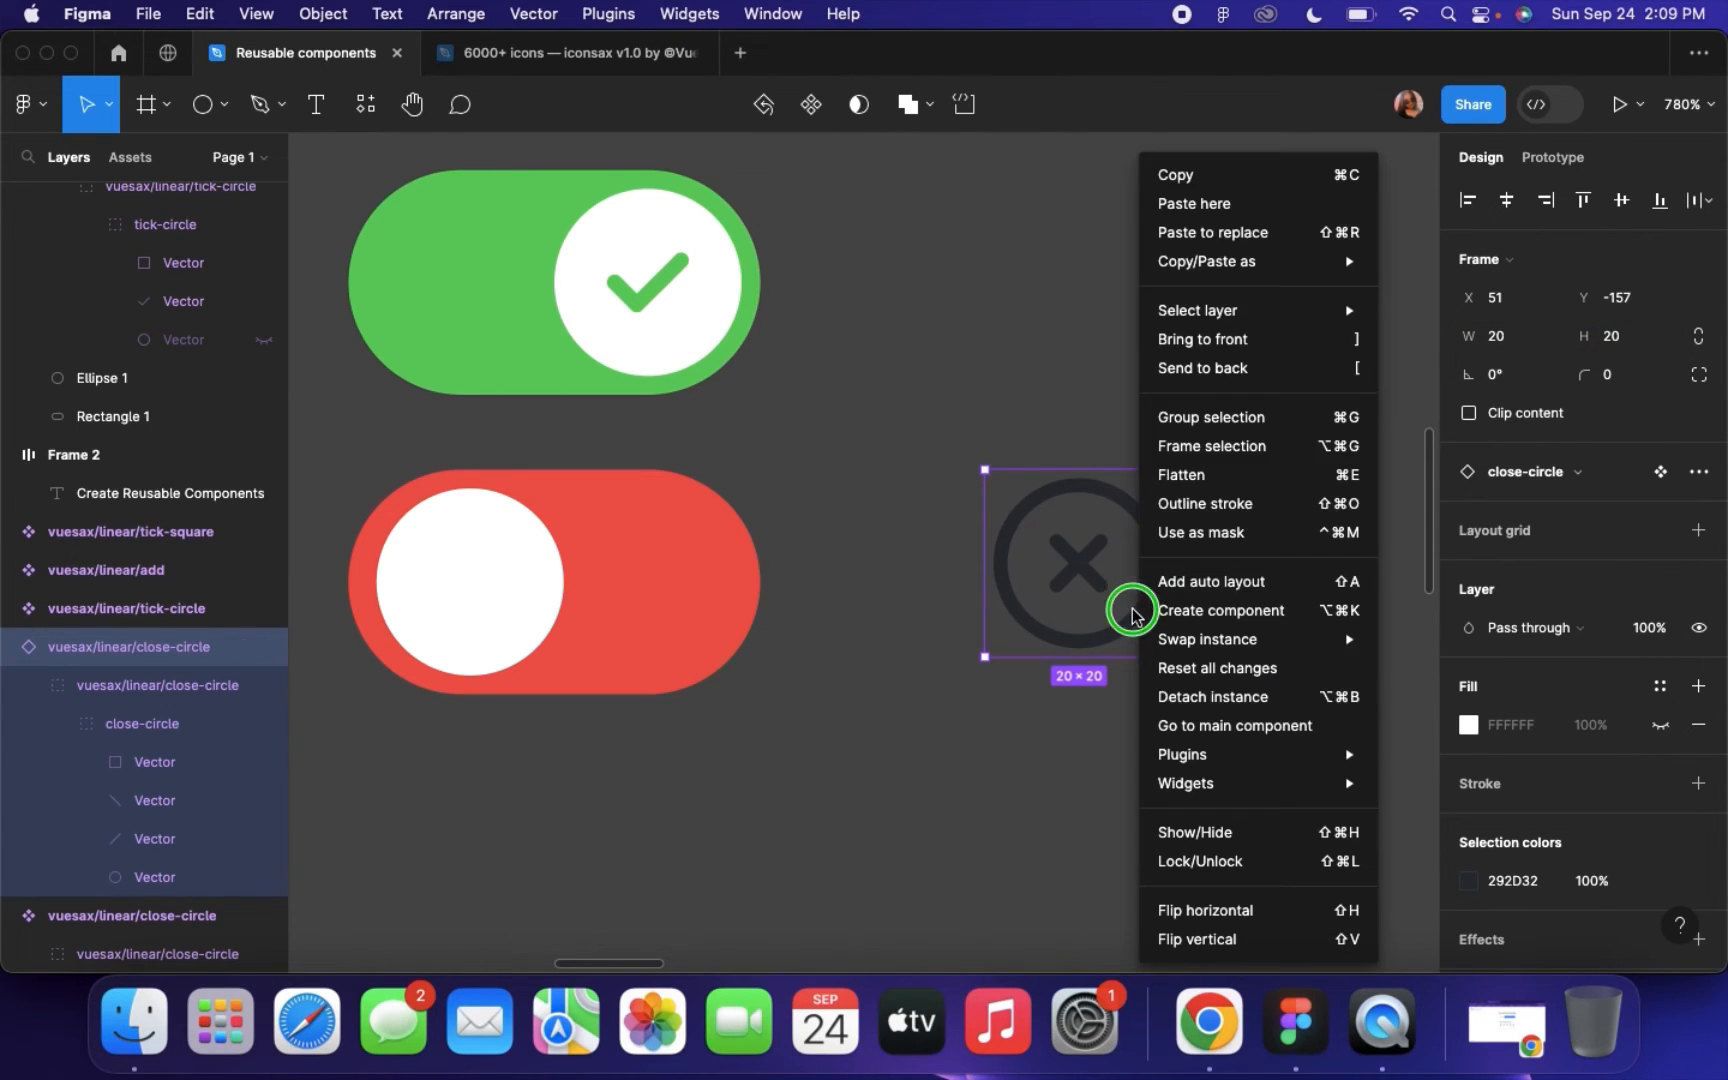
left_click(1165, 348)
left_click_drag(1080, 528, 469, 547)
Hide the outer circle vector inside the close-circle instance on the red toggle
scroll(469, 547, "up", 5)
double_click(420, 478)
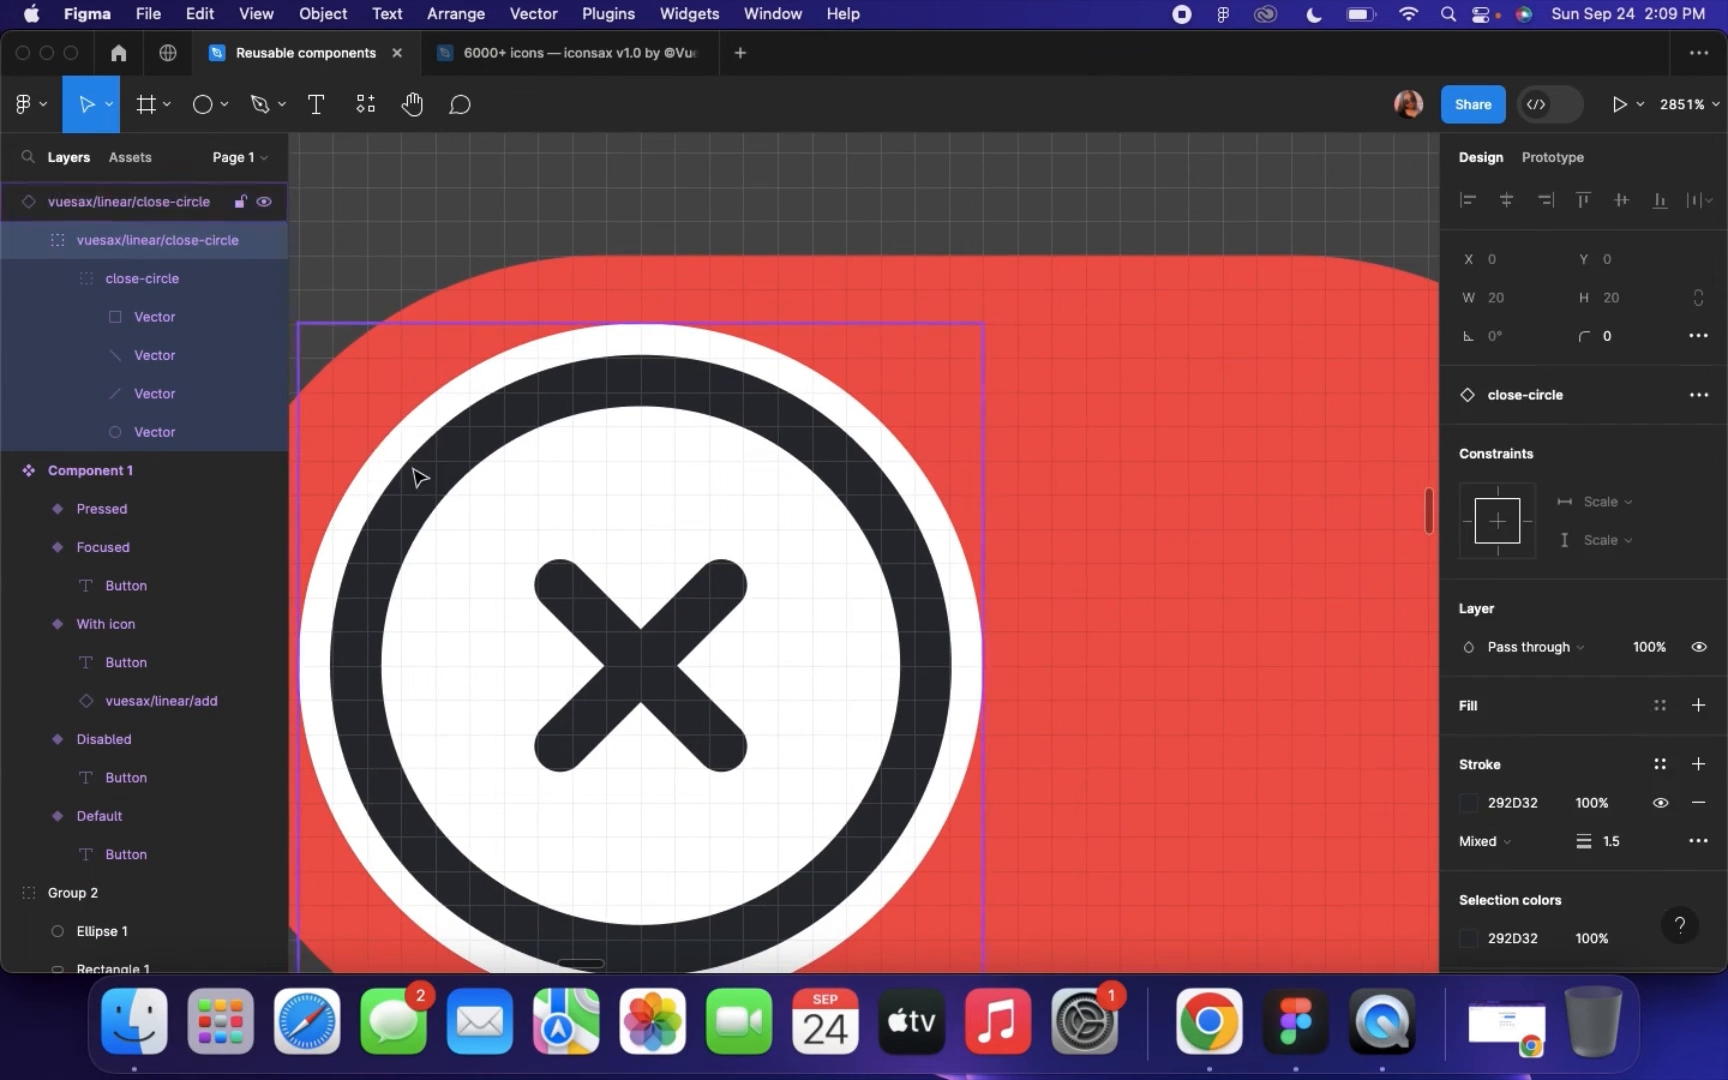
double_click(424, 484)
double_click(428, 490)
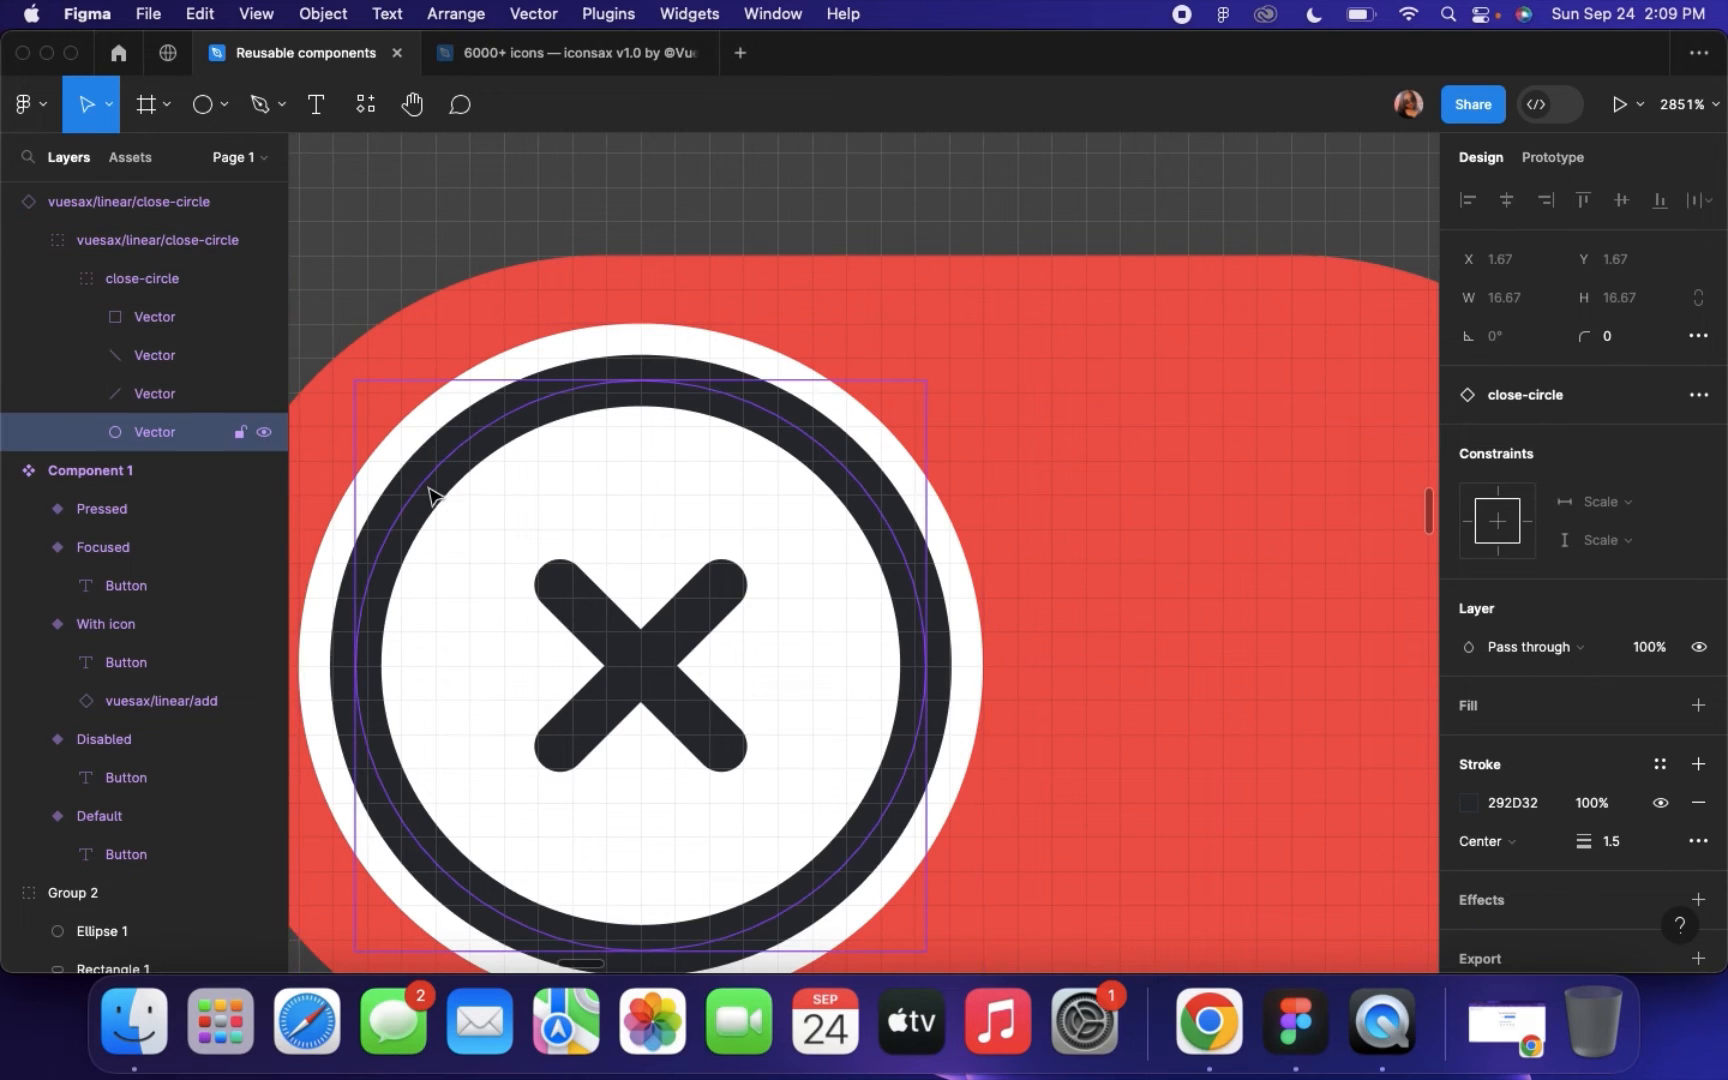
left_click(262, 432)
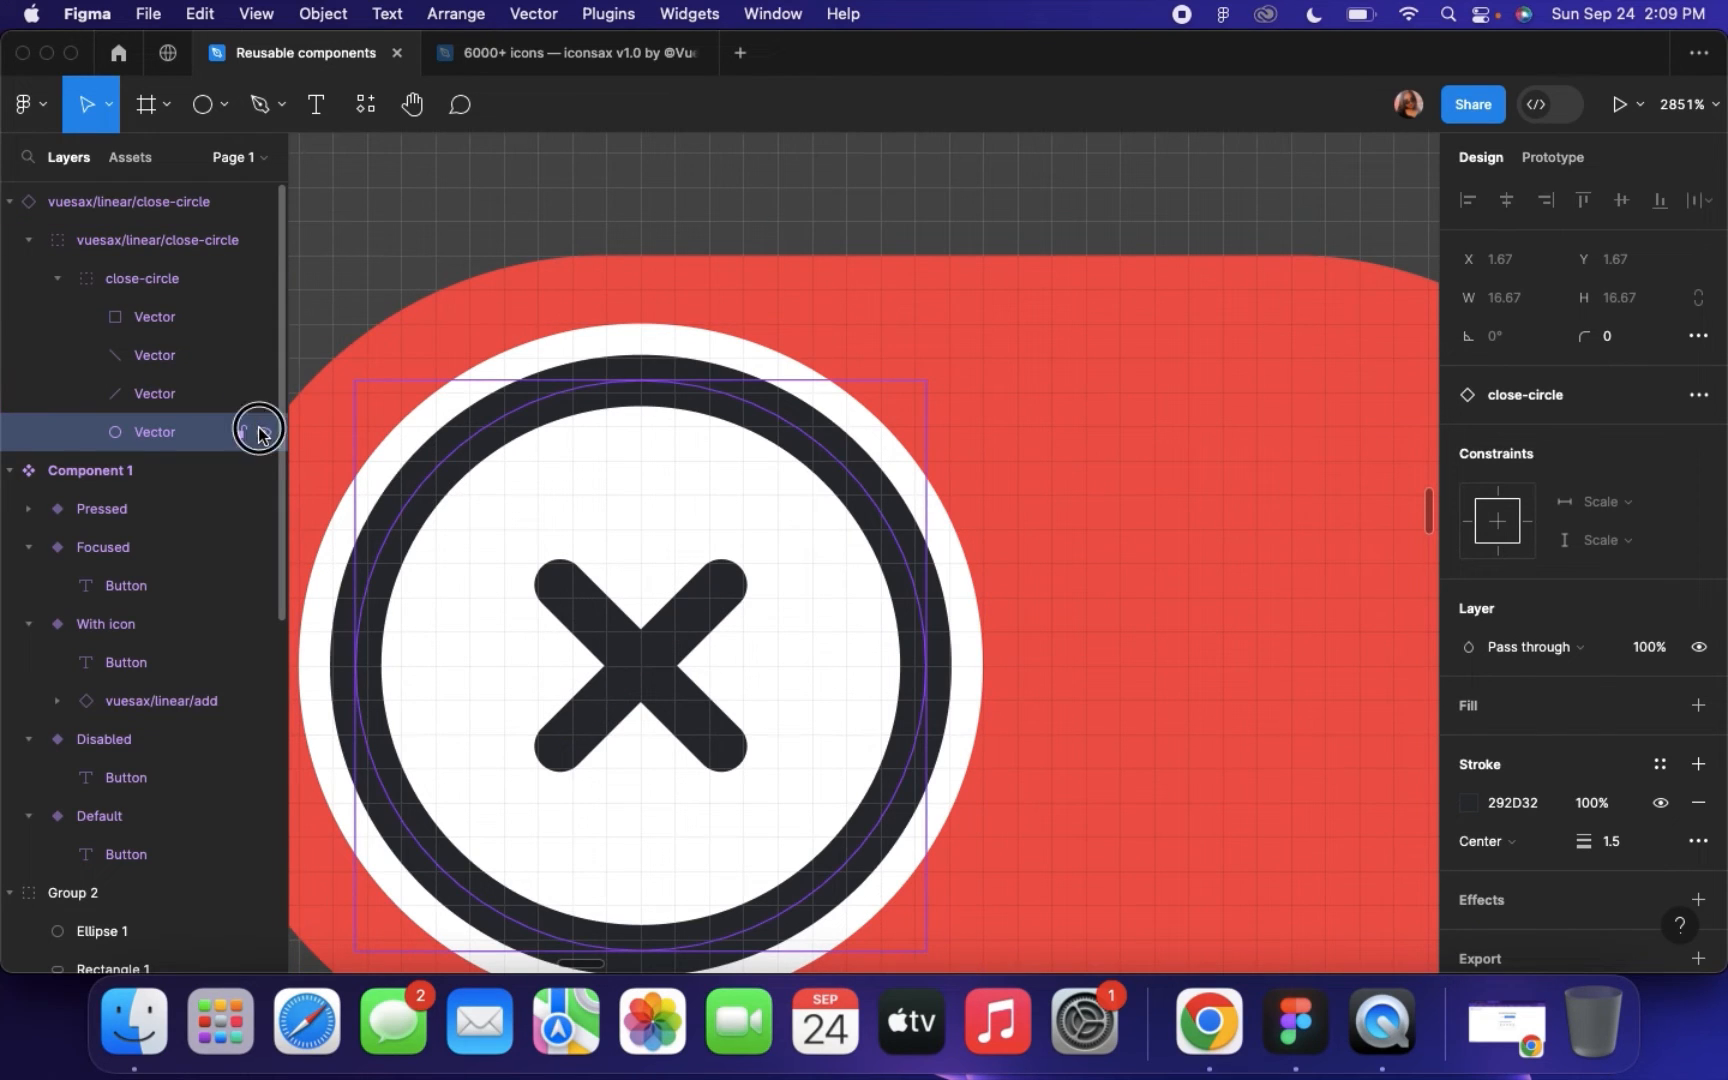
Scale the close-circle instance on the red toggle to 22 × 22 and centre it on the white knob at X -15, Y -156
left_click(157, 398)
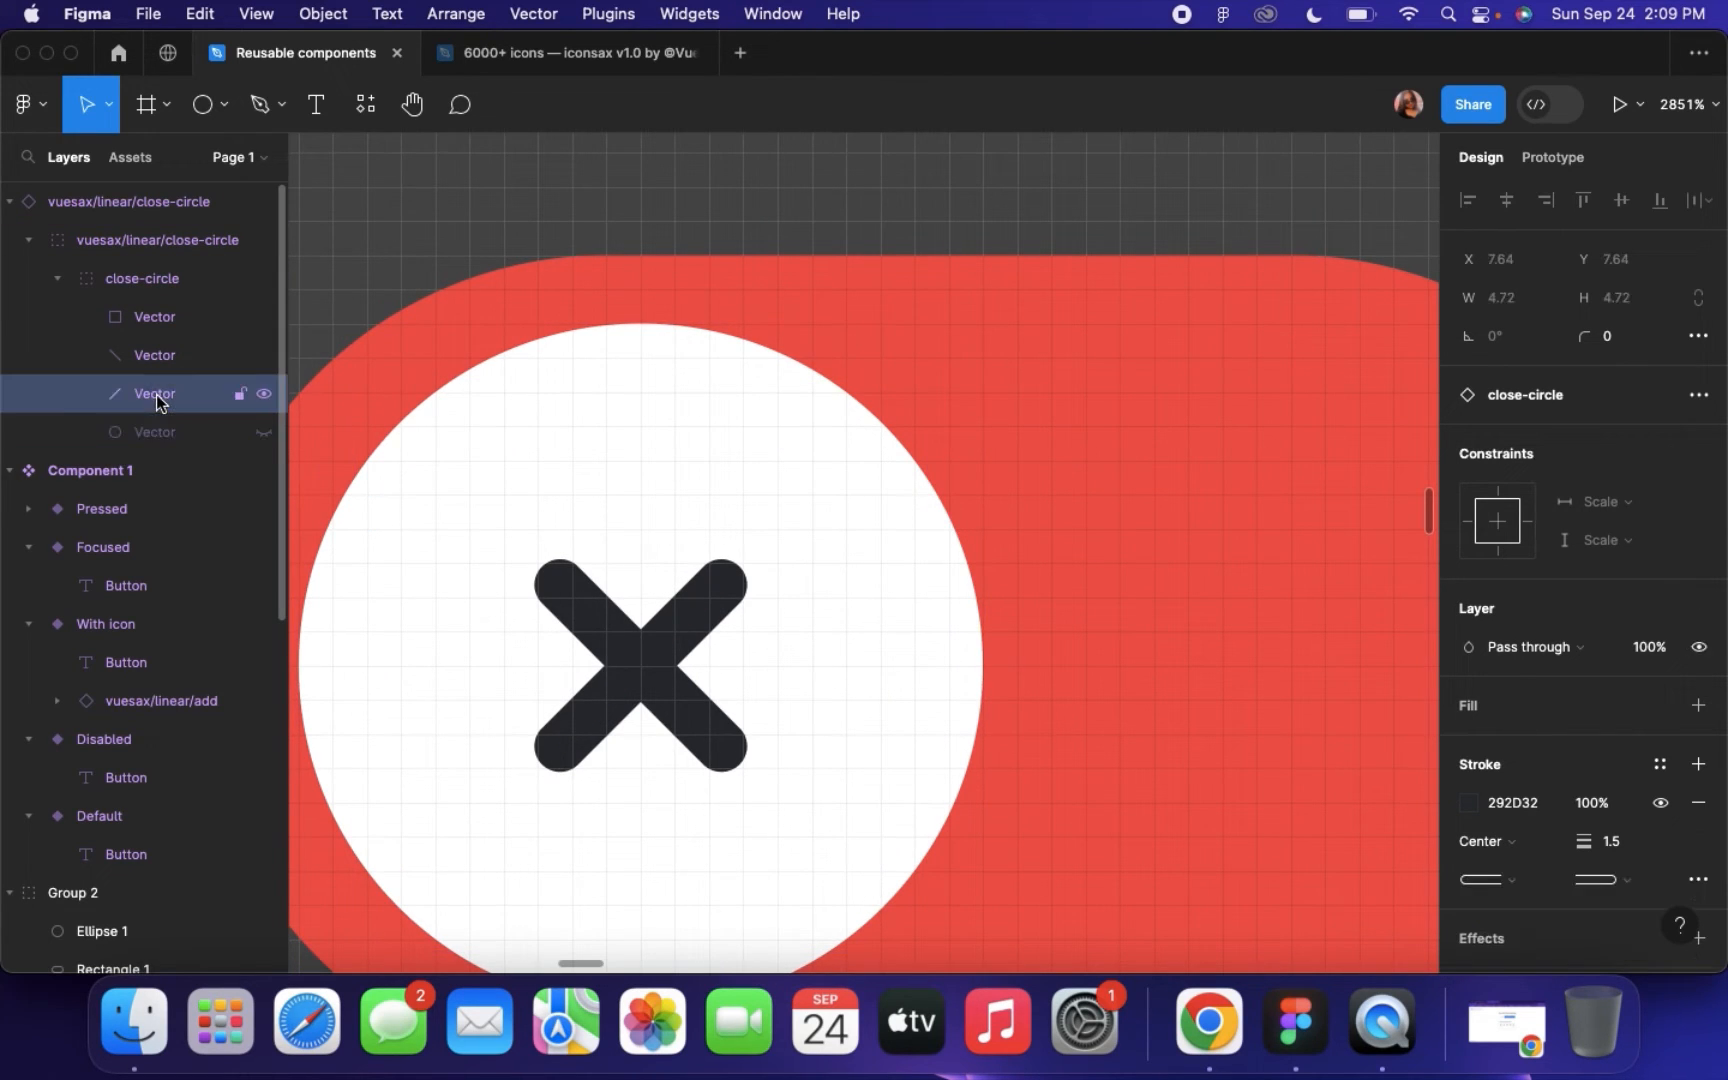
left_click(104, 203)
double_click(618, 617)
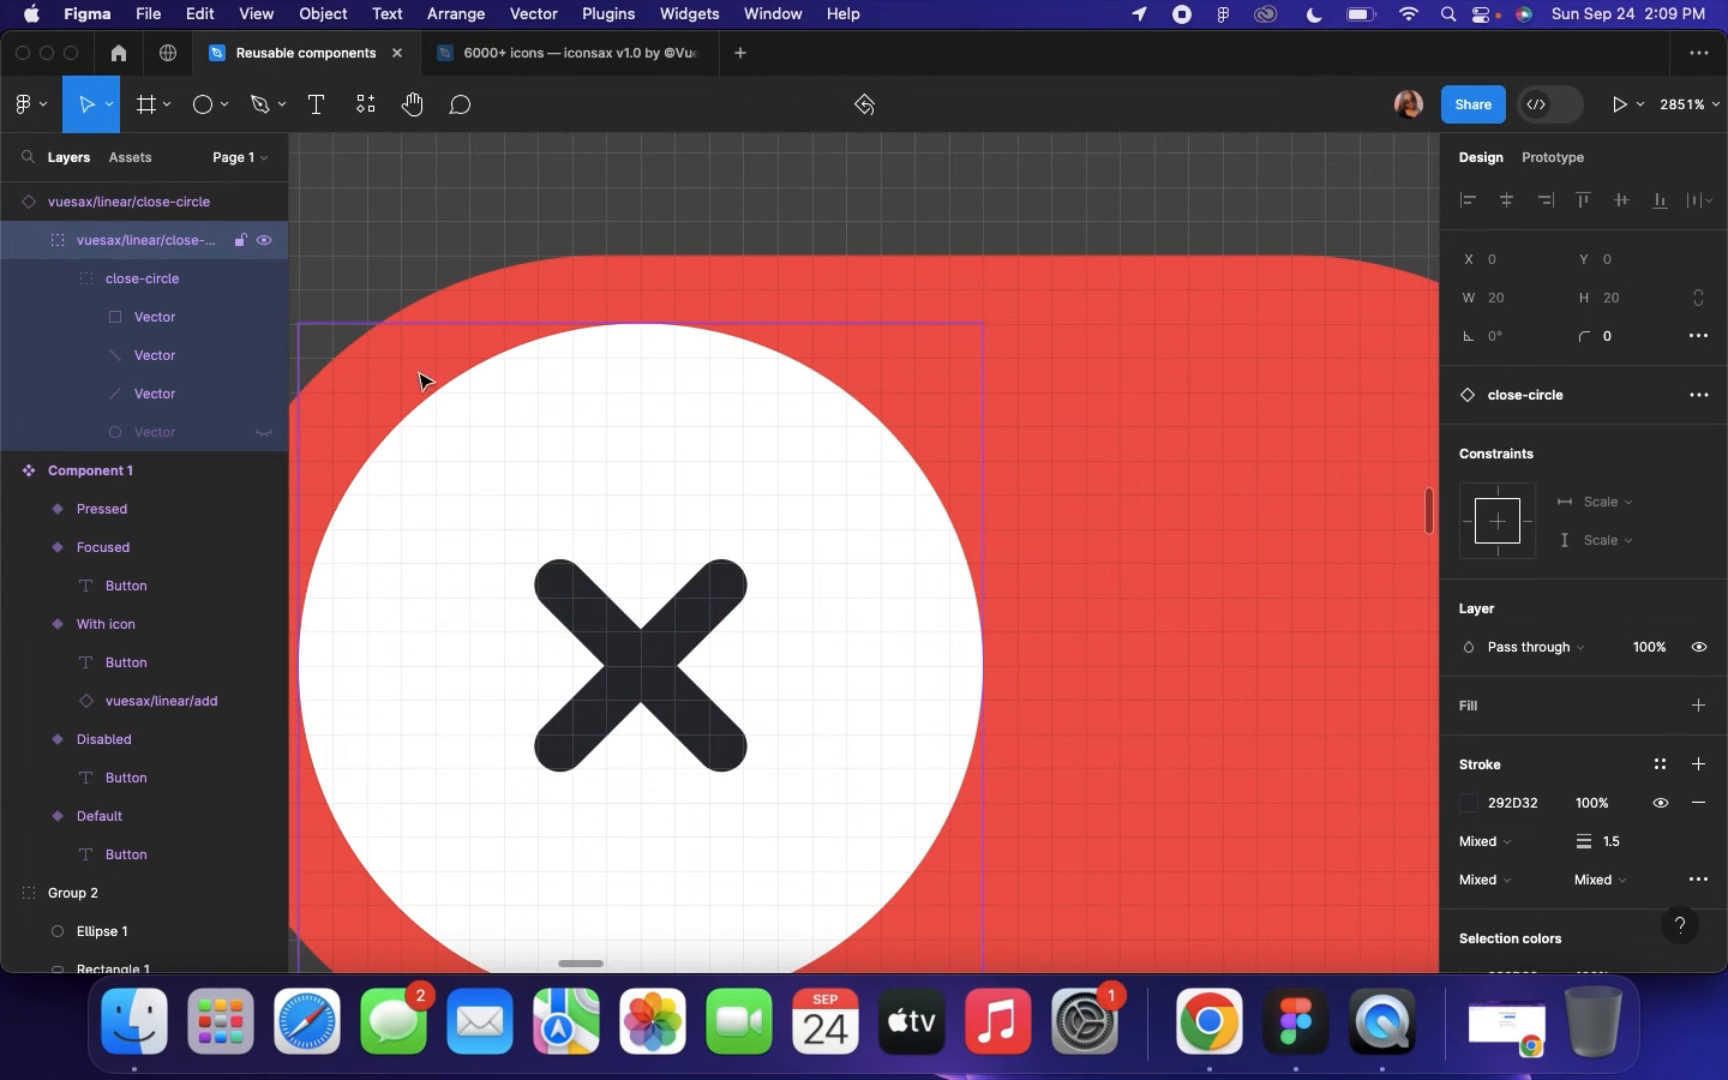
left_click(152, 212)
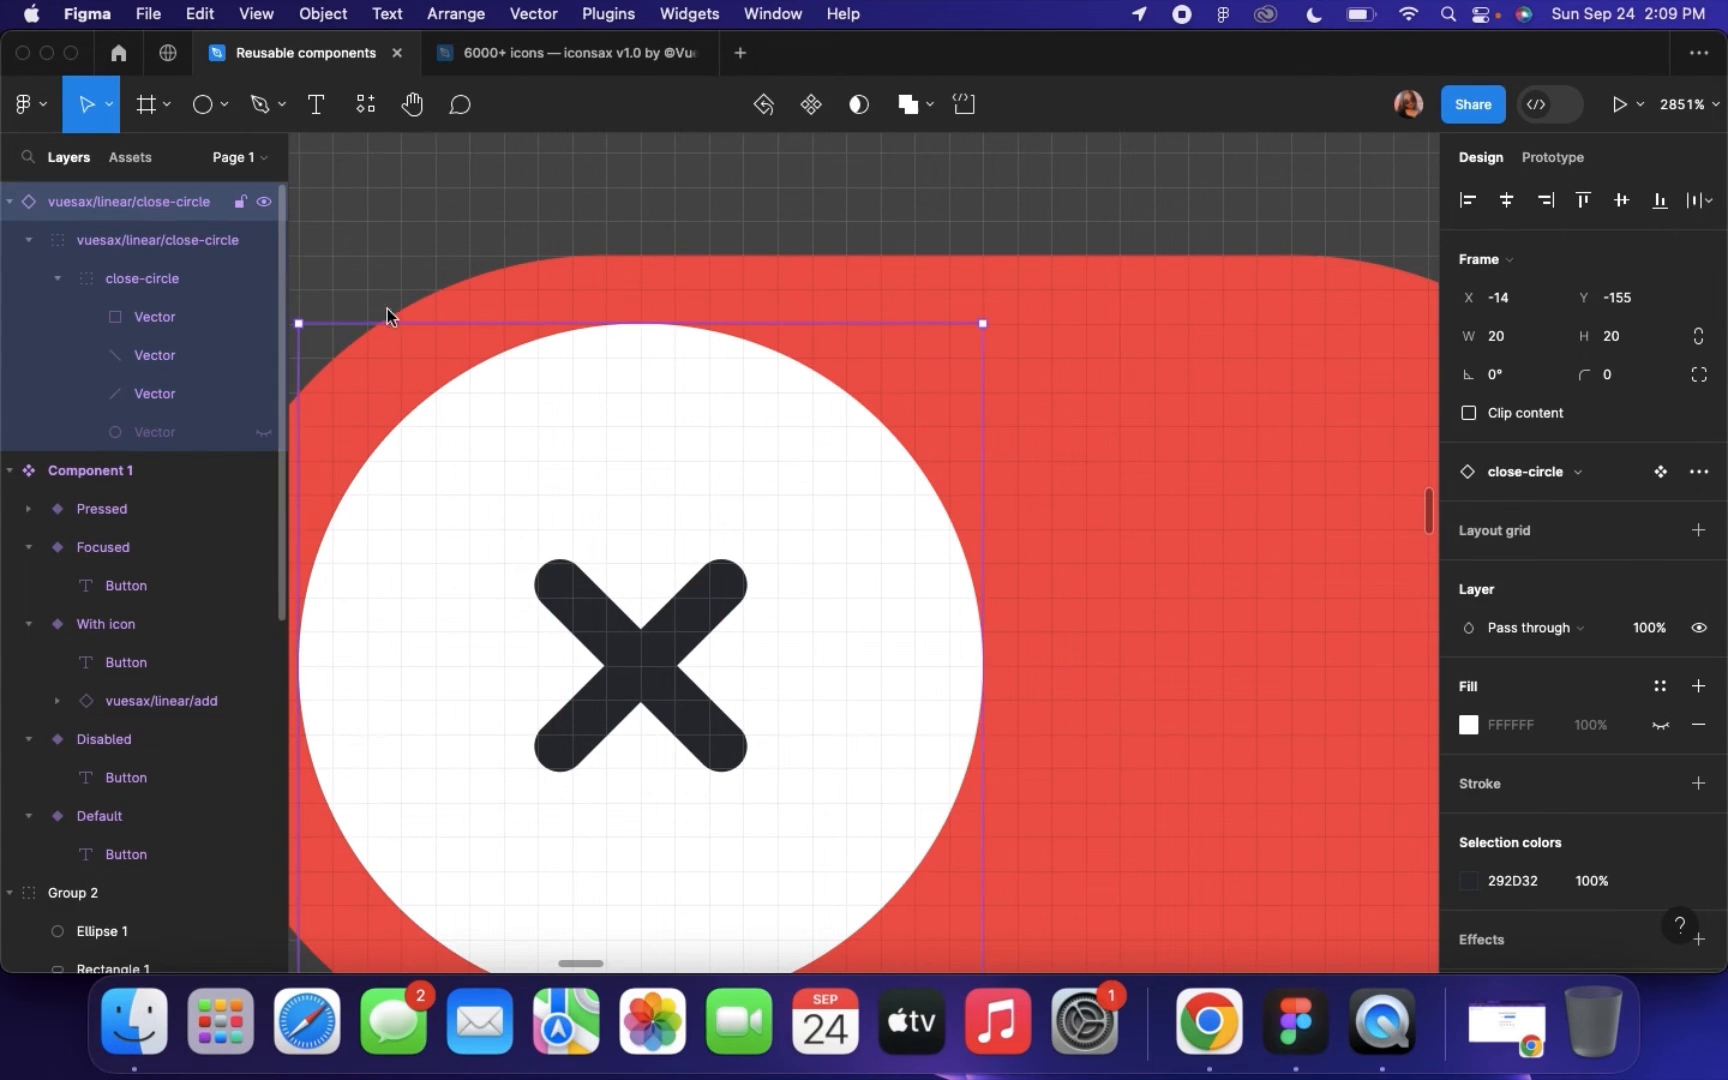
scroll(950, 385, "down", 3)
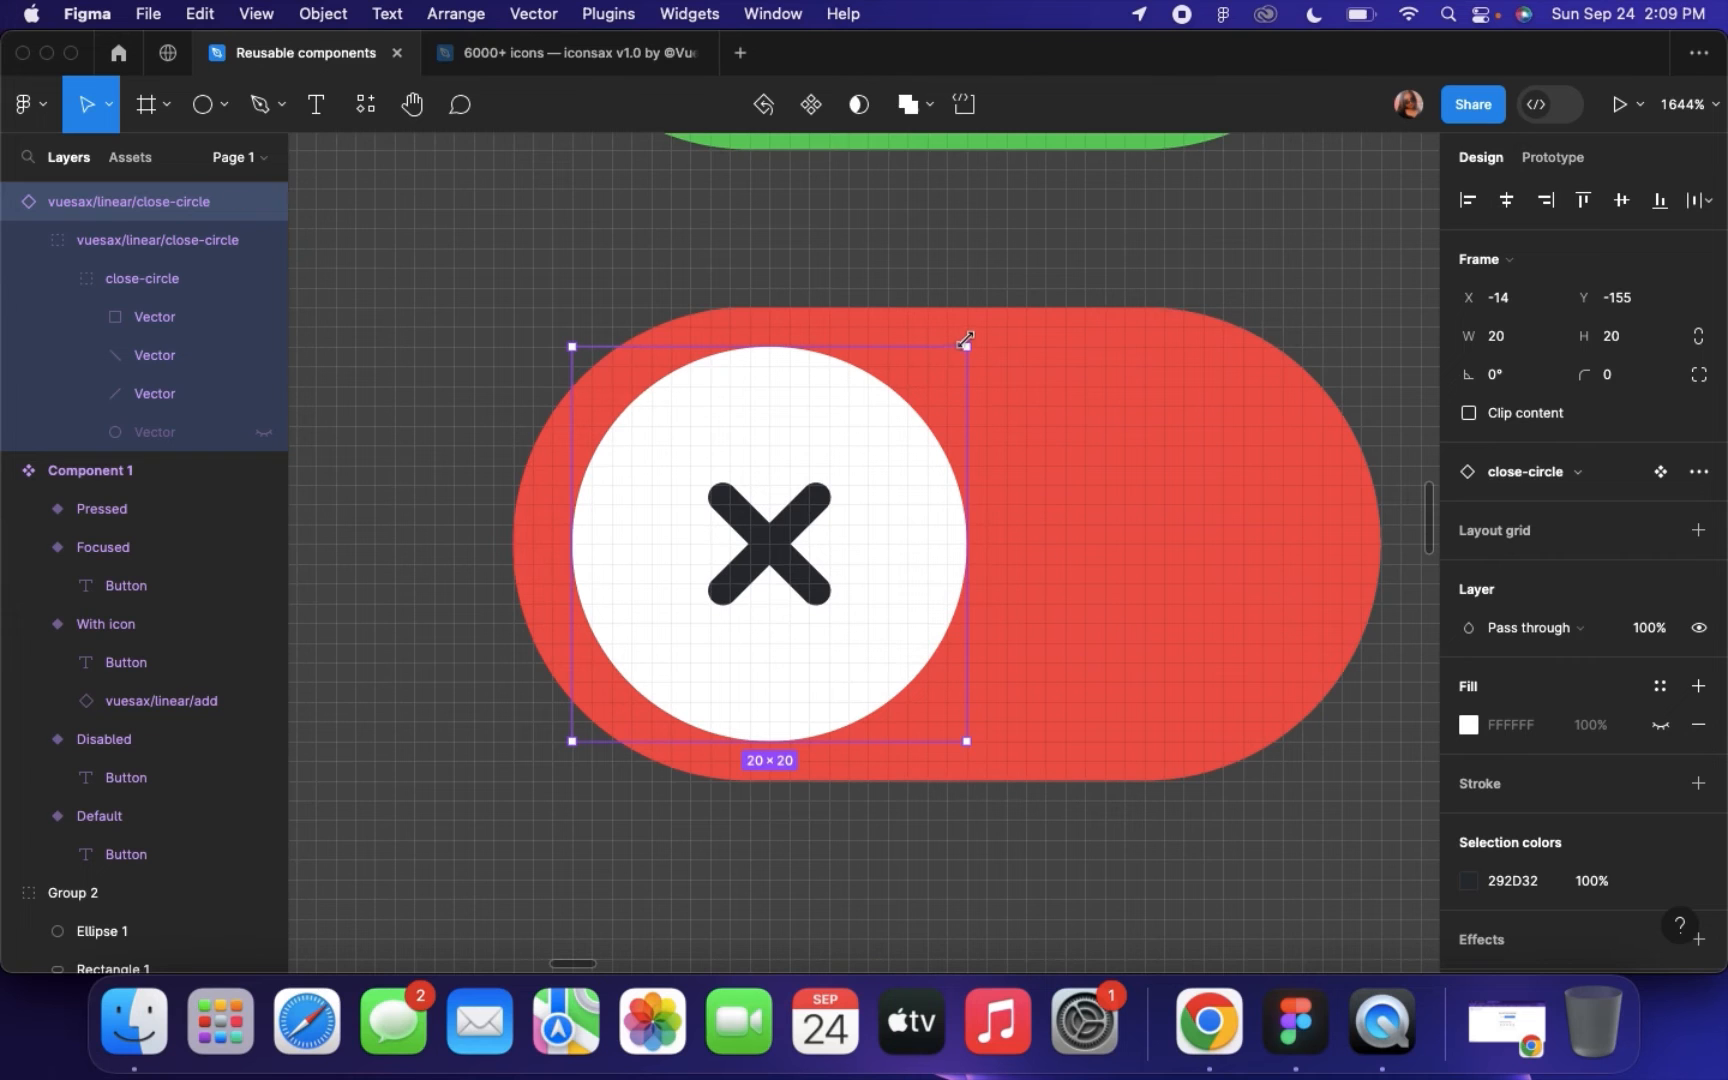
scroll(914, 610, "down", 3)
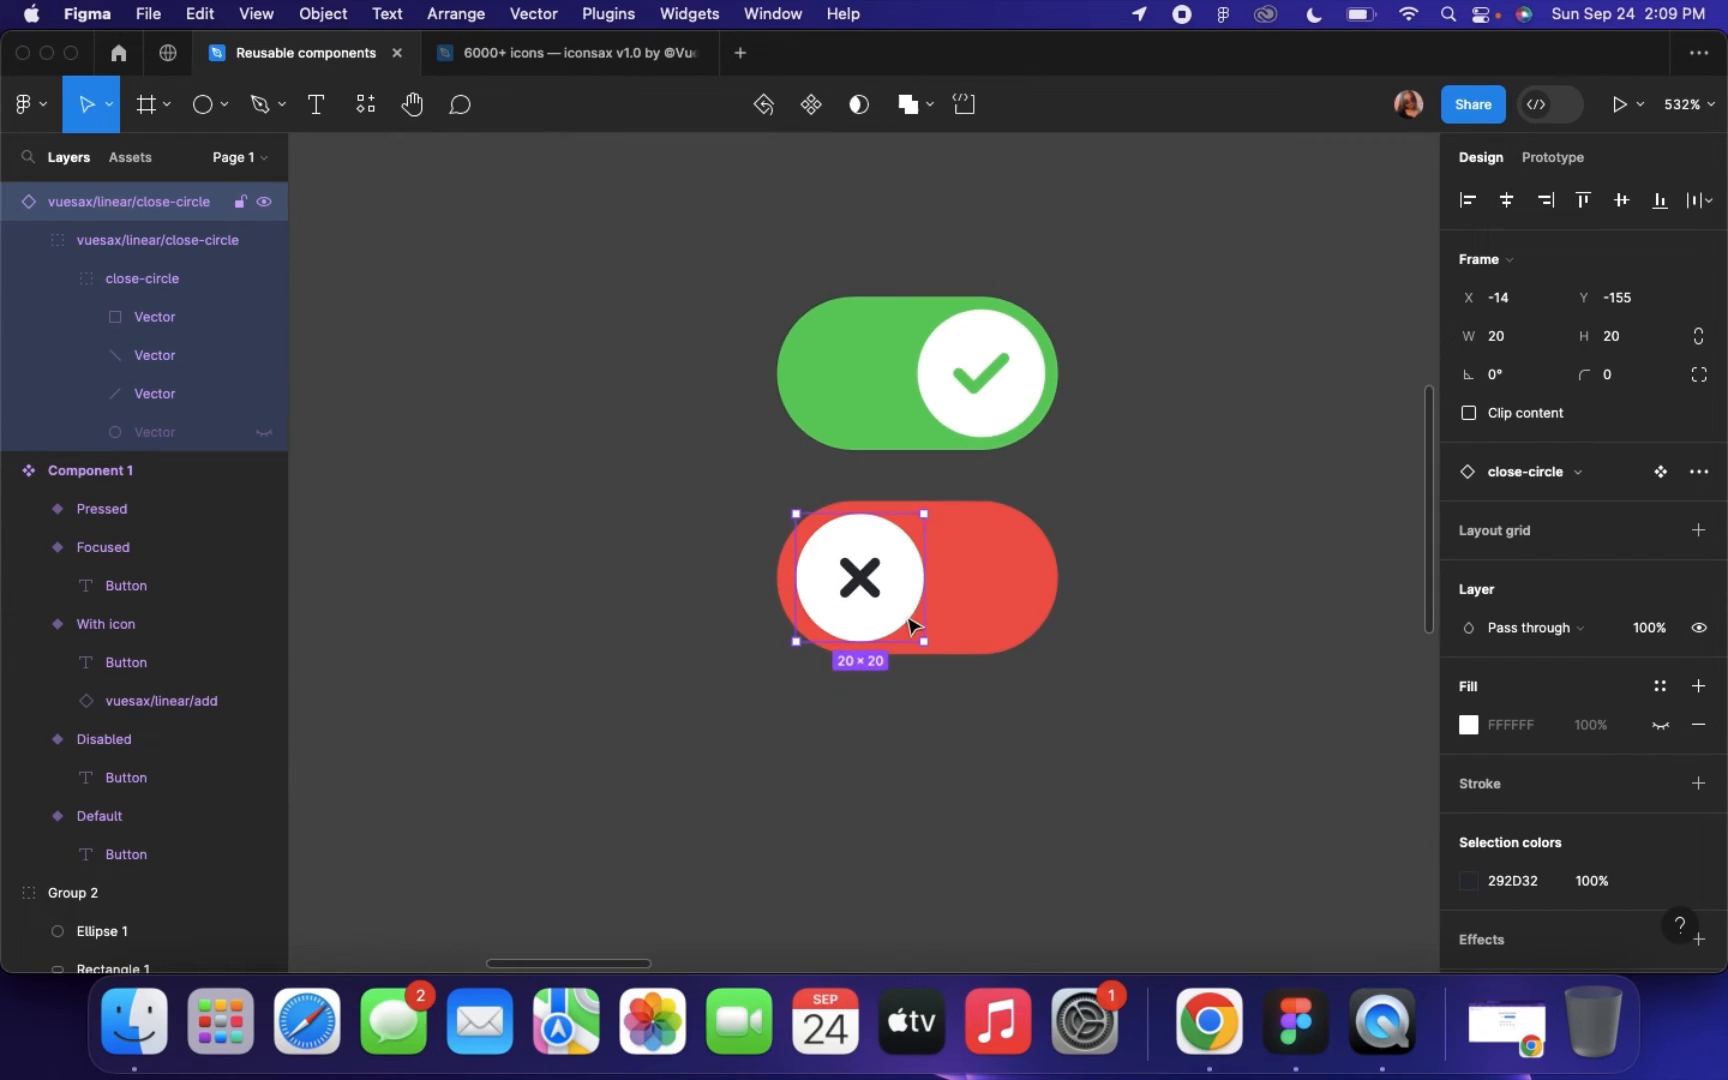
scroll(914, 625, "up", 2)
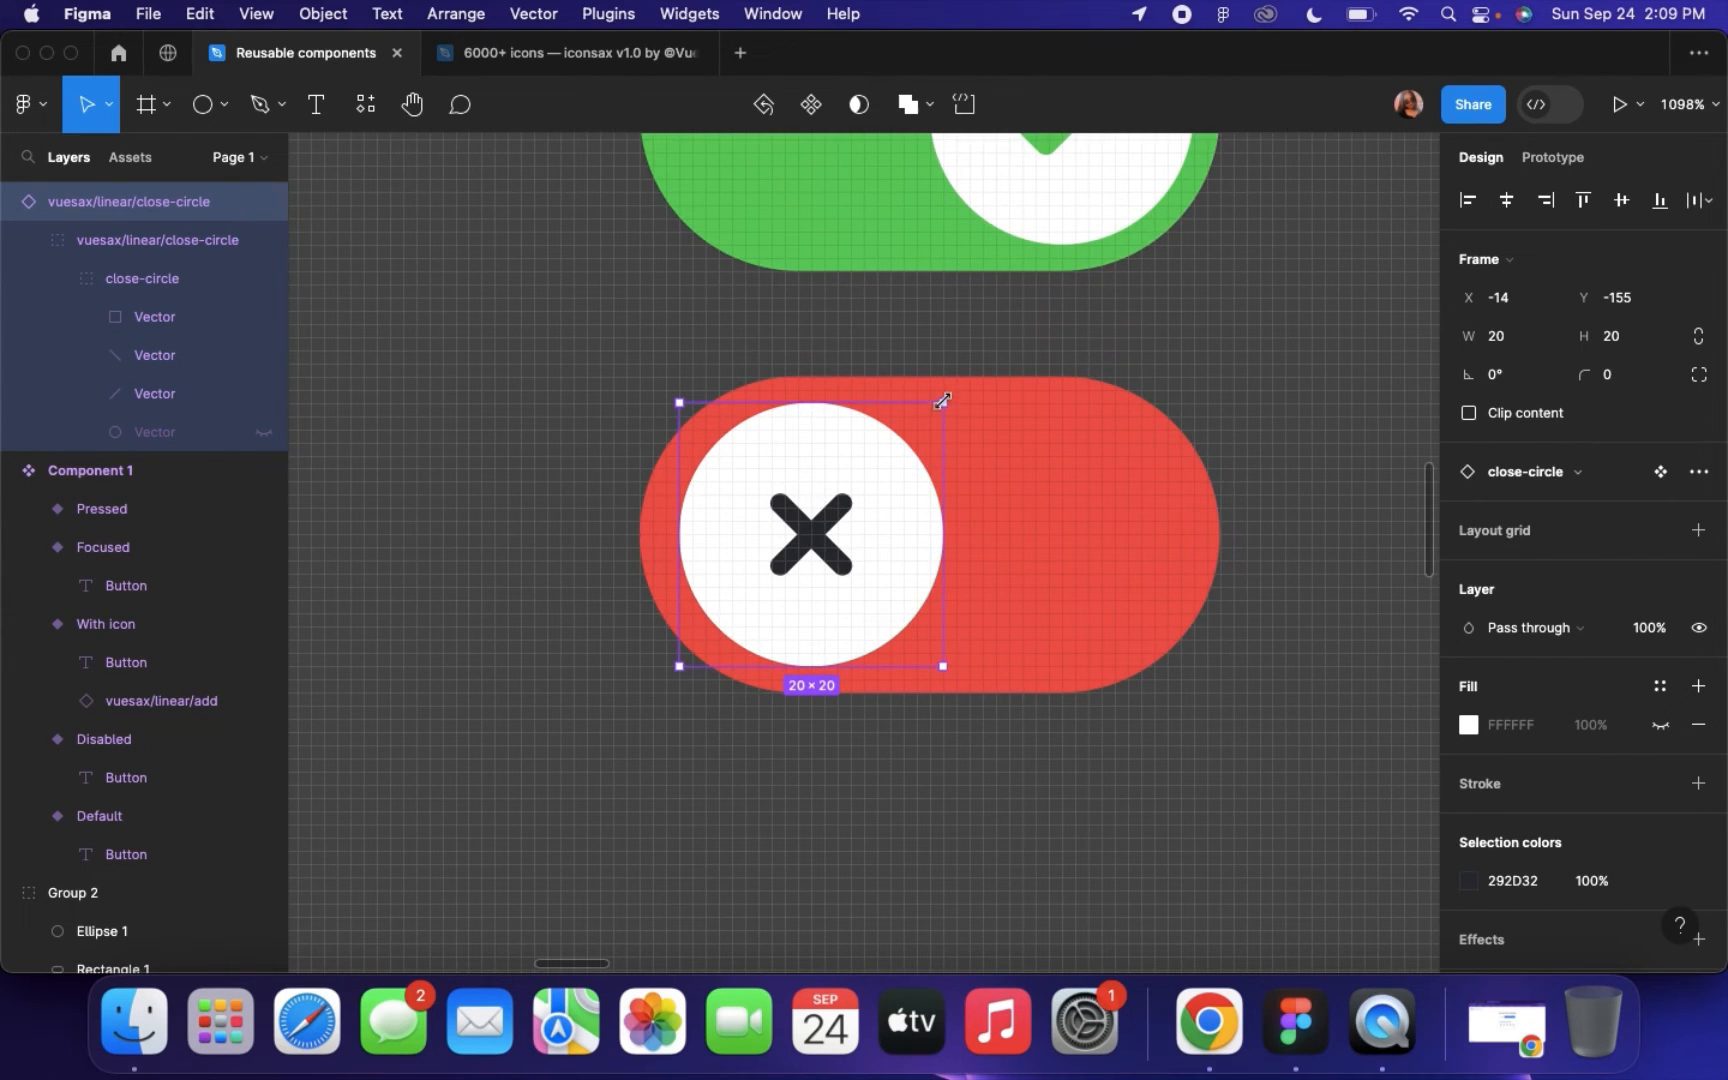
key("k")
left_click_drag(944, 400, 969, 376)
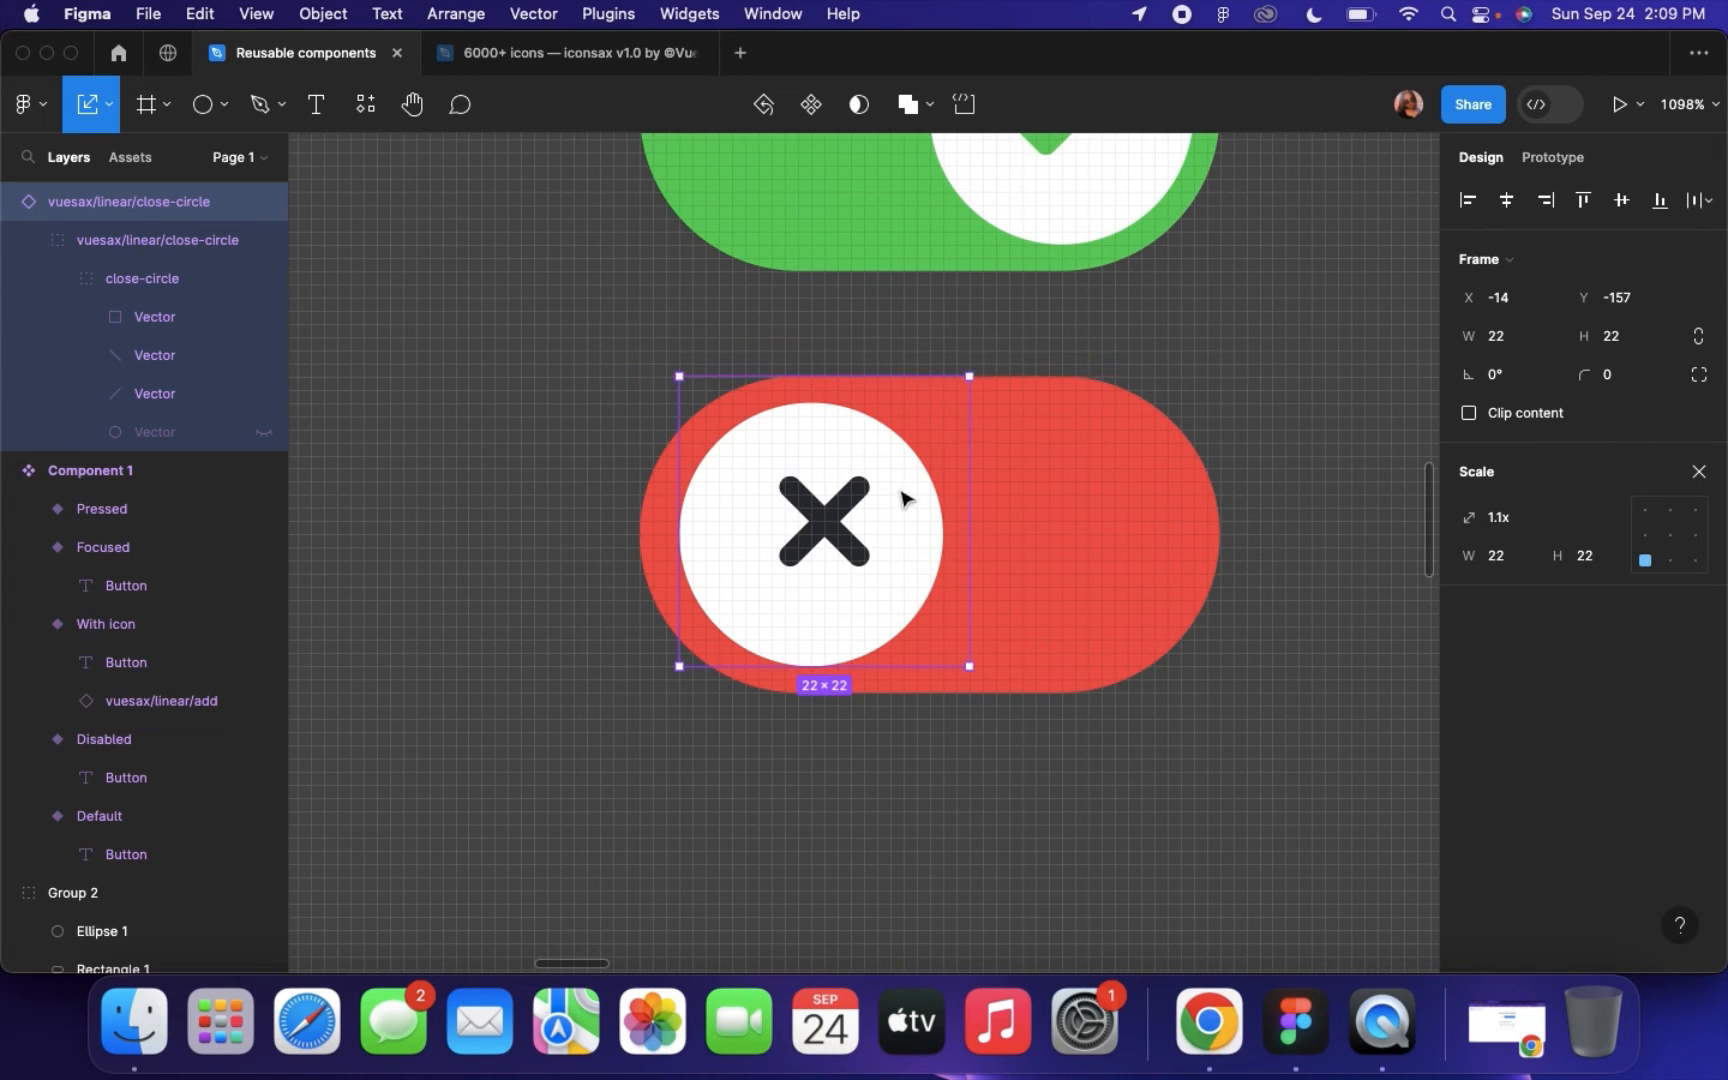
left_click_drag(810, 521, 797, 534)
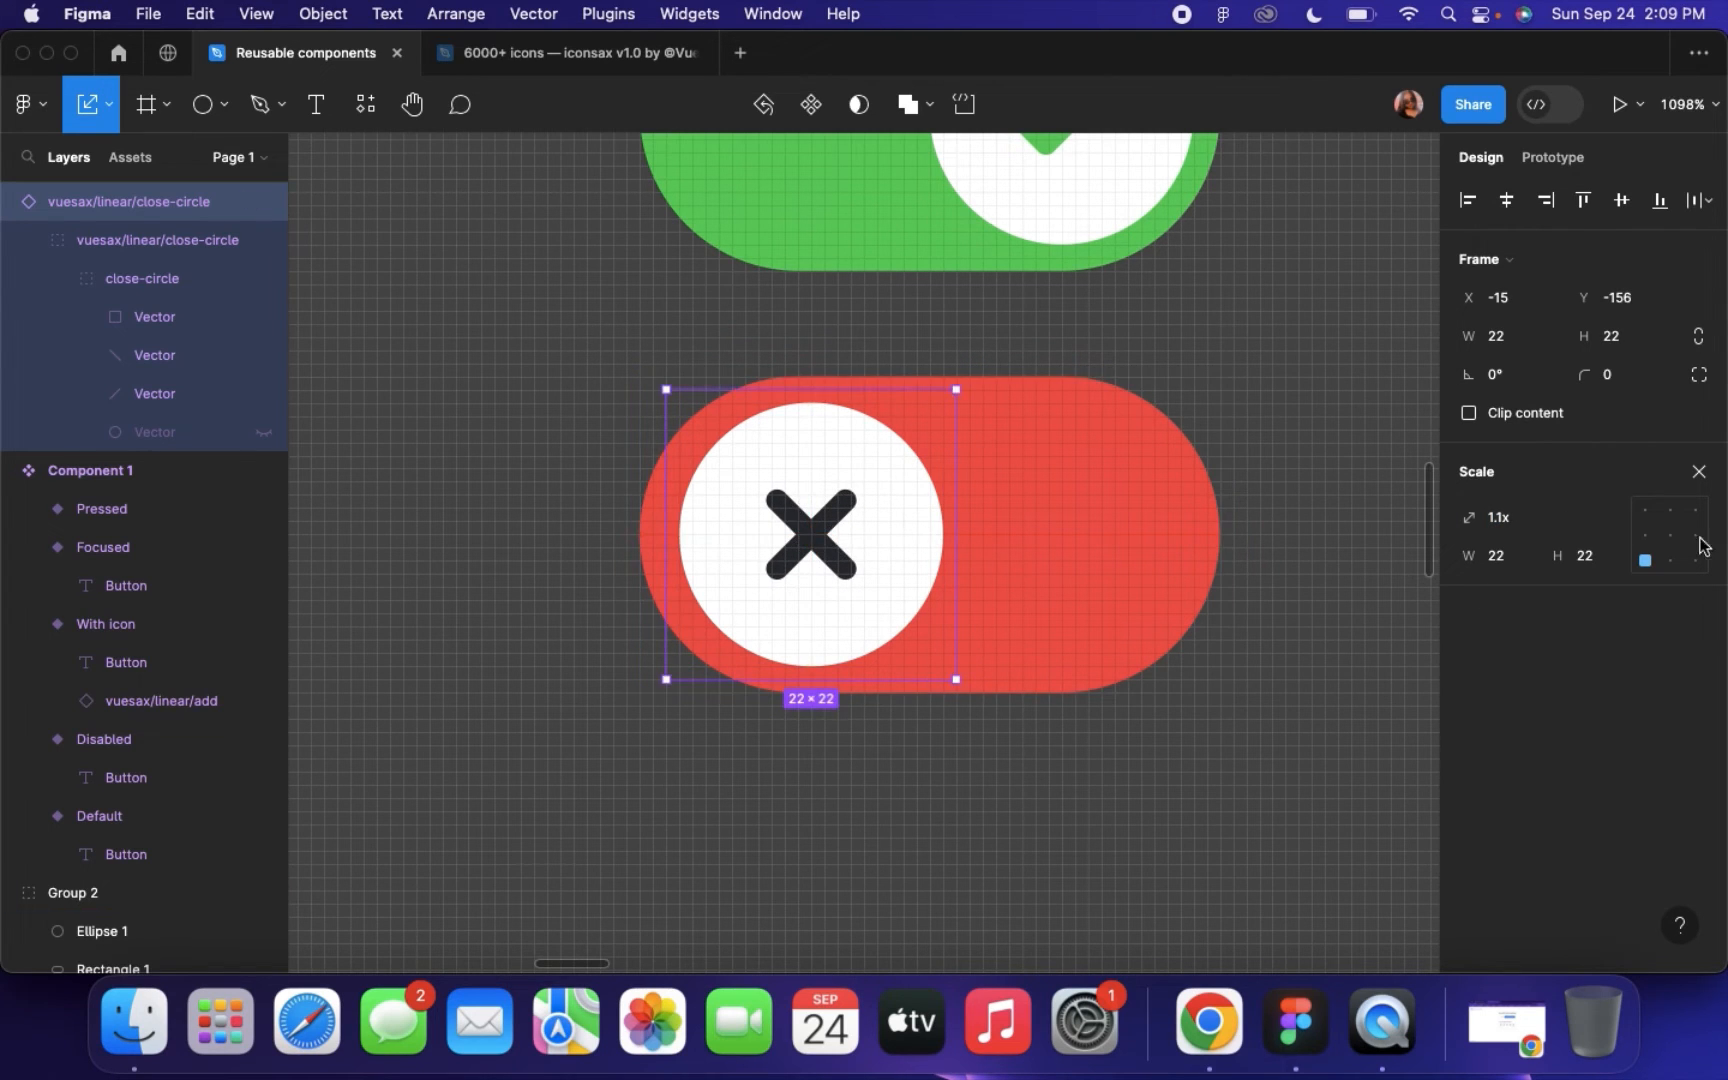
left_click(1699, 471)
Recolour the close-circle cross to EE574D by sampling the red toggle's background
scroll(1600, 700, "down", 2)
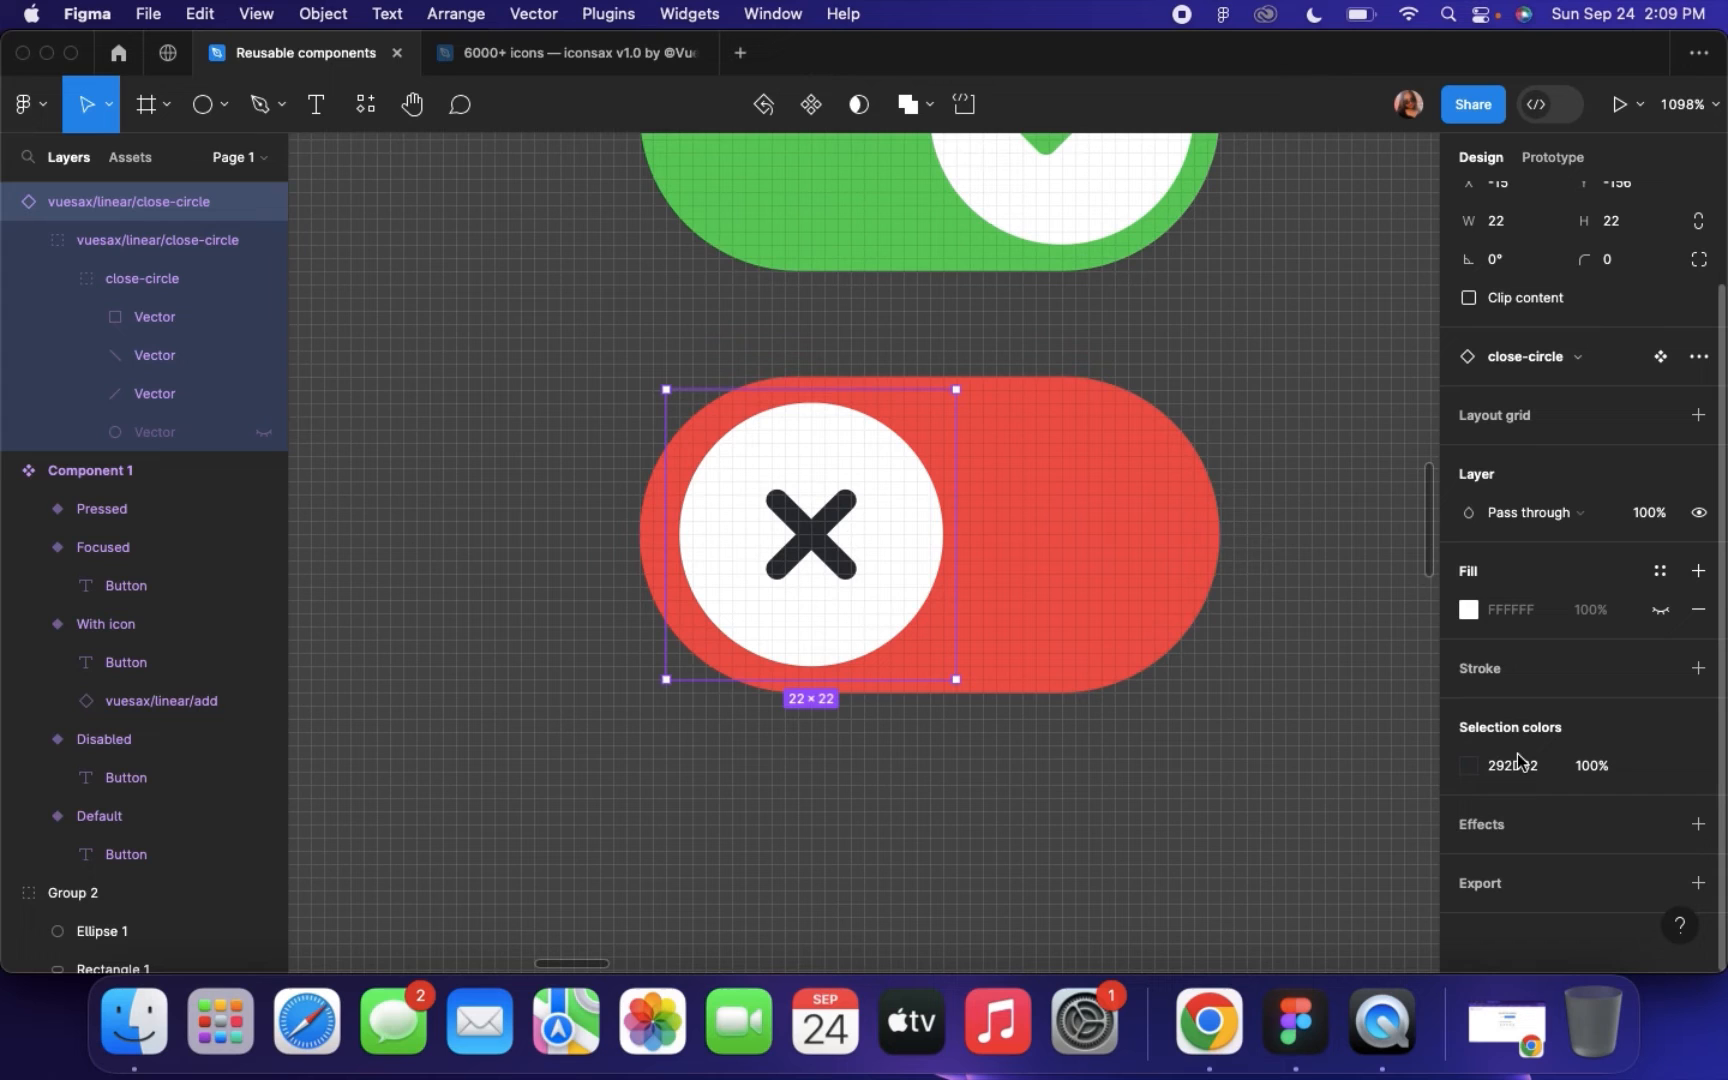
left_click(1468, 766)
left_click(1186, 686)
left_click(1011, 552)
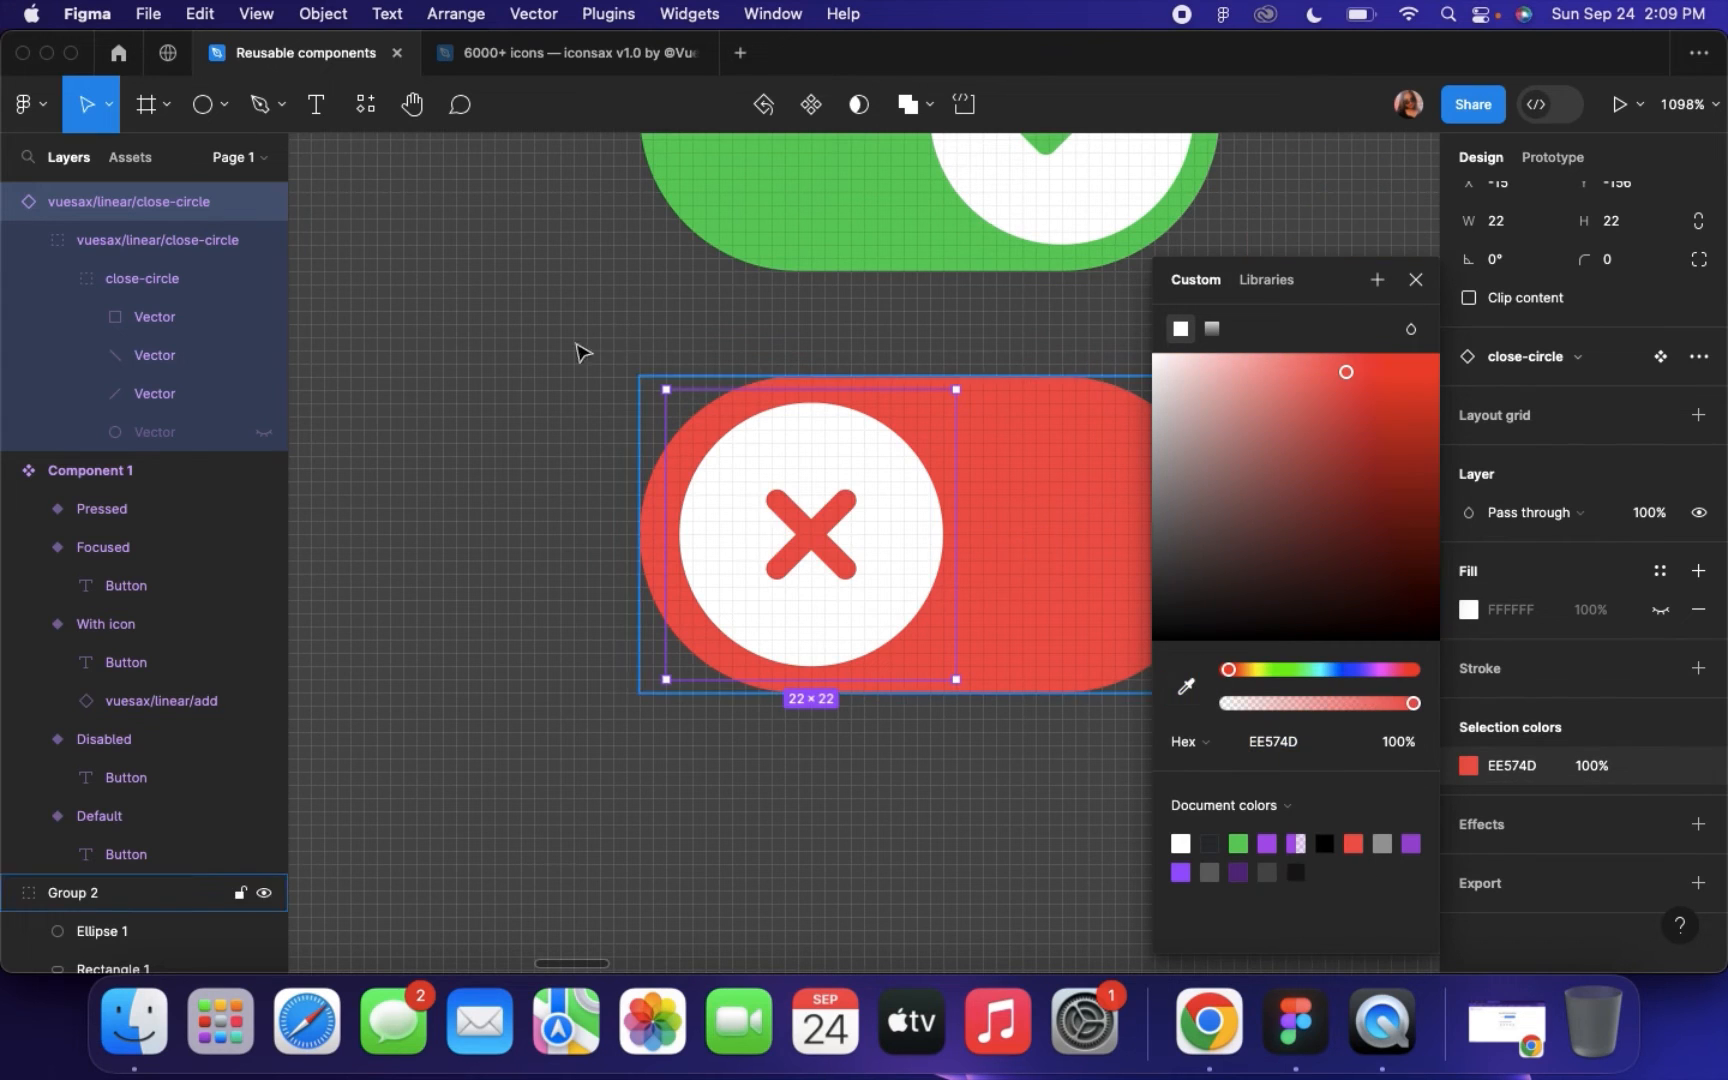
left_click(501, 359)
key("shift+1")
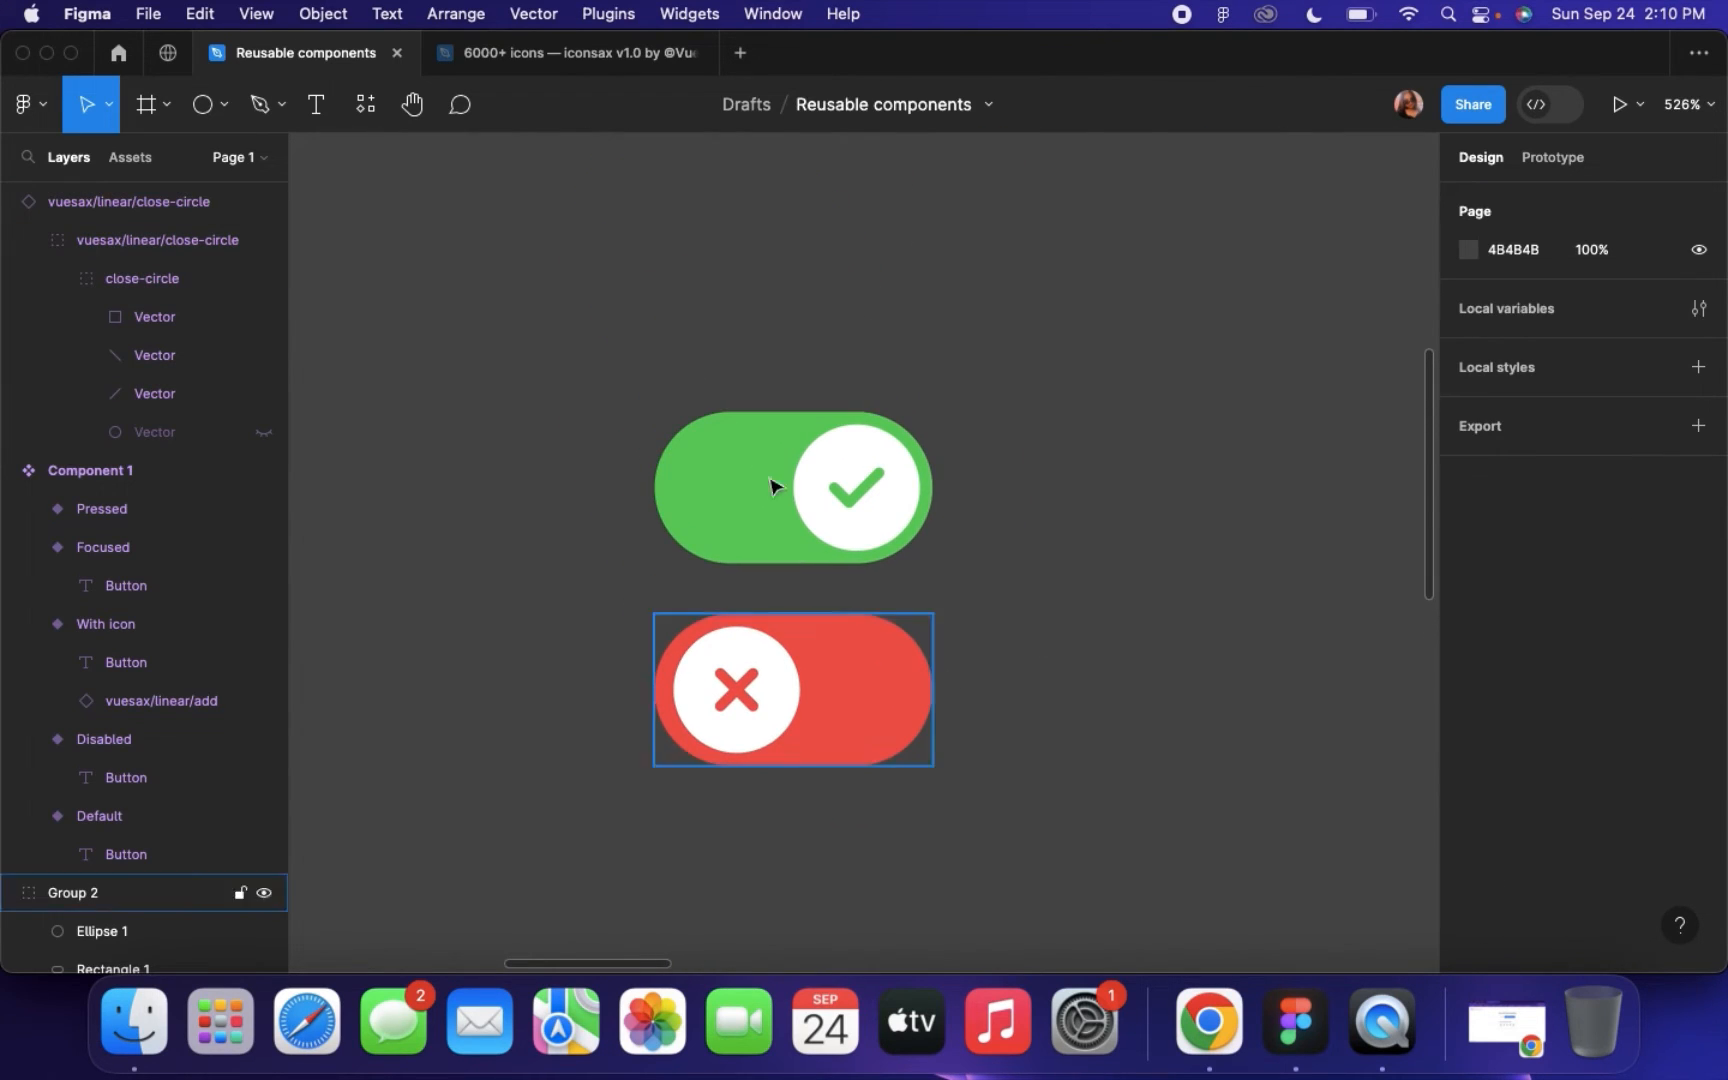
Move the close-circle instance into the red toggle's group, Group 2, above its ellipse
left_click(768, 482)
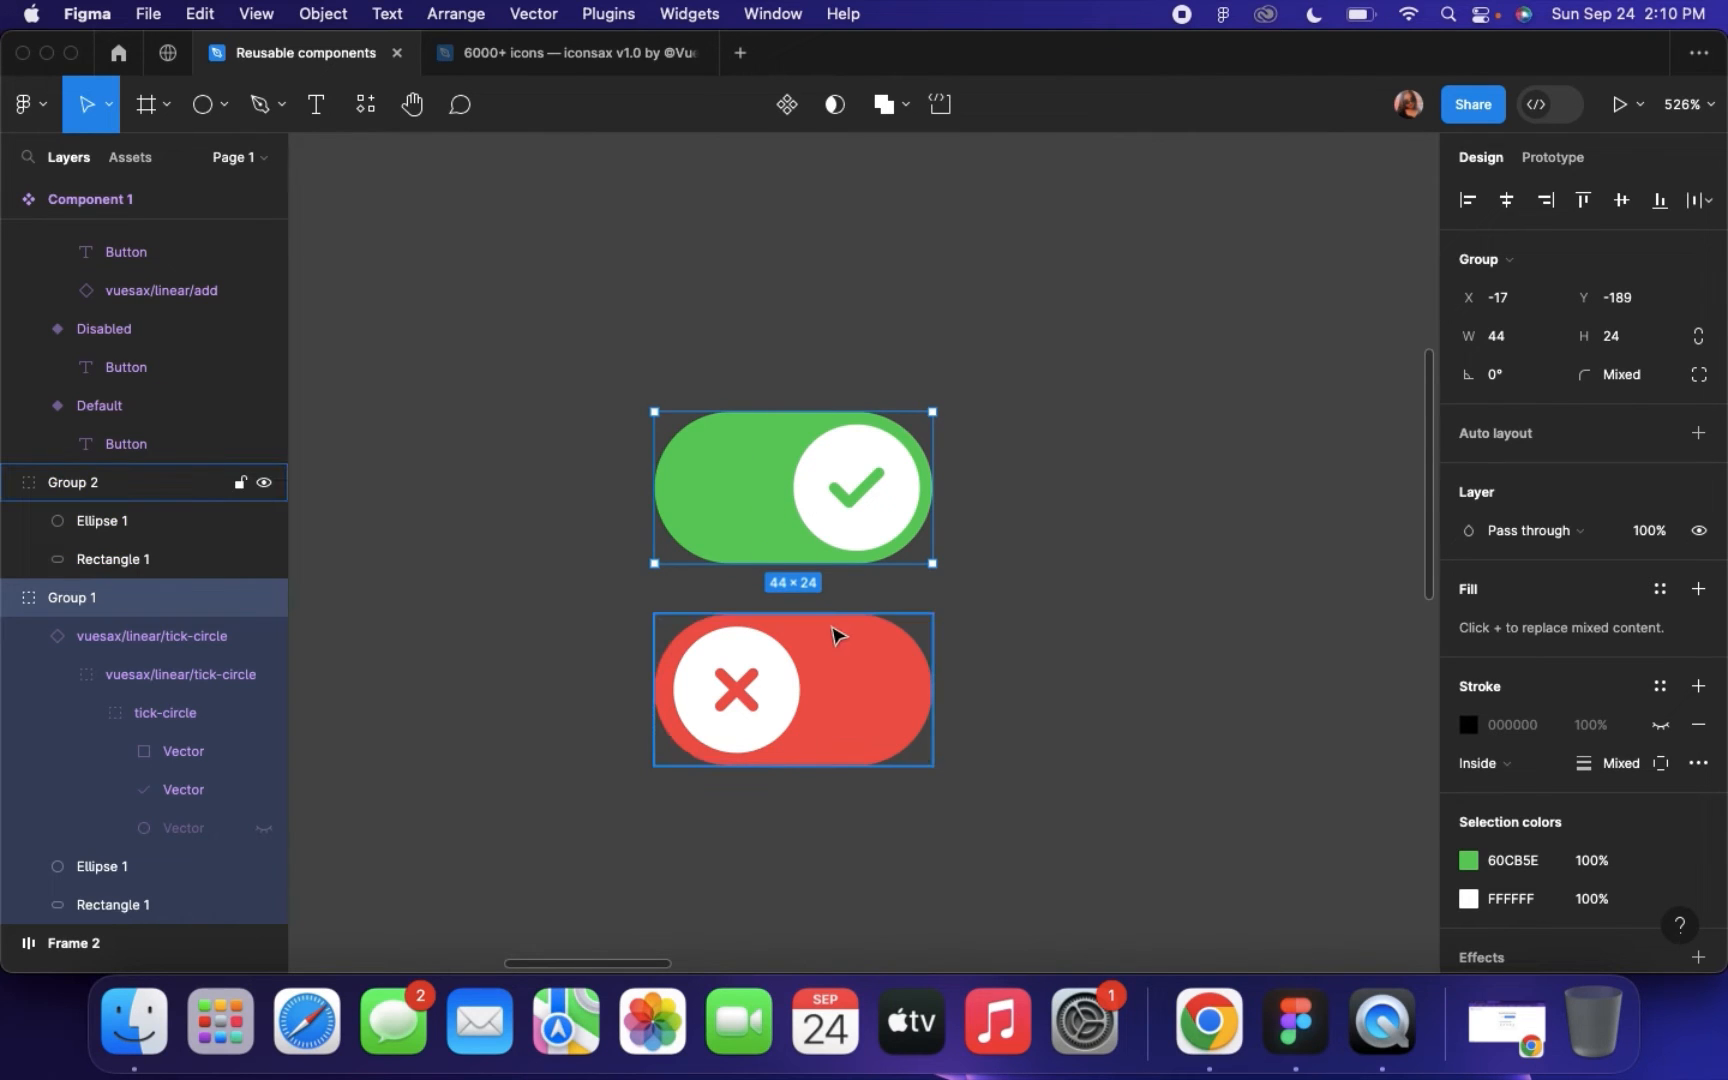
left_click(851, 670)
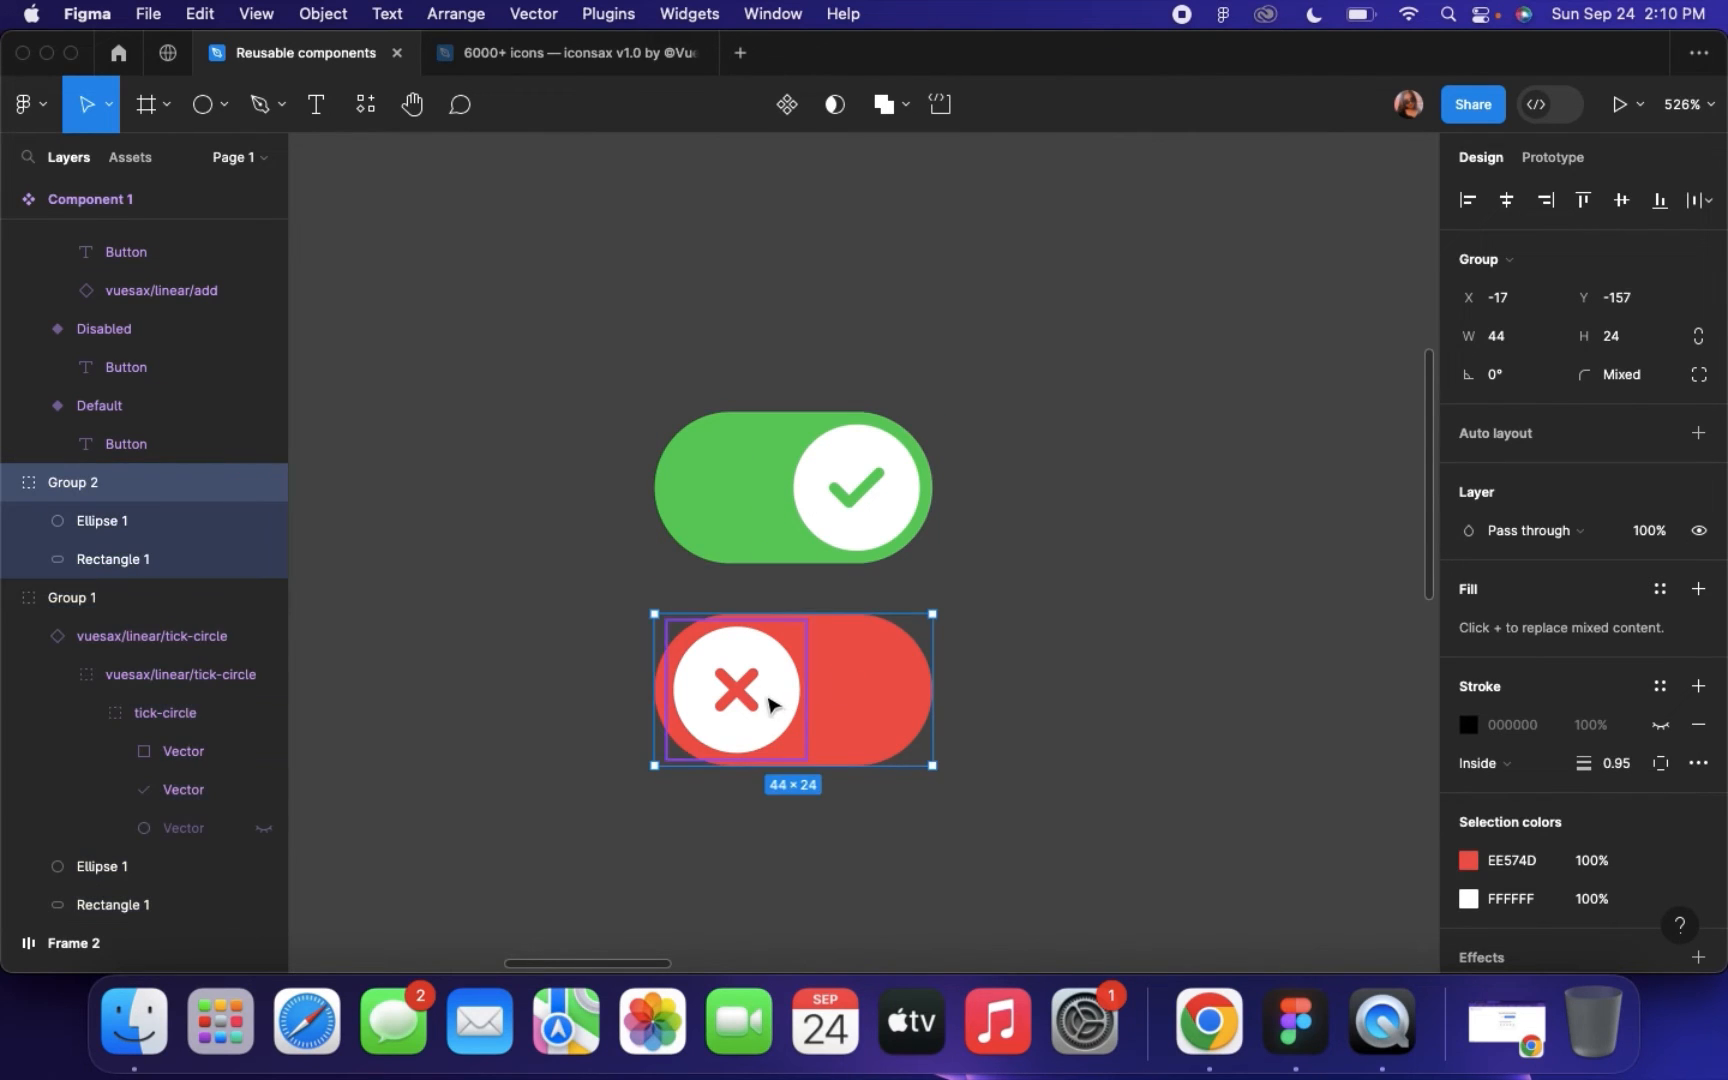
double_click(770, 700)
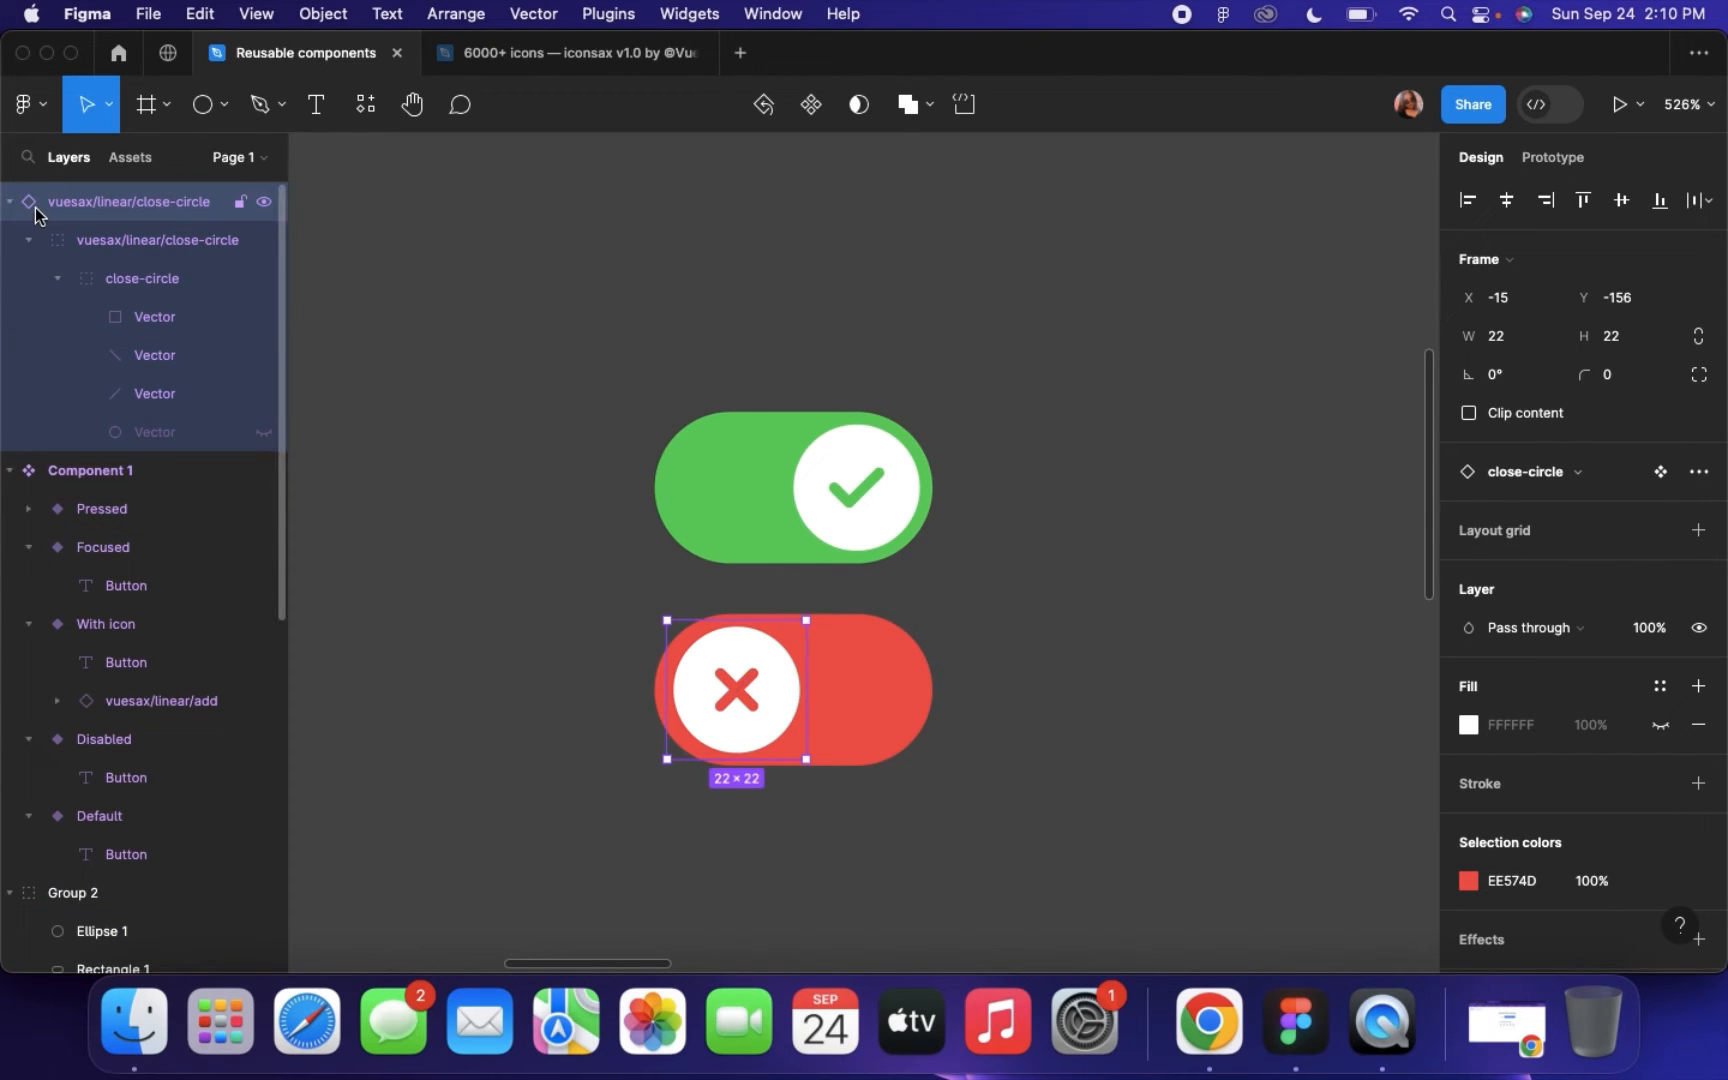
left_click_drag(38, 210, 116, 914)
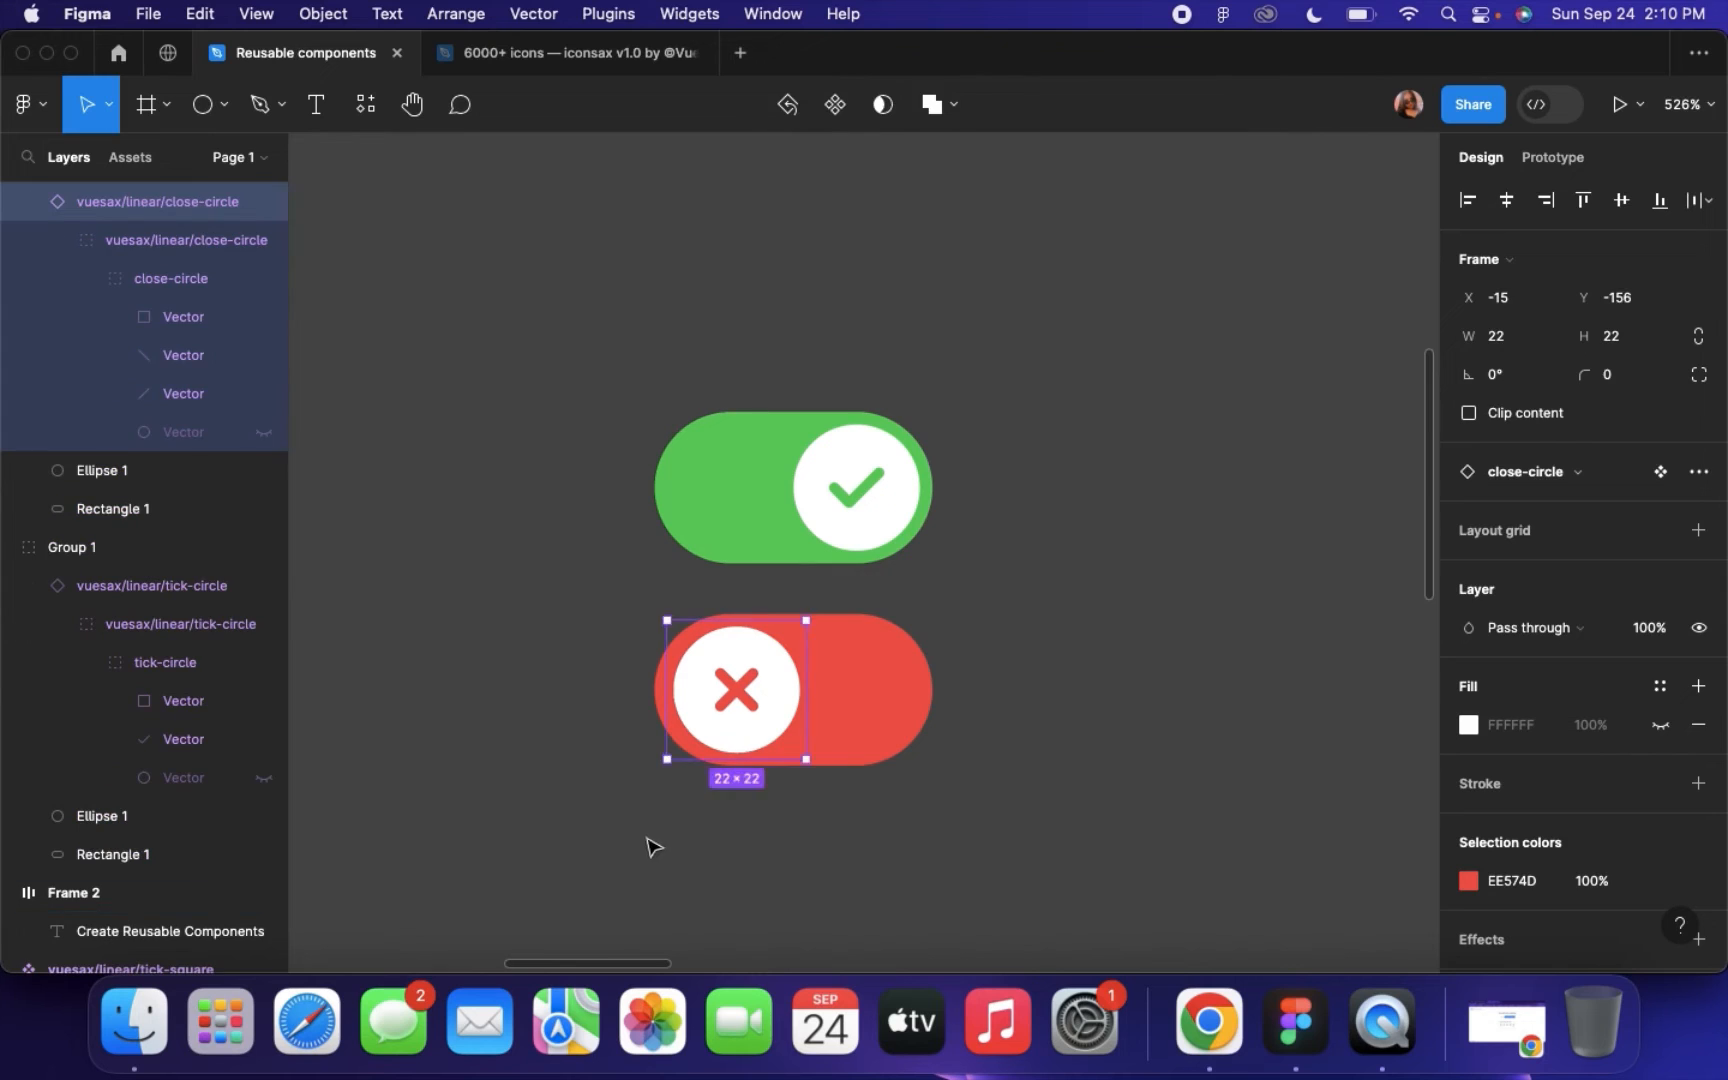
left_click(654, 846)
Create a component set from the green and red toggle groups
left_click(781, 697)
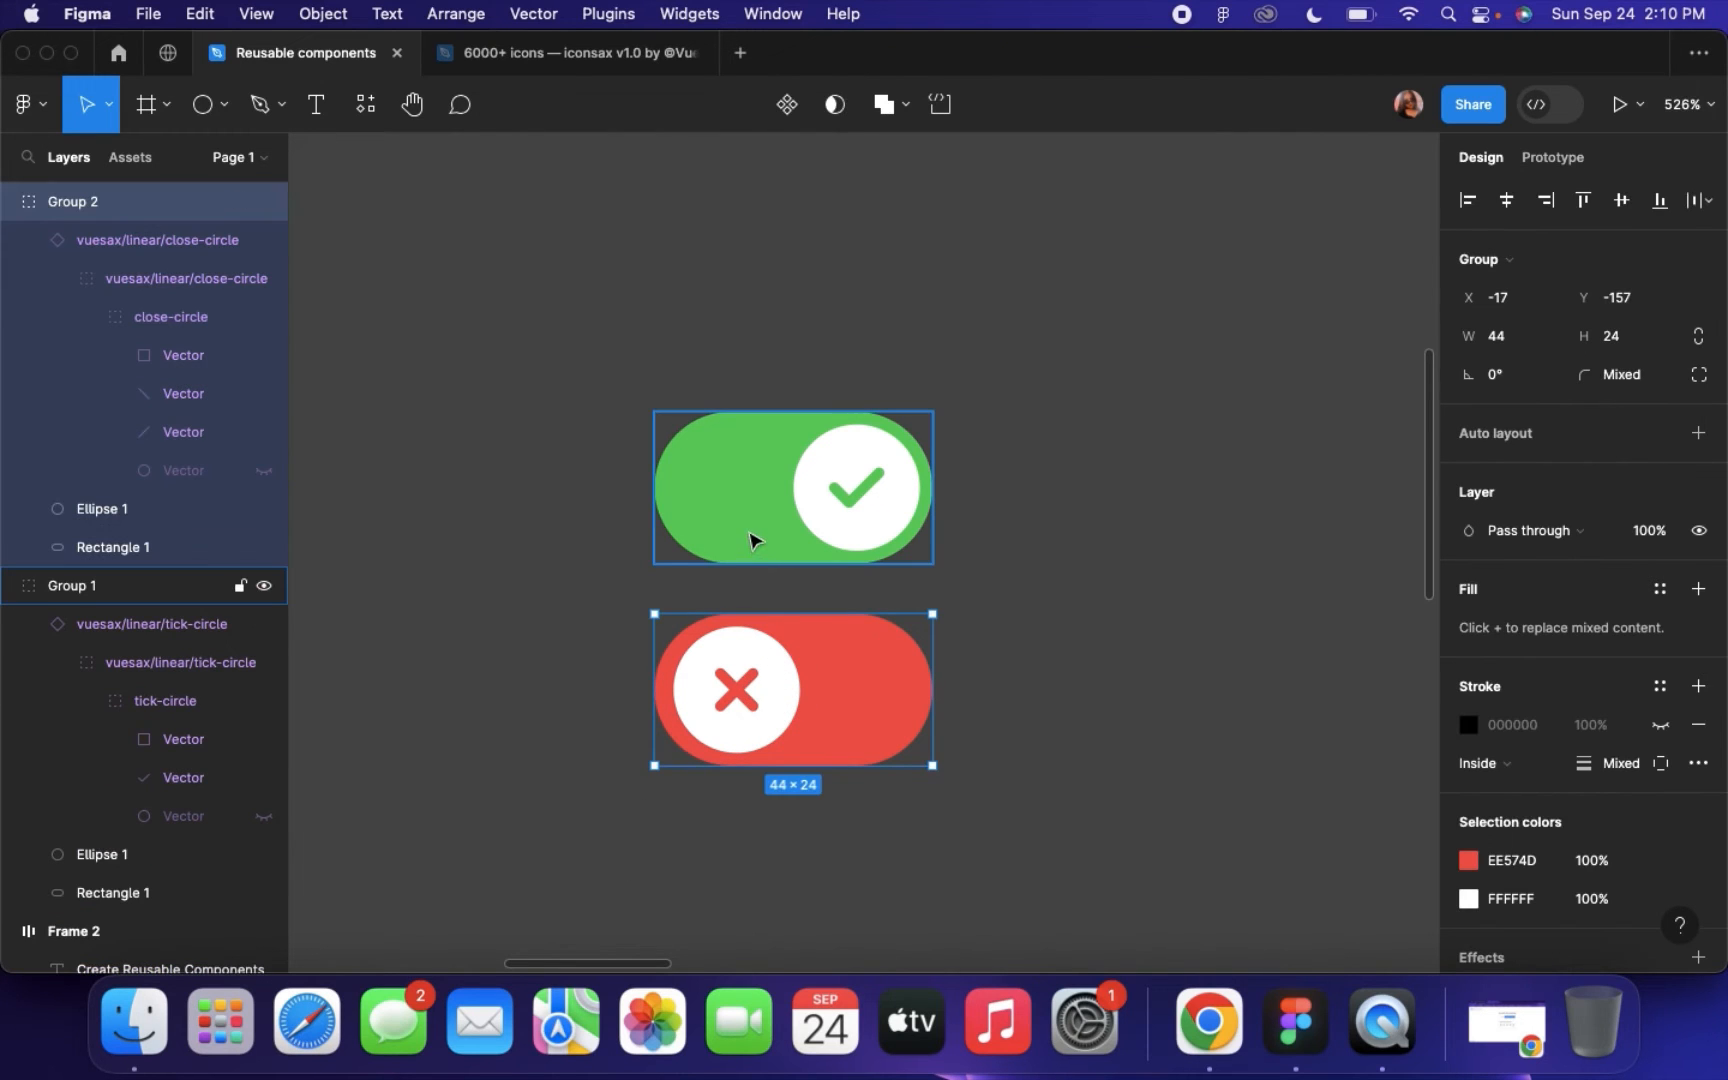
left_click(750, 530, "shift")
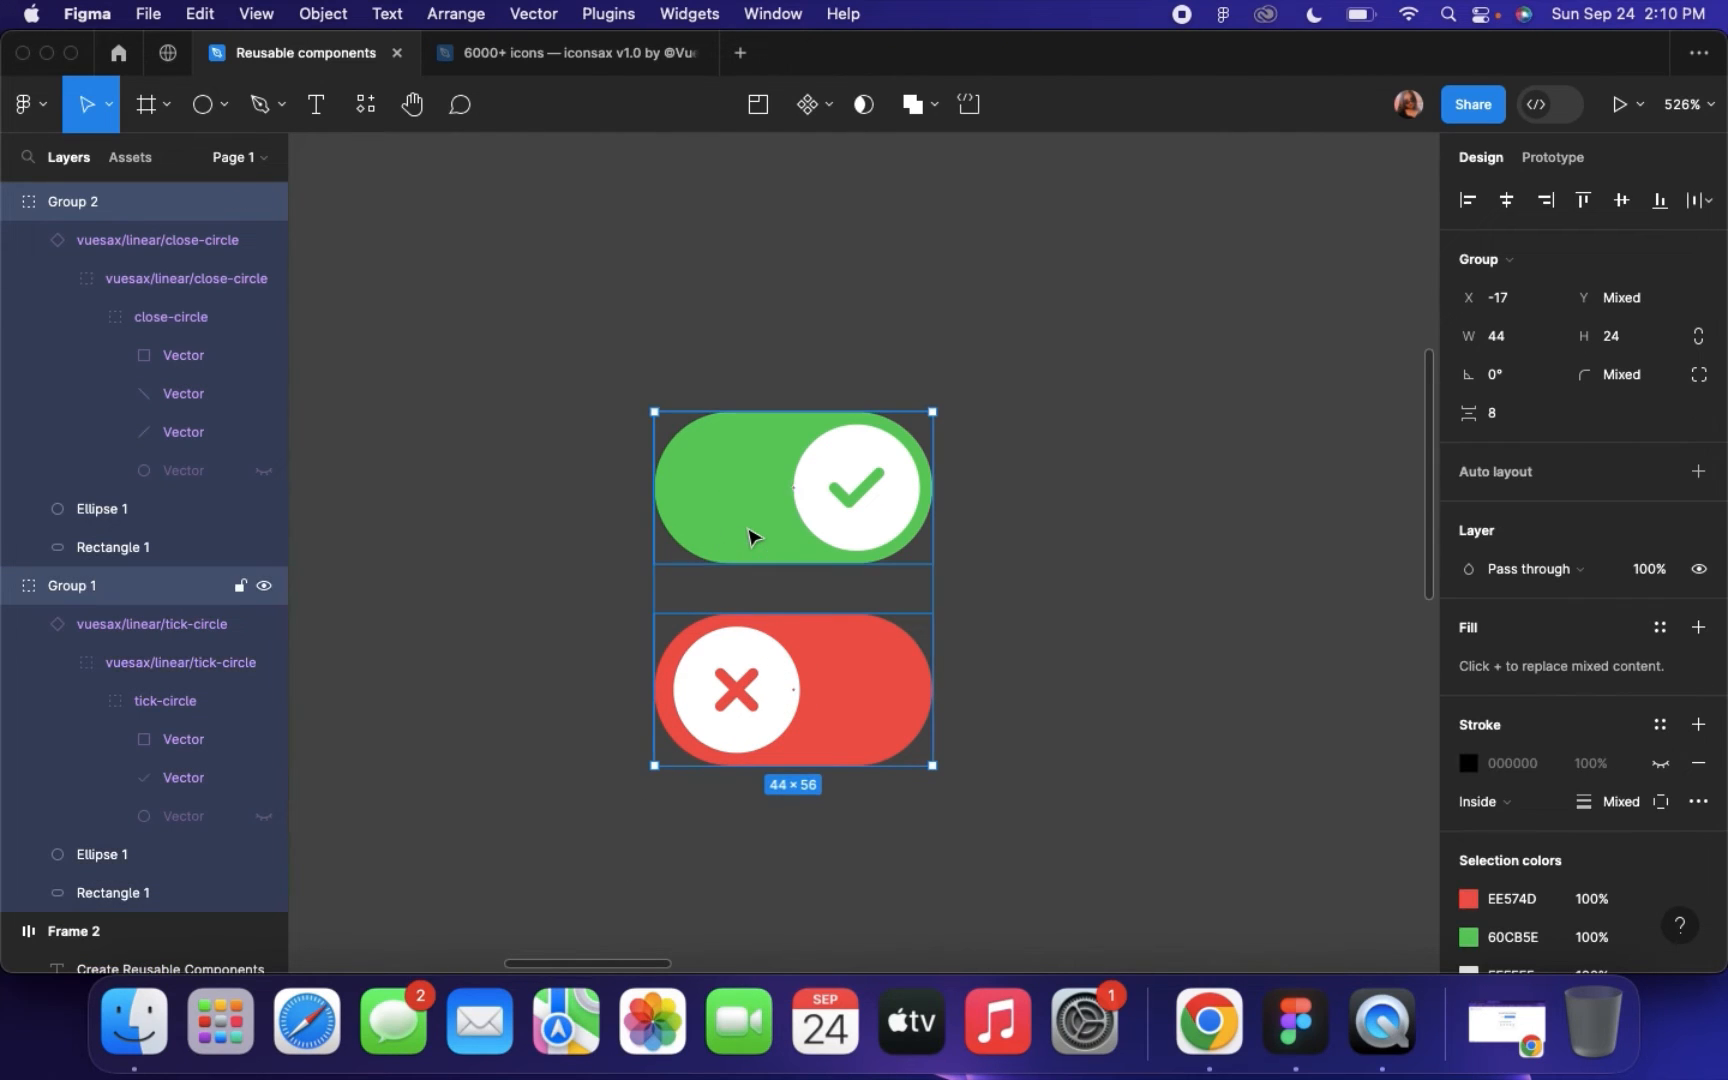
left_click(826, 112)
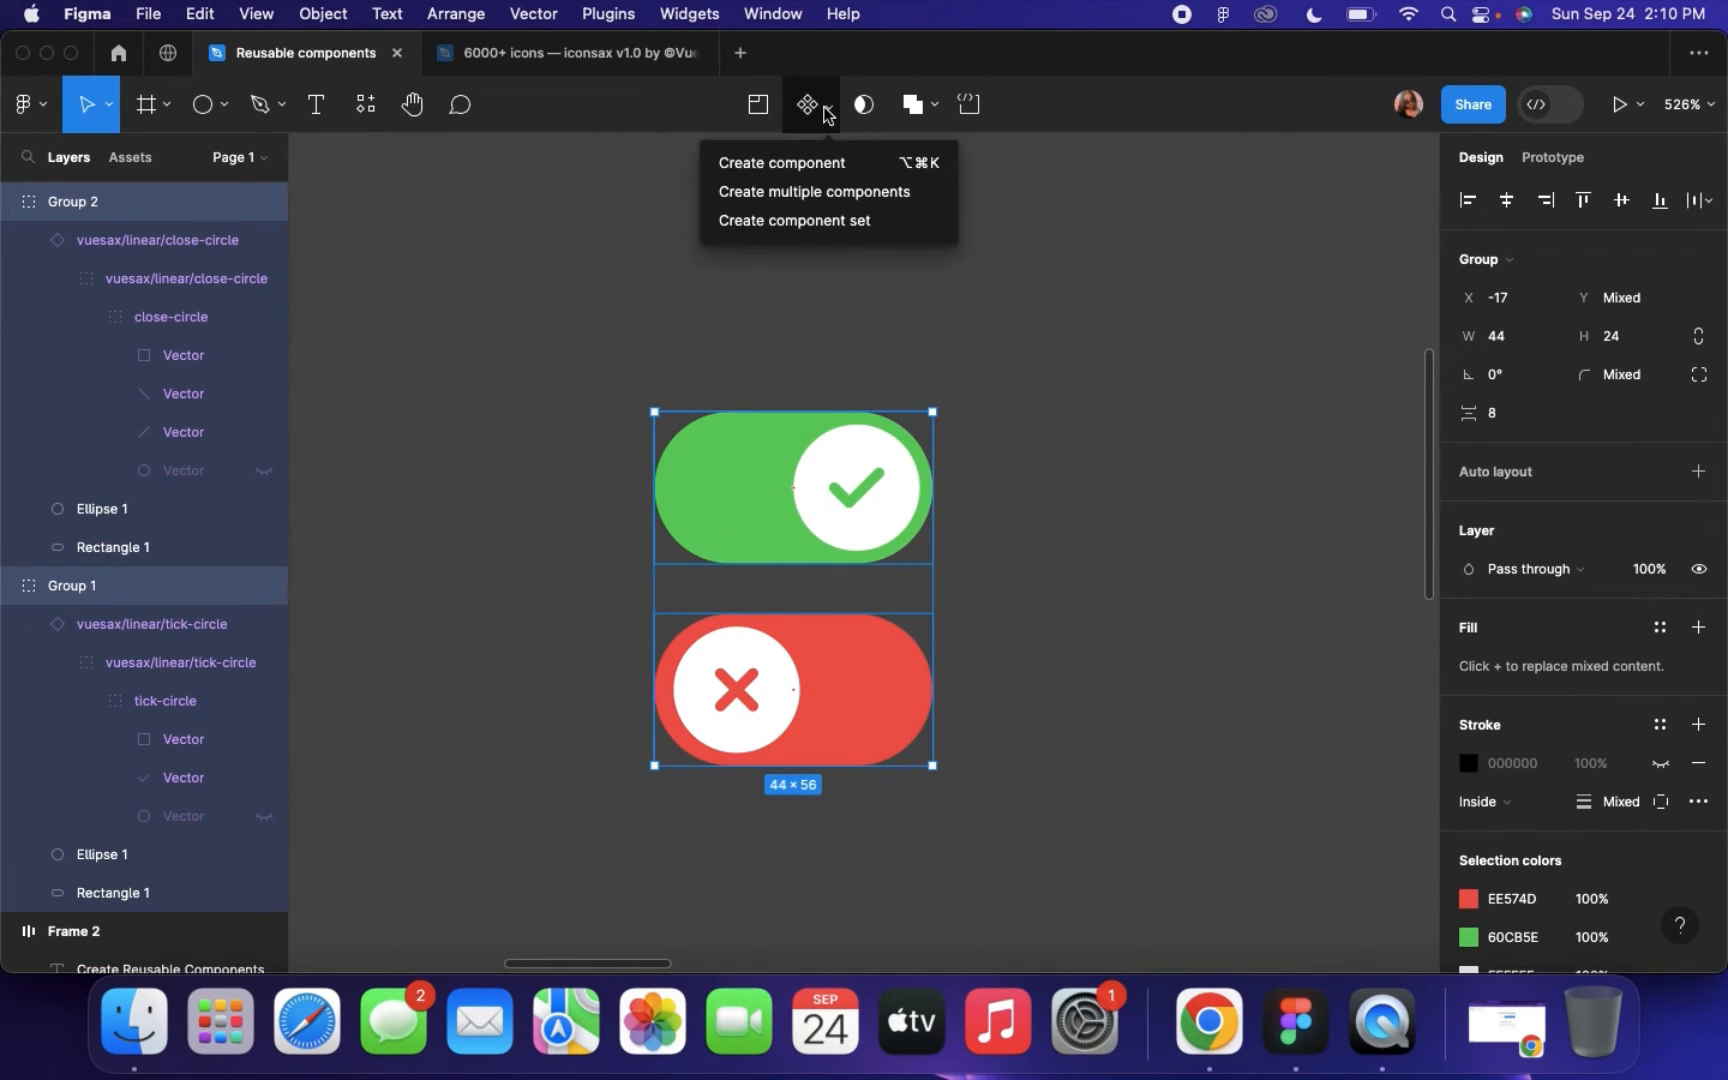
left_click(837, 222)
scroll(1015, 490, "up", 3)
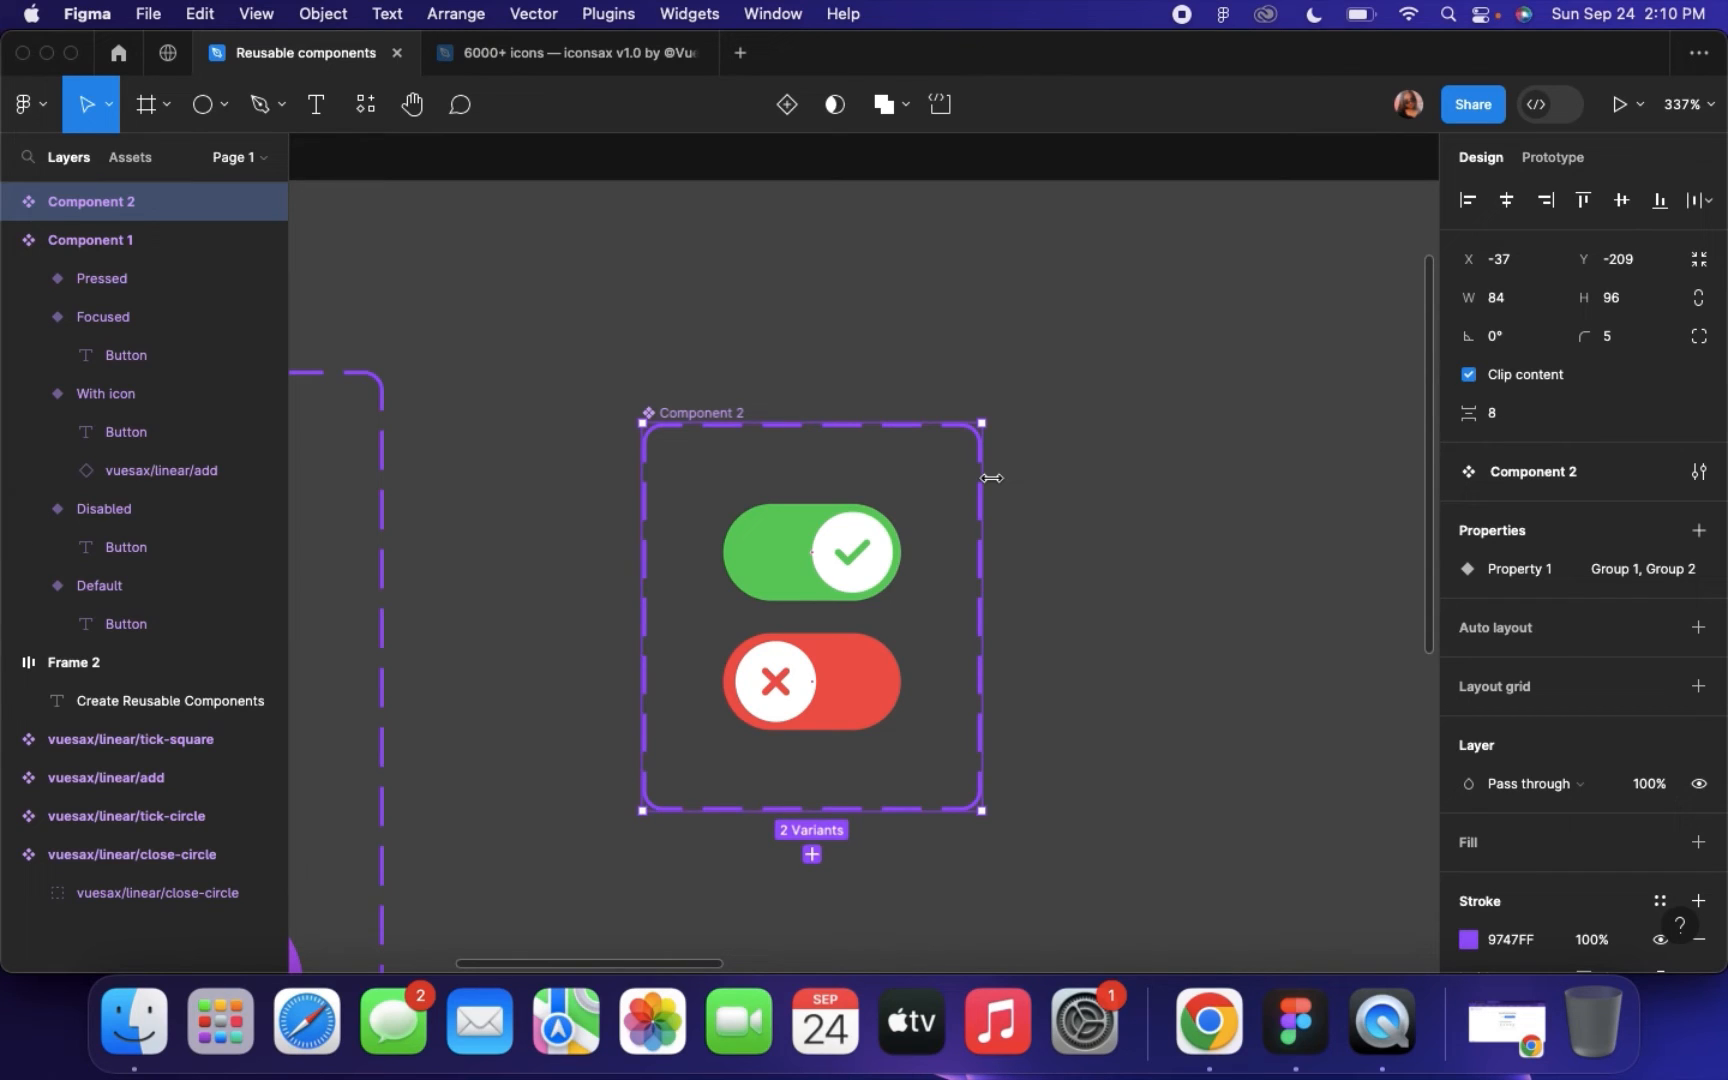
scroll(876, 660, "down", 3)
scroll(876, 660, "right", 2)
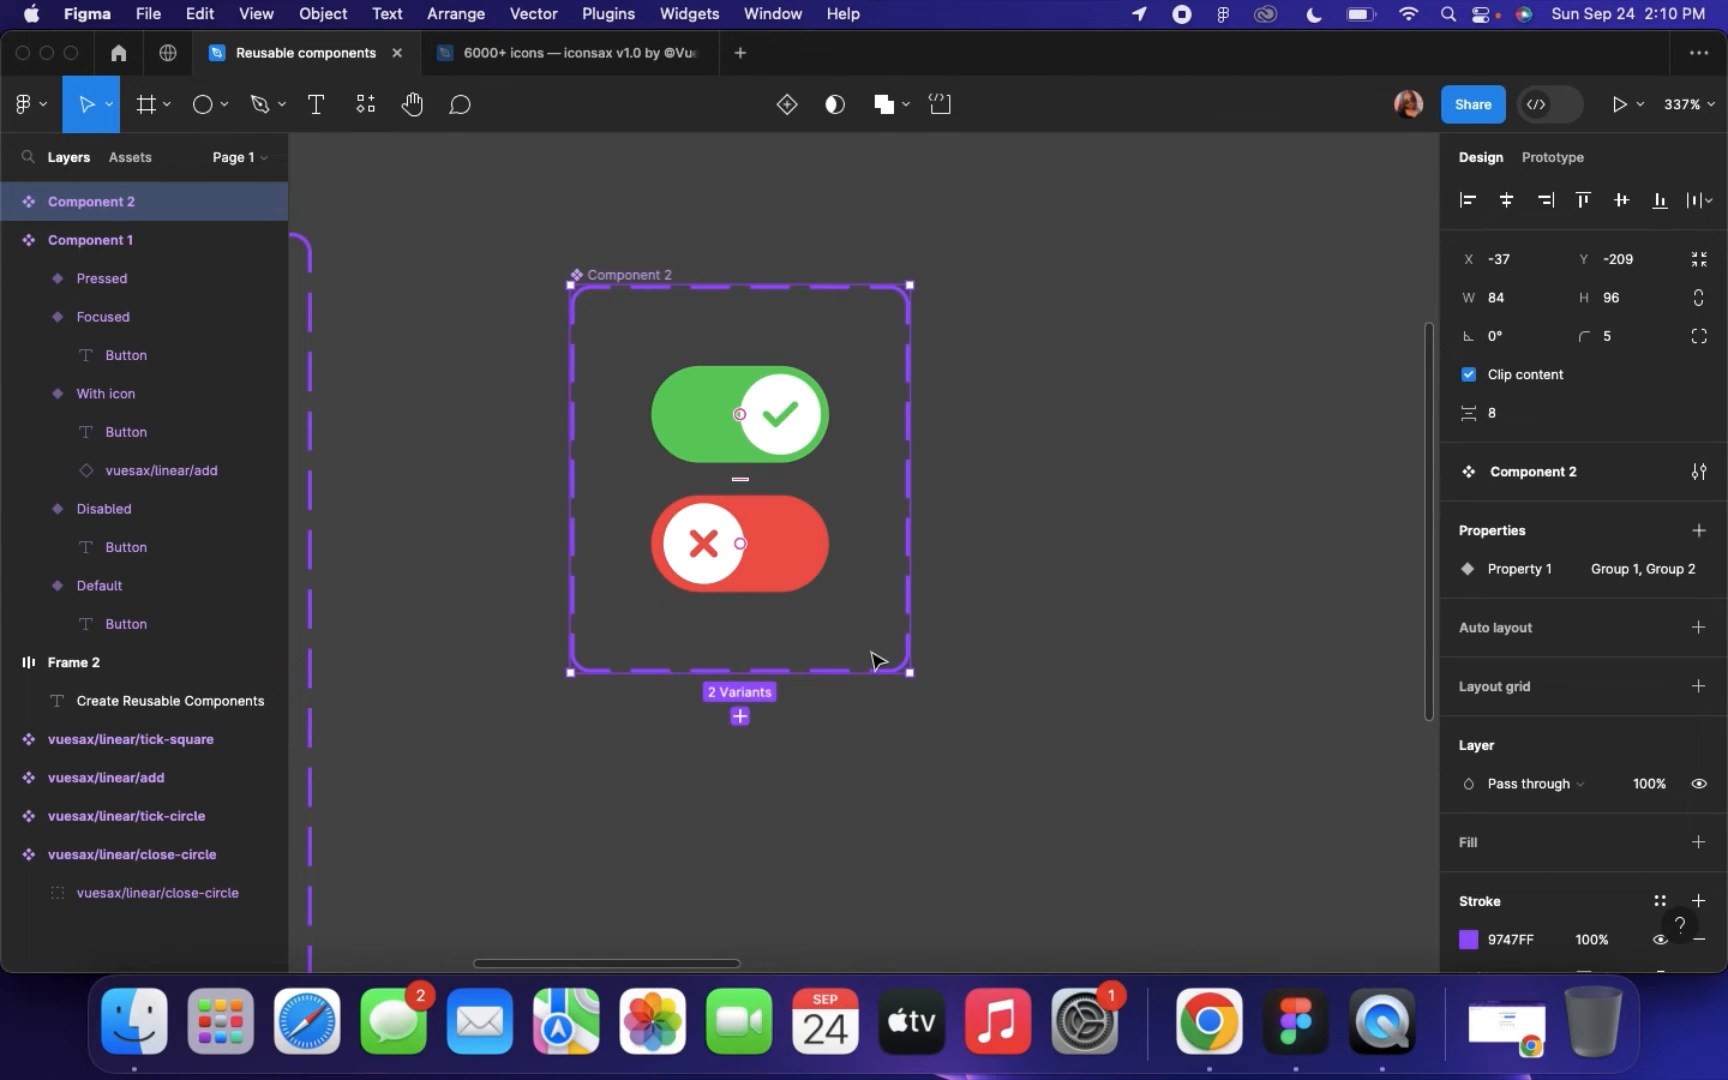
Add a variant based on the green toggle and change its green colour to grey 6D6D6D
left_click(711, 444)
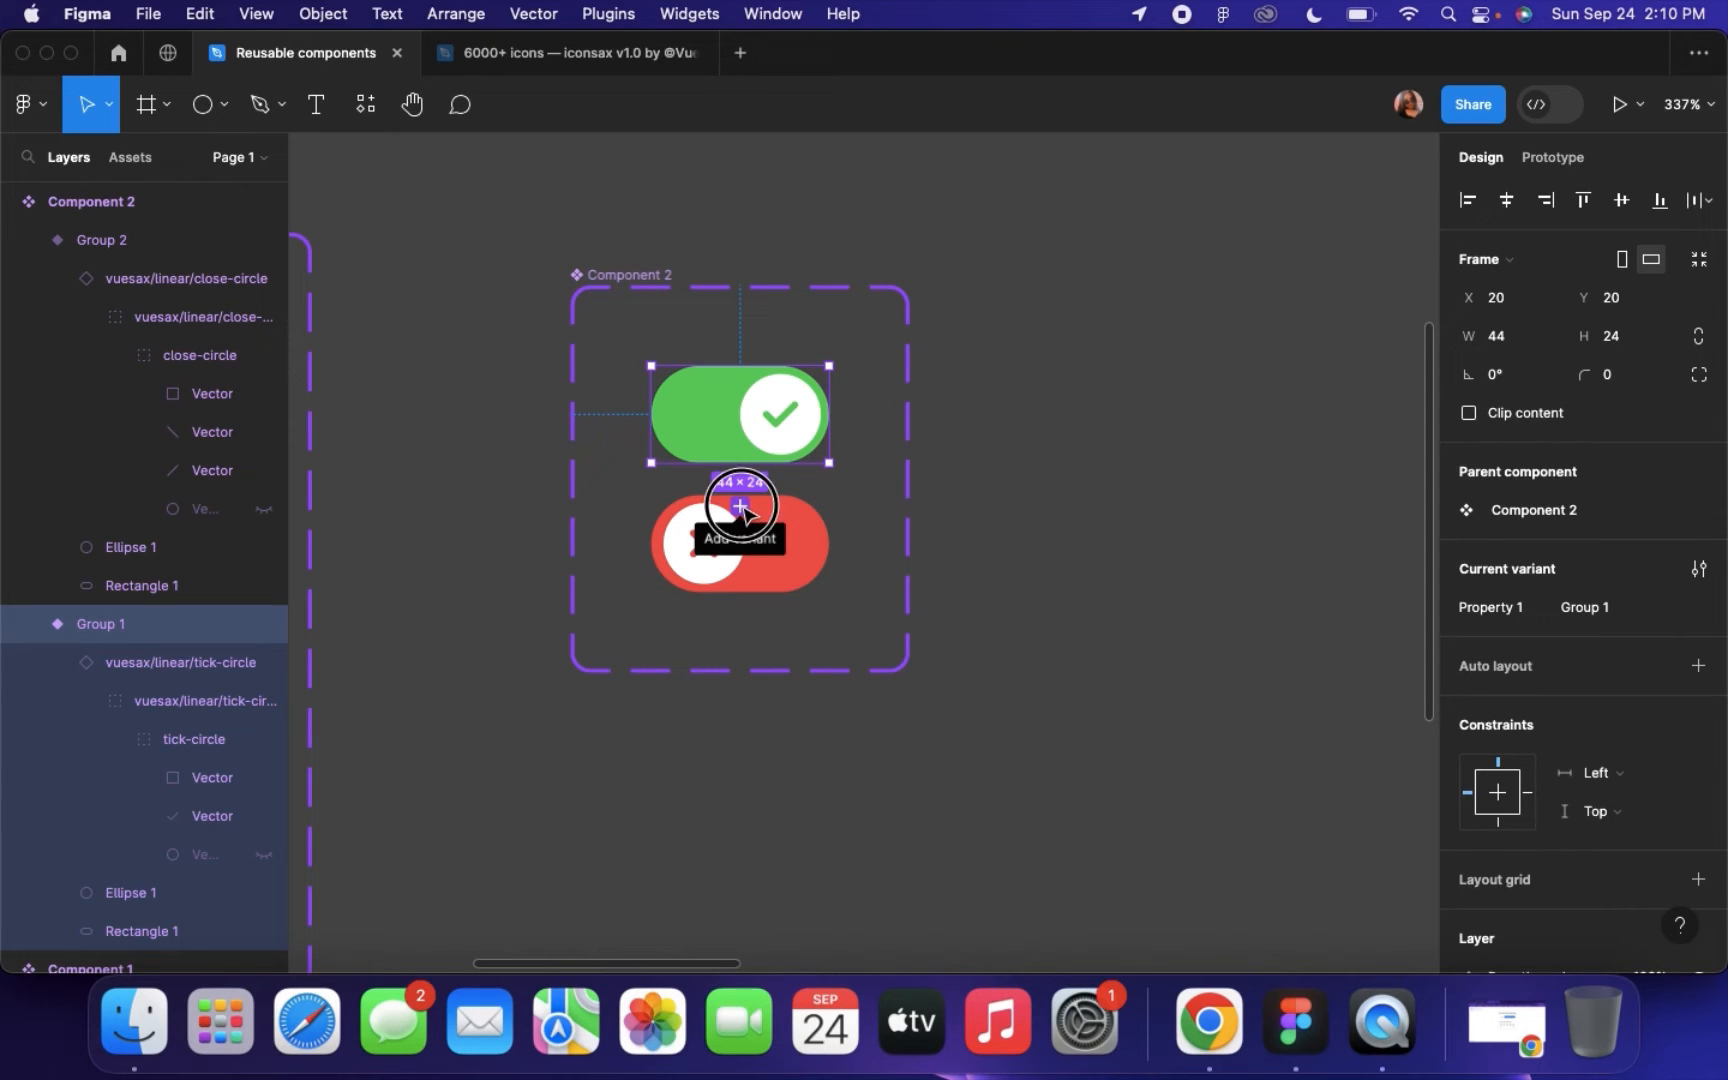
left_click(741, 507)
scroll(775, 672, "up", 5)
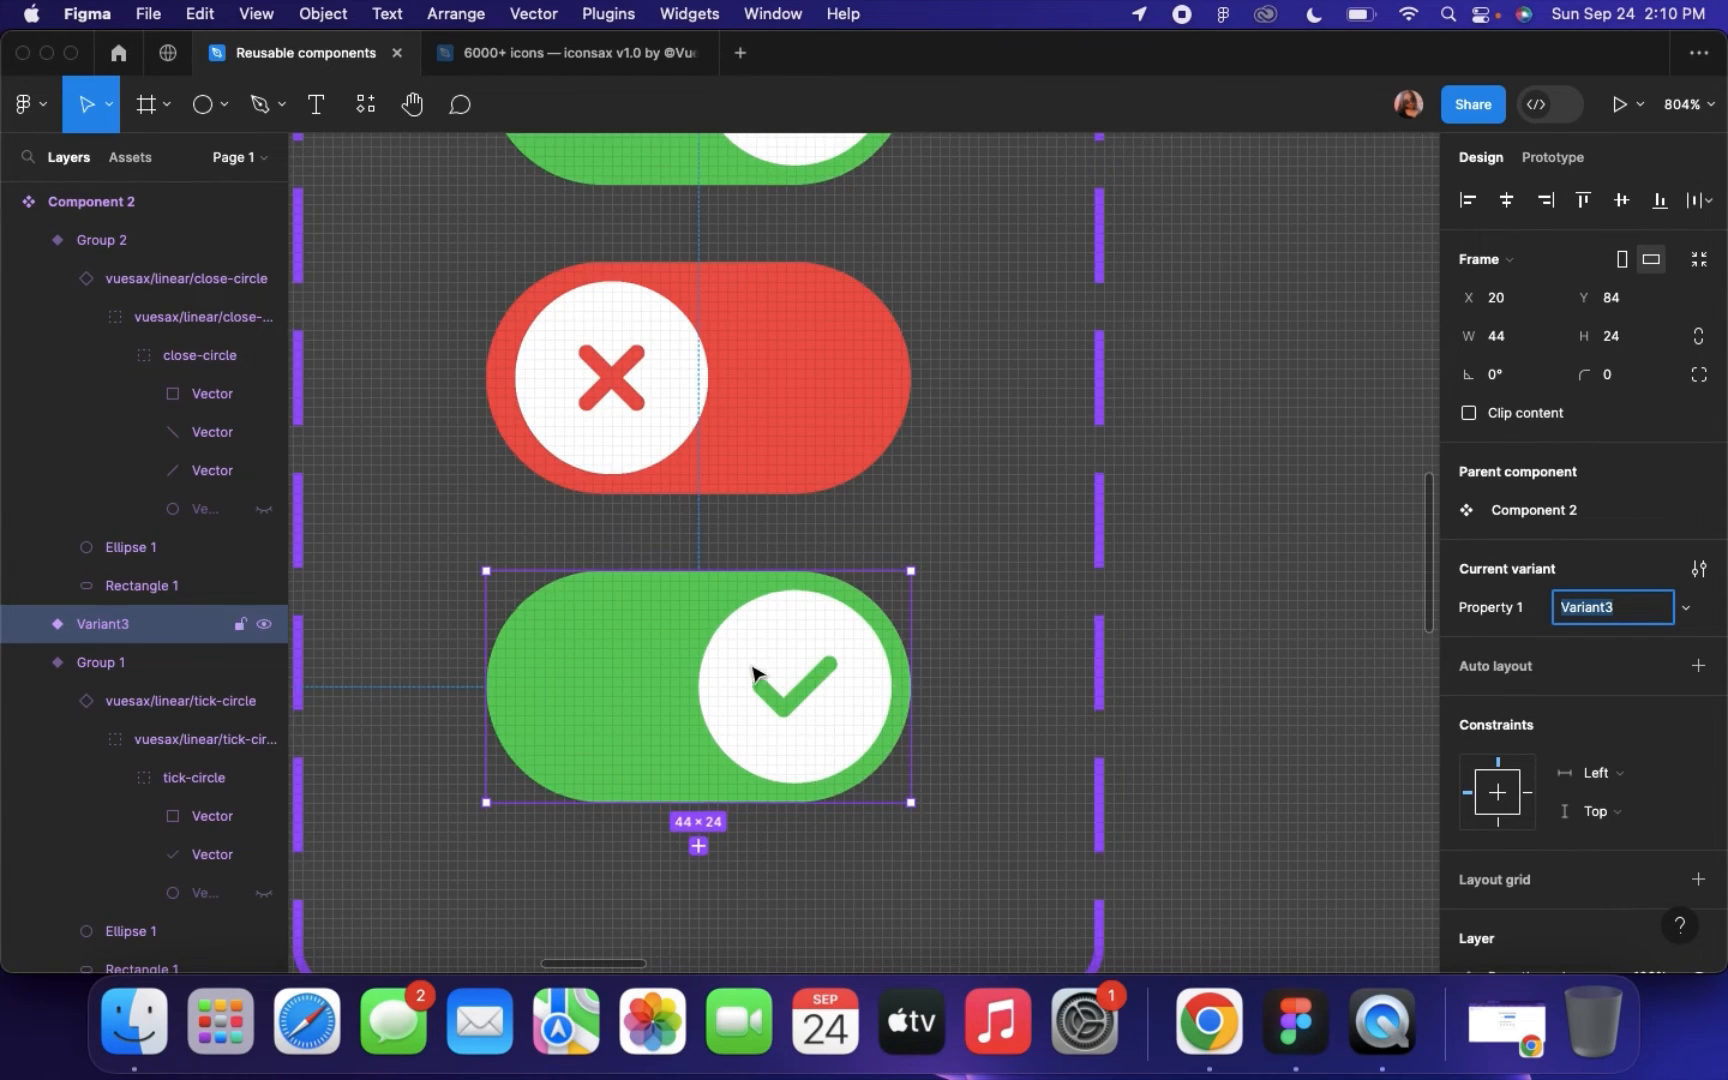
scroll(1590, 690, "down", 5)
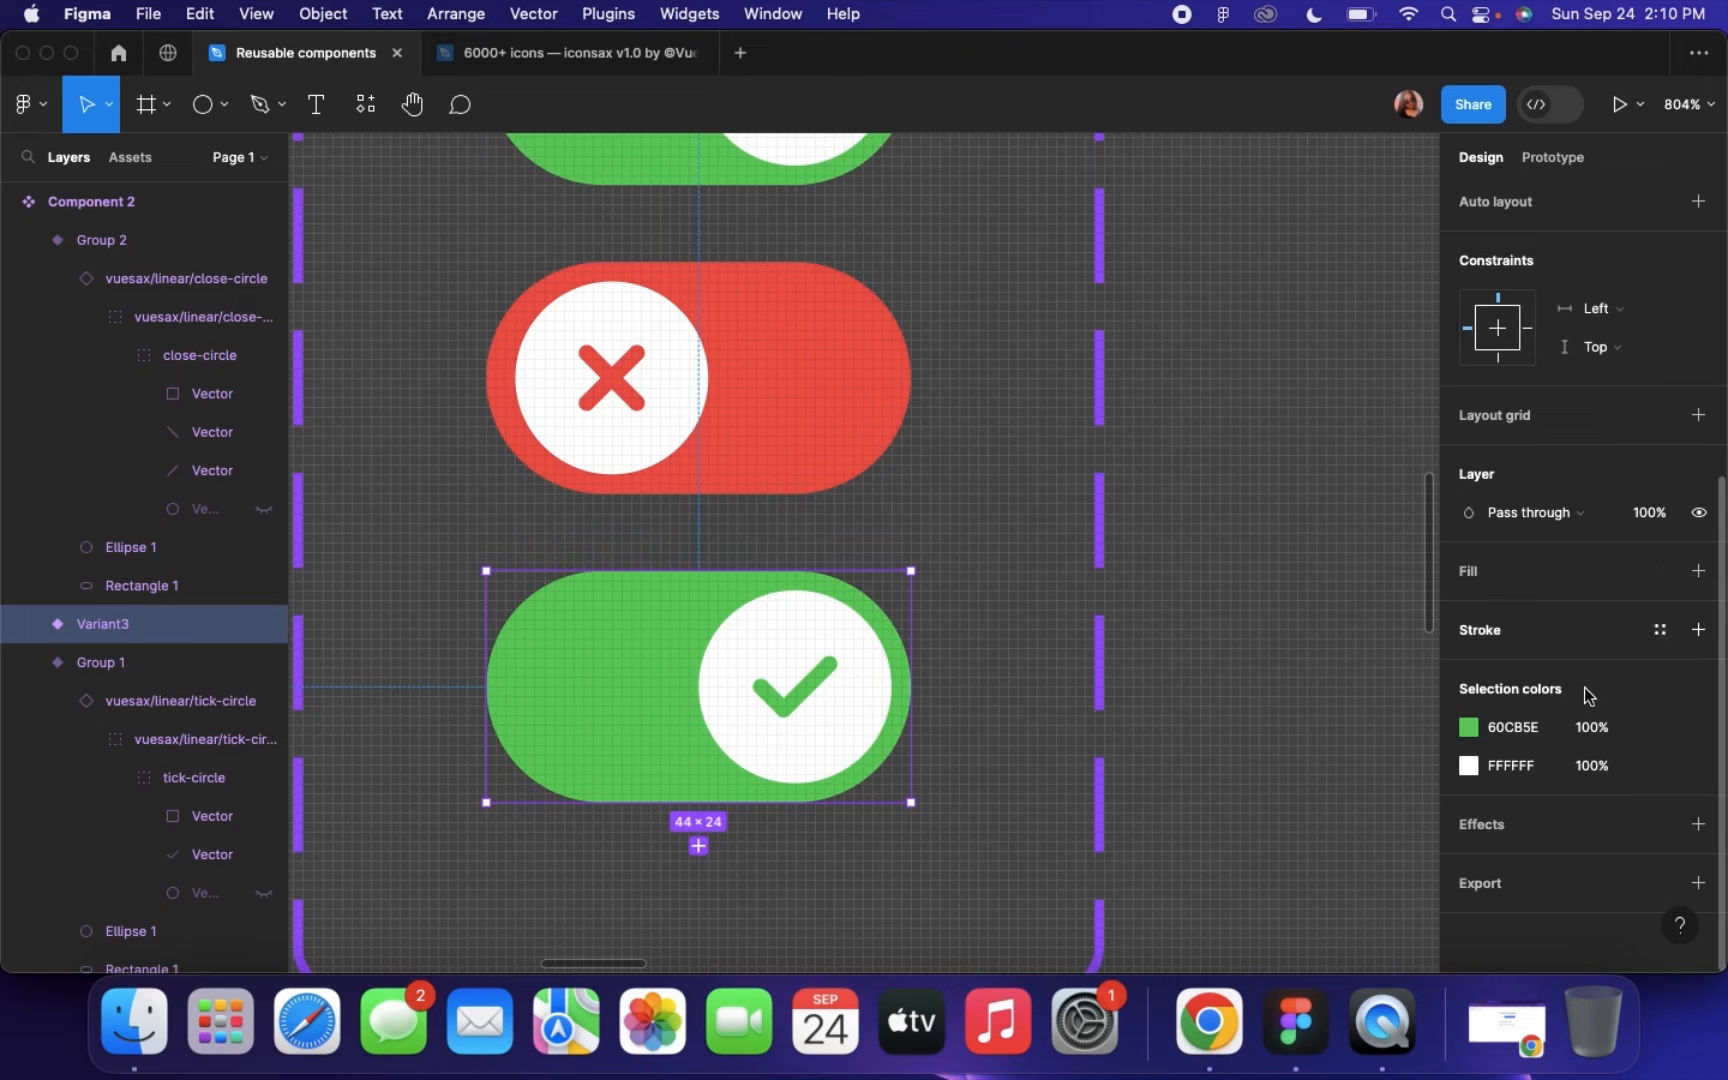
left_click(1468, 730)
left_click(1210, 545)
left_click_drag(1097, 530, 1098, 530)
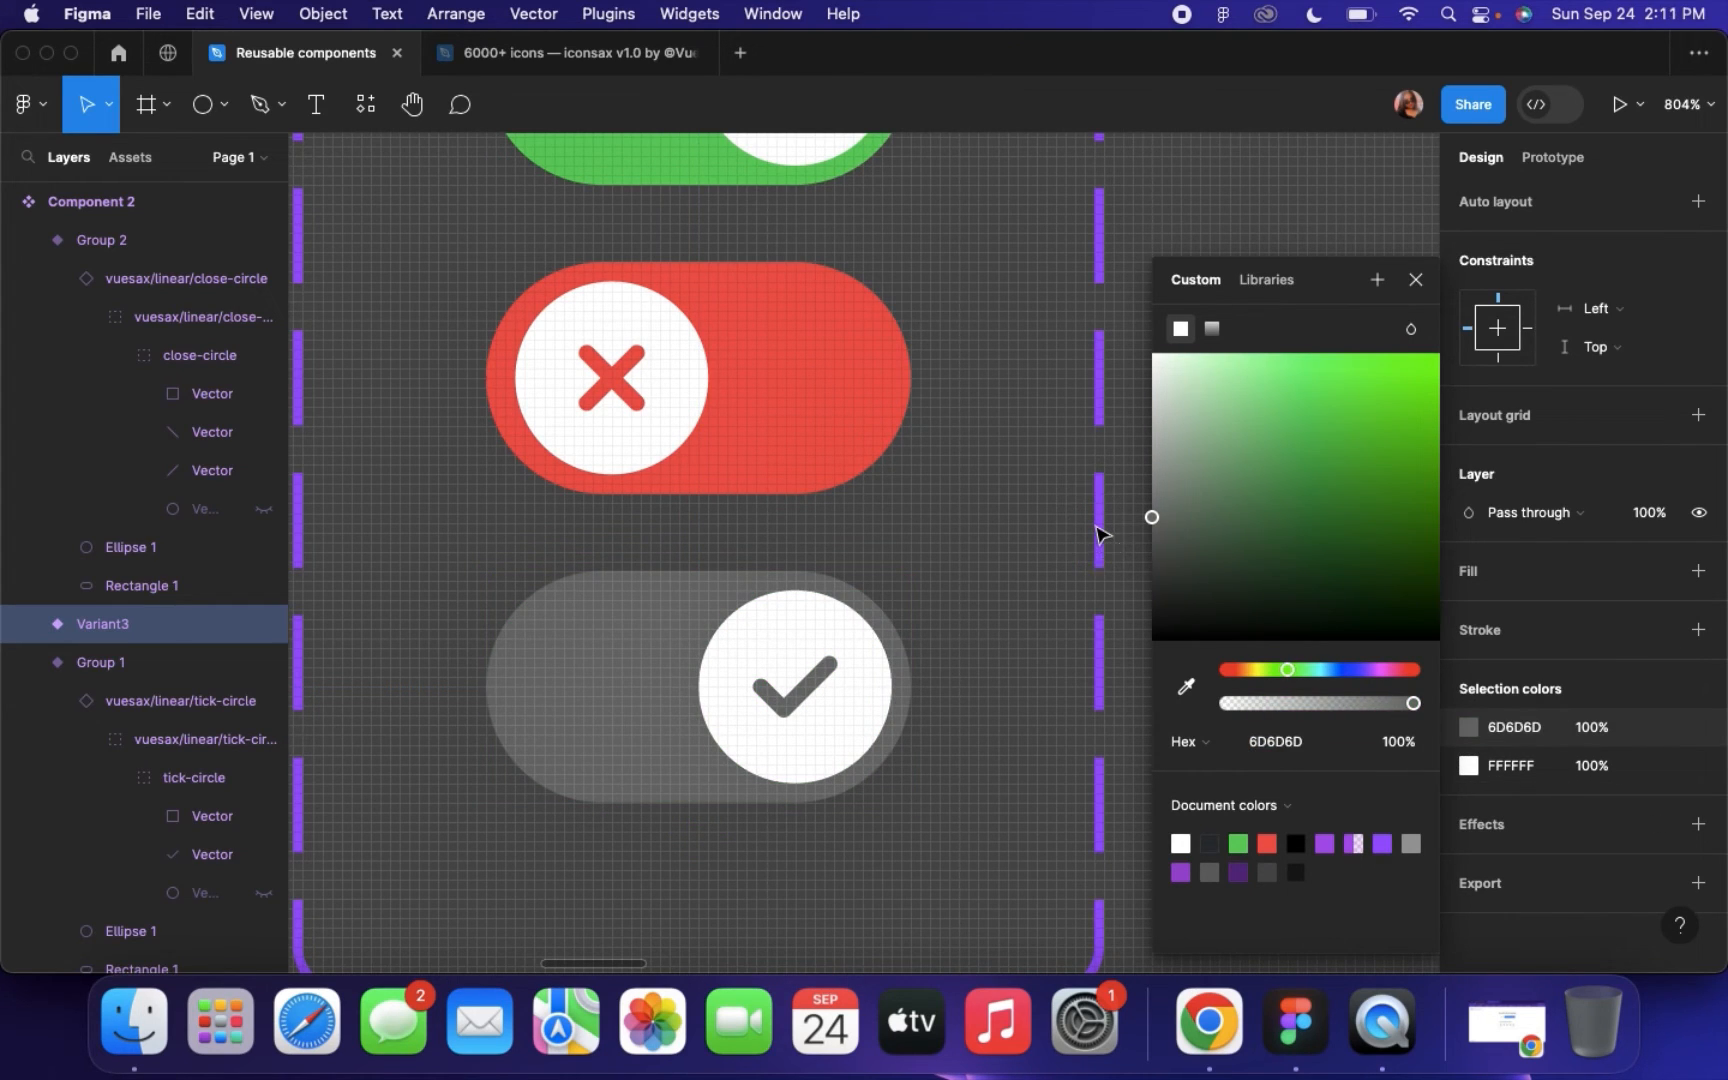
left_click(1122, 562)
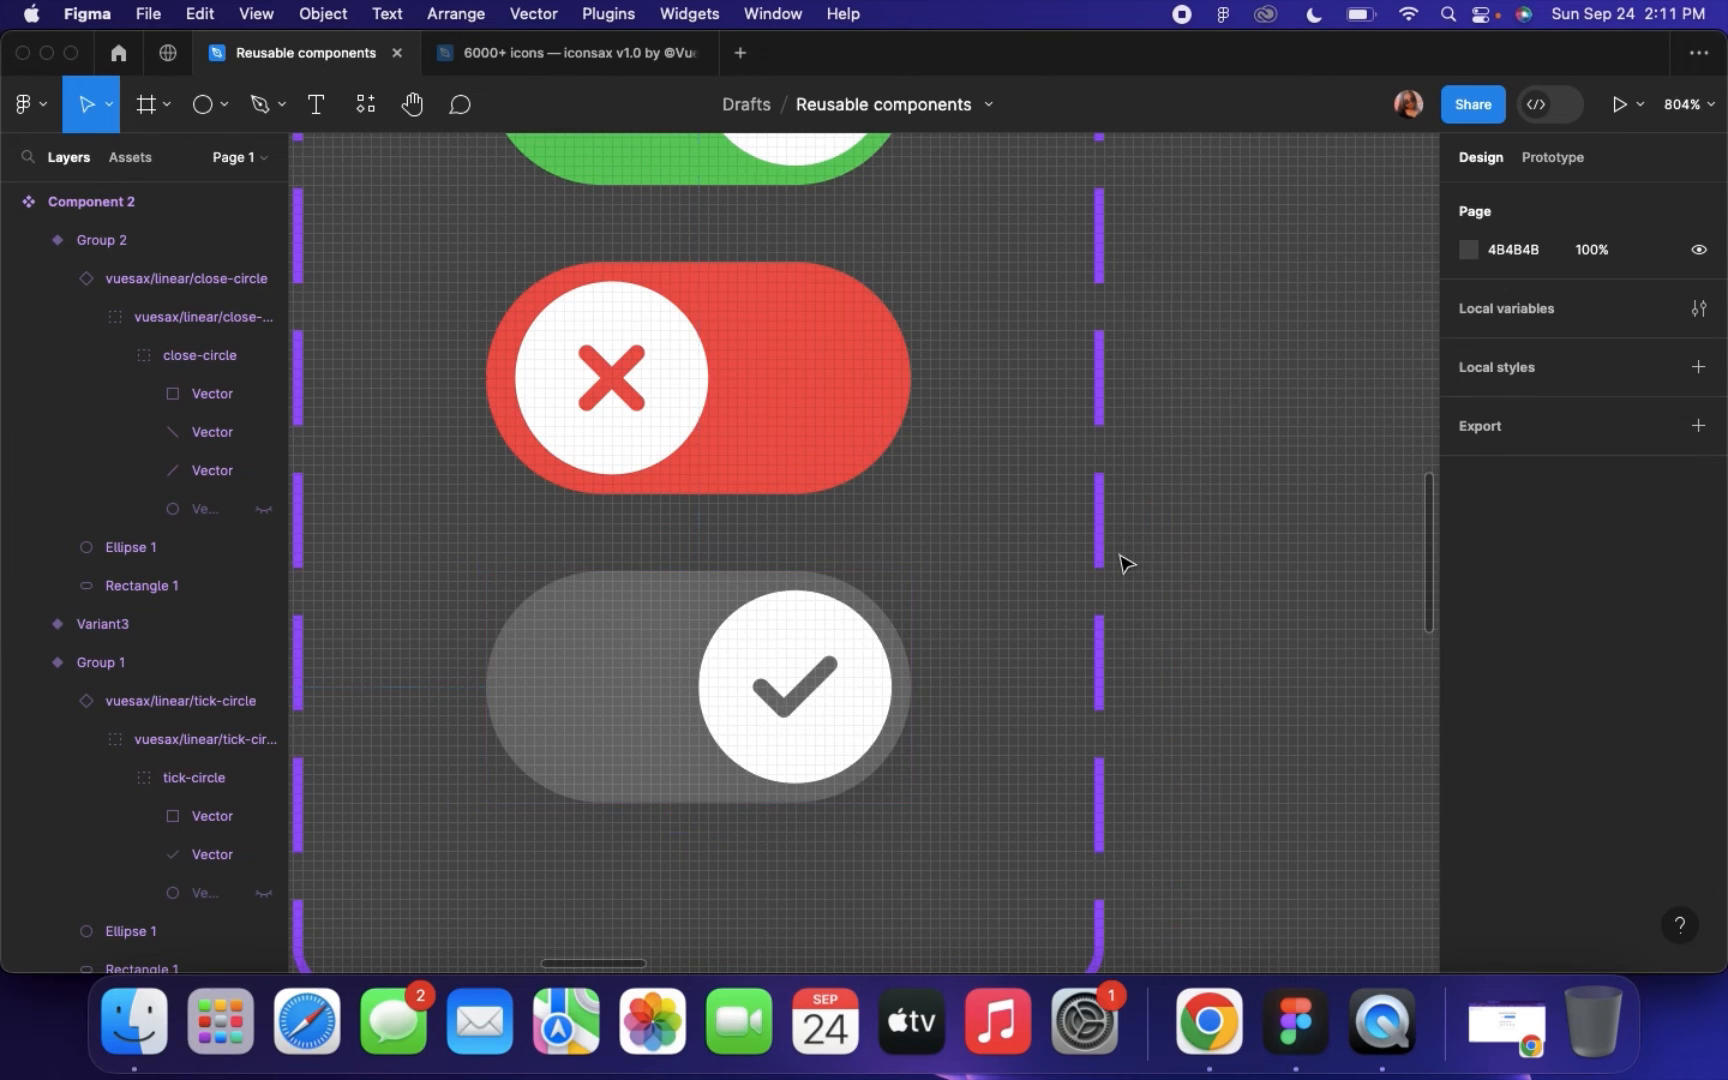
Add a variant based on the red toggle and change its red to the grey sampled from the grey checked toggle
scroll(987, 501, "down", 5)
left_click(883, 451)
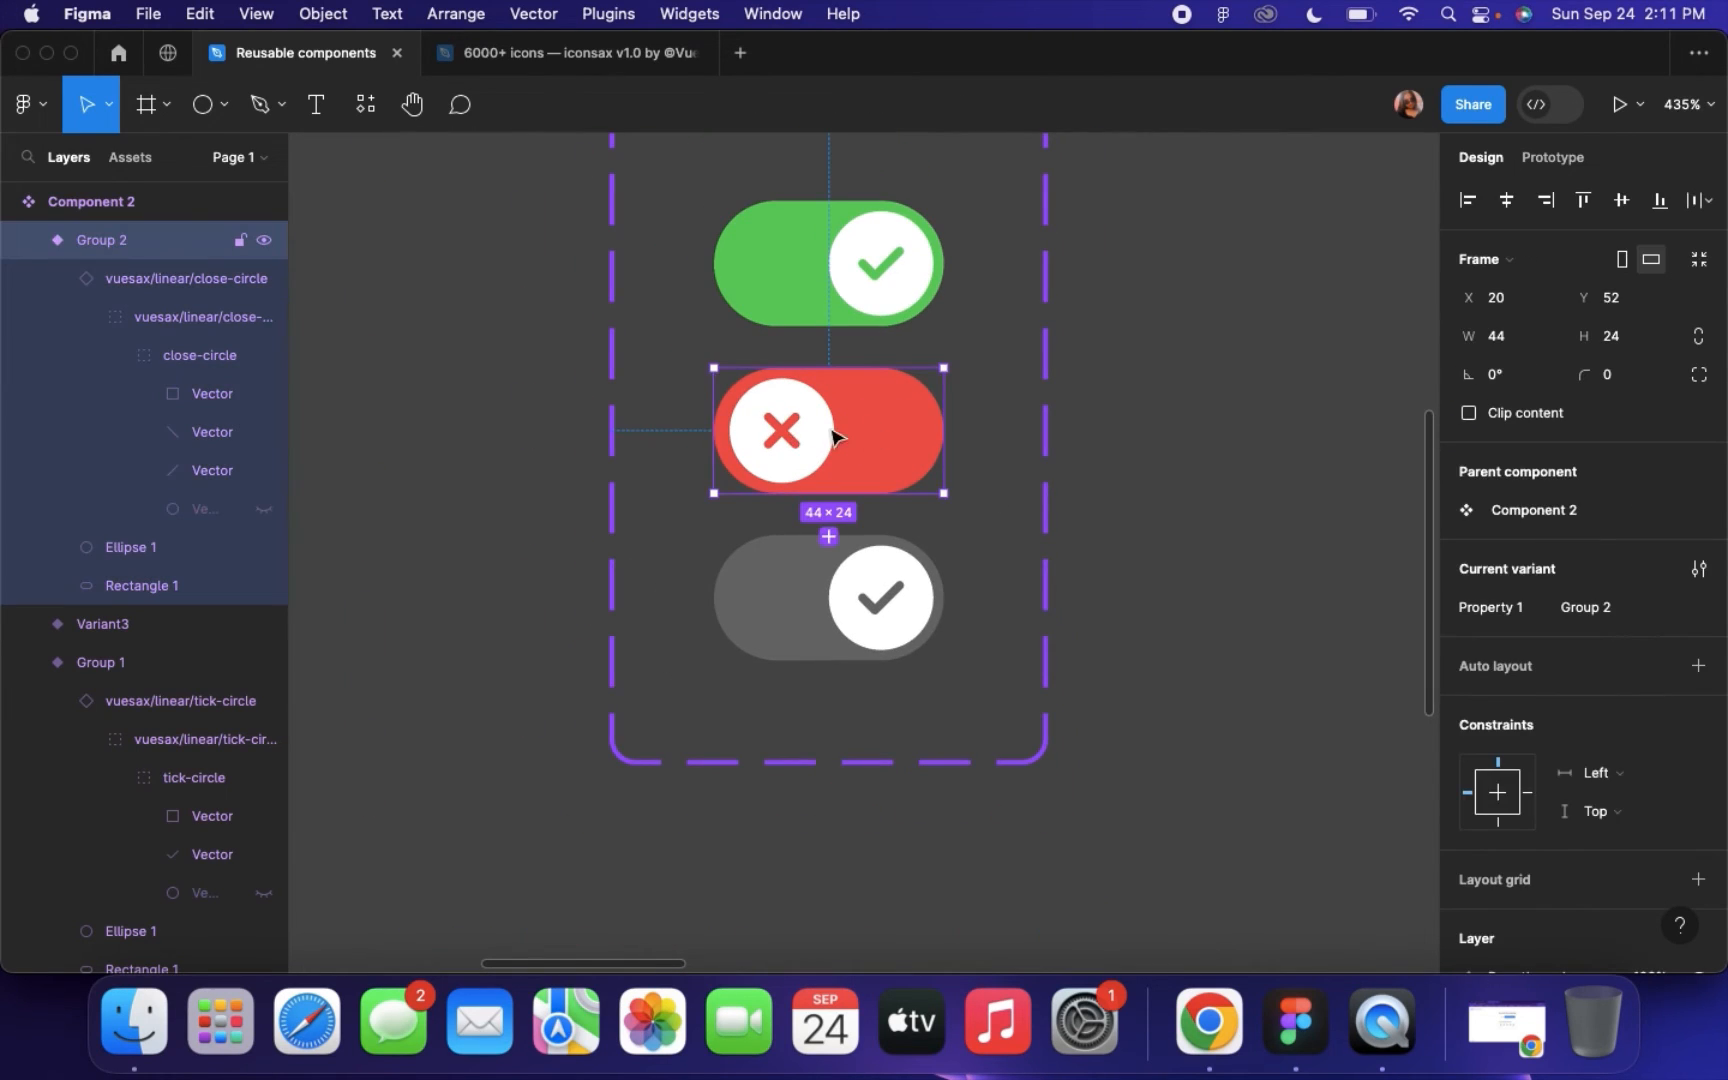
left_click(829, 538)
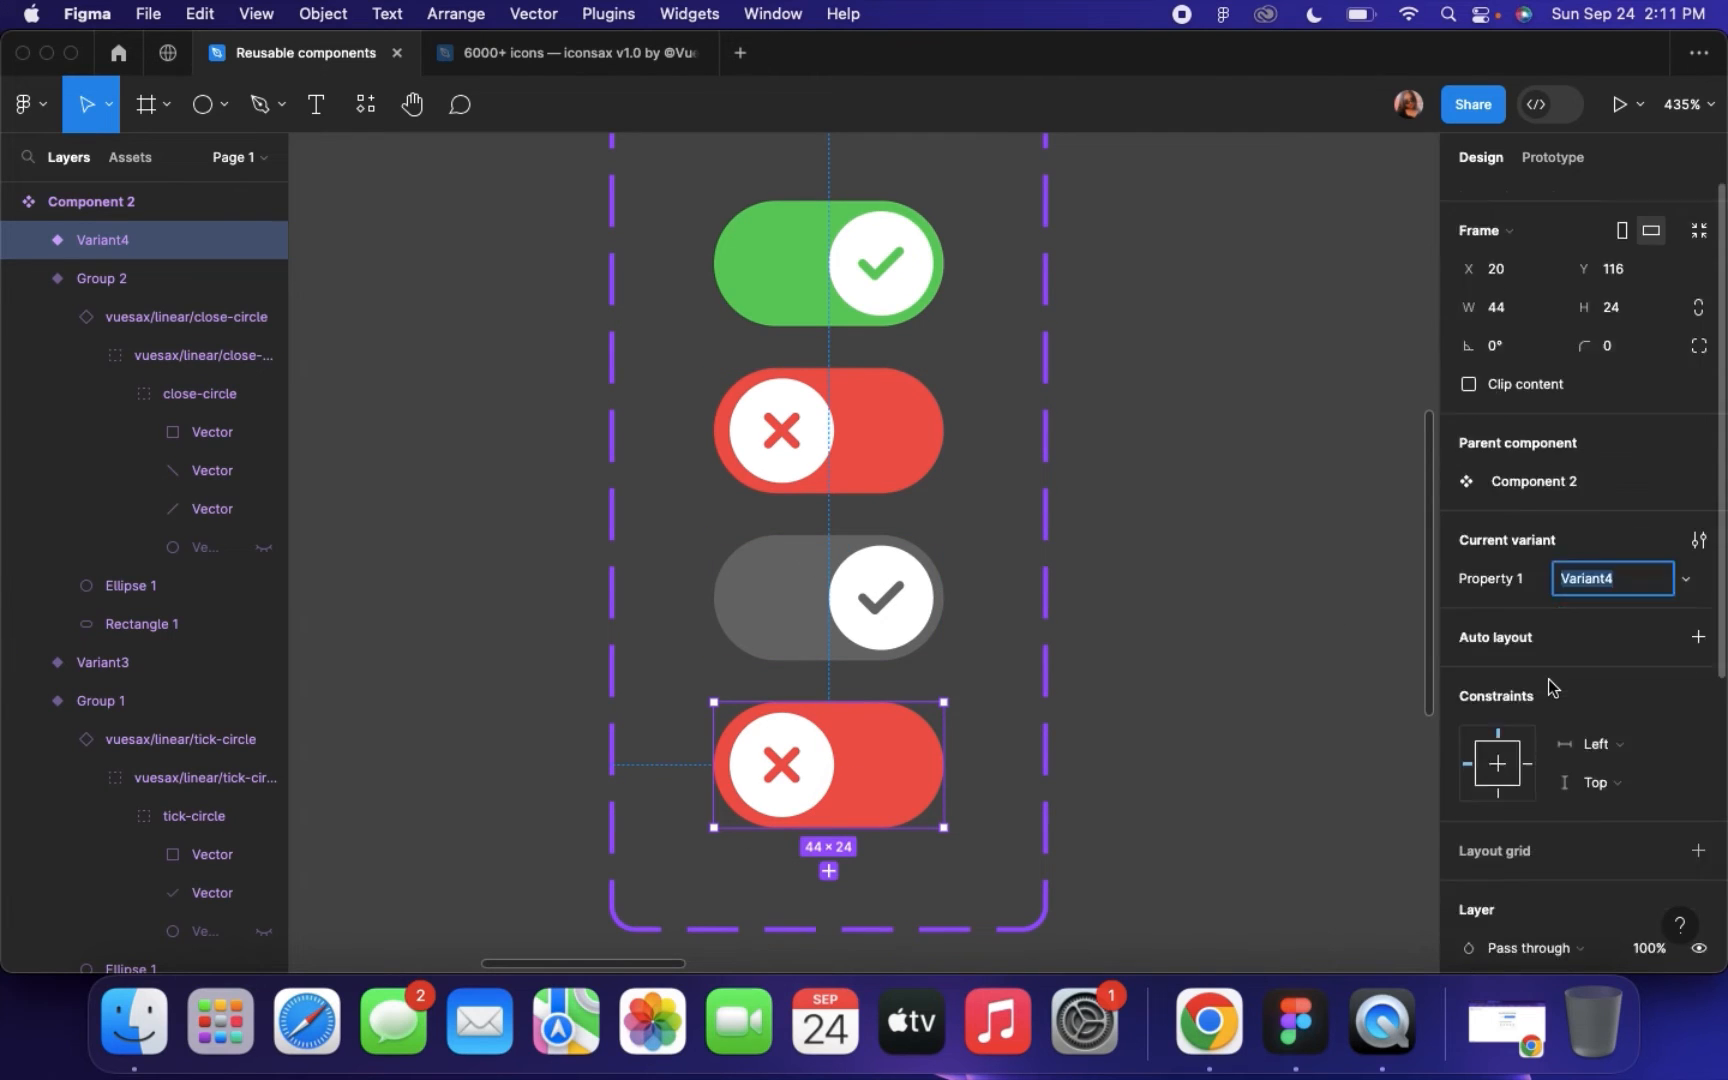
scroll(1550, 690, "down", 5)
left_click(1468, 727)
left_click(1184, 678)
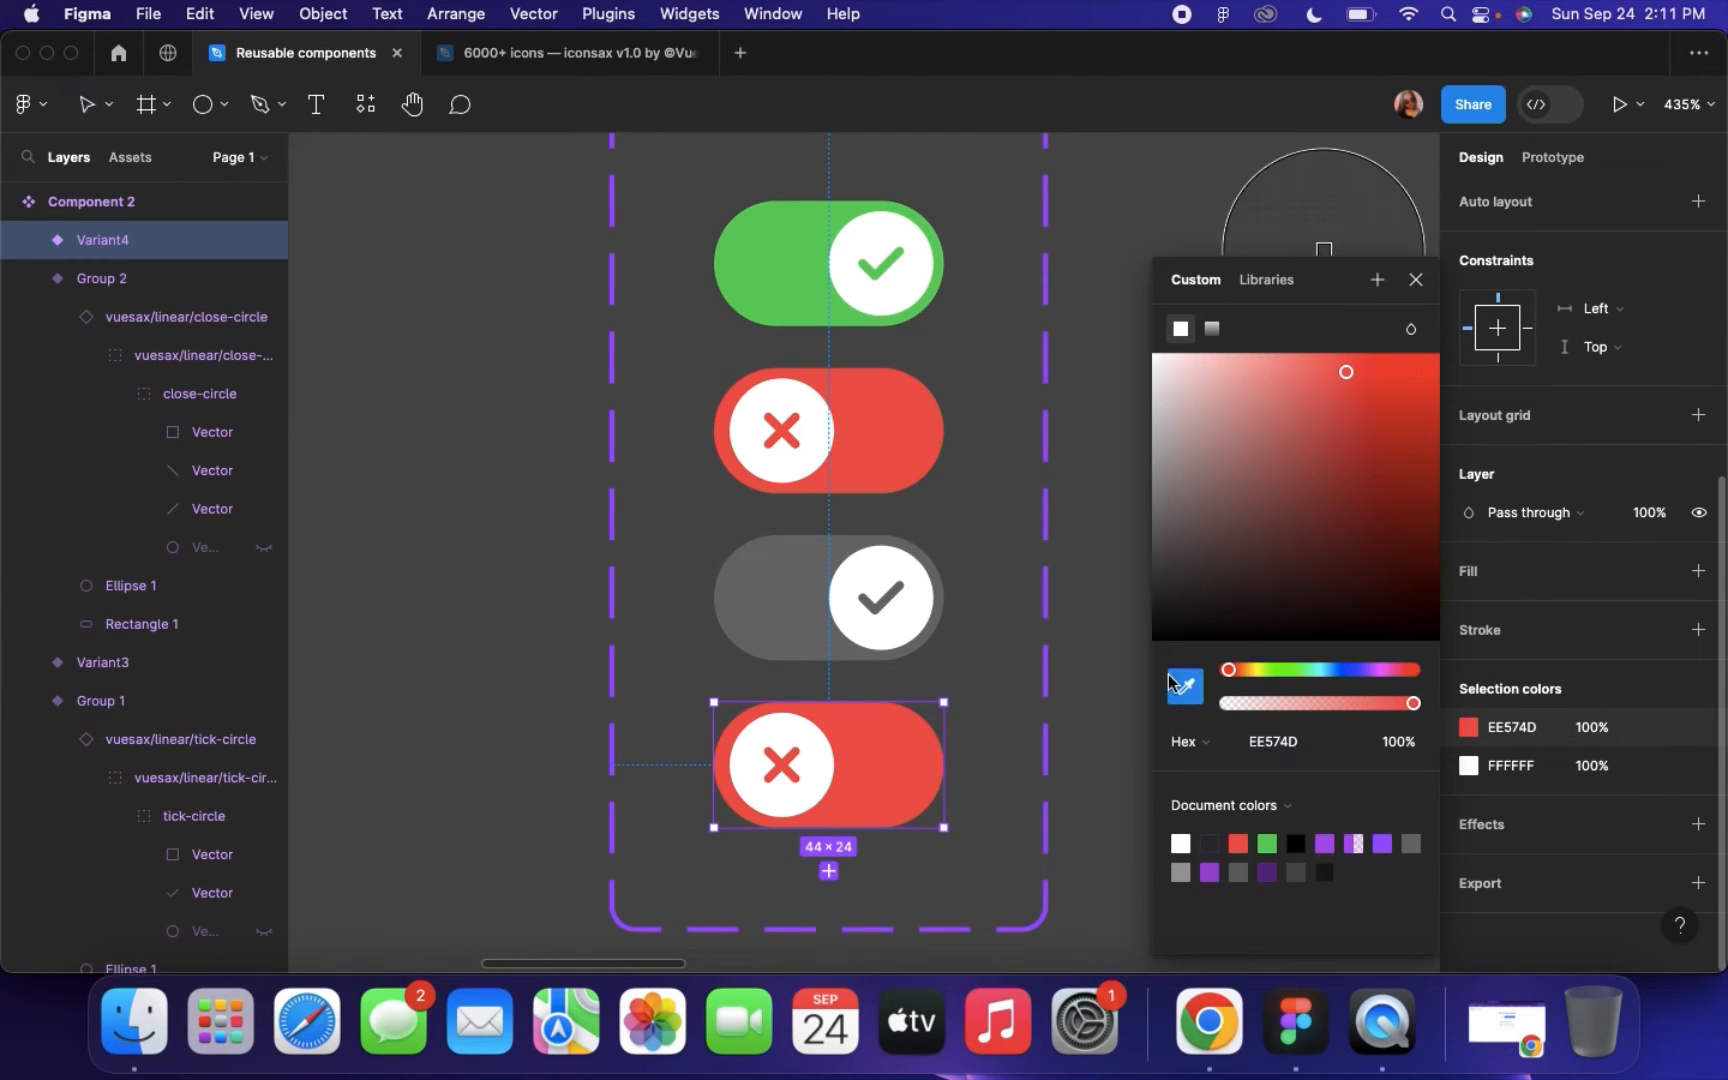
left_click(752, 568)
left_click(1125, 585)
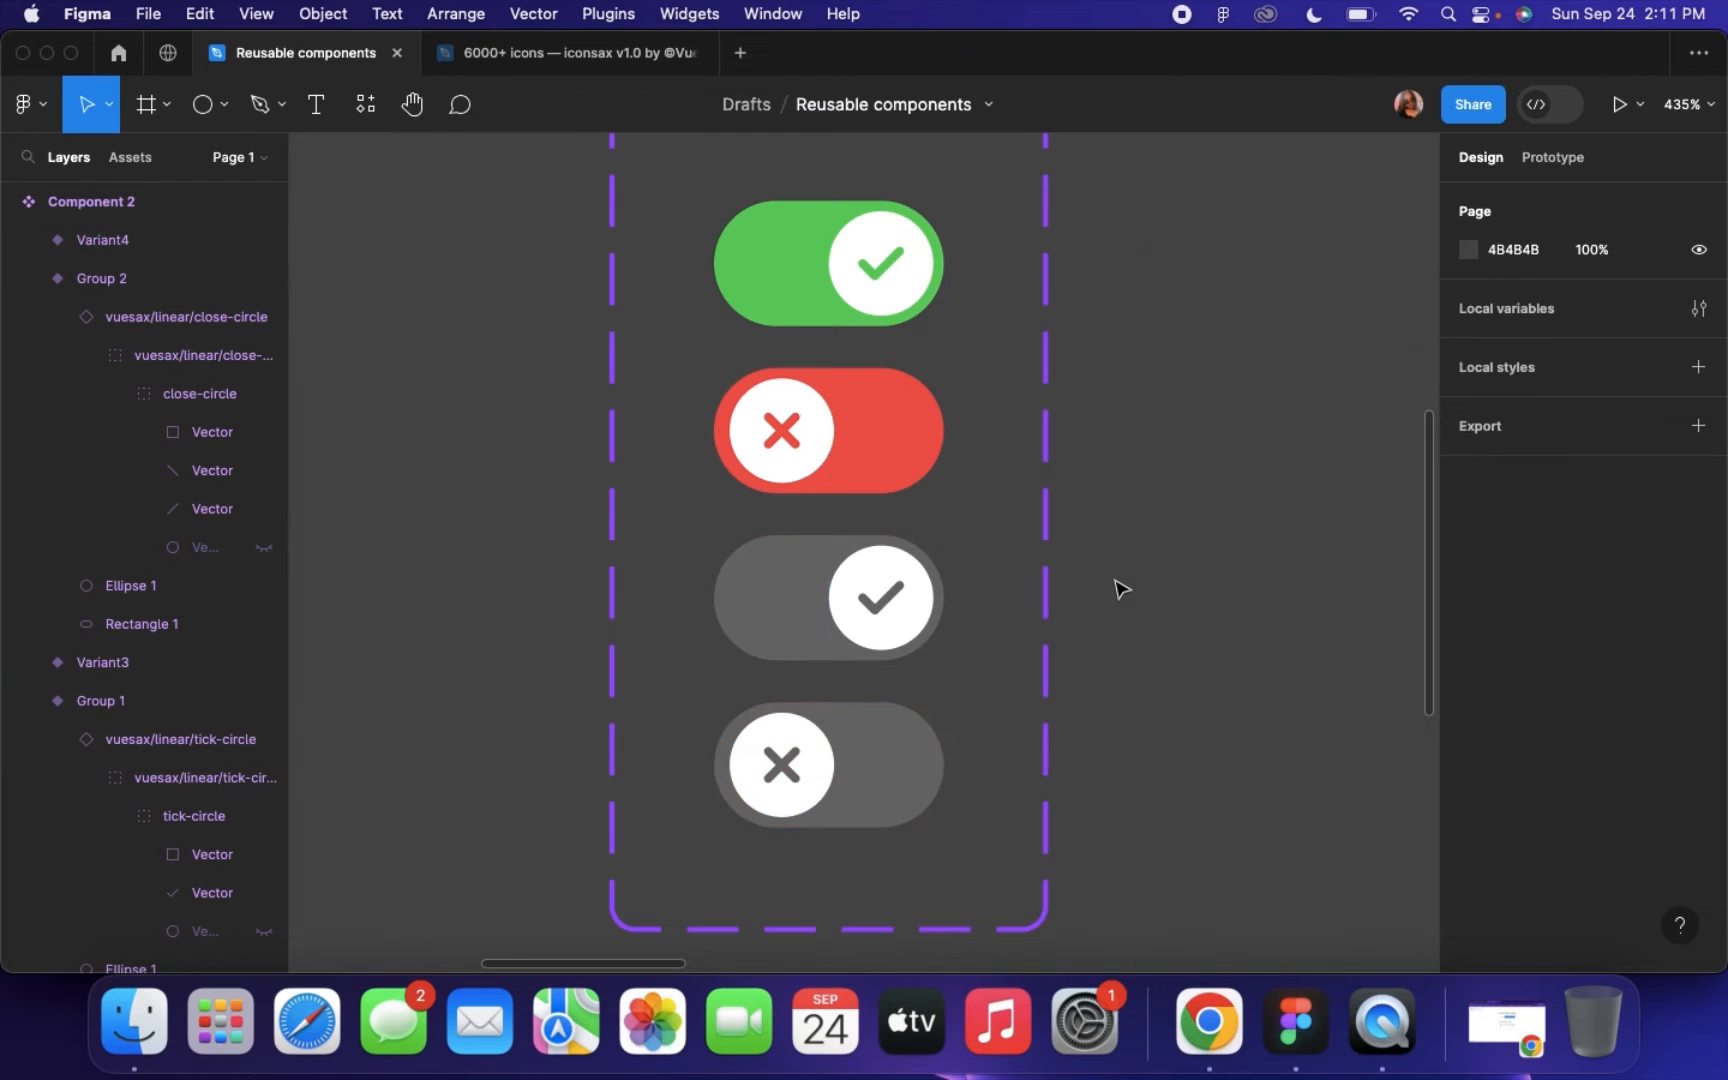
Rename the toggle set's variant property from the green toggle as State
scroll(918, 463, "down", 3)
scroll(818, 386, "up", 3)
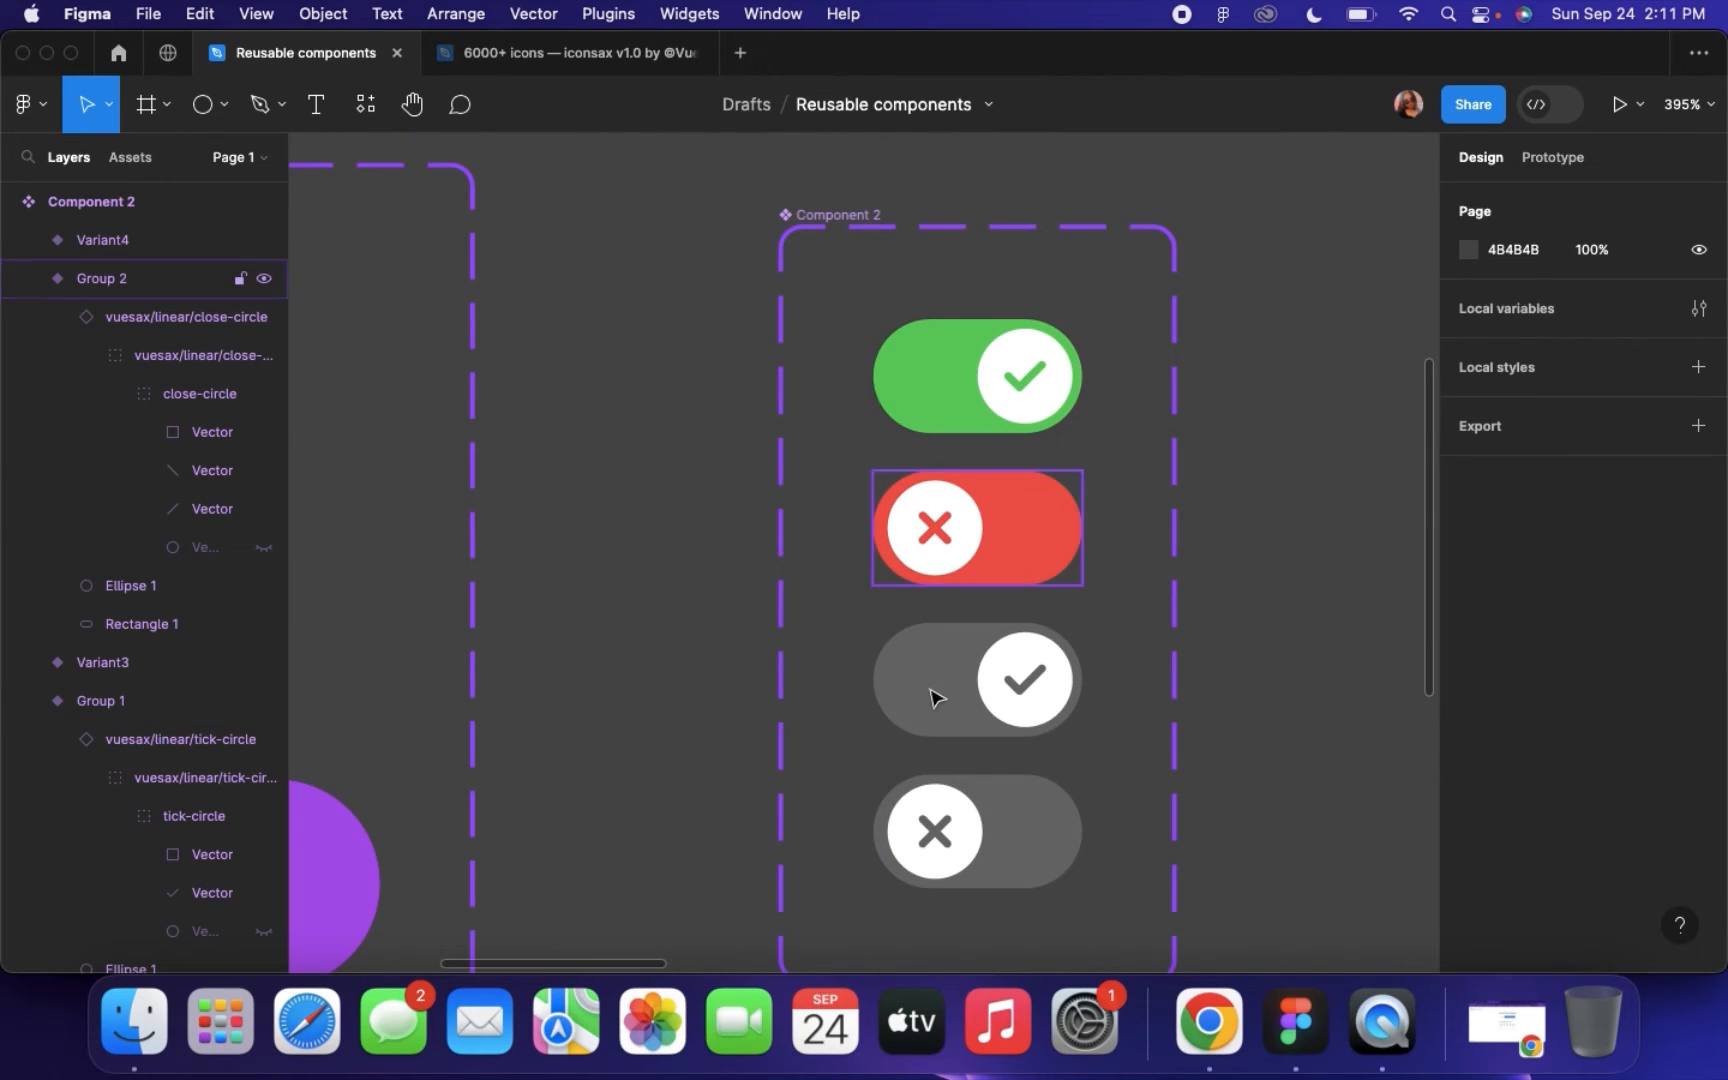
scroll(933, 694, "down", 3)
scroll(933, 694, "right", 2)
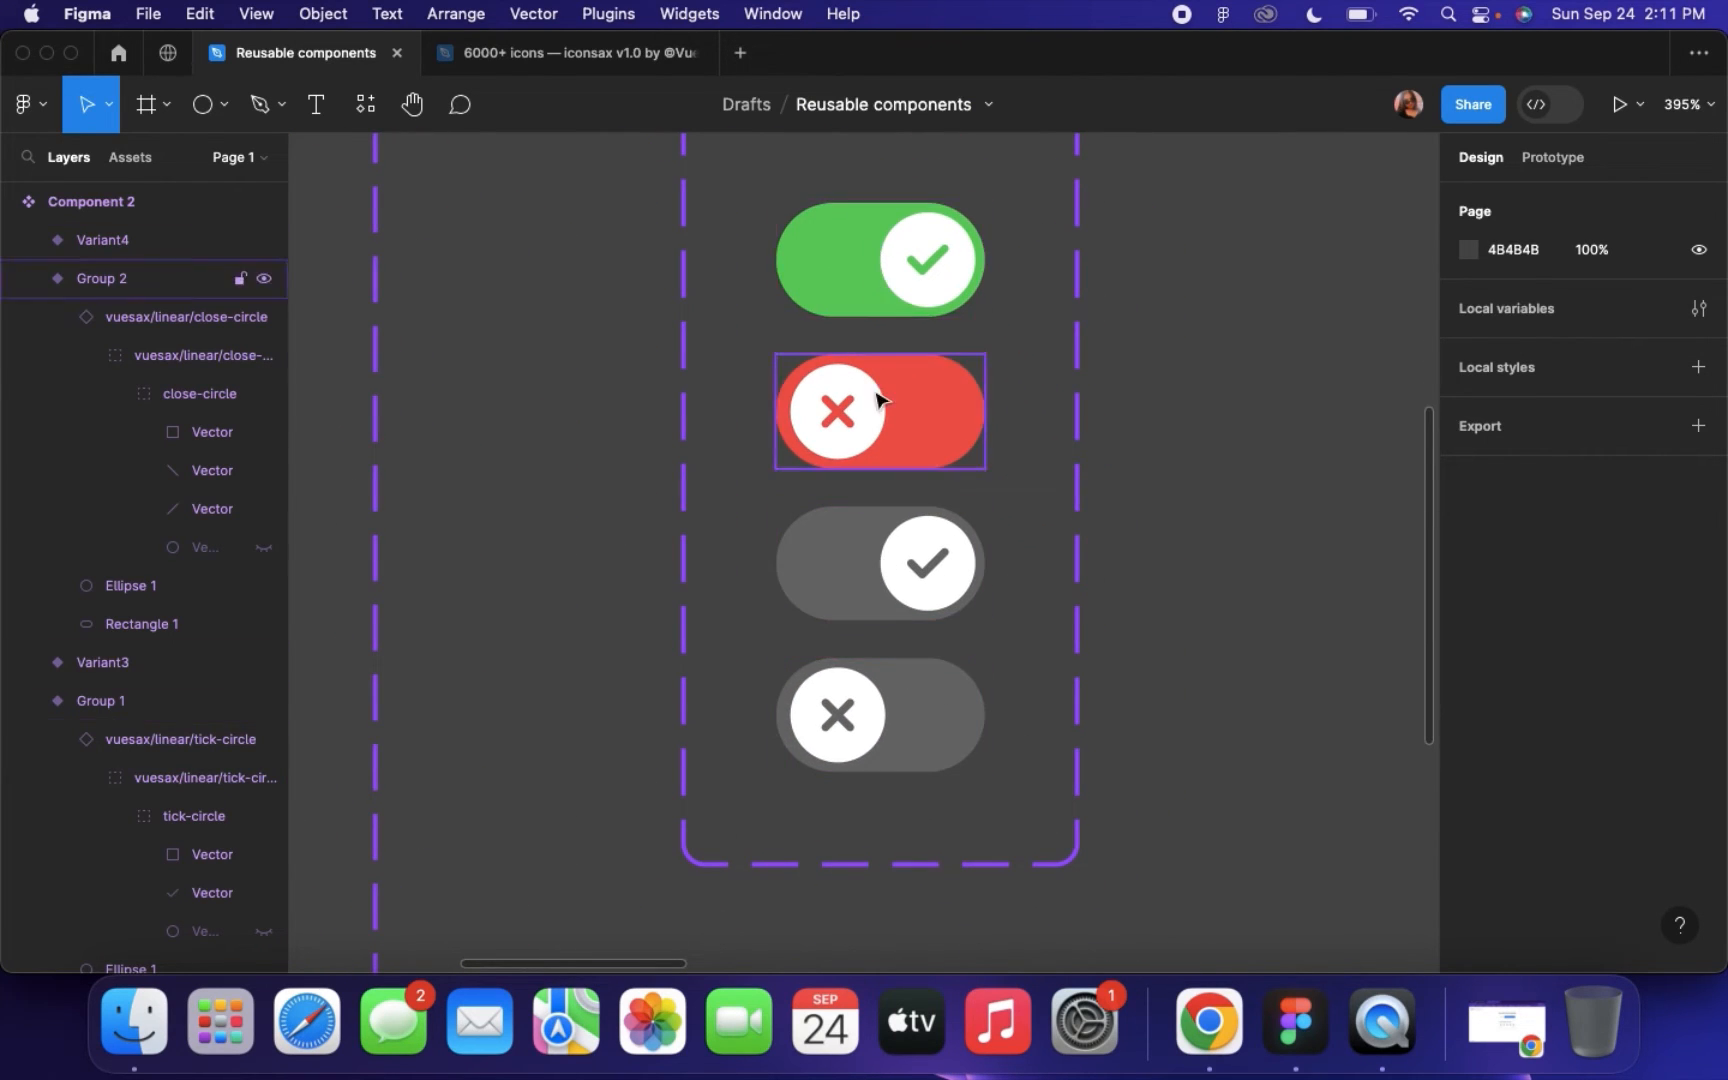
left_click(838, 302)
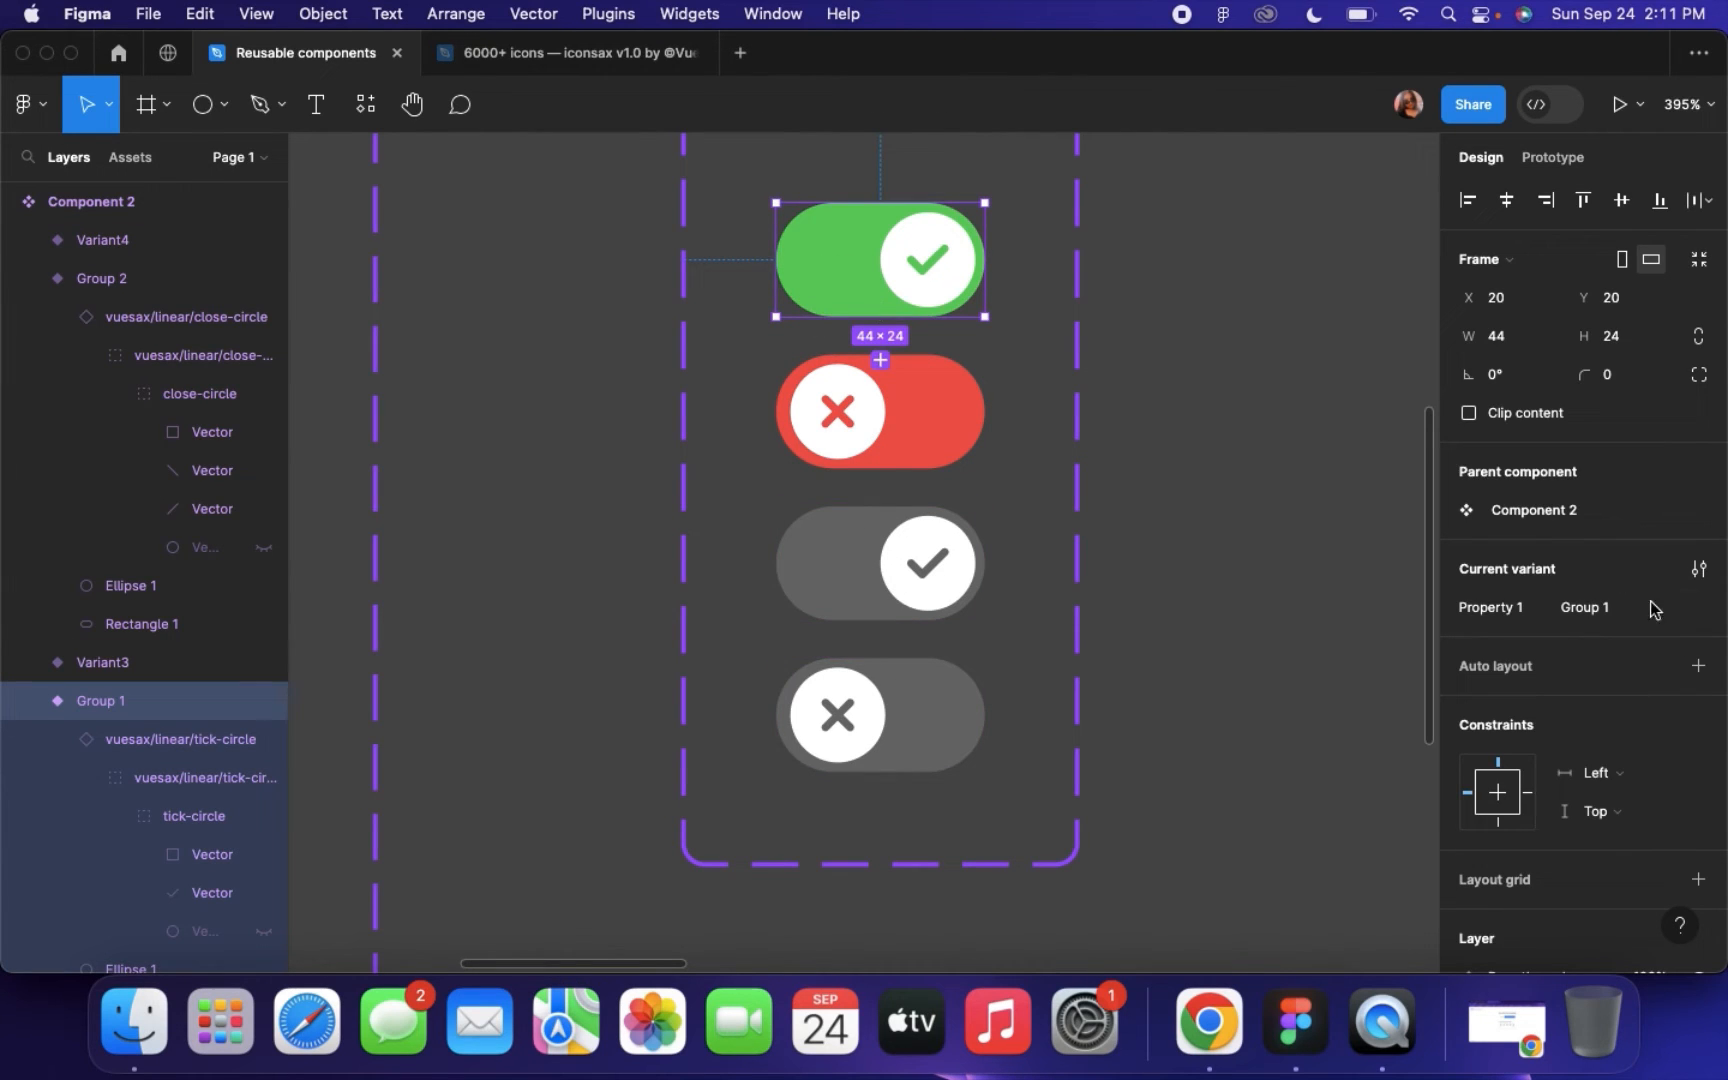
double_click(1506, 610)
type("S")
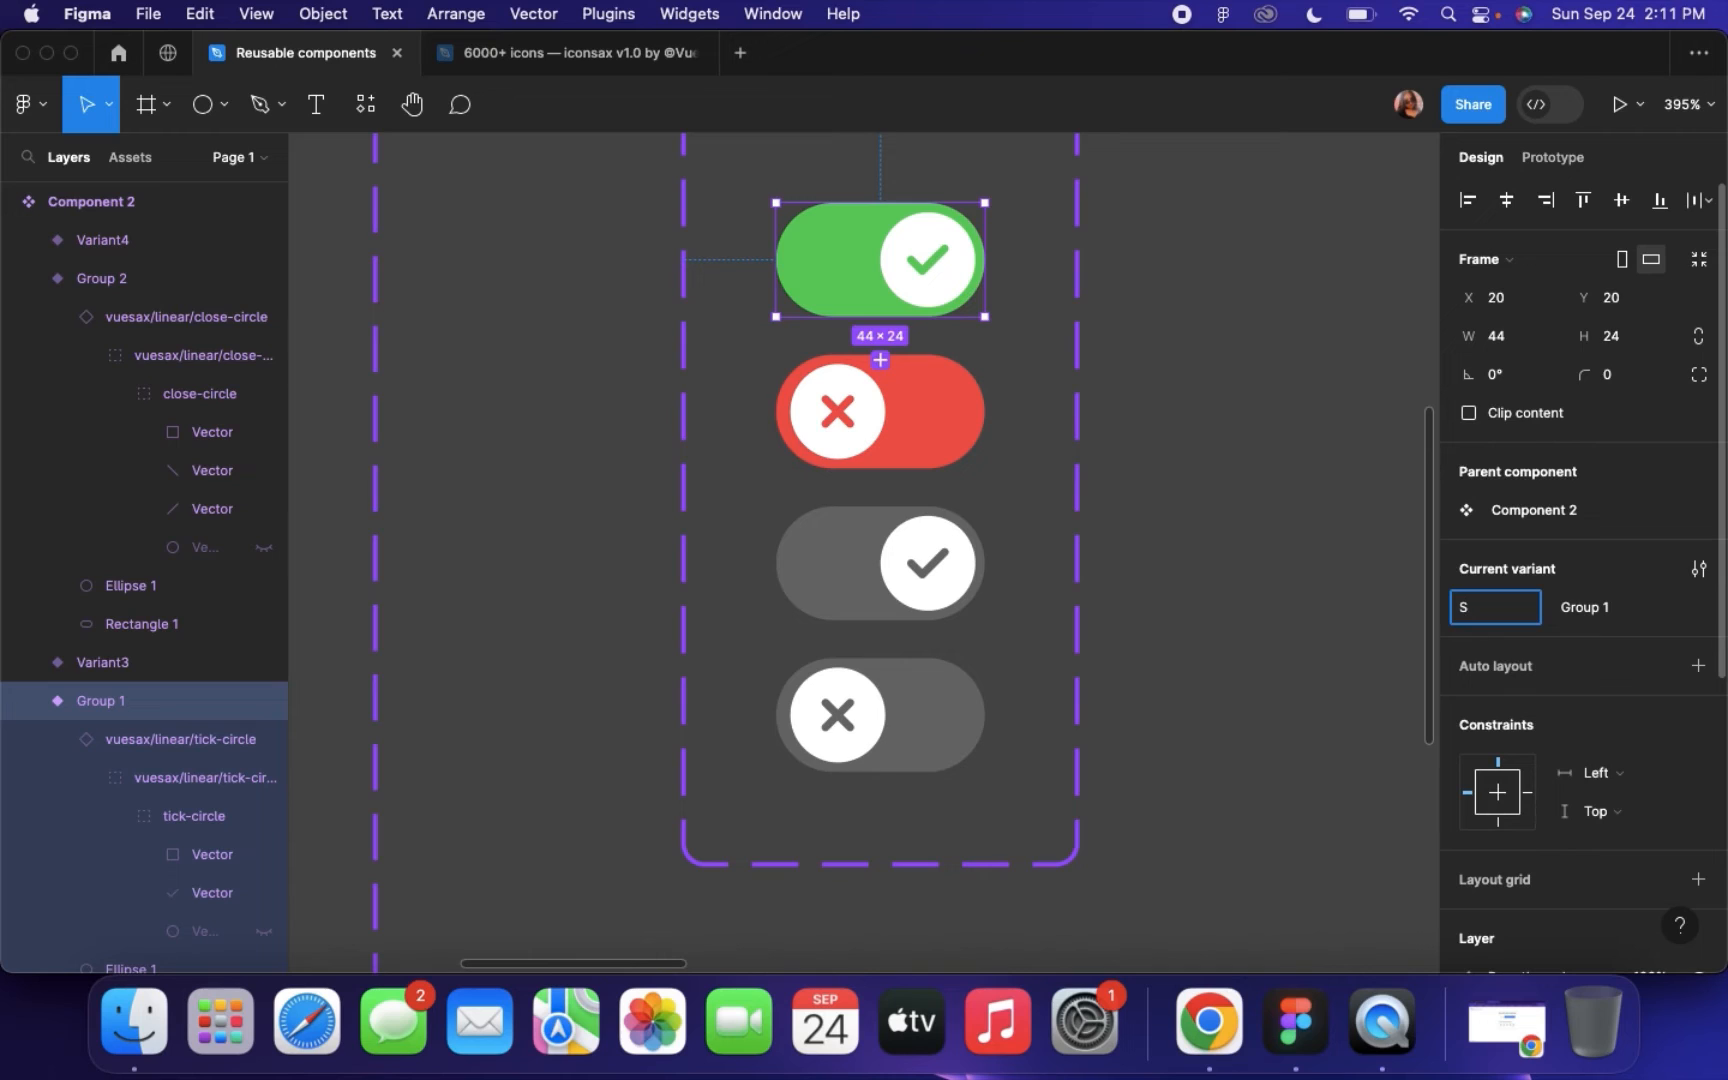
type("tate")
key("Return")
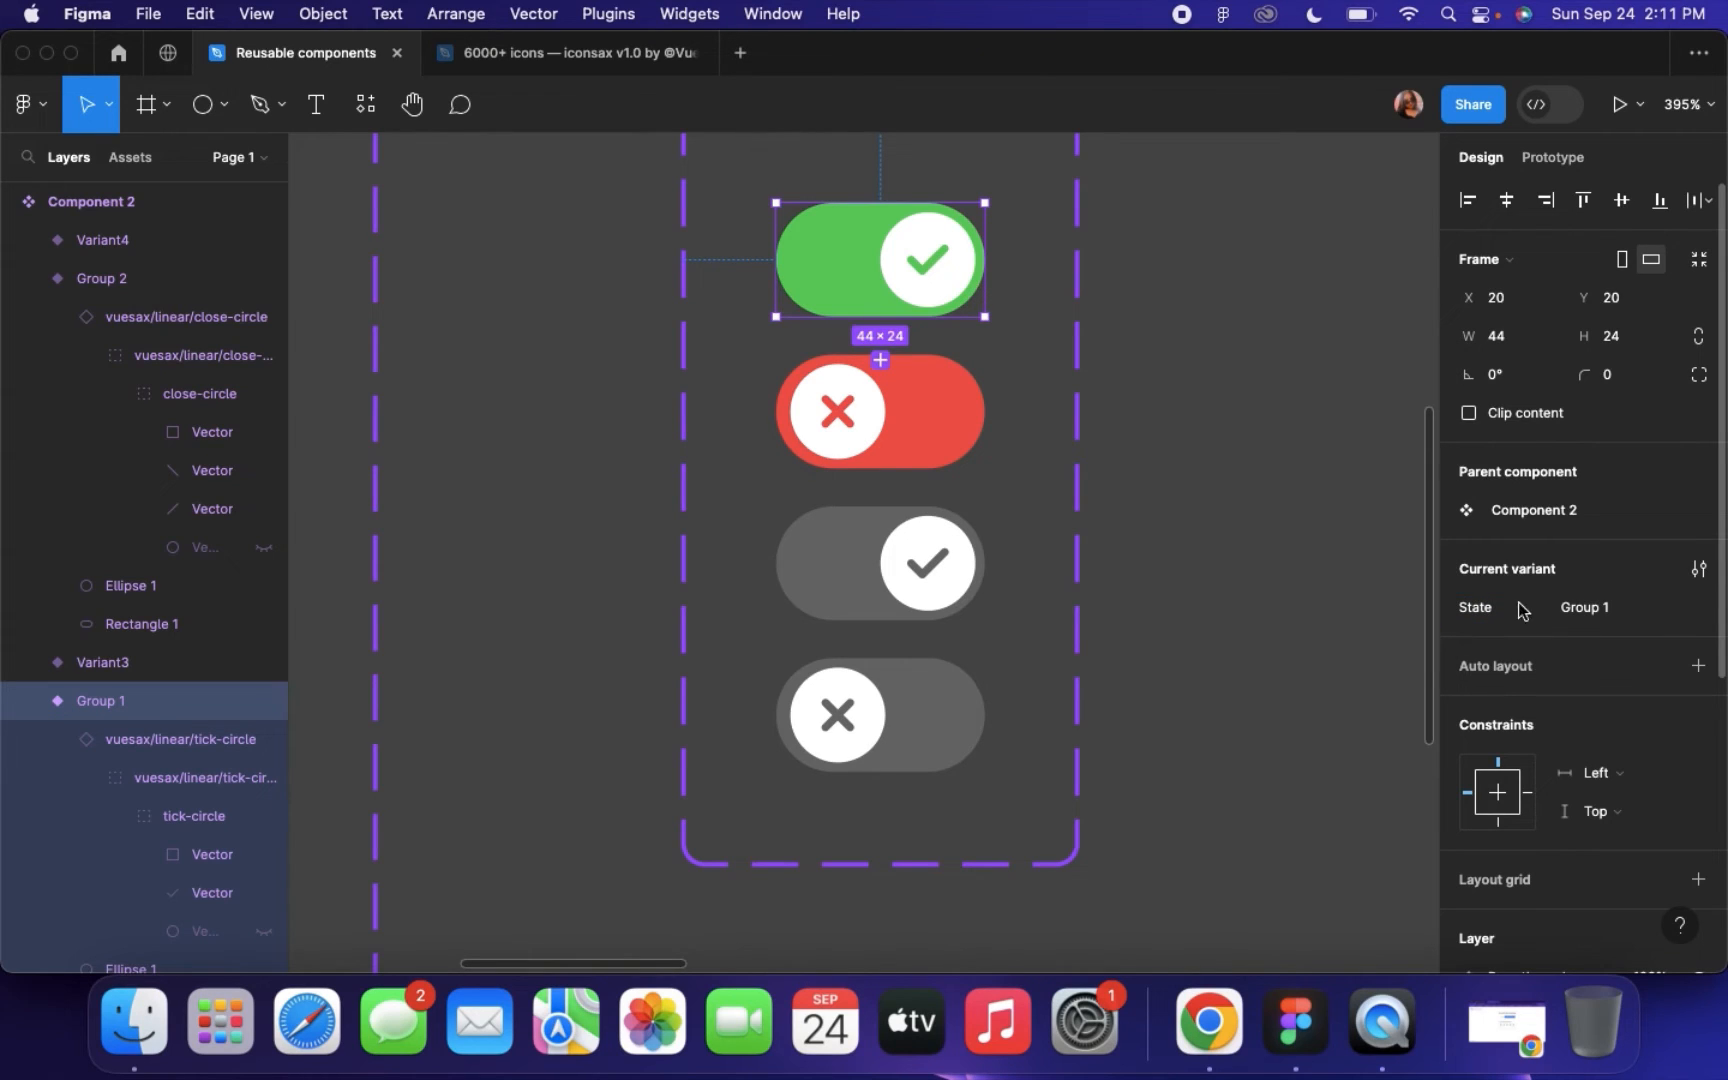
Set the green toggle variant's State value to Success/Active
left_click(1618, 617)
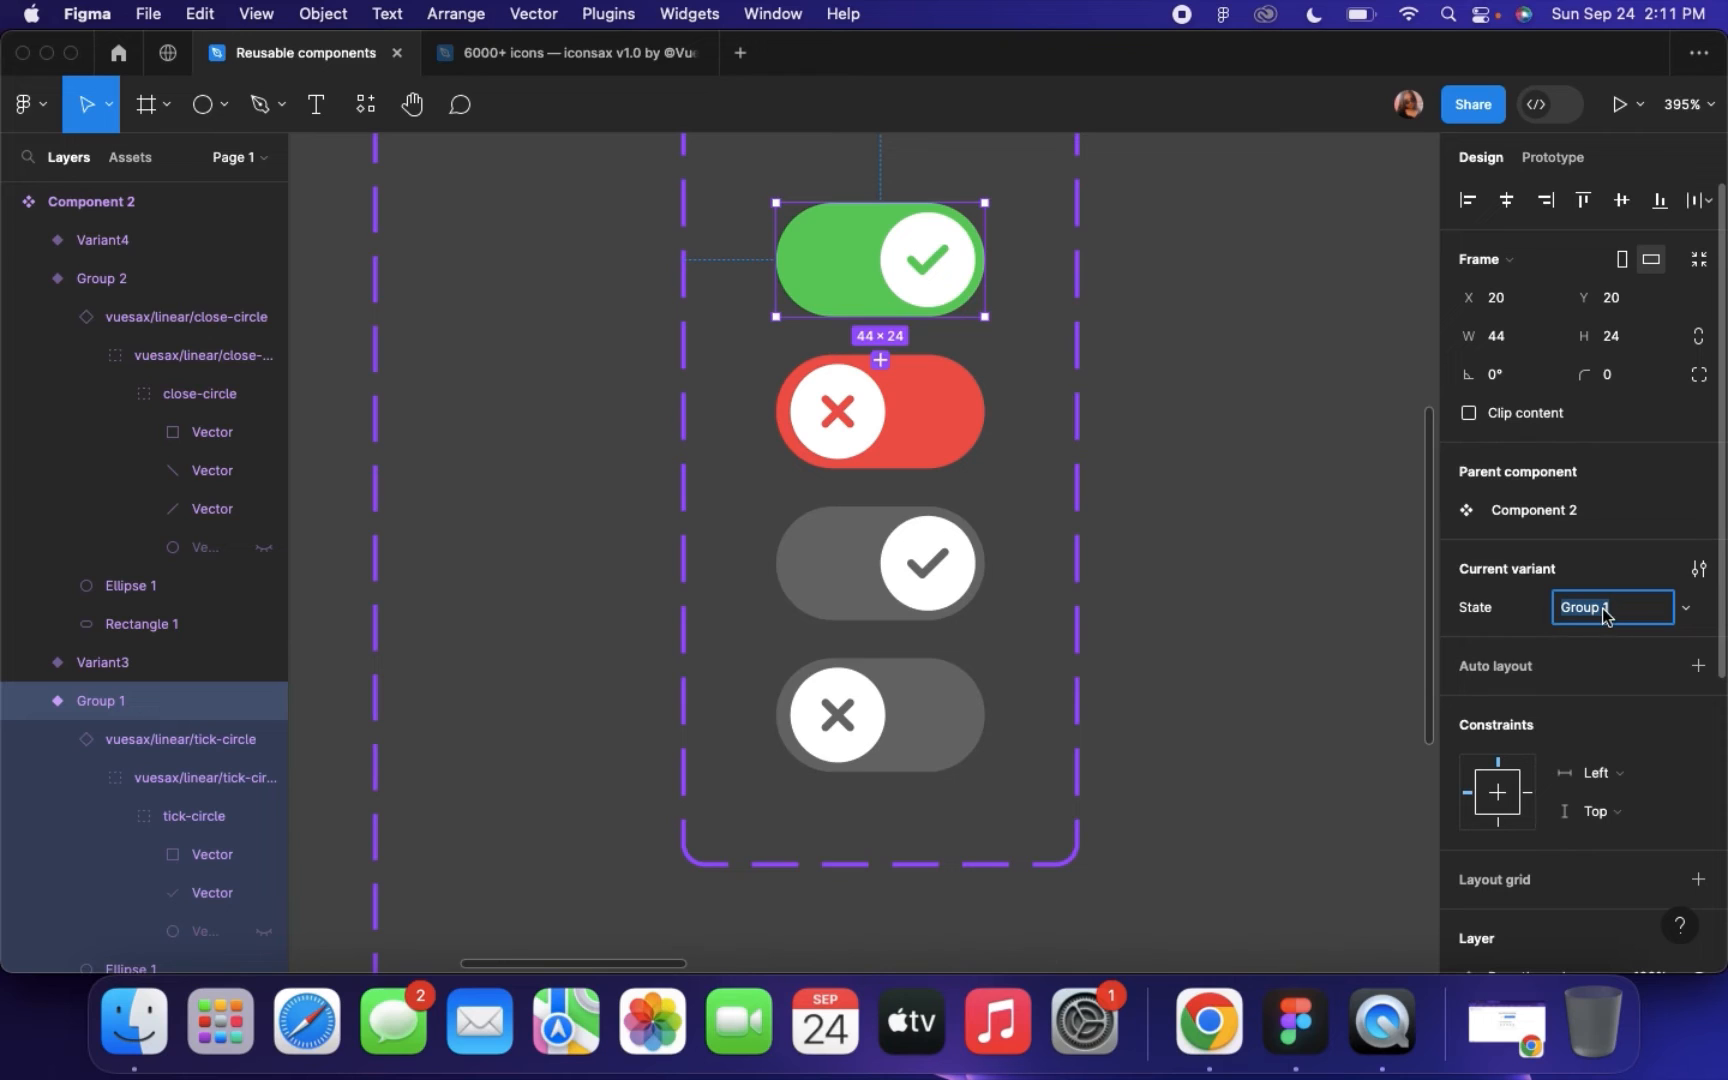
type("Success/Active")
key("Return")
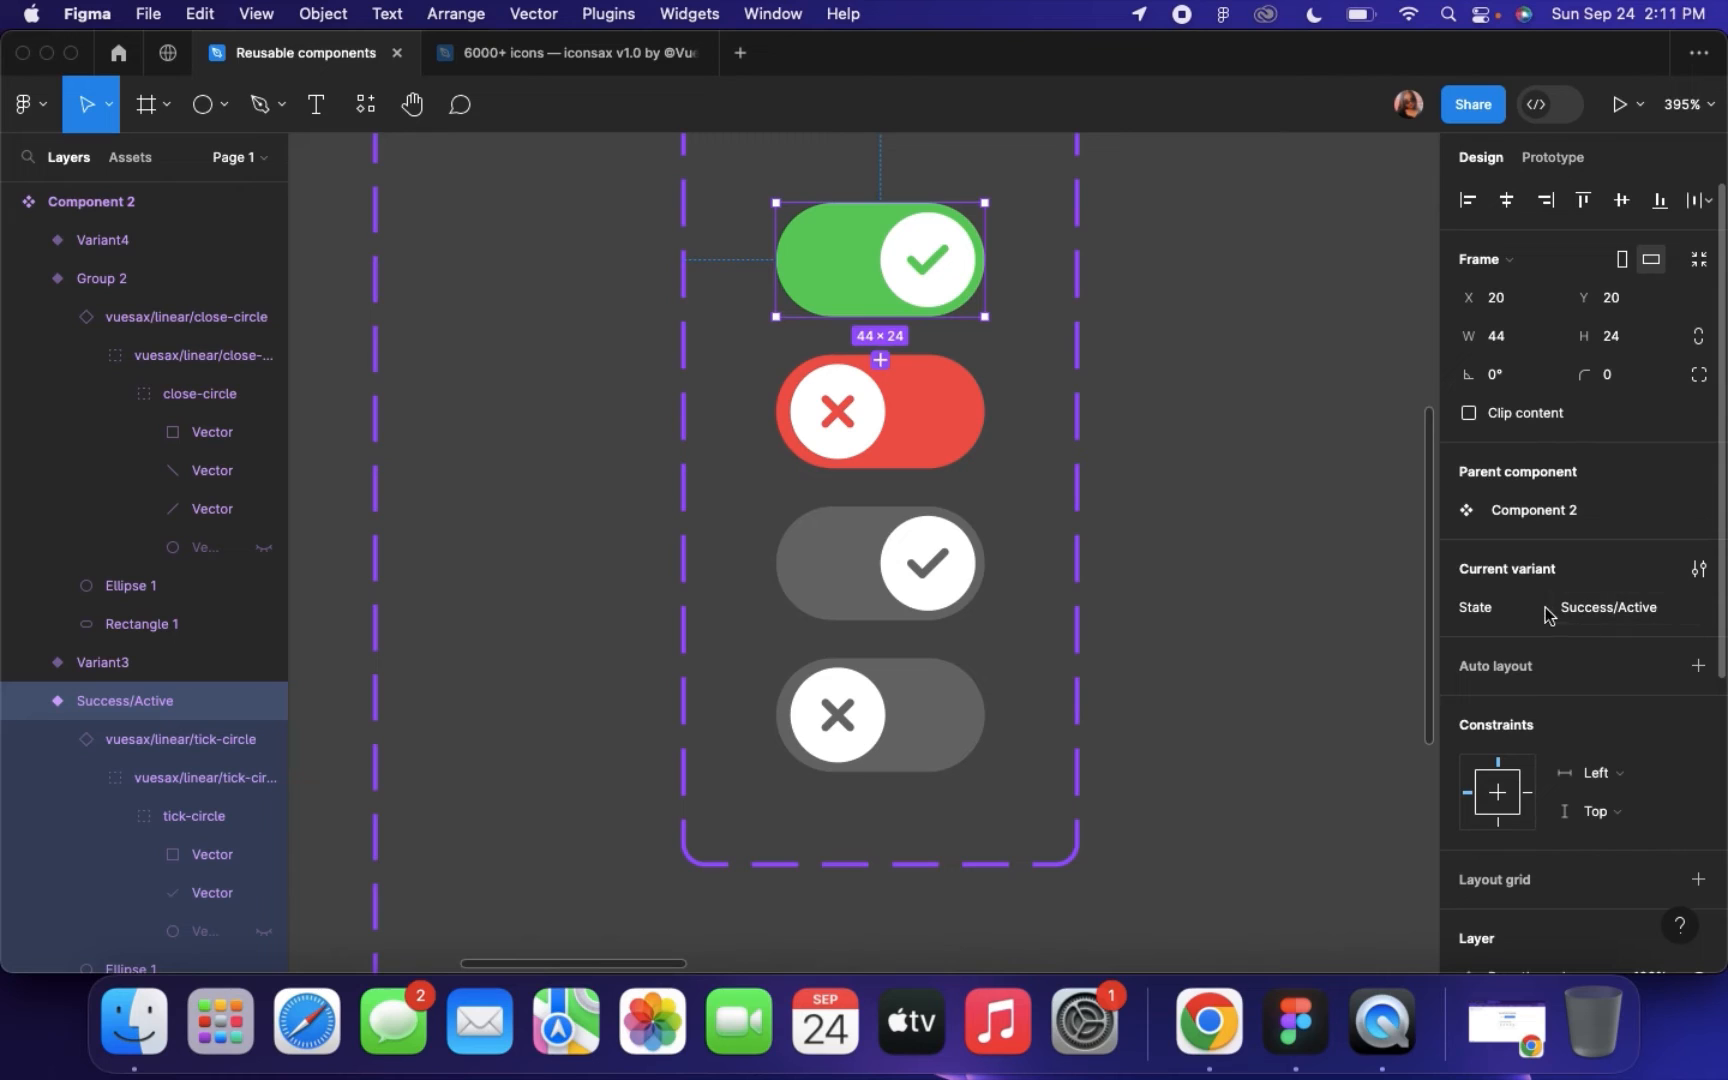
Set the red toggle variant's State value to Off/Active
left_click(905, 415)
left_click(1612, 605)
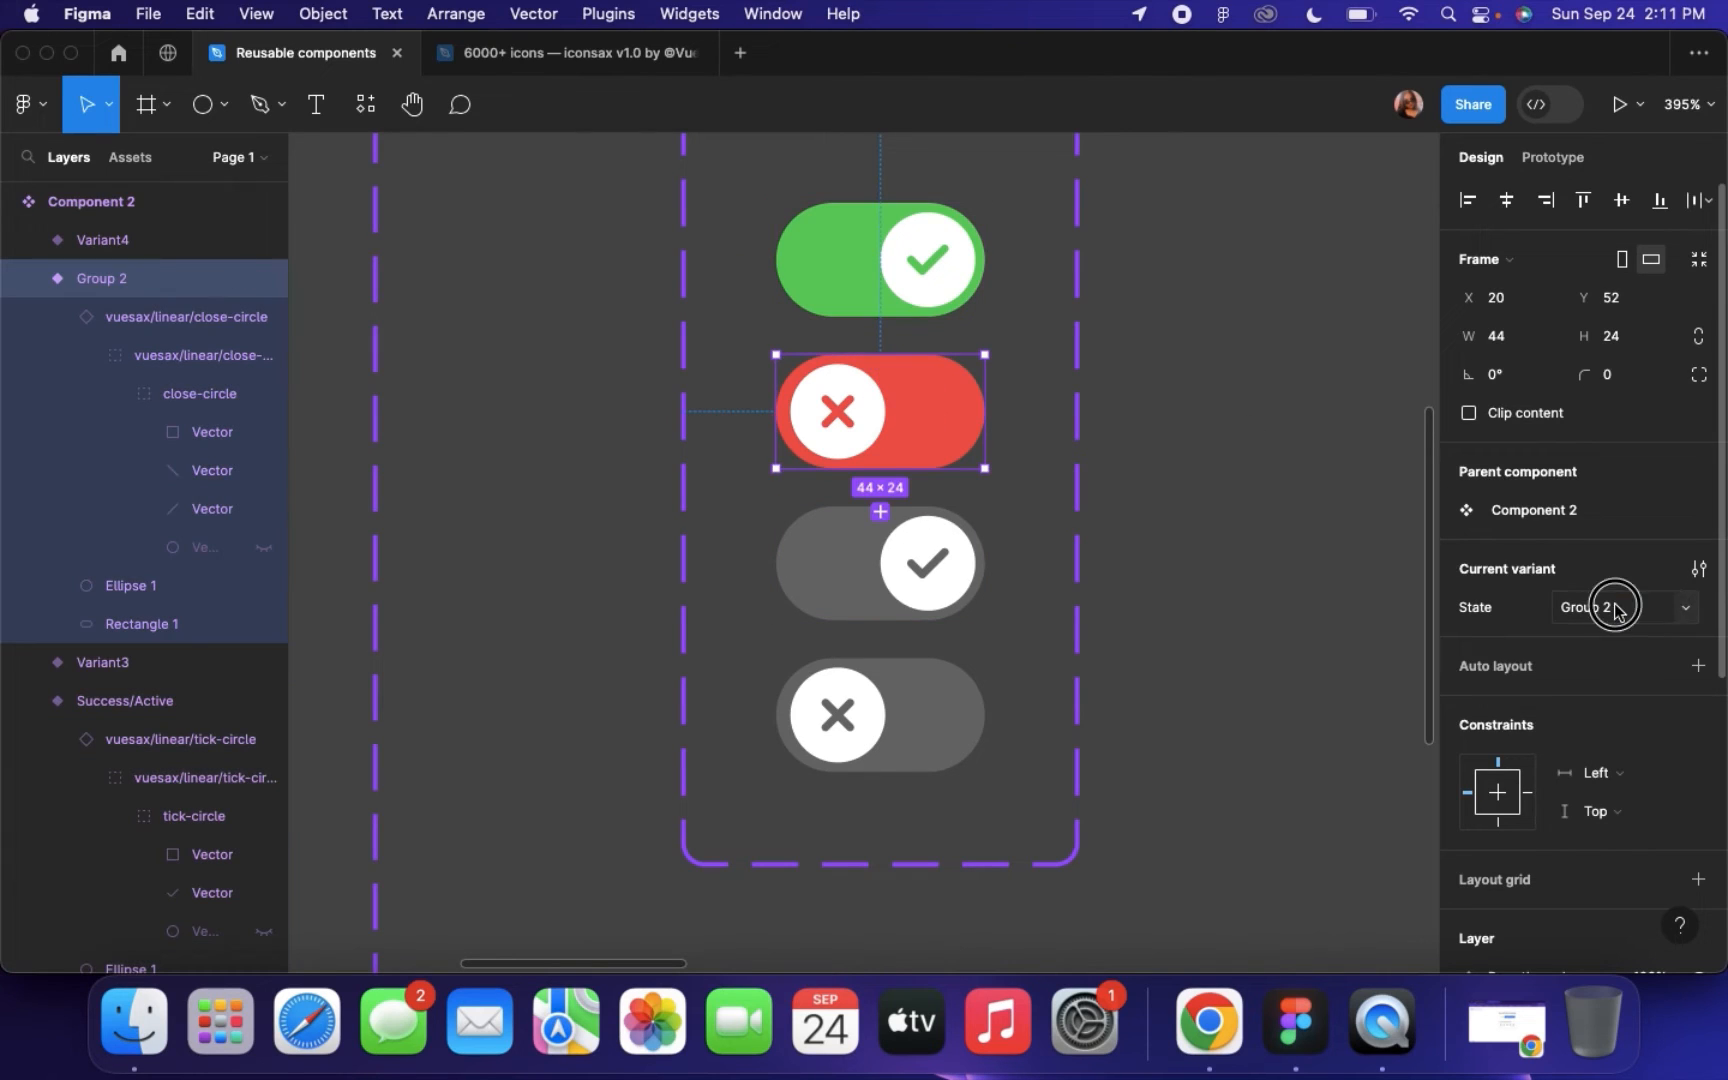
type("F")
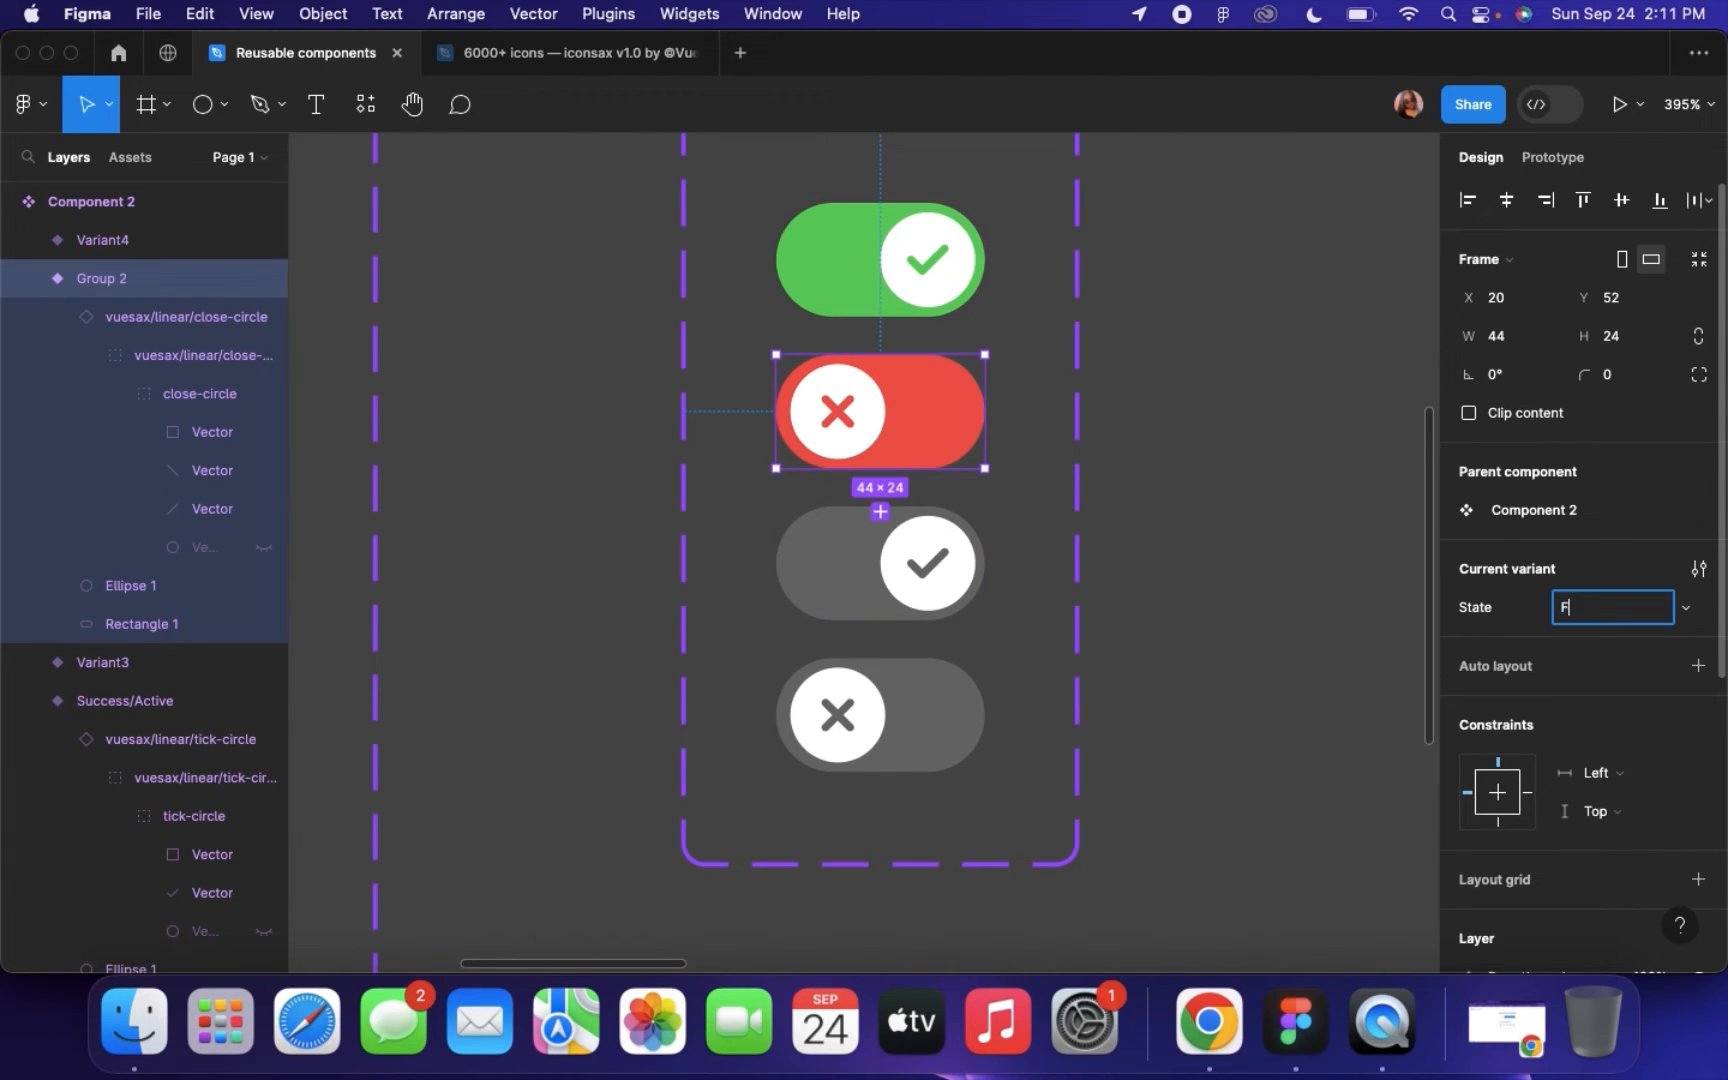
type("ailed/")
key("BackSpace")
key("BackSpace")
key("BackSpace")
key("BackSpace")
key("BackSpace")
key("BackSpace")
key("BackSpace")
type("D")
key("BackSpace")
type("Off/Active")
key("Return")
Change the green toggle variant's State value to On/Active by replacing only its first word
left_click(975, 312)
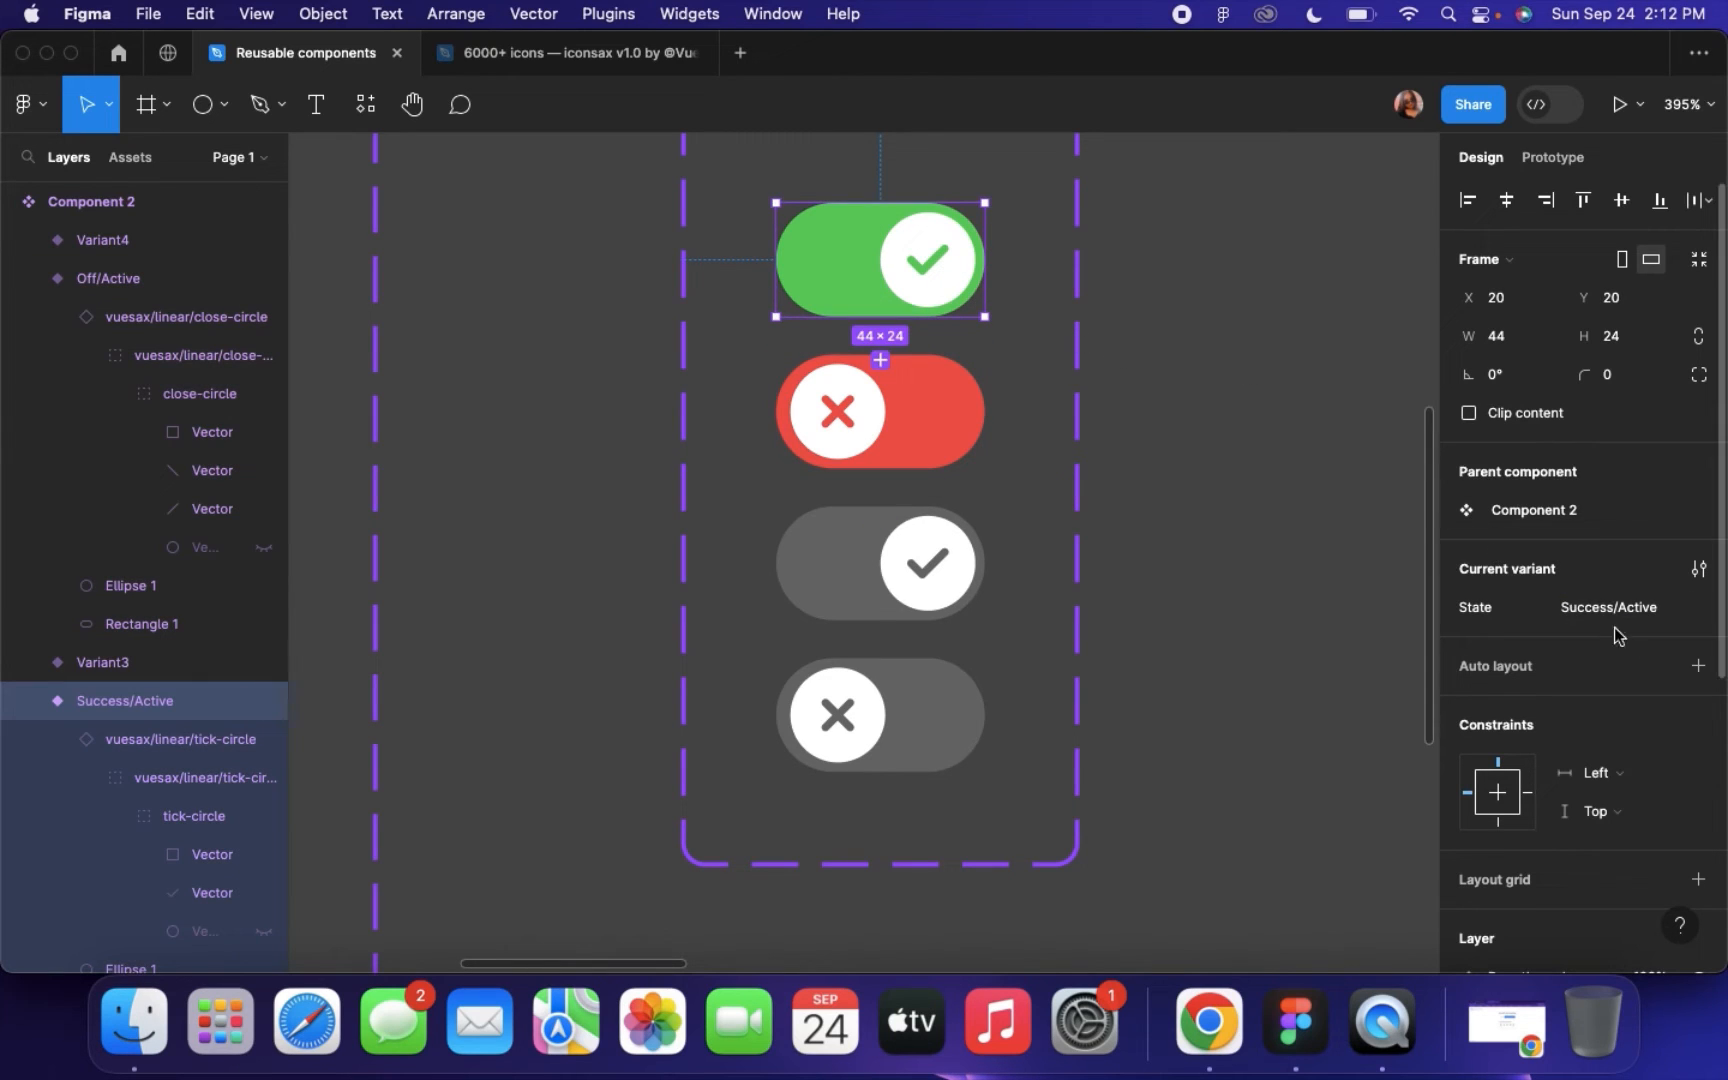
left_click(1612, 608)
left_click(1613, 609)
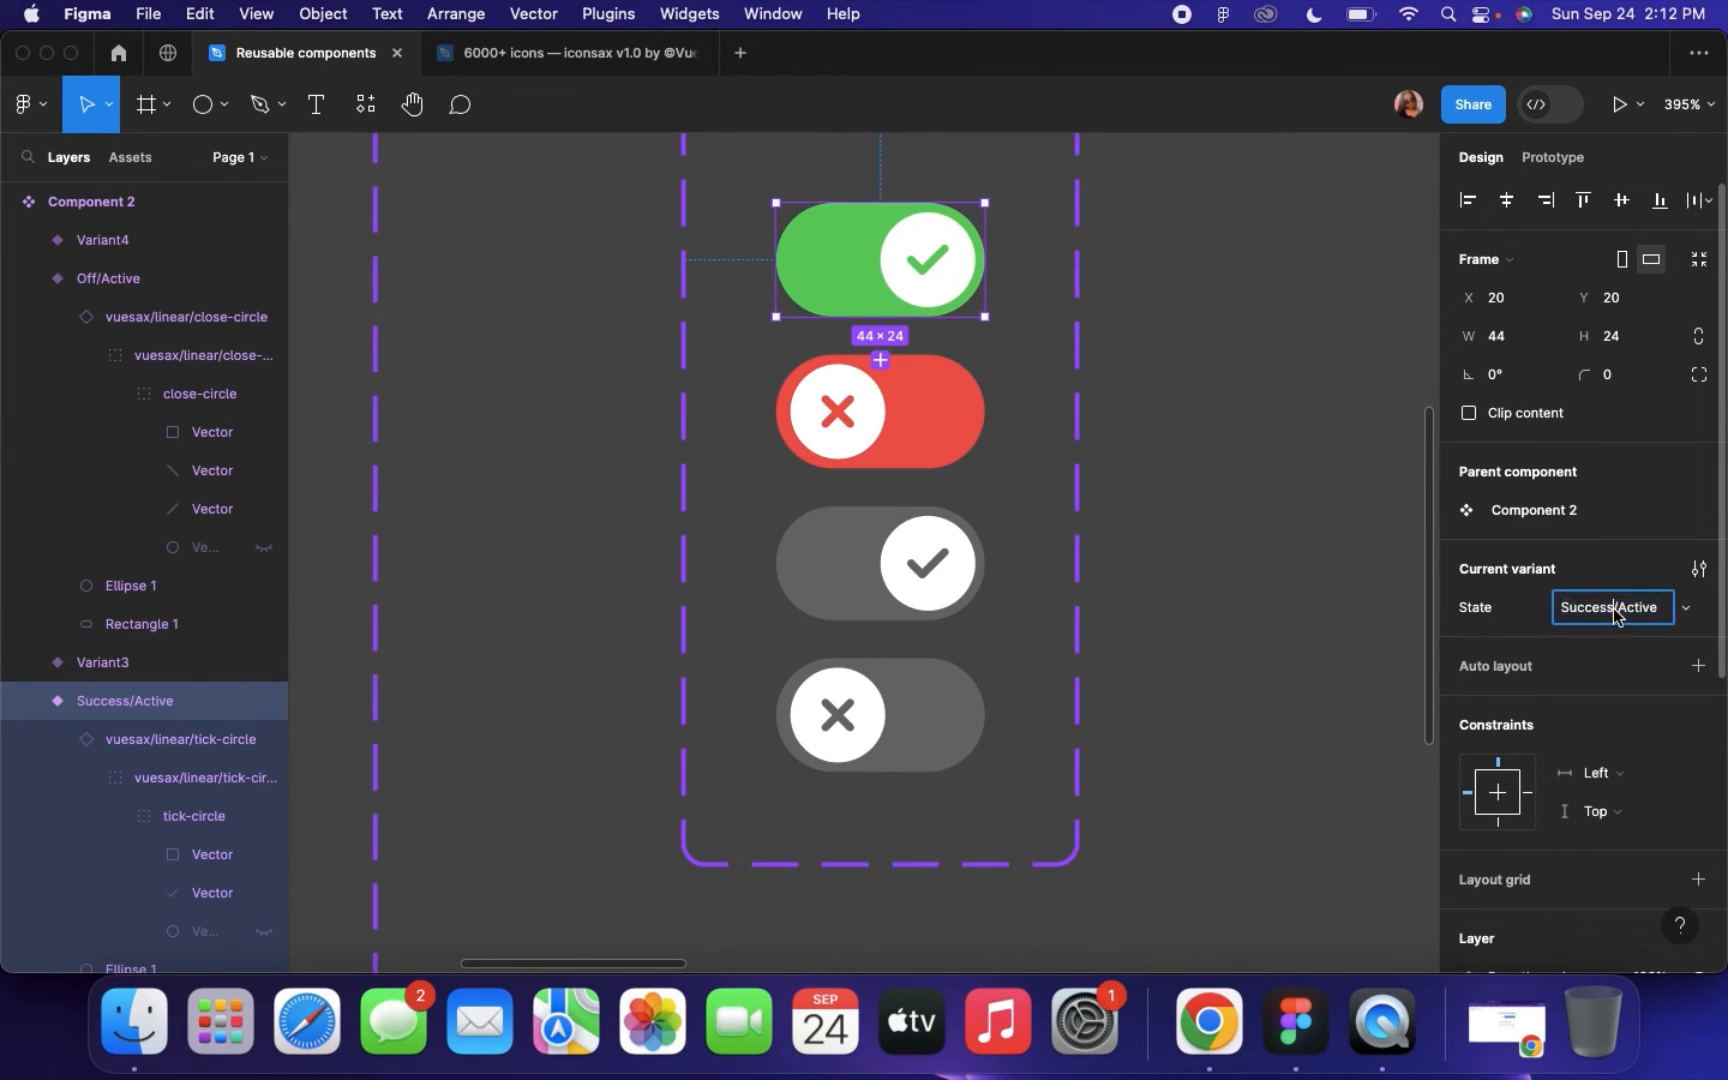
key("BackSpace")
key("BackSpace")
key("BackSpace")
key("BackSpace")
key("BackSpace")
key("BackSpace")
key("BackSpace")
type("On")
key("Return")
Set the grey checked toggle variant's State value to On/Disabled
left_click(980, 578)
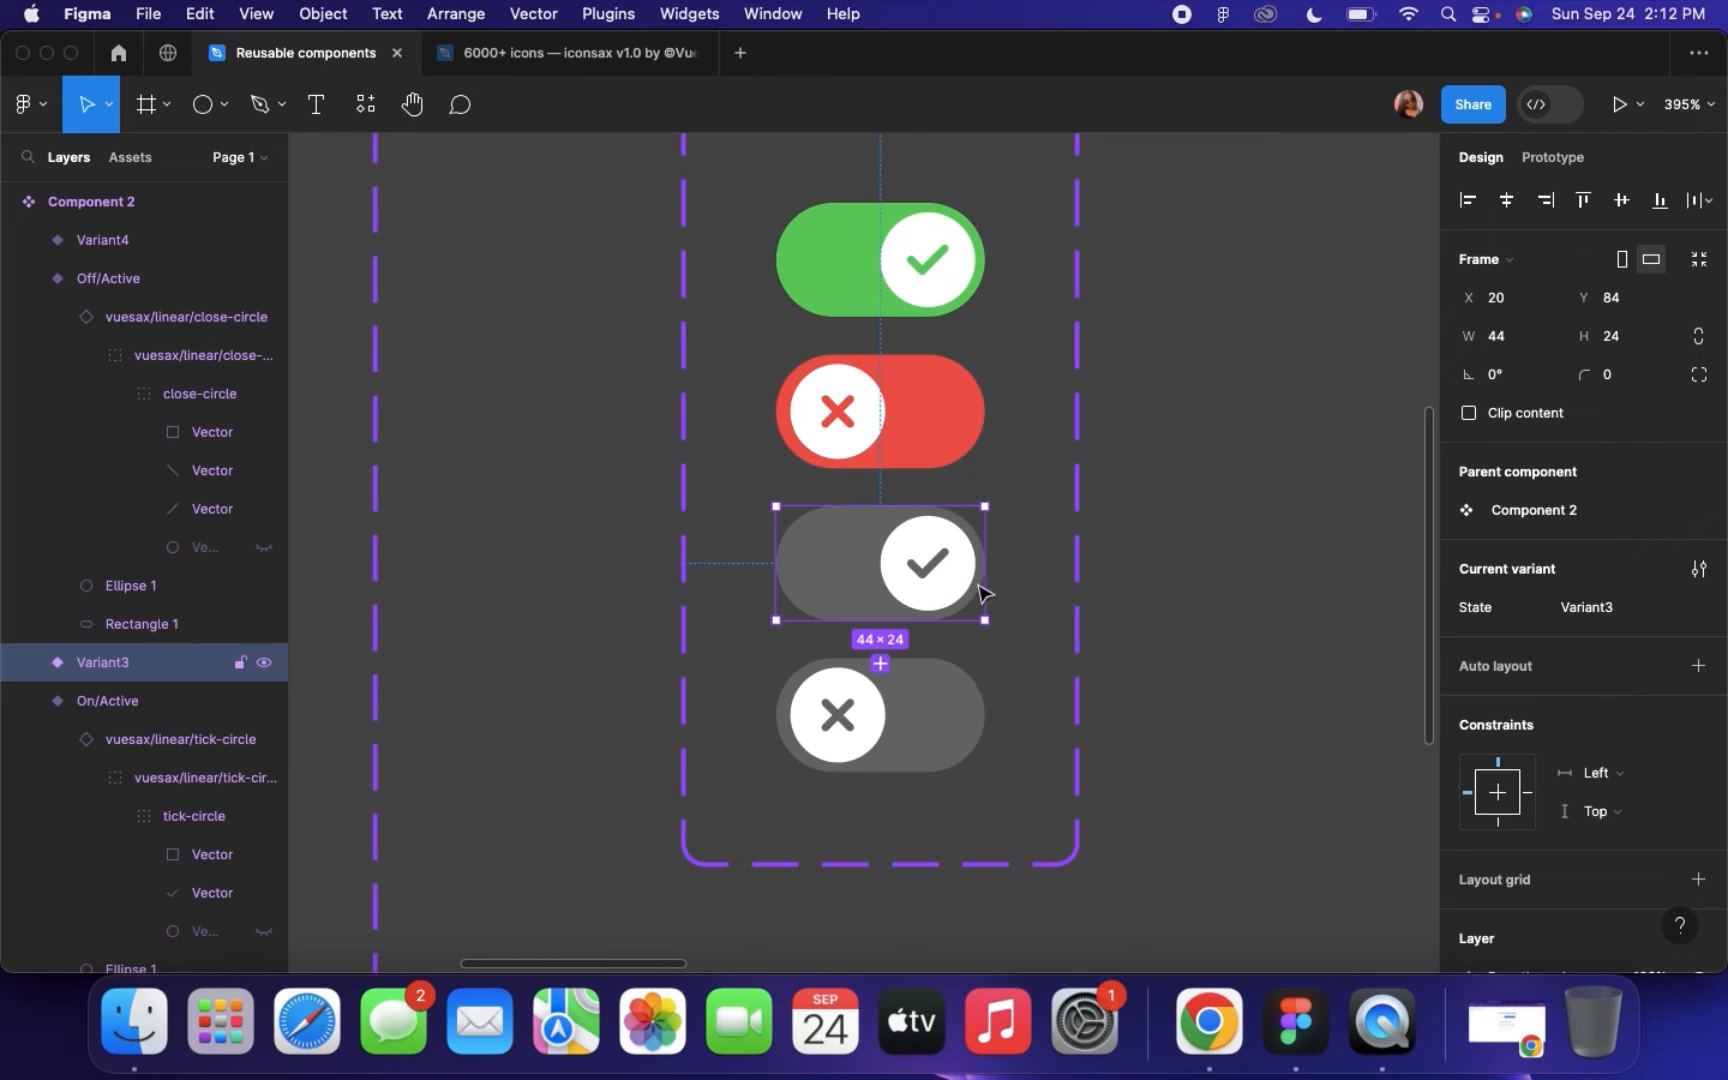
left_click(1598, 612)
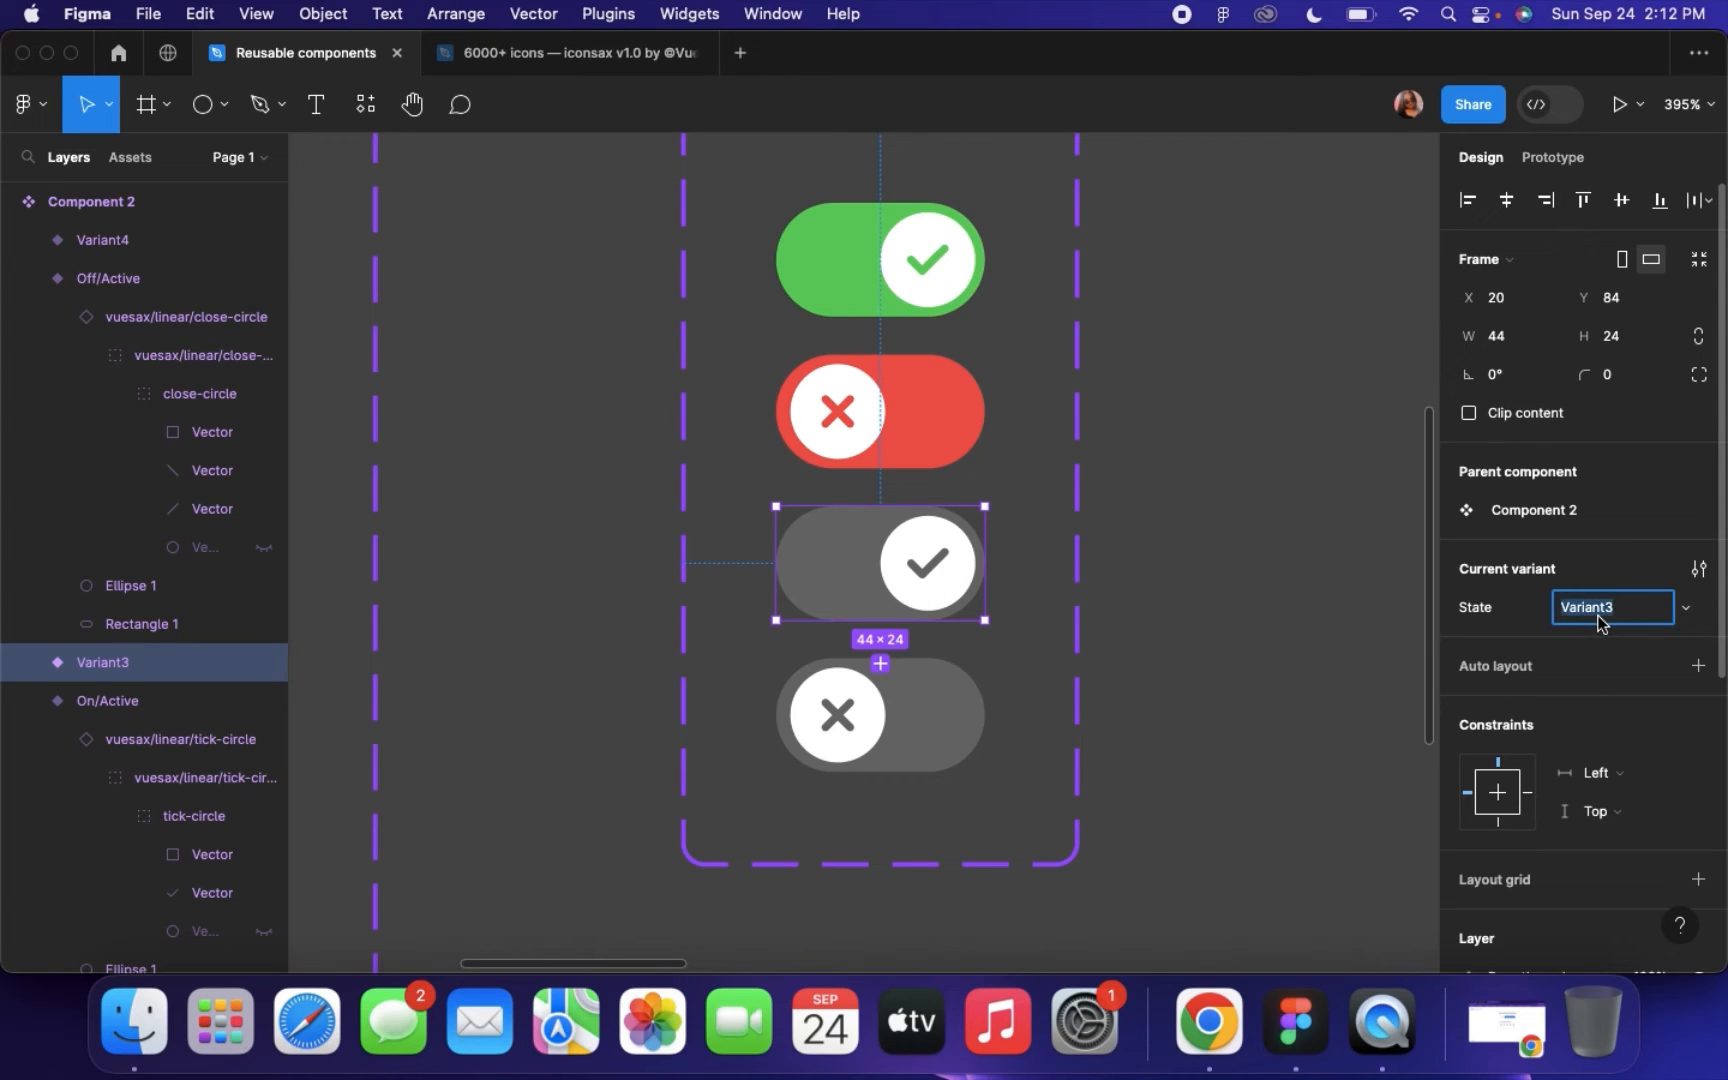
type("Disabled")
key("BackSpace")
key("BackSpace")
key("BackSpace")
key("BackSpace")
key("BackSpace")
key("BackSpace")
key("BackSpace")
key("BackSpace")
type("On/Disabled")
key("Return")
Set the grey crossed toggle variant's State value to Off/Disabled
left_click(940, 748)
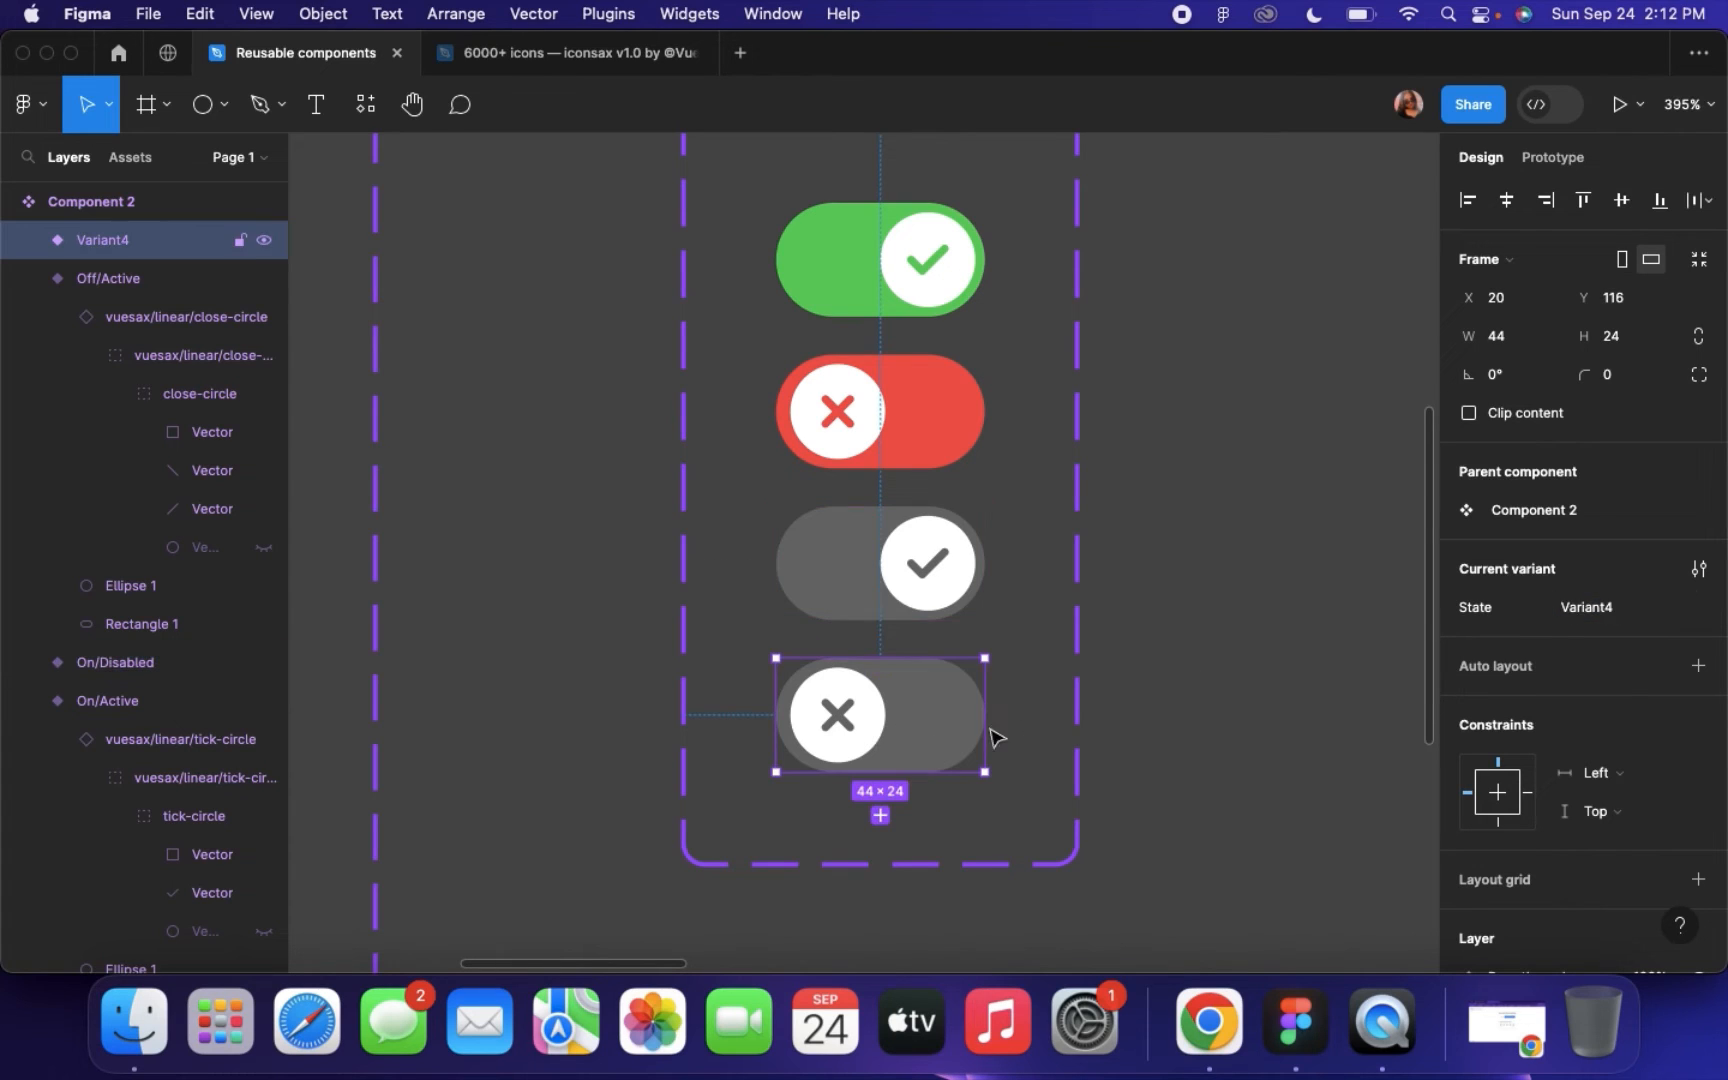
left_click(1604, 612)
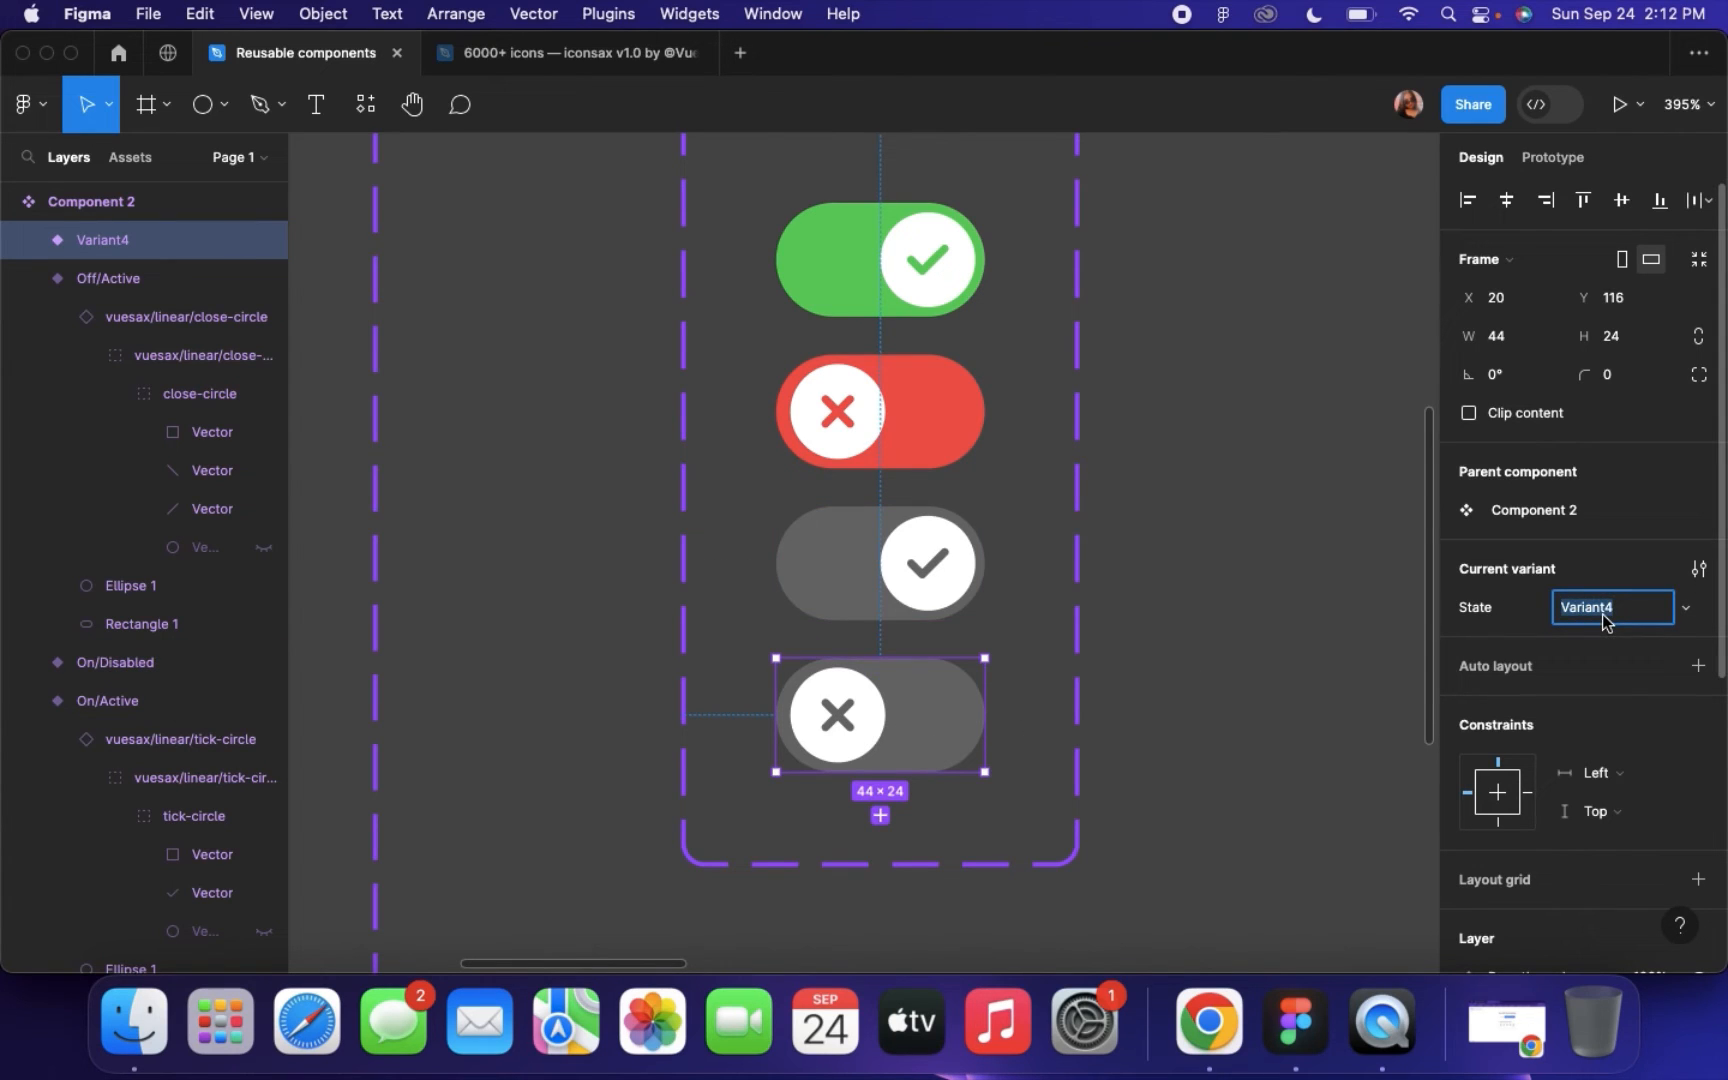
type("Off/Disabled")
key("Return")
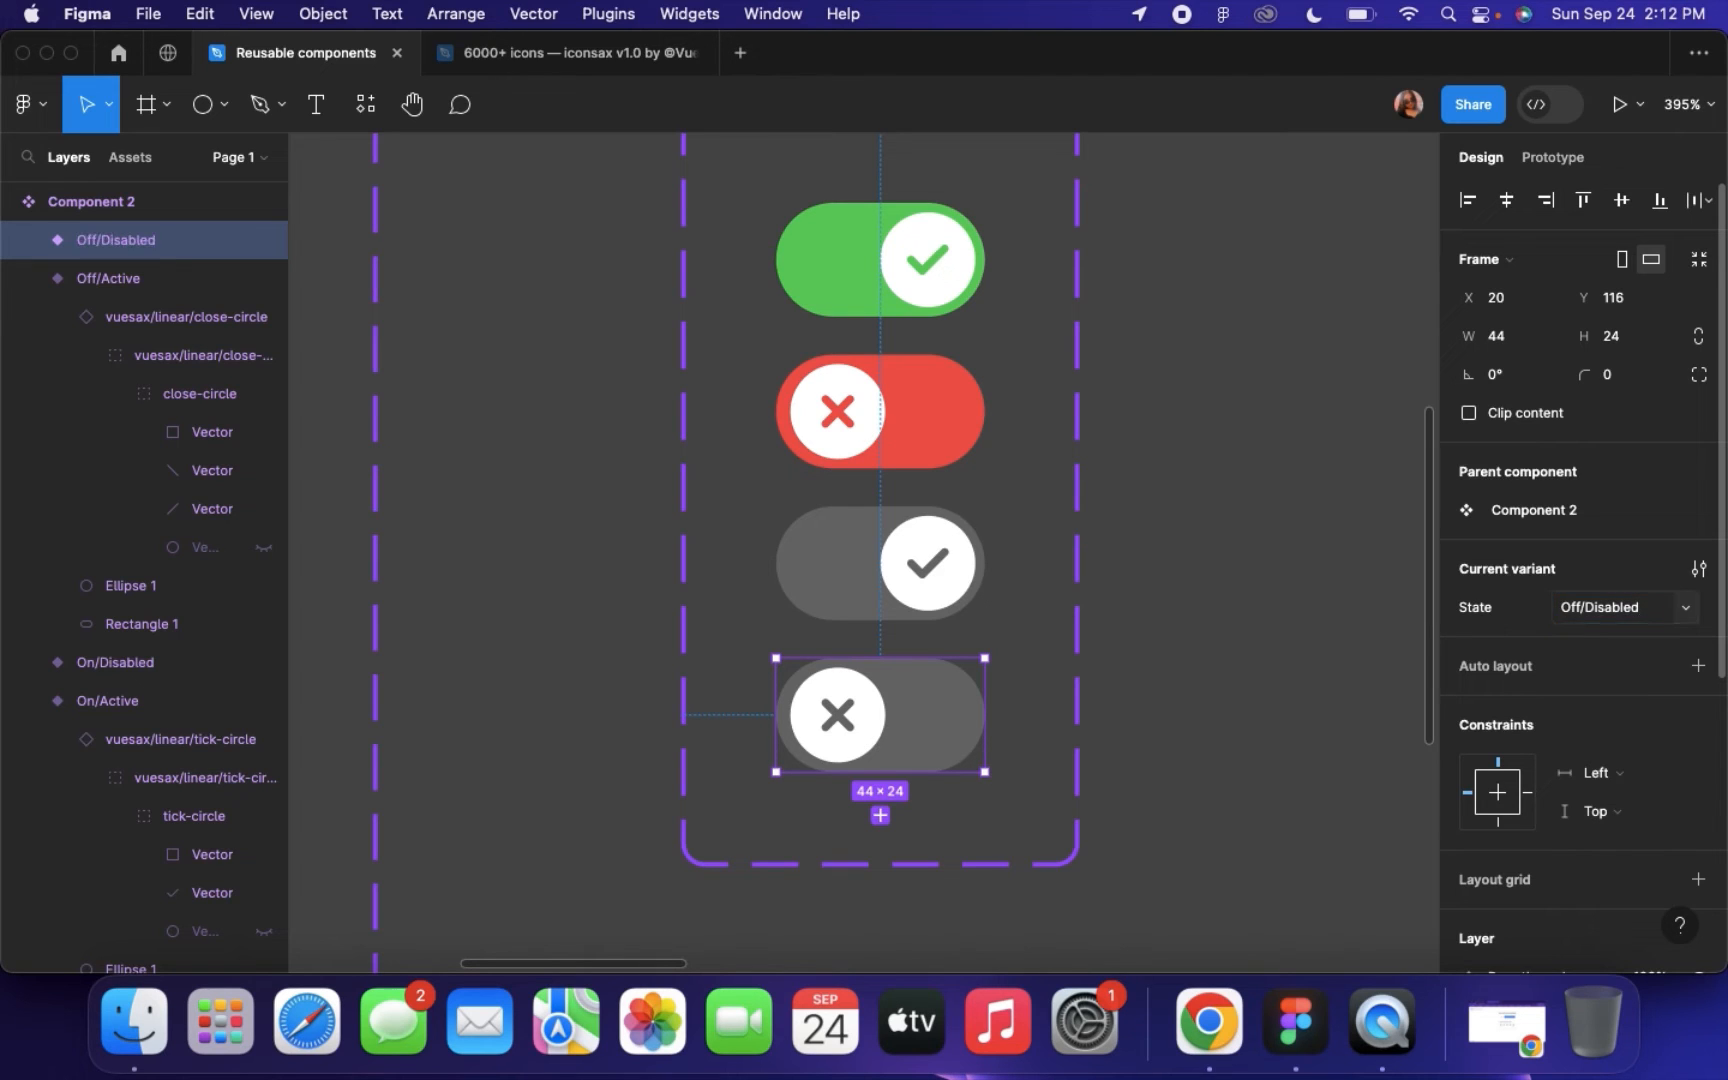
Place an instance of the green On/Active toggle on the canvas just outside the right edge of Component 2
scroll(1245, 632, "down", 5)
scroll(1245, 632, "right", 4)
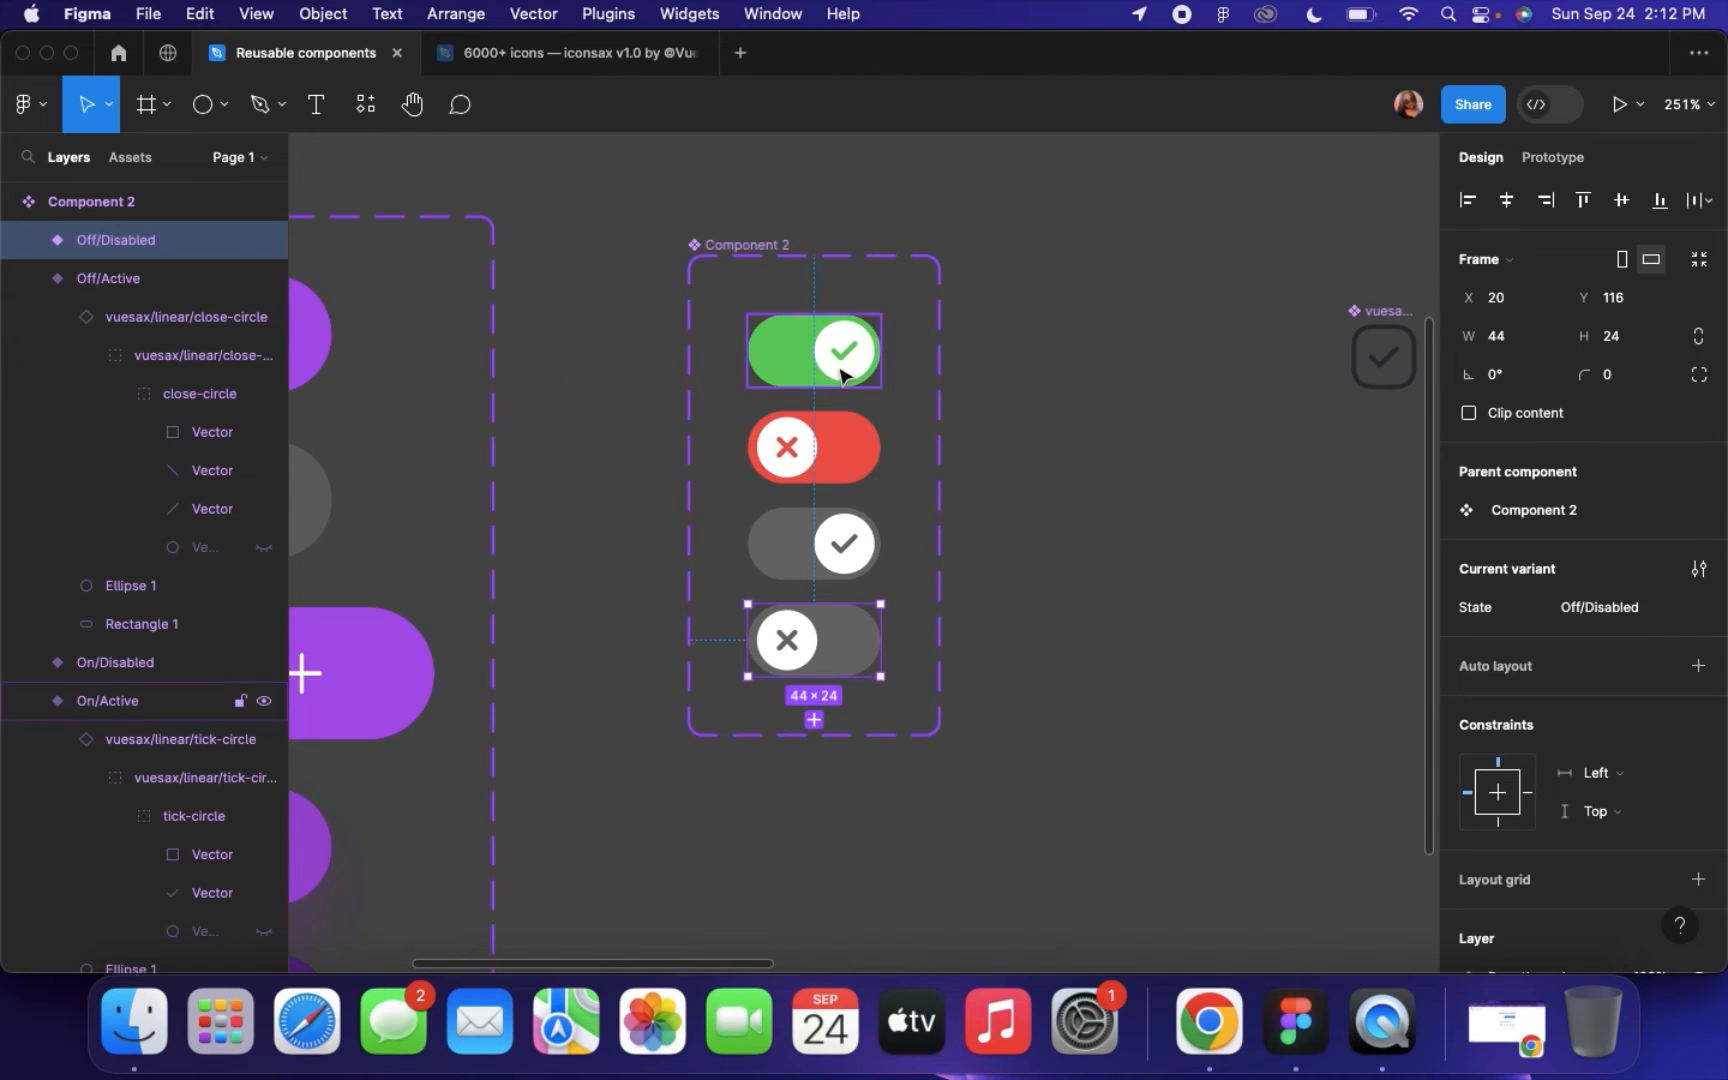
scroll(836, 368, "up", 3)
scroll(836, 368, "right", 2)
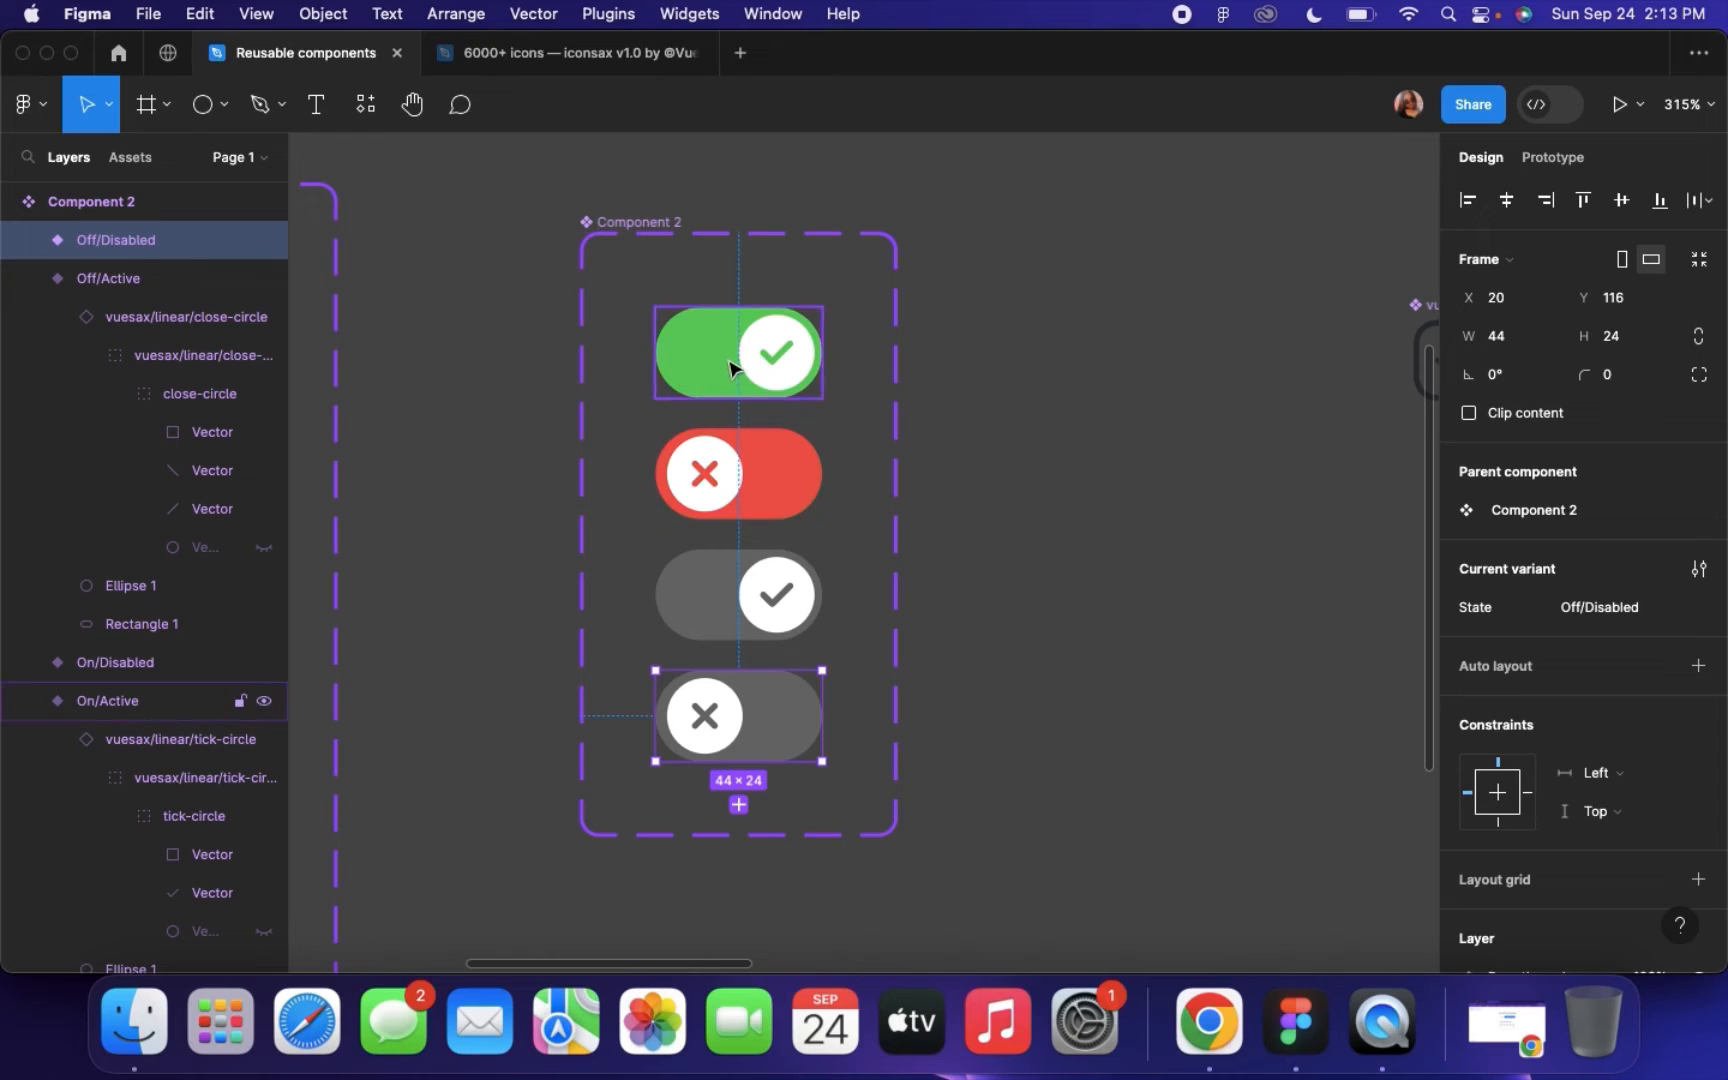
left_click(730, 368)
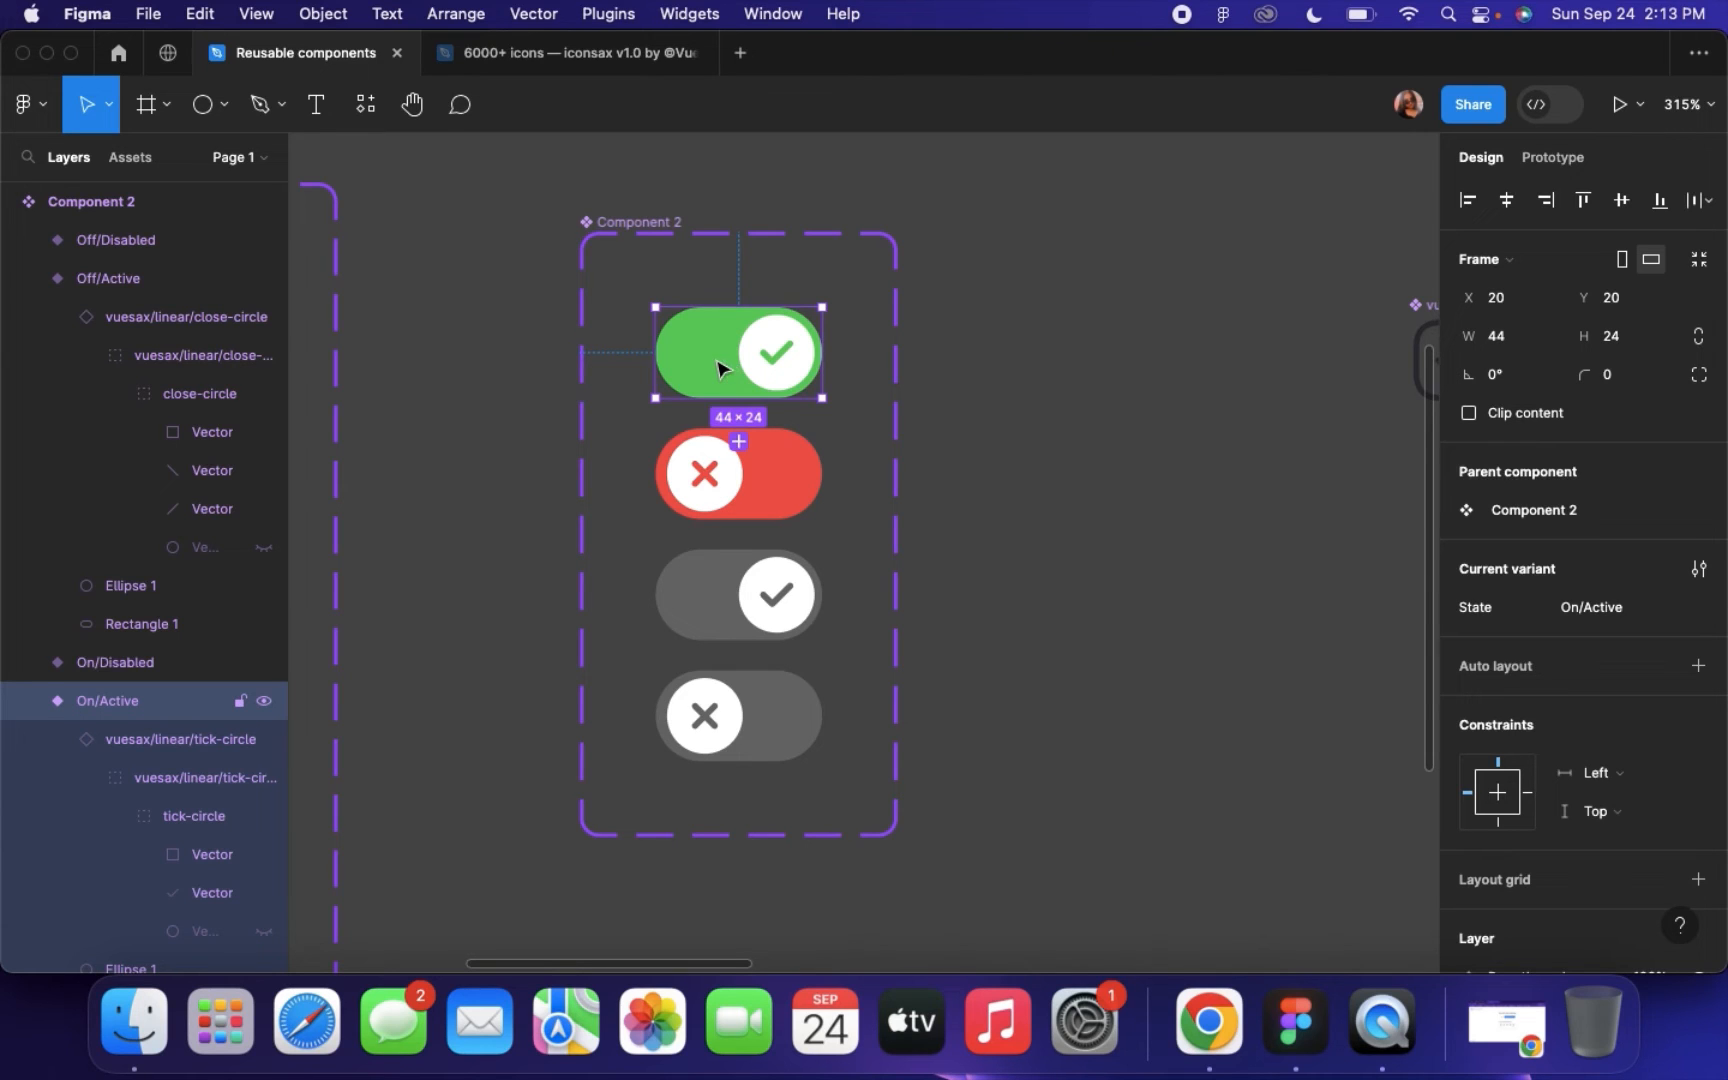
left_click_drag(826, 355, 1014, 358)
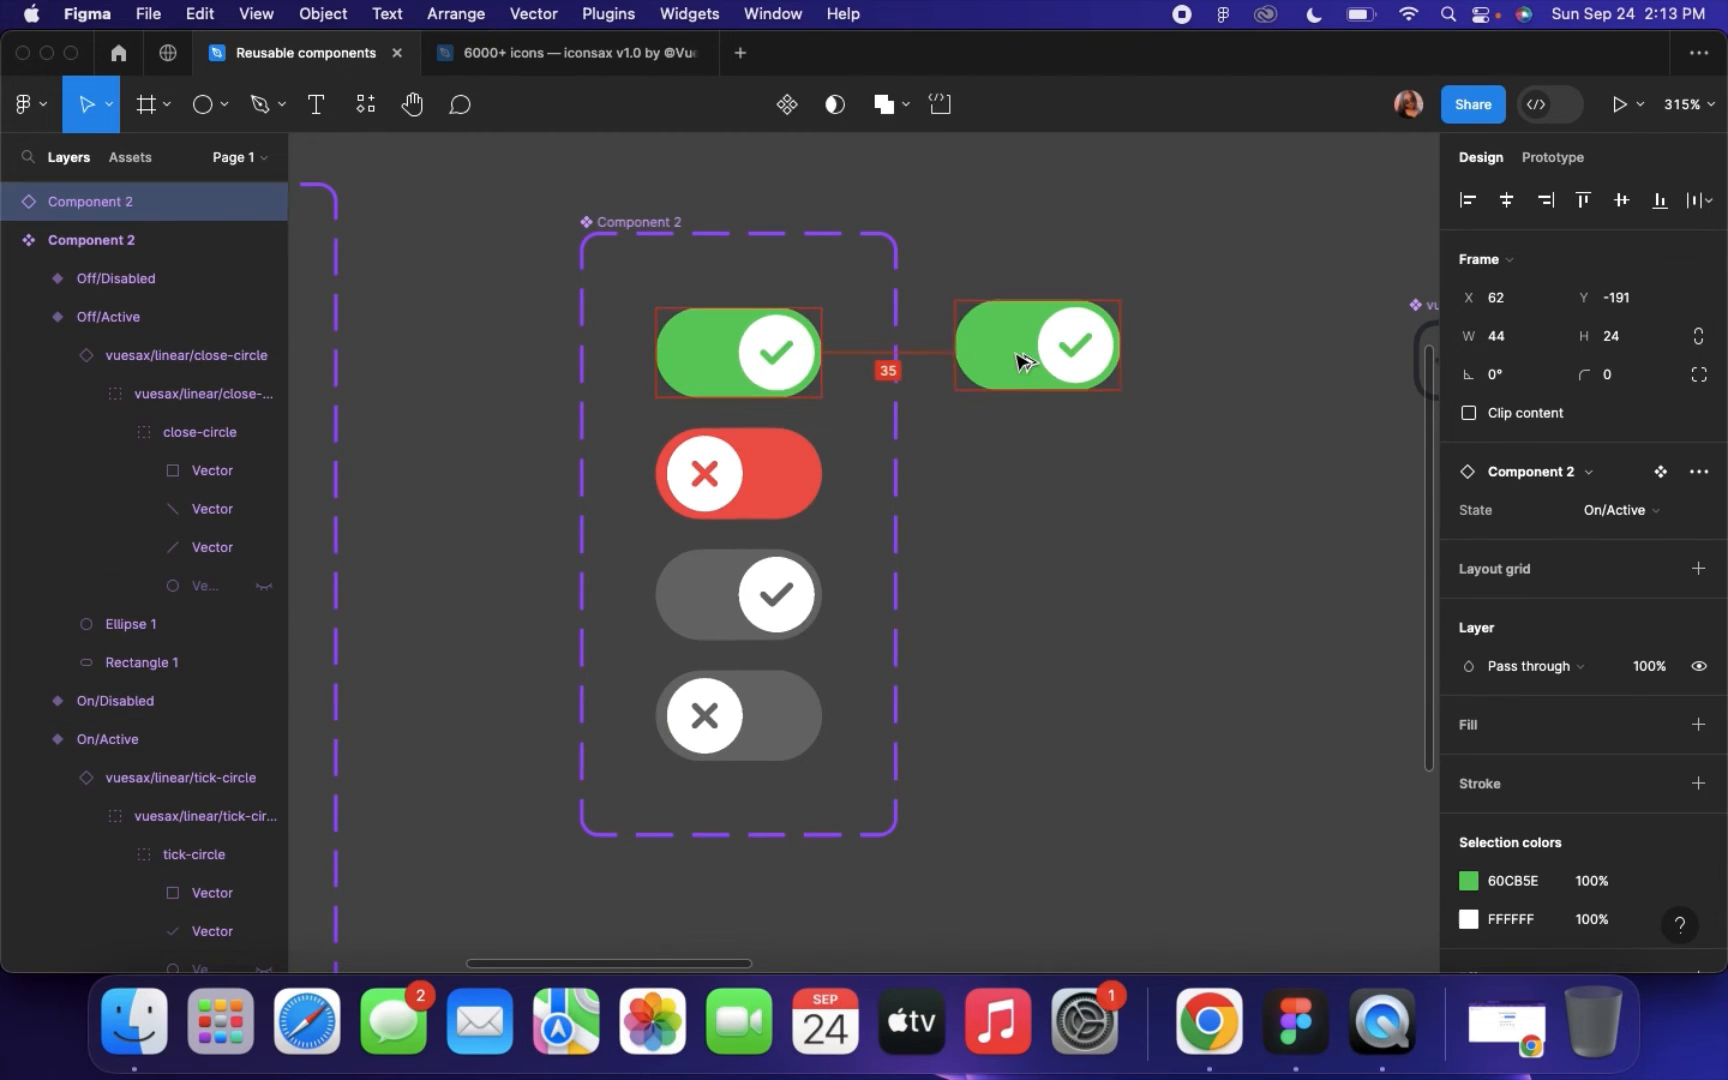
Try the toggle instance's State as Off/Active, On/Disabled and Off/Disabled, and return it to On/Active
left_click(1615, 514)
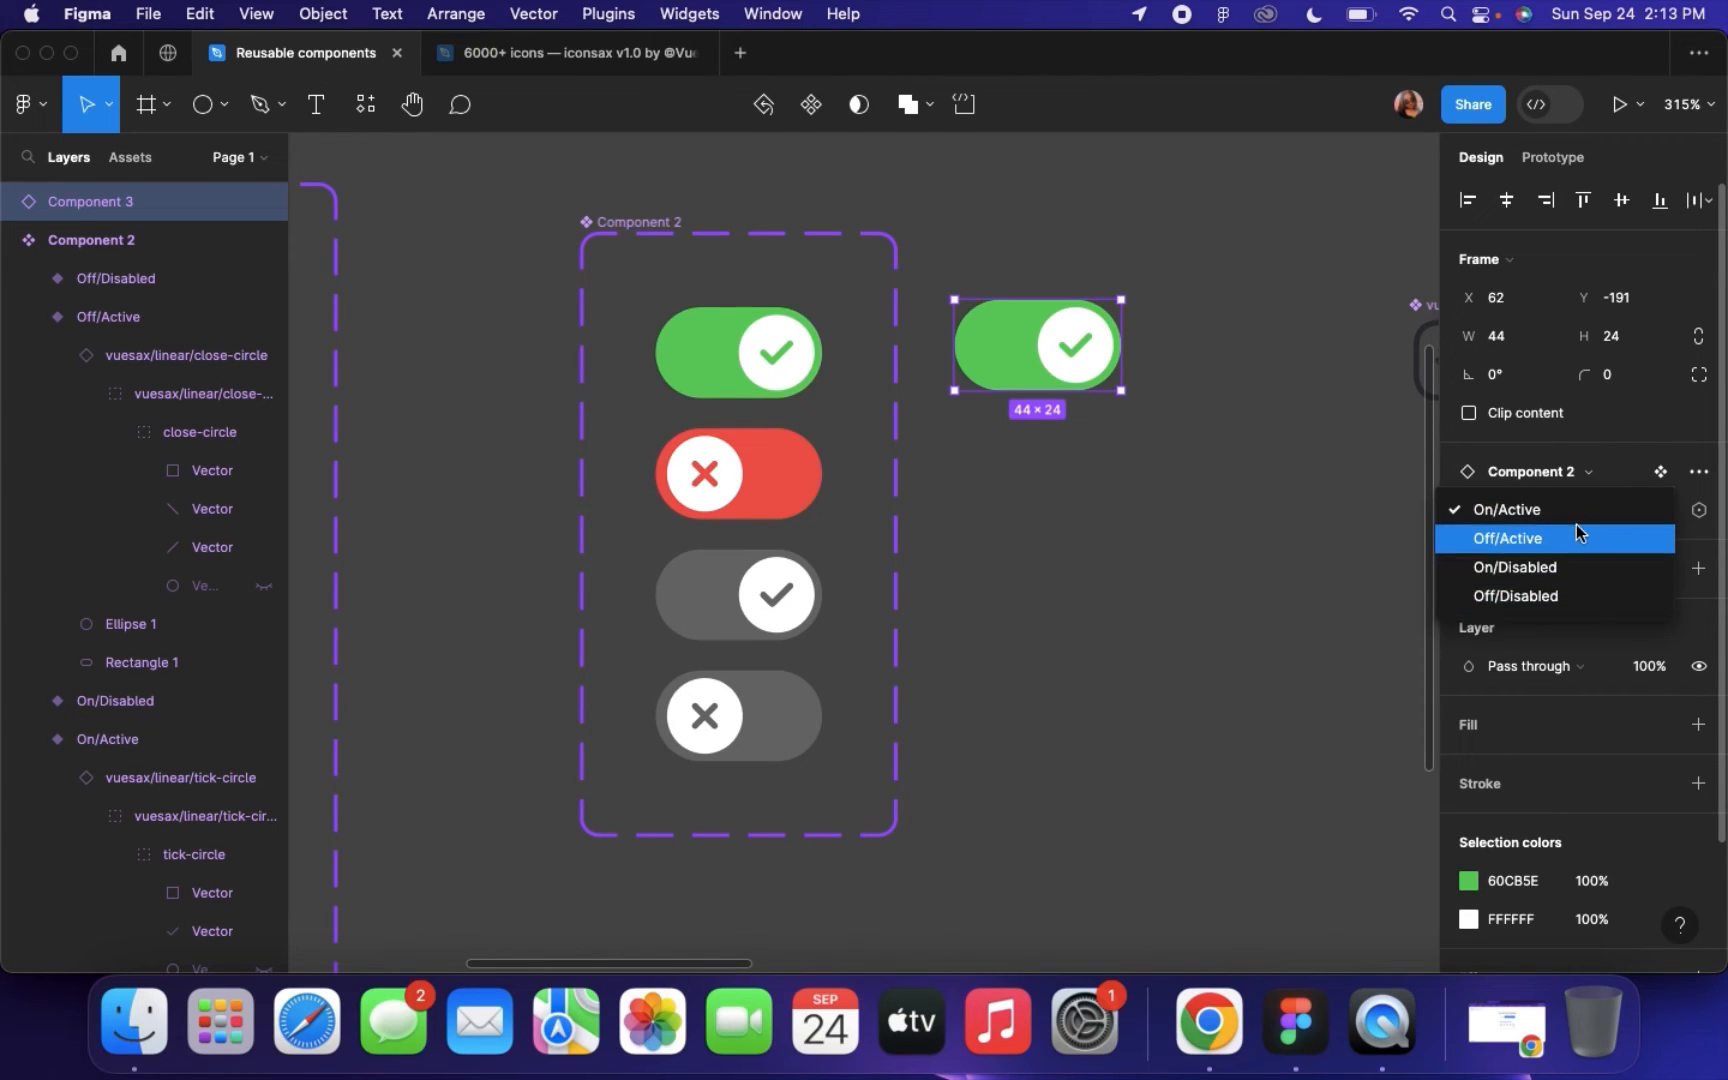
left_click(1575, 545)
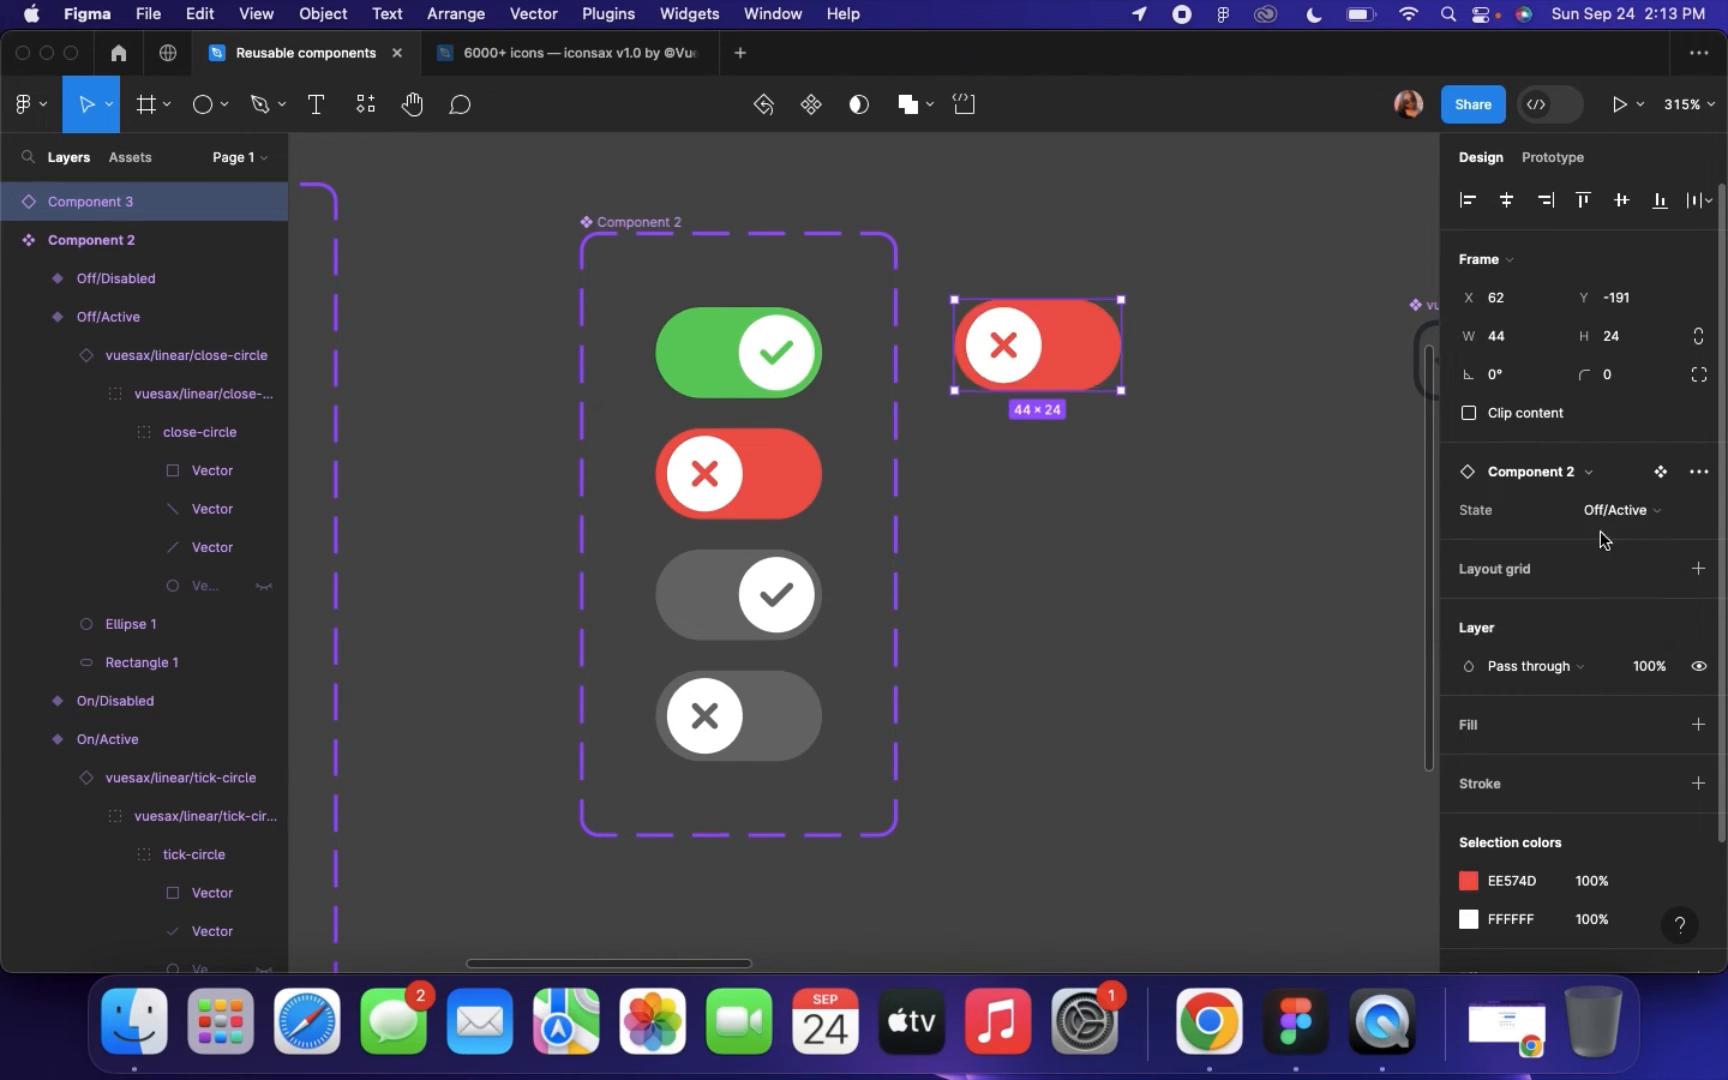
left_click(1617, 516)
left_click(1607, 541)
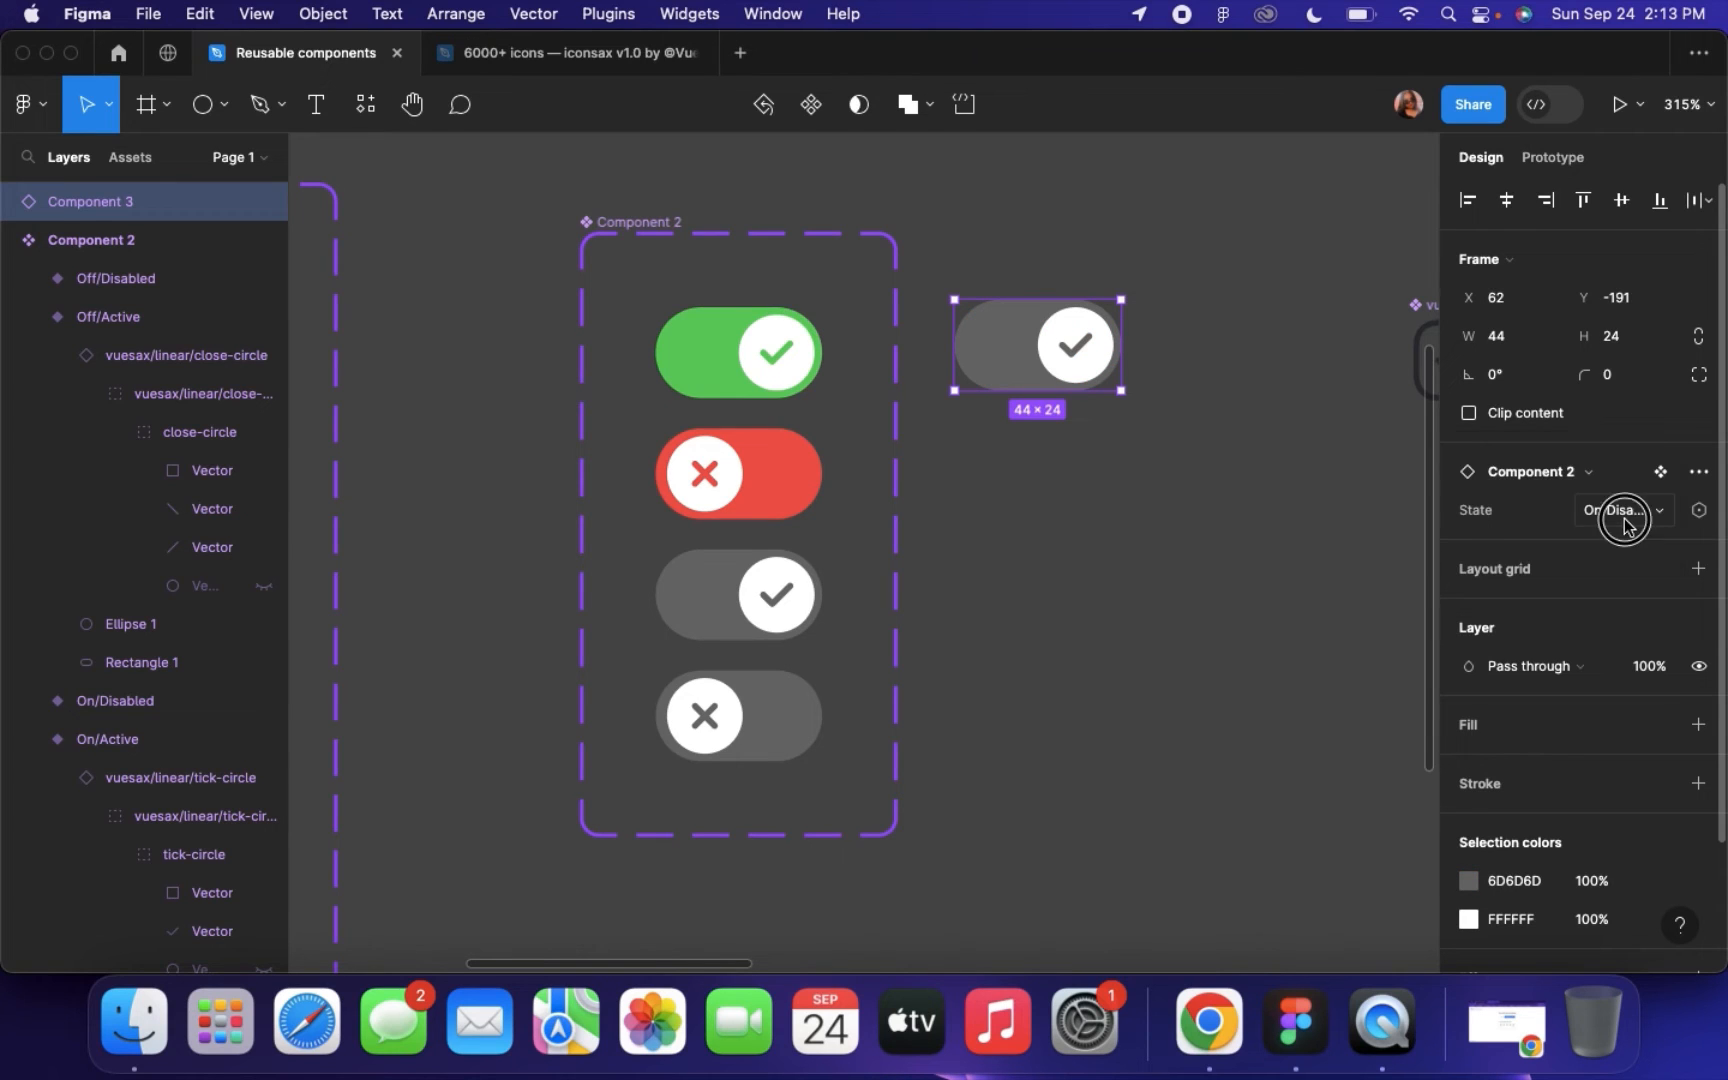
left_click(1622, 512)
left_click(1616, 543)
left_click(1622, 510)
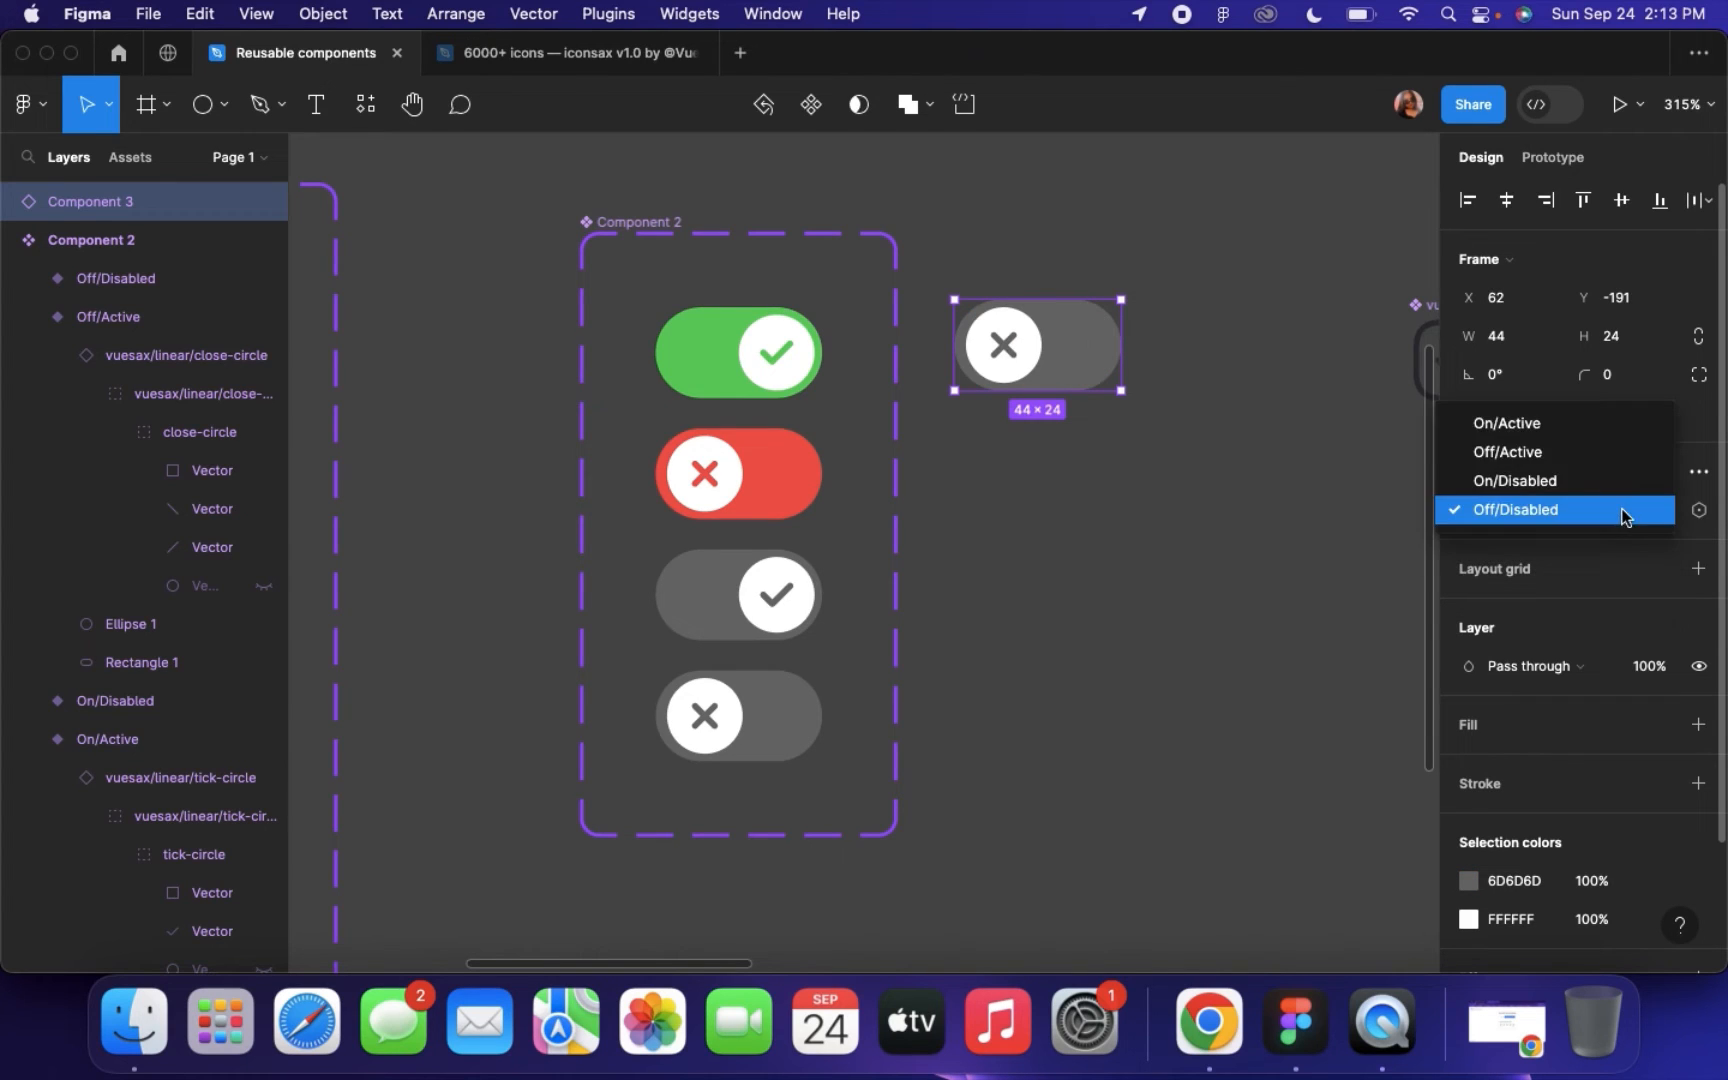
left_click(1543, 427)
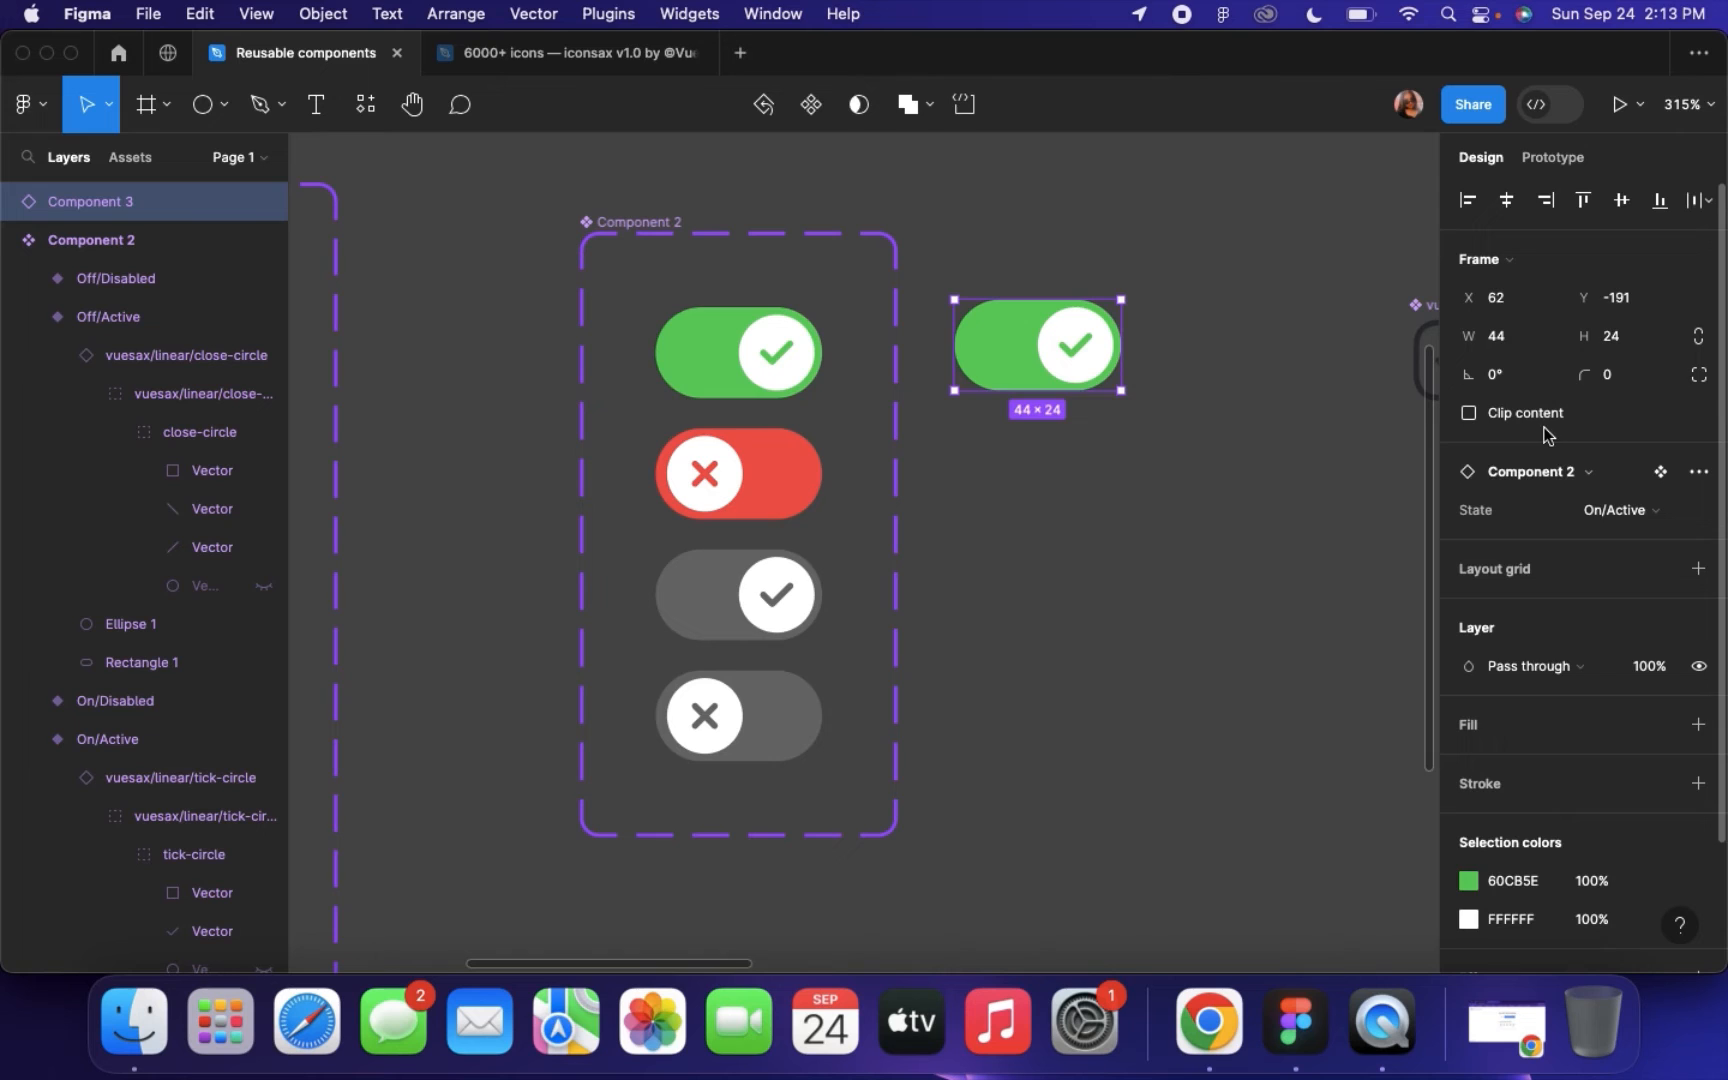
Move the toggle component set up to Y -222, aligning its top edge with the button component set
left_click(1281, 471)
scroll(1281, 471, "down", 5)
scroll(1280, 469, "up", 4)
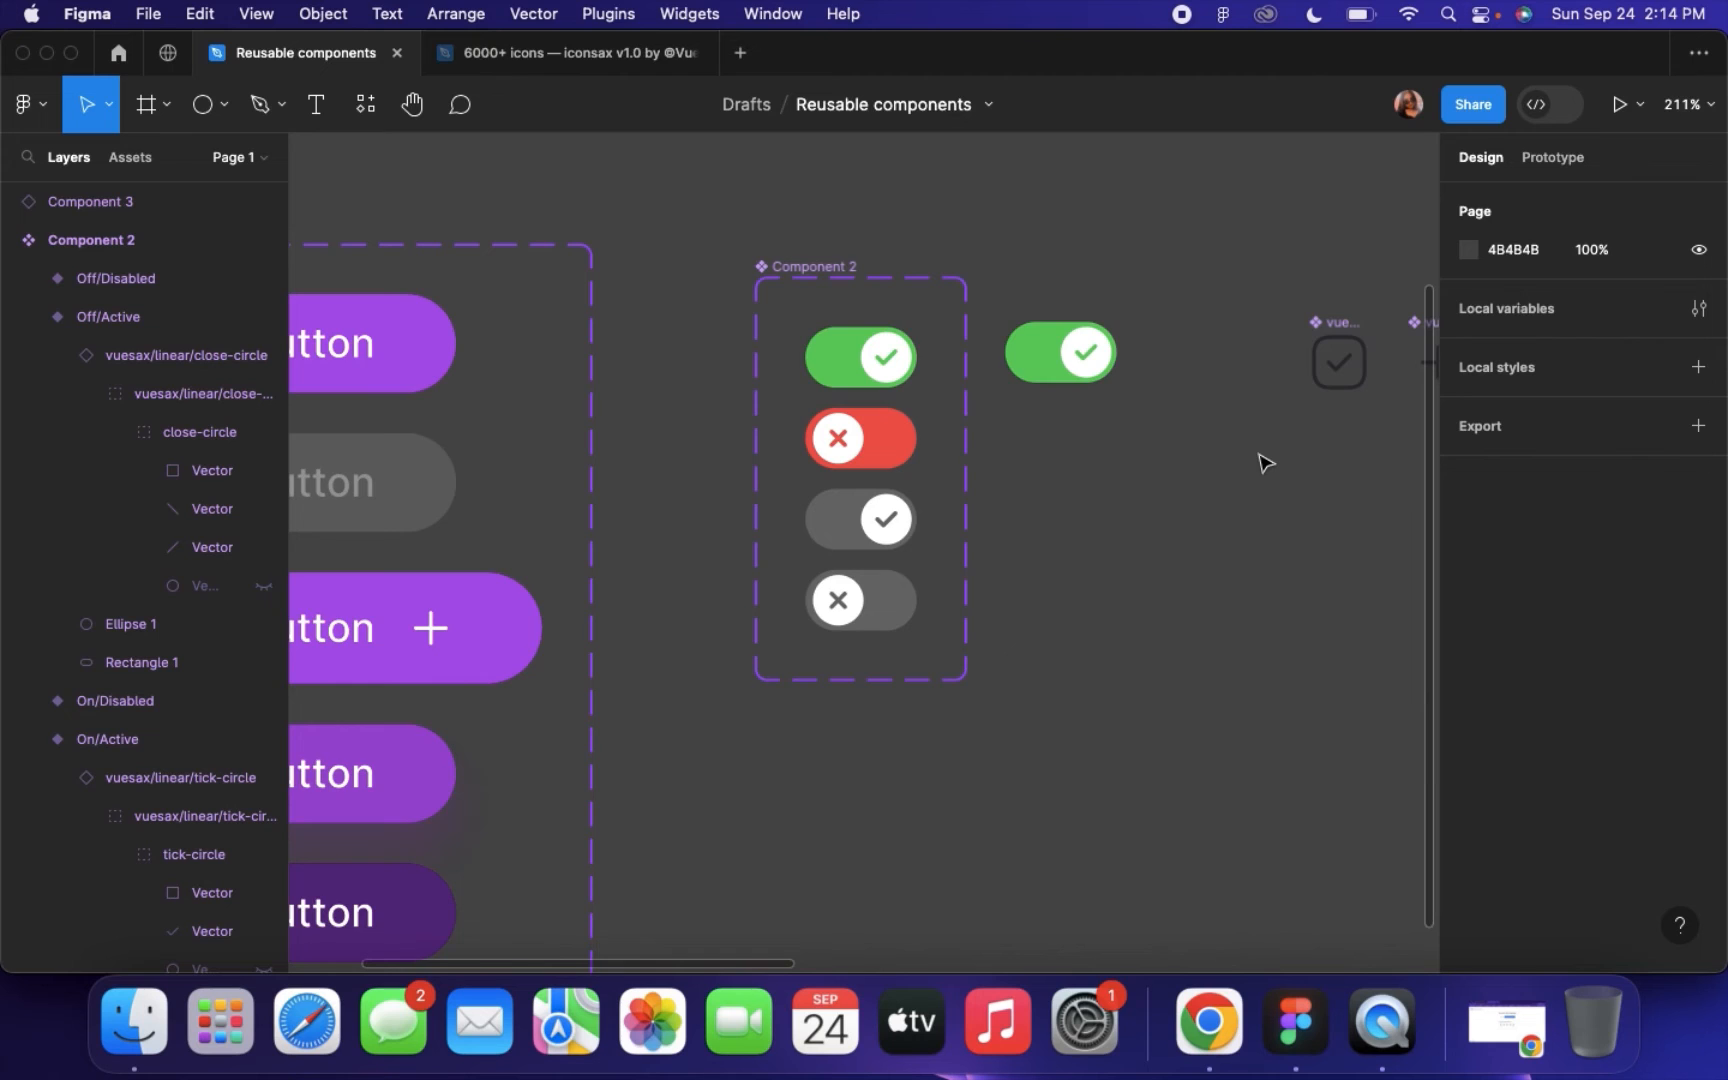
scroll(1262, 462, "down", 5)
left_click(594, 258)
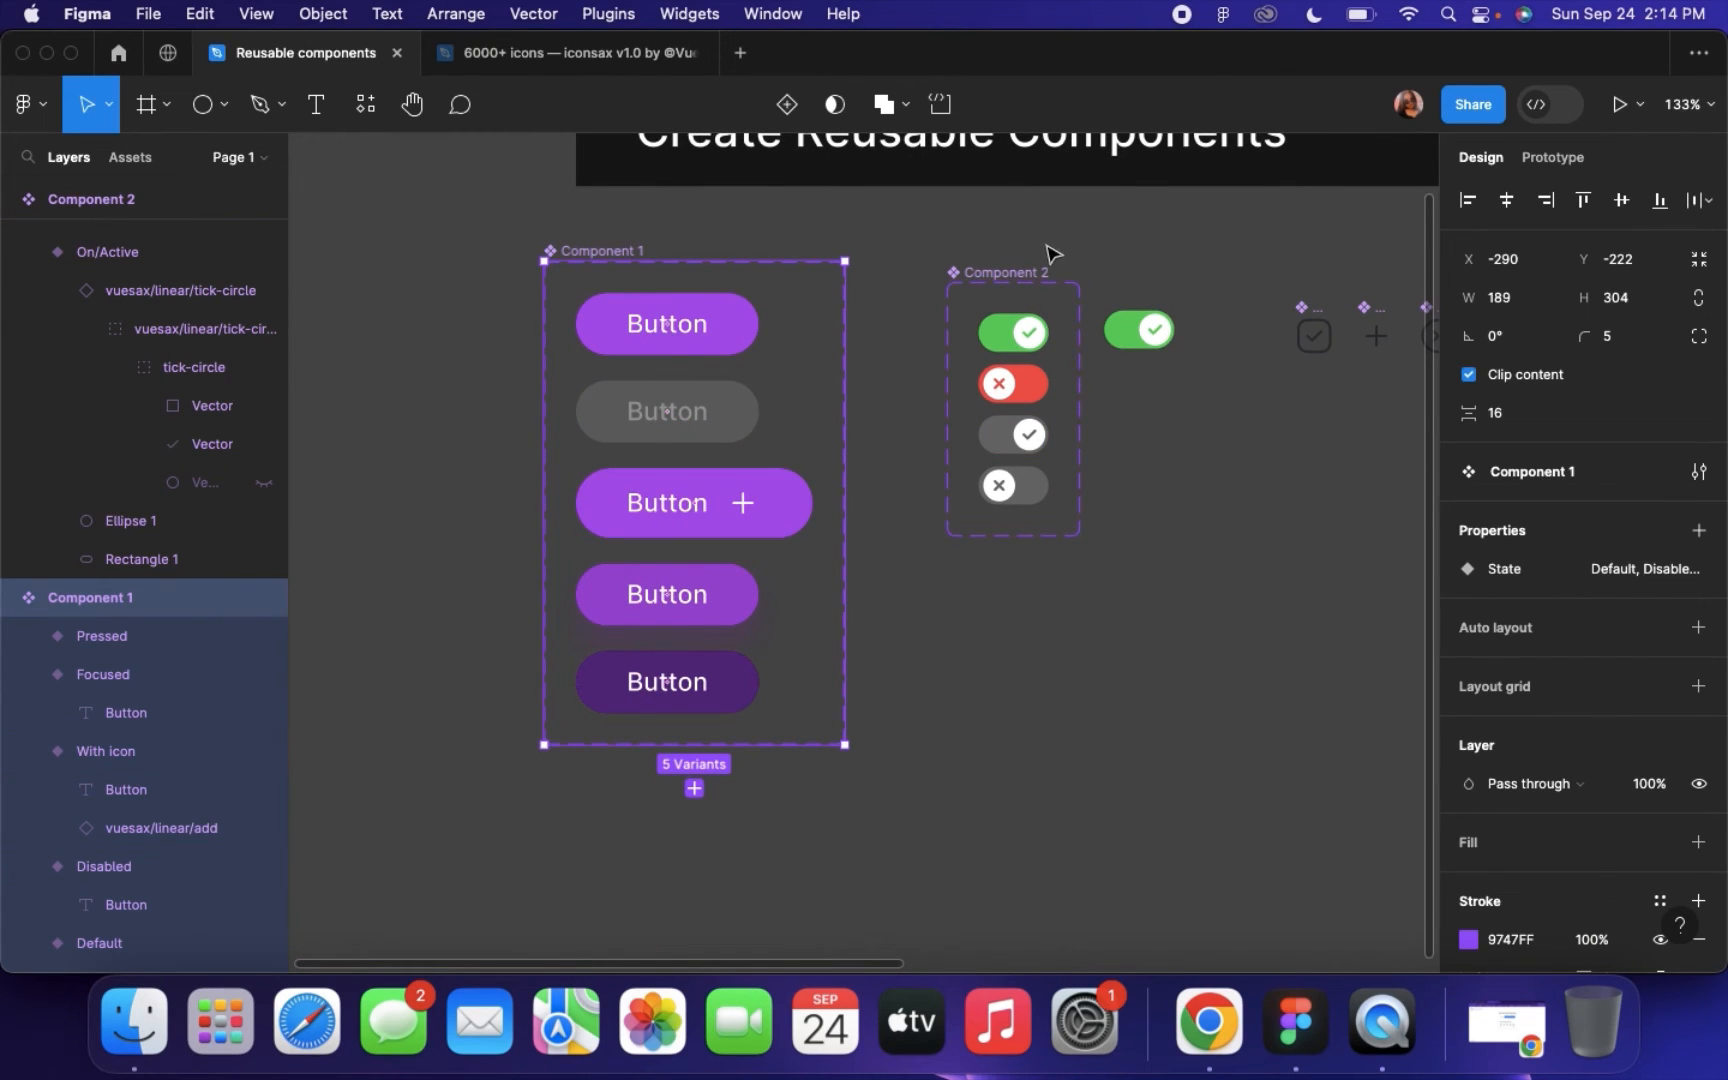
left_click(1024, 274)
left_click_drag(1027, 280, 1025, 258)
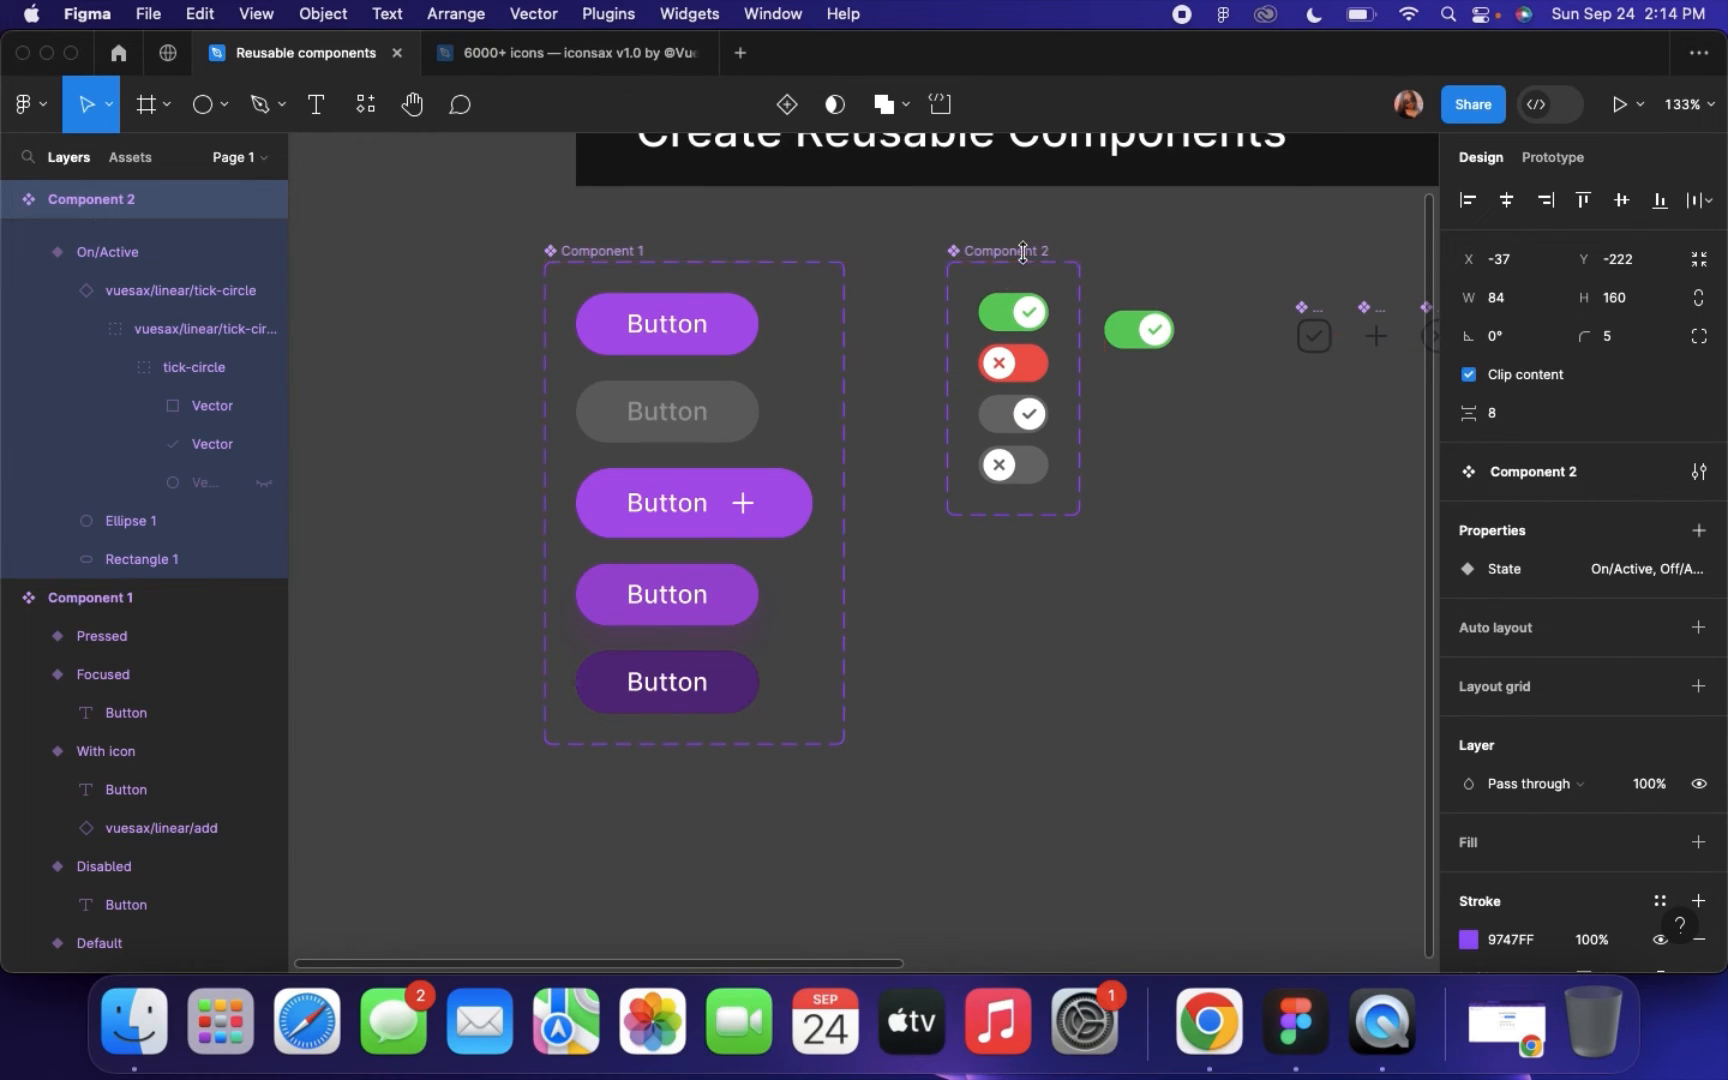
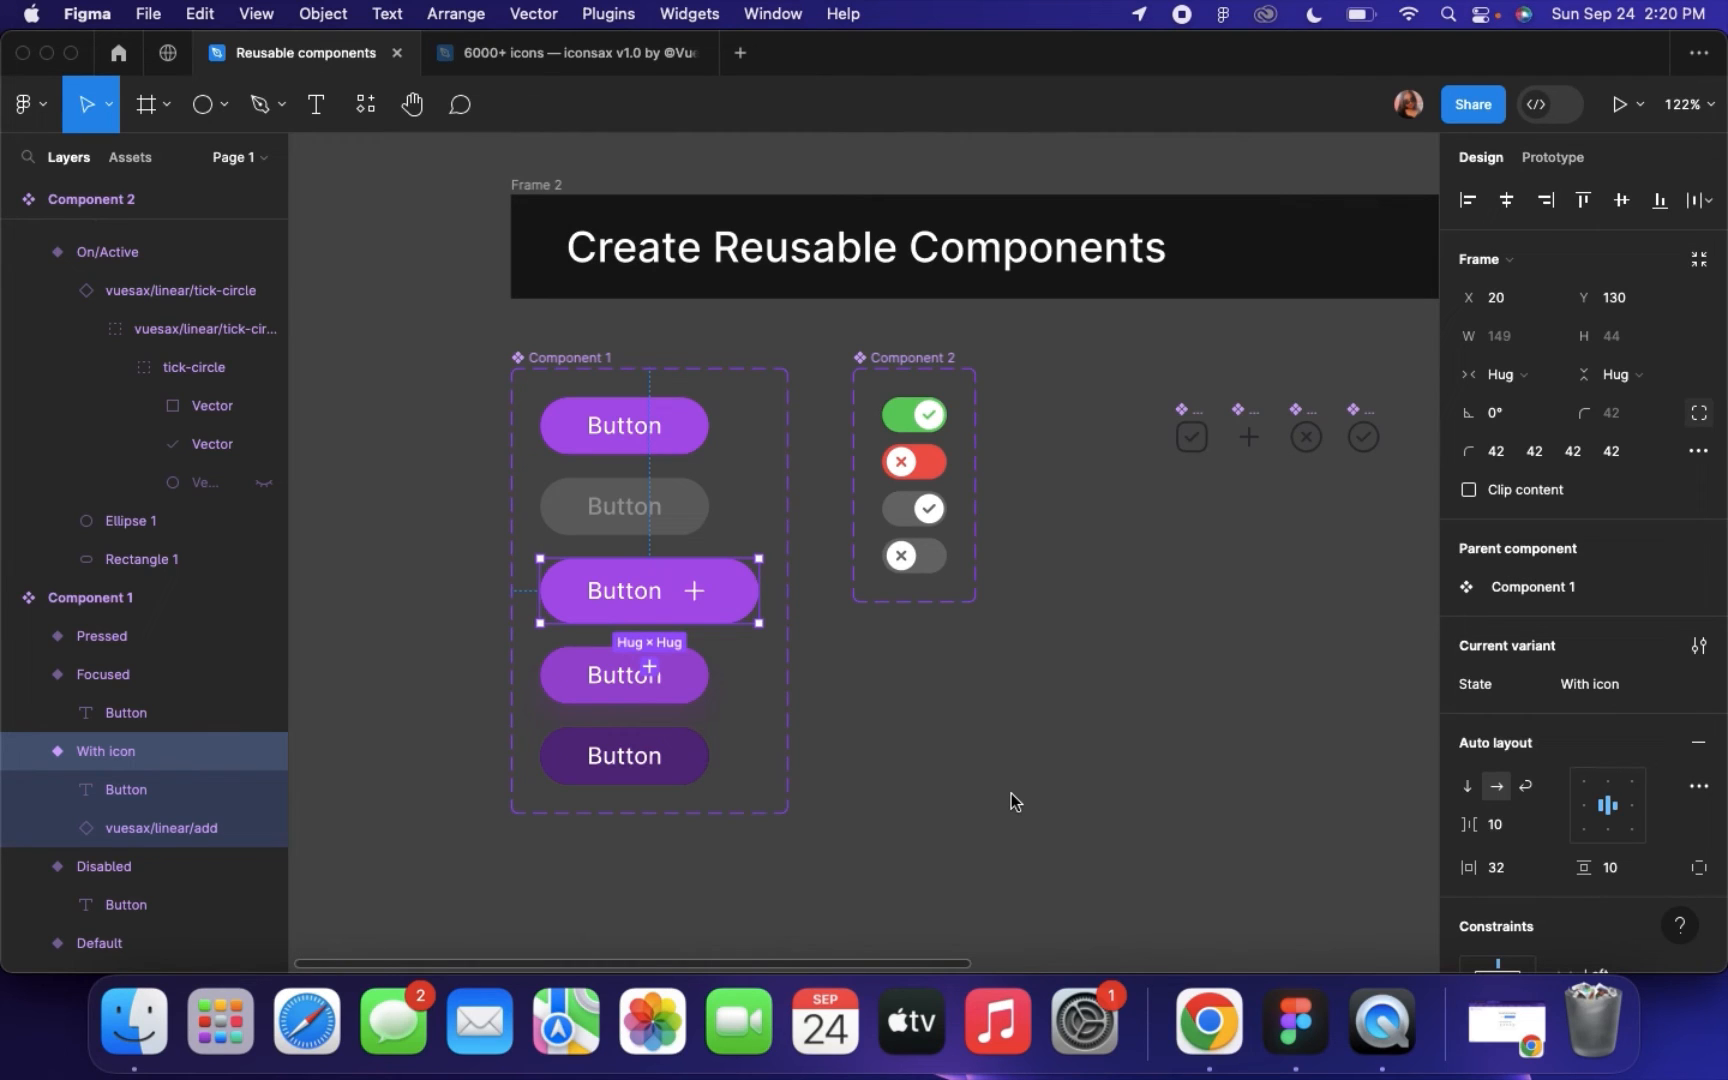
Remove the button component set's Change icon property and create a variant property named Icon with the value True
left_click(588, 357)
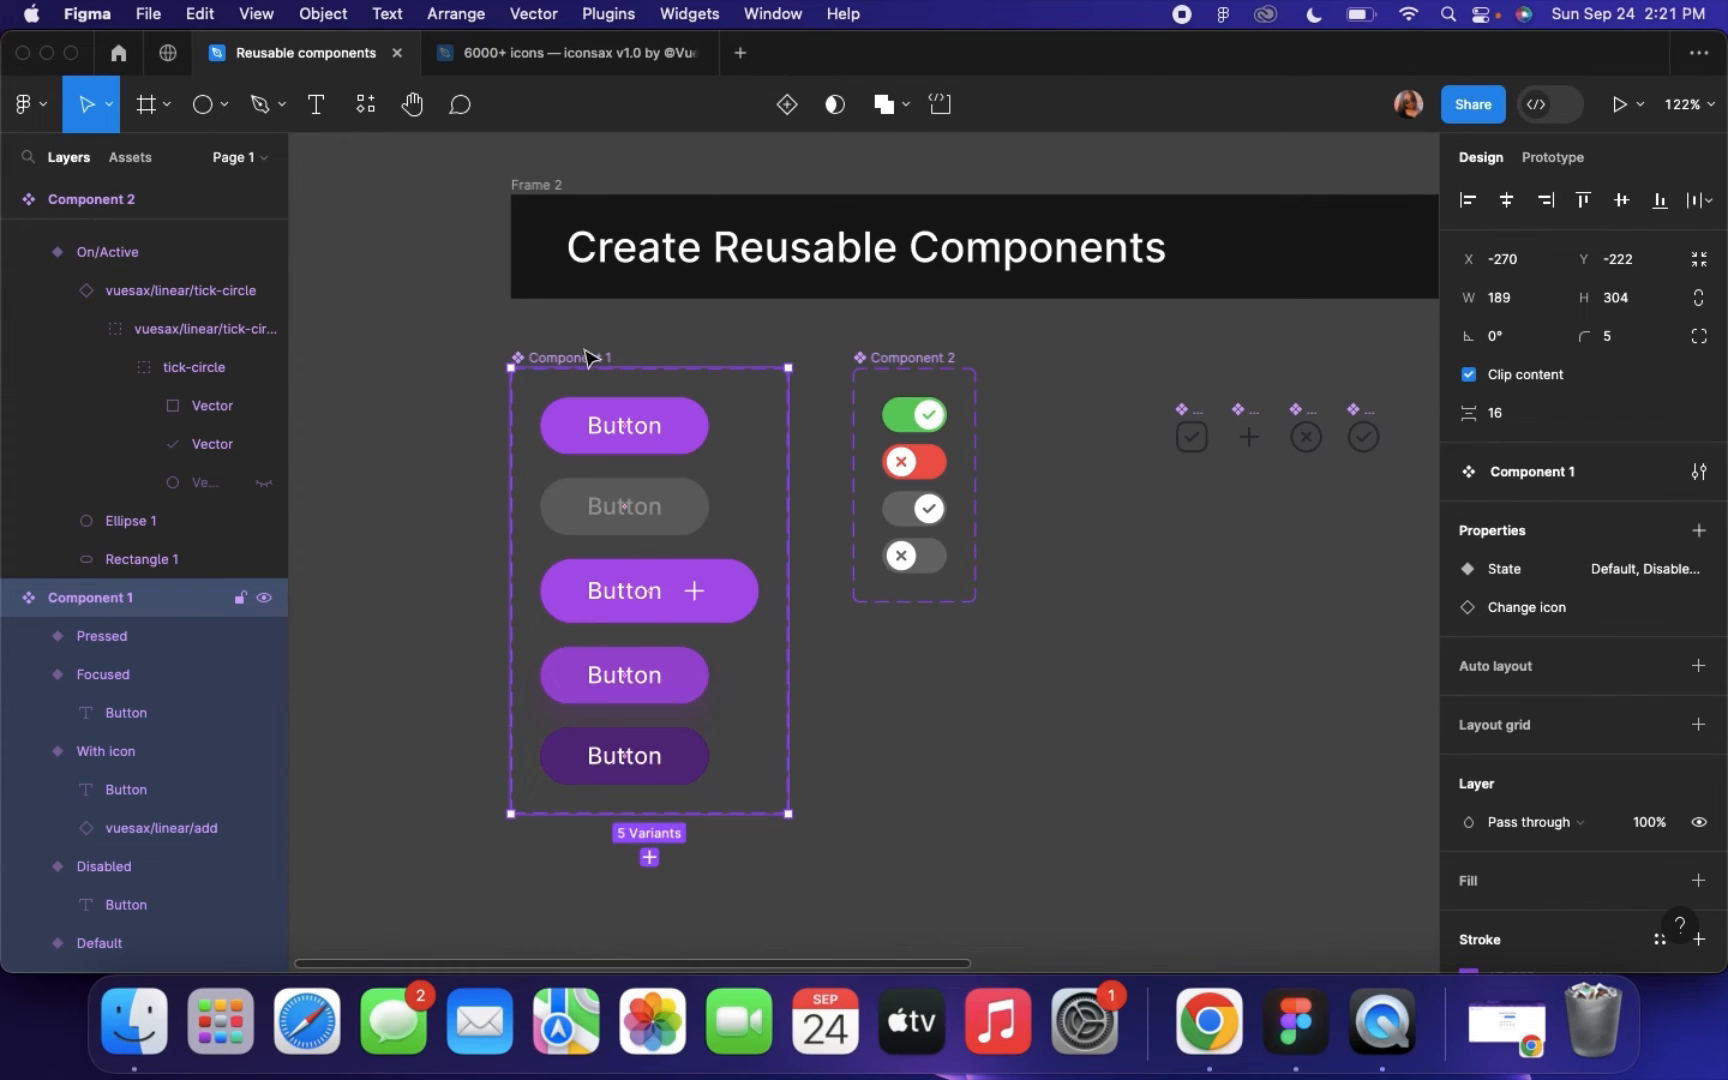
left_click(1697, 612)
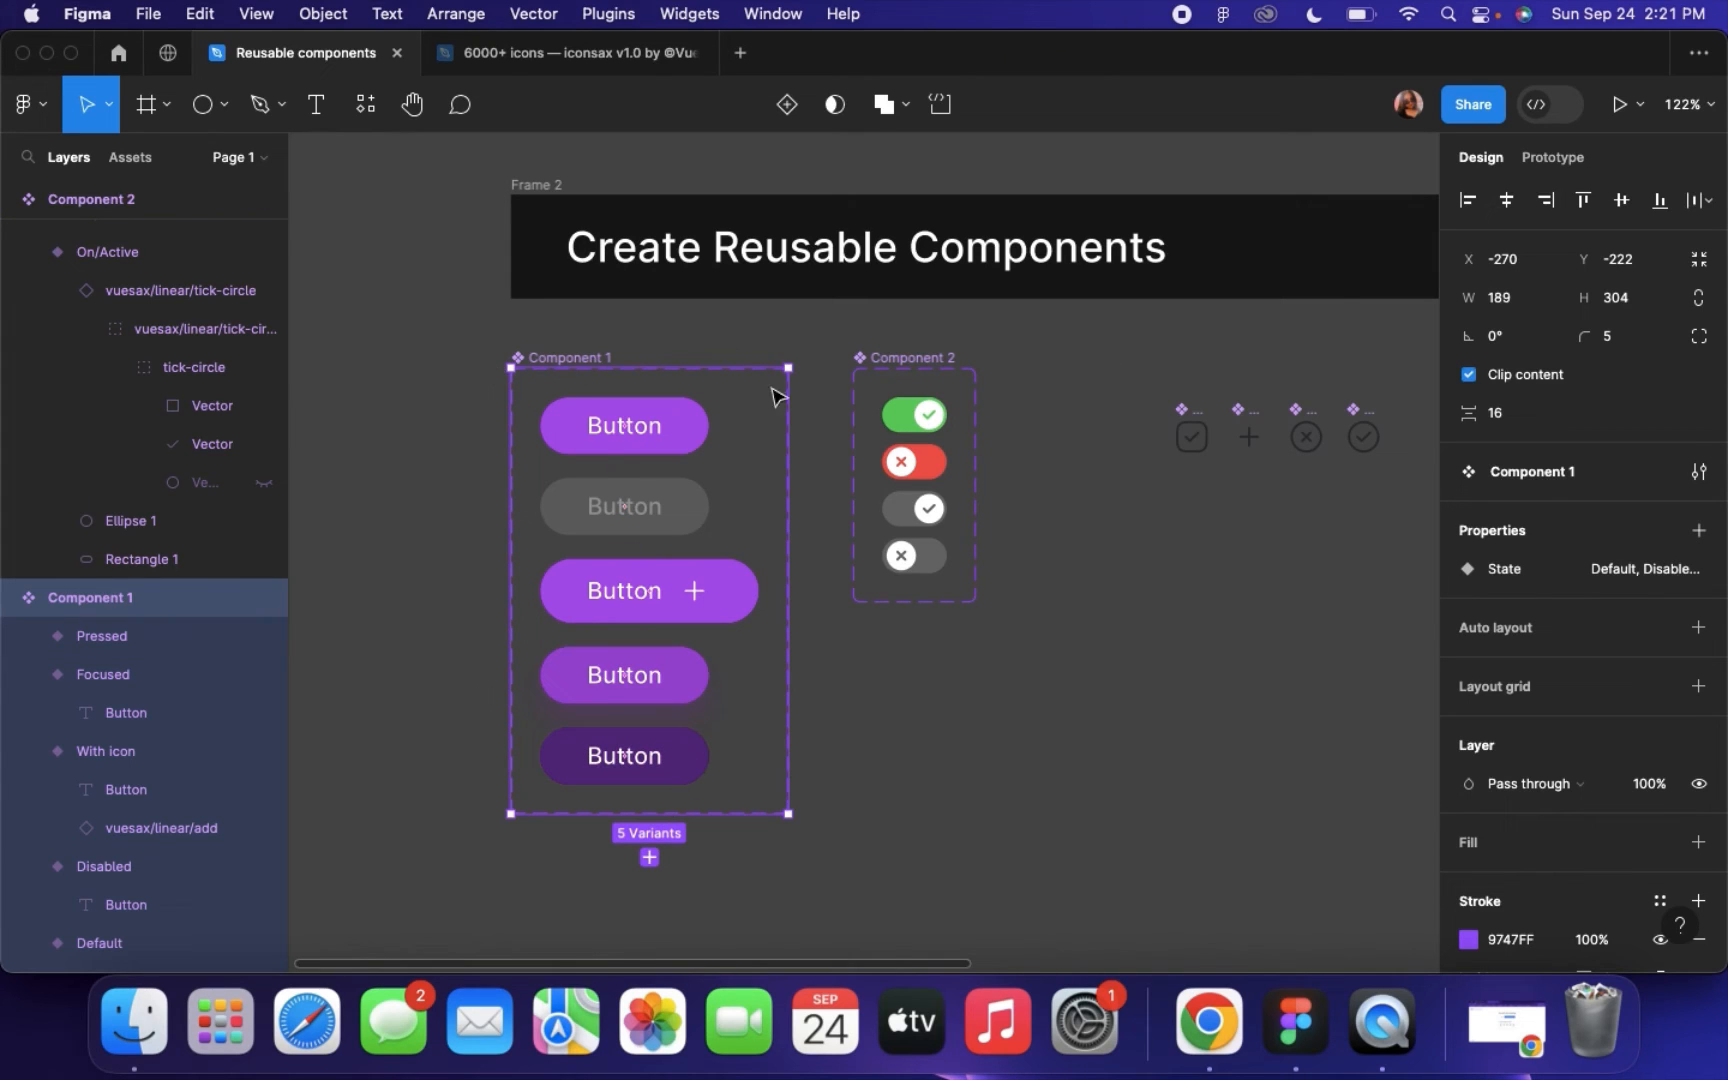
left_click(1698, 531)
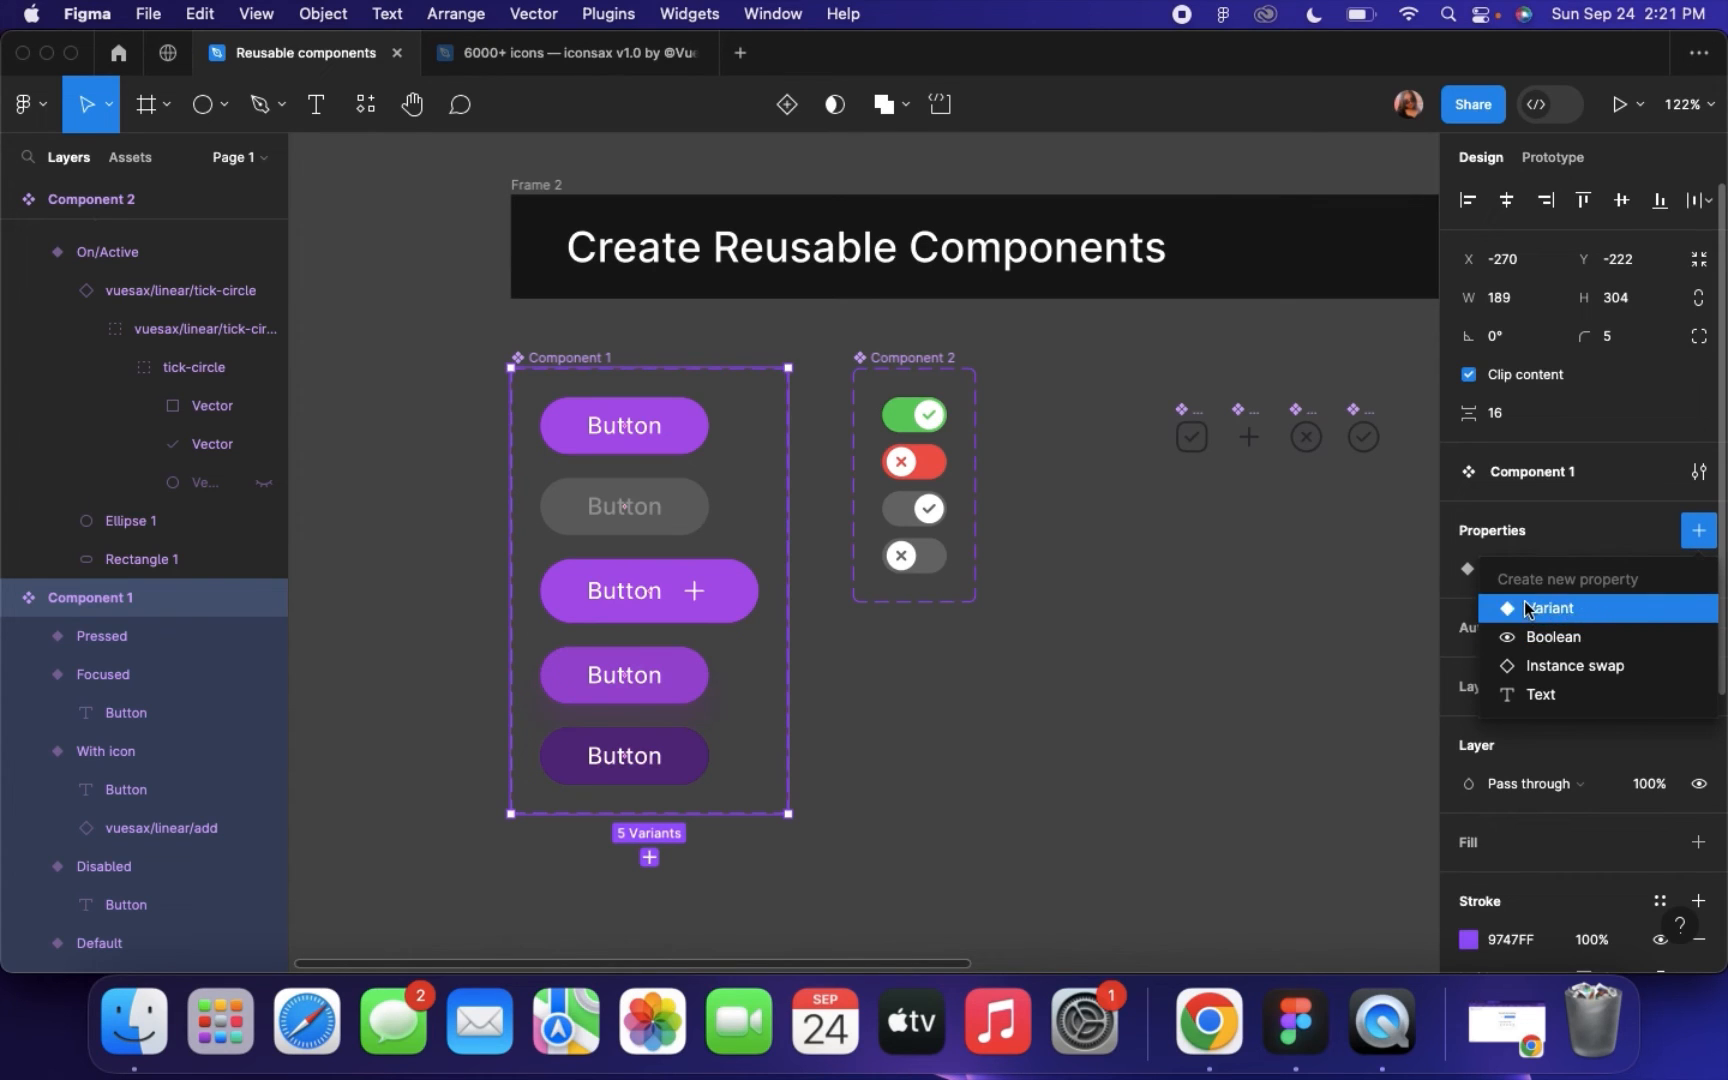
left_click(1633, 617)
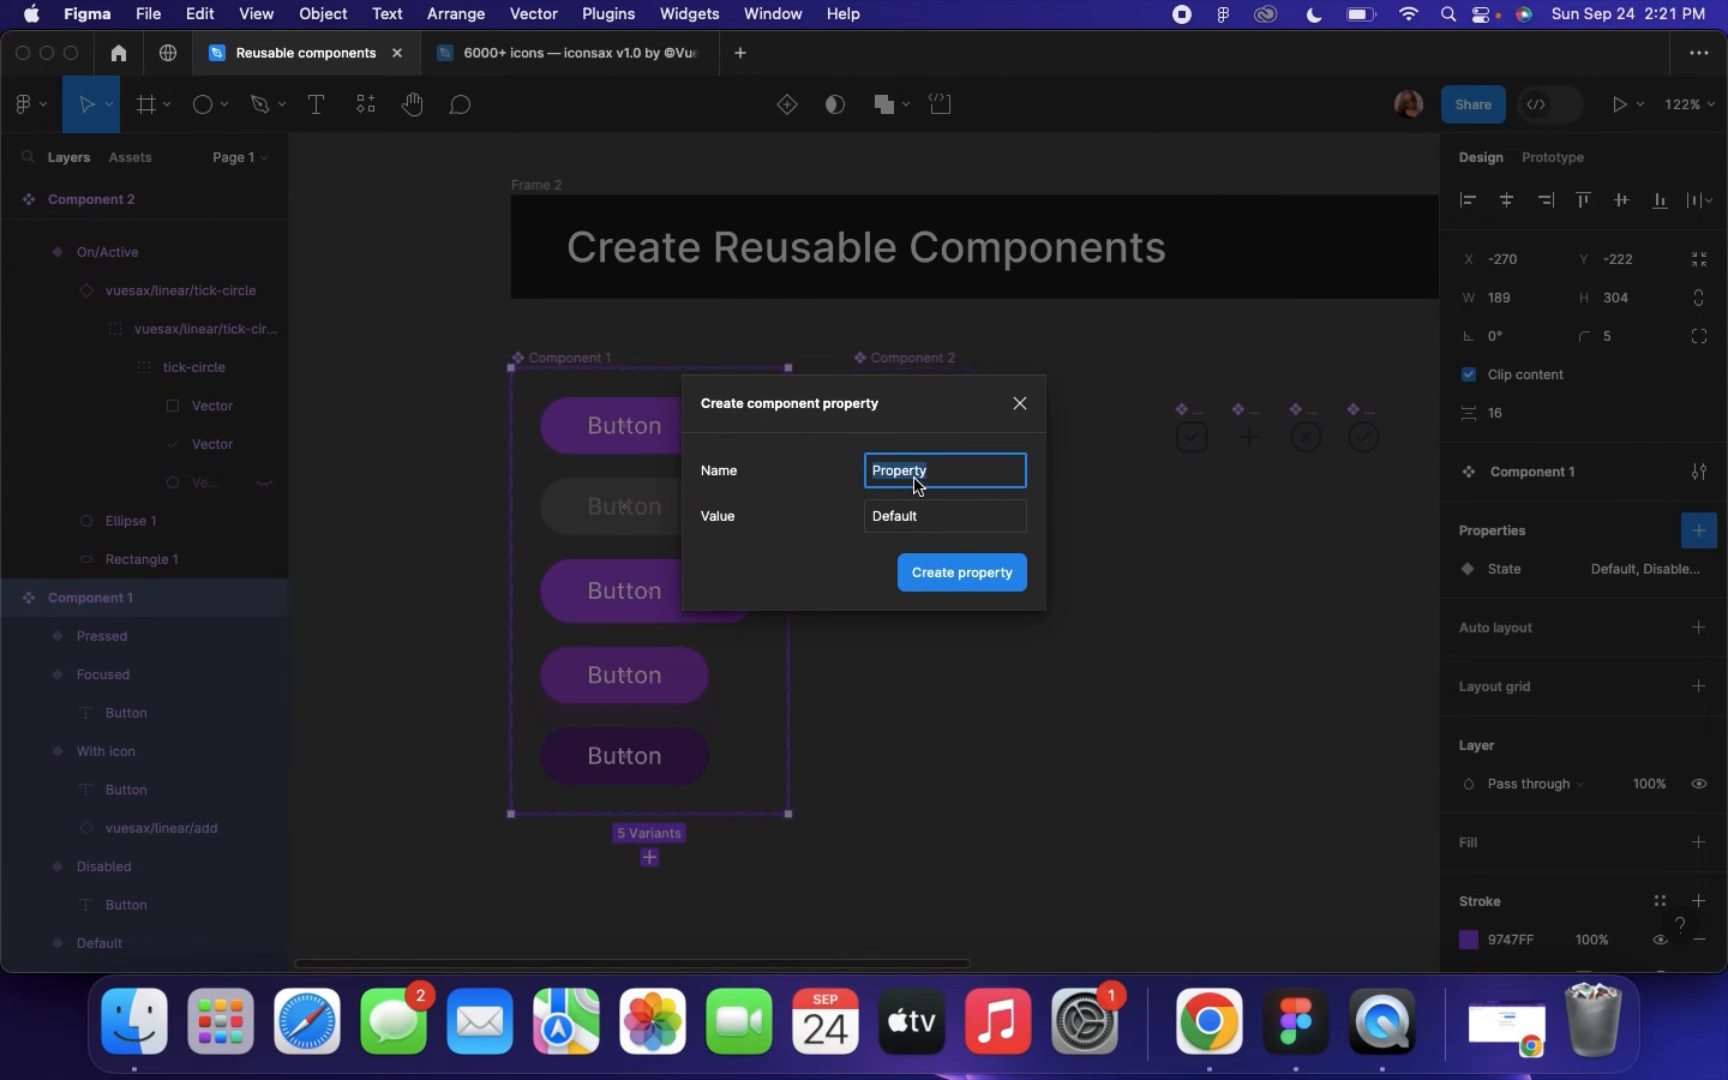
key("BackSpace")
type("Icon")
left_click(925, 523)
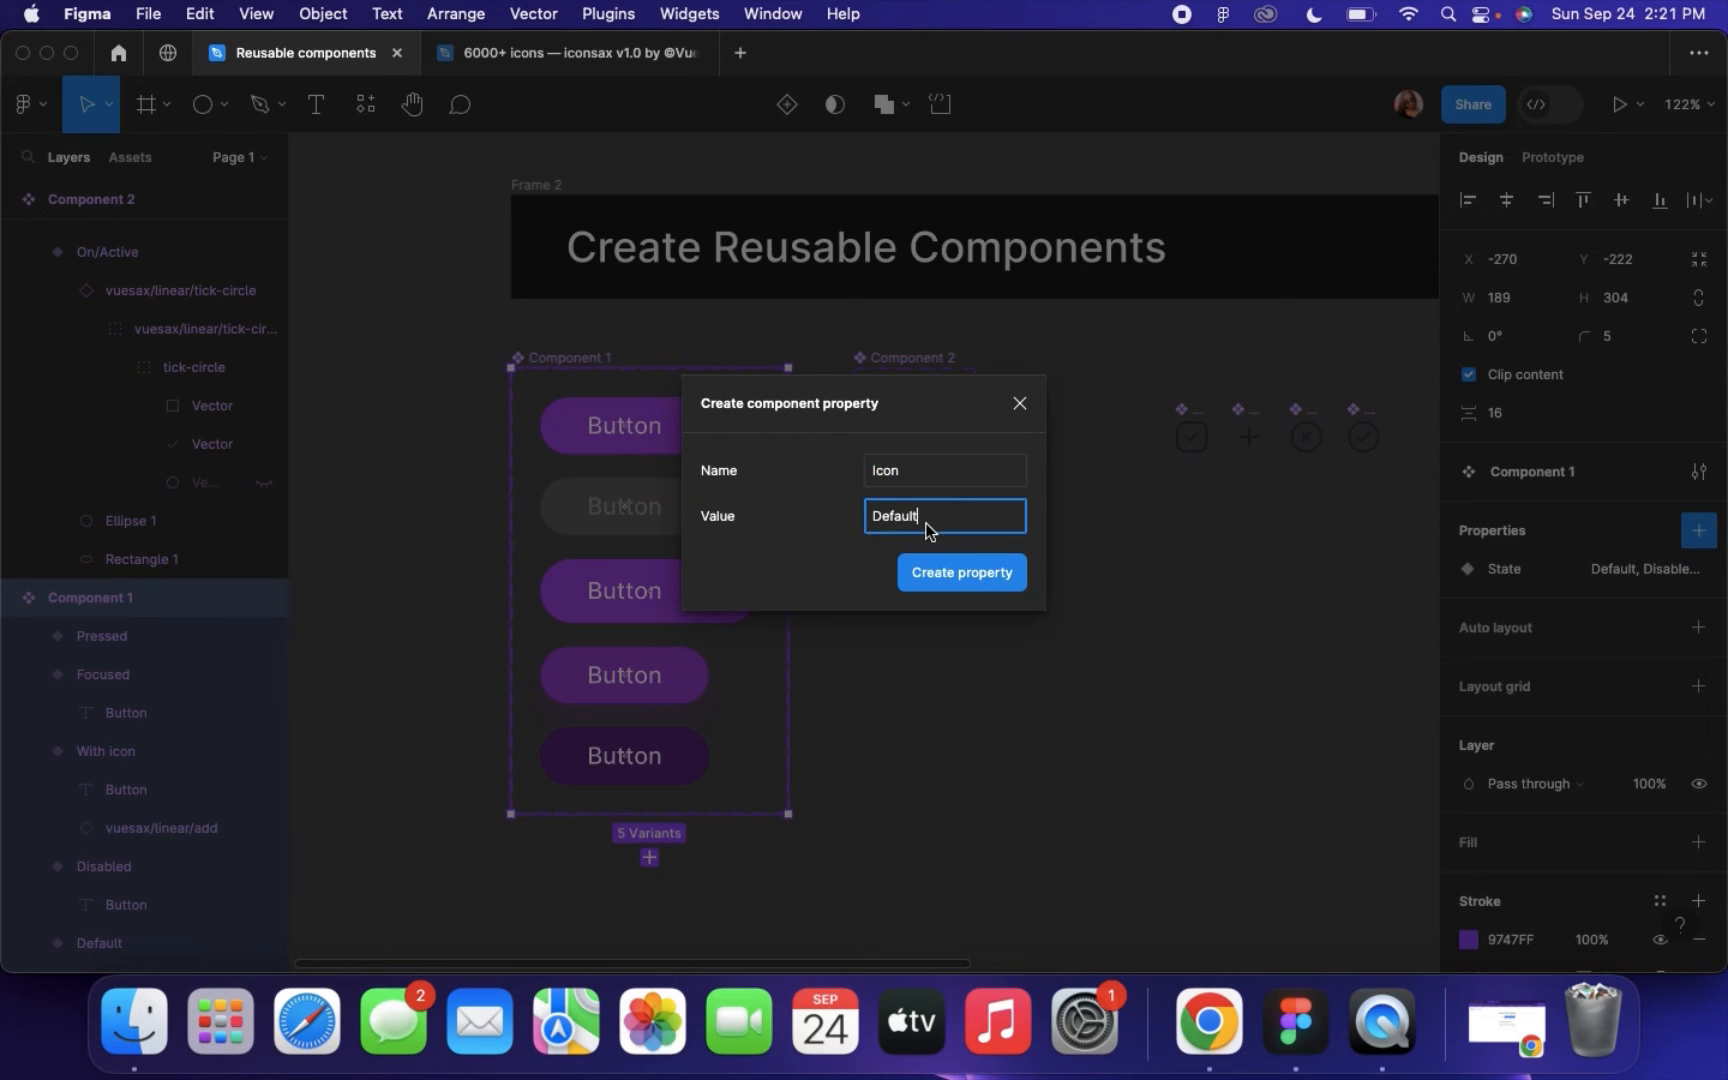
key("BackSpace")
key("BackSpace")
key("BackSpace")
key("BackSpace")
key("BackSpace")
key("BackSpace")
key("BackSpace")
type("True")
left_click(950, 584)
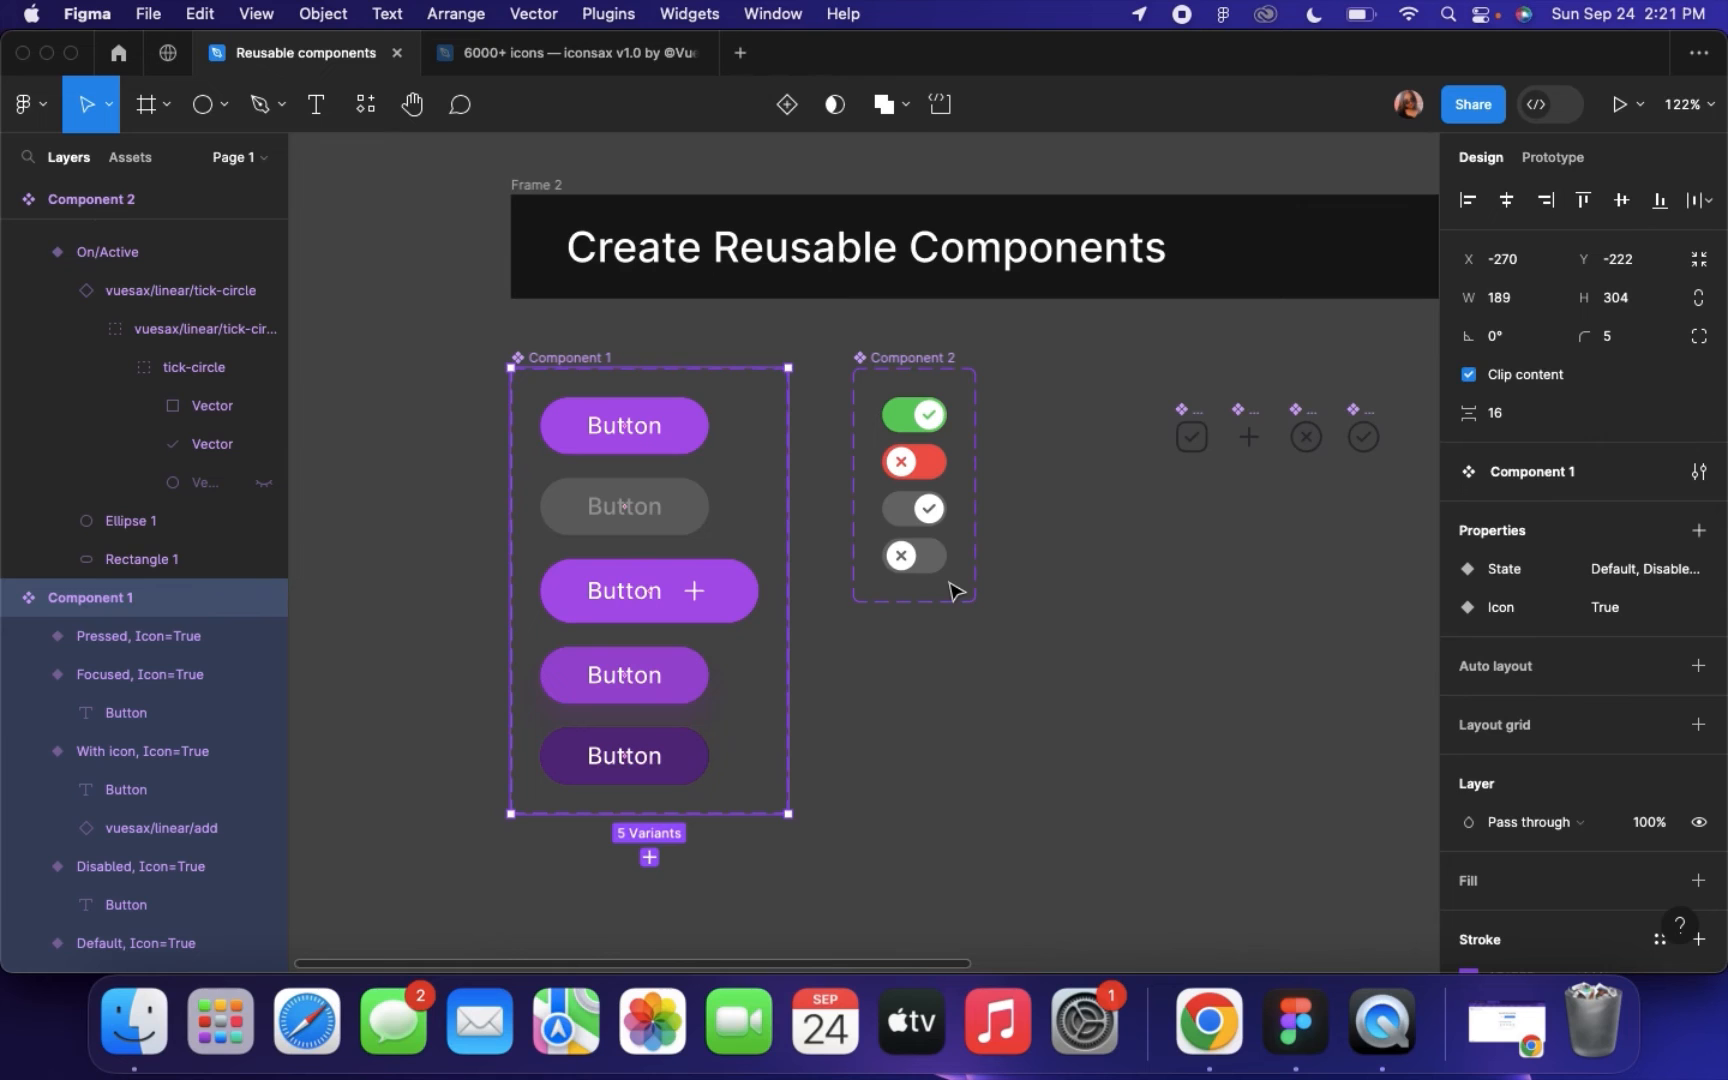
Add the value False to the Icon property on the Default button variant and apply False to the Disabled variant as well
left_click(643, 416)
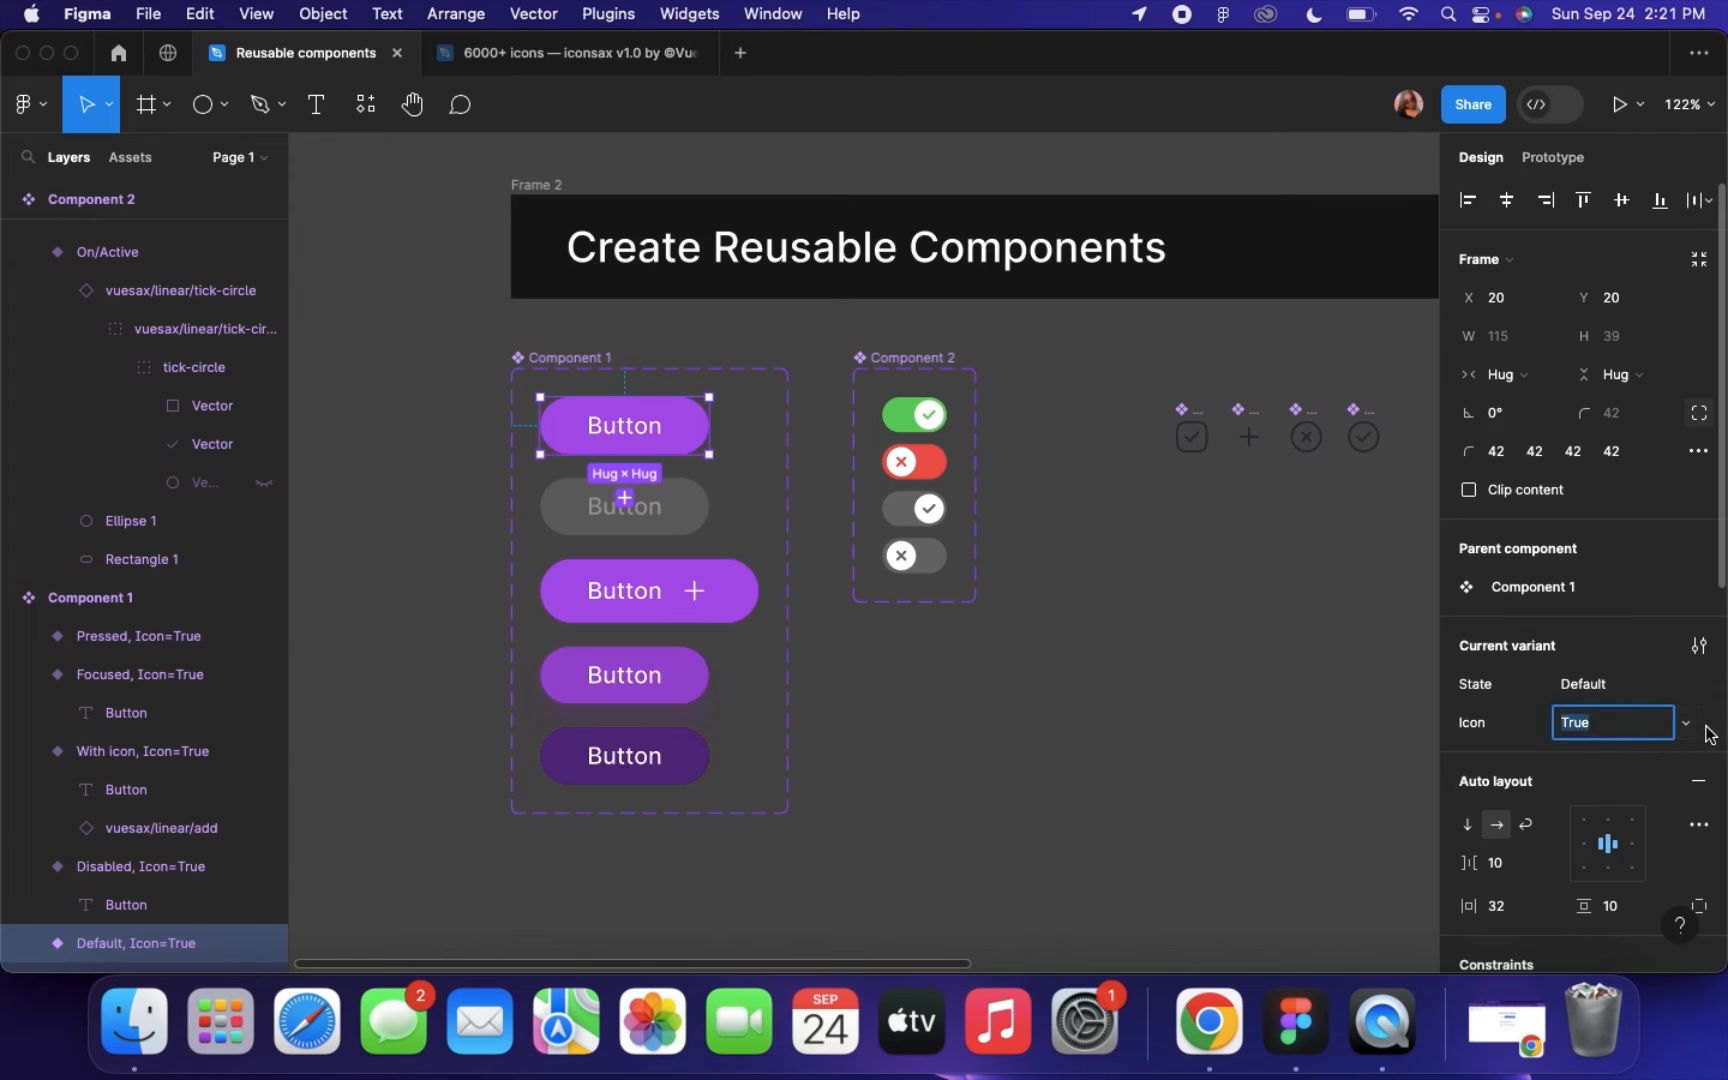
left_click(1698, 731)
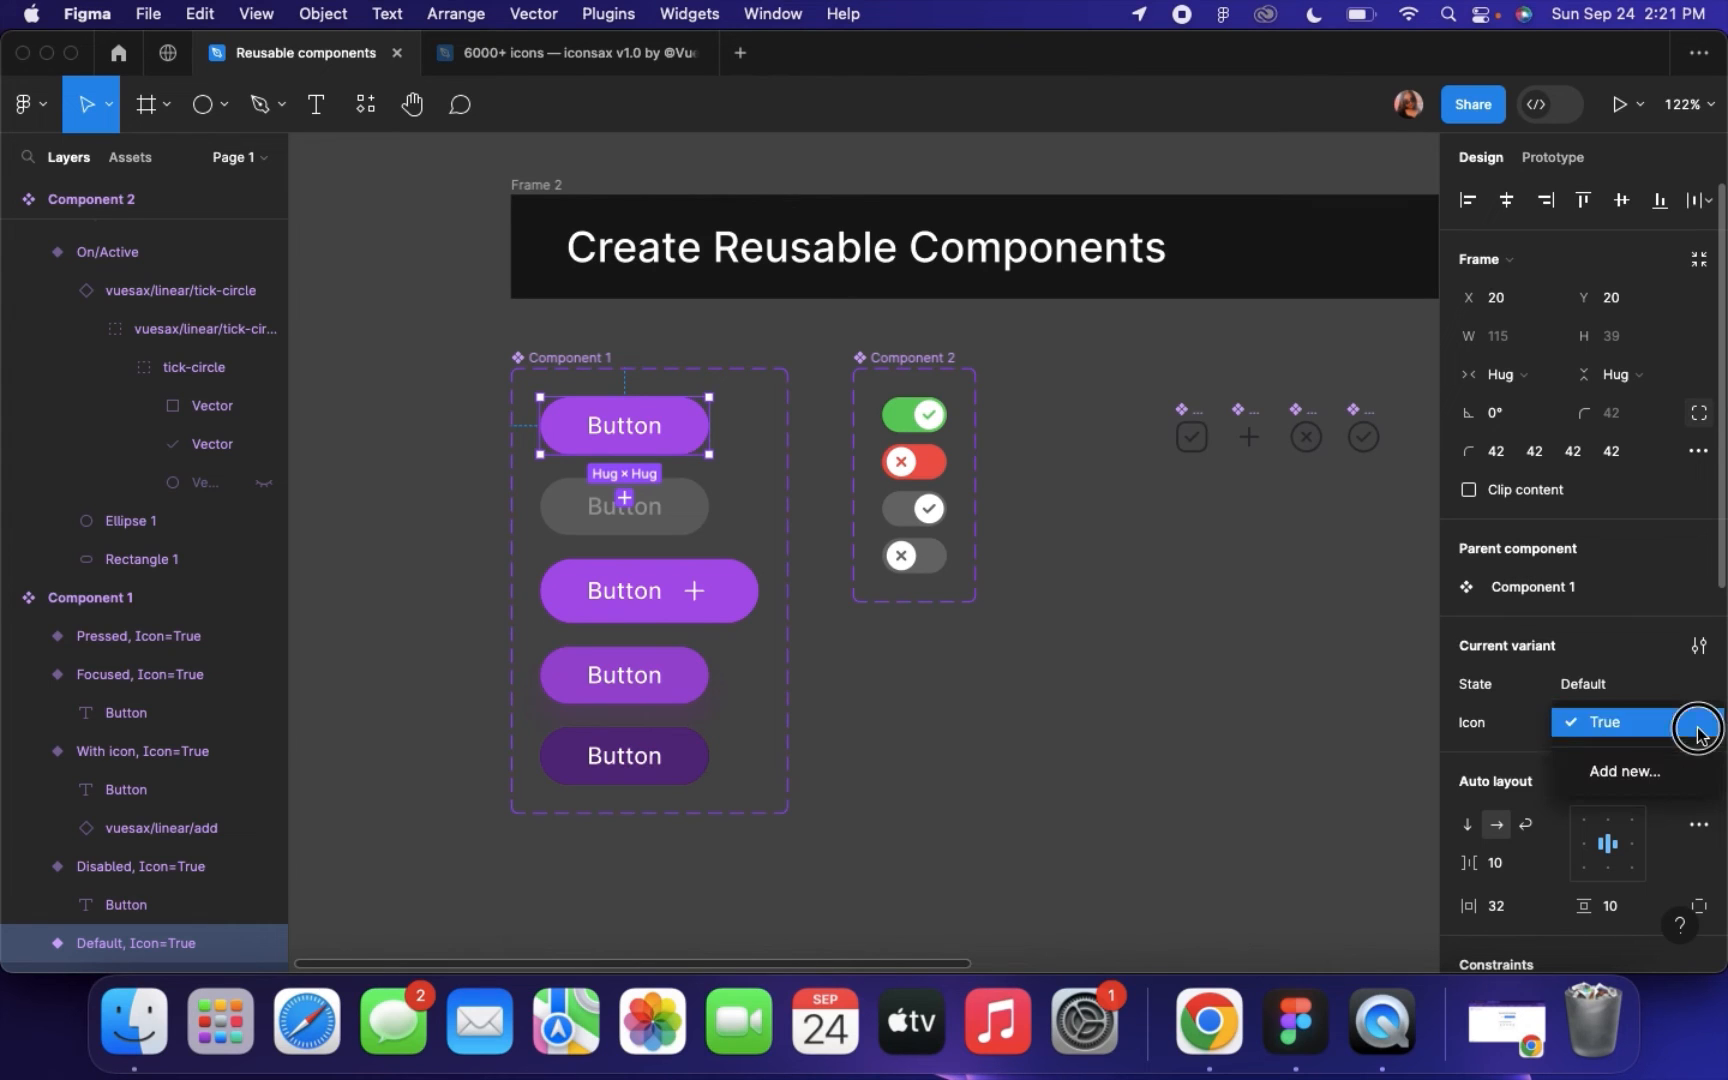
left_click(1598, 773)
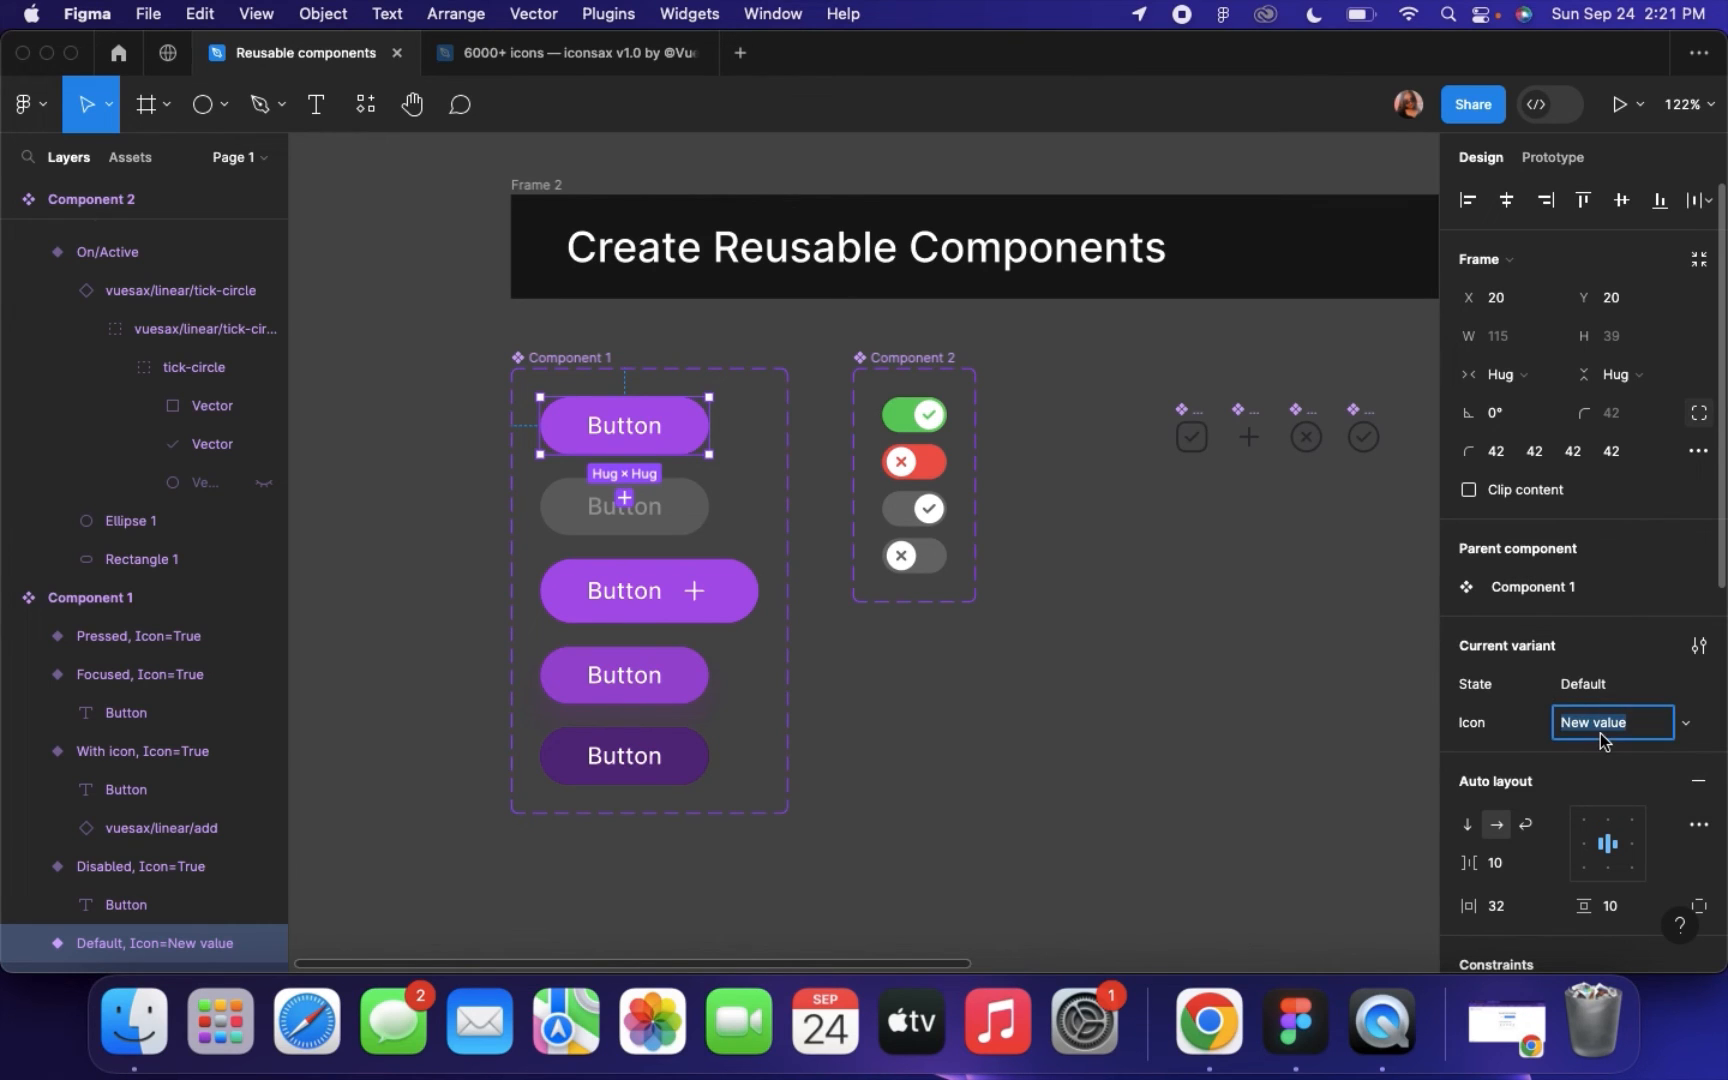
type("False")
key("Return")
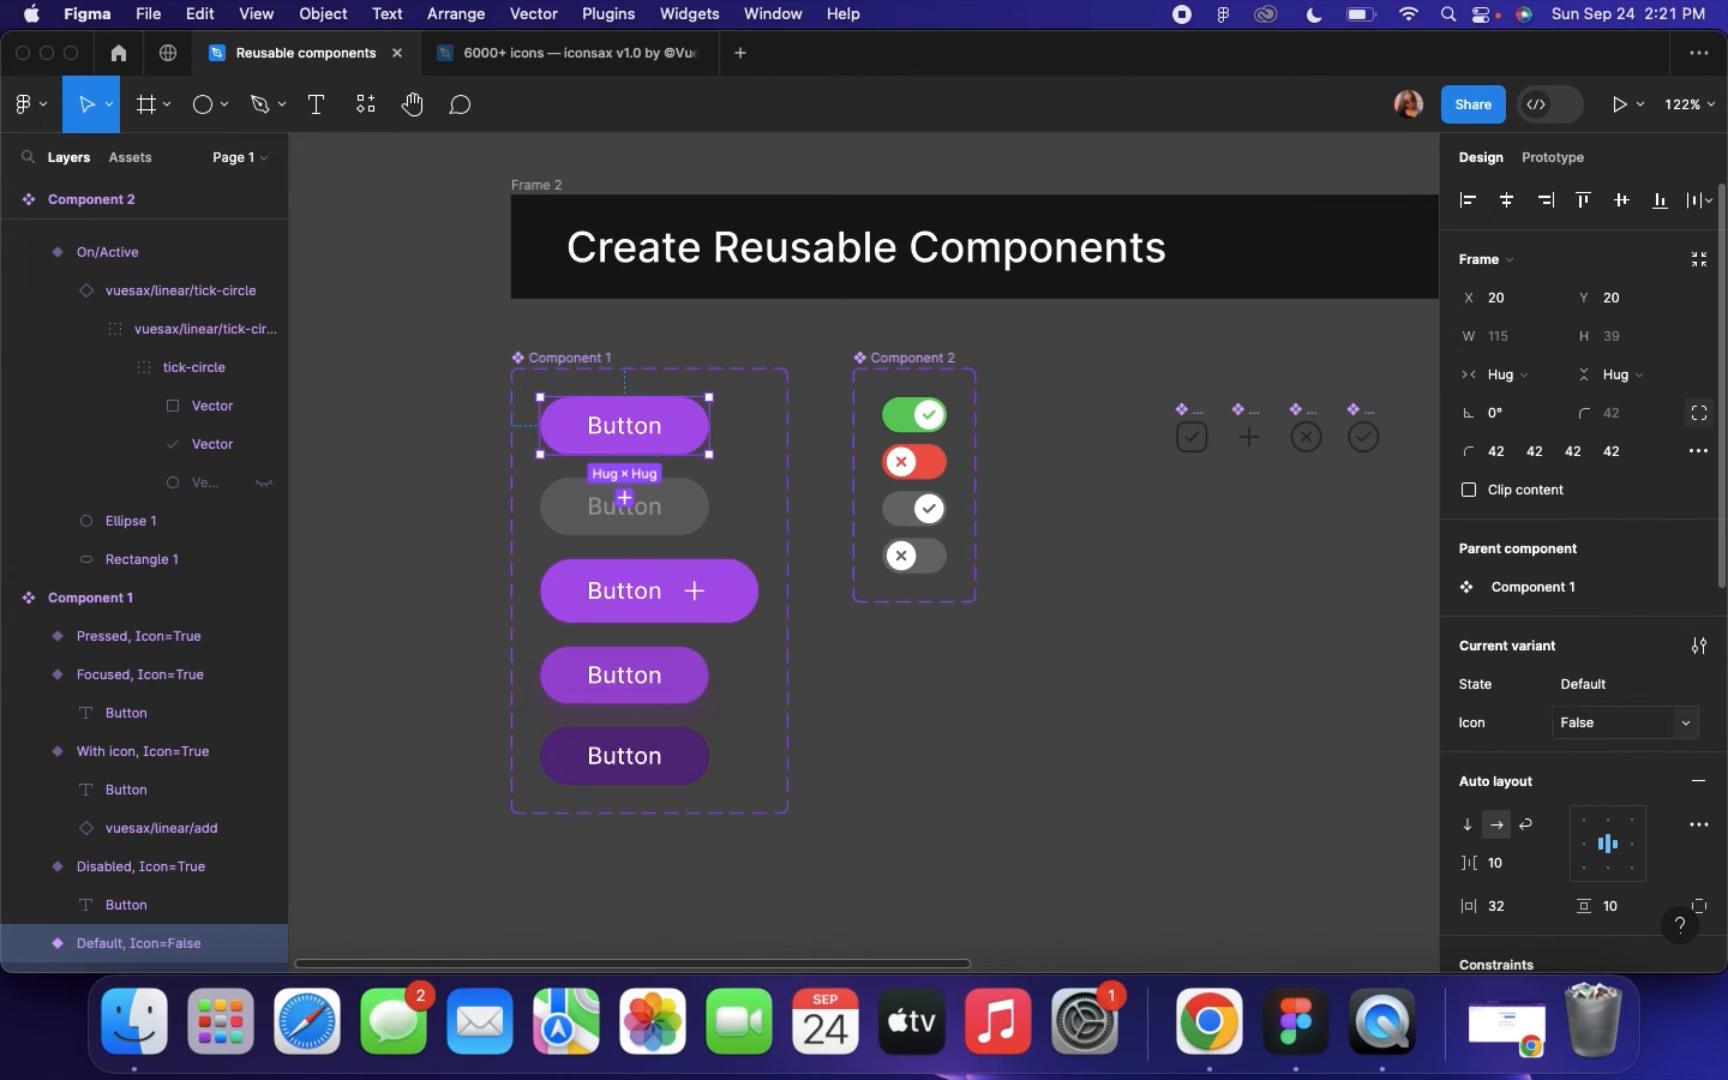
left_click(655, 520)
left_click(1670, 723)
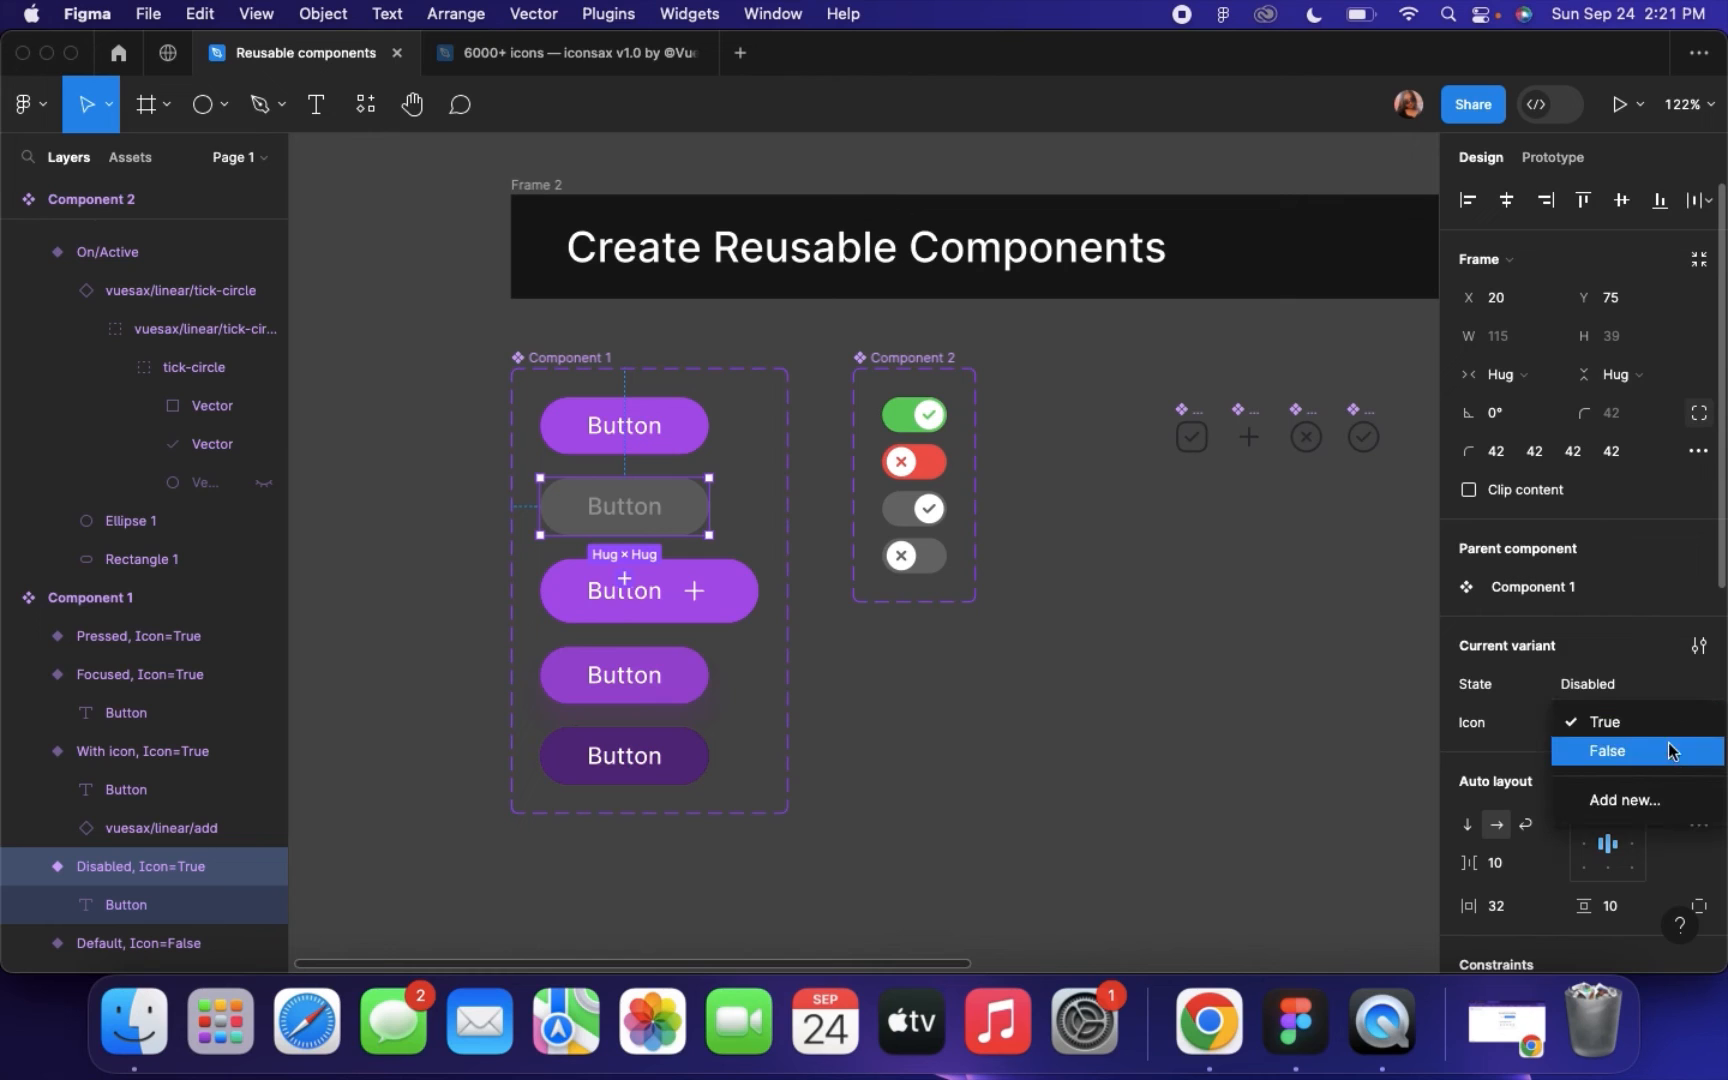
left_click(1668, 750)
Choose True as the Icon value of the With icon button variant
left_click(640, 596)
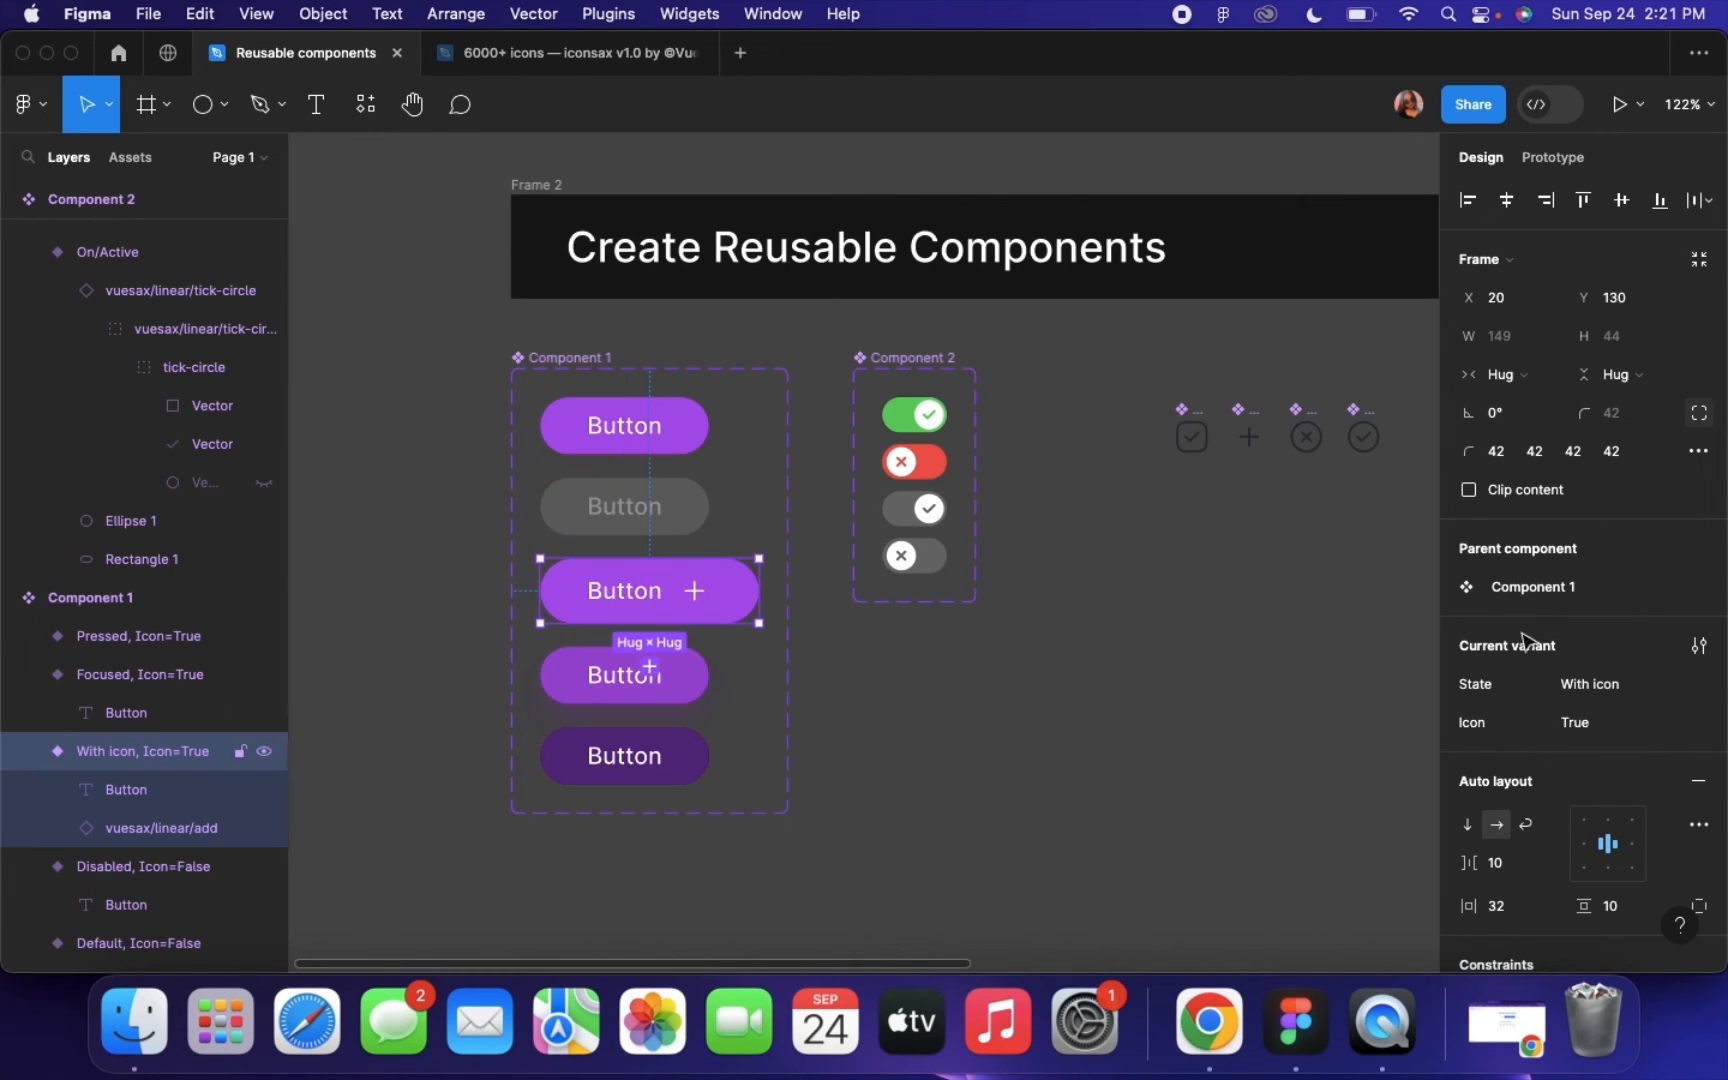
left_click(1688, 730)
left_click(1651, 721)
left_click(651, 688)
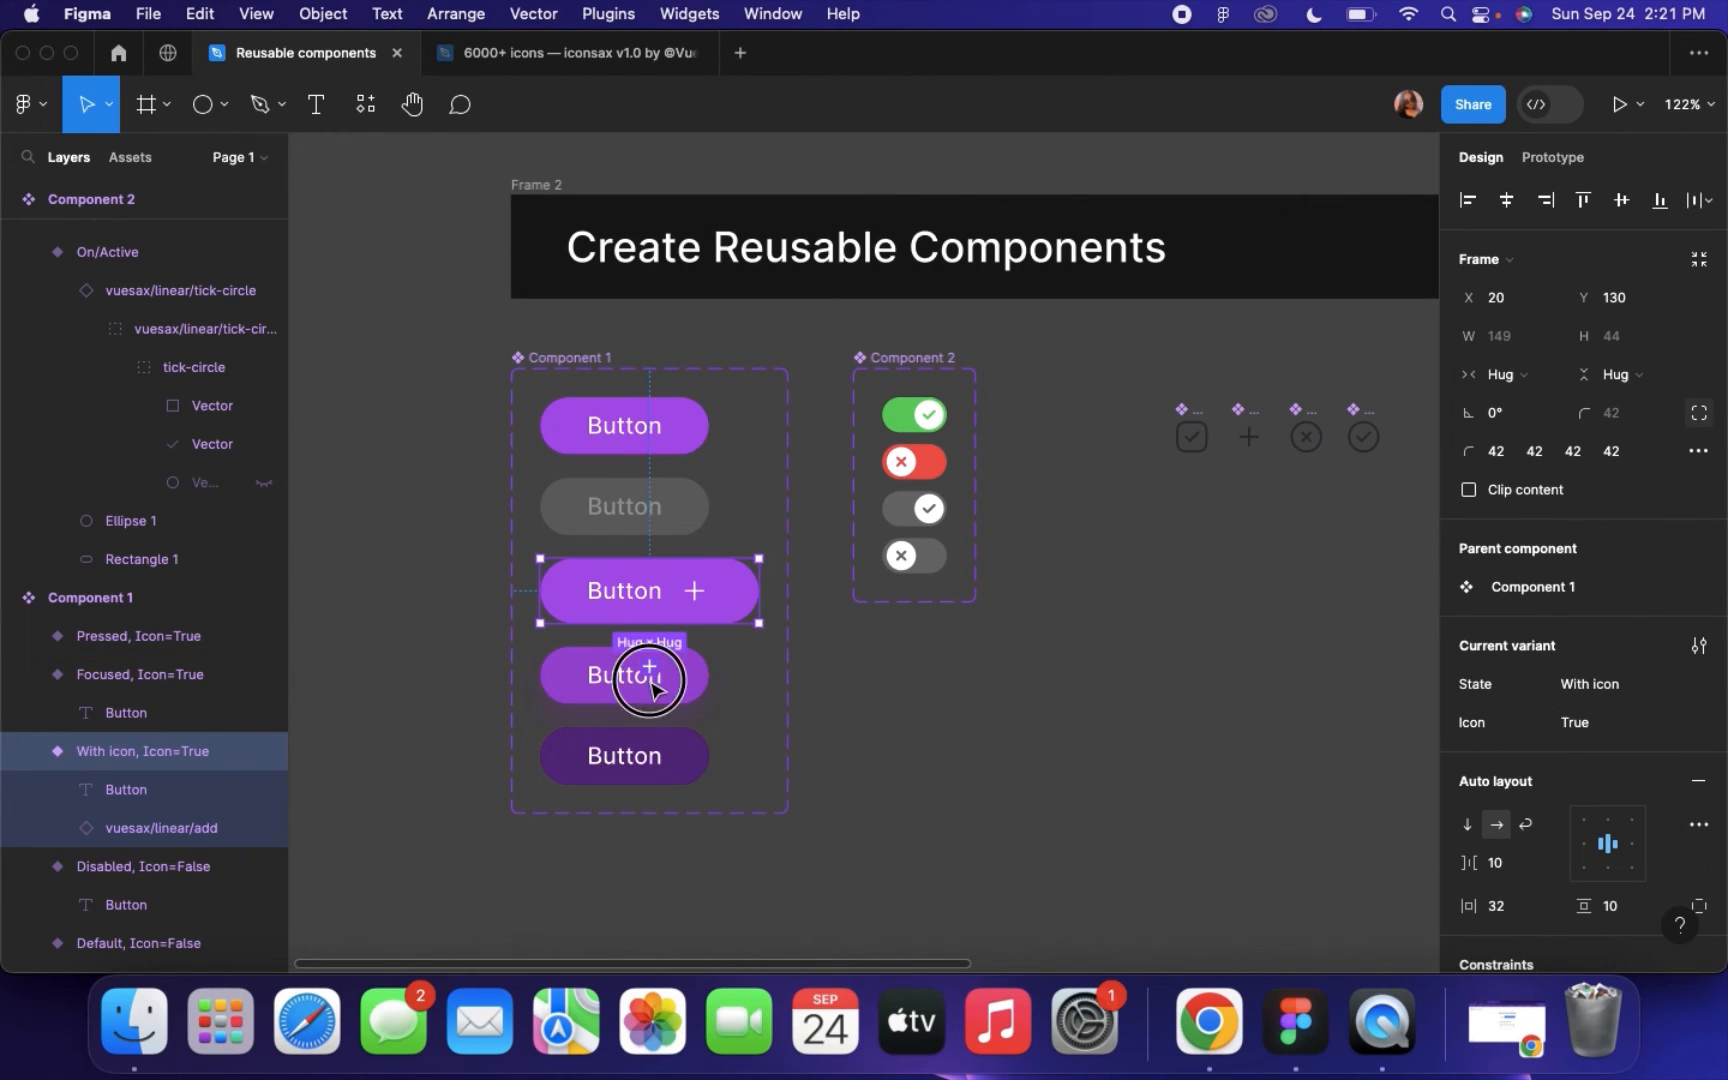
key("super+d")
key("super+z")
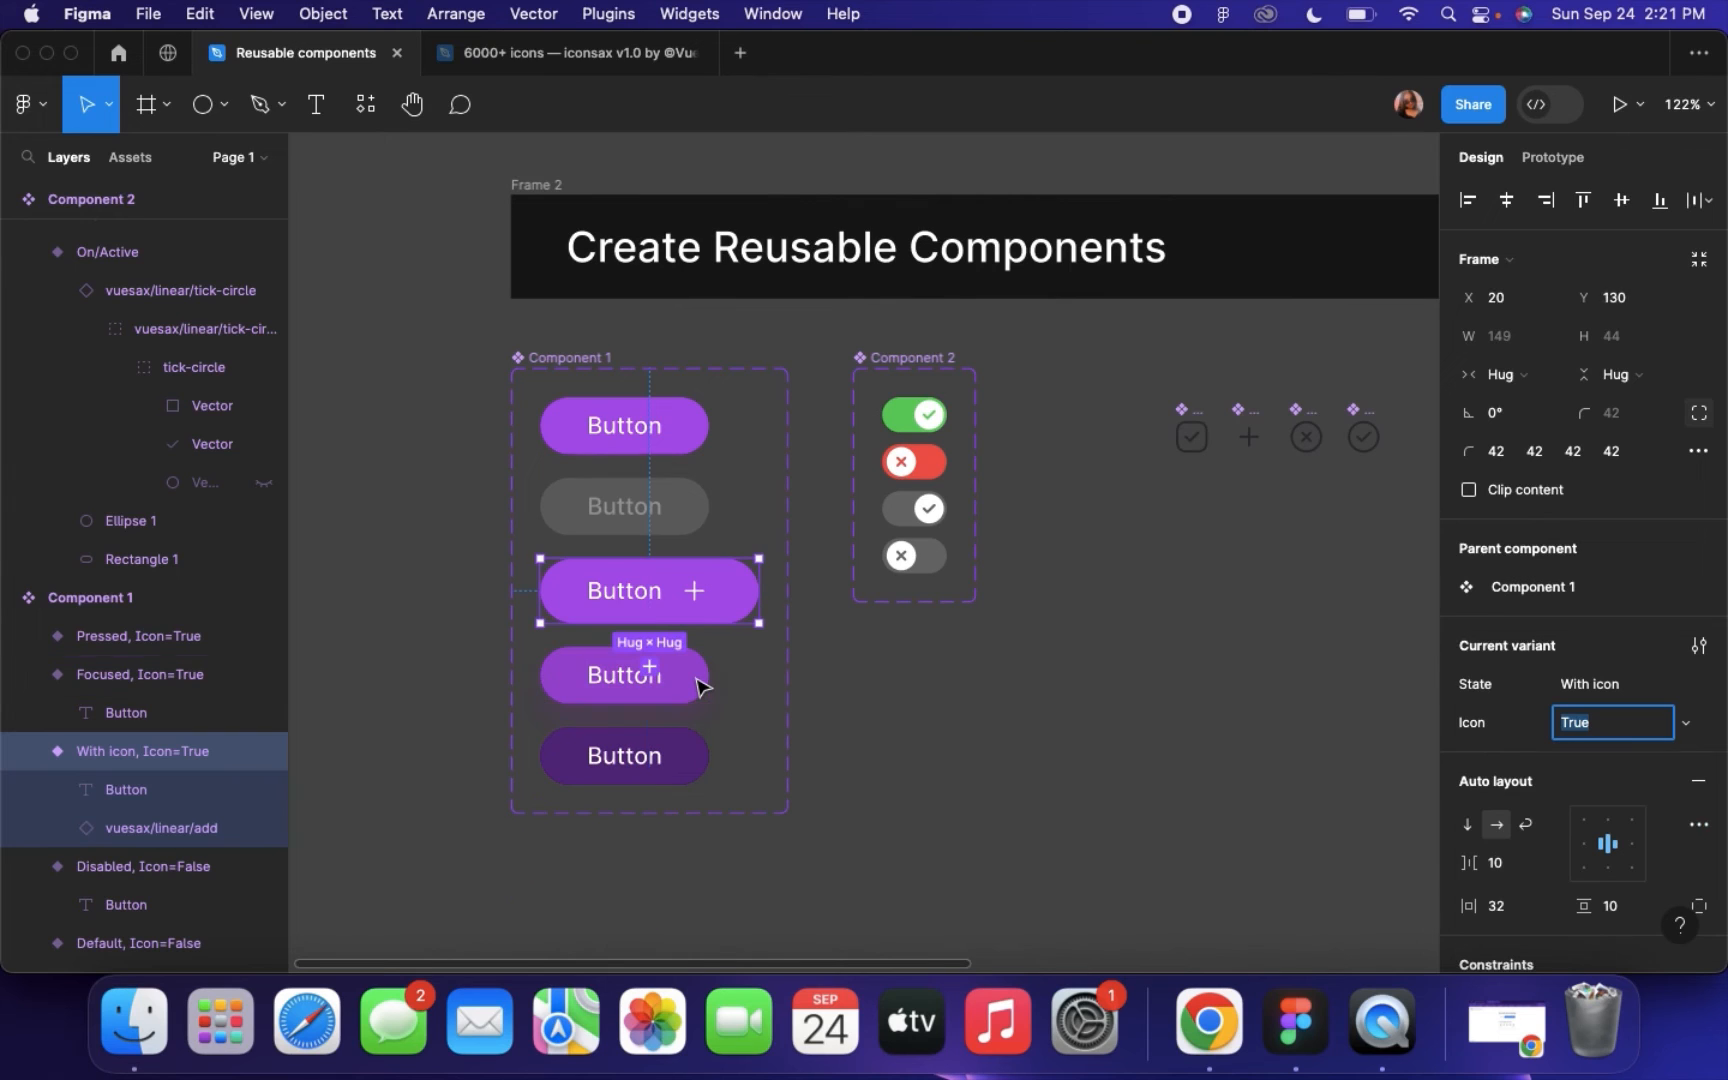
Set the Icon value of the Focused and Pressed button variants to False
left_click(697, 686)
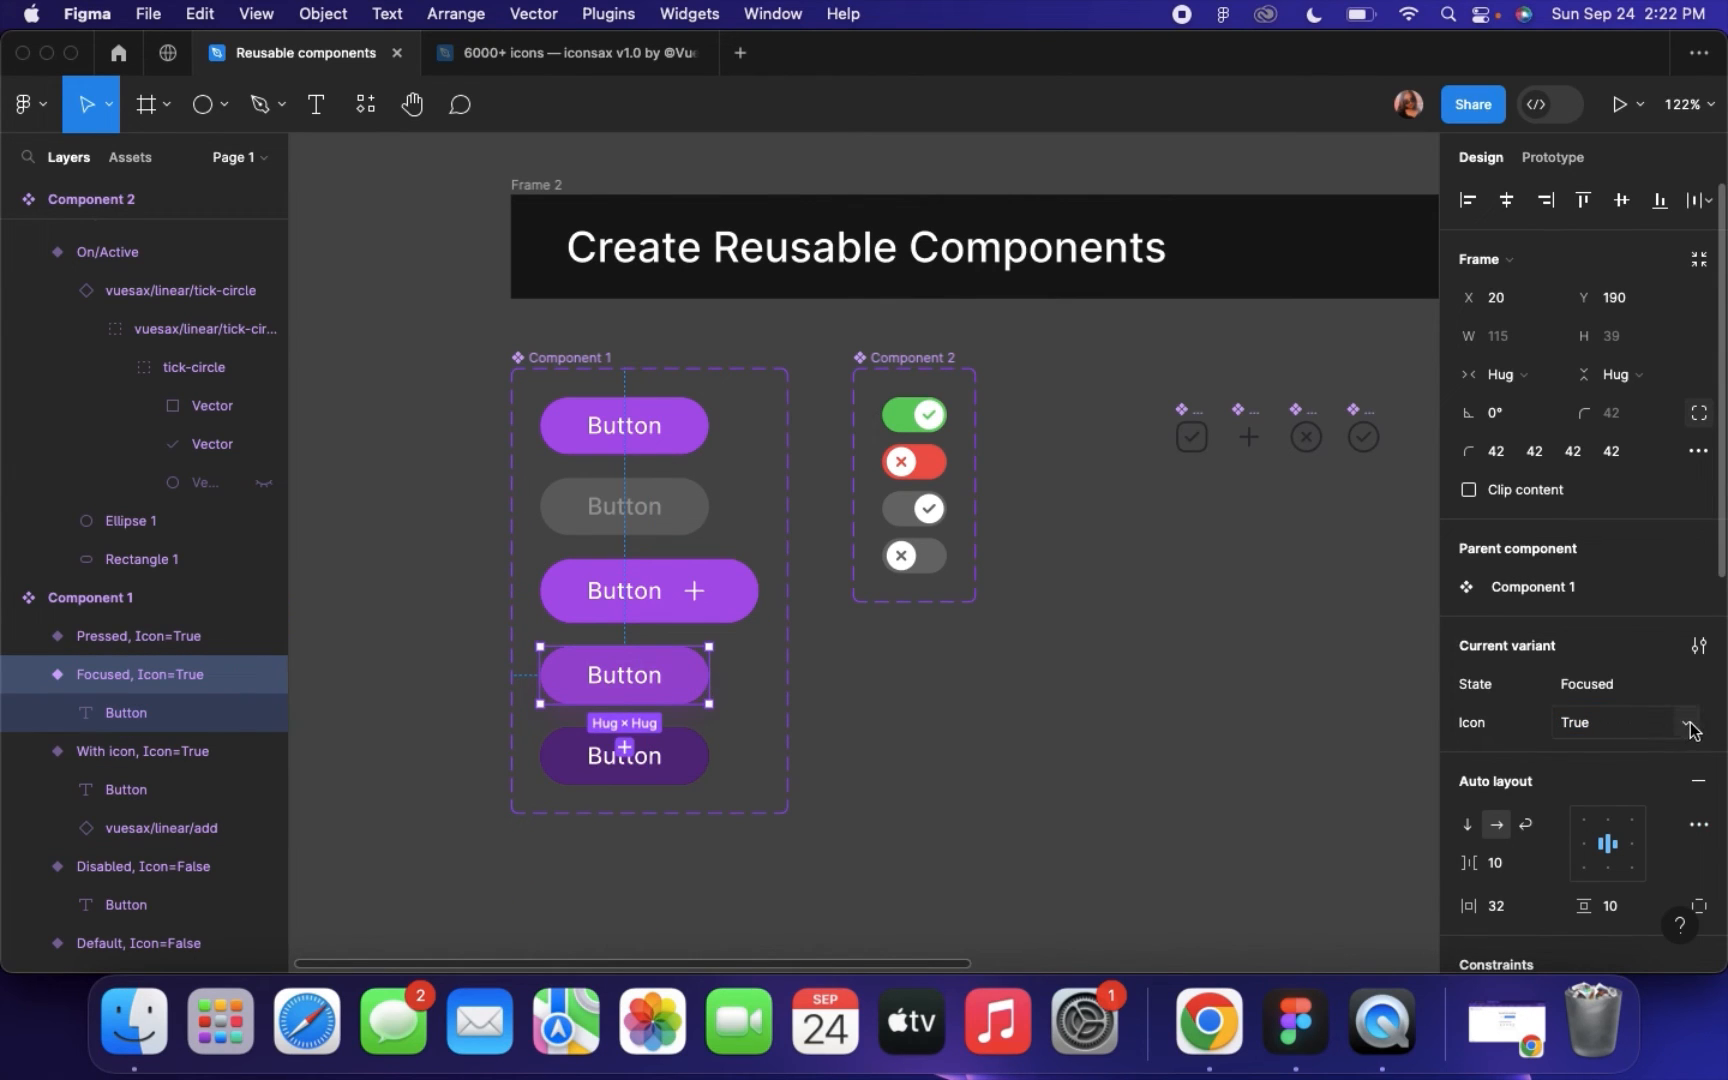
left_click(1688, 725)
left_click(1651, 752)
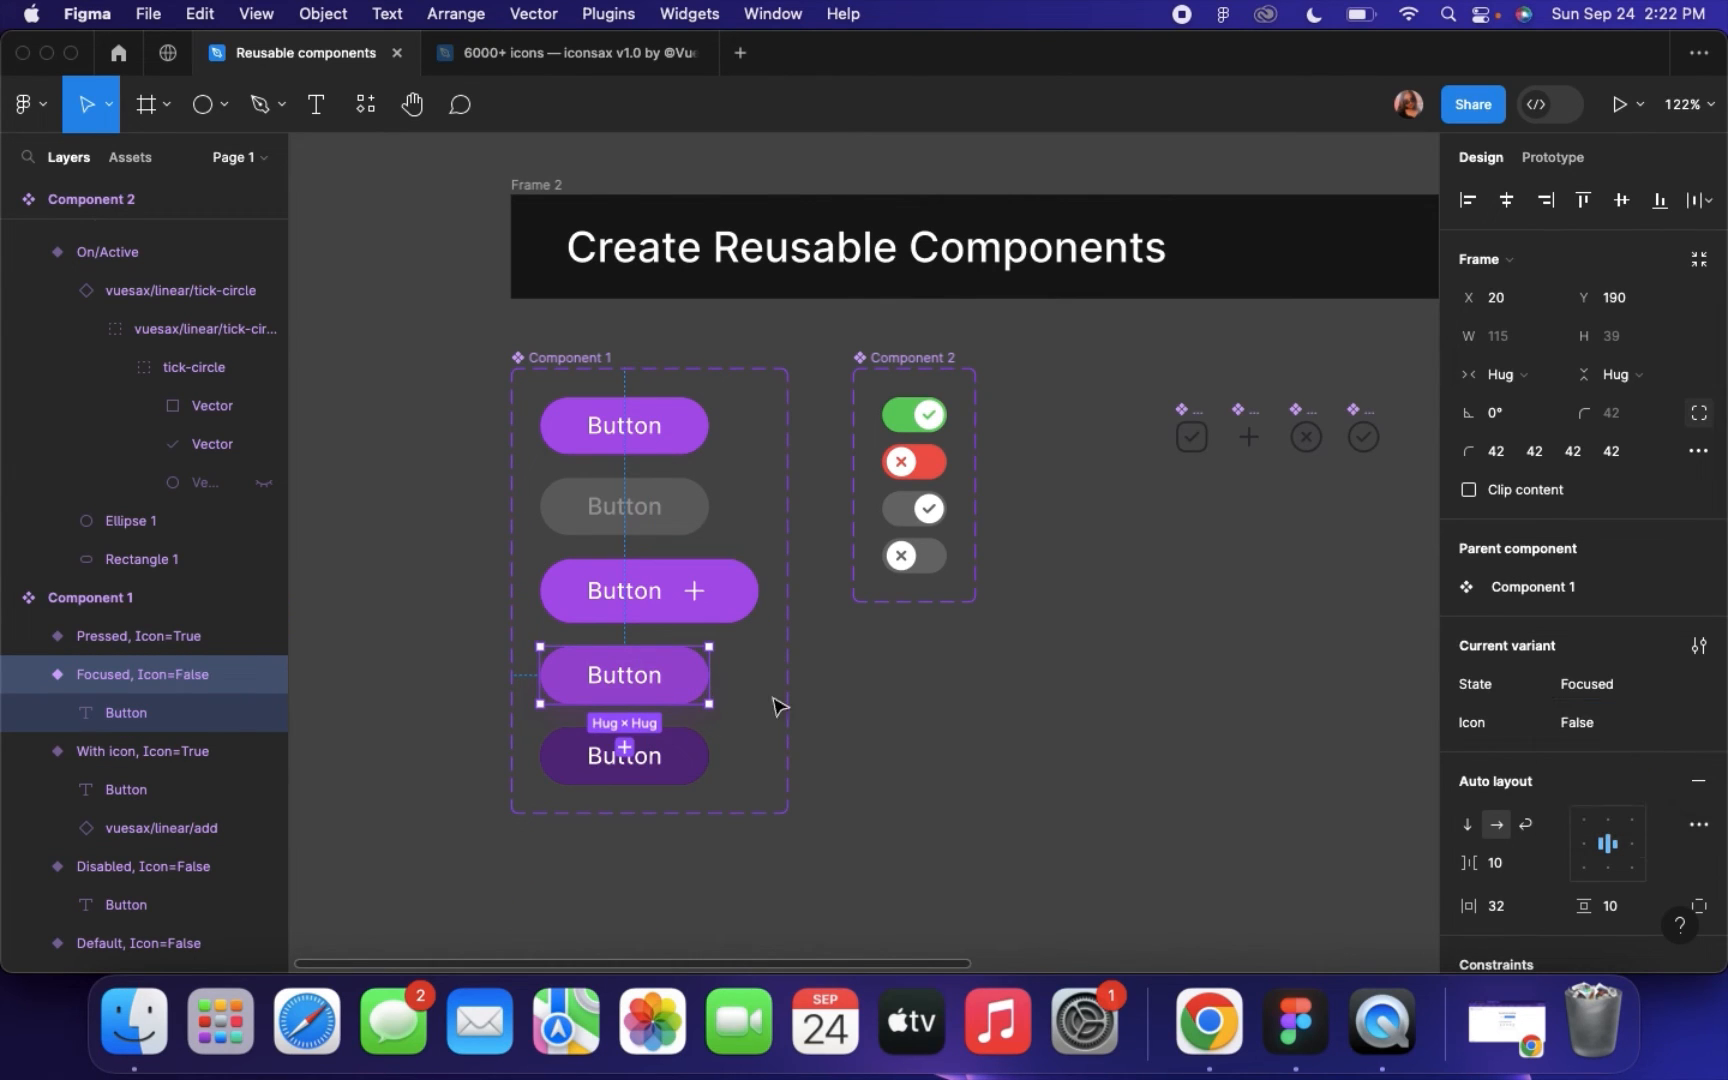
left_click(694, 757)
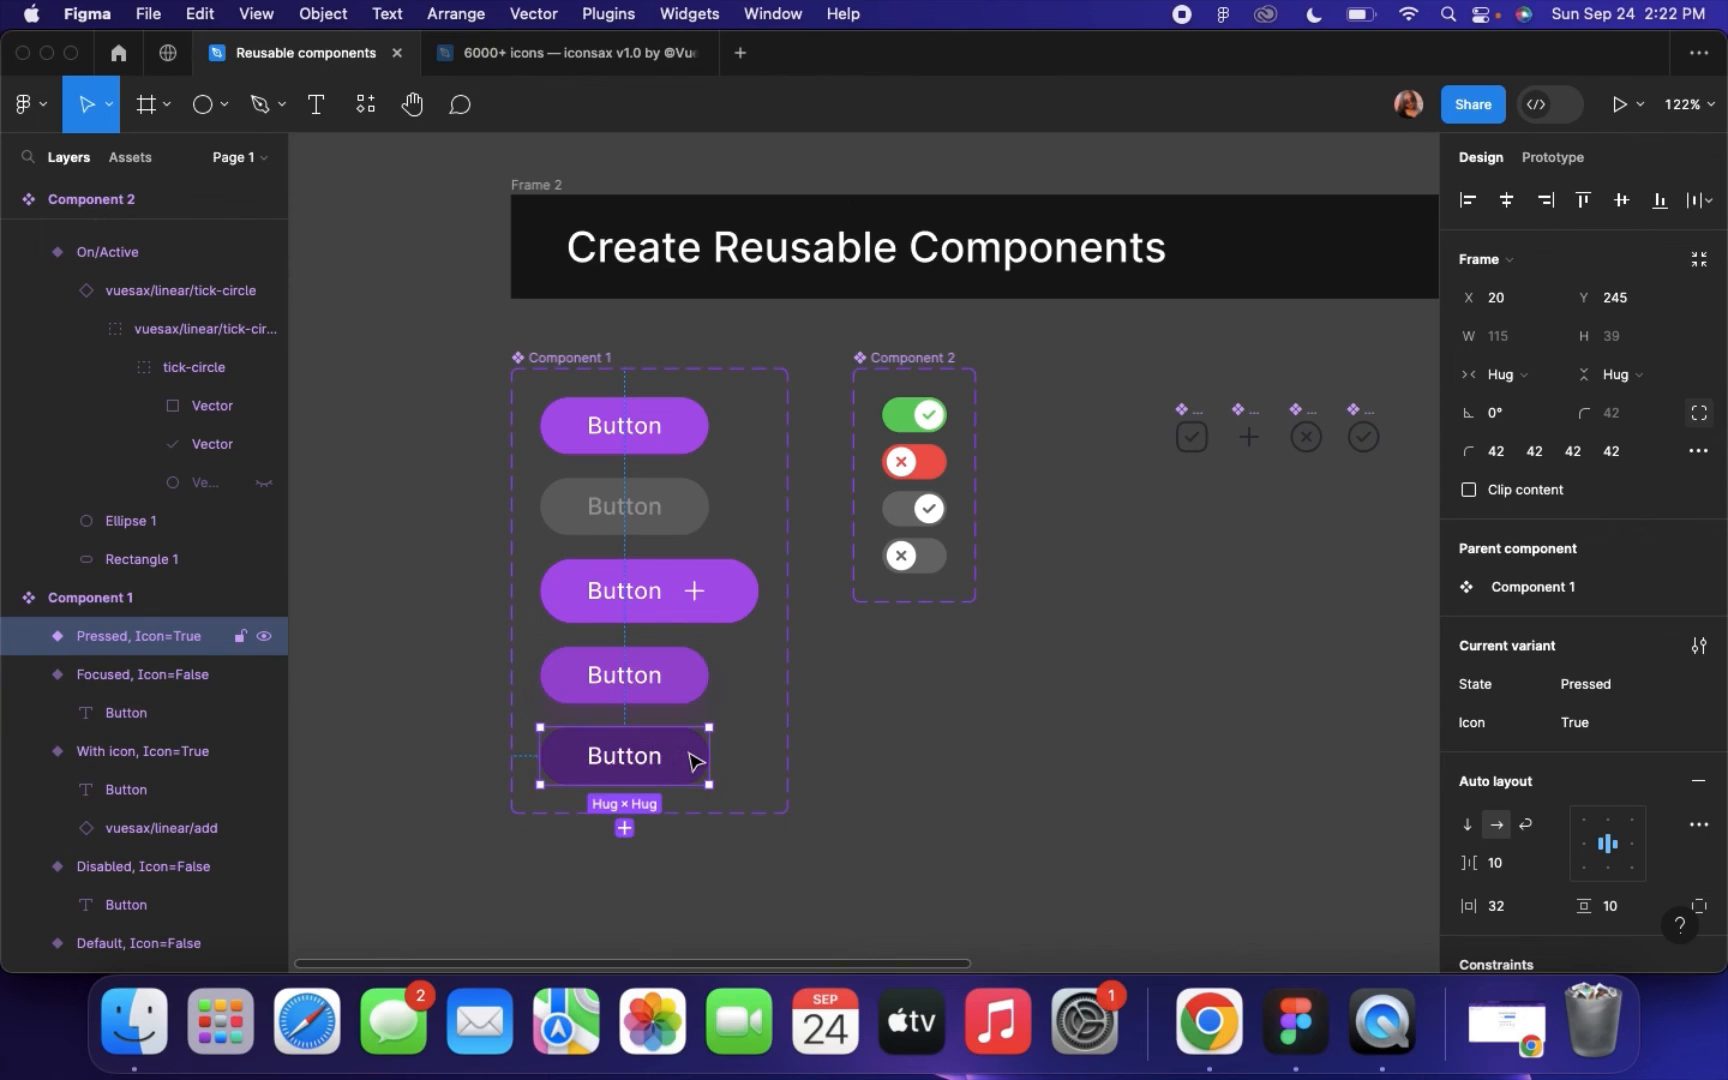
left_click(1688, 722)
left_click(1639, 752)
left_click(1063, 797)
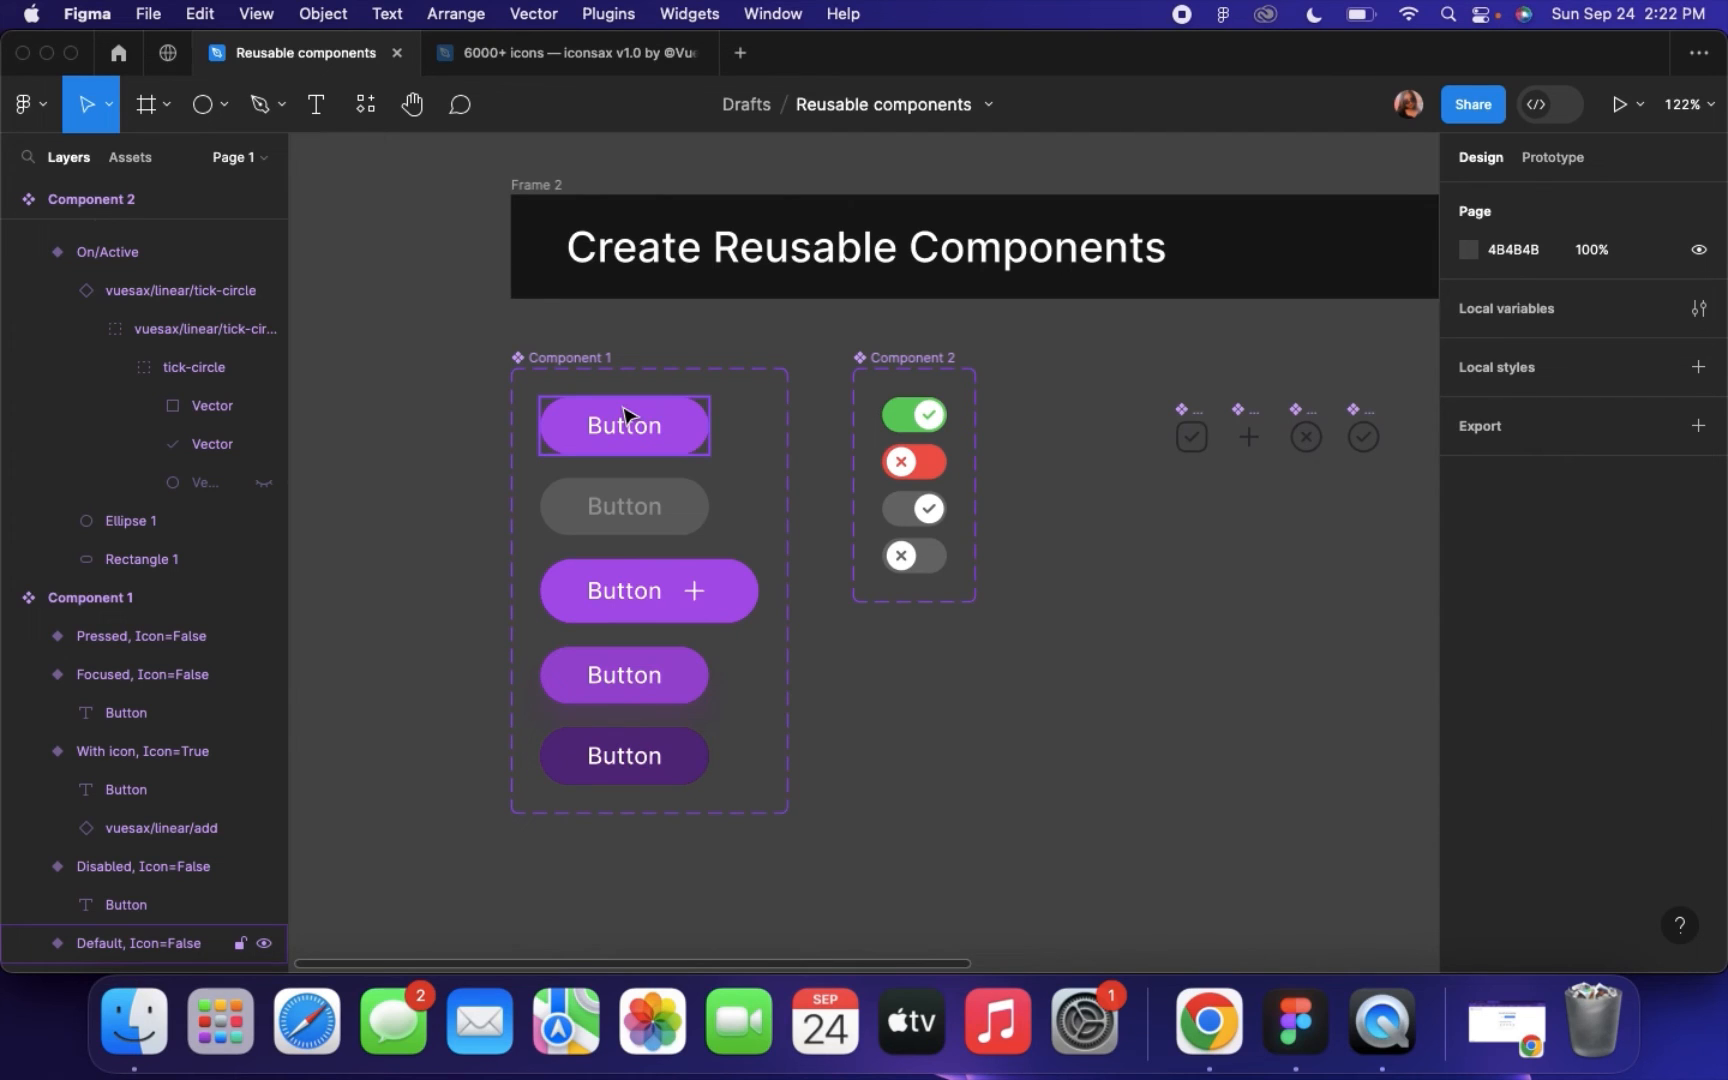
Place an instance of the Focused button on the canvas below Component 2 and try its Icon property on and off
left_click(648, 677)
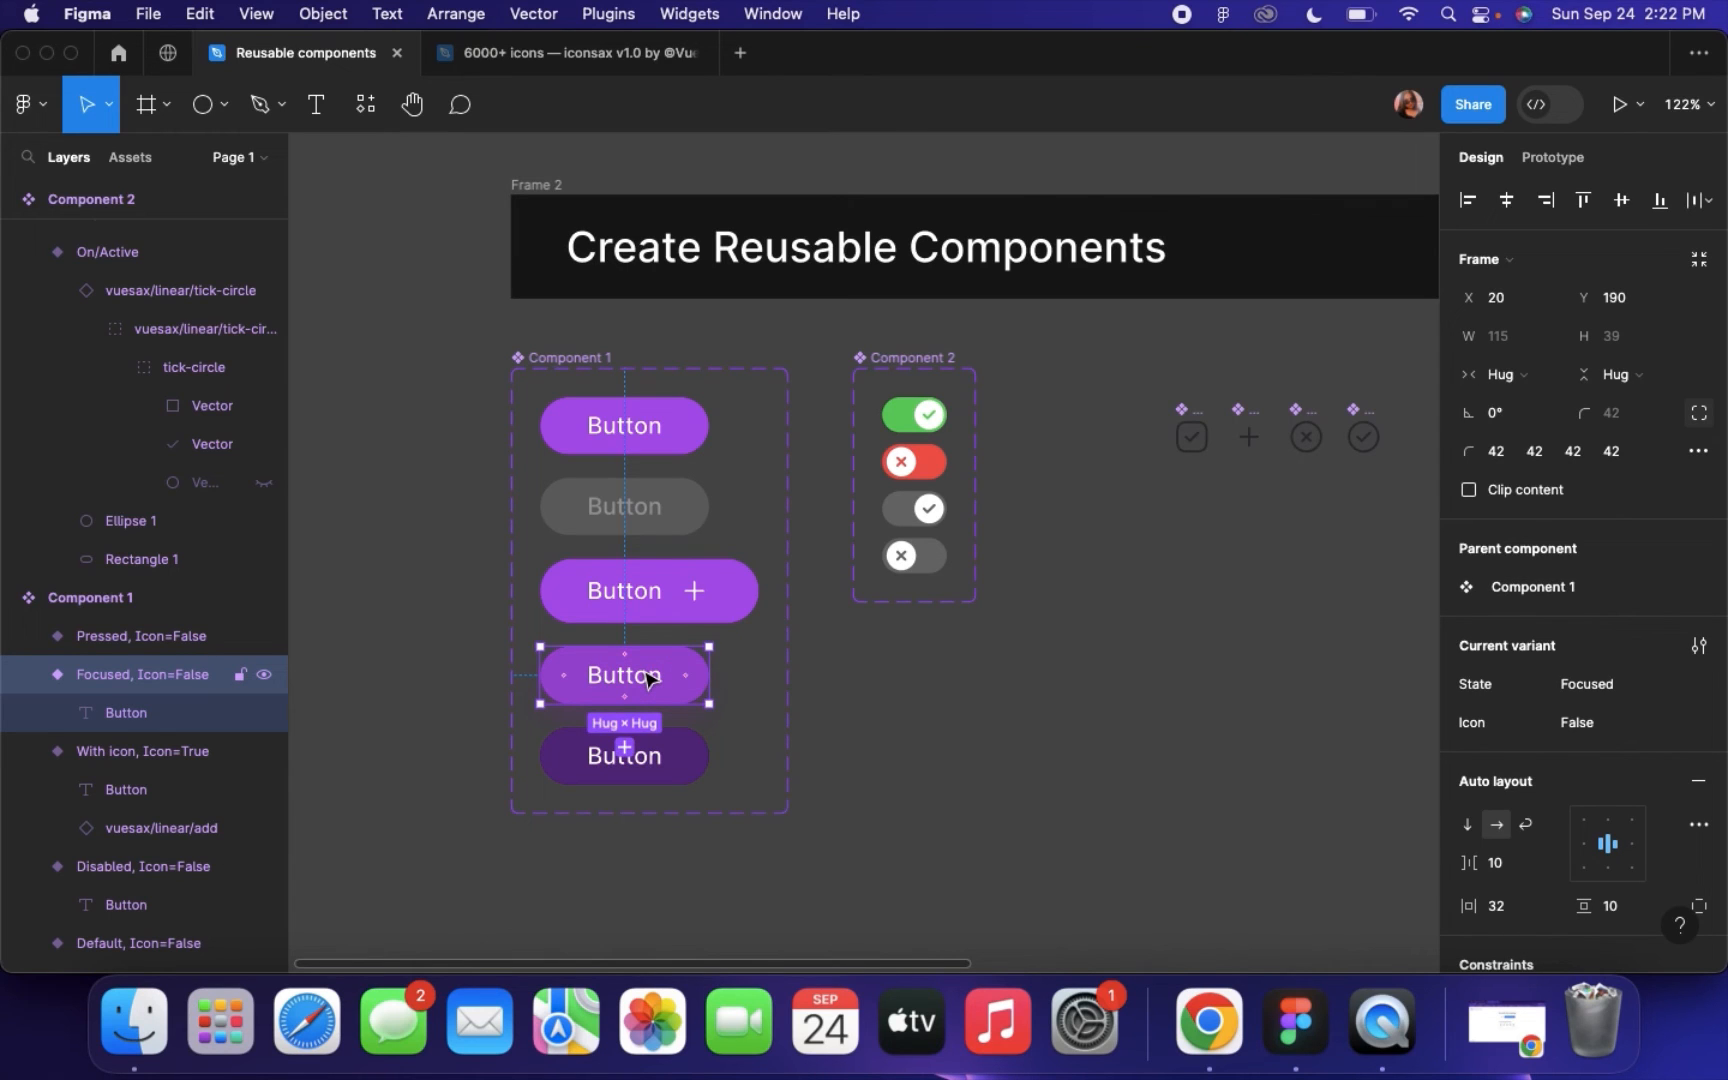
left_click_drag(656, 675, 978, 750)
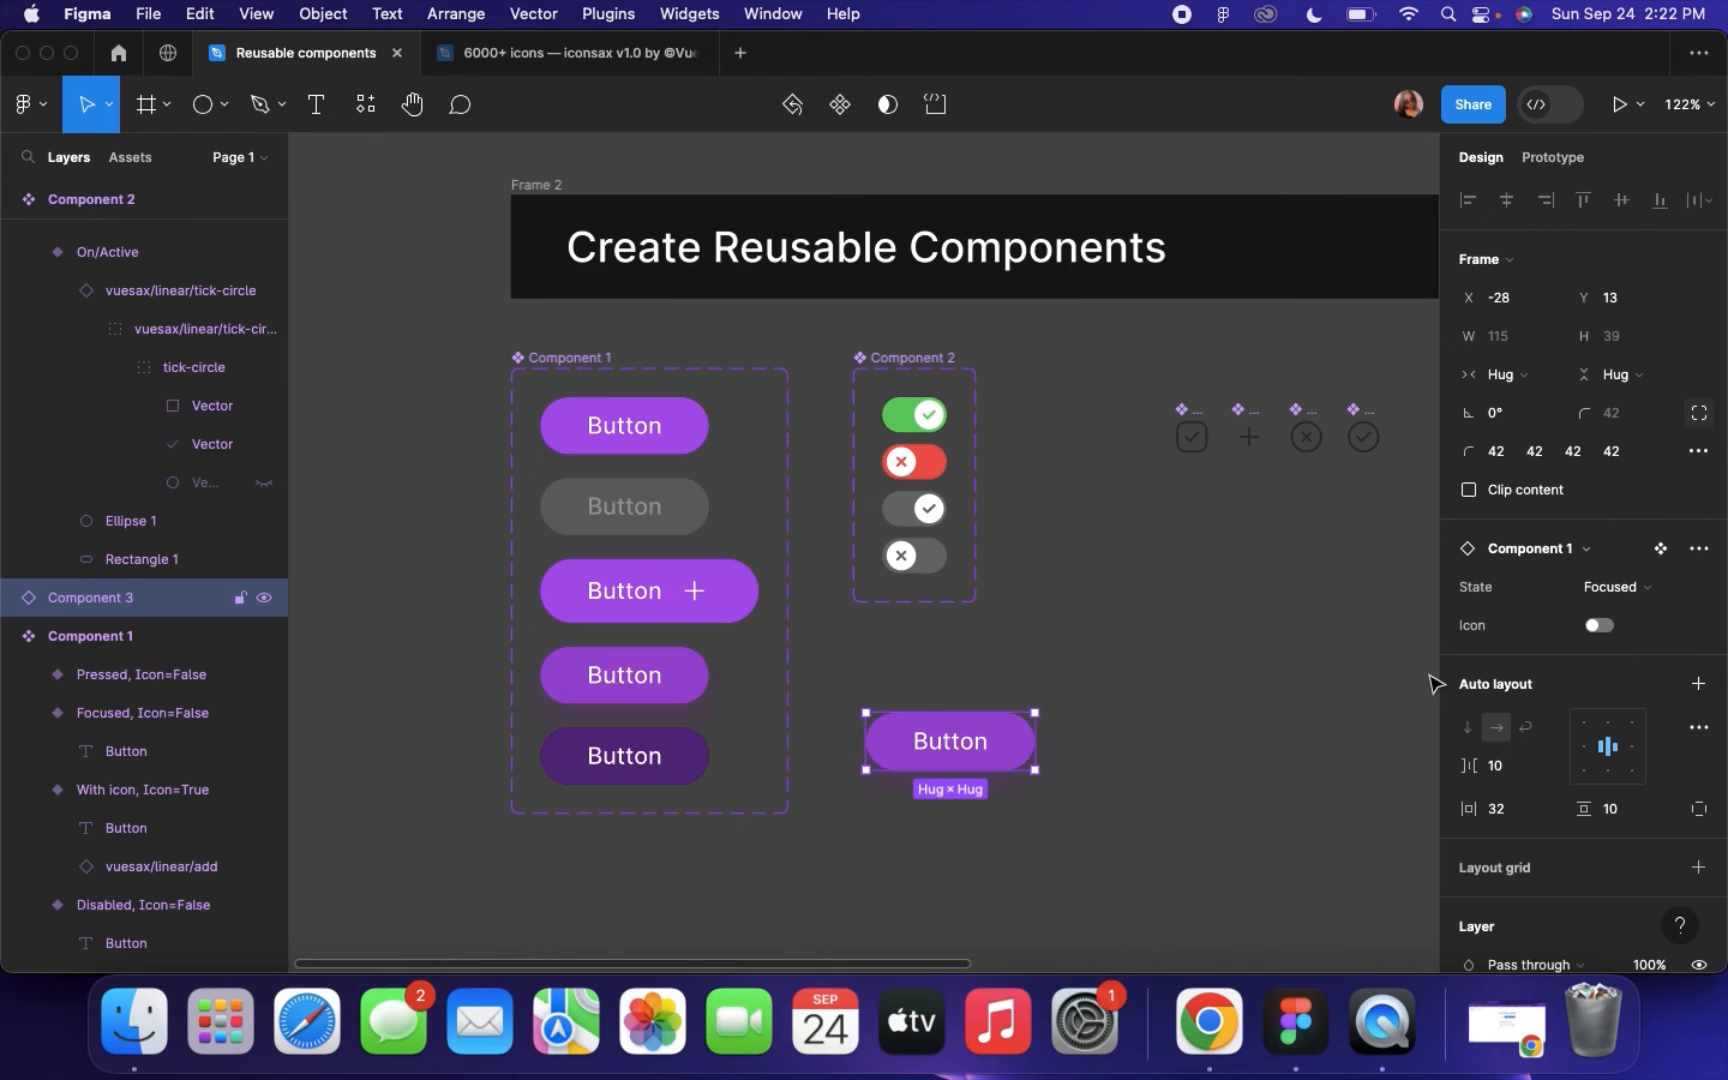
left_click(1599, 626)
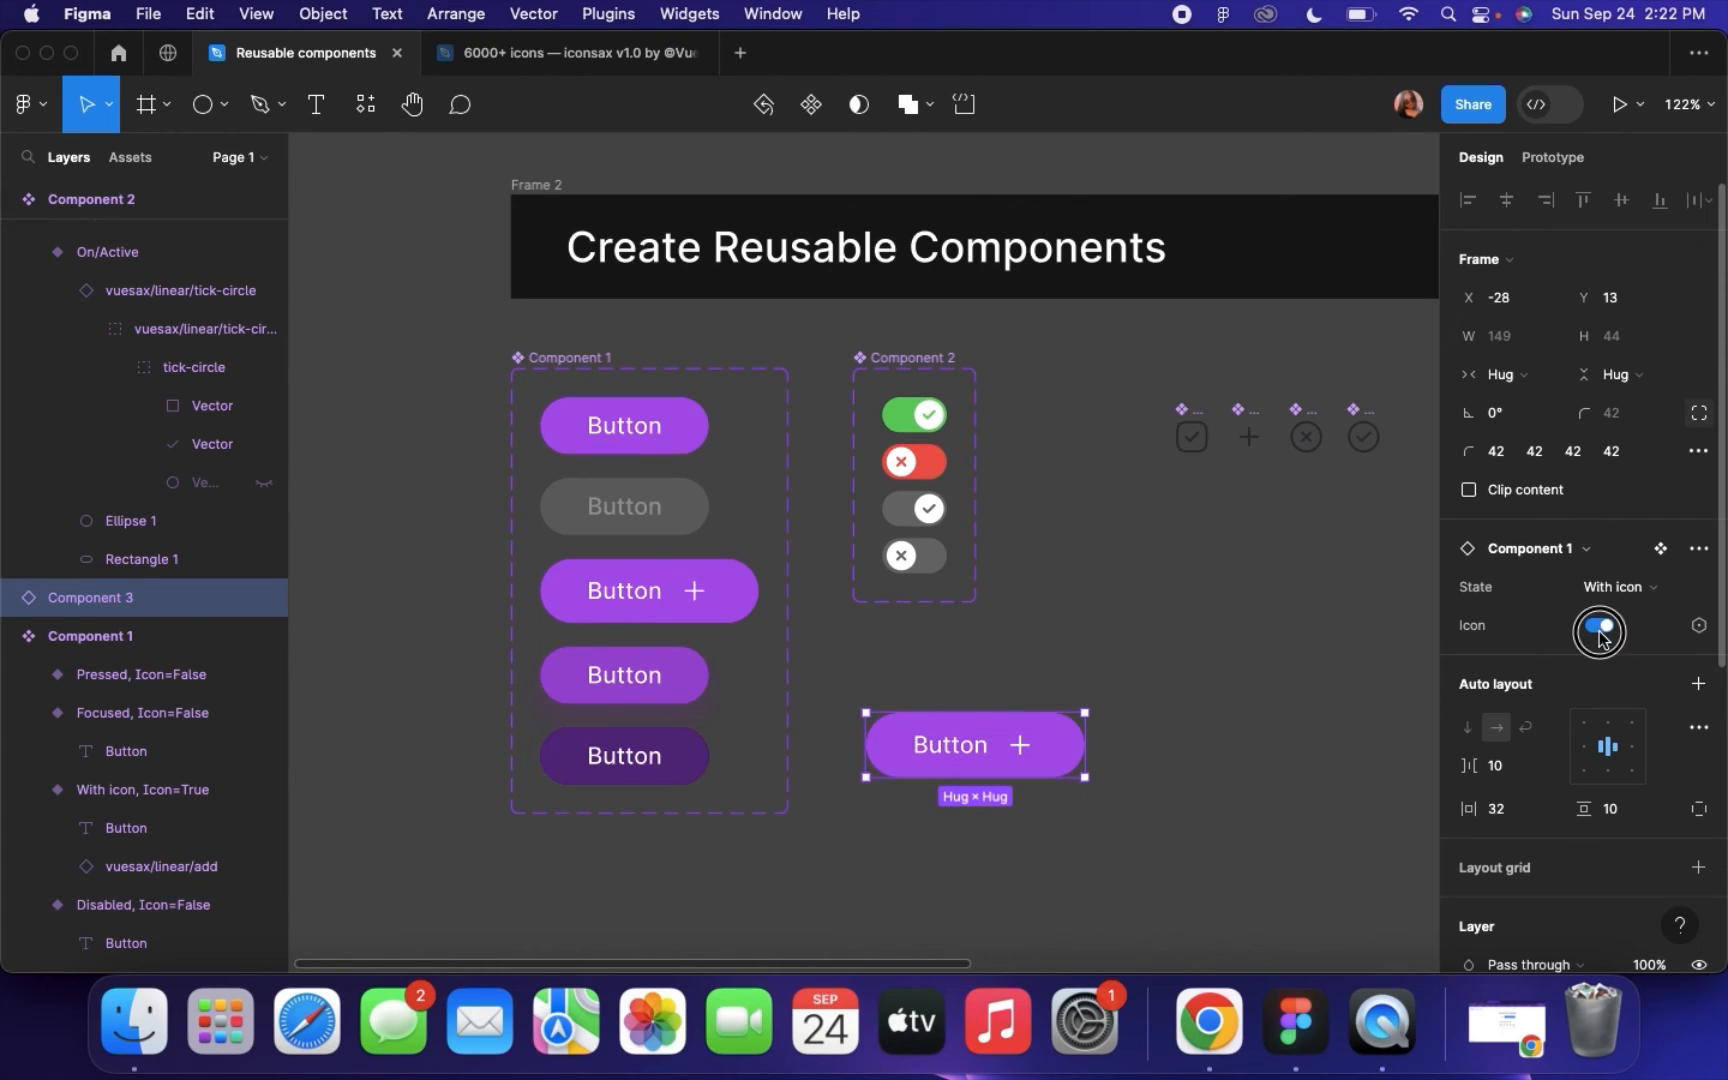
left_click(1599, 628)
left_click(1598, 630)
left_click(1598, 631)
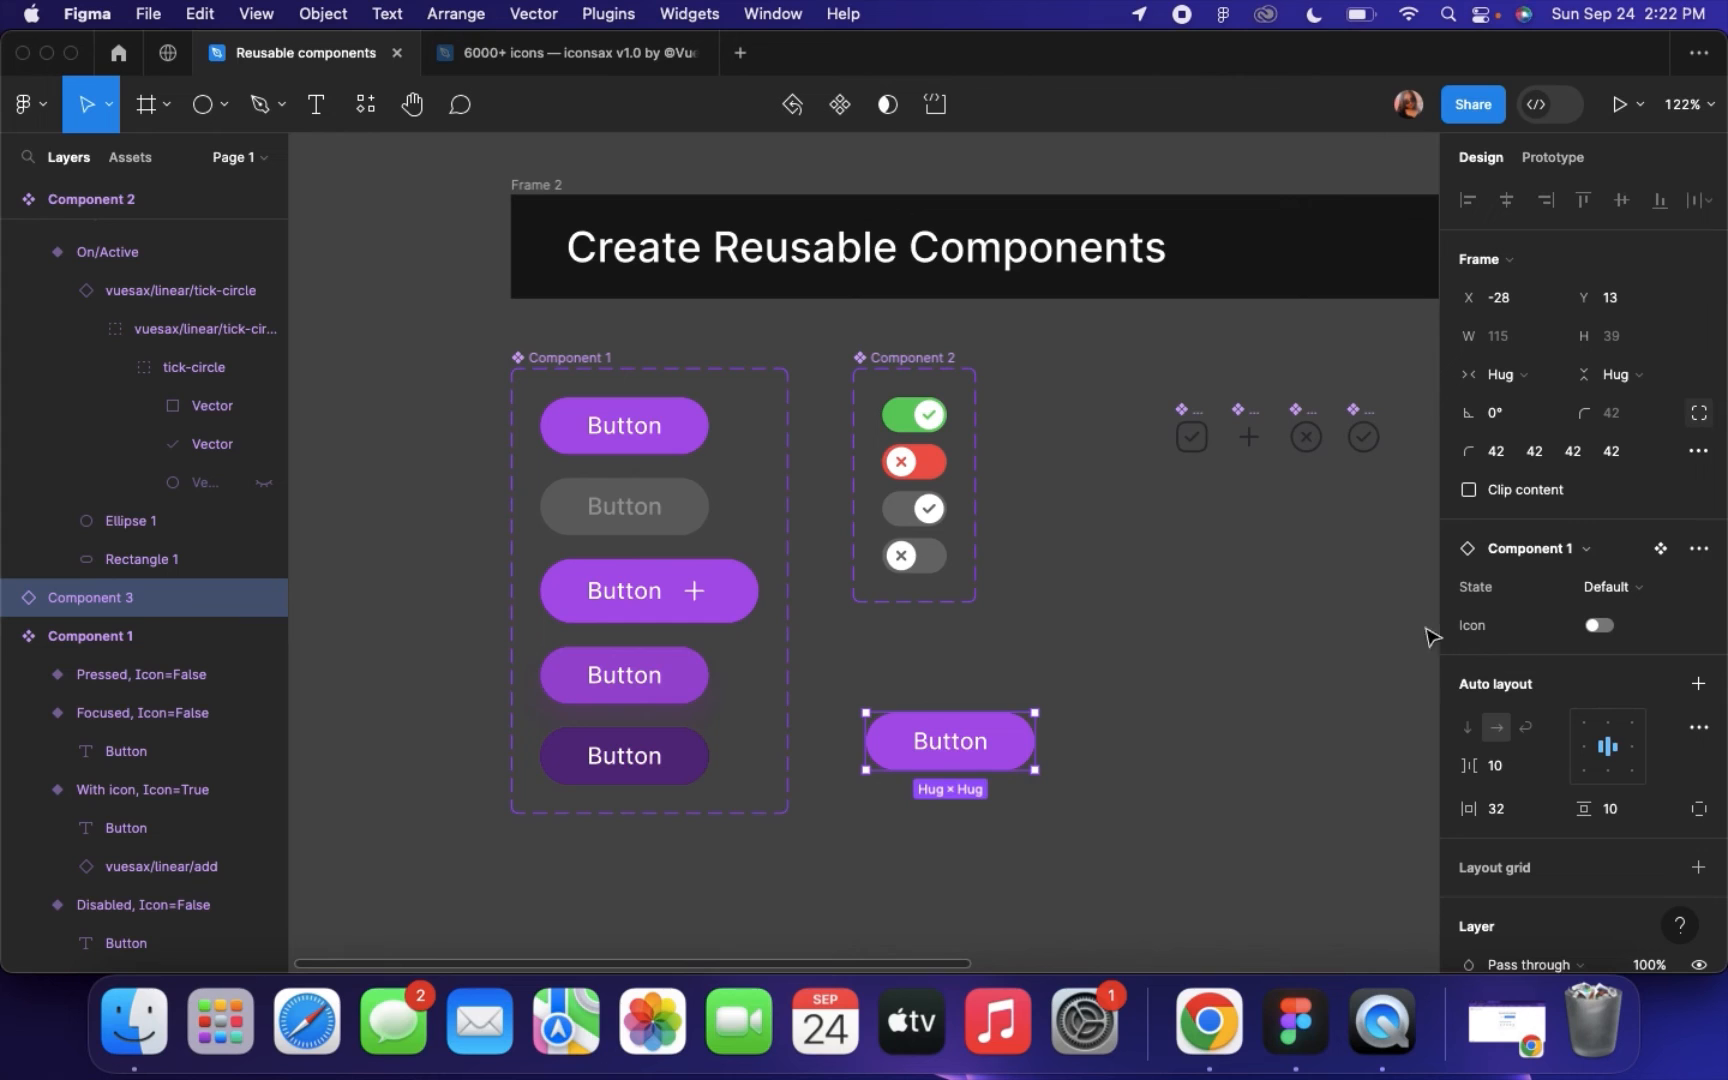
Check which Icon values are available for the Focused variant in the button component set
left_click(675, 675)
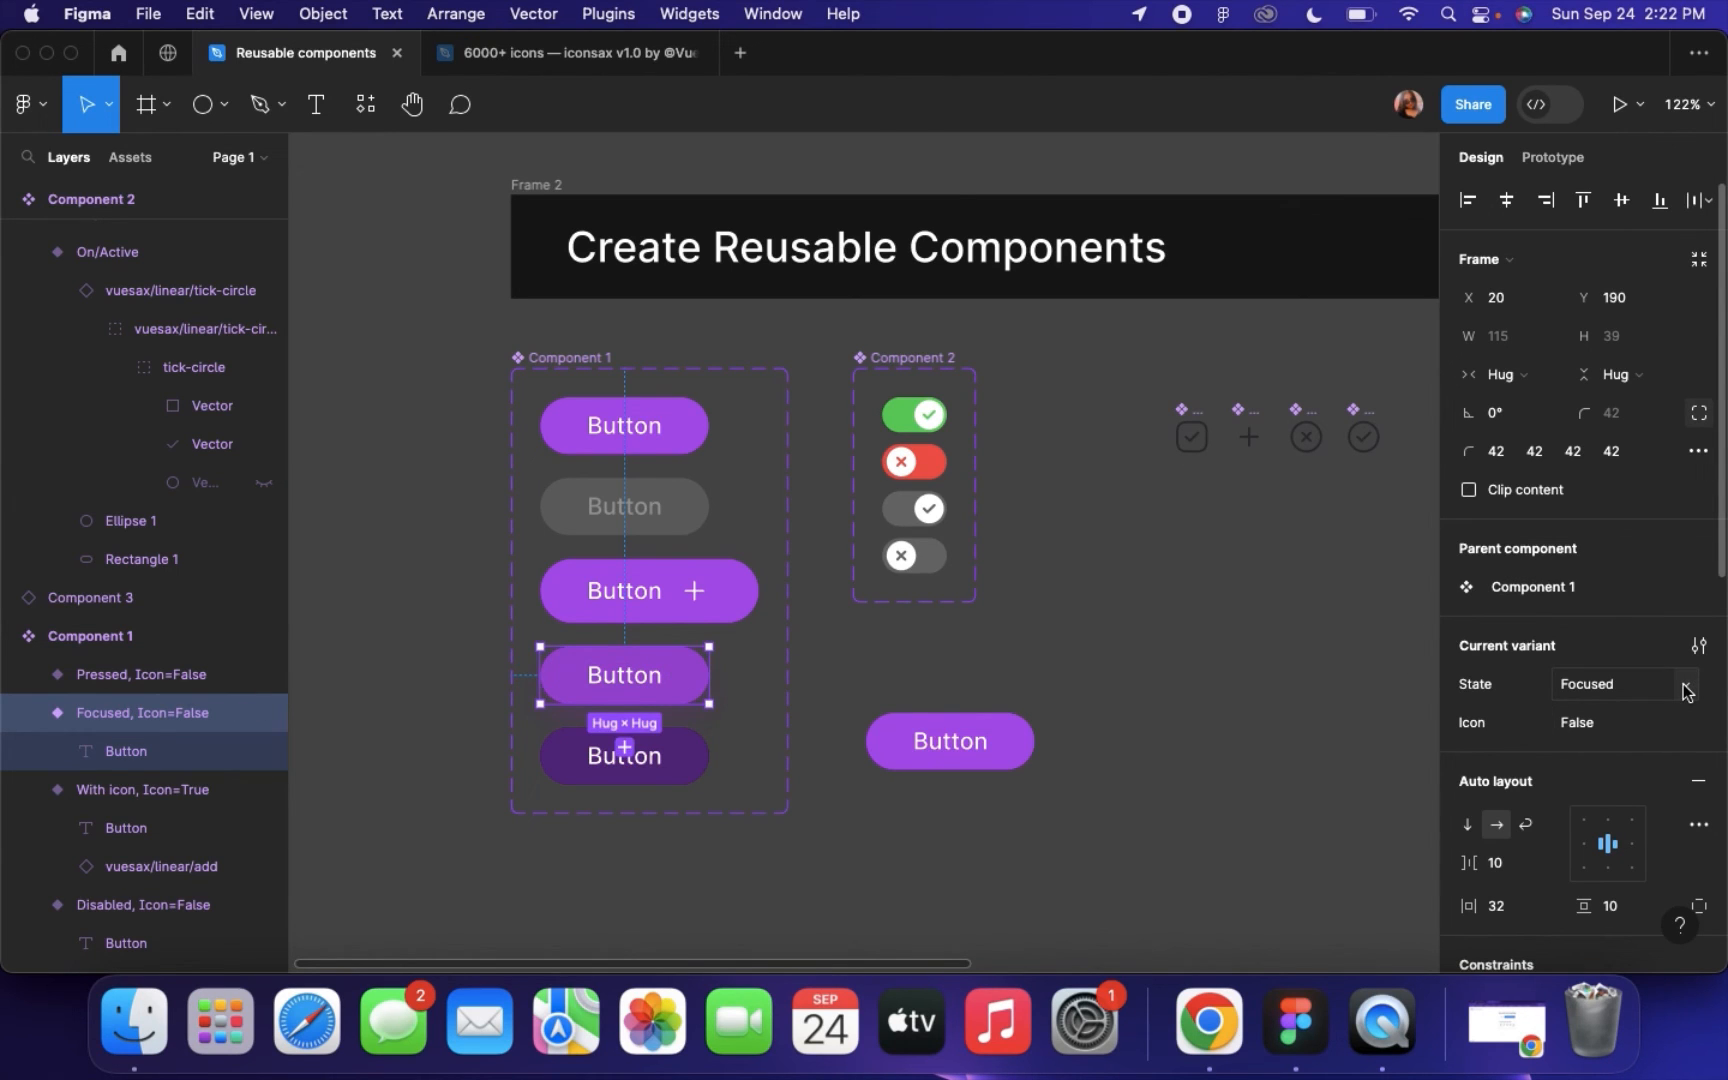
left_click(1686, 724)
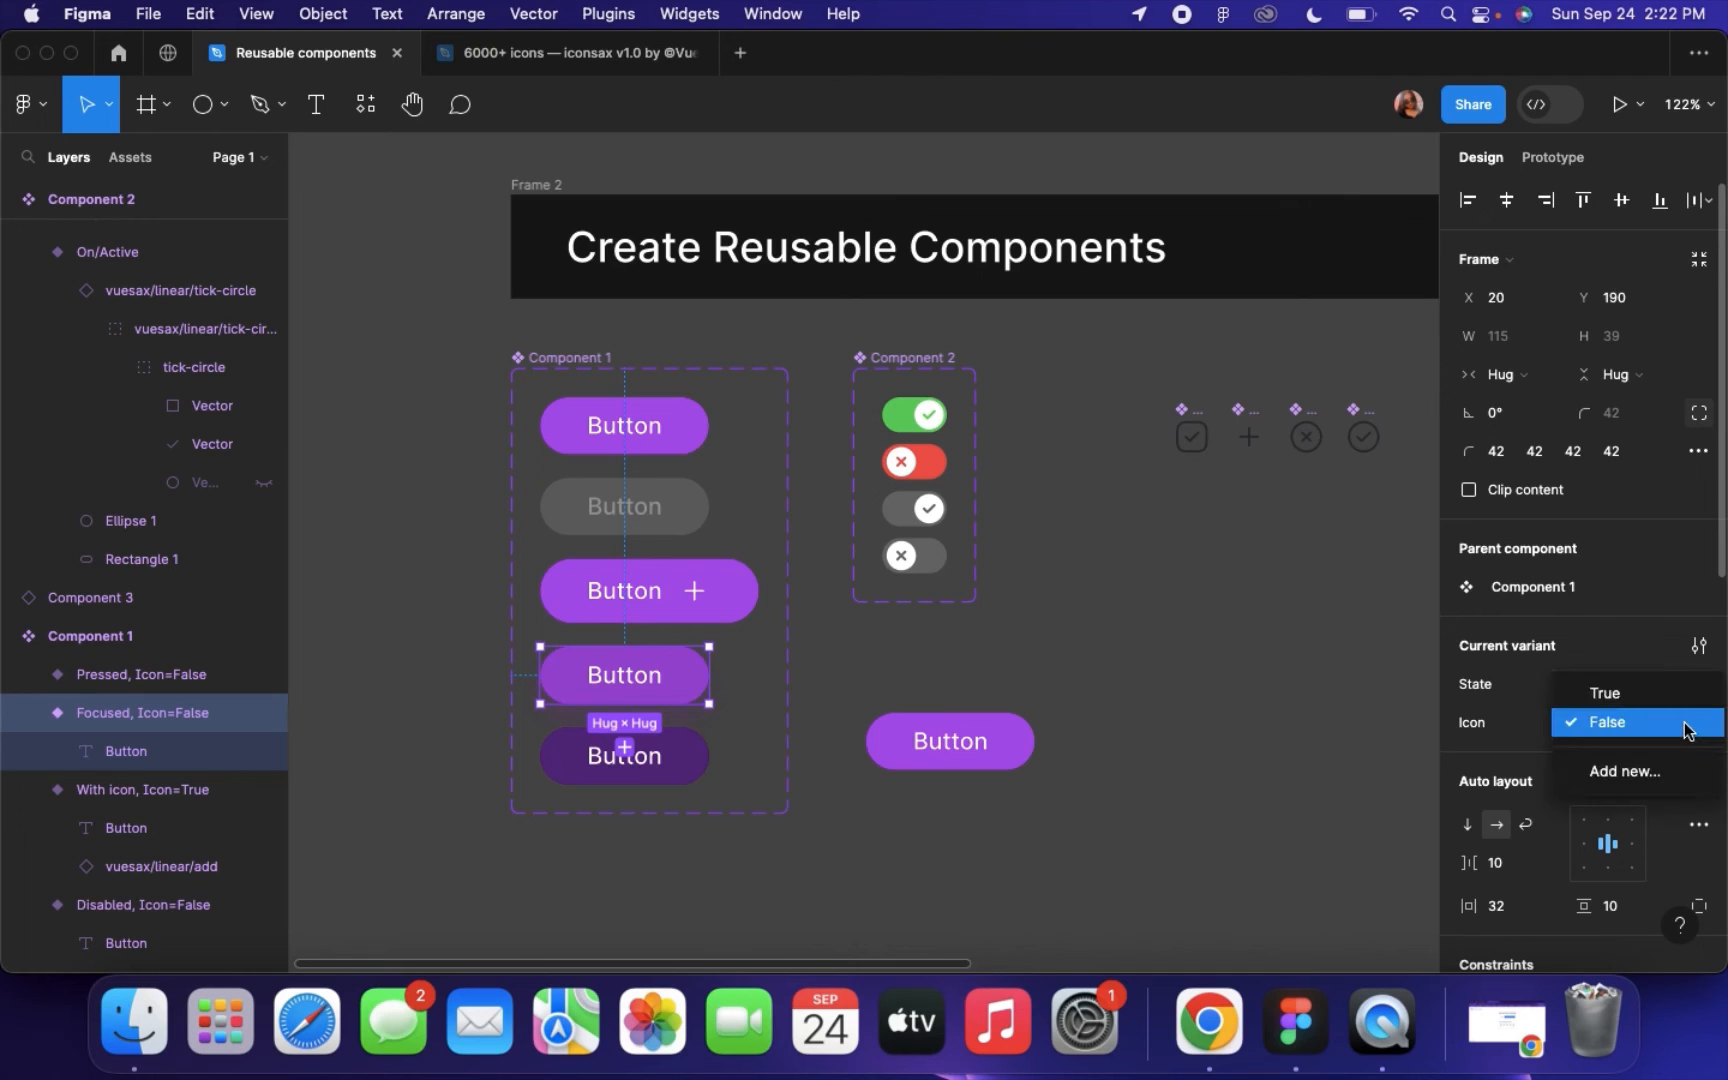
left_click(1686, 730)
left_click(1686, 728)
left_click(1684, 726)
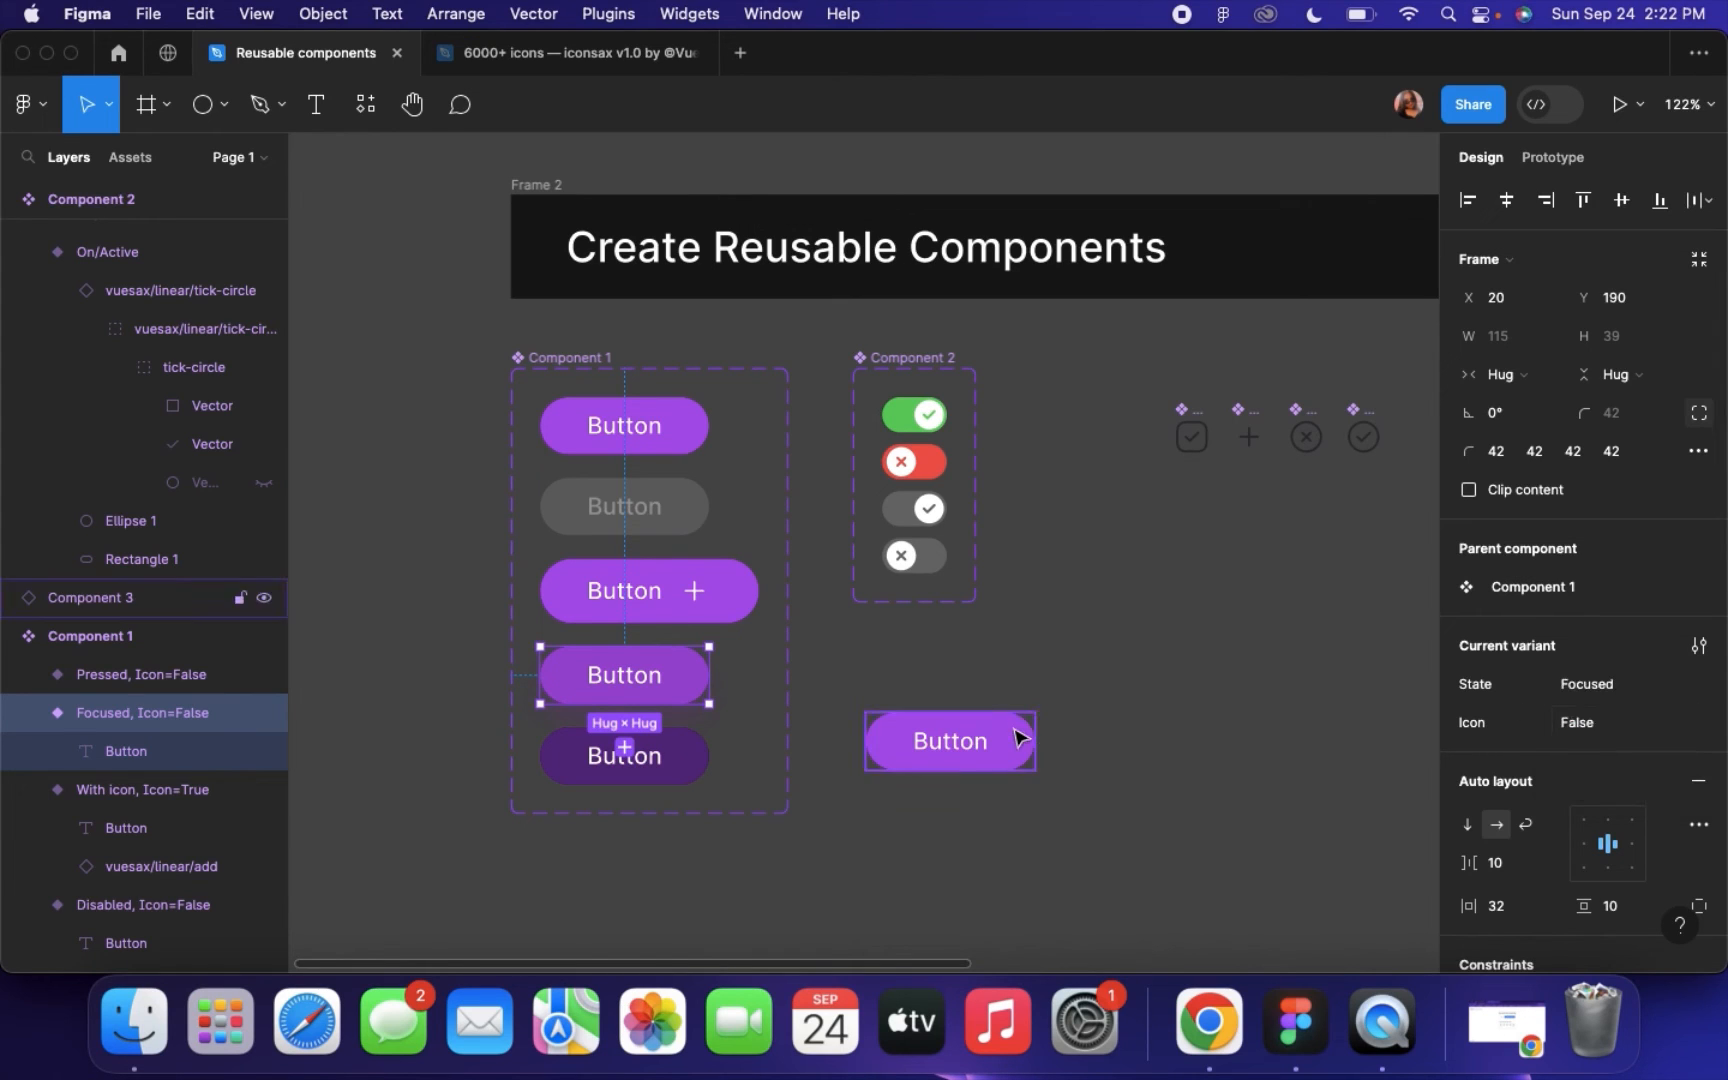
Set the button instance's State to Disabled and try its Icon property on and off
left_click(1020, 740)
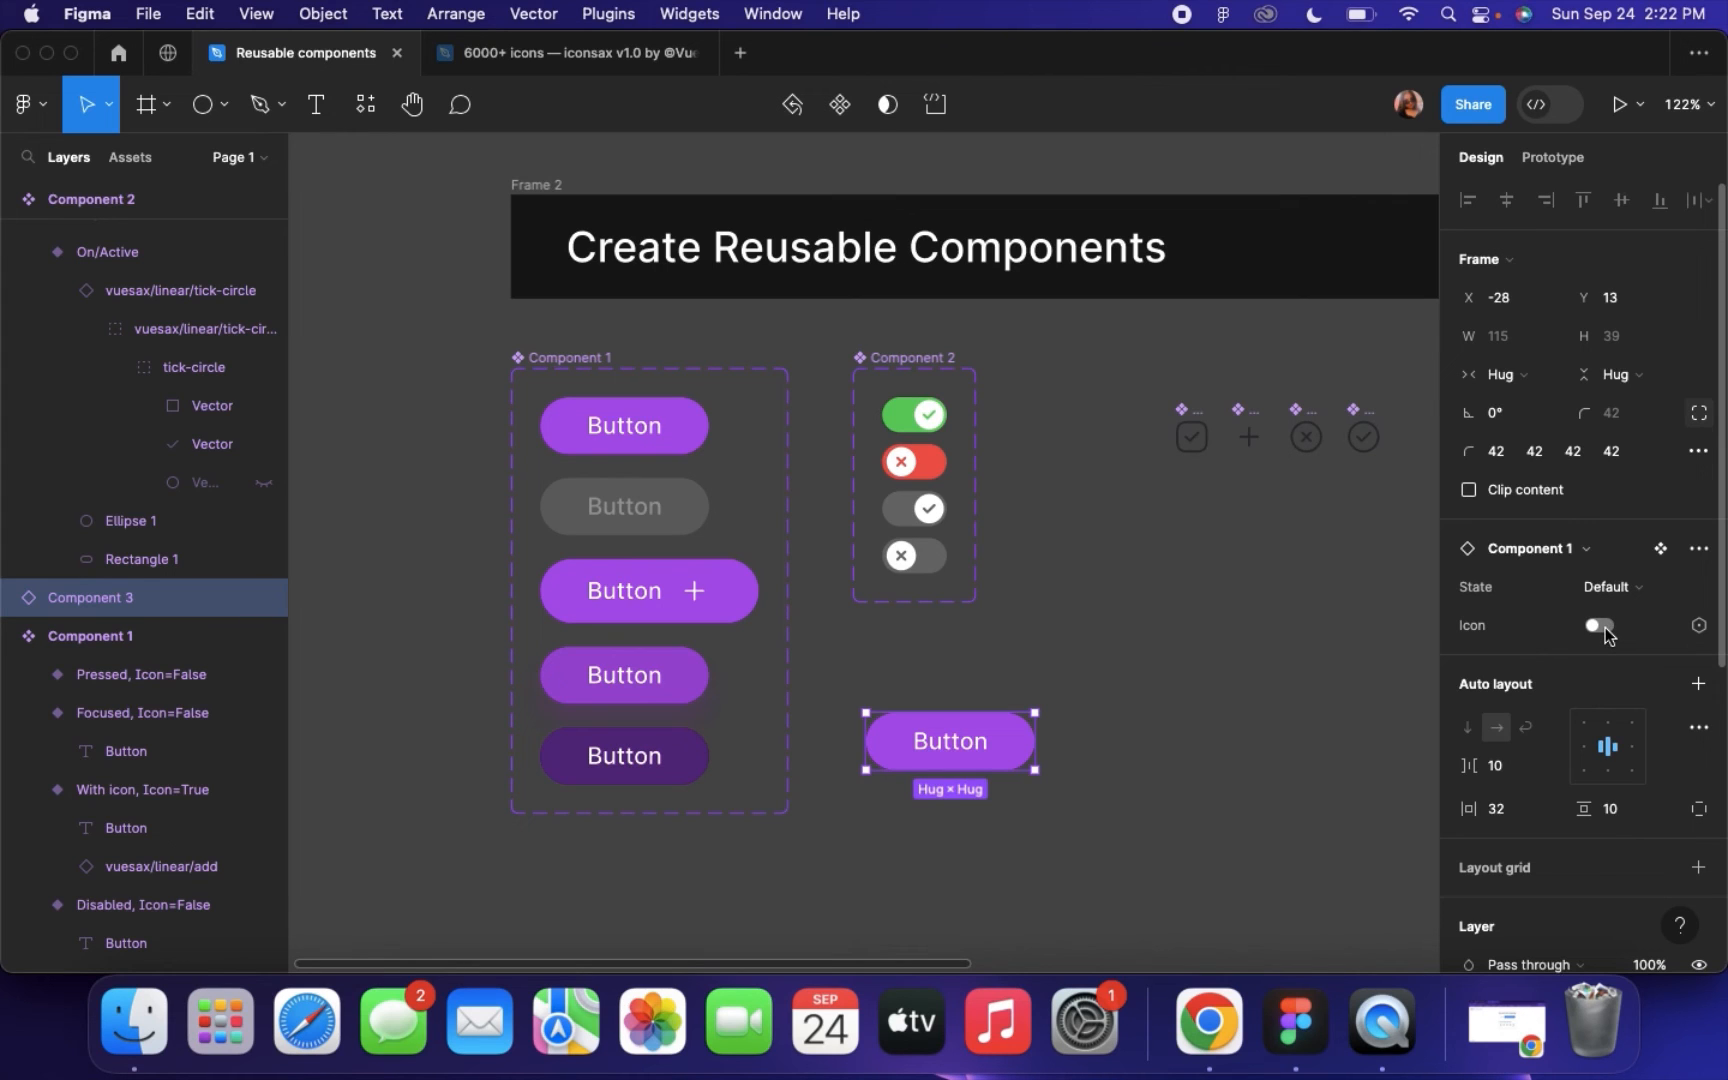
left_click(1606, 589)
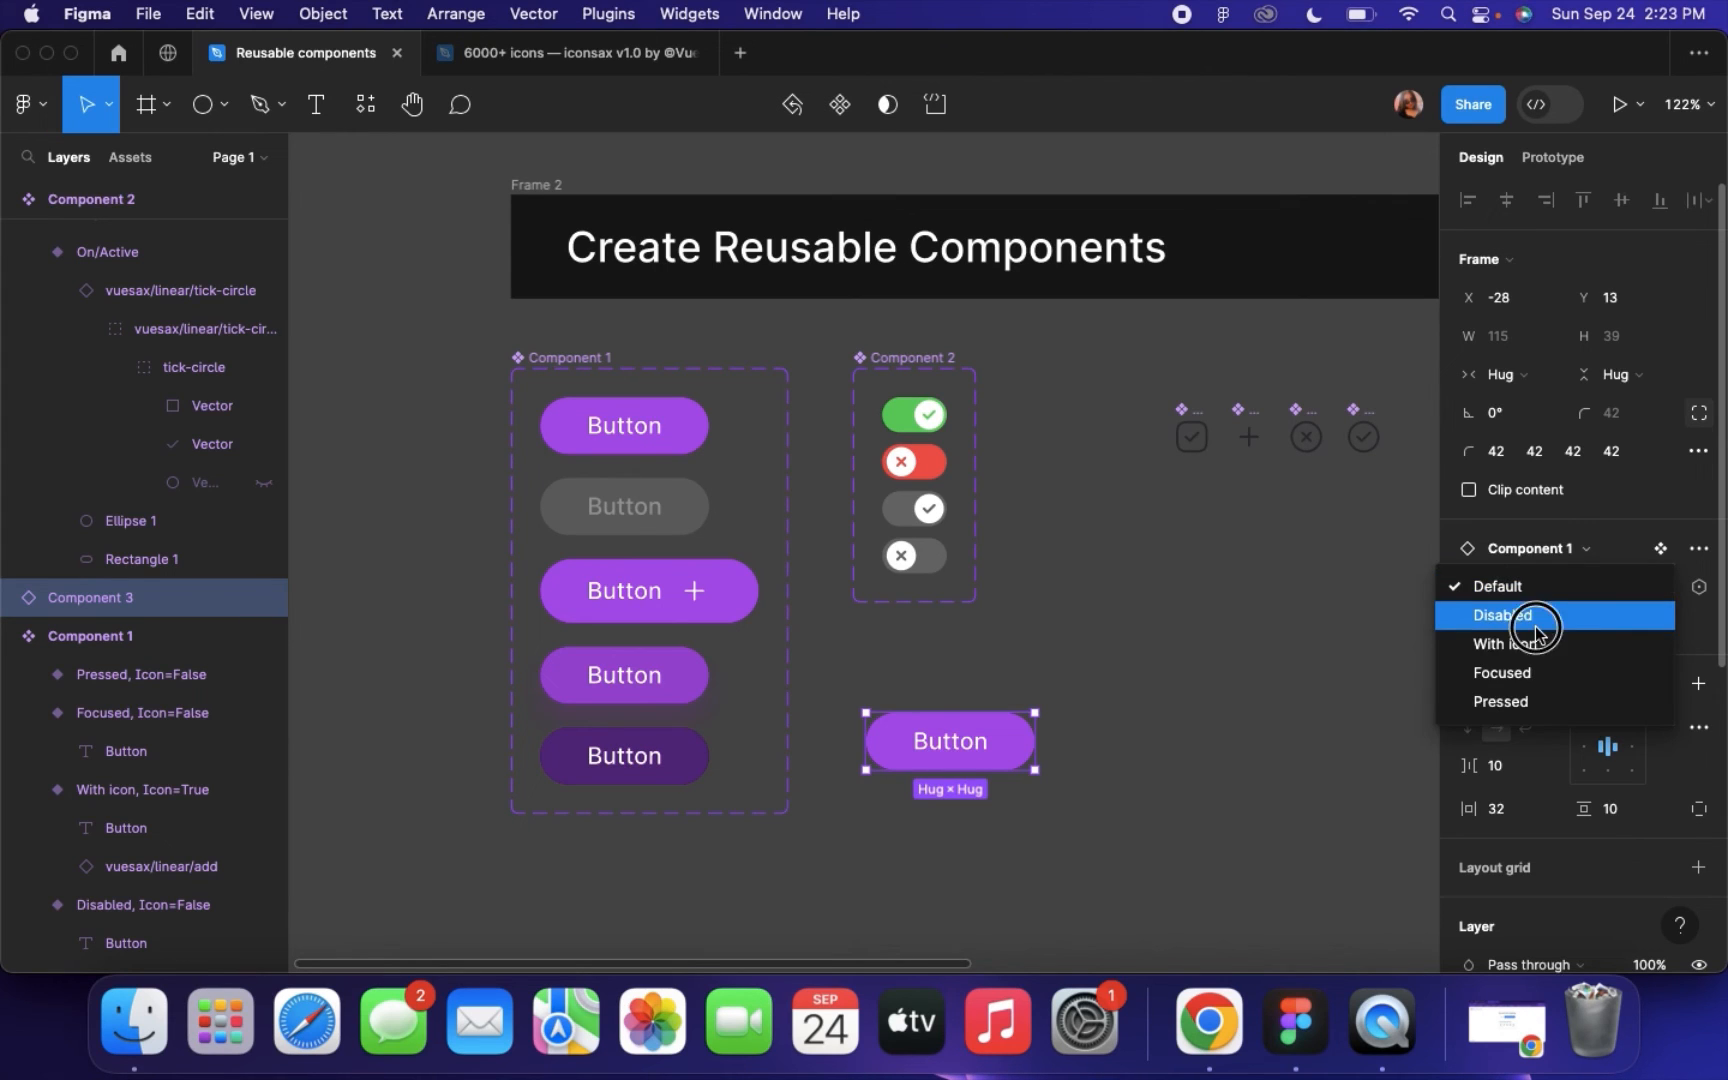
left_click(1537, 616)
left_click(1601, 625)
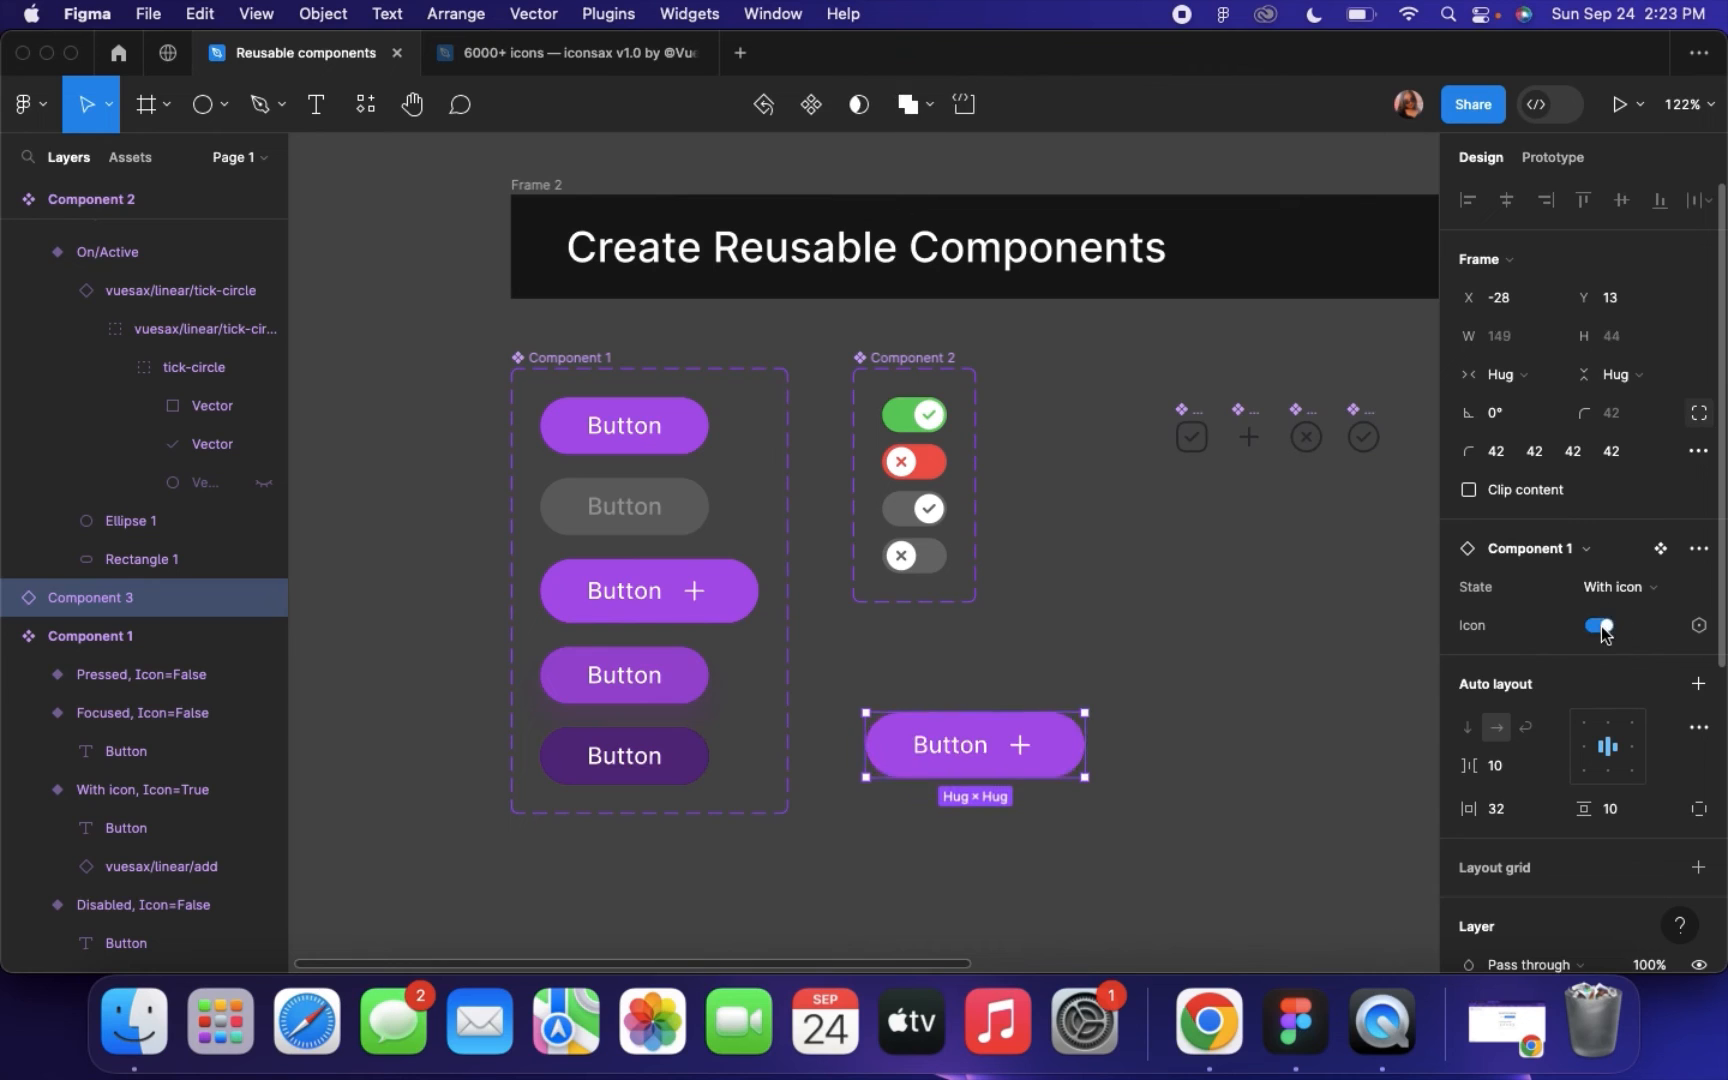
left_click(1601, 626)
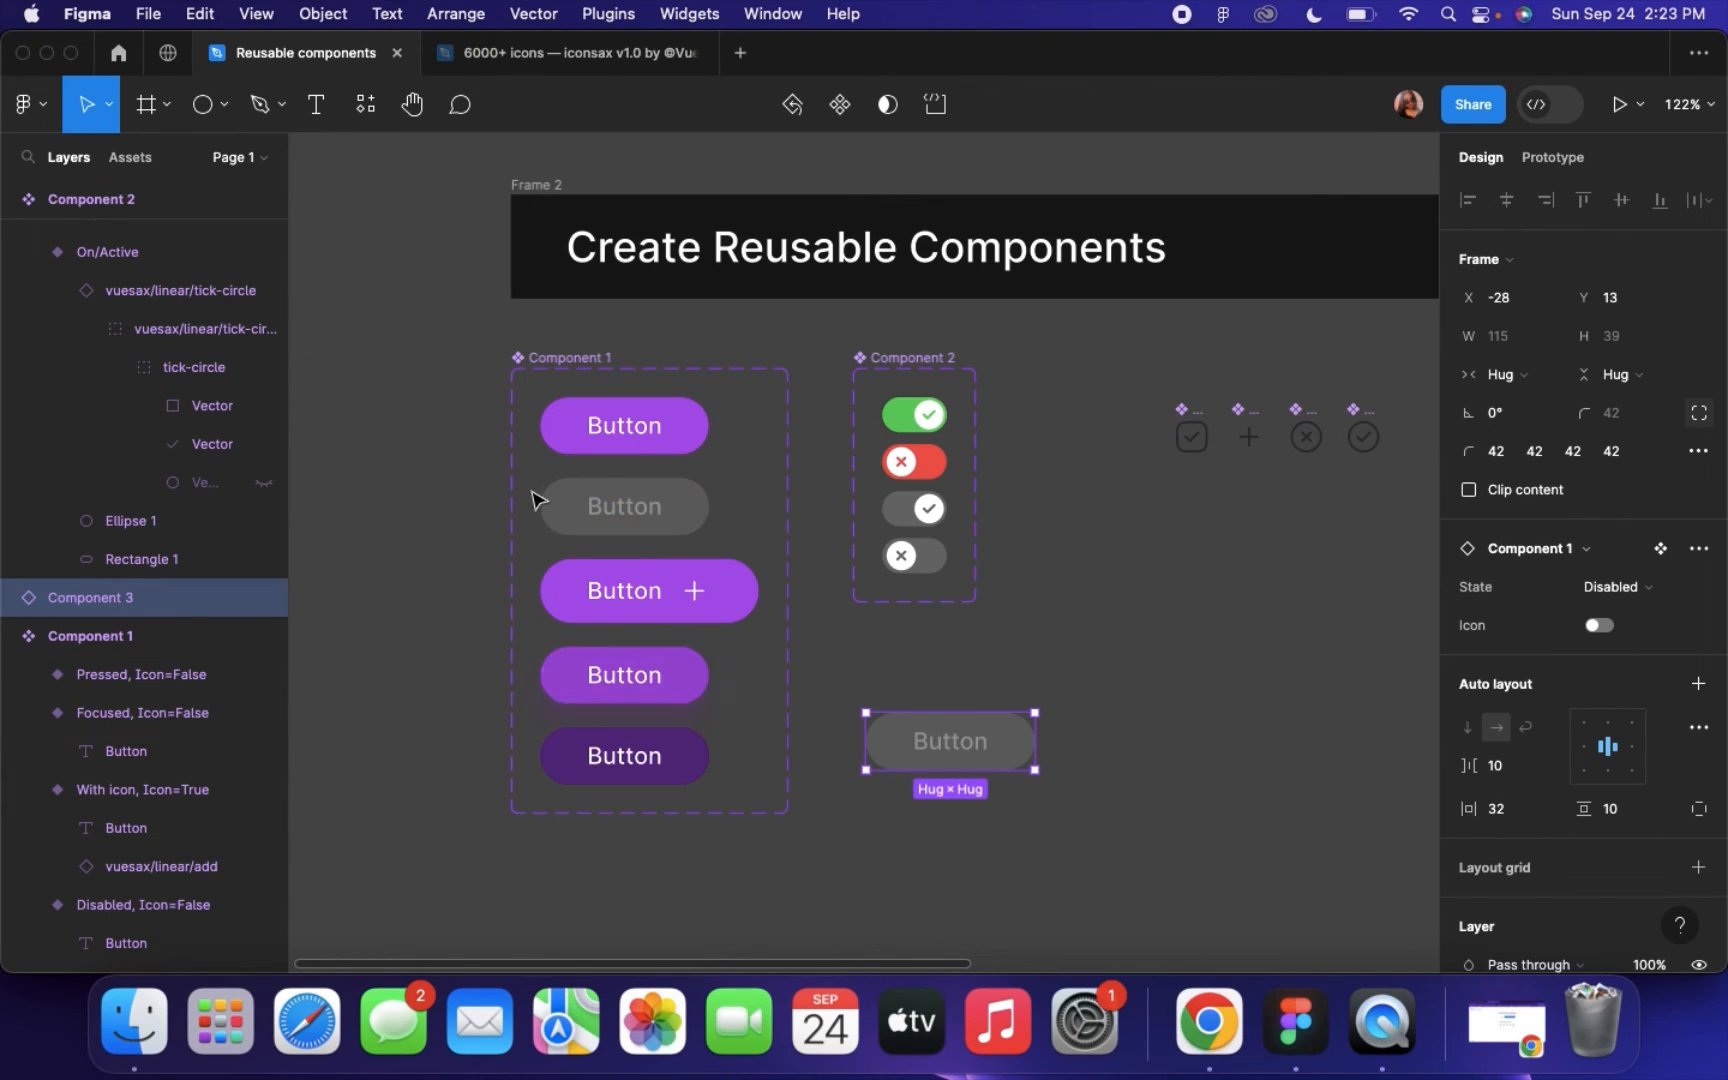
Move Component 2 and the button instance farther right, the instance to X 87, Y -15, and widen Component 1 to 320
left_click(537, 367)
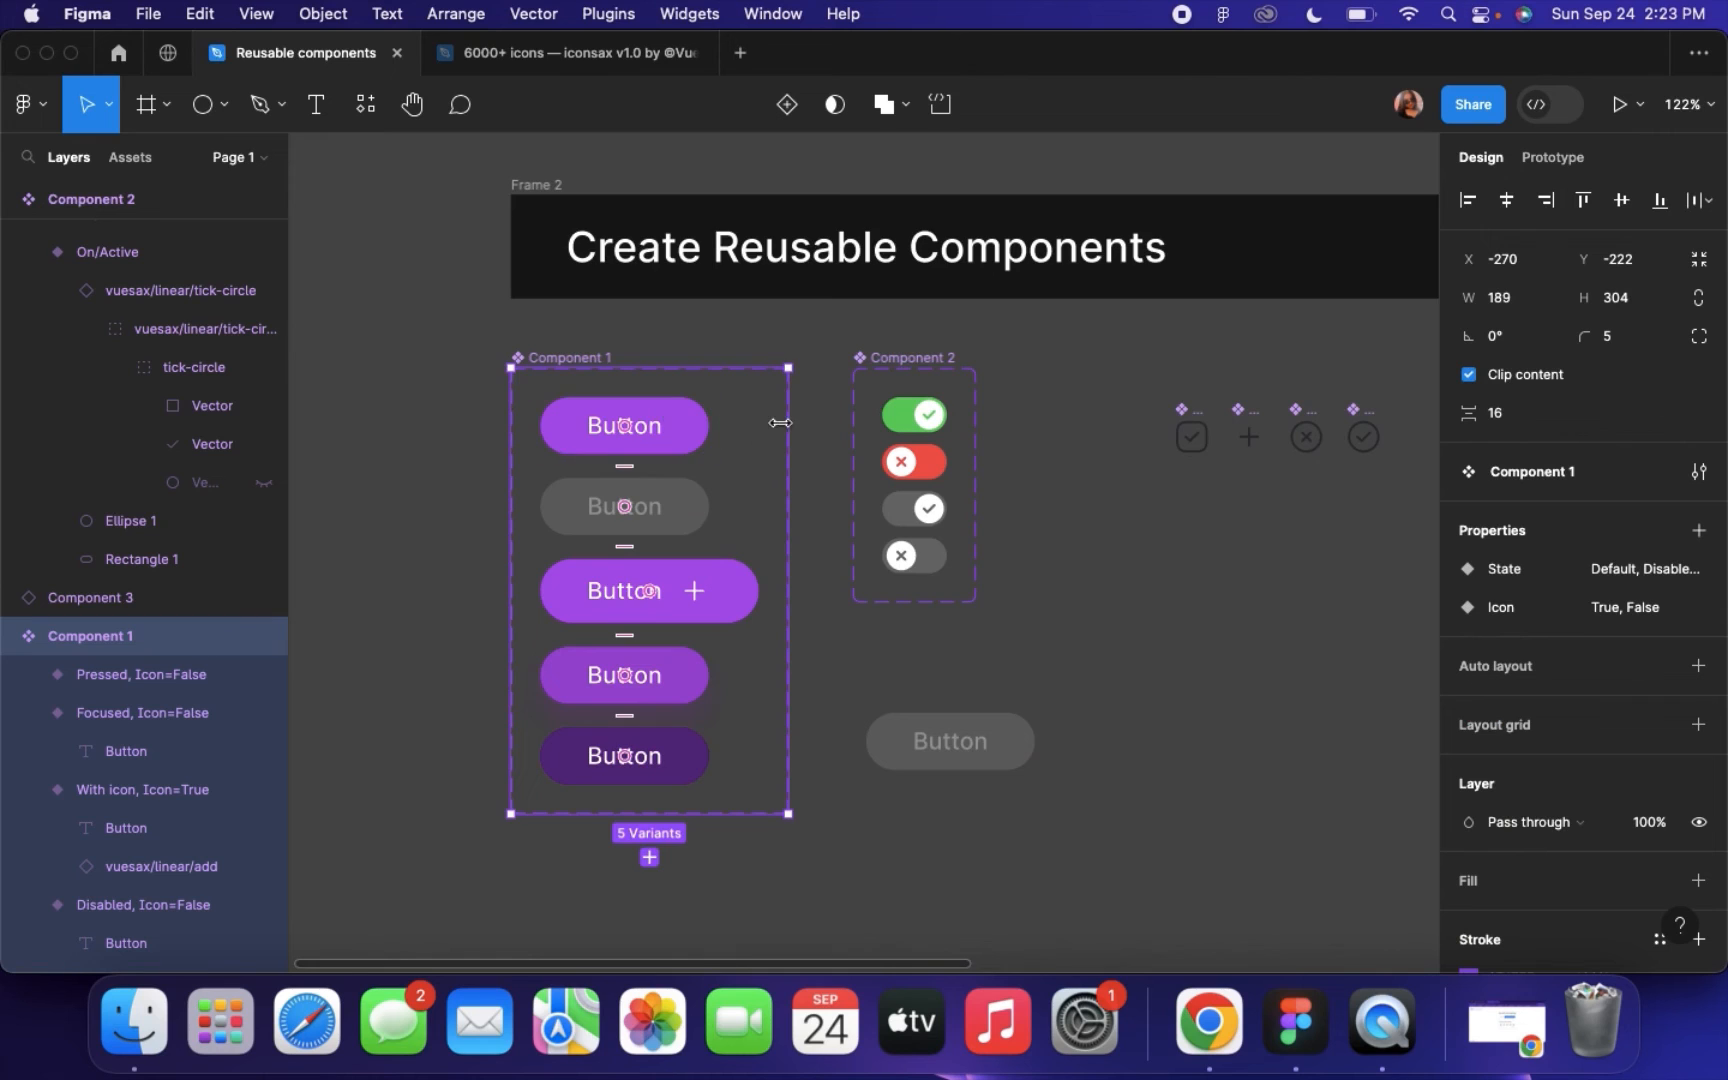
scroll(780, 423, "right", 2)
scroll(780, 423, "down", 1)
left_click_drag(808, 318, 988, 310)
left_click(872, 710)
left_click_drag(953, 698, 1042, 668)
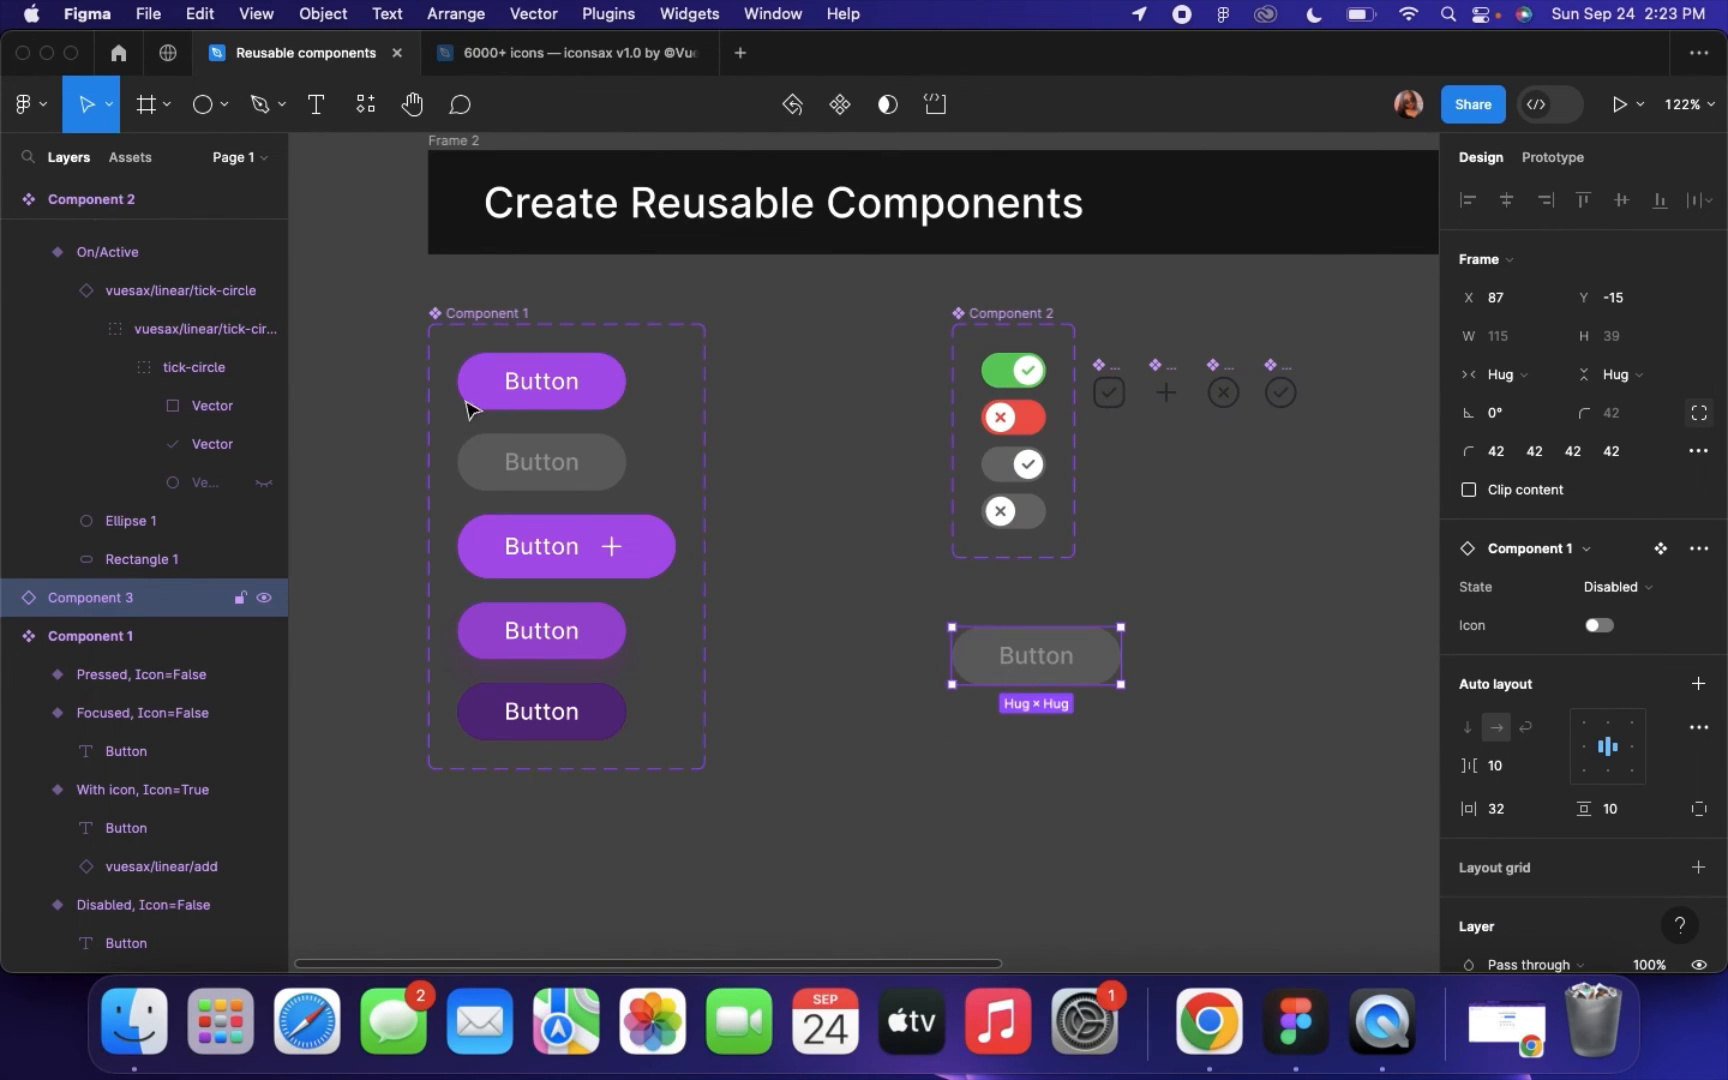
left_click(468, 316)
left_click_drag(705, 352, 898, 352)
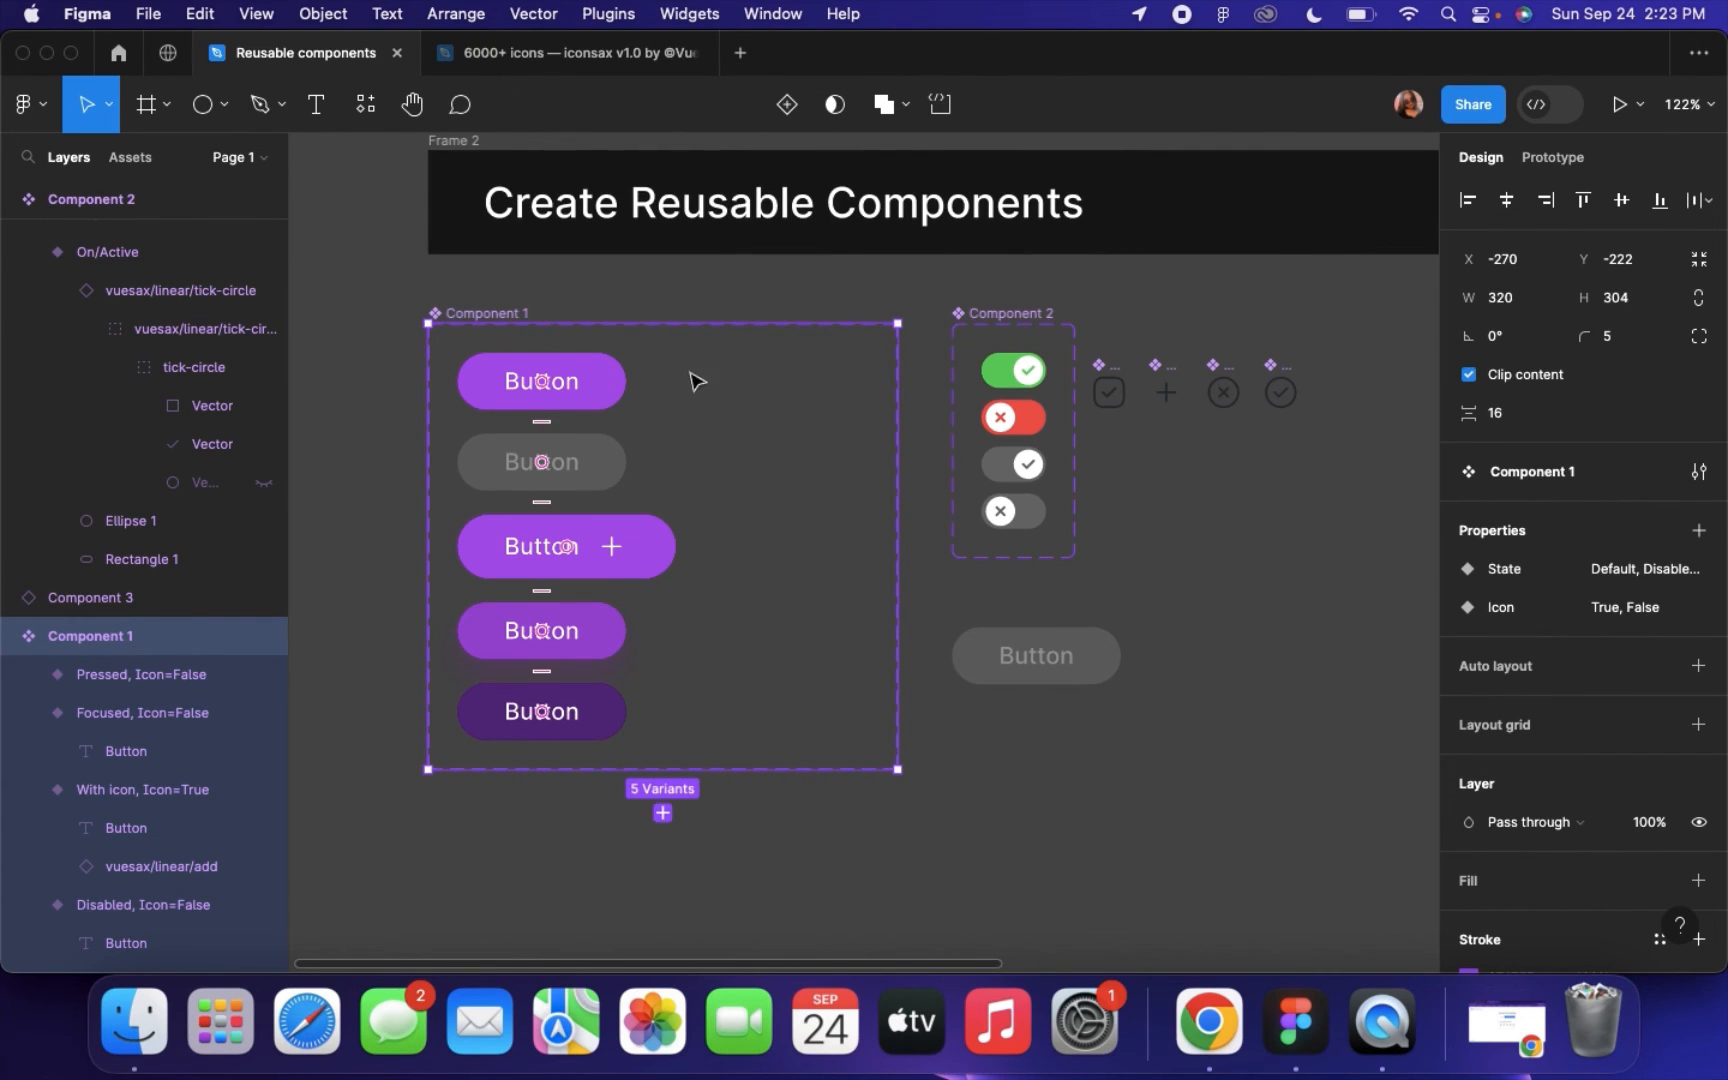
Add a new variant based on the Default button and copy the With icon variant's plus icon into it
left_click(565, 385)
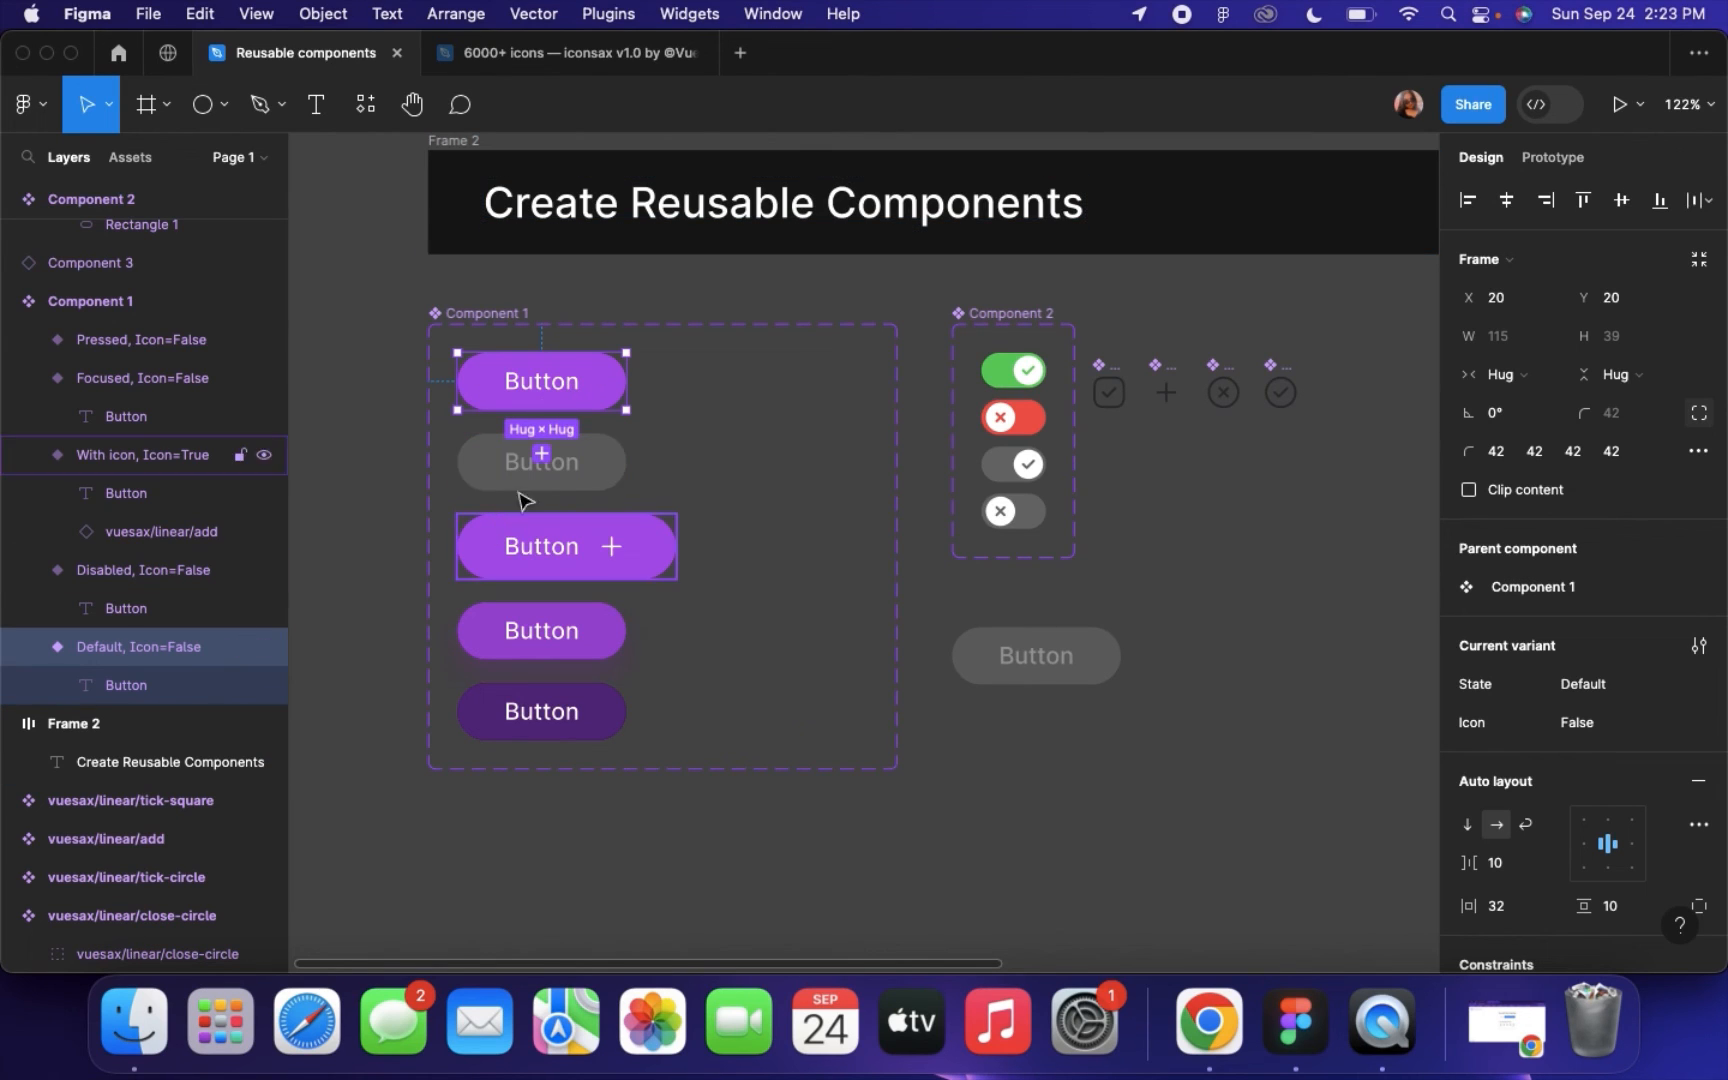
left_click(541, 455)
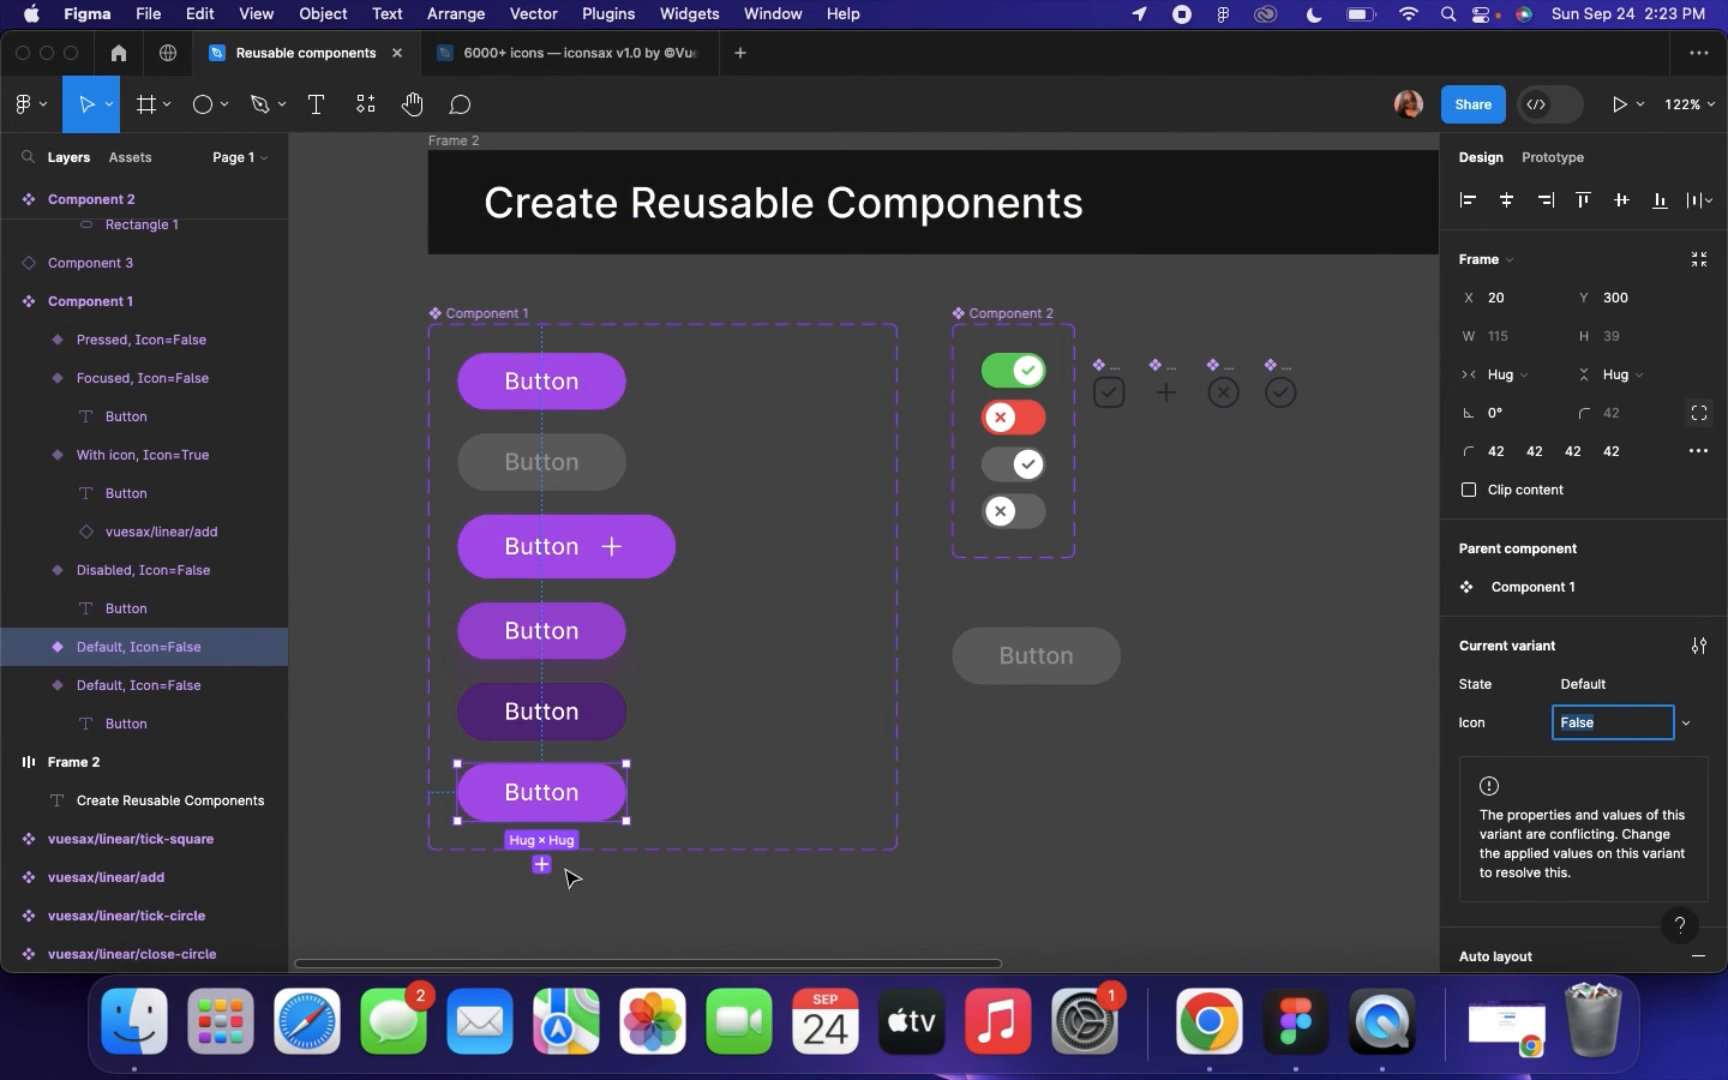
double_click(611, 548)
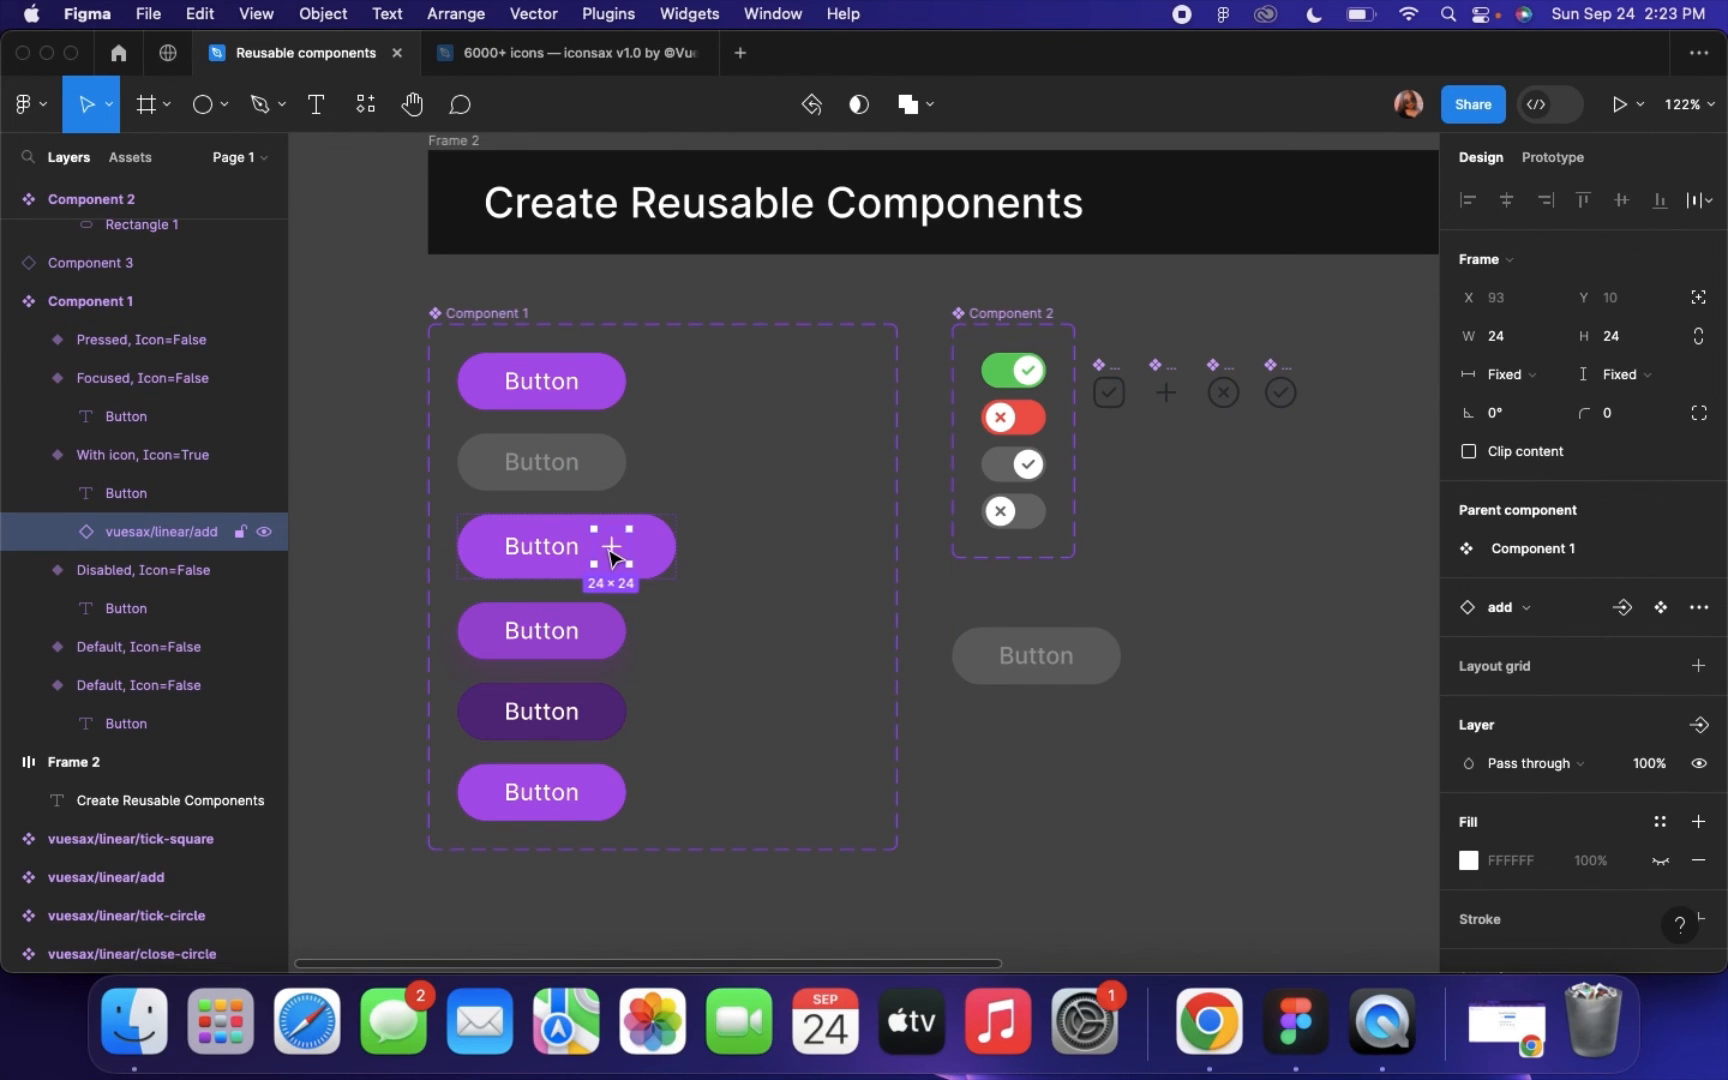
mouse_move(611, 550)
left_mouse_down()
mouse_move(579, 771)
mouse_move(591, 811)
left_mouse_up()
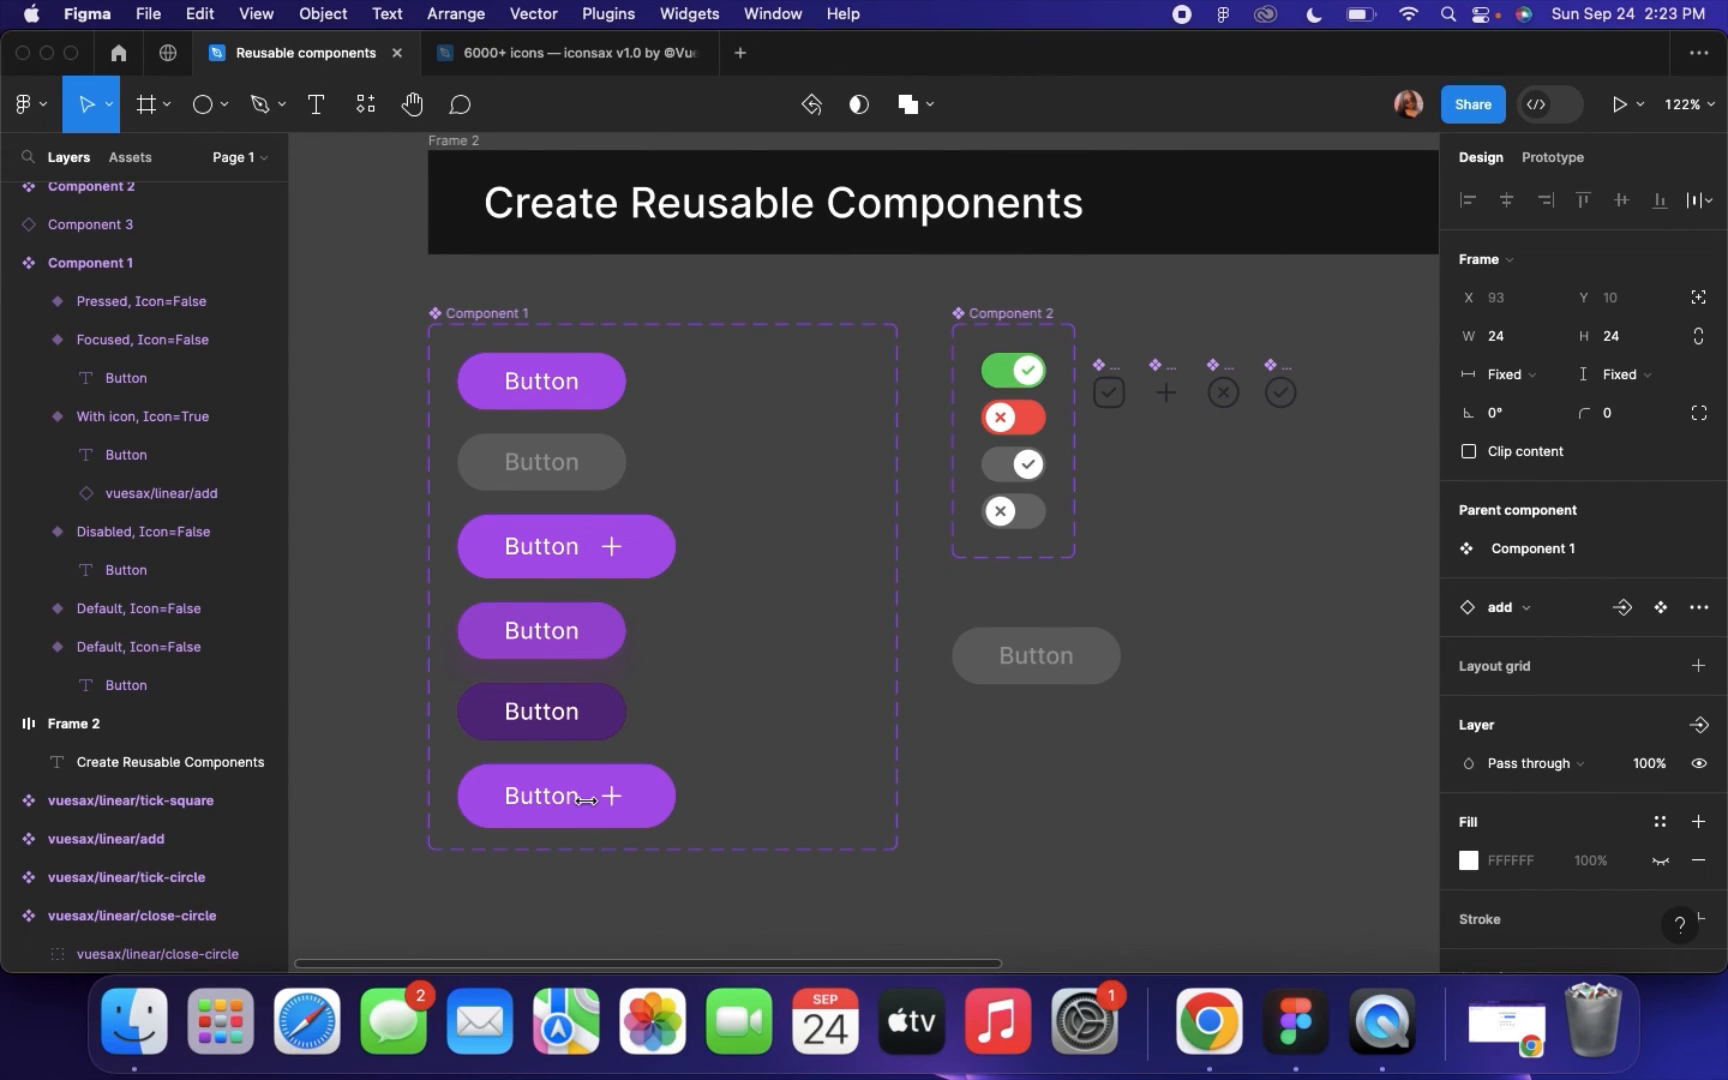
Move the new plus-icon variant beside the Default button at X 152, Y 17 and set its Icon value to True
left_click(676, 798)
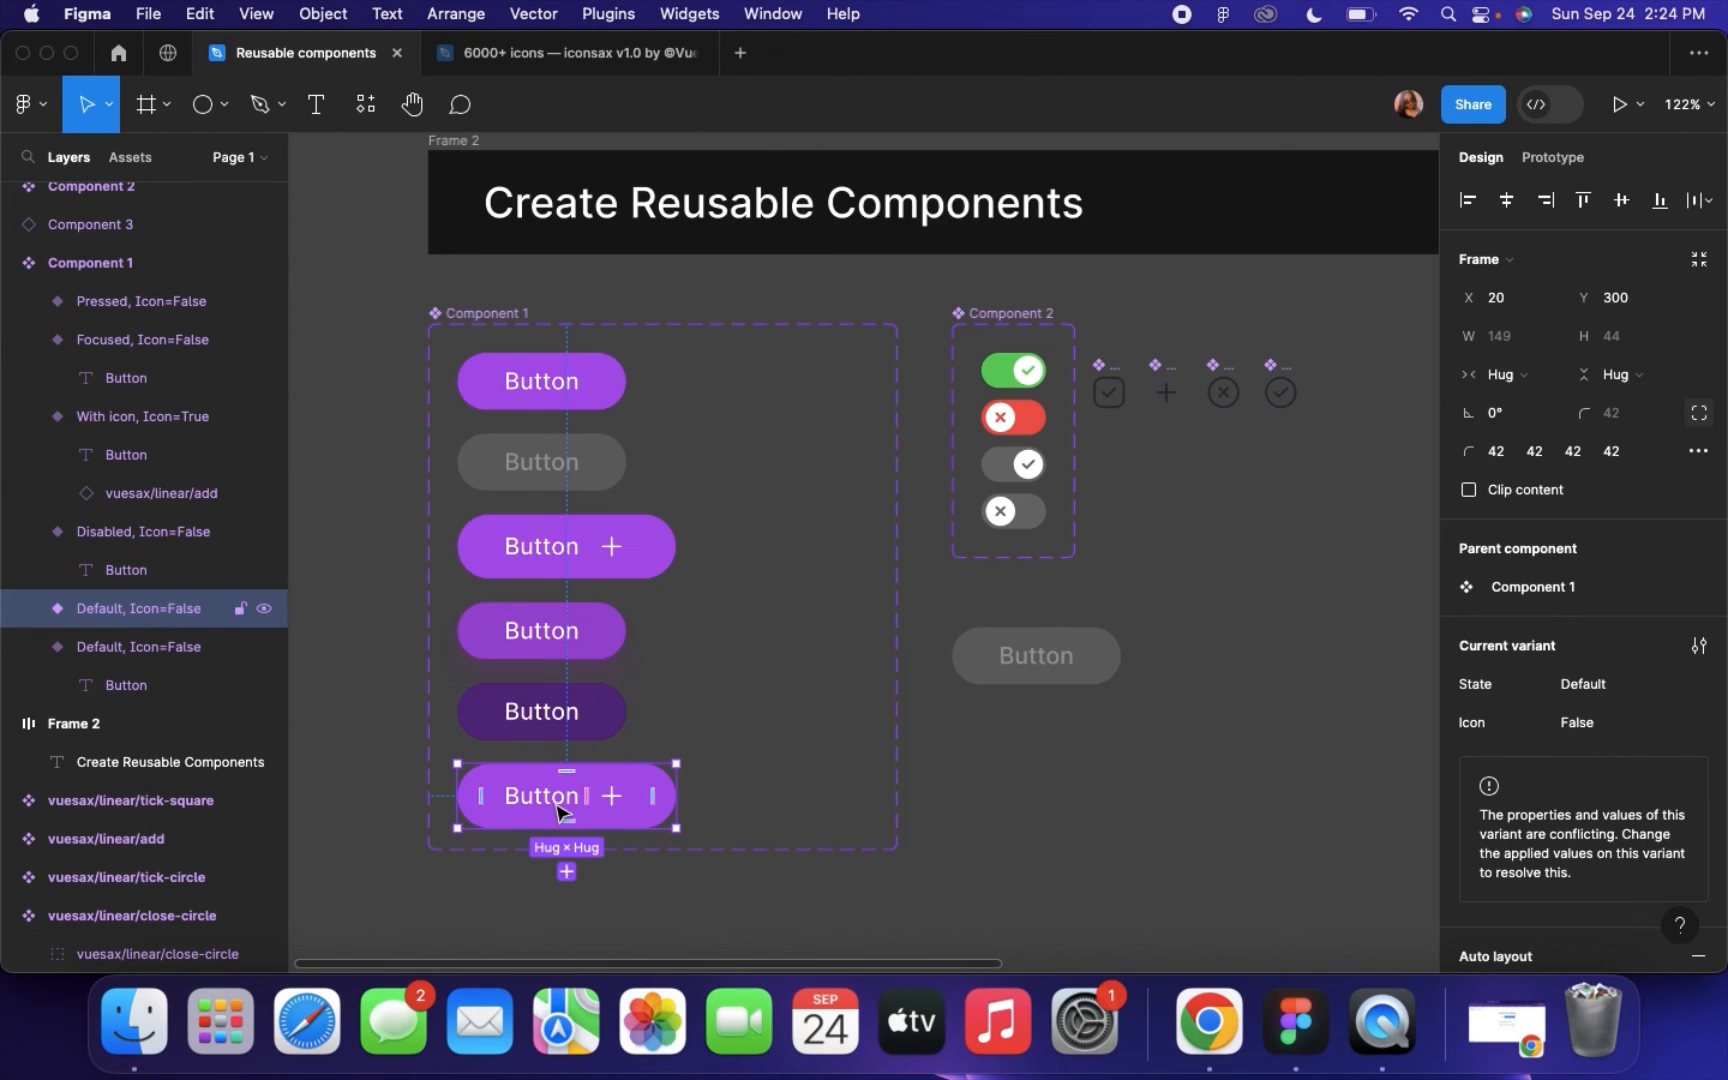
left_click_drag(557, 810, 745, 396)
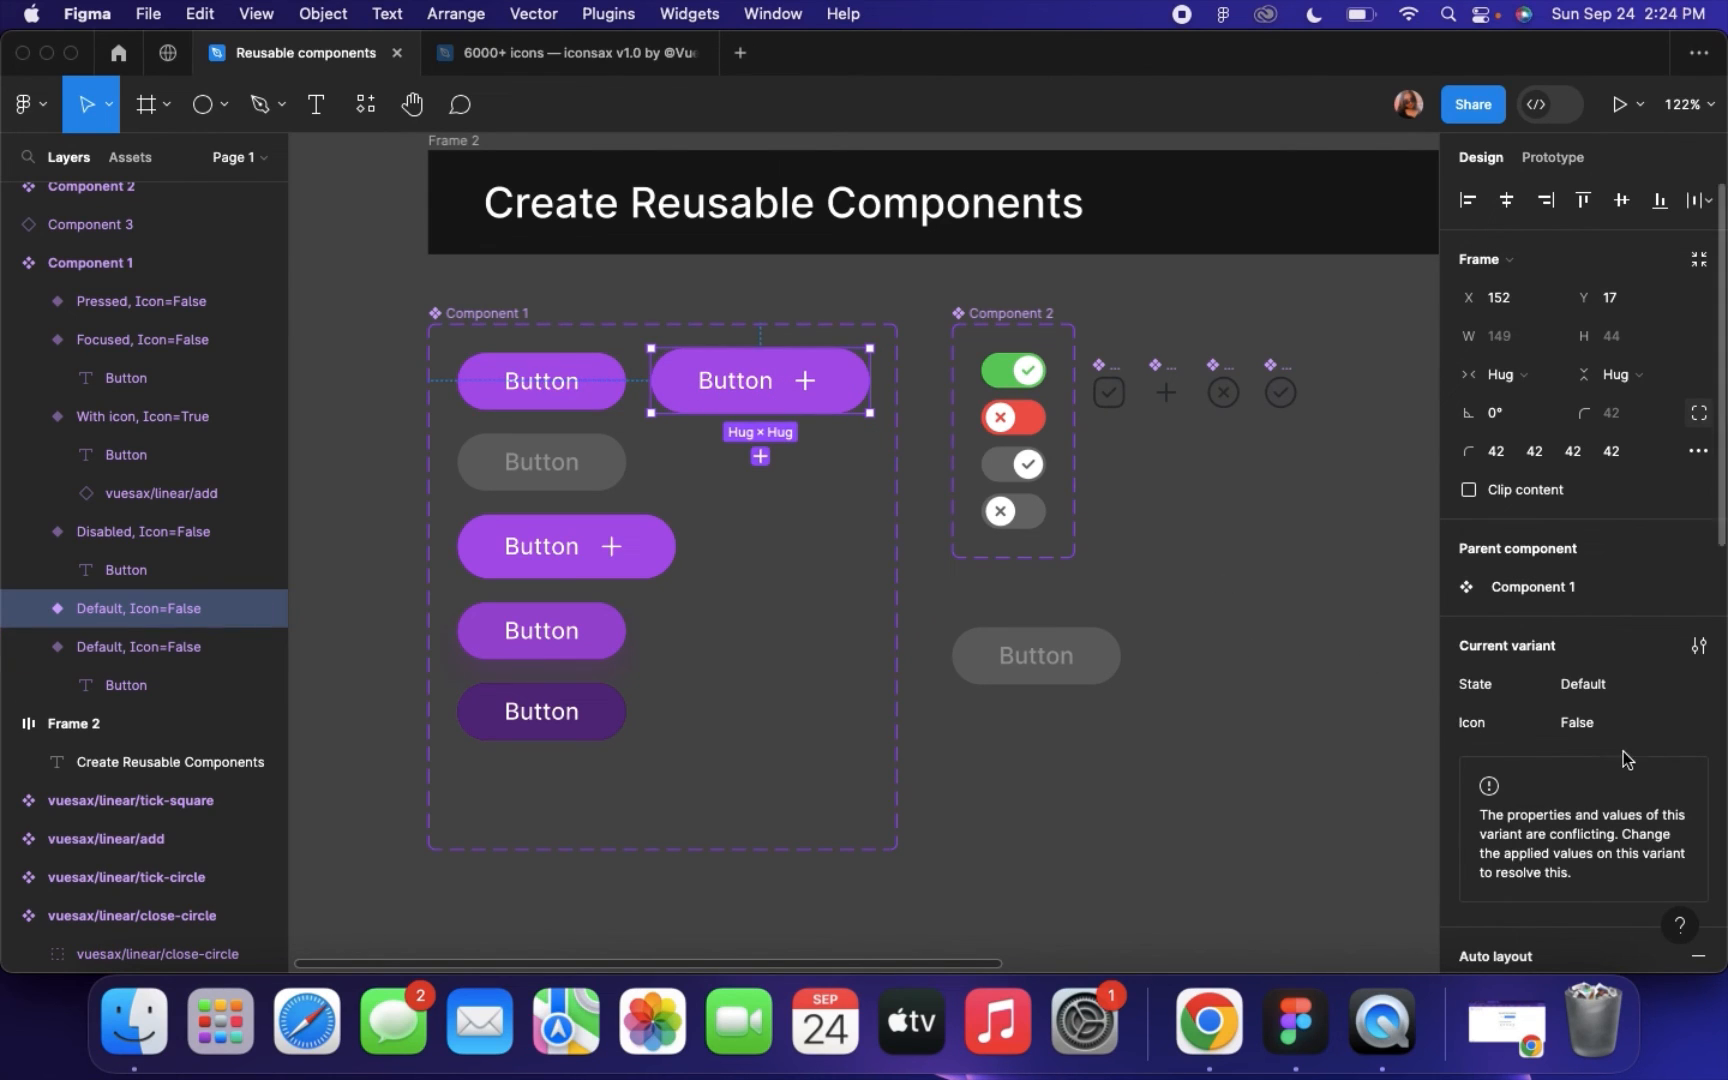
left_click(1688, 725)
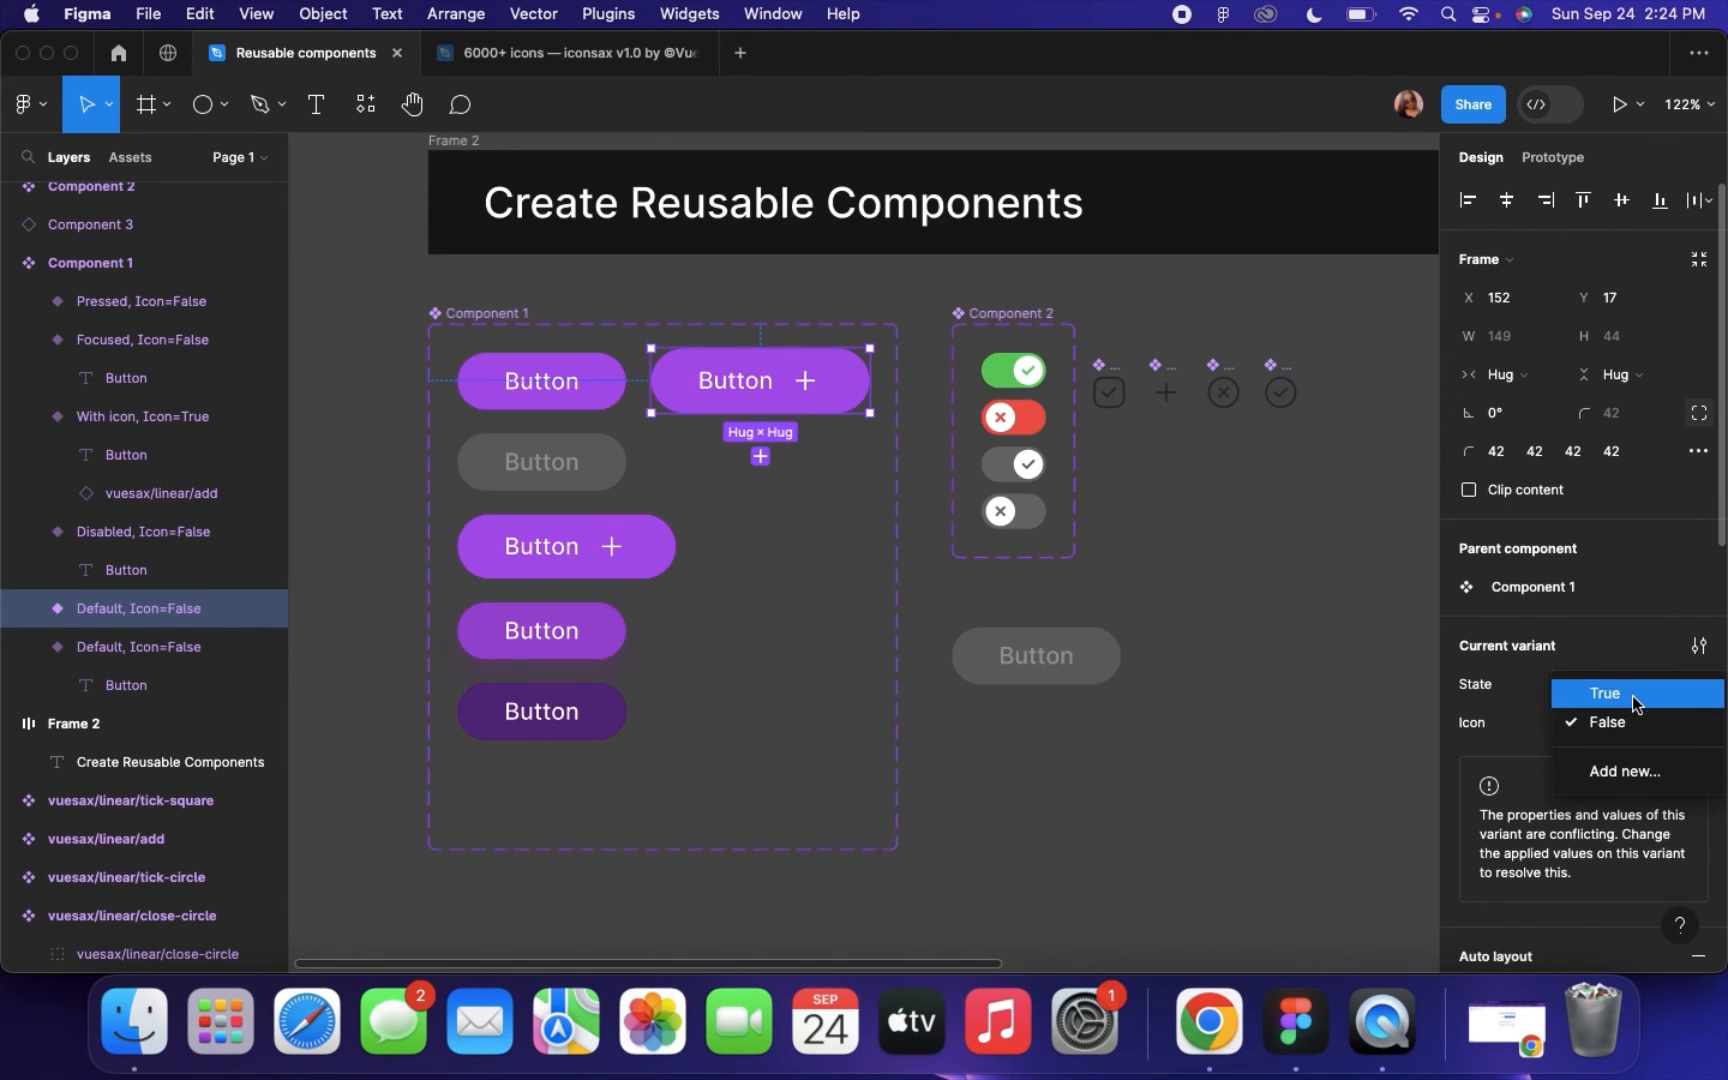
left_click(1632, 695)
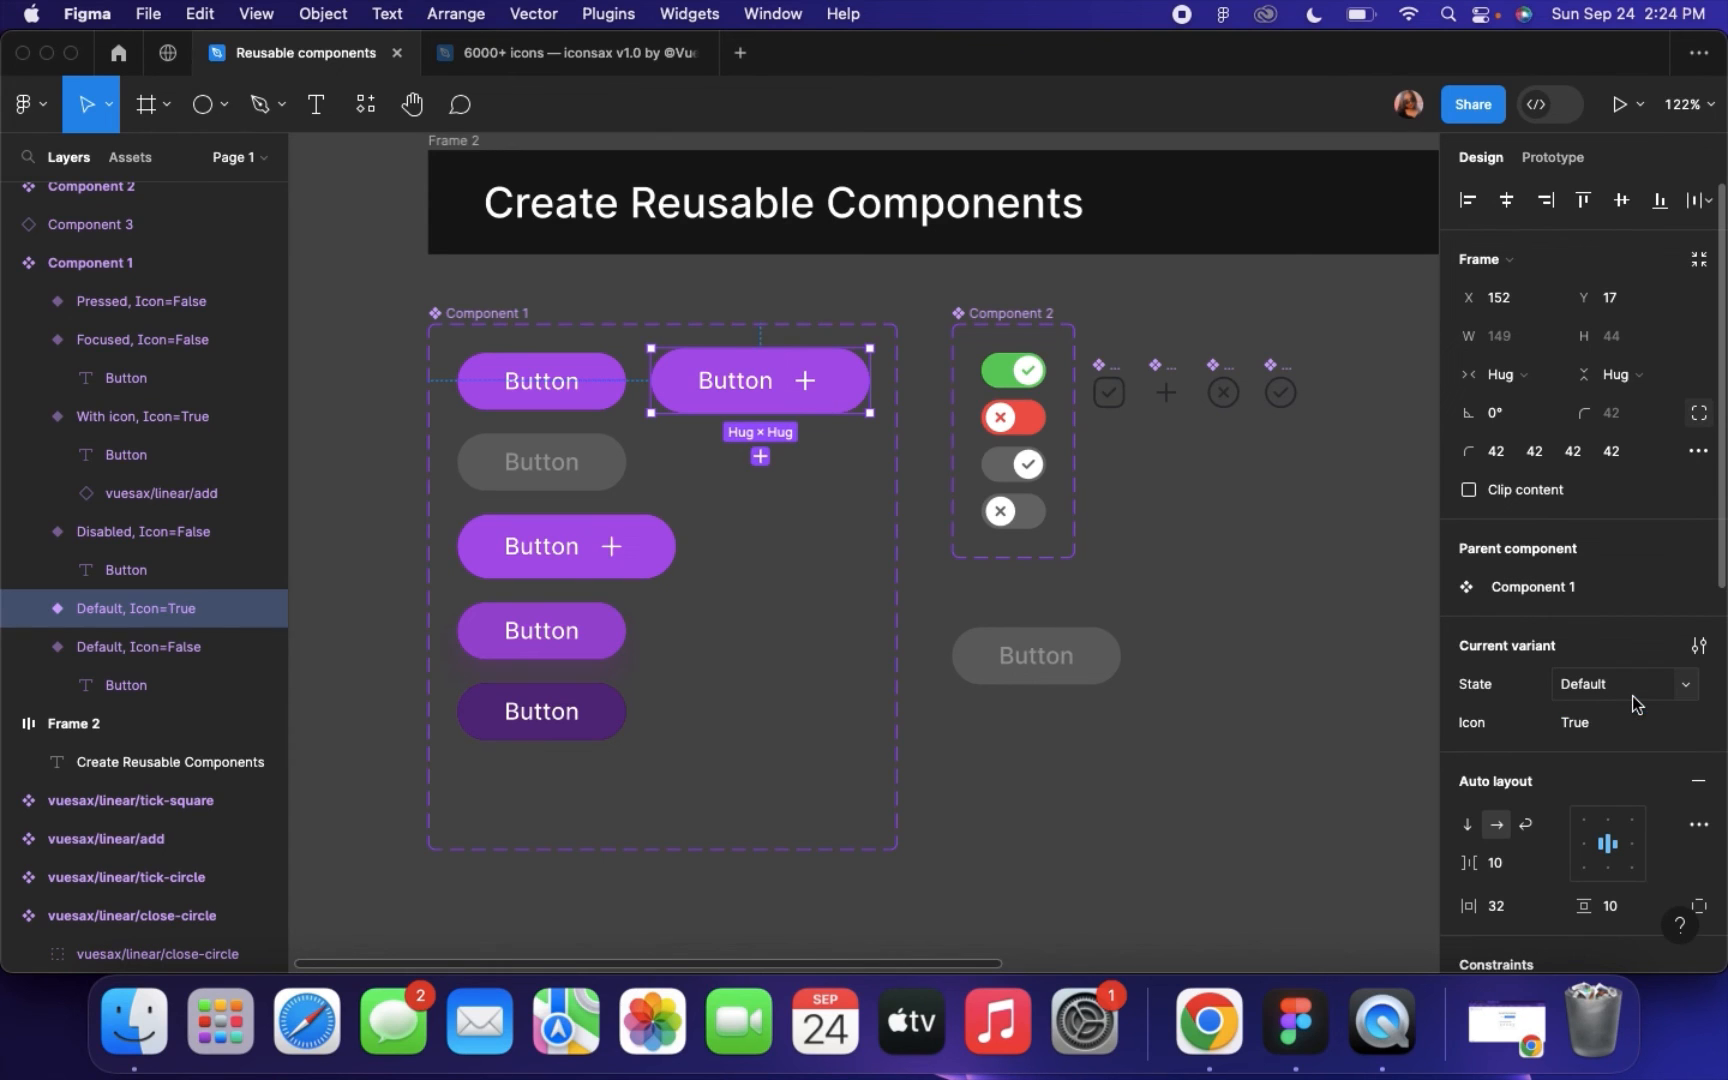
Duplicate the Disabled button variant, place it beside the original at X 152, Y 72, and copy the plus icon into it
left_click(541, 462)
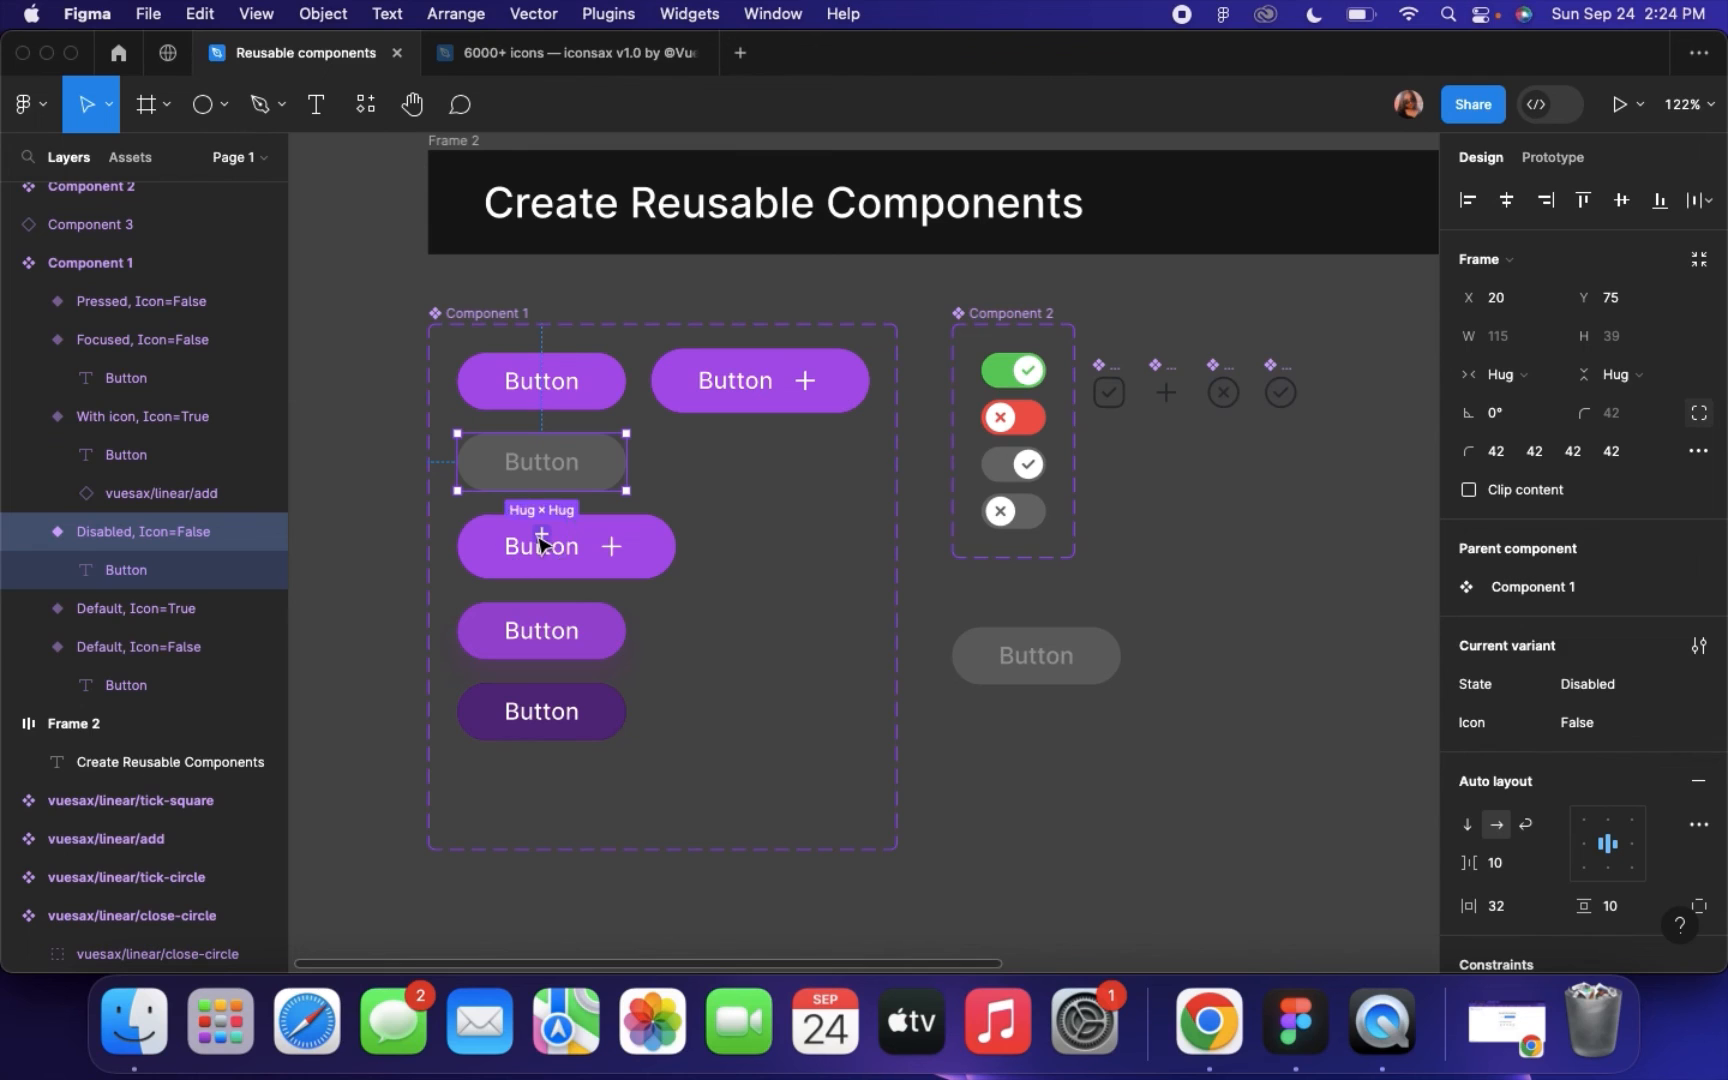
key("super+d")
left_click_drag(546, 470, 728, 475)
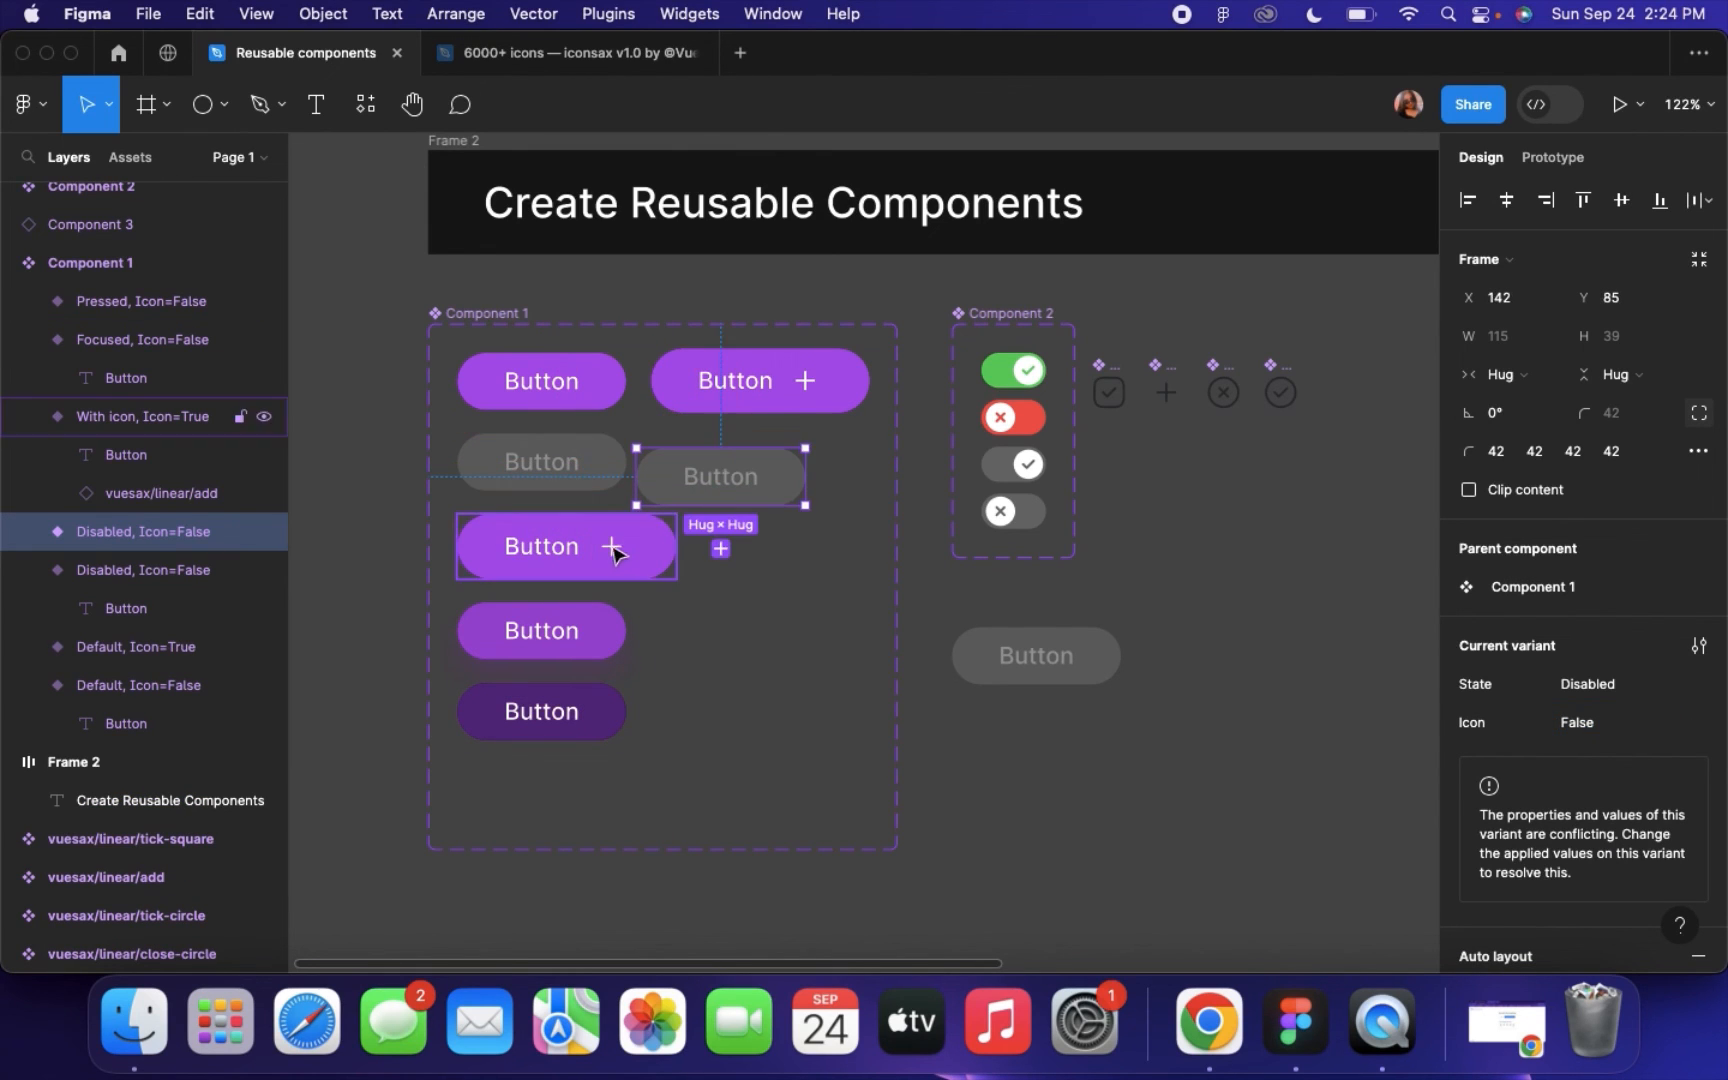
double_click(806, 395)
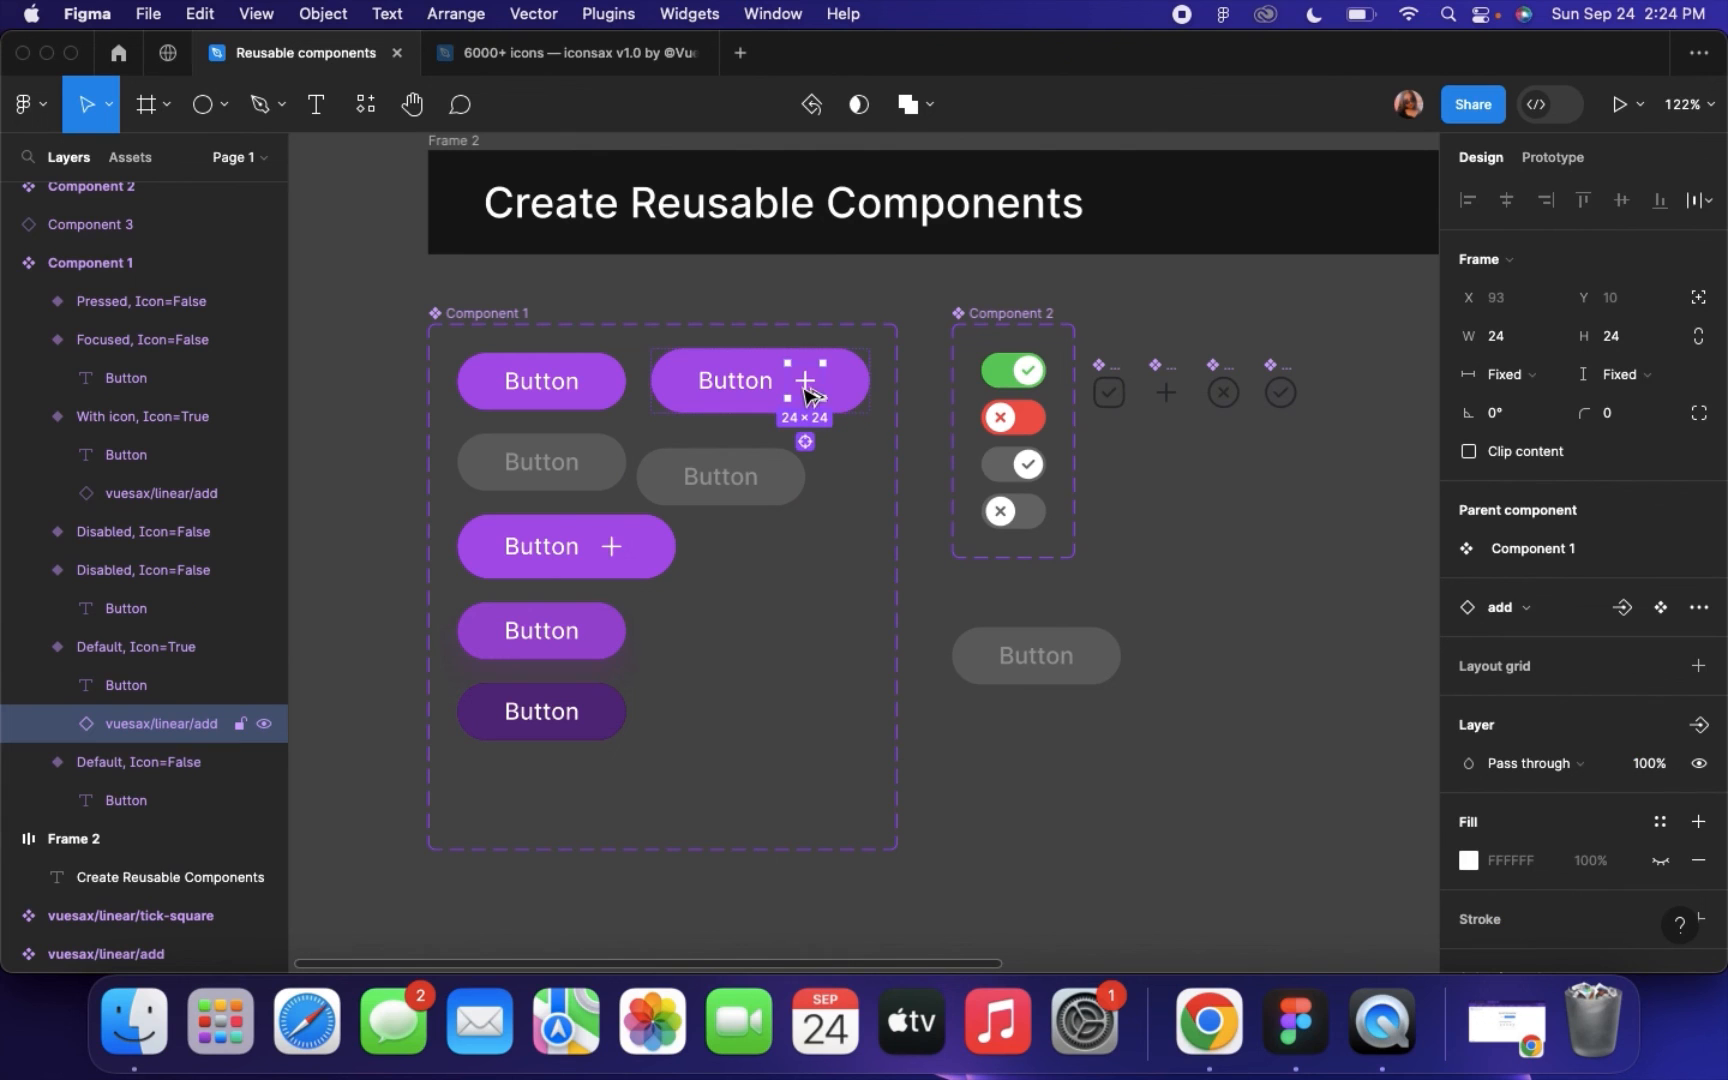
left_click_drag(802, 387, 770, 466)
key("Escape")
Recolor the white plus icon in the new Disabled variant to 9B9B9B by sampling the color of its button text
scroll(1516, 770, "down", 5)
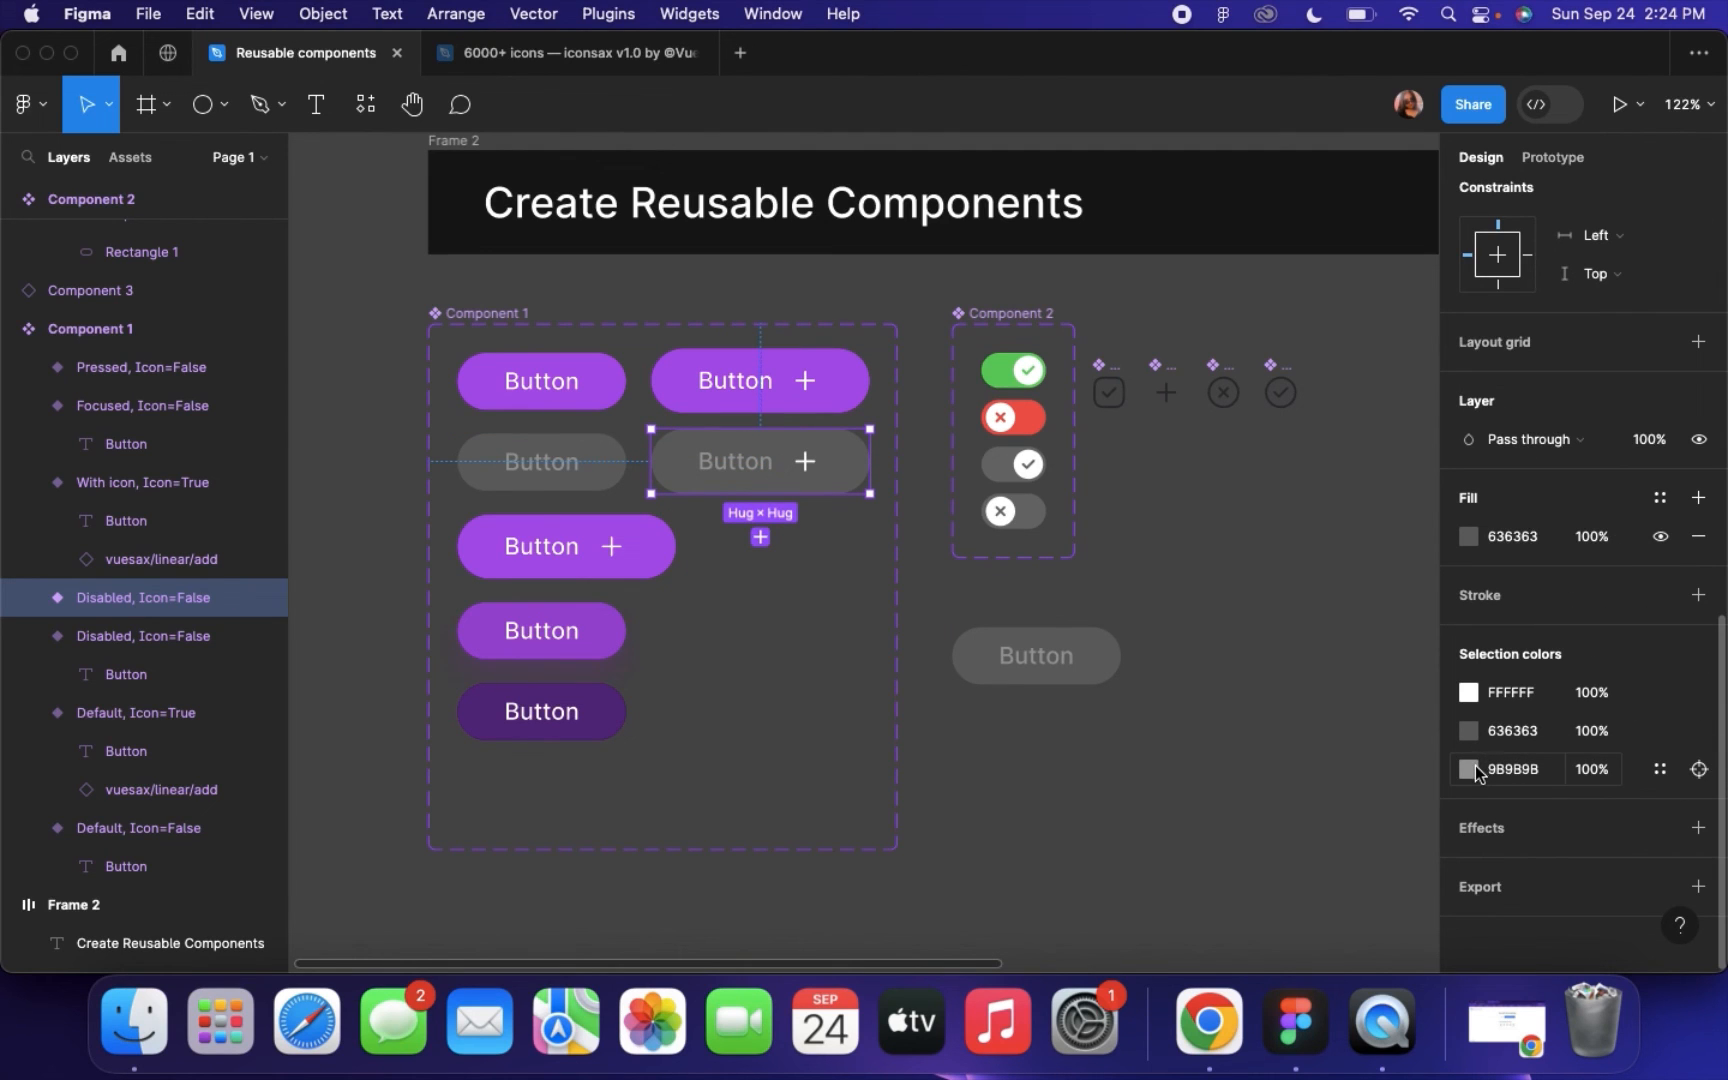
left_click(1468, 692)
left_click(1185, 686)
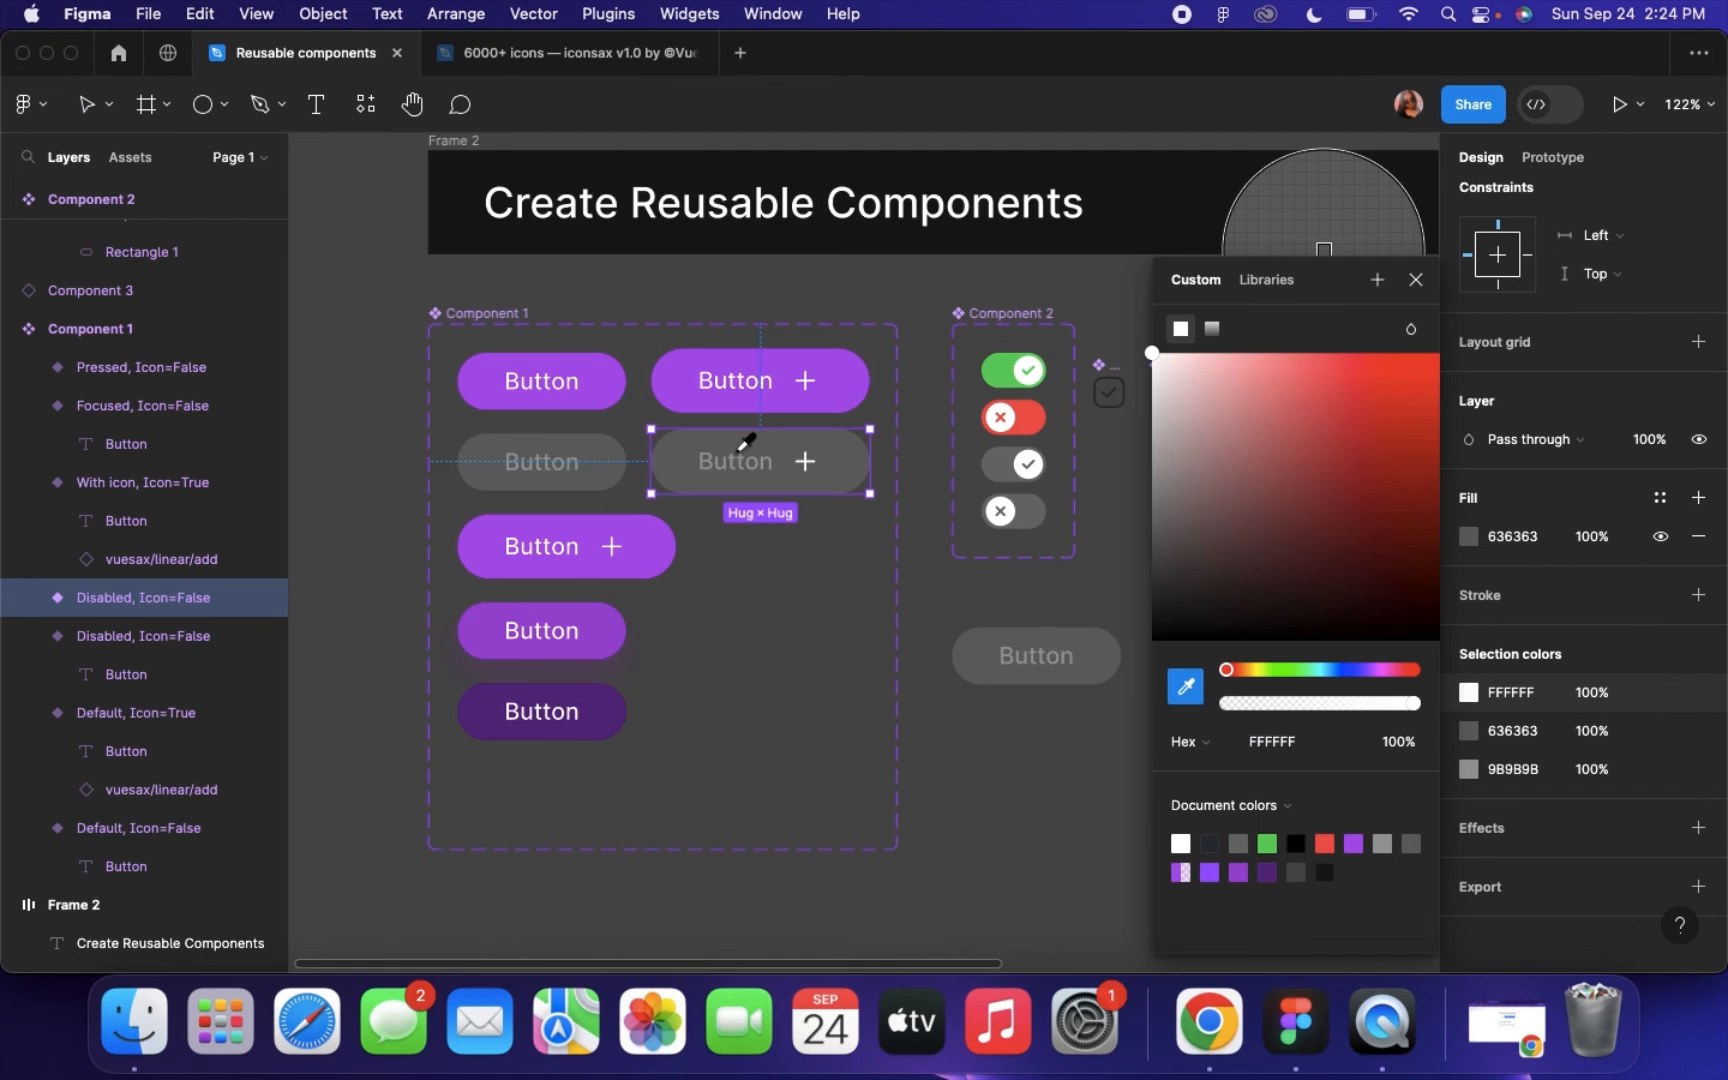
scroll(744, 447, "up", 15)
scroll(678, 555, "down", 15)
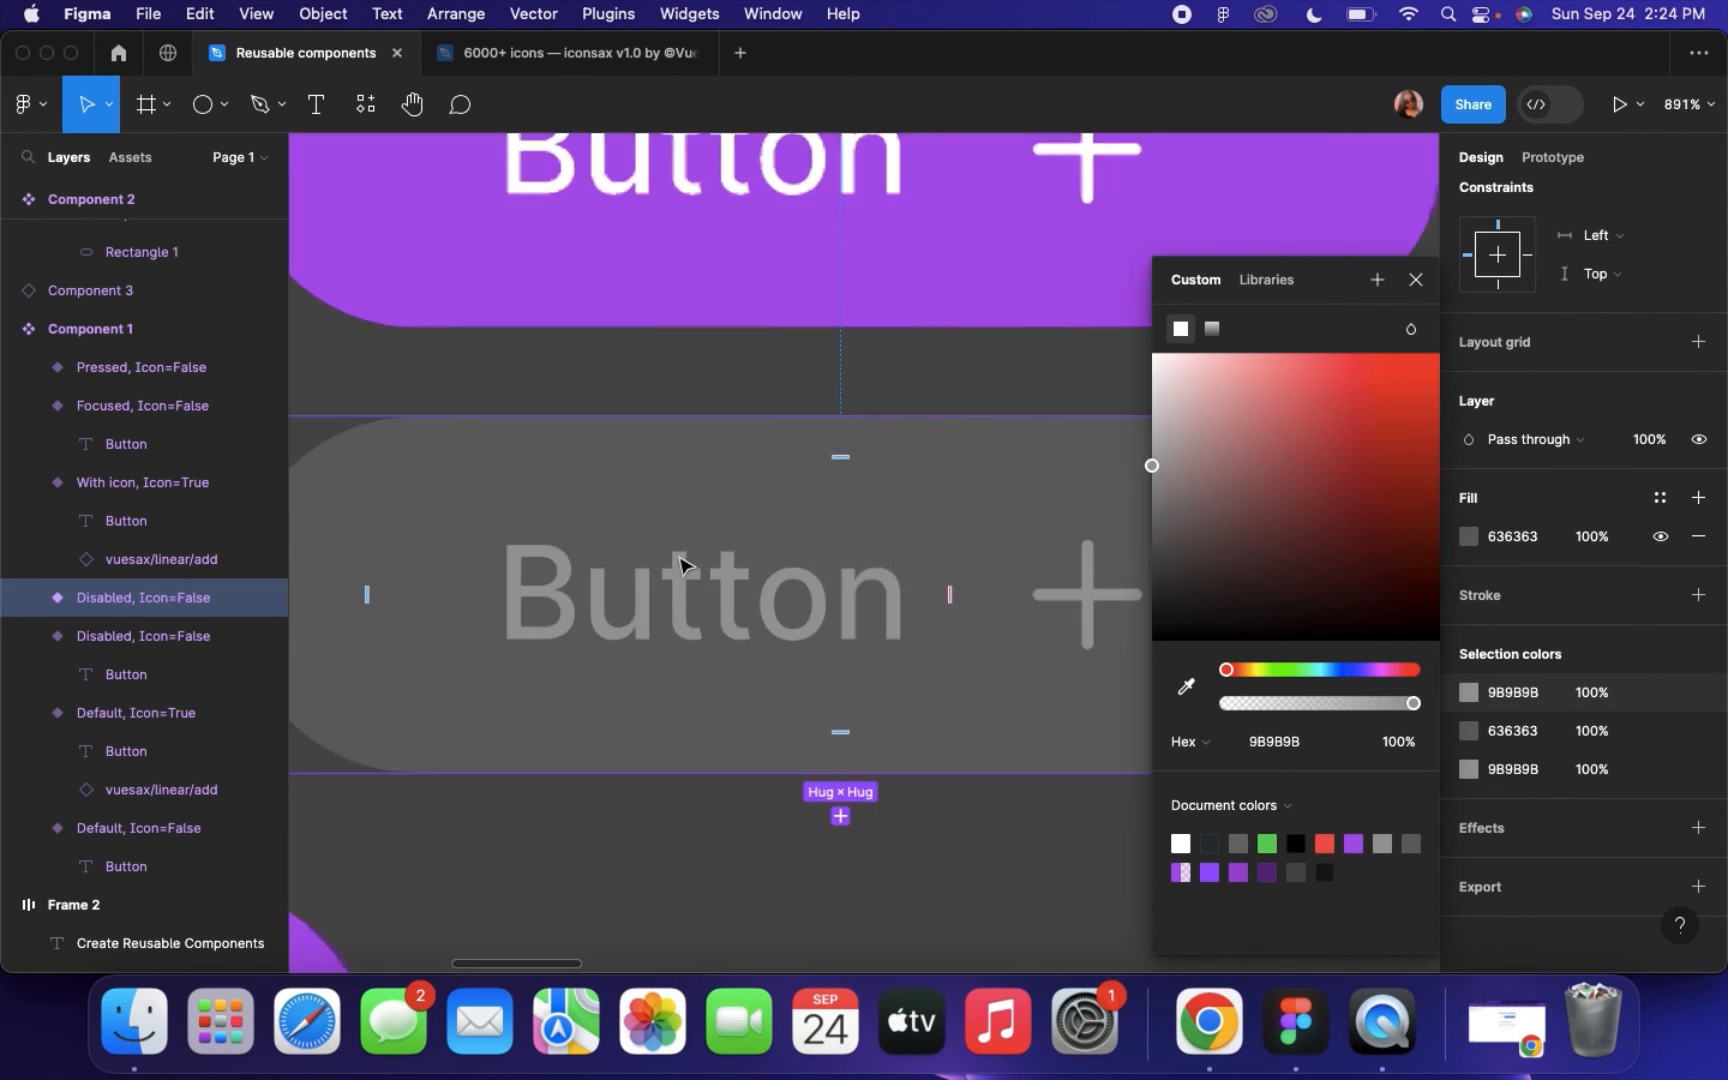
Set the Icon value of the Disabled variant with the plus icon to True
key("Escape")
left_click(697, 570)
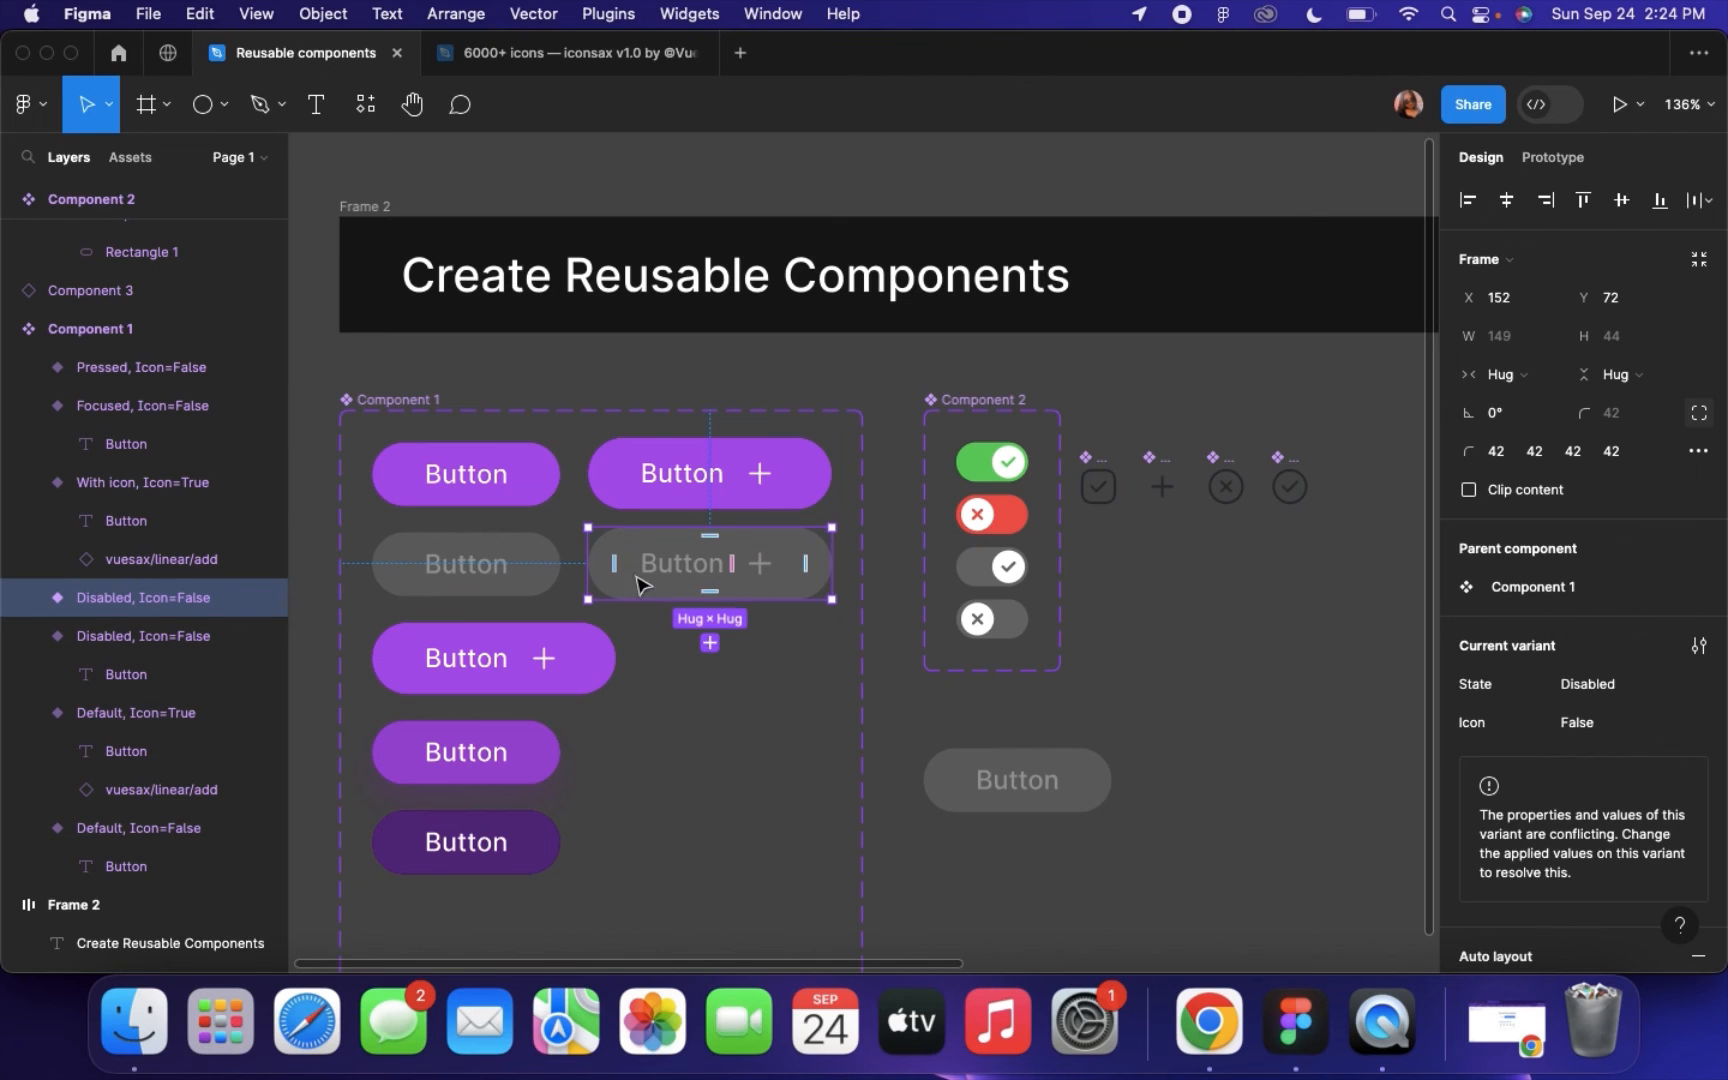
left_click(1683, 727)
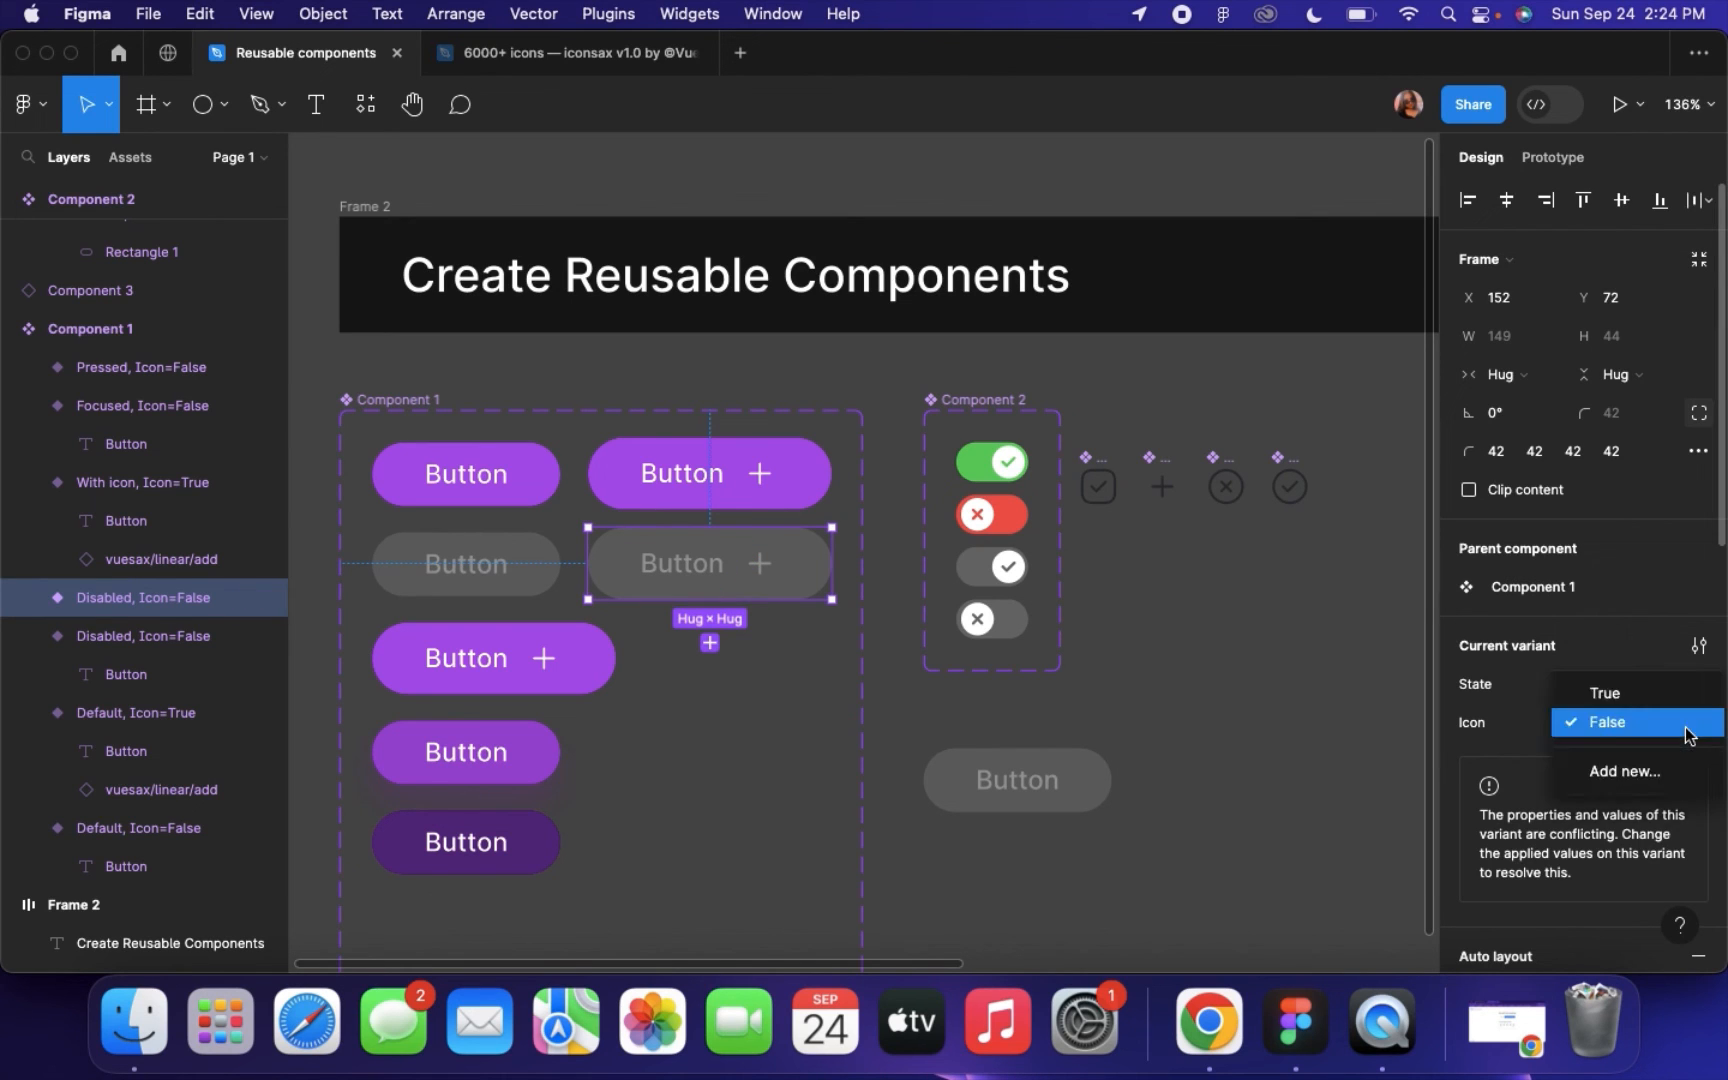
left_click(1605, 694)
Add a new variant based on the With icon button, place it beside the original and delete its plus icon
scroll(778, 686, "up", 2)
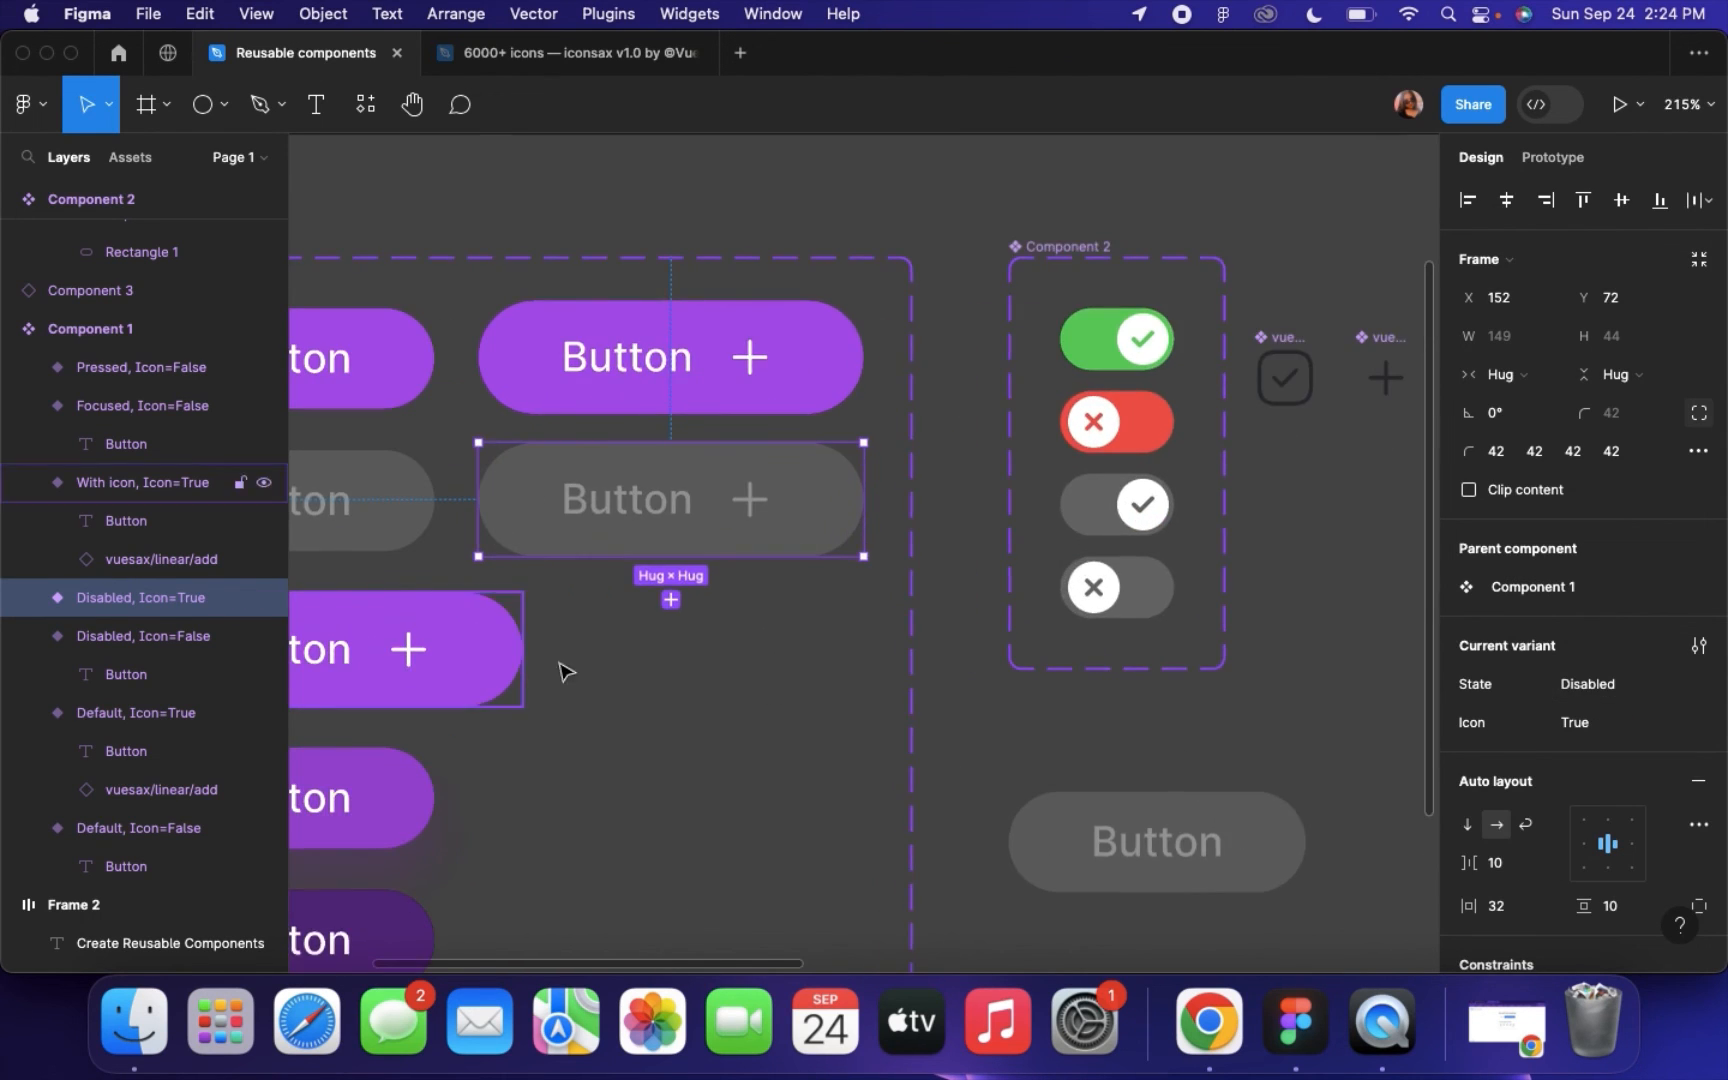
scroll(559, 675, "up", 3)
left_click(466, 546)
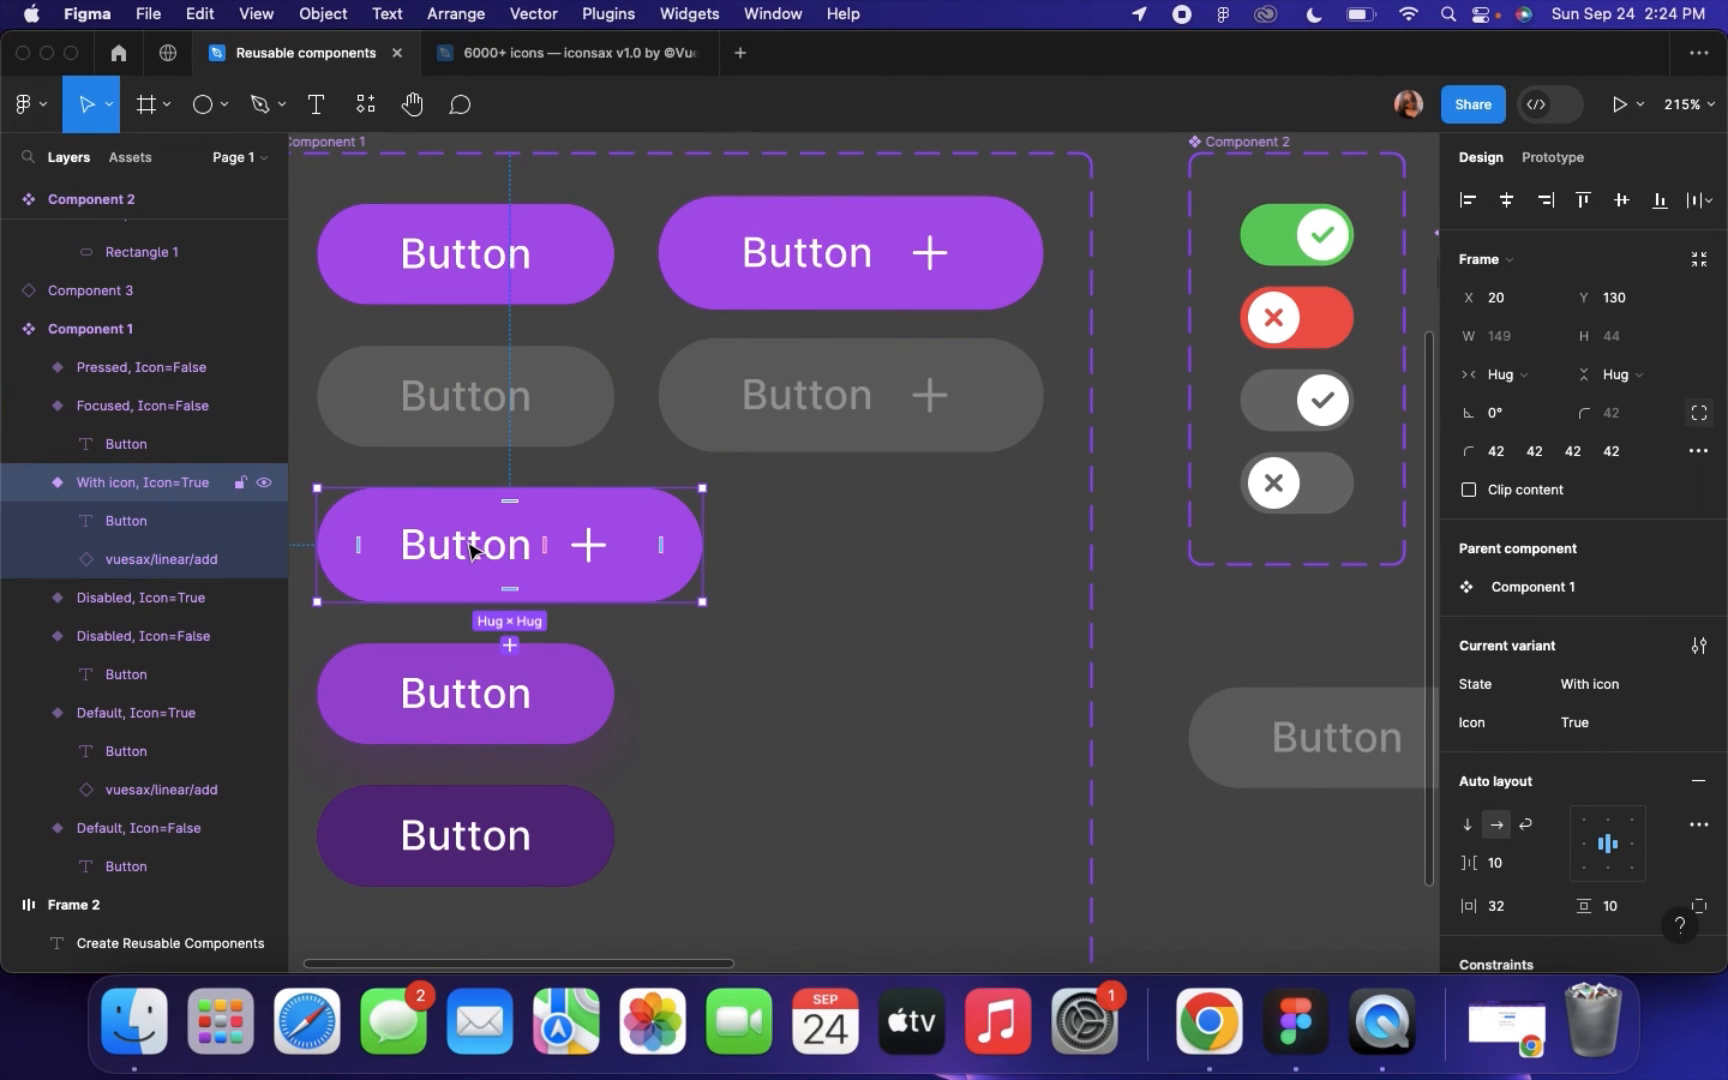
left_click(510, 645)
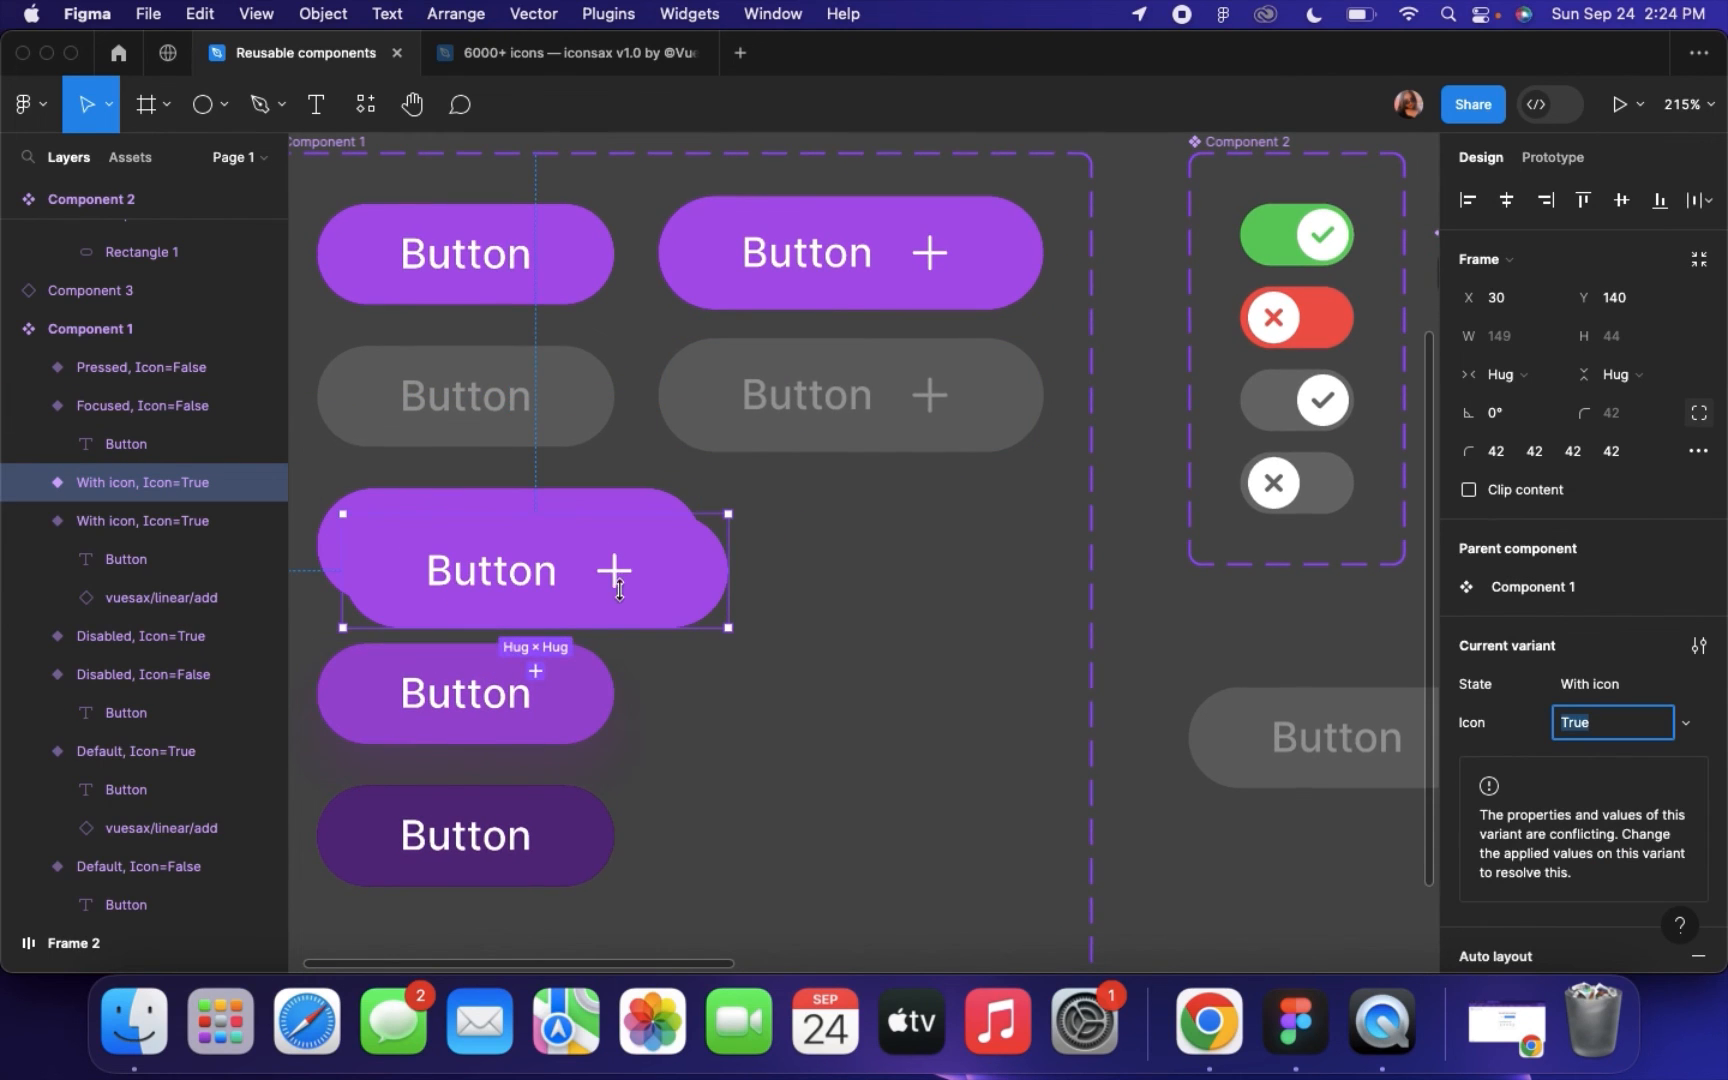
left_click_drag(536, 567, 902, 553)
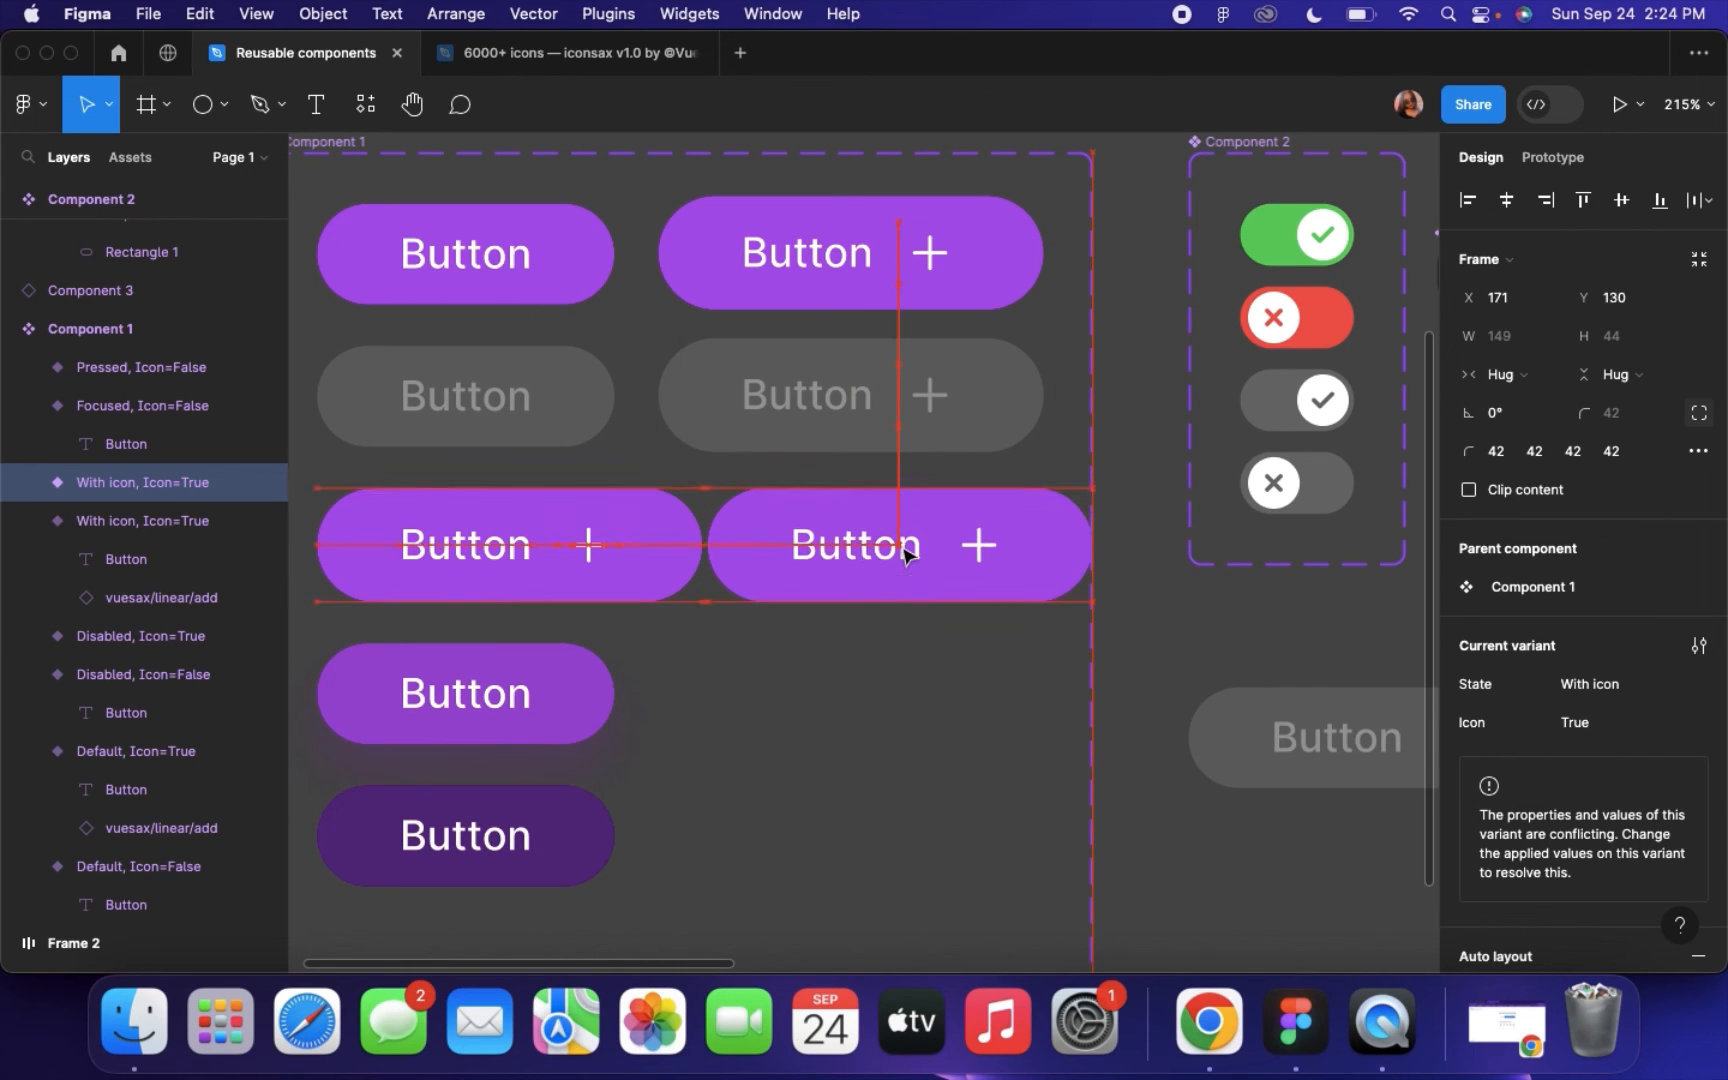
left_click(979, 548)
key("Delete")
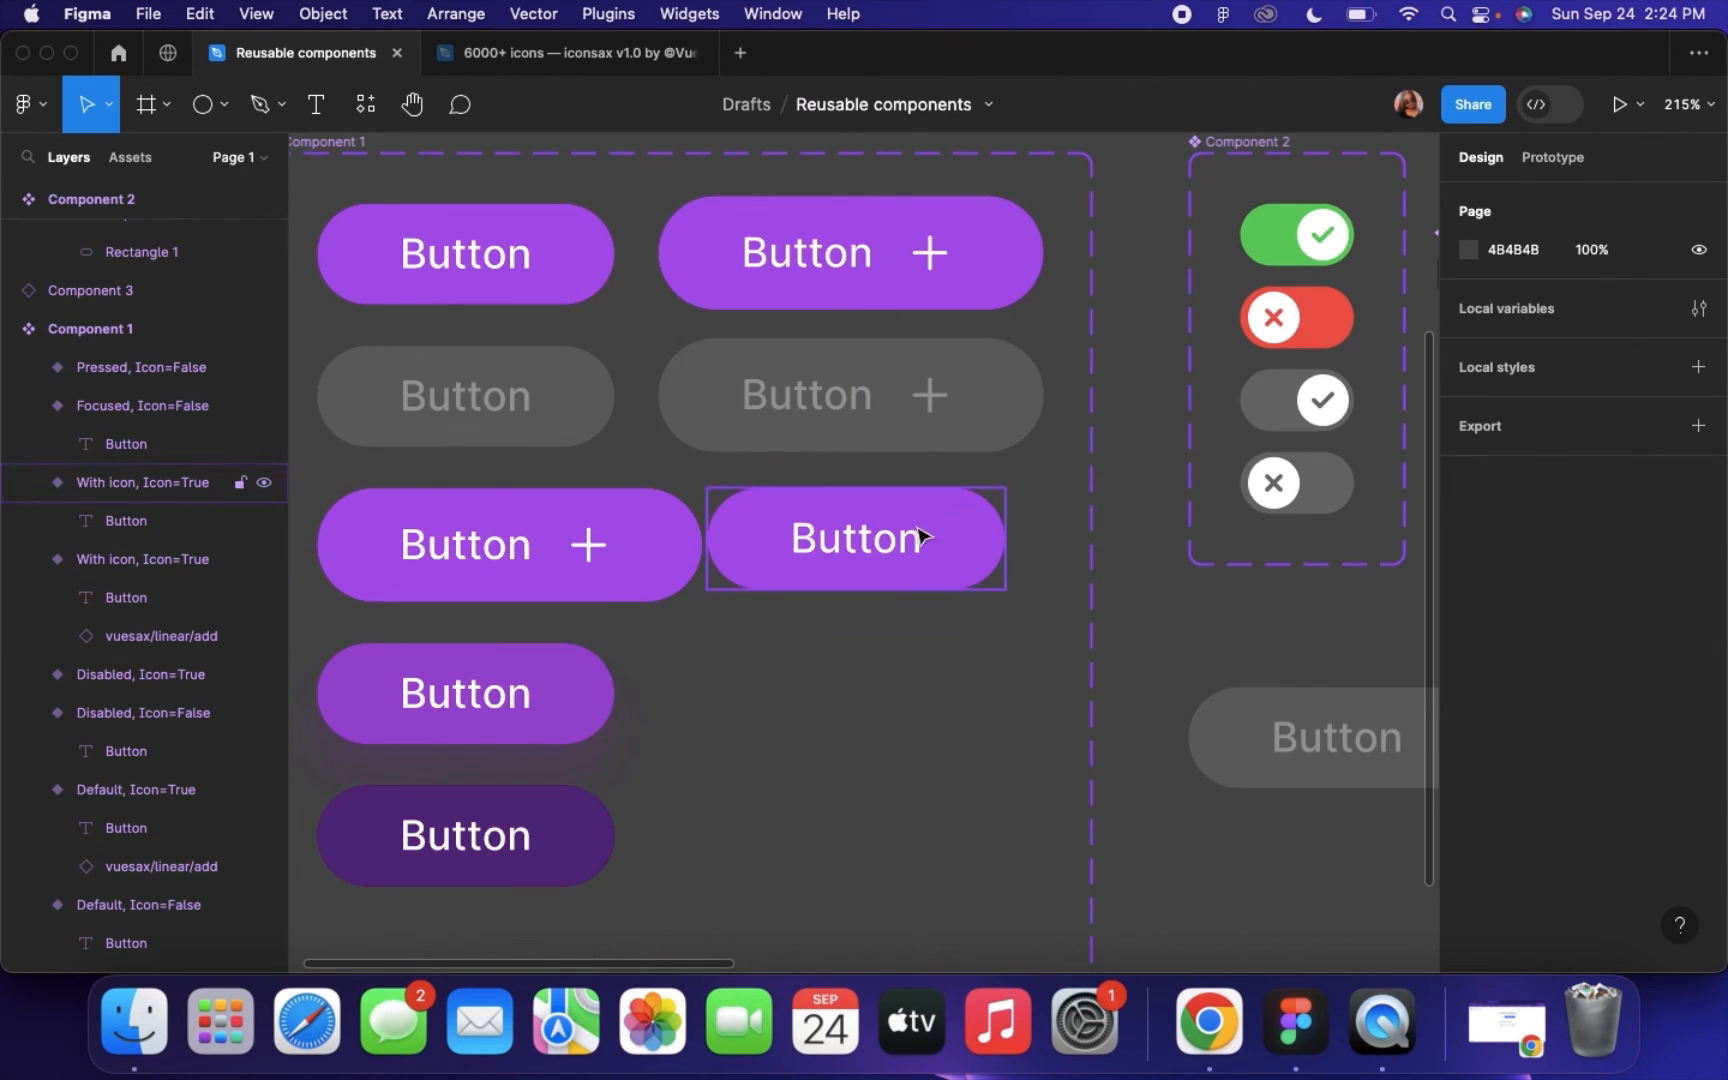
Move the iconless With icon variant to X 186, Y 133 and set its Icon value to False
left_click(835, 532)
left_click_drag(847, 535, 864, 538)
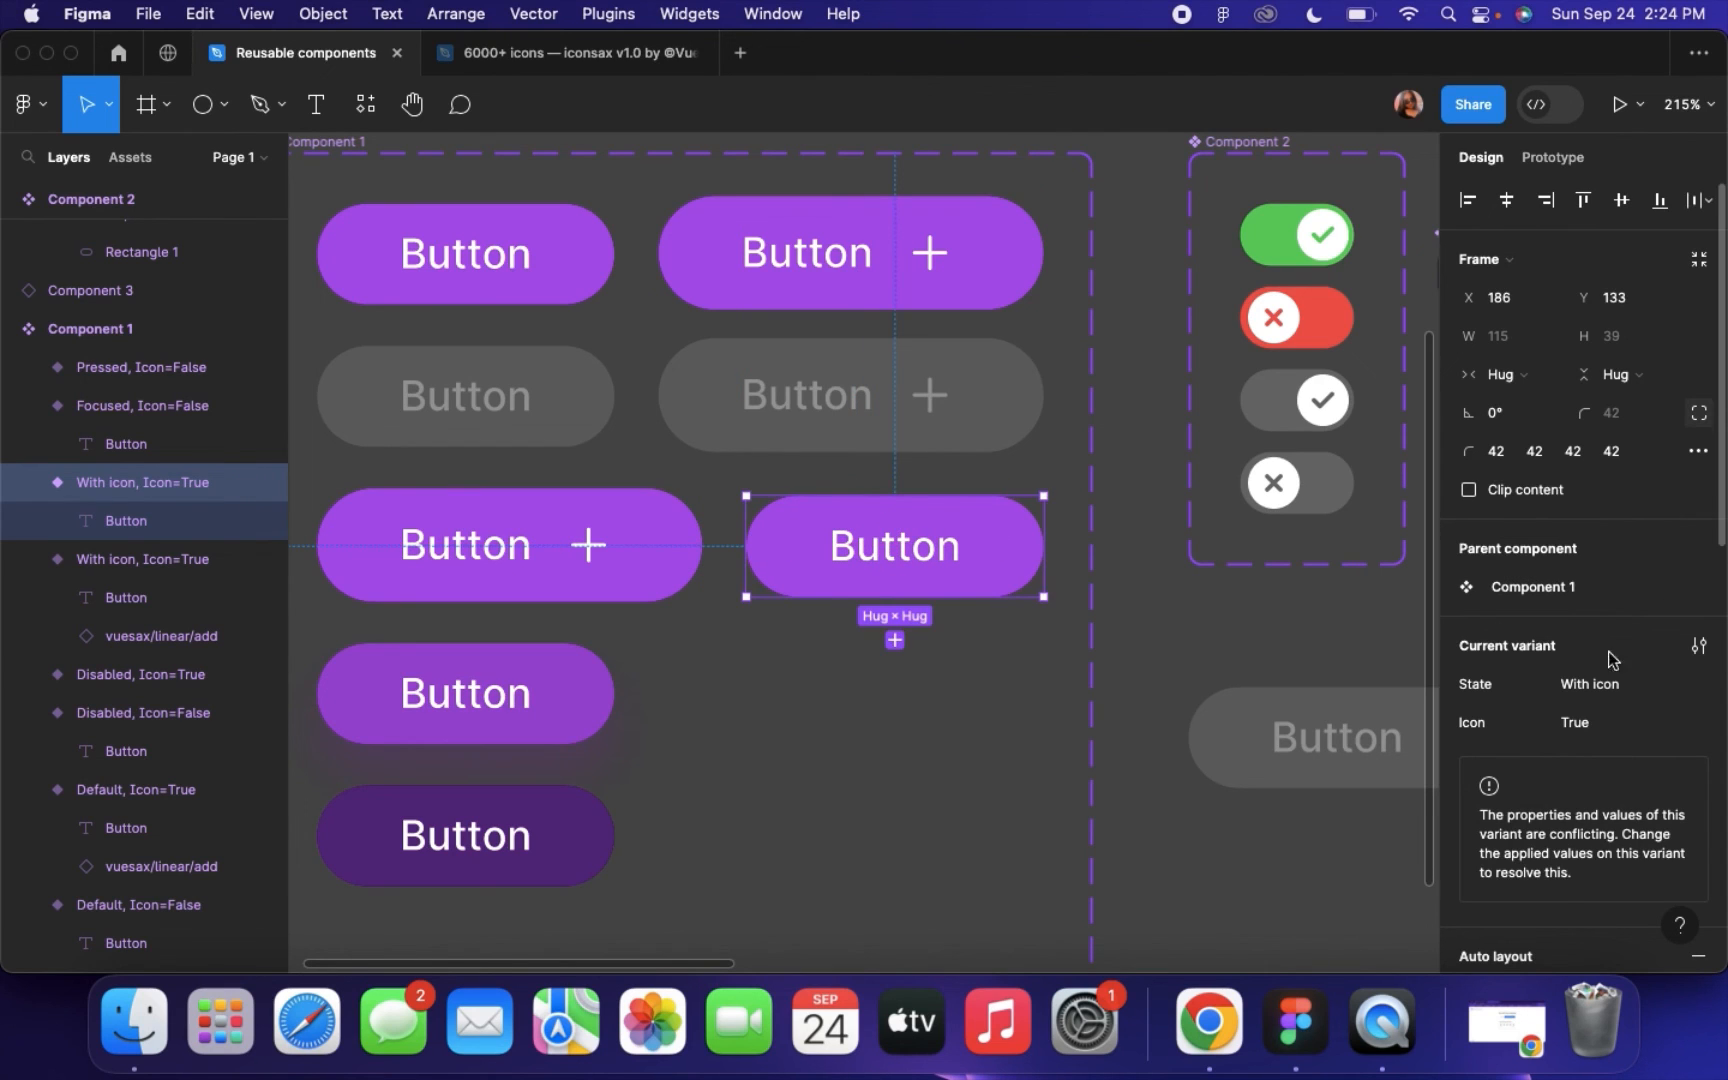
left_click(1685, 724)
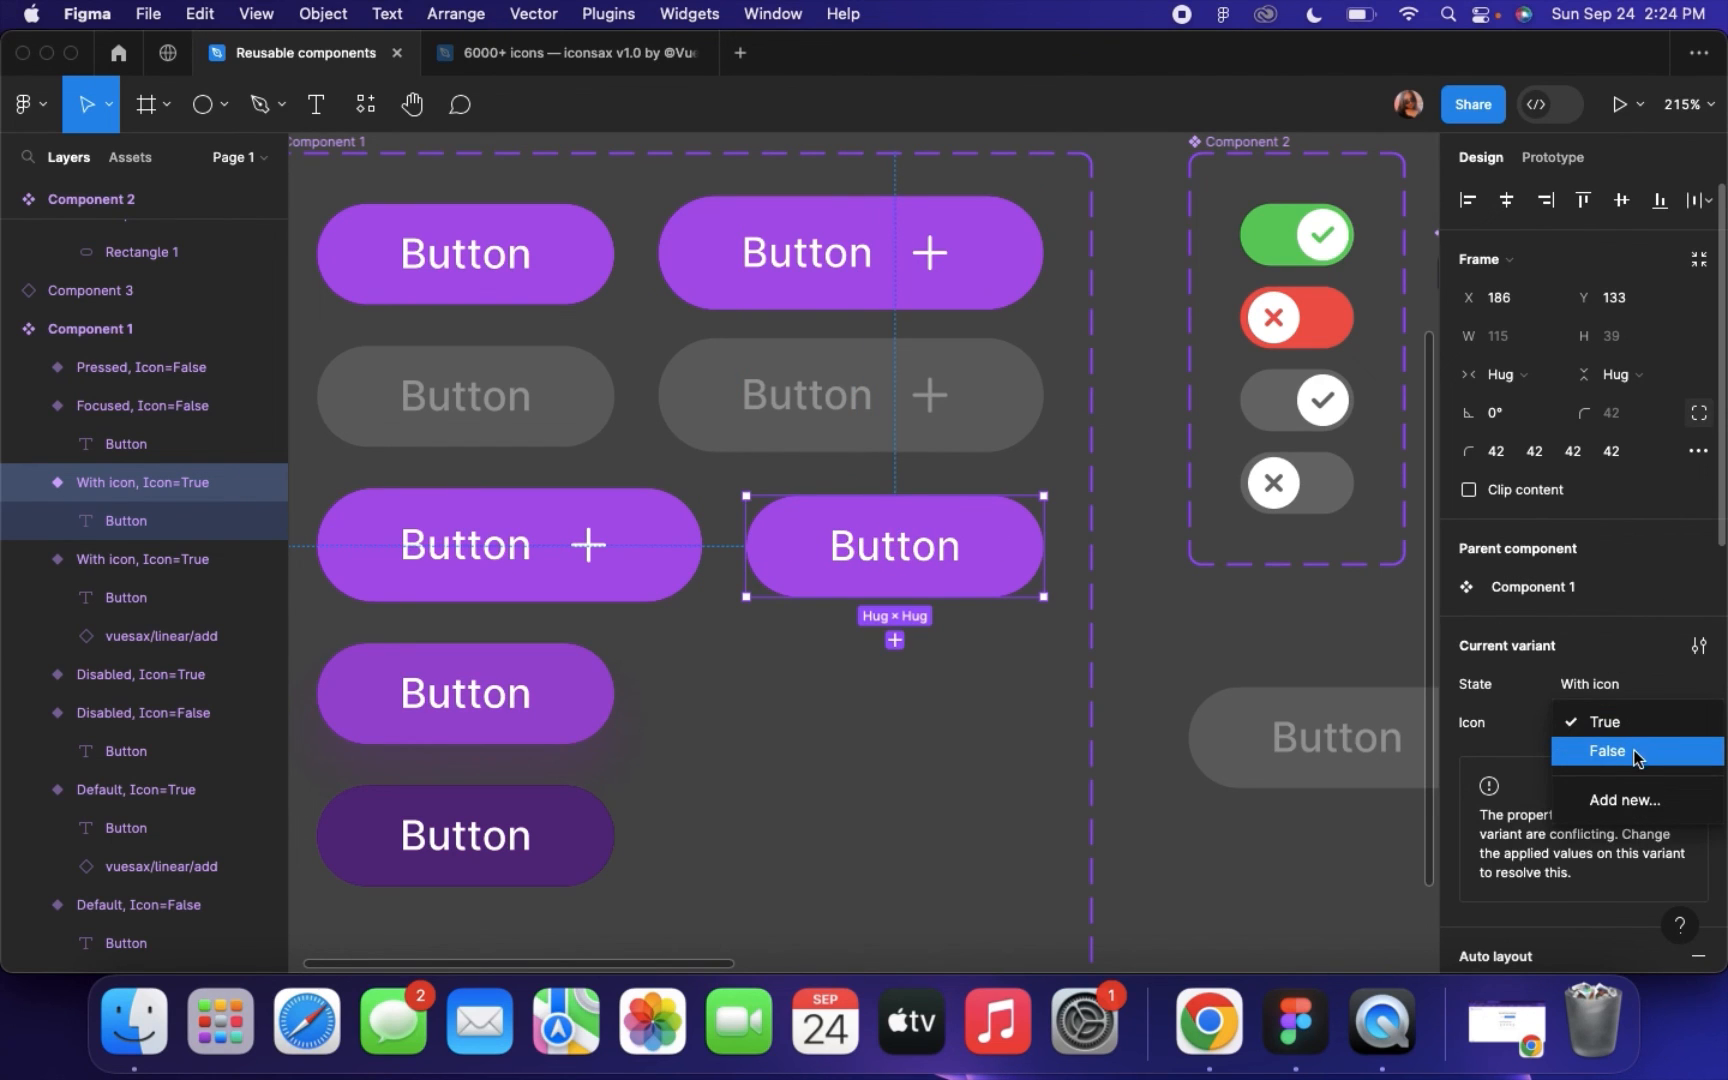
left_click(1630, 751)
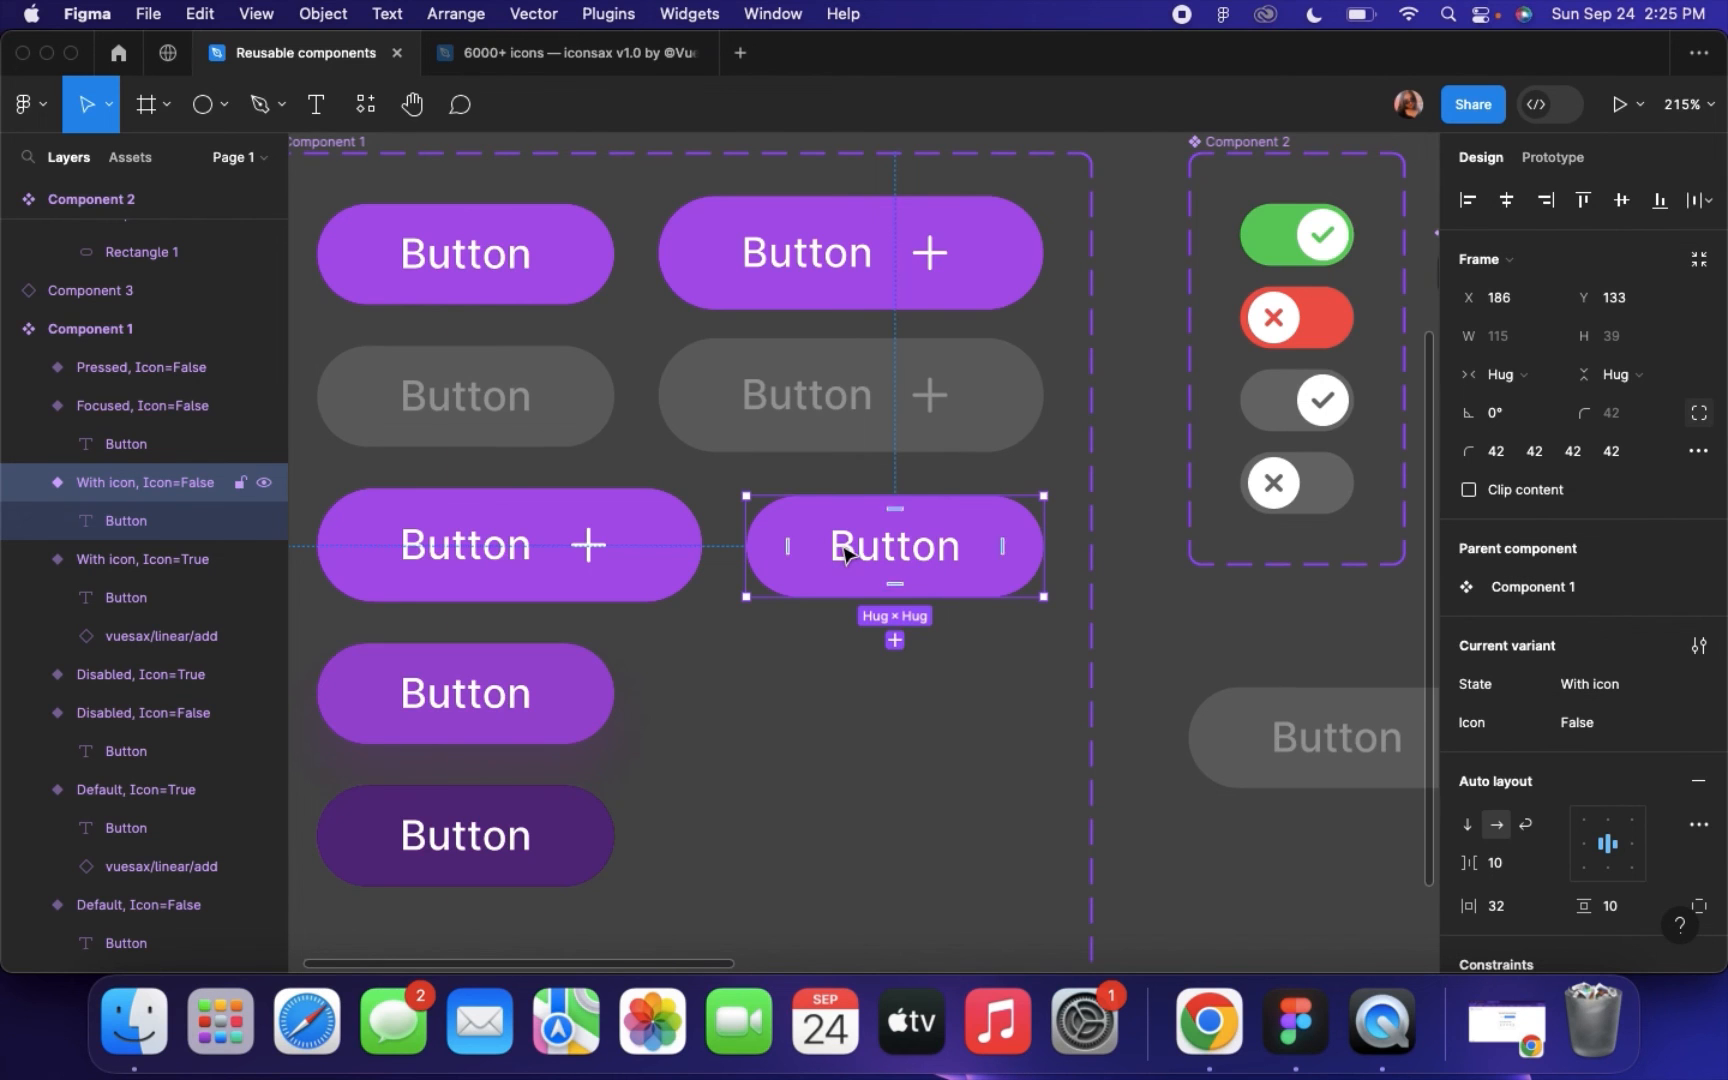
Duplicate the Focused button variant and place the copy beside the original at X 160, Y 190
scroll(845, 545, "down", 3, "ctrl")
left_click(628, 578)
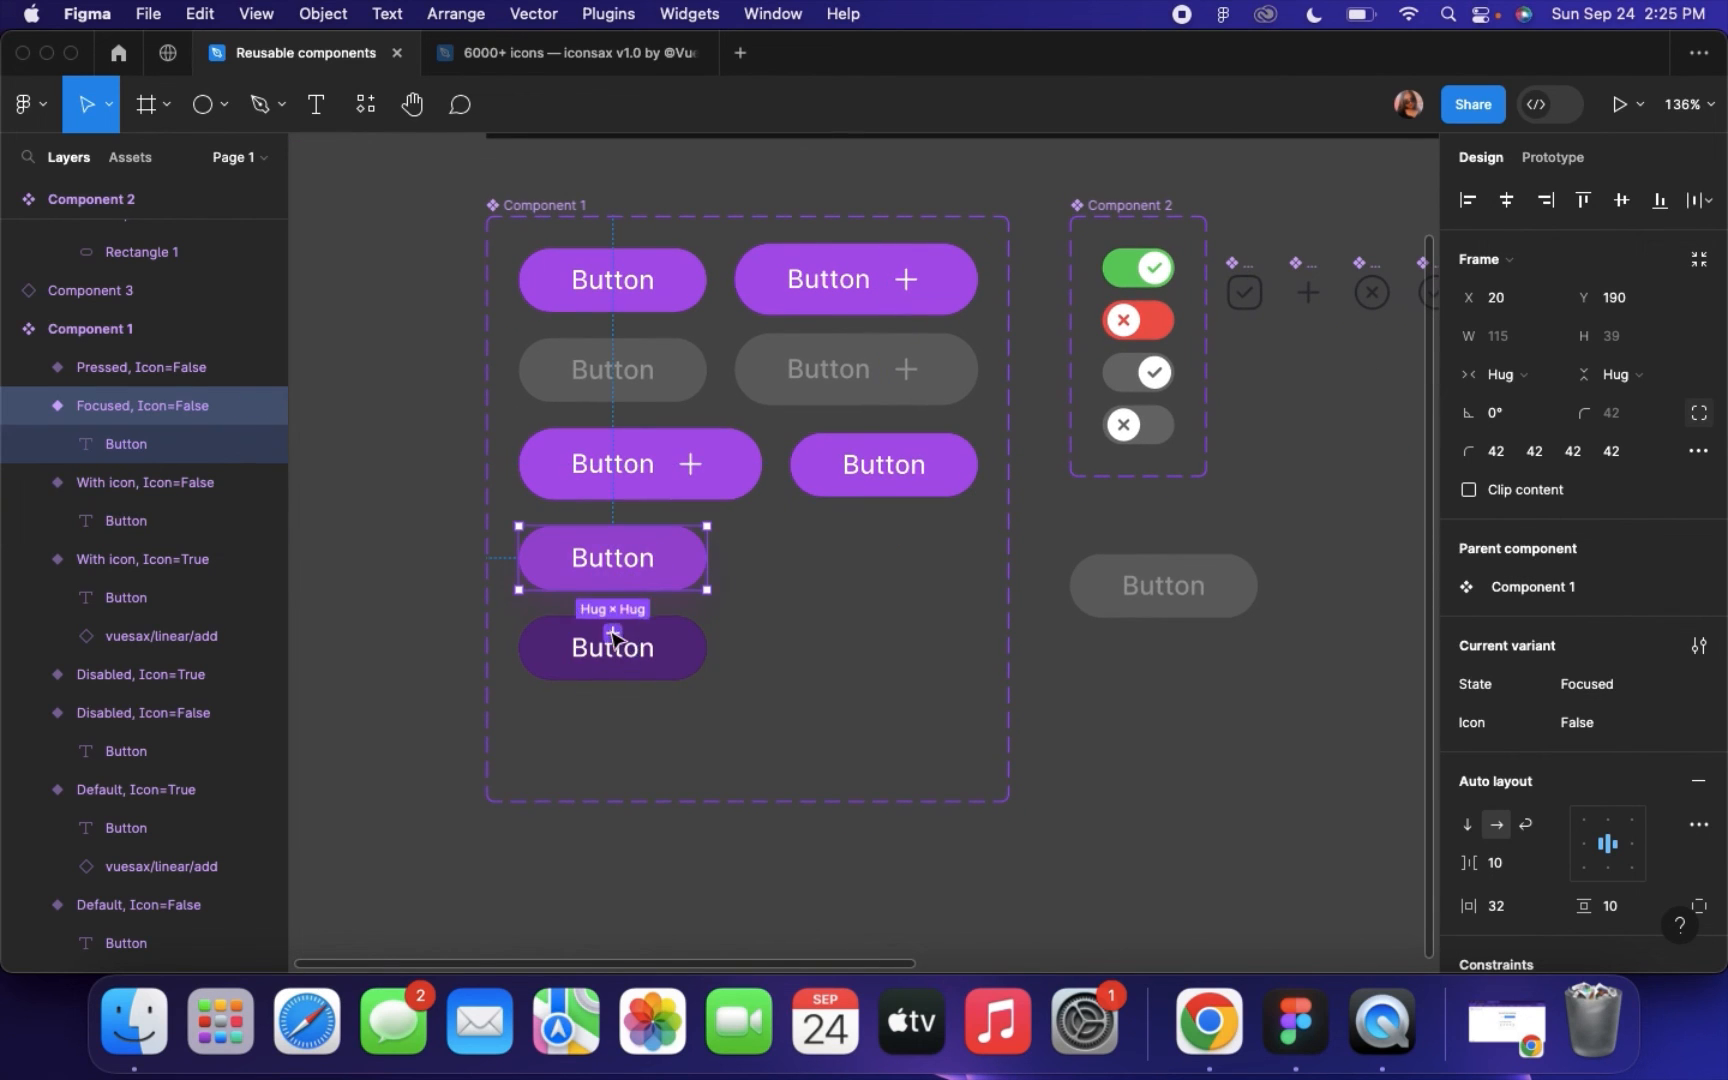
key("super+d")
left_click_drag(636, 576, 846, 566)
Copy the With icon variant's plus icon into the new Focused variant and set its Icon value to True
scroll(738, 543, "up", 5)
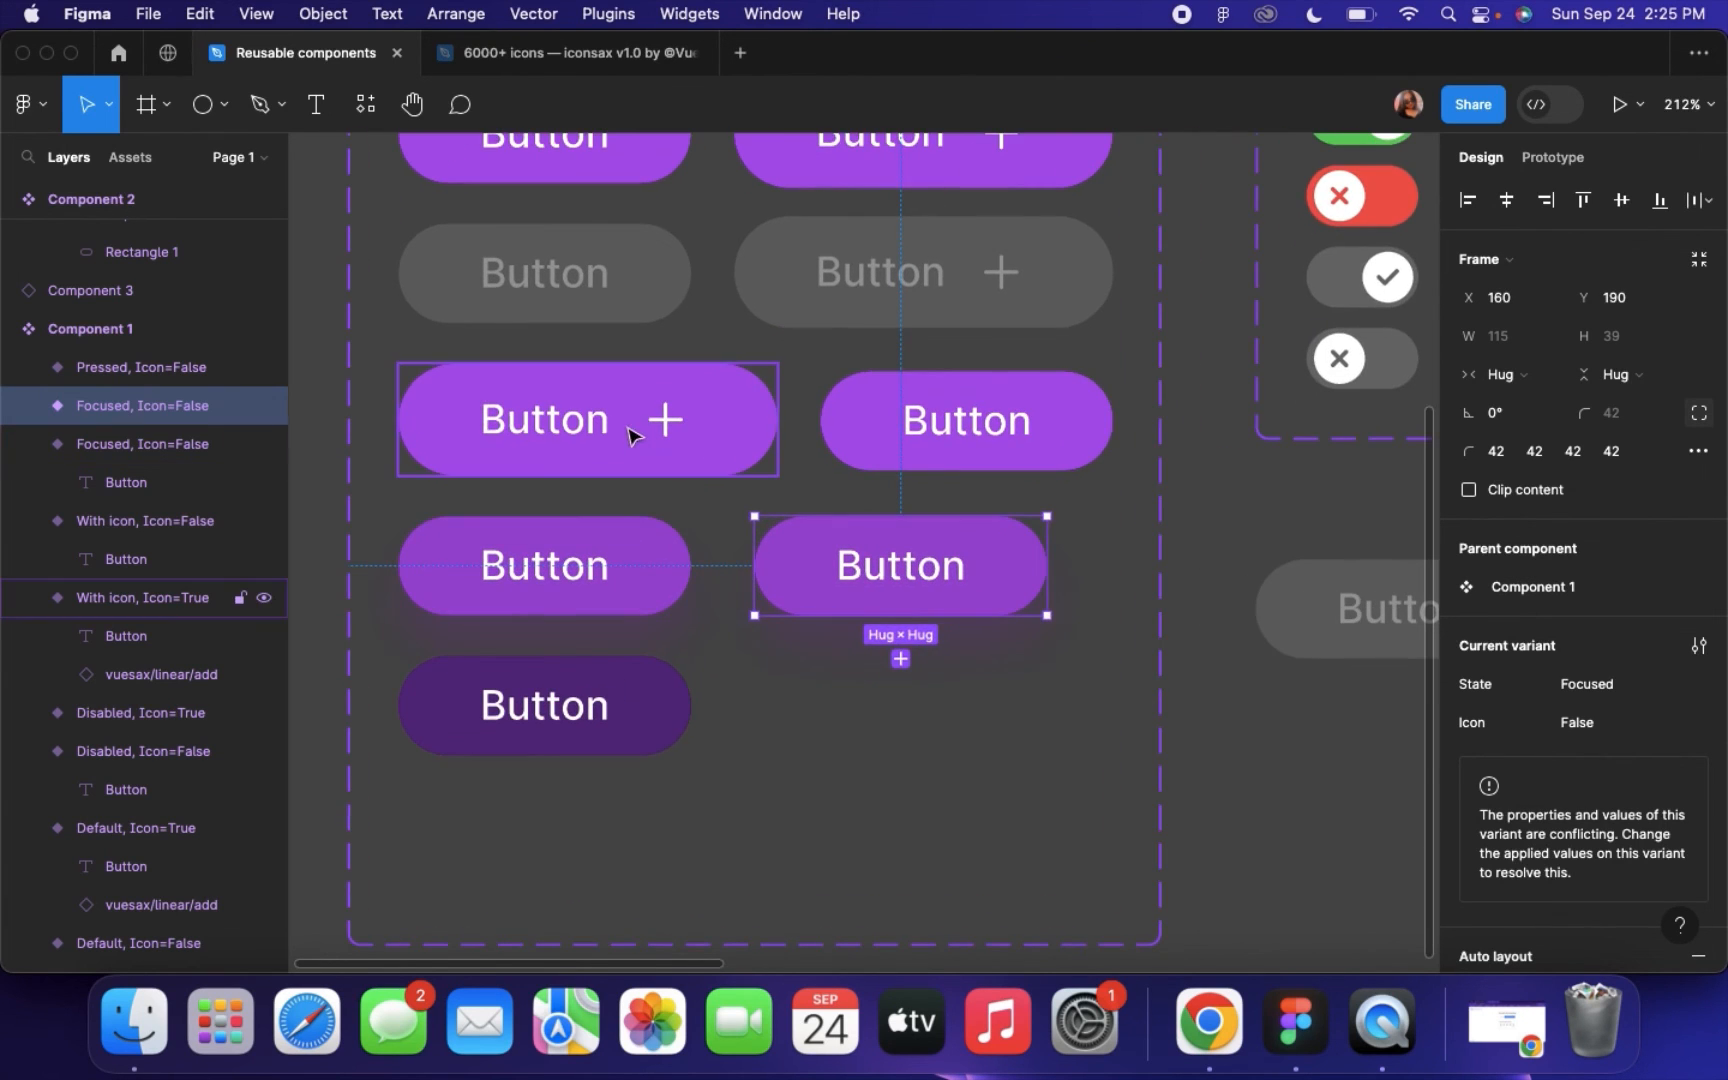
double_click(668, 428)
left_click_drag(668, 428, 932, 574)
left_click(860, 612)
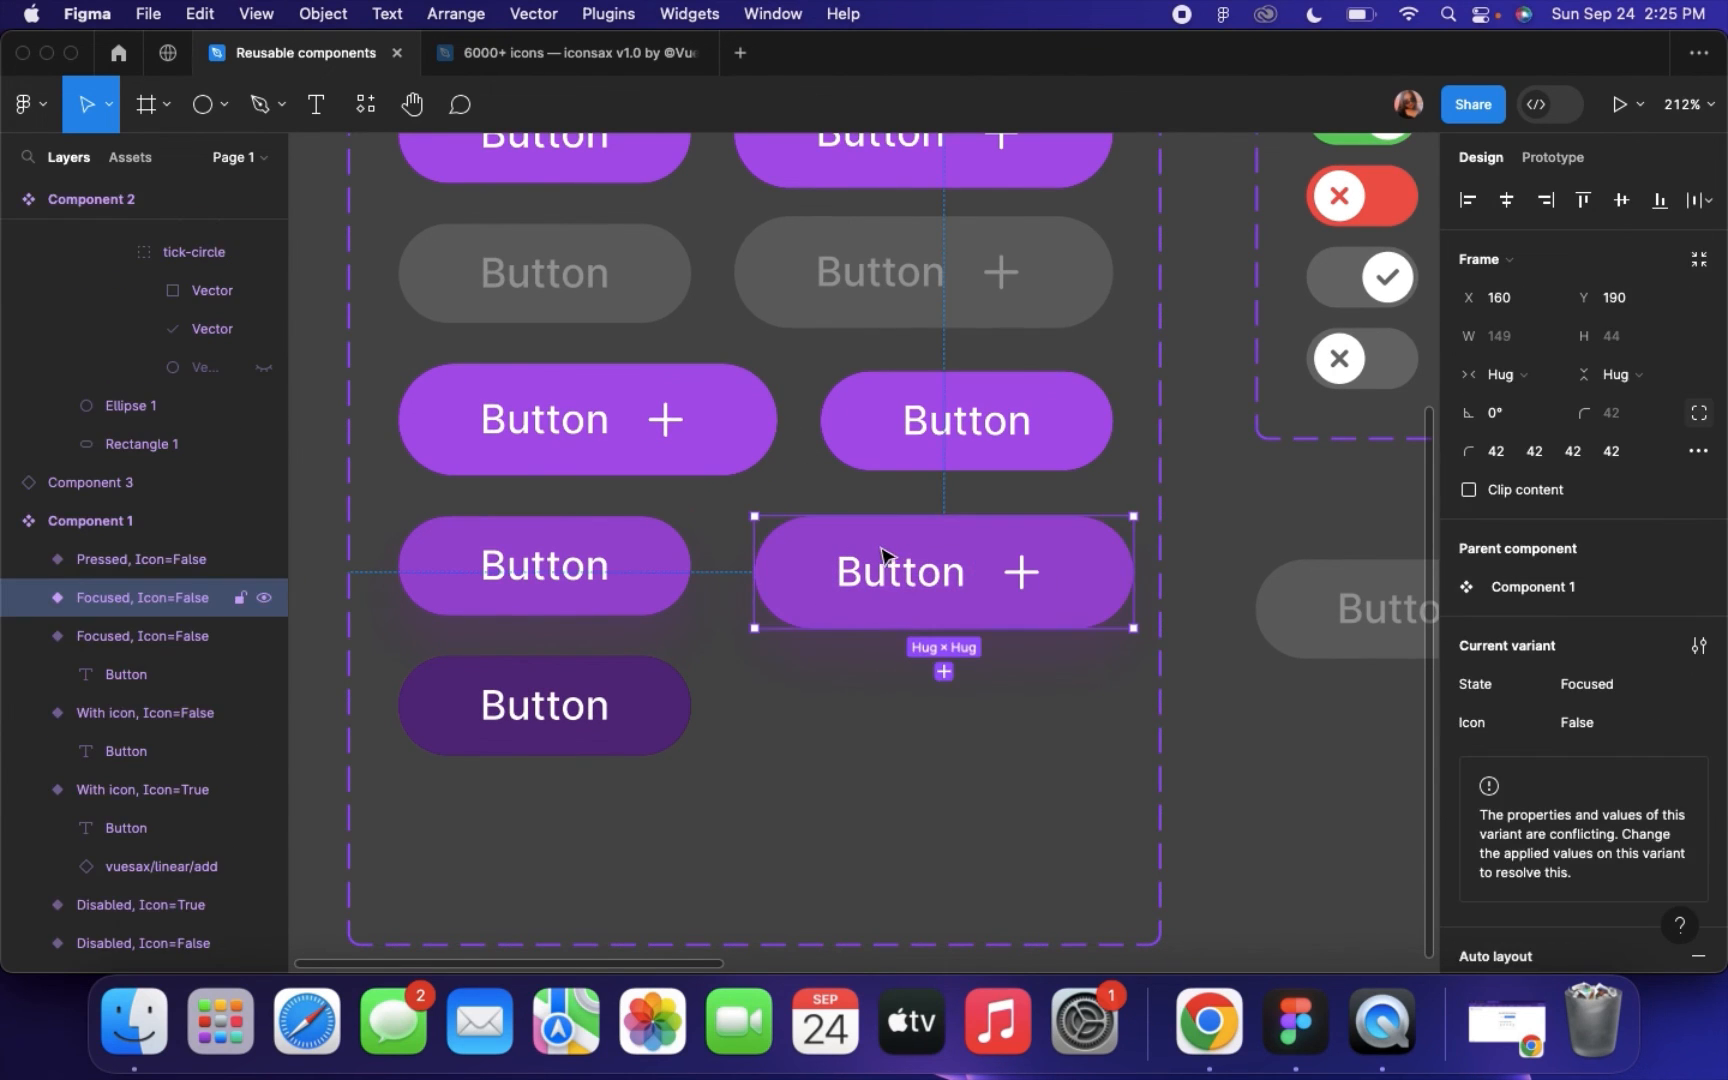
left_click(1683, 730)
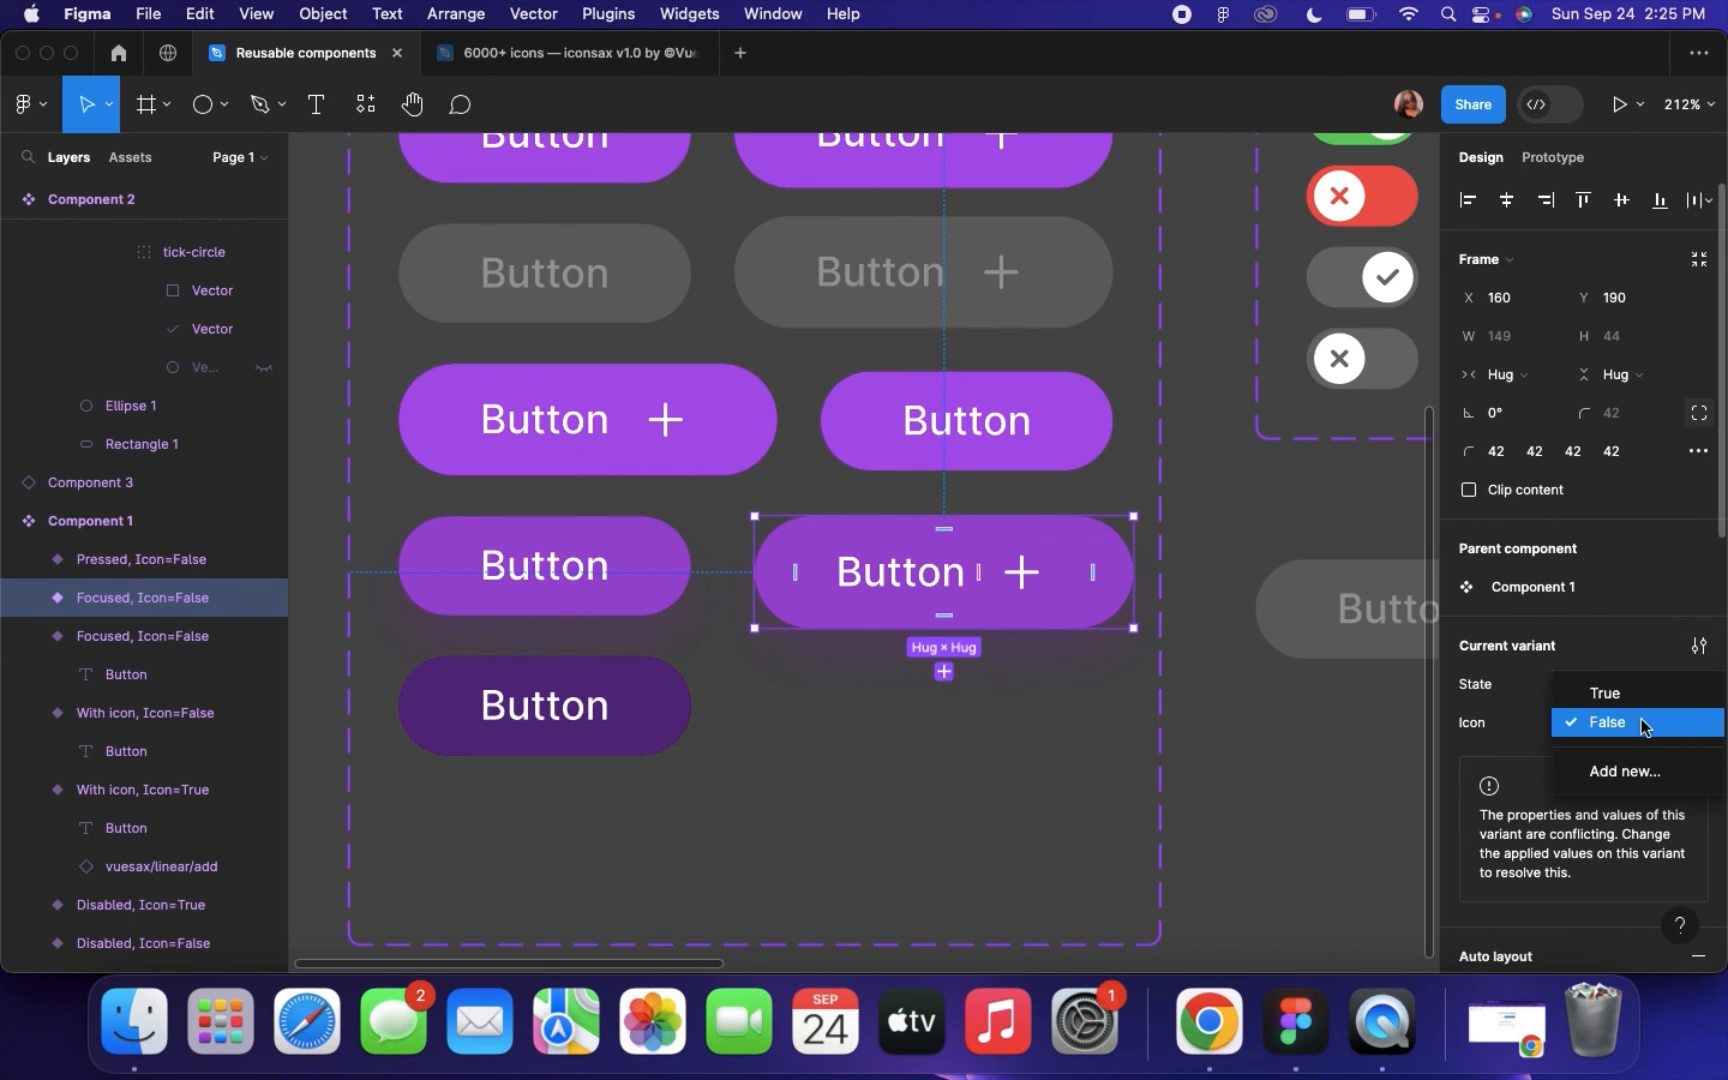
left_click(1592, 688)
Duplicate the Pressed button variant to X 160, Y 245 and copy the Focused variant's plus icon into it
left_click(552, 706)
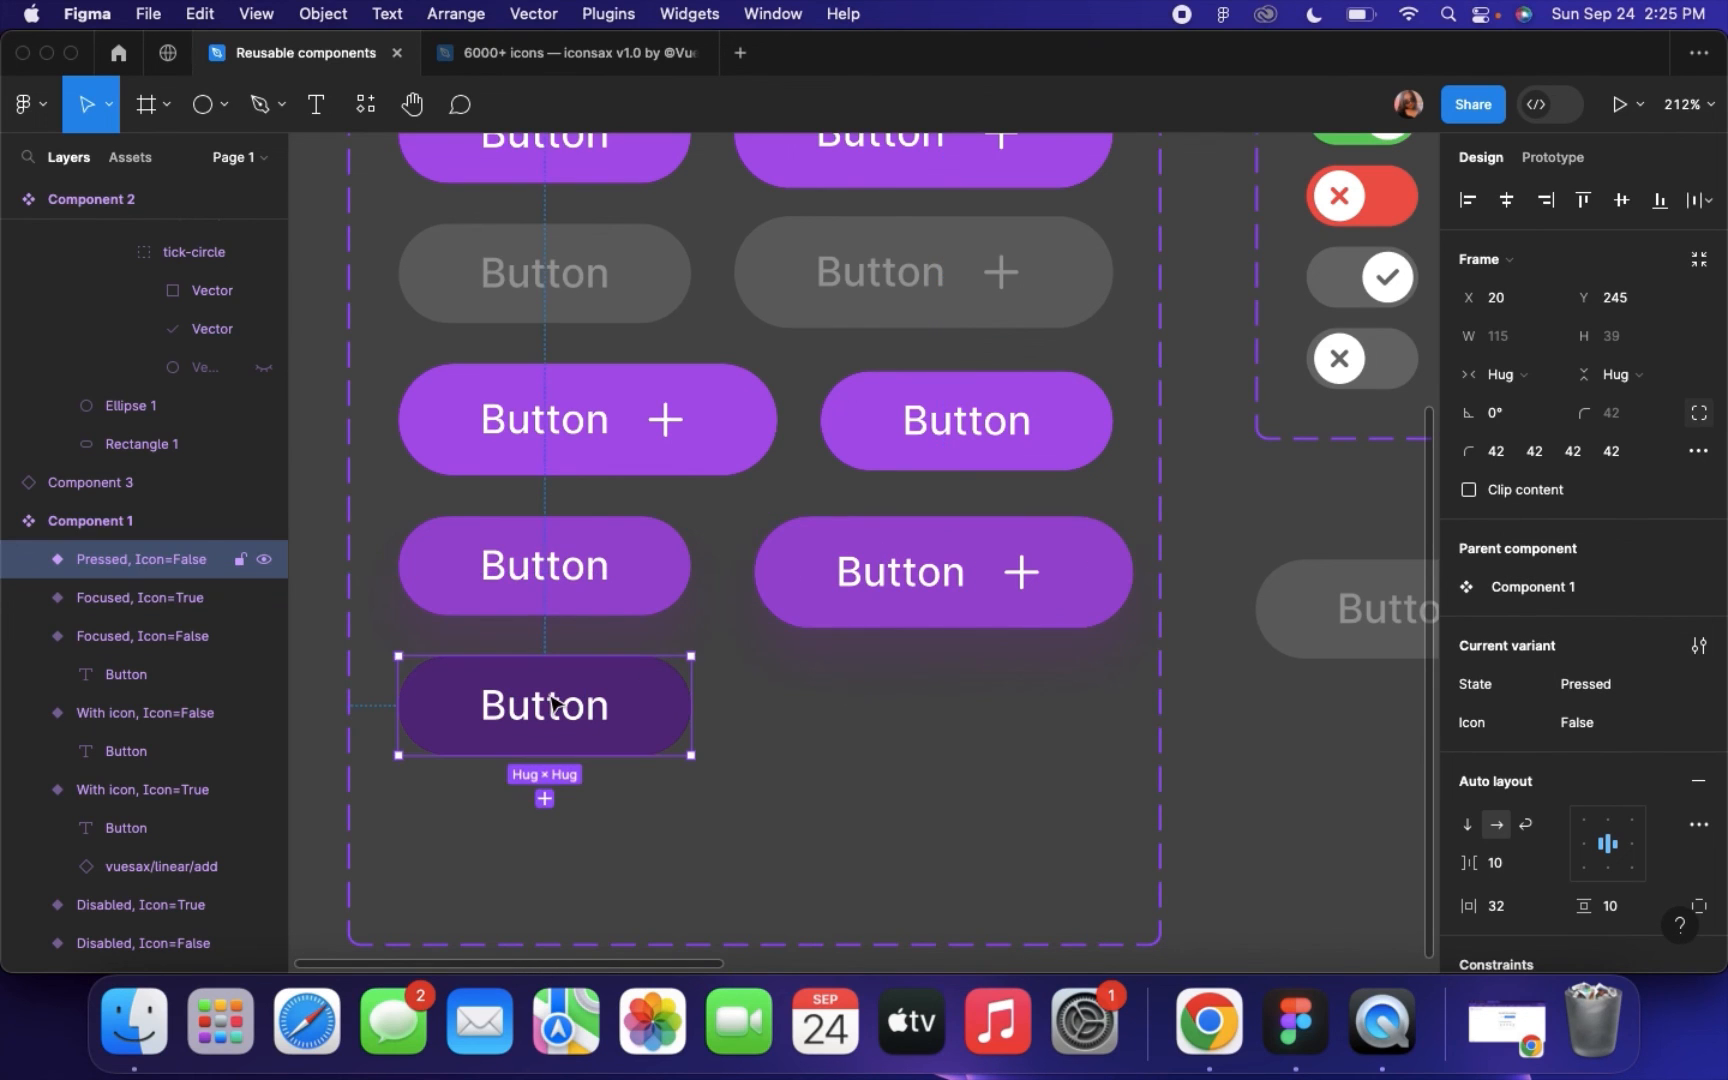
left_click_drag(727, 697, 910, 704)
left_click(1019, 578)
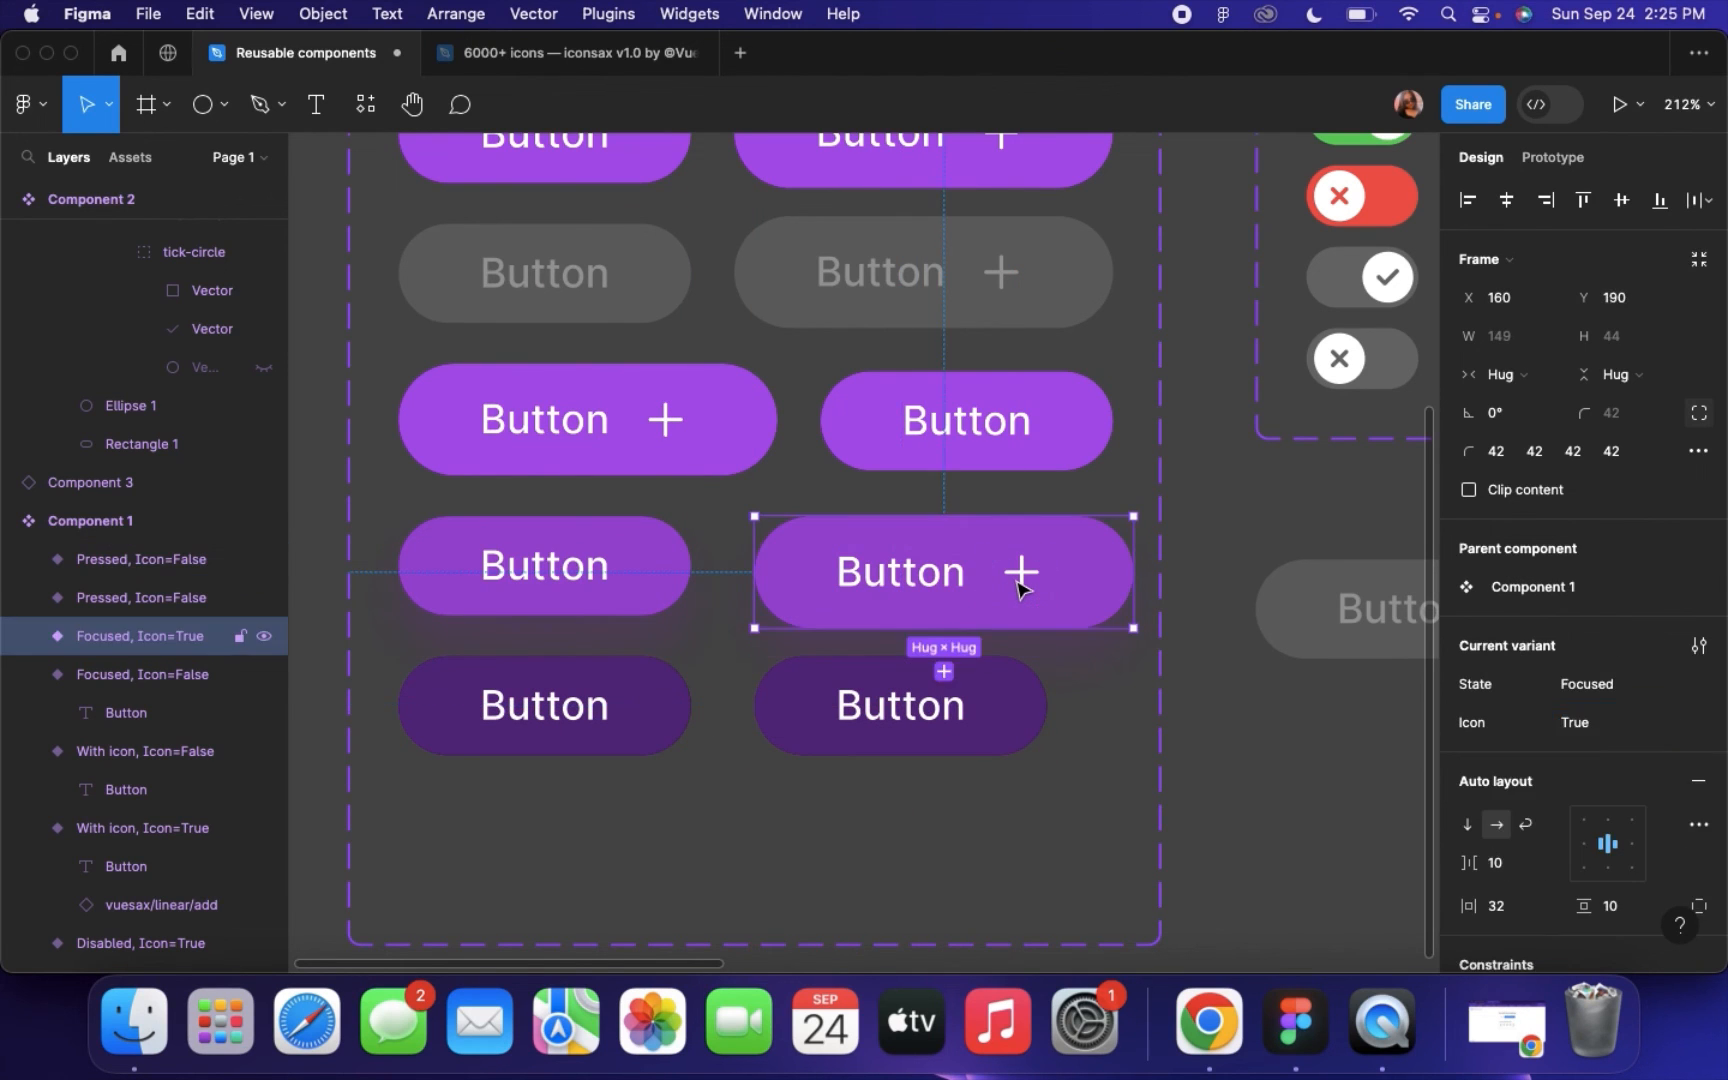
left_click(1020, 586)
left_click(972, 706)
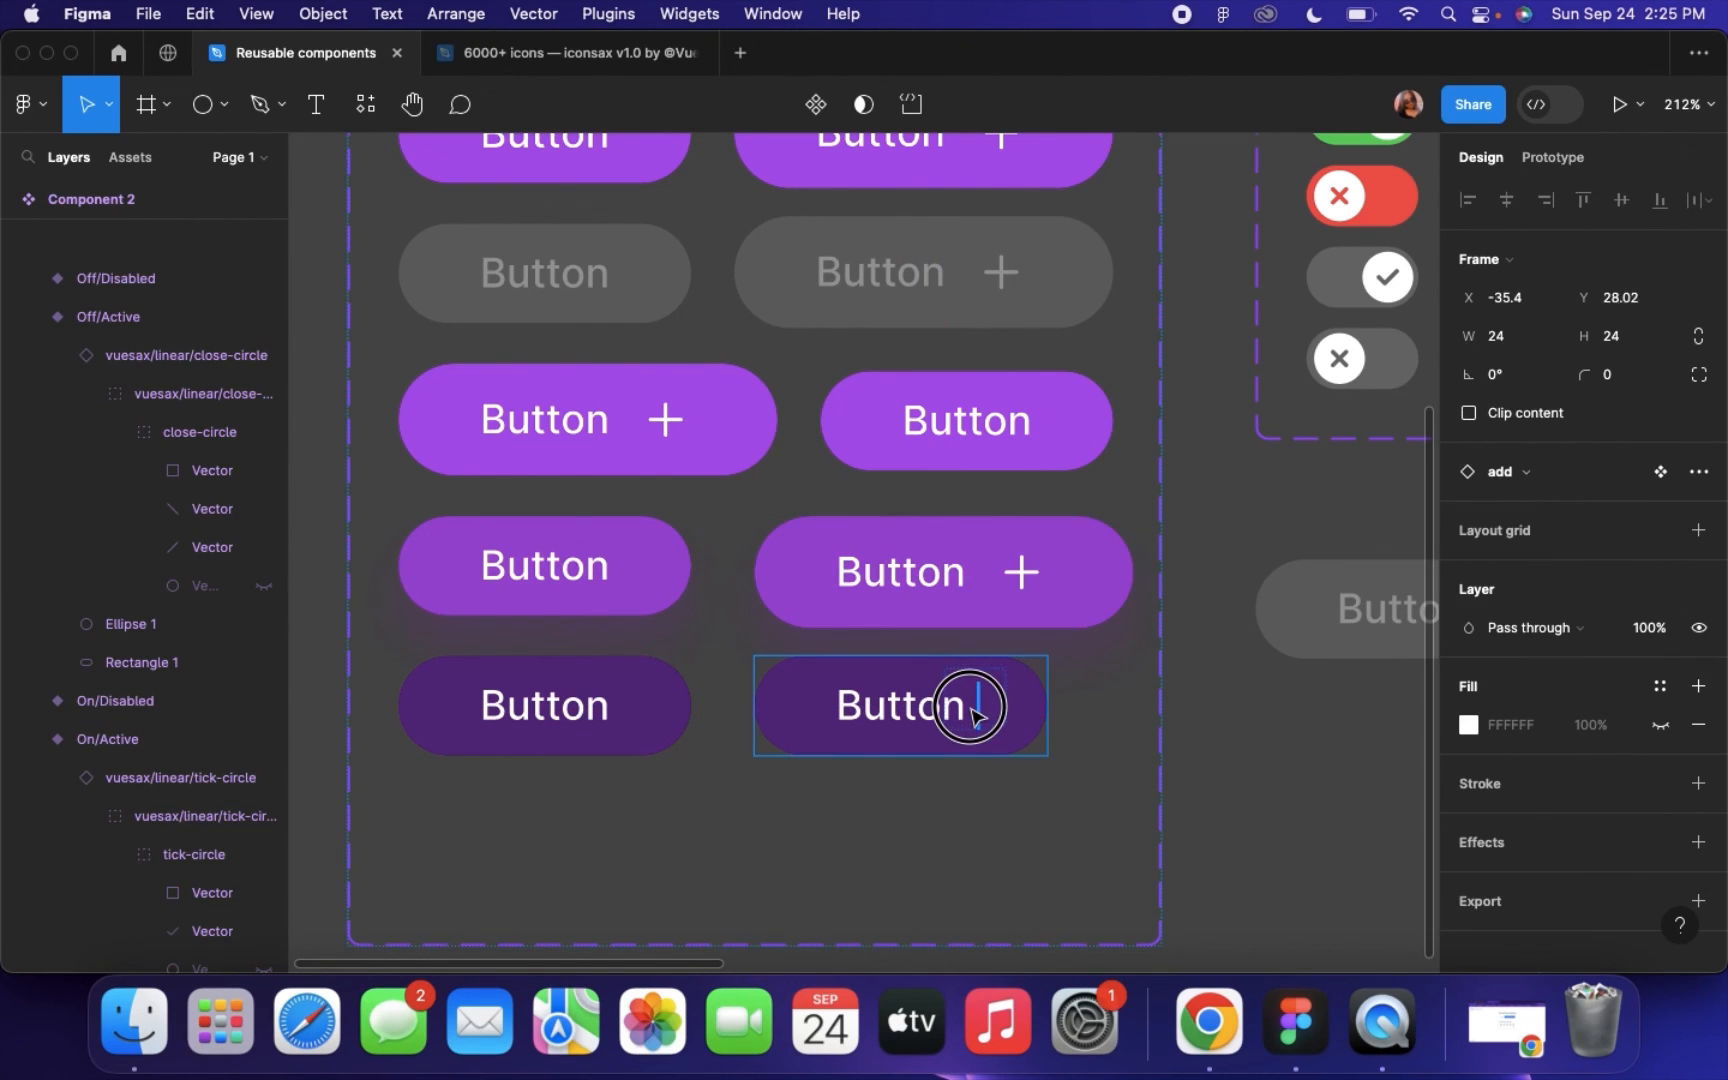
key("super+v")
Set the Icon value of the Pressed variant with the plus icon to True
left_click(829, 771)
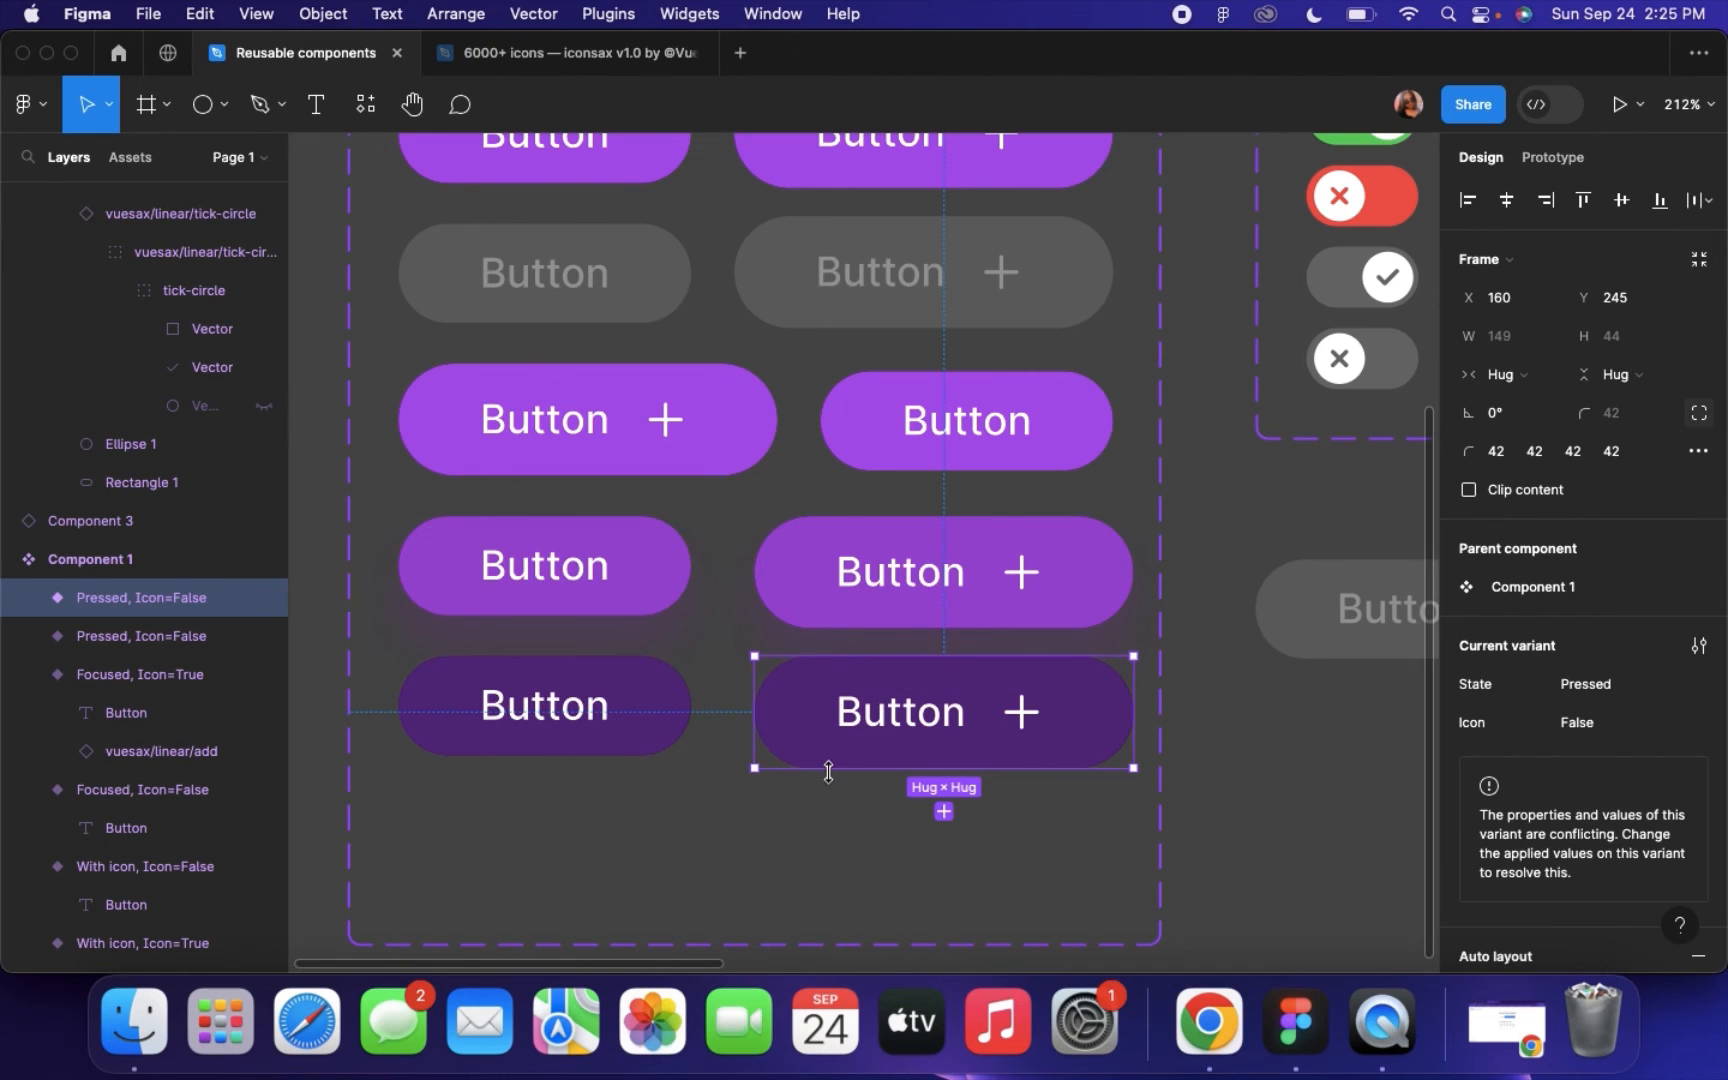
left_click(1687, 722)
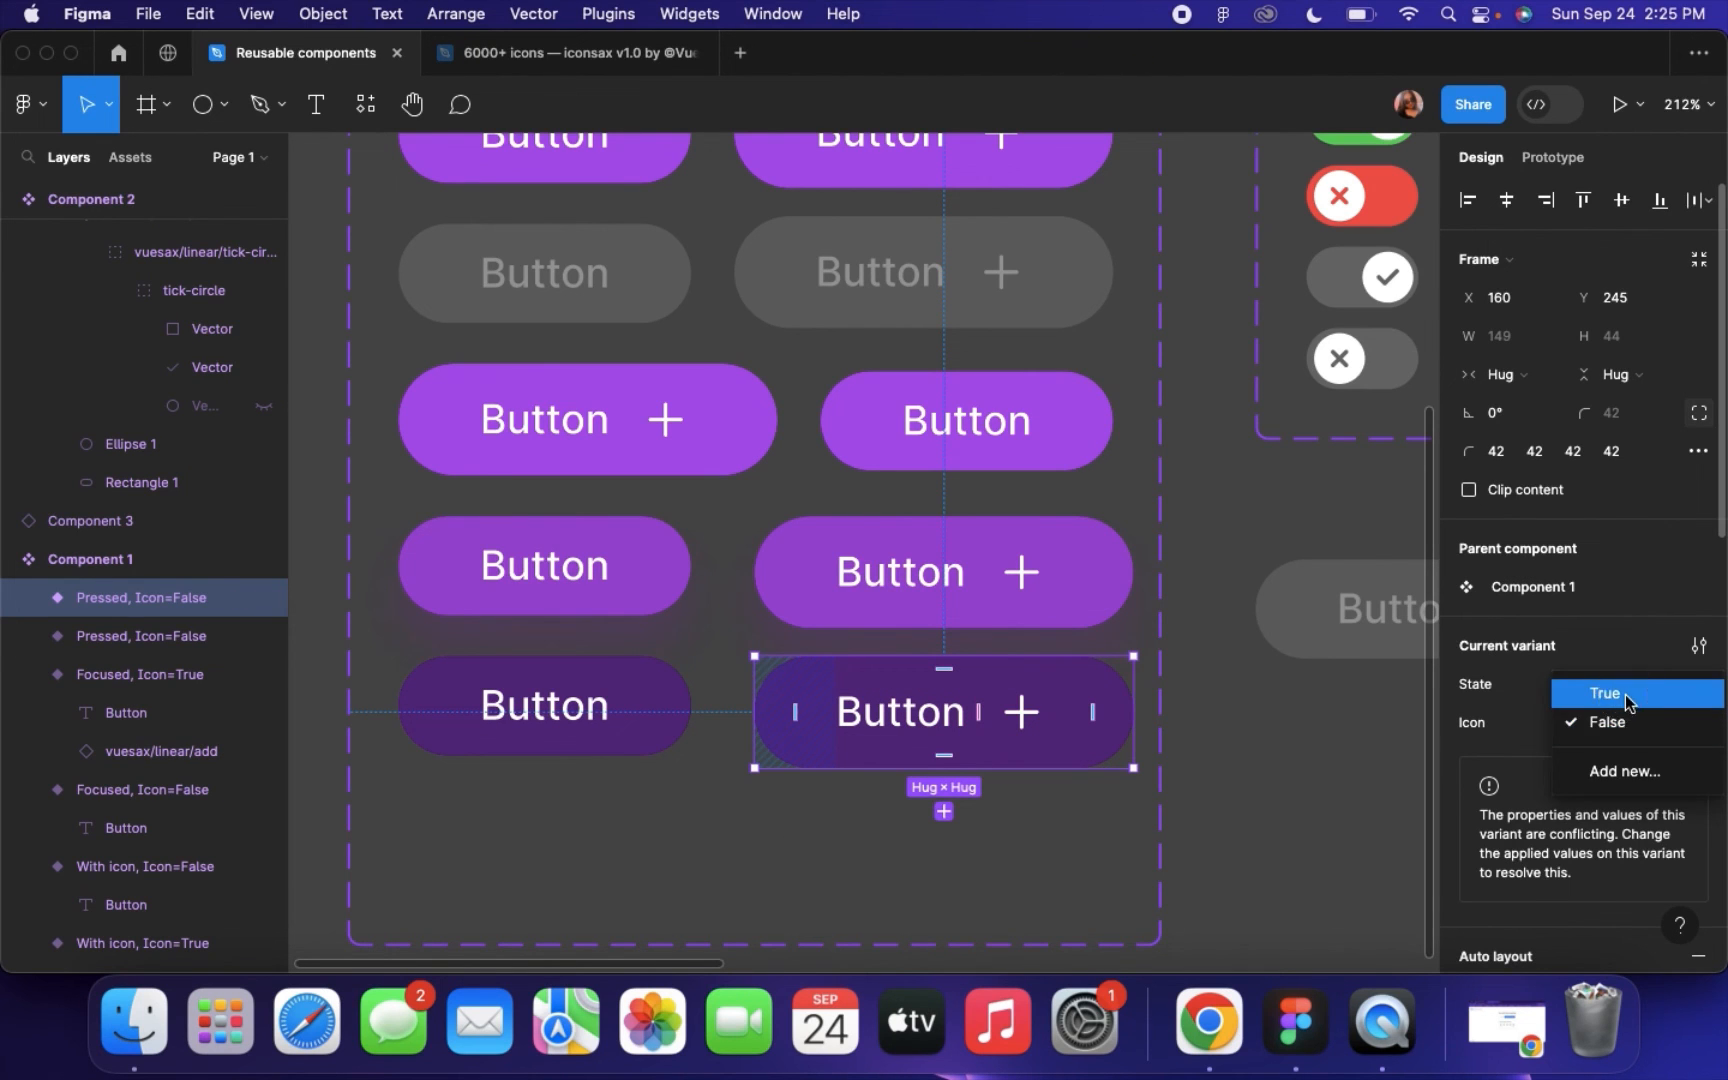
left_click(1628, 700)
scroll(771, 540, "down", 5)
left_click(1160, 792)
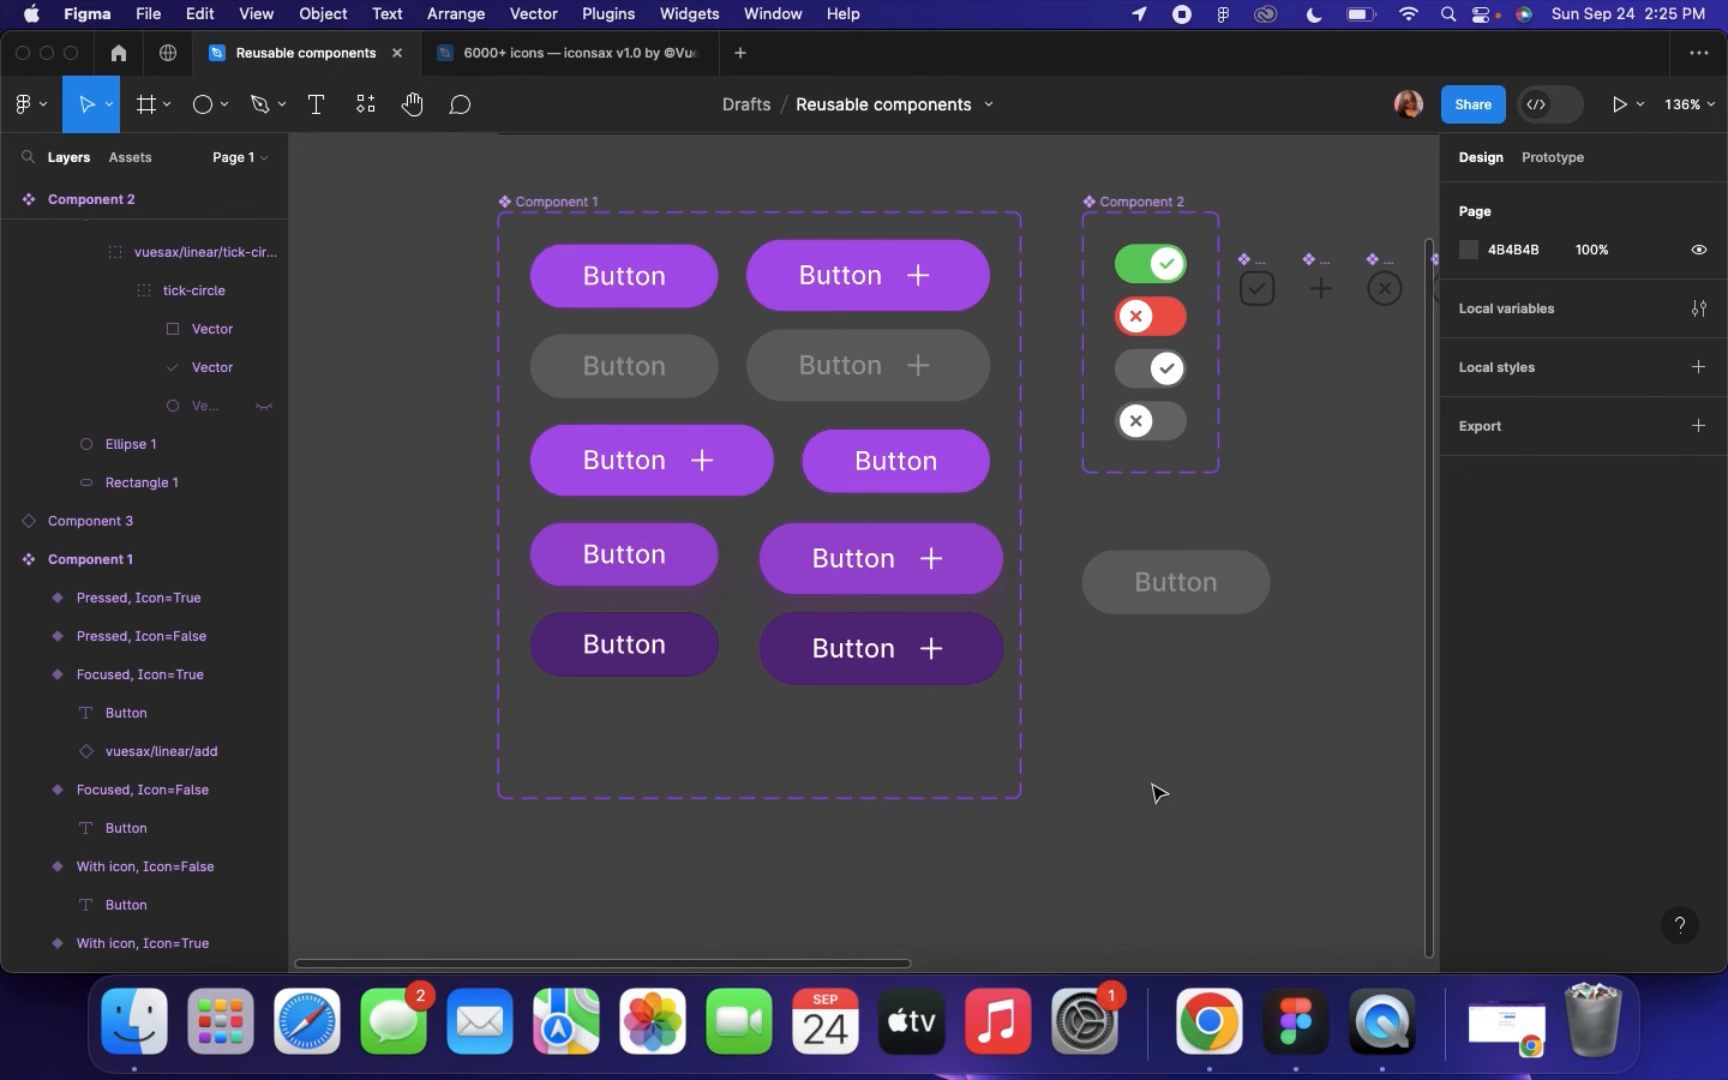
Turn on the Icon property of the Disabled button instance below Component 2
left_click(1075, 574)
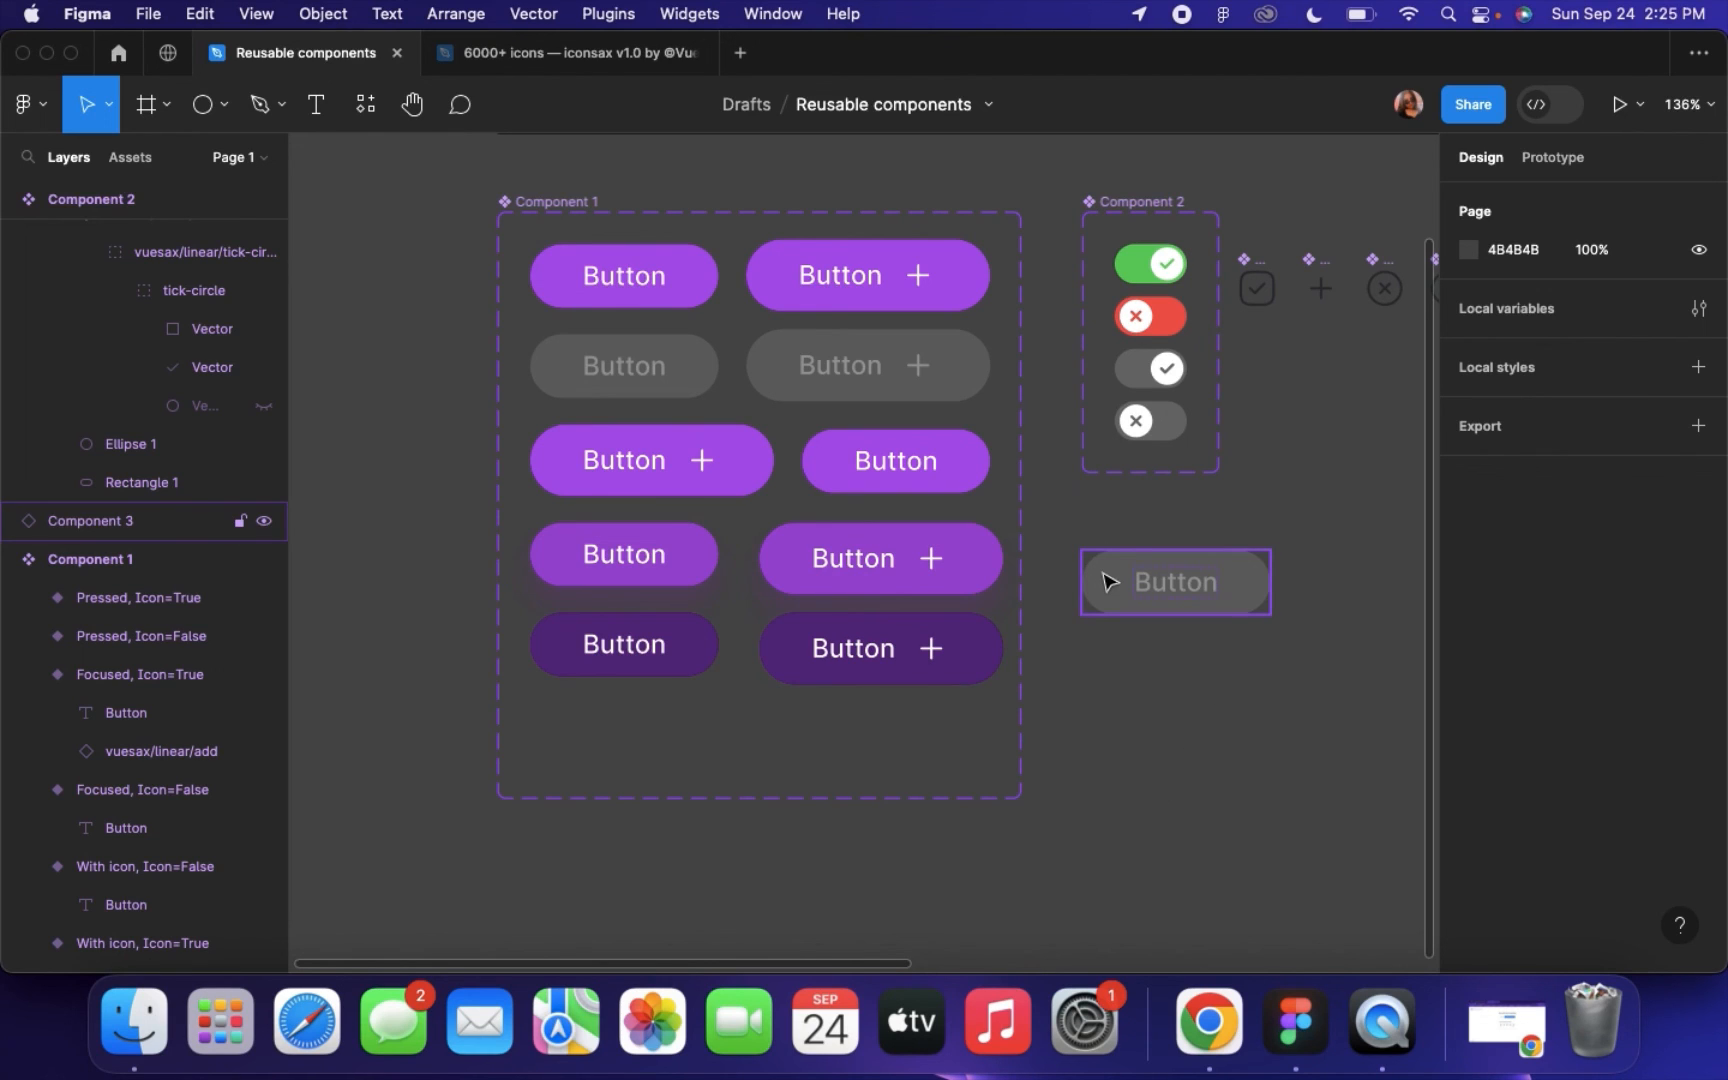
left_click(1108, 580)
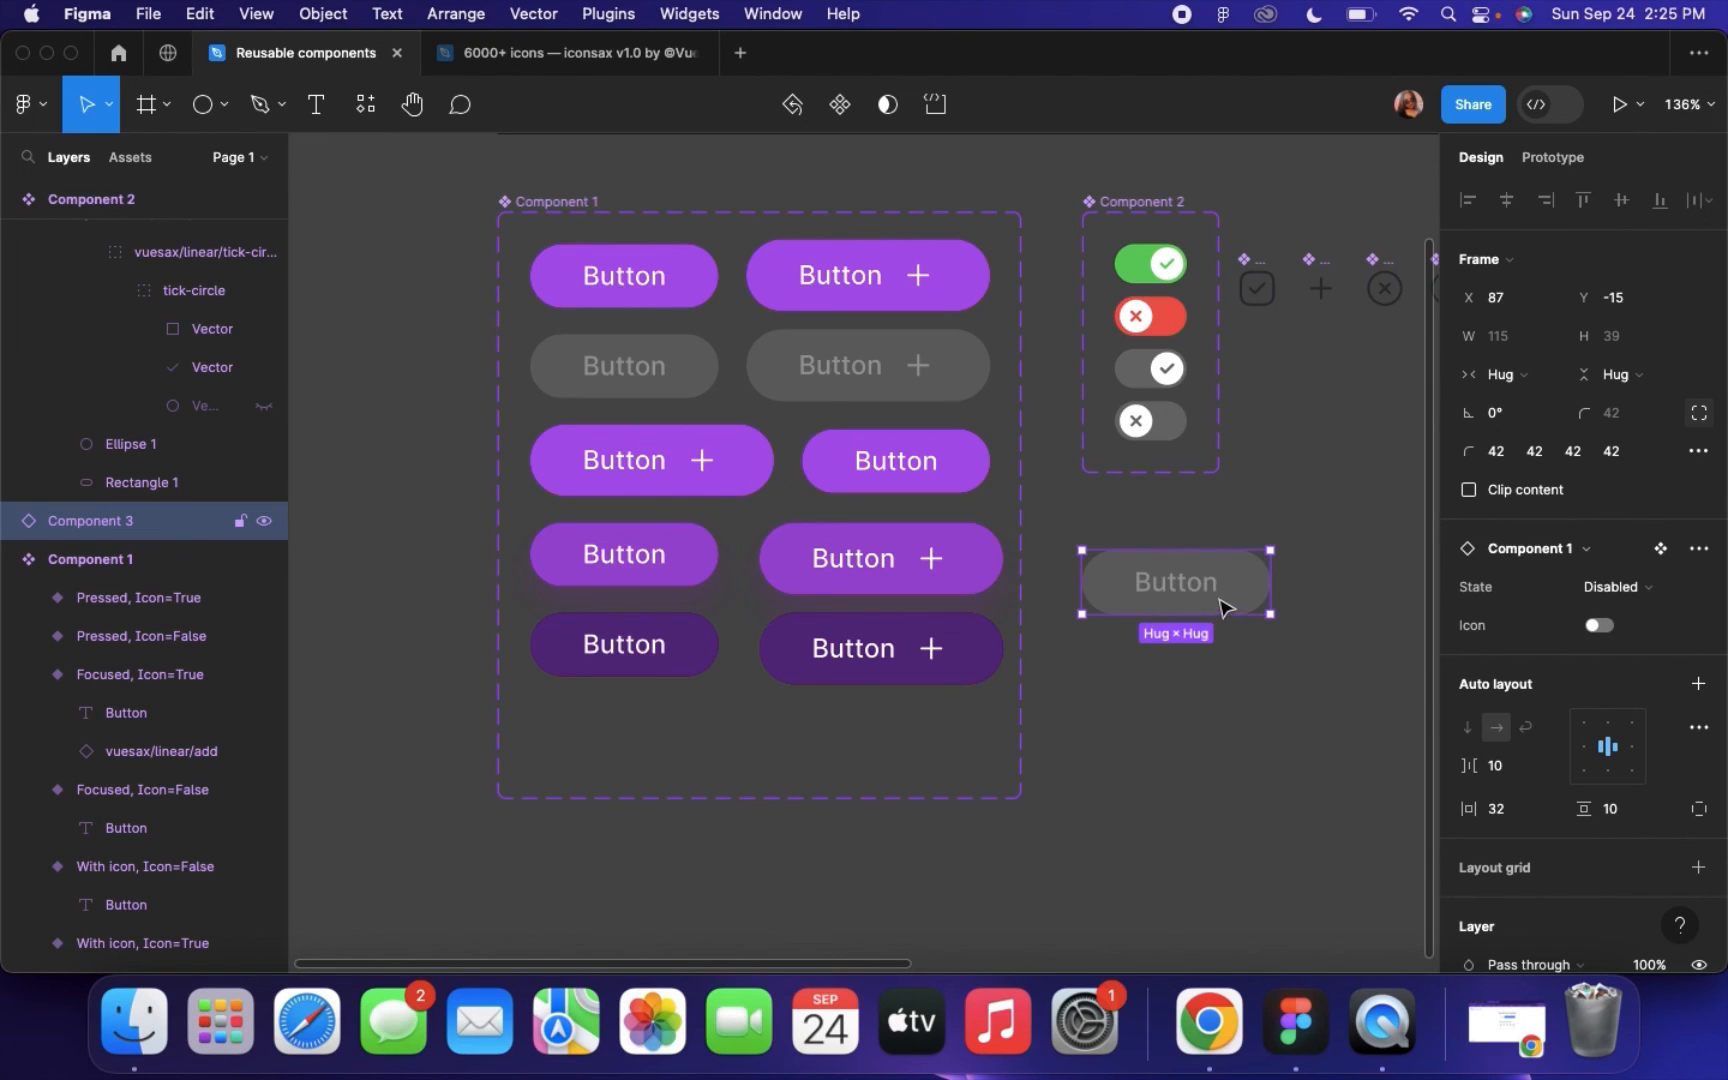
left_click(568, 446)
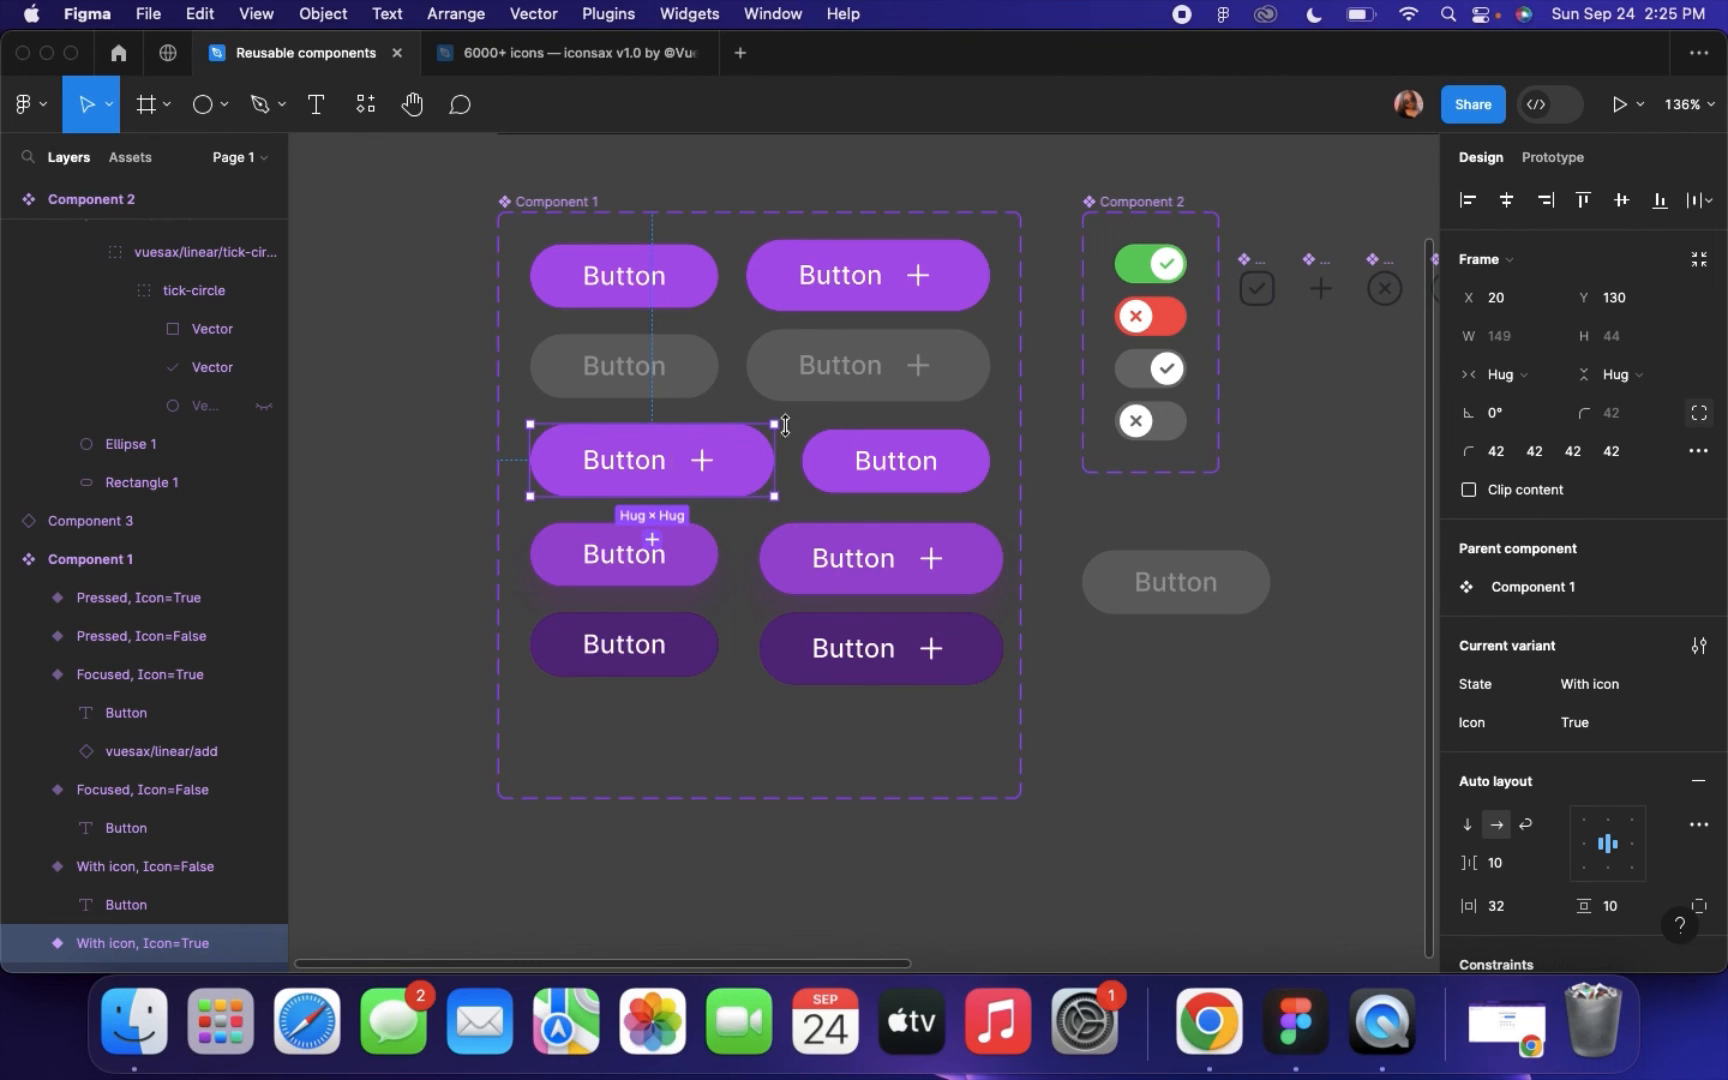
left_click(1145, 583)
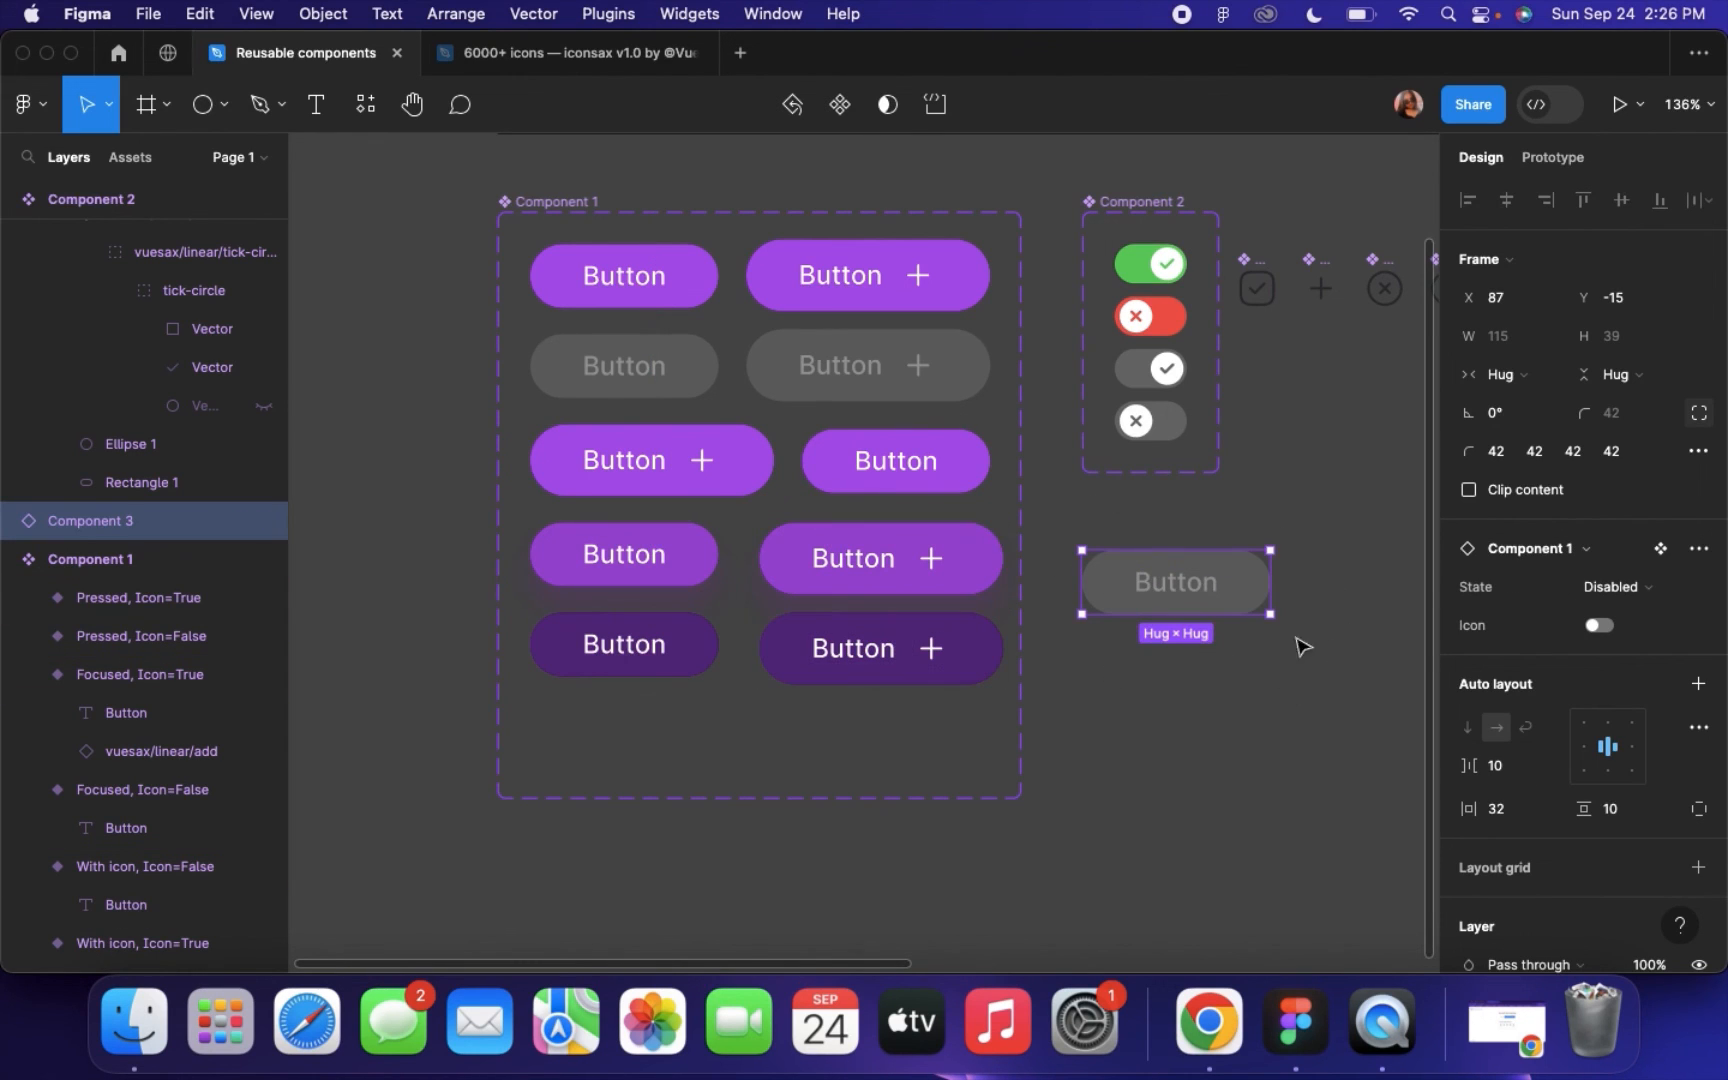
left_click(1600, 627)
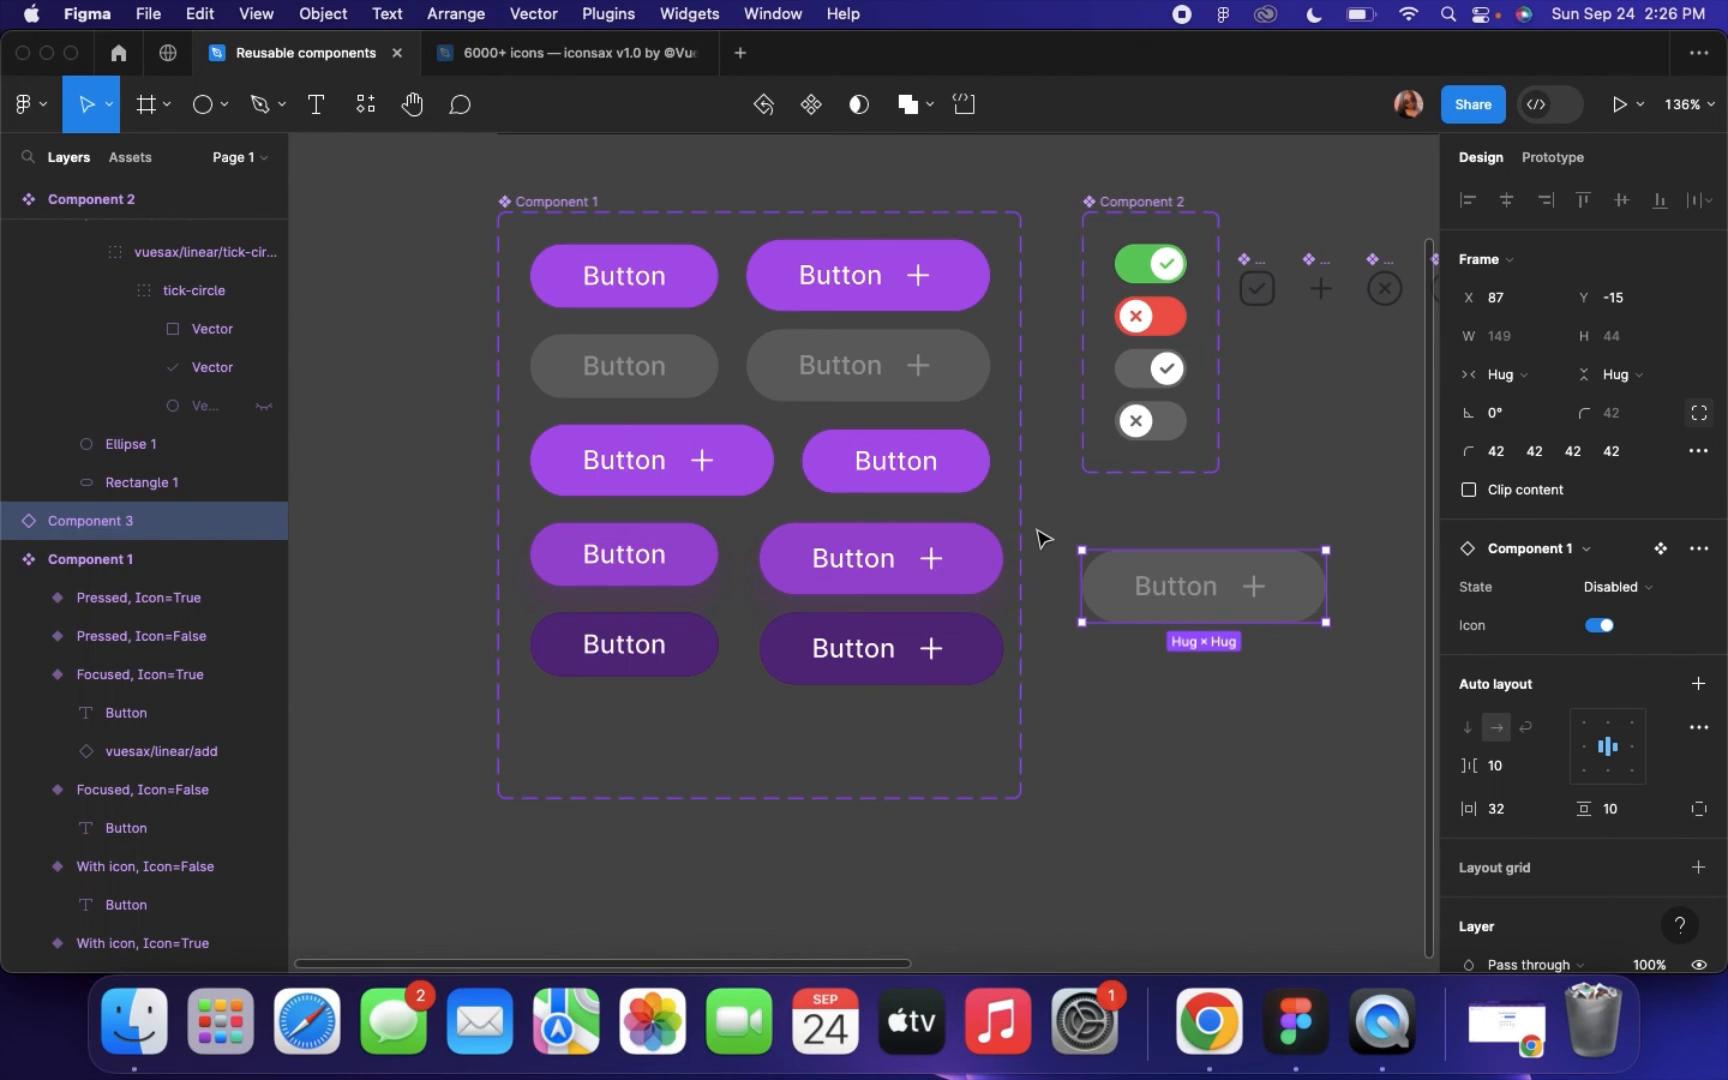
left_click(1100, 710)
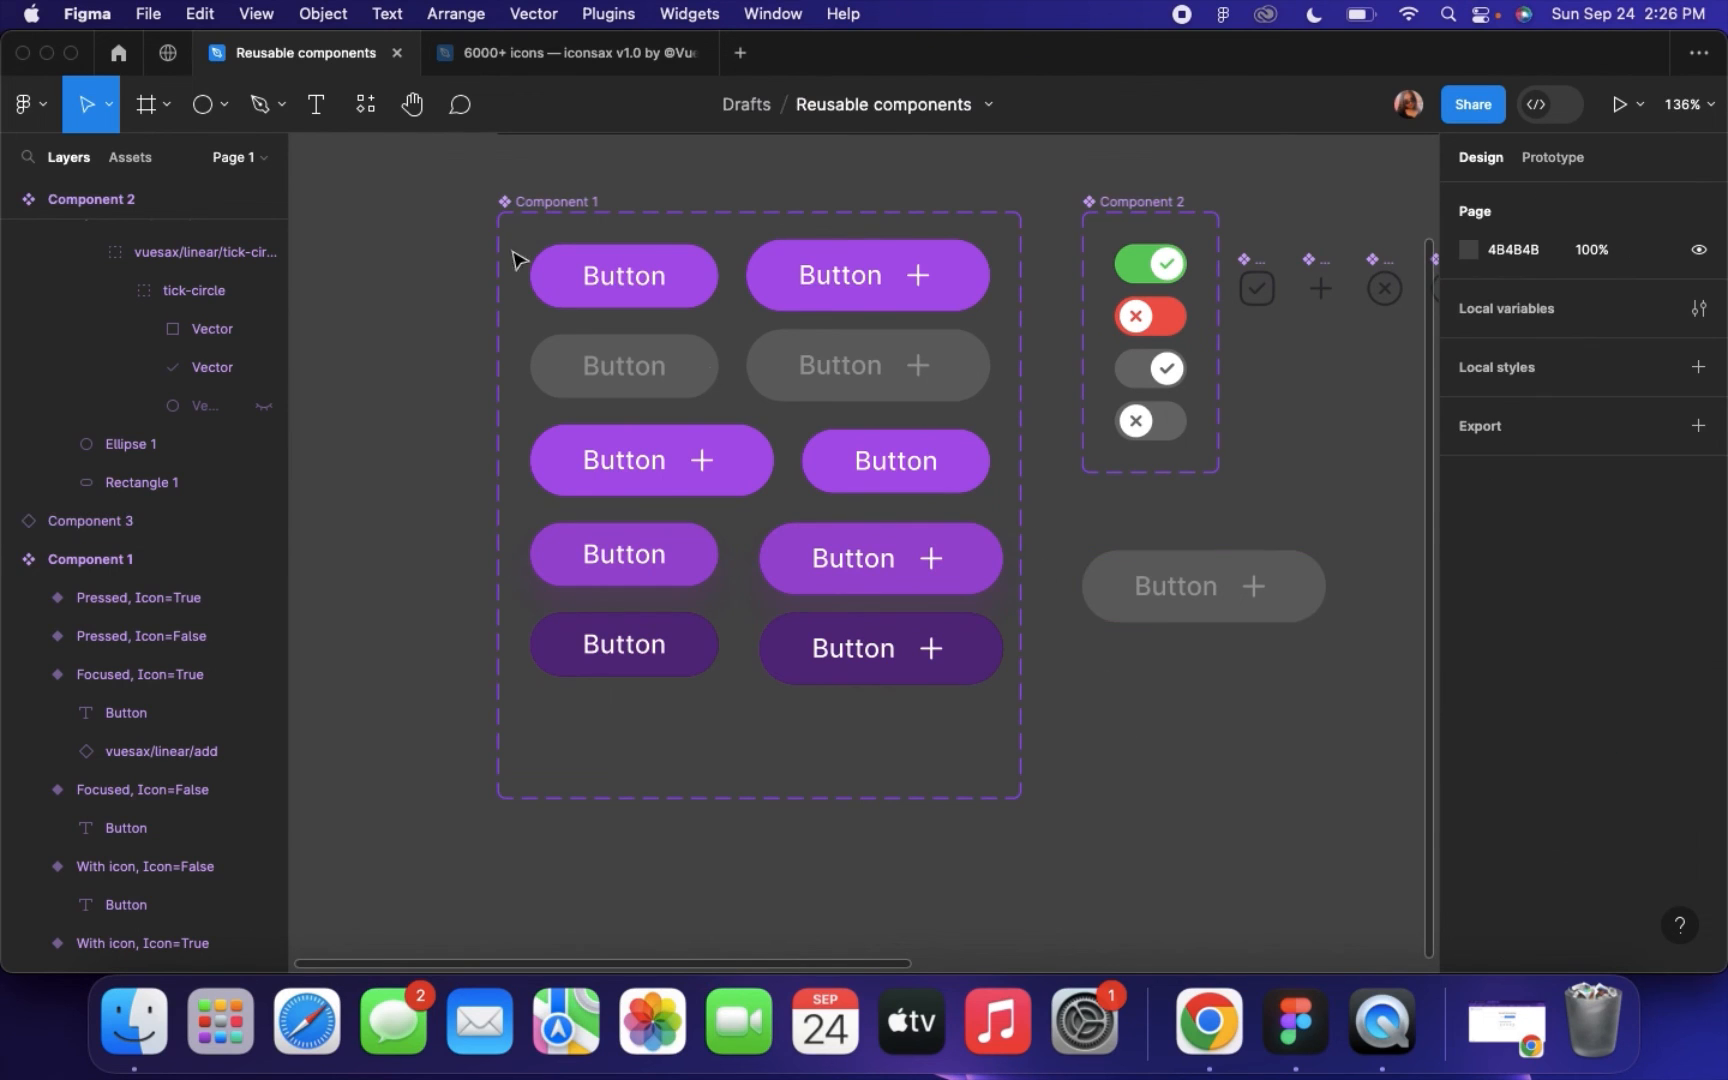
Open the options for adding a property to the Component 1 button set
left_click(550, 200)
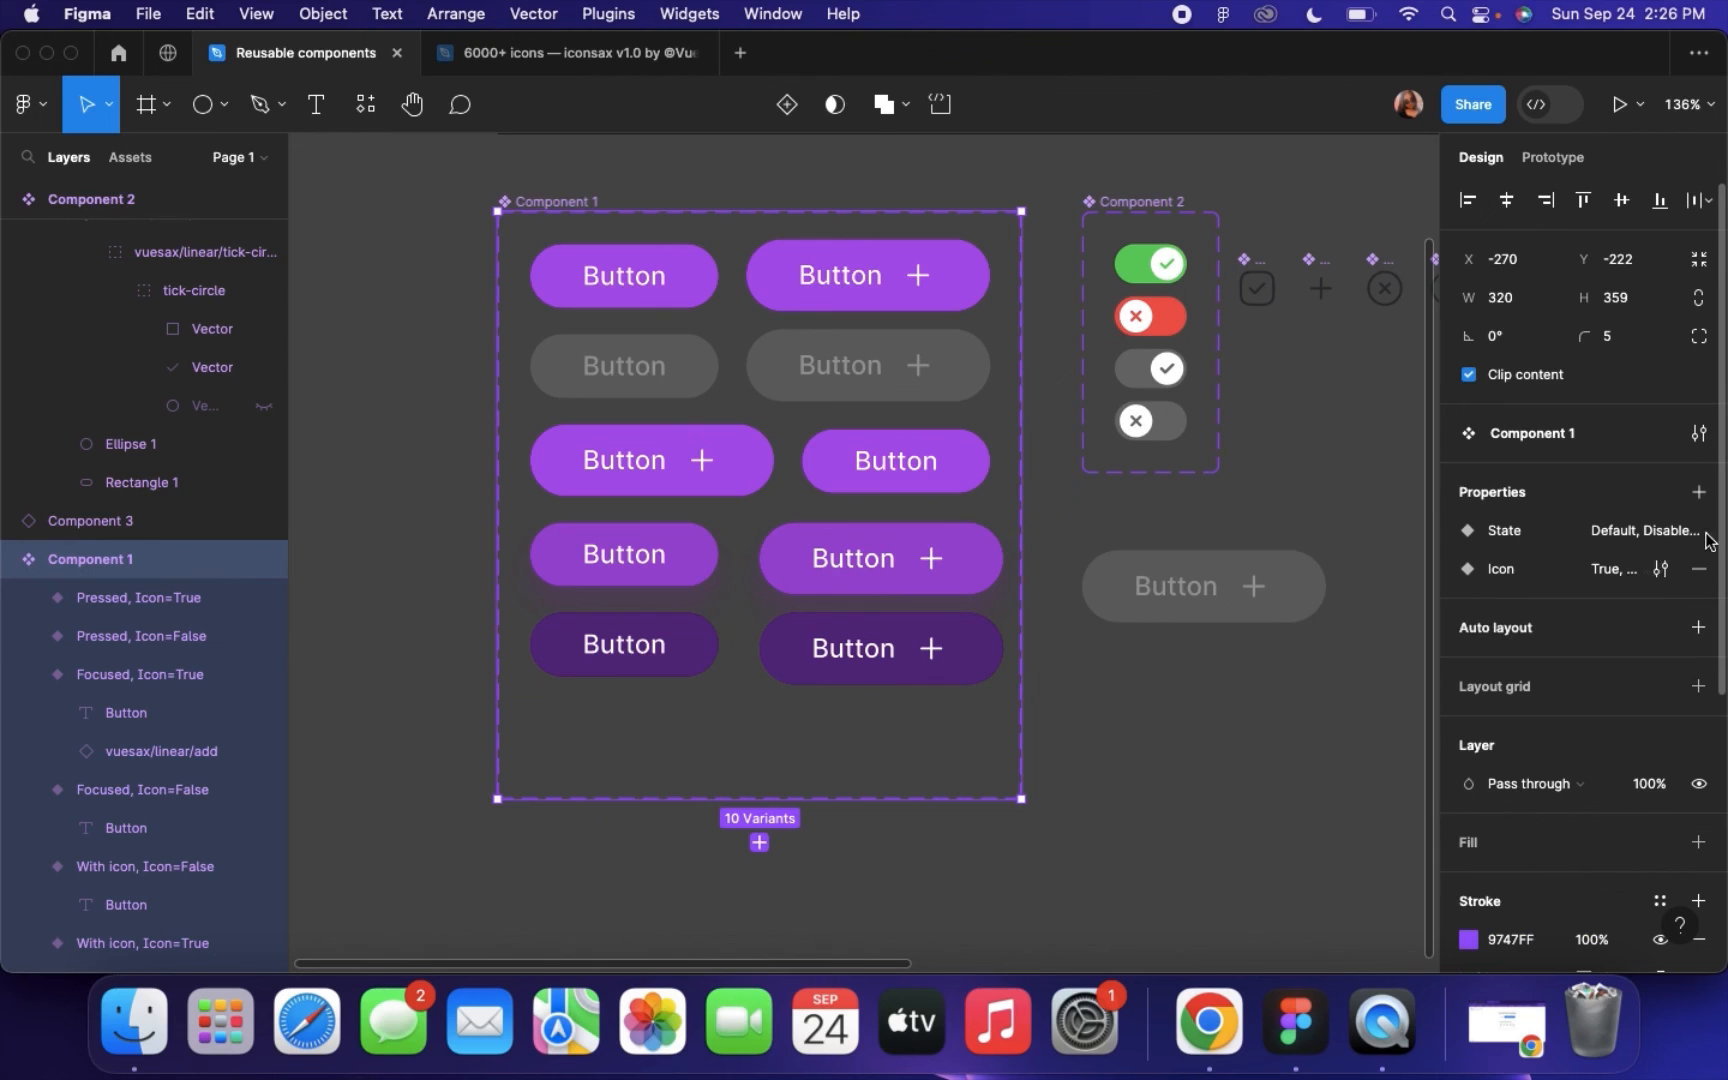
left_click(1698, 492)
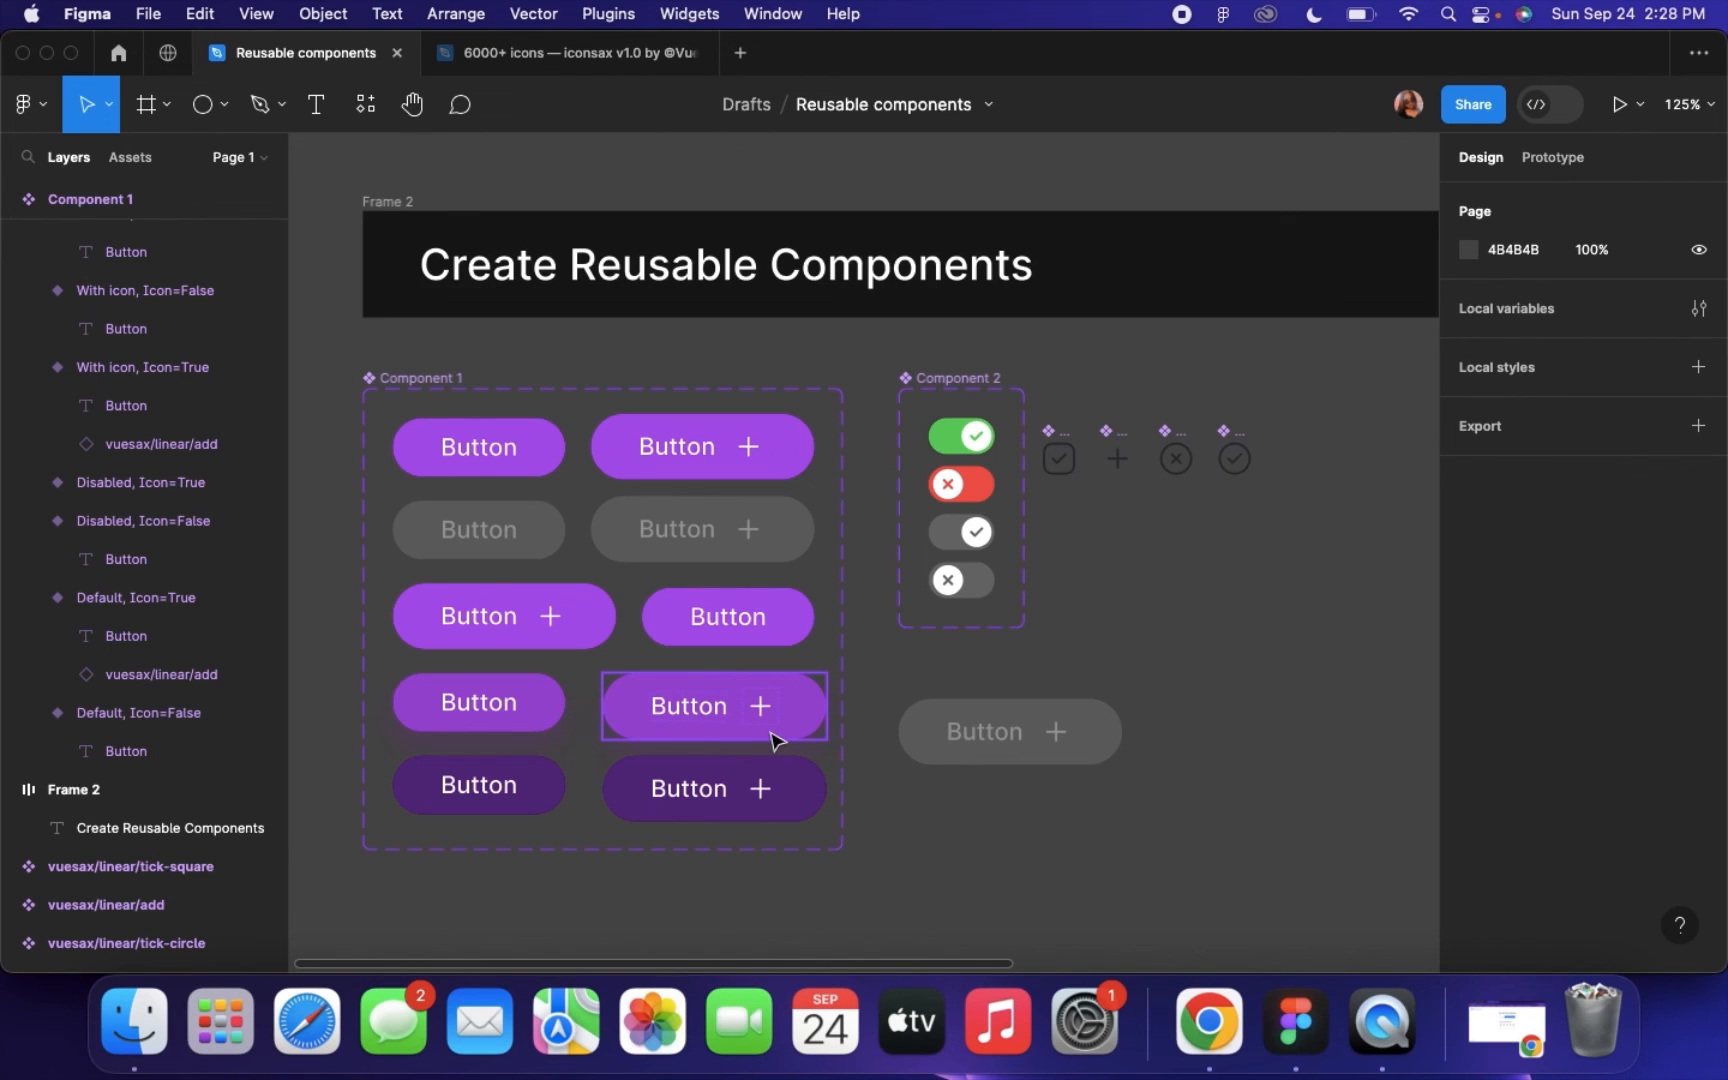
scroll(912, 563, "up", 5)
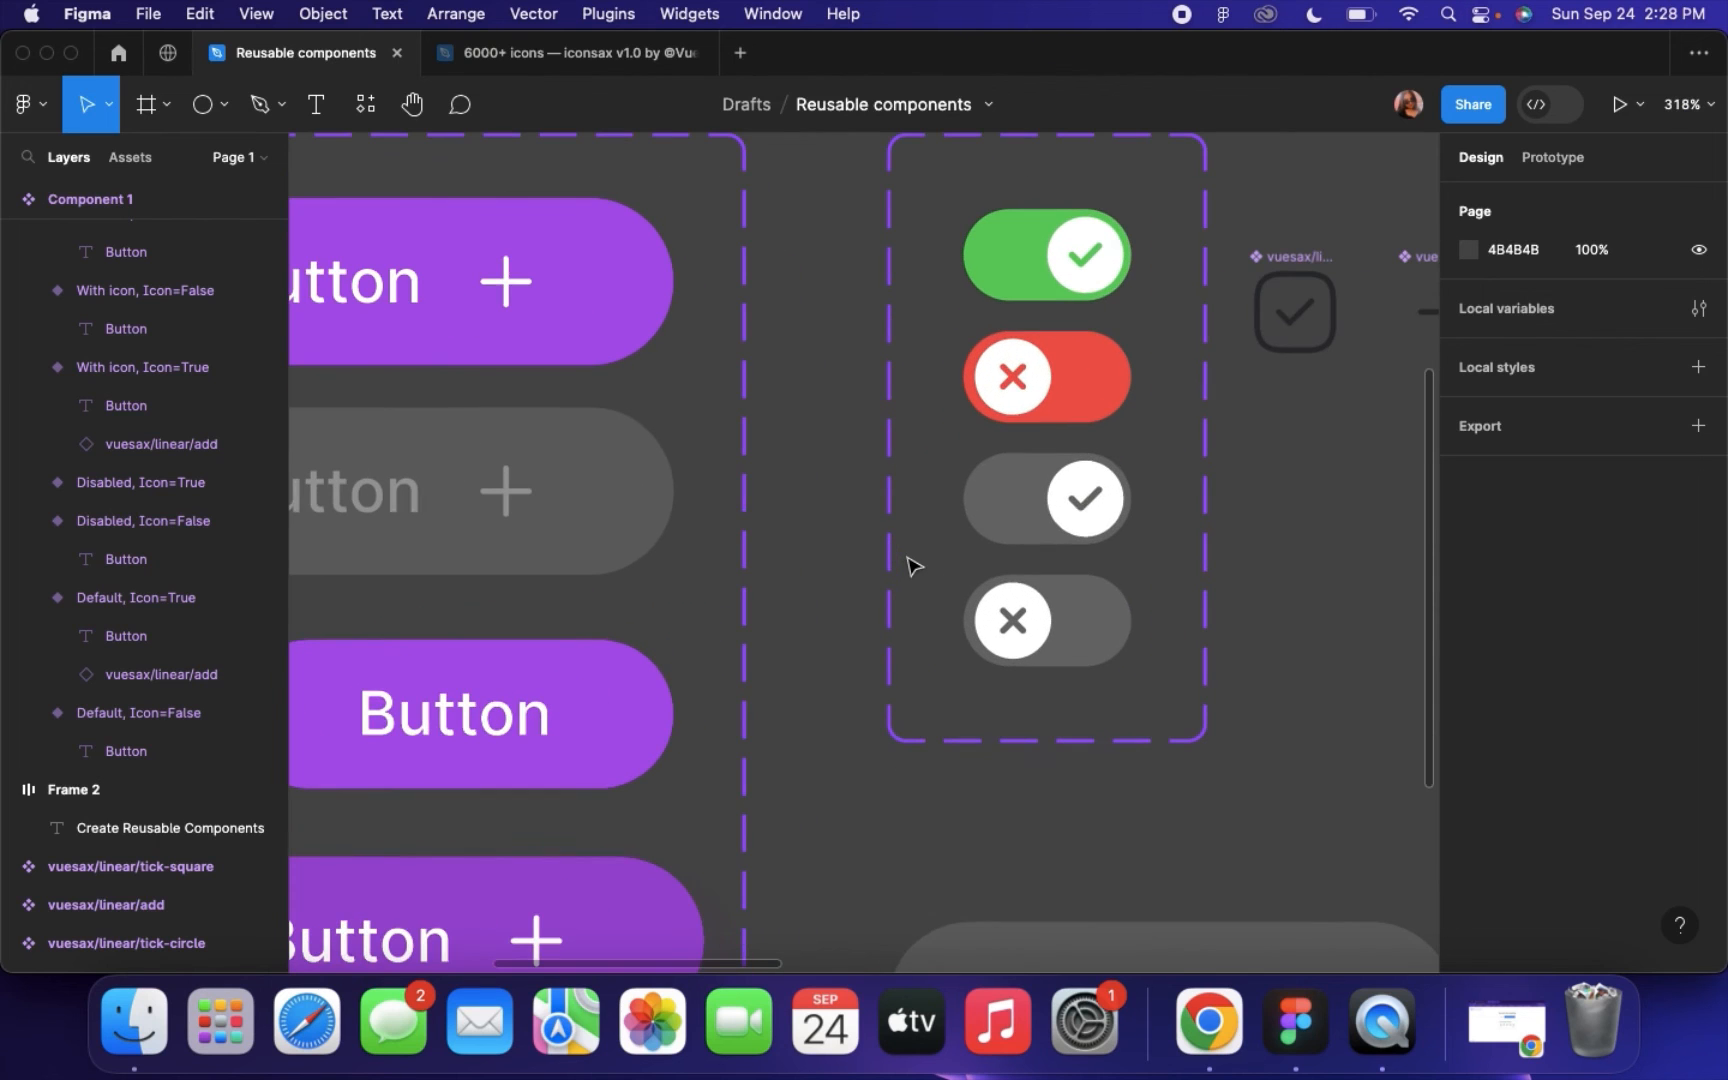
scroll(1113, 637, "down", 2)
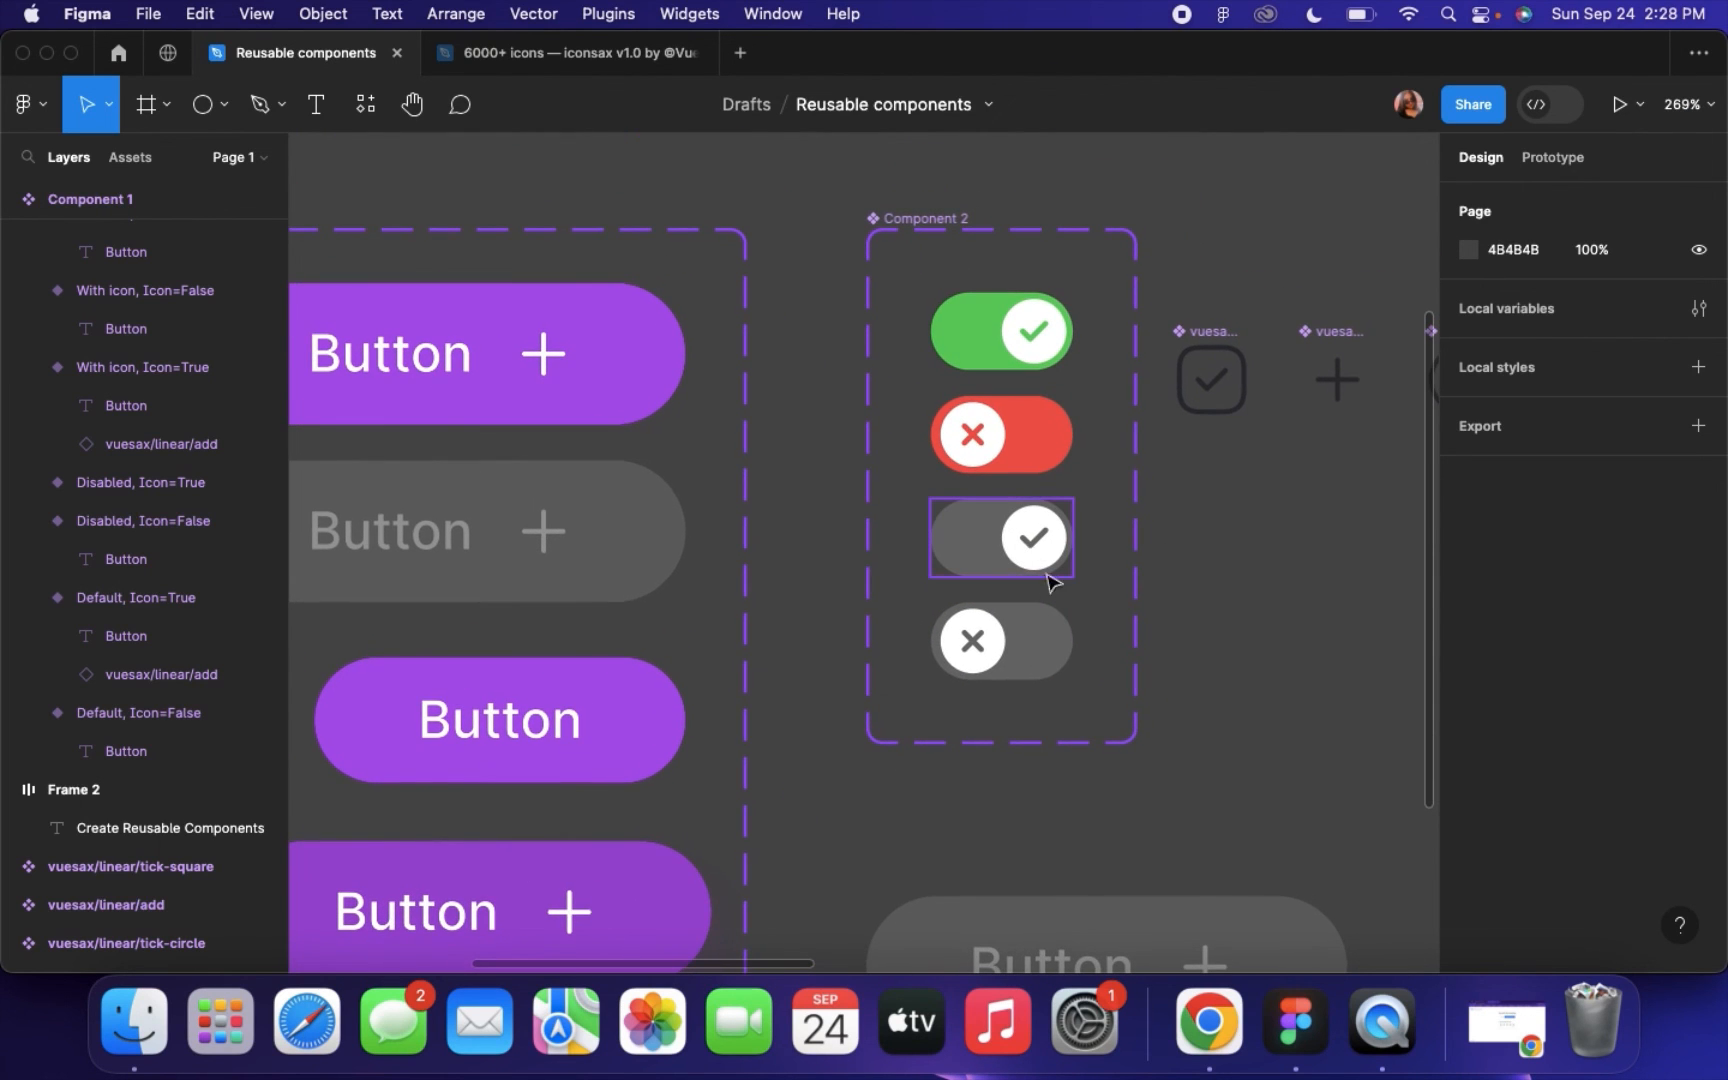
left_click(980, 568)
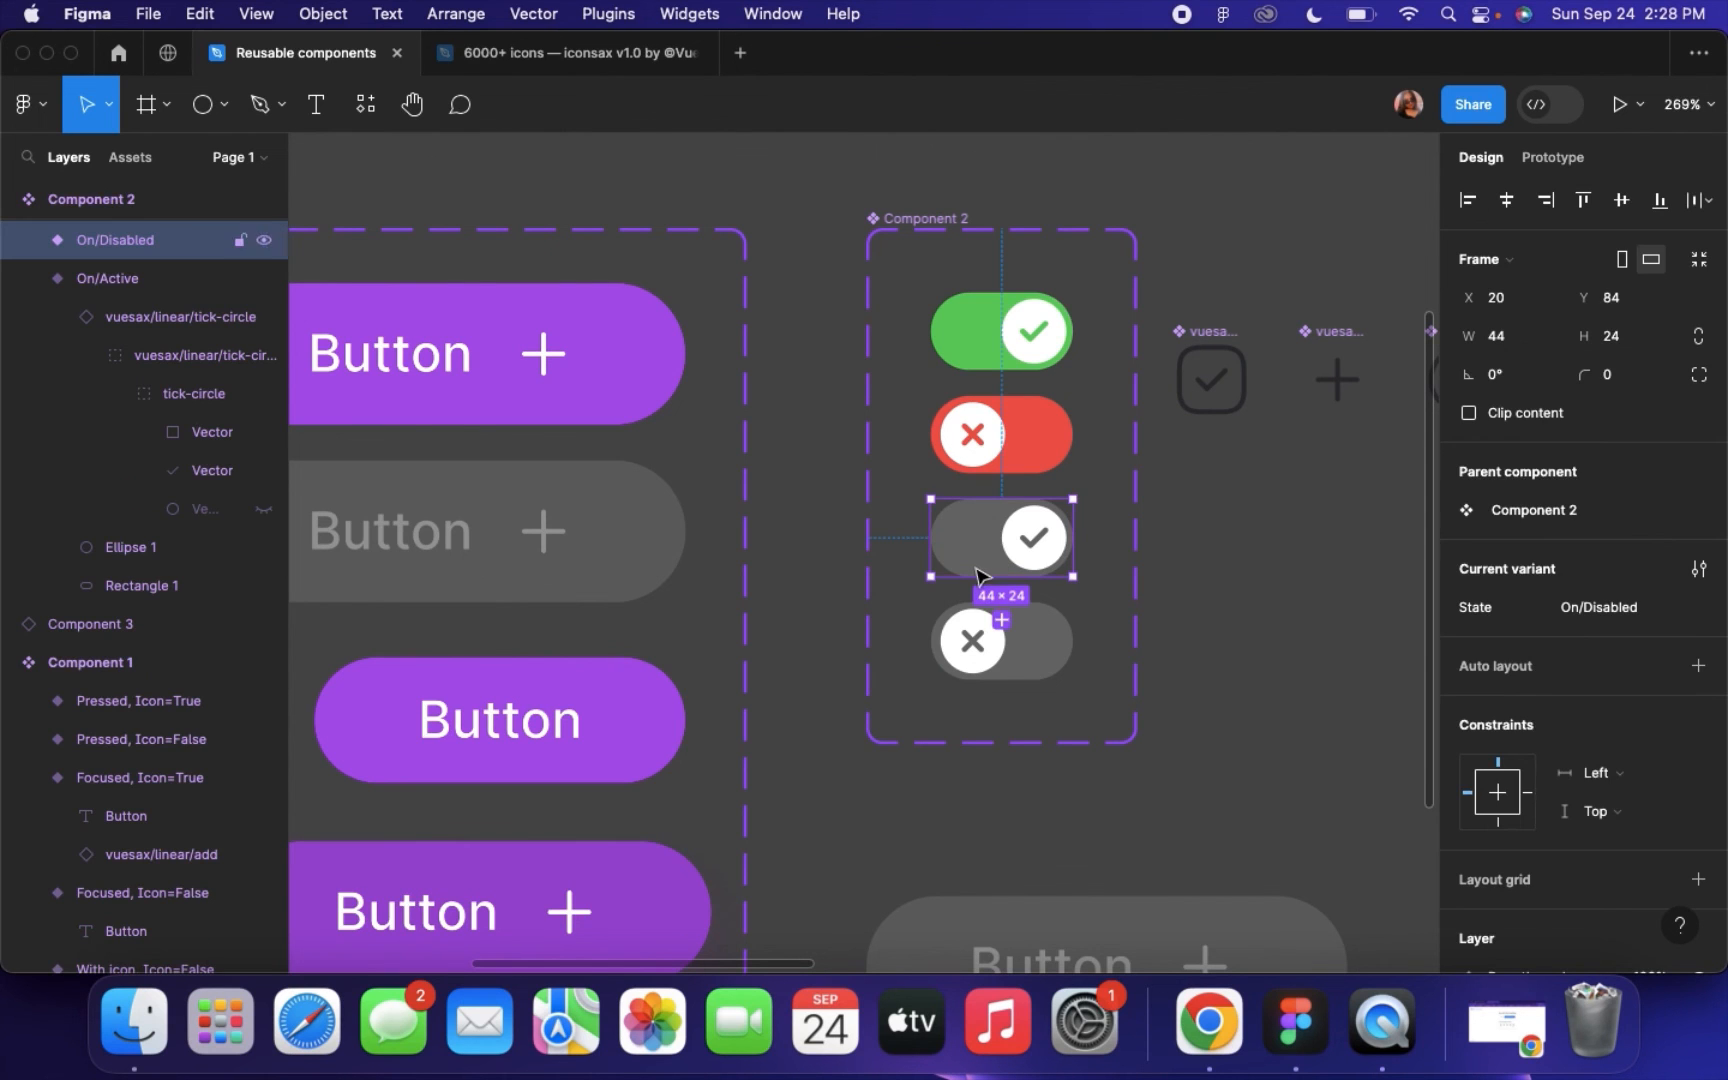
left_click(1211, 552)
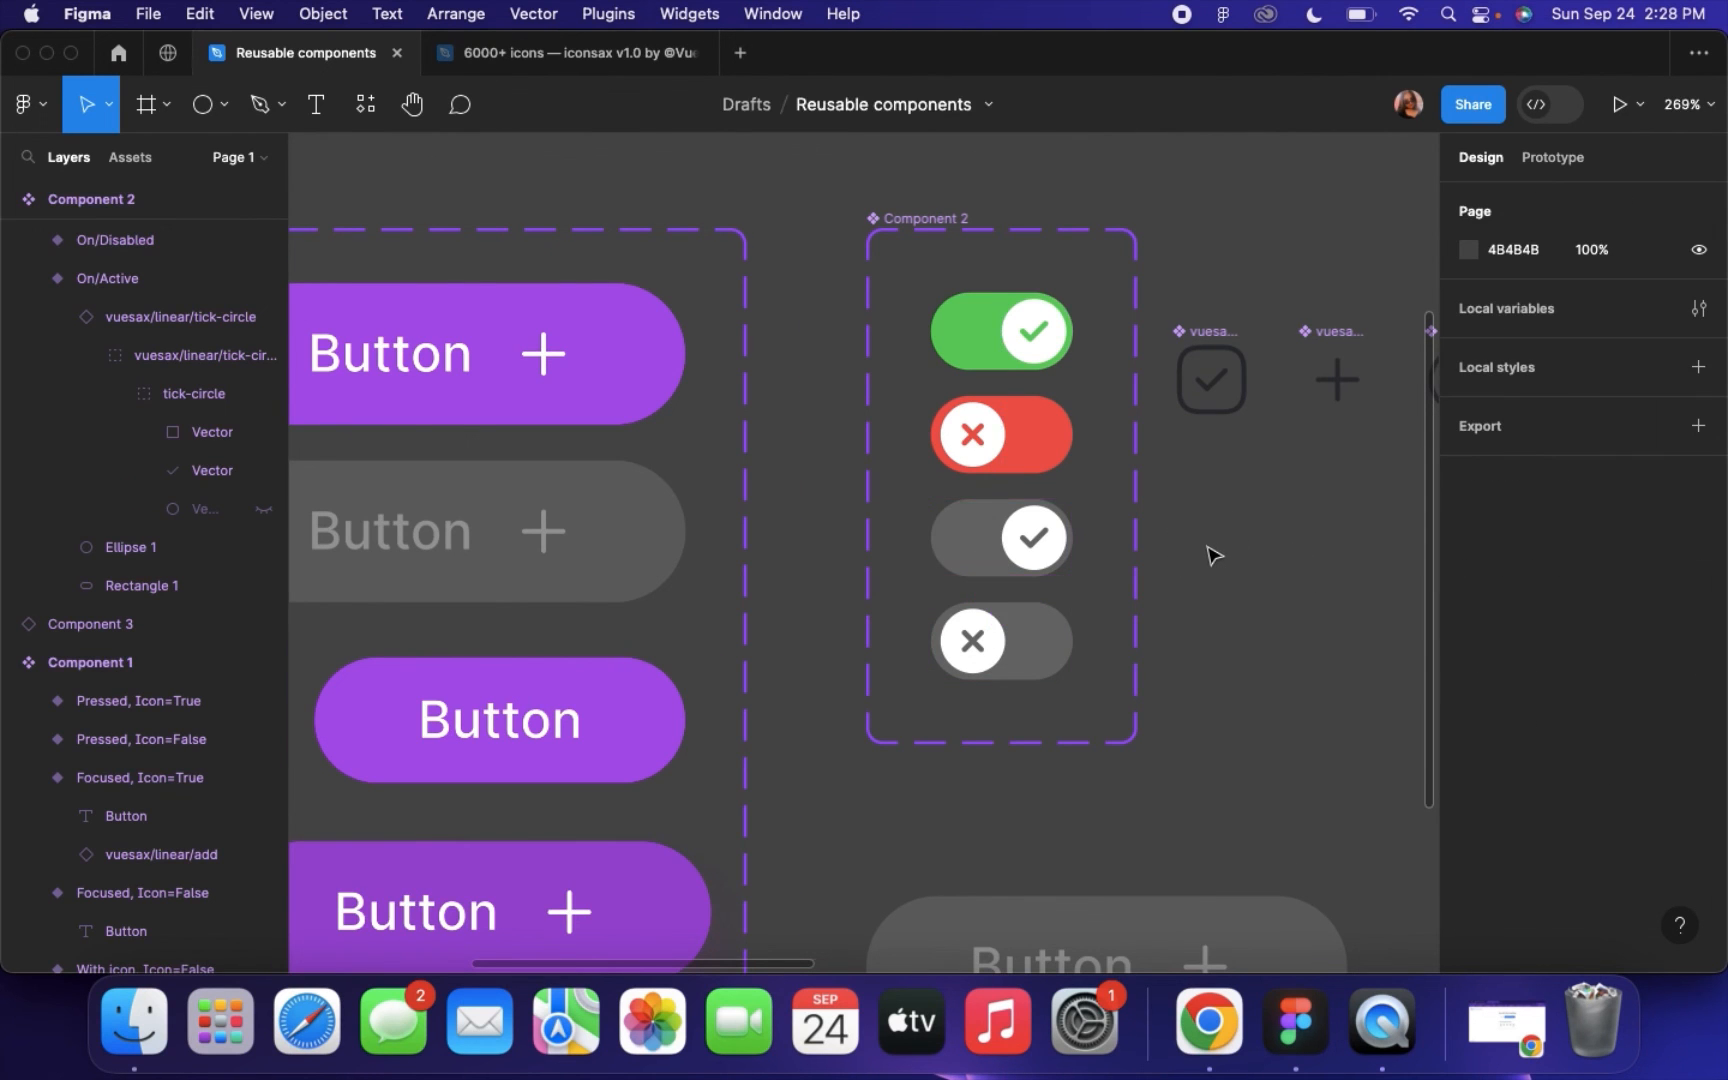
scroll(1211, 552, "down", 4)
scroll(1211, 552, "left", 2)
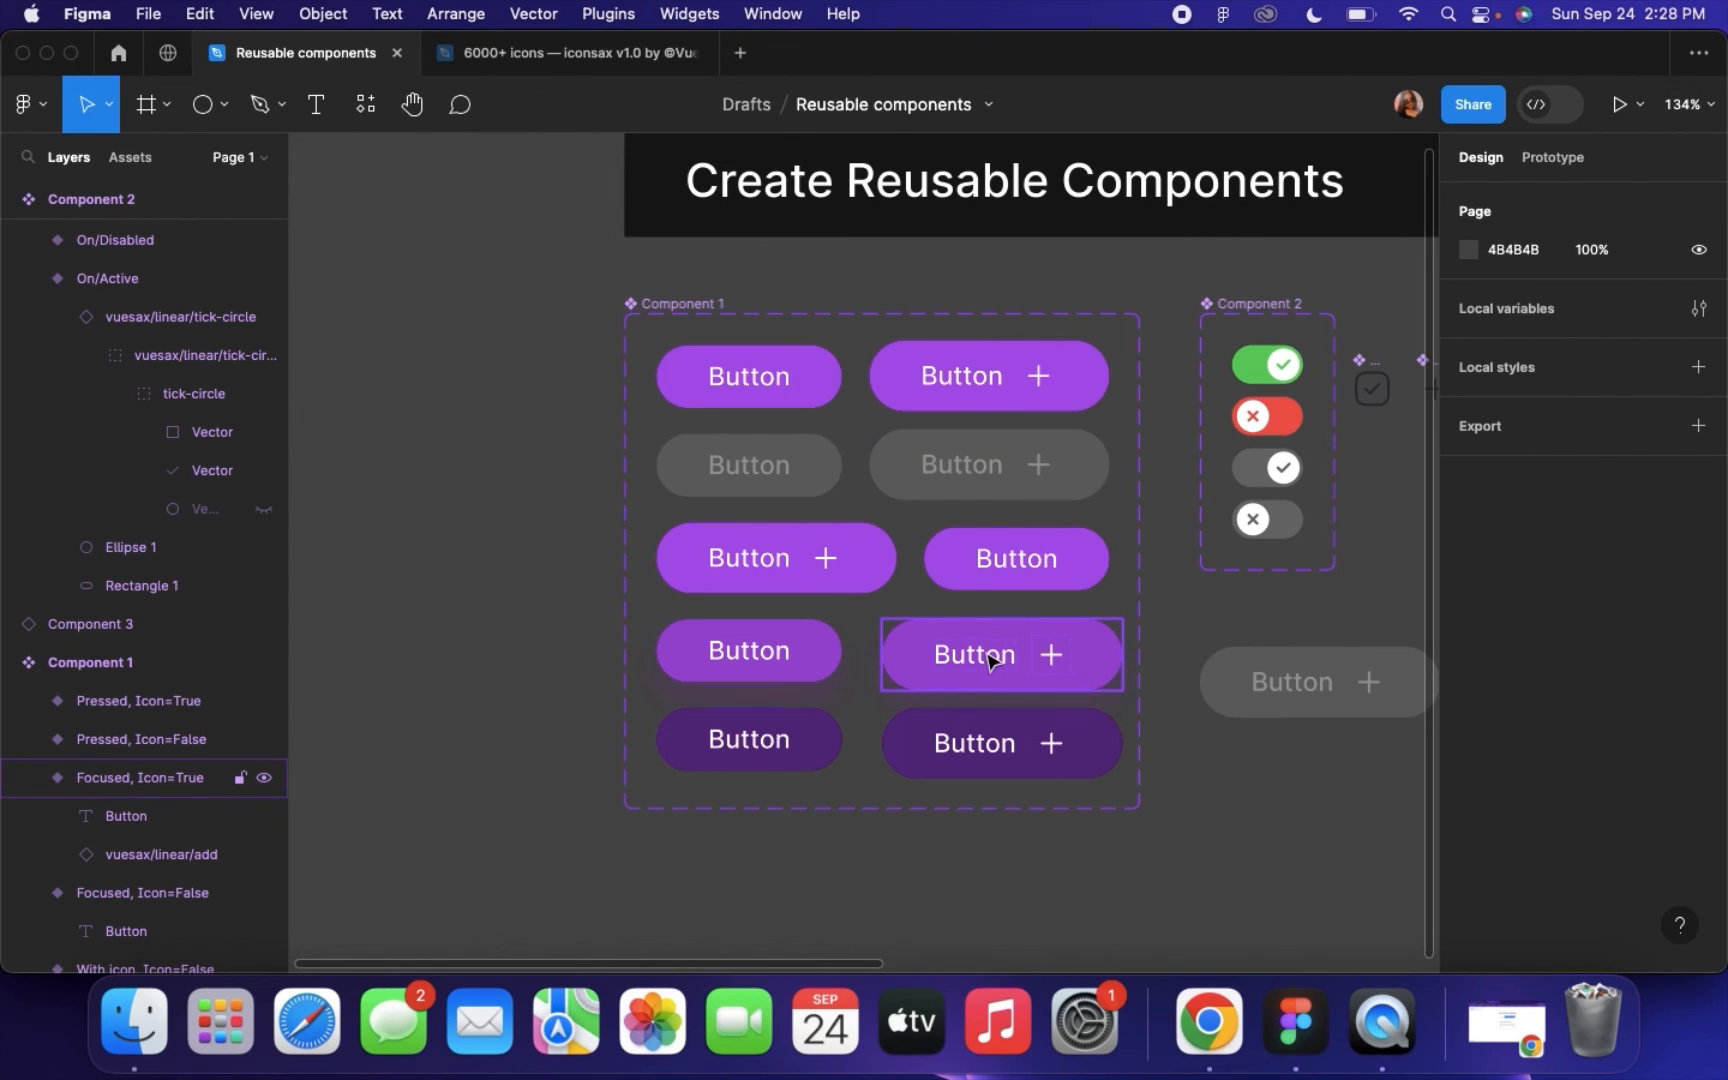
left_click(630, 318)
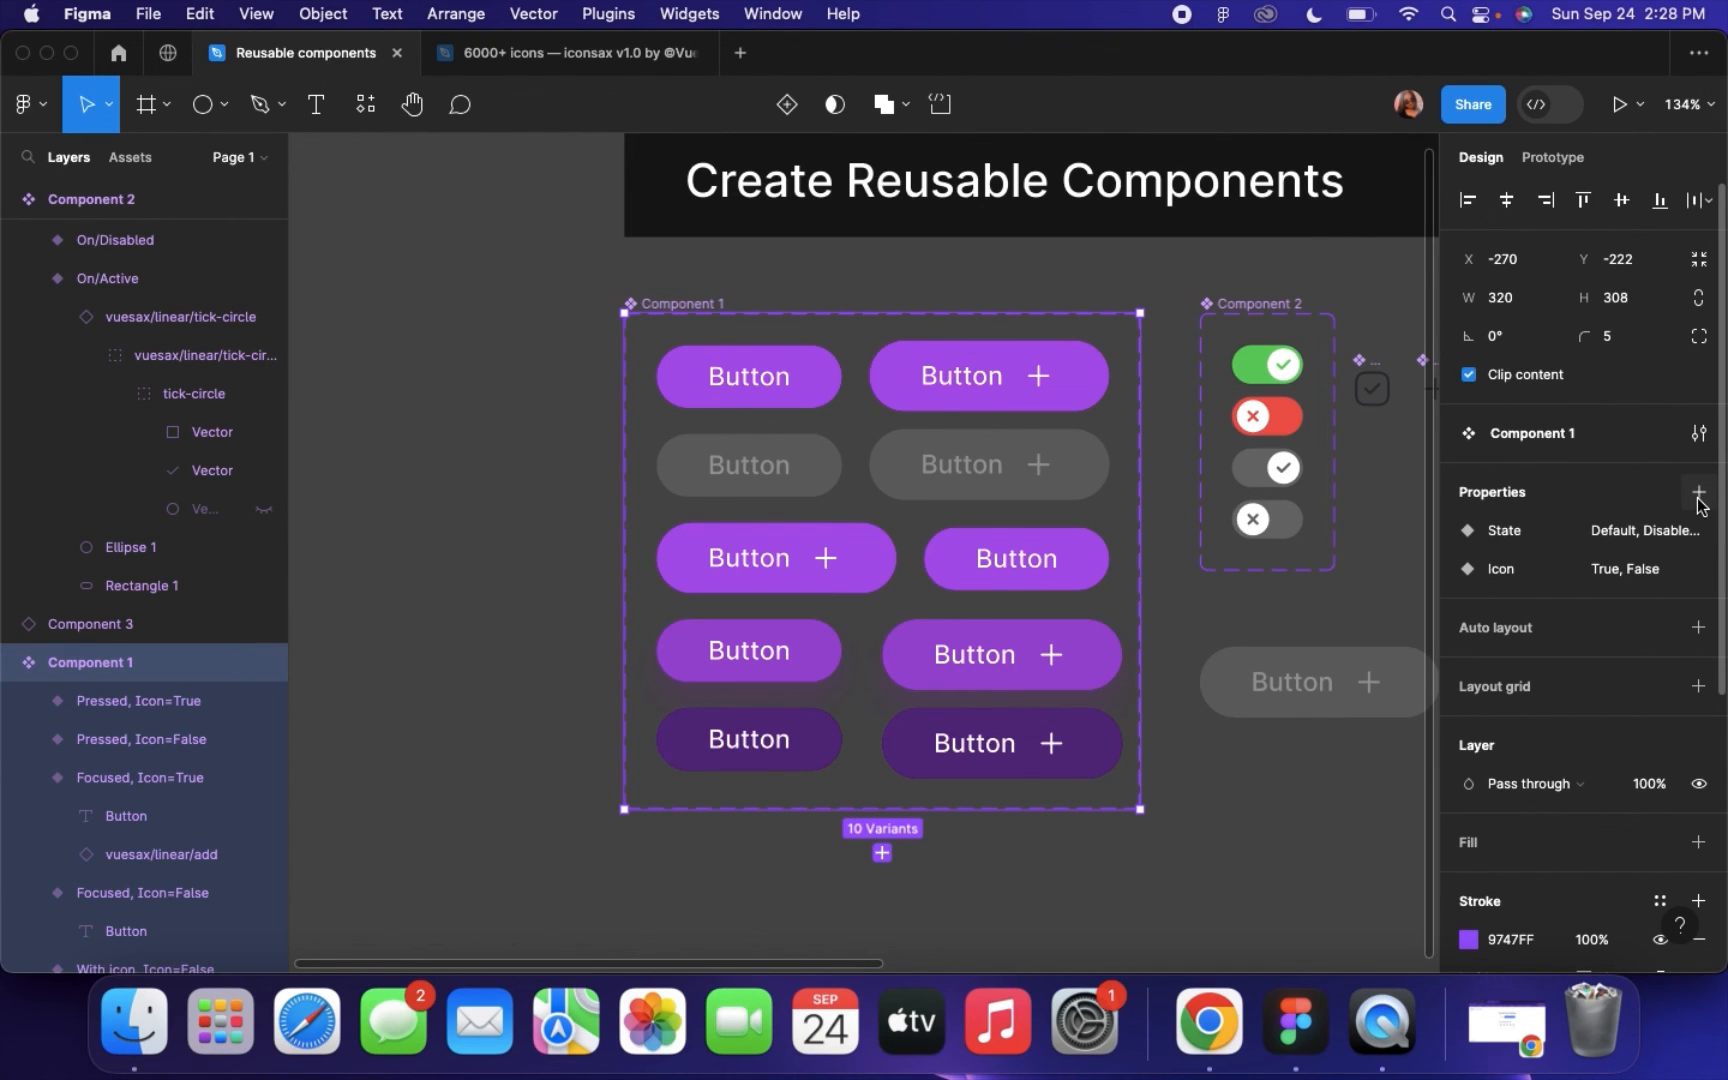
left_click(1697, 500)
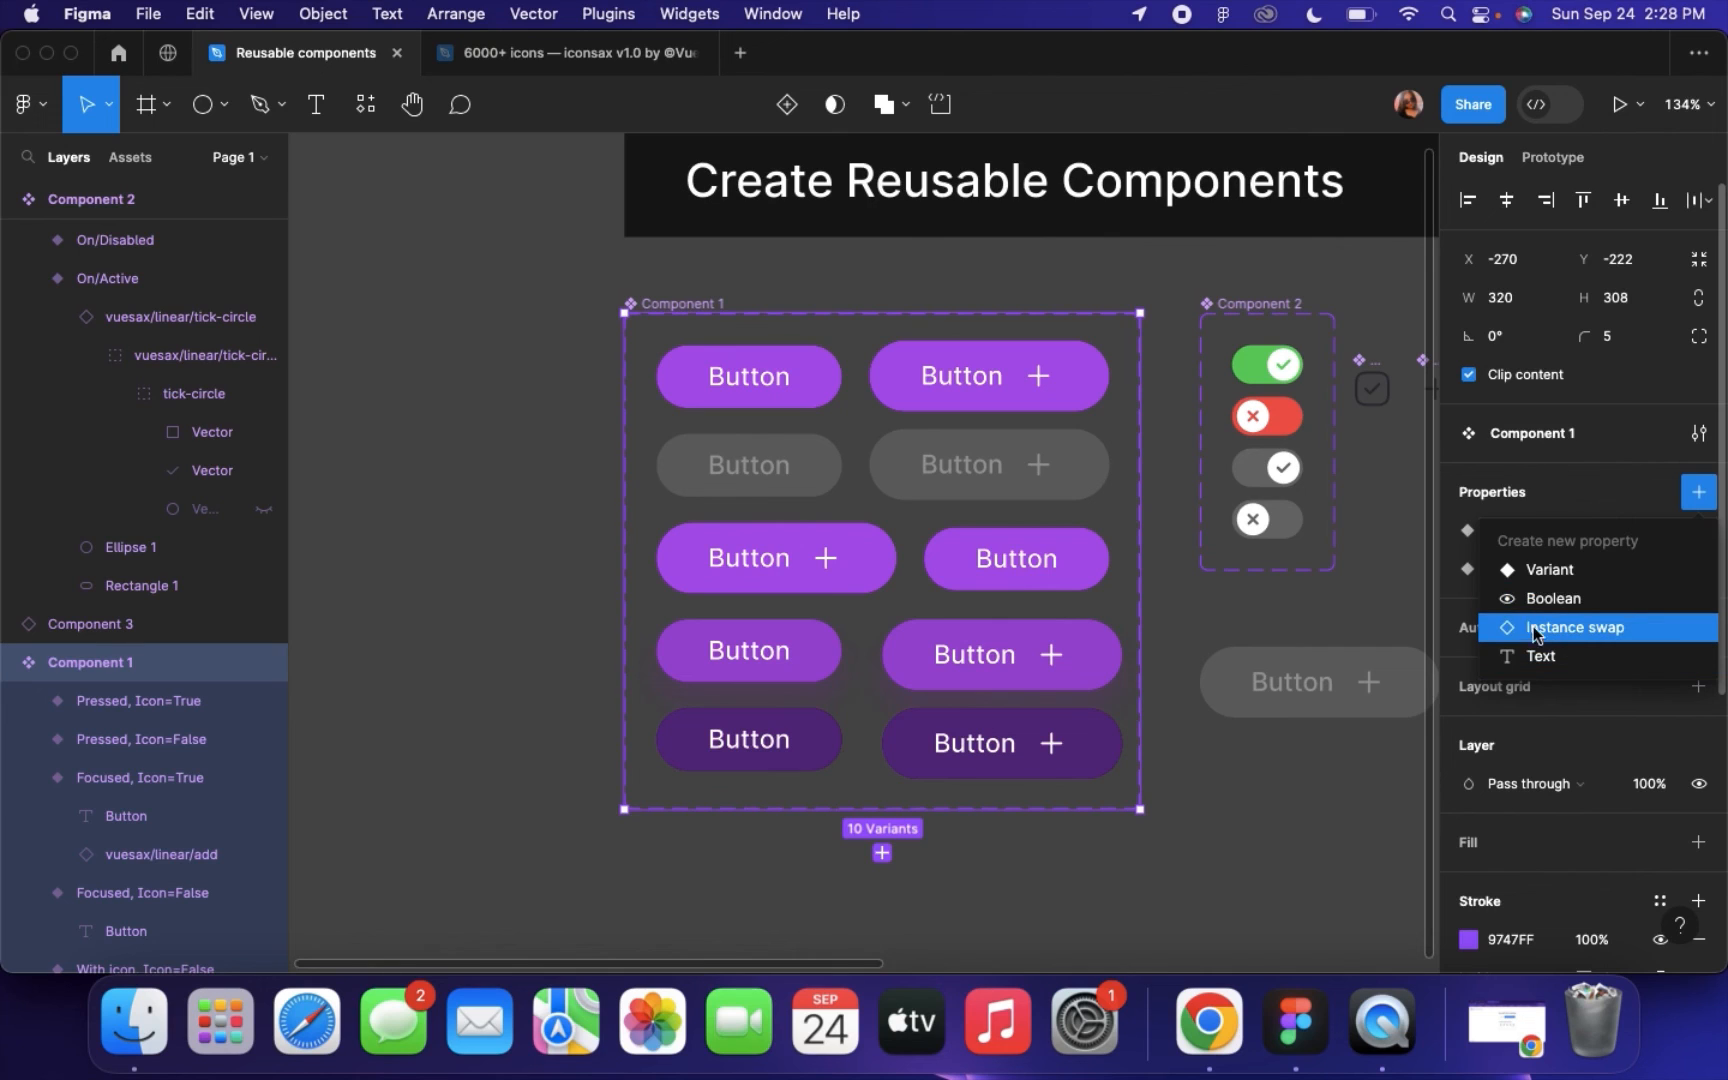
left_click(1594, 572)
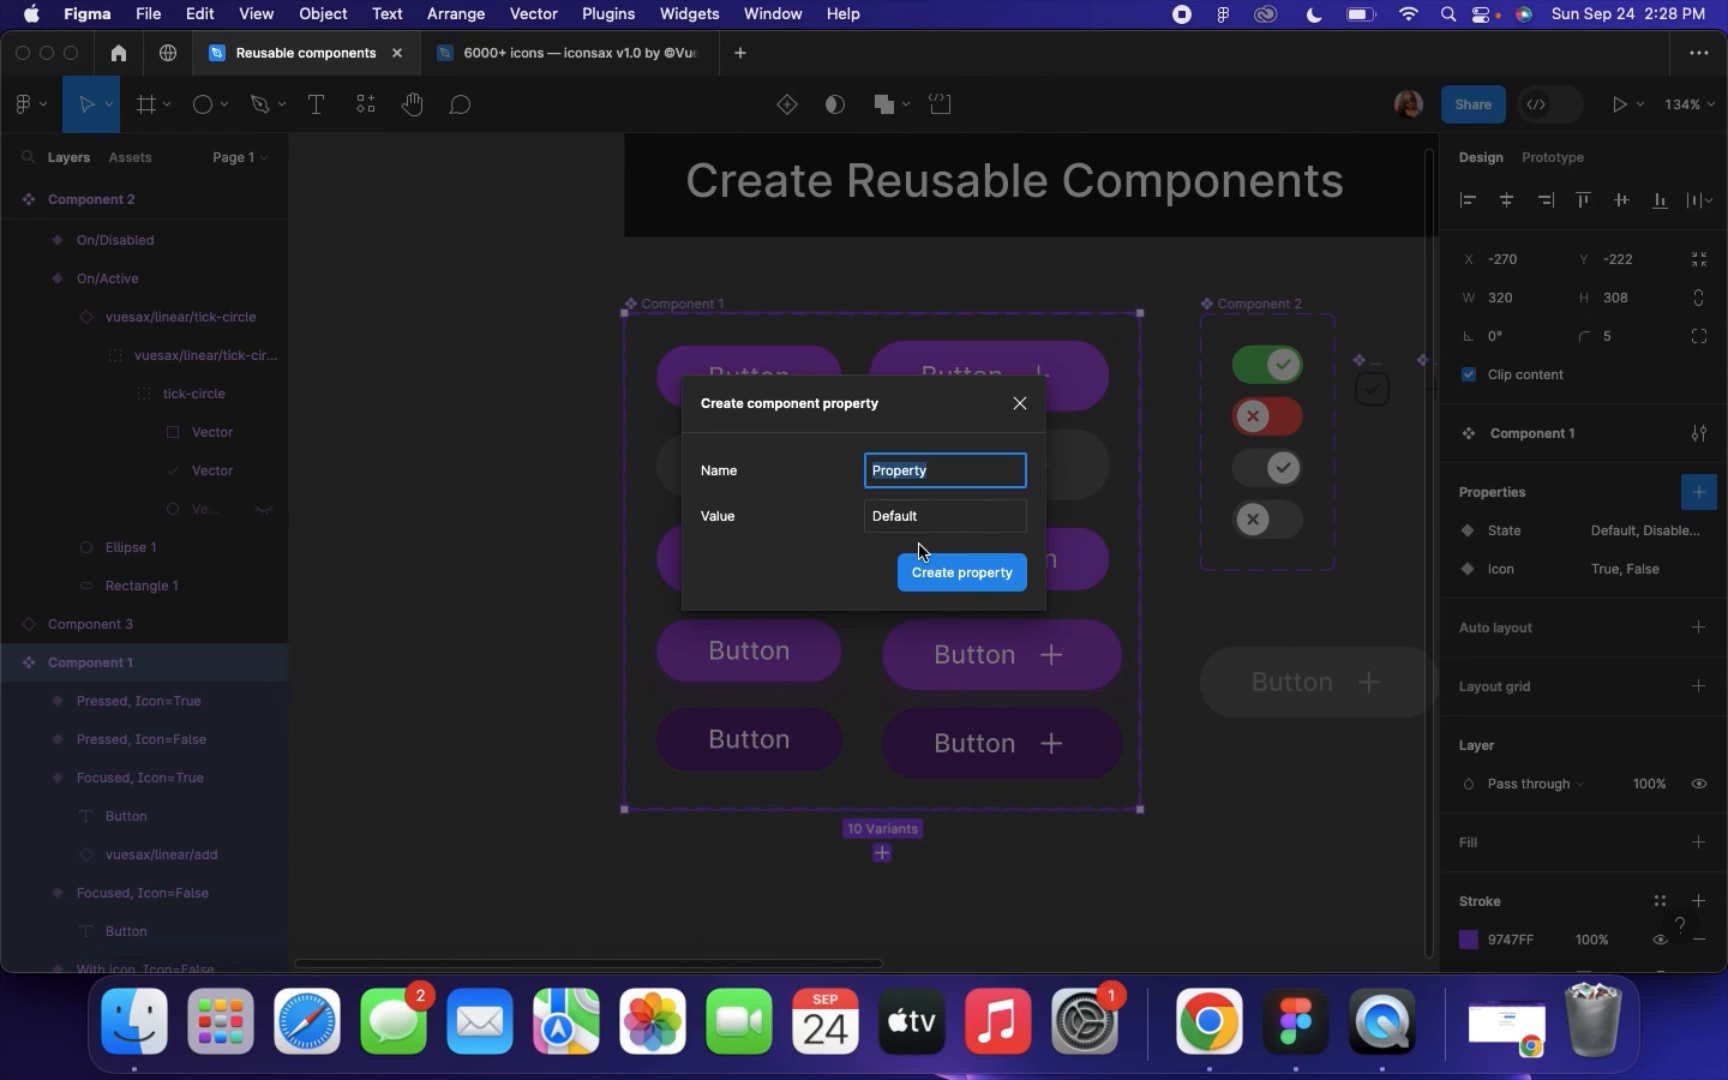
left_click(1020, 424)
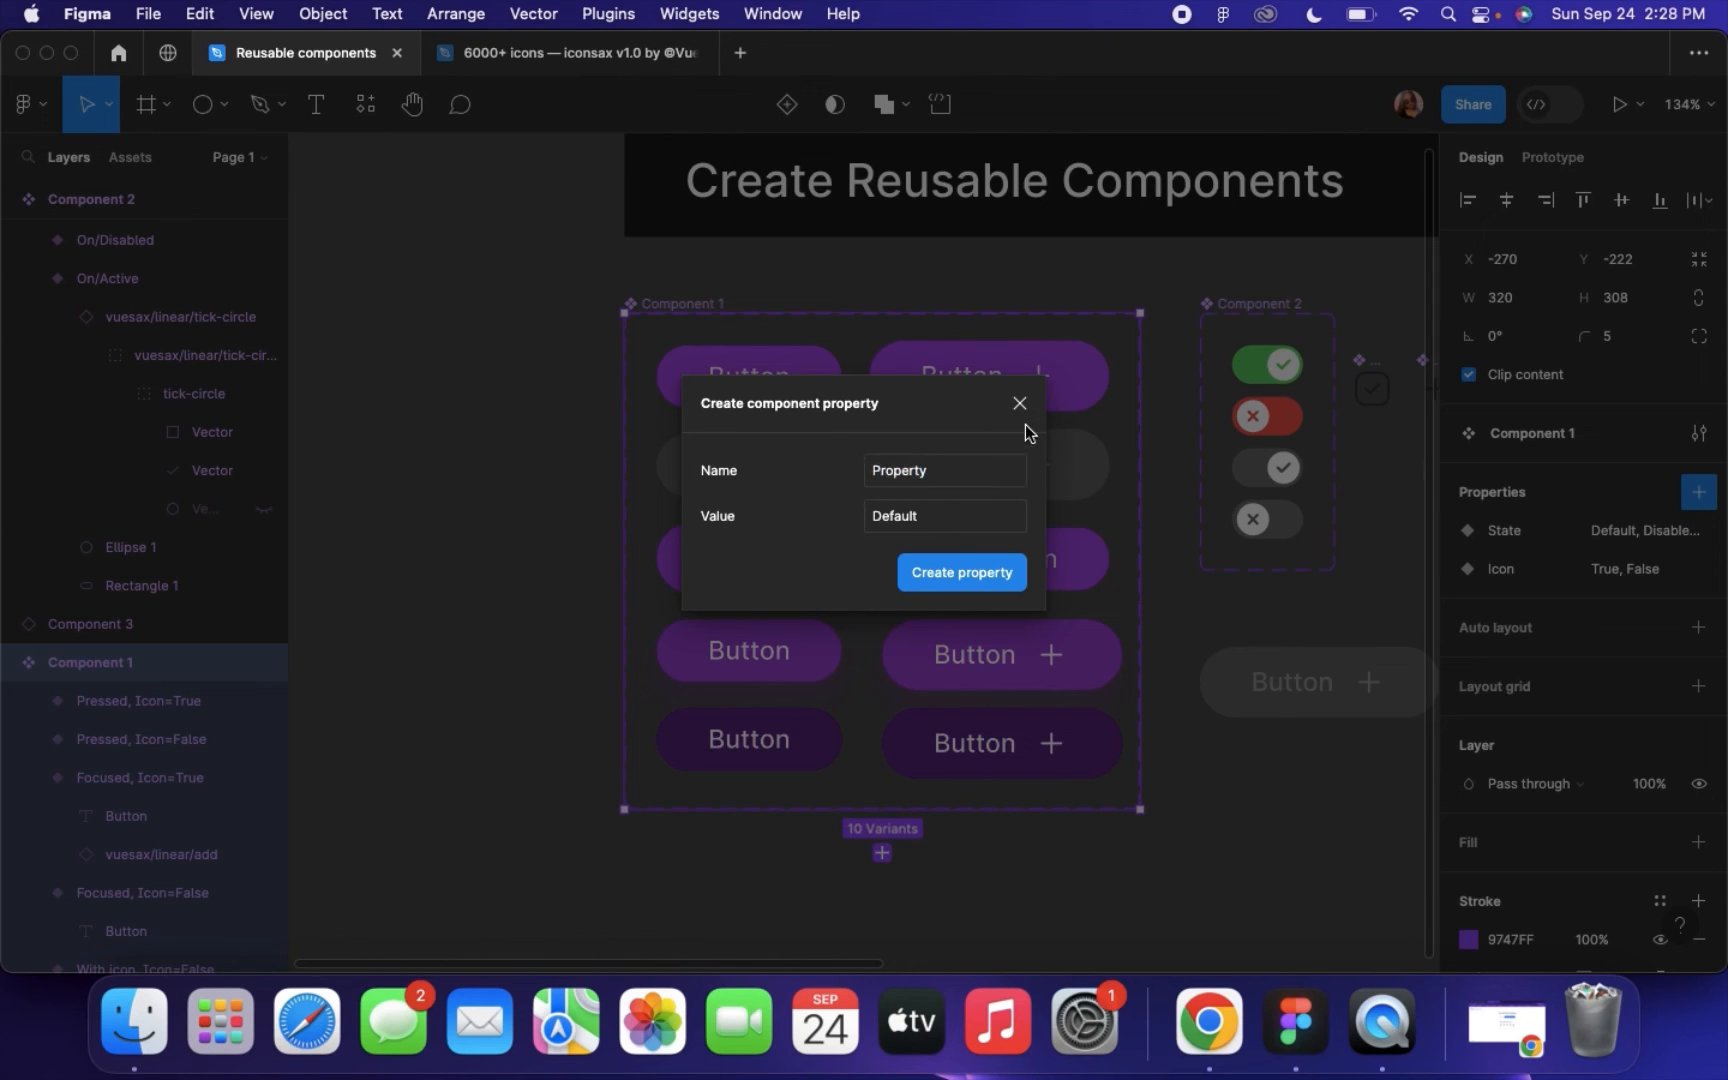
left_click(1018, 405)
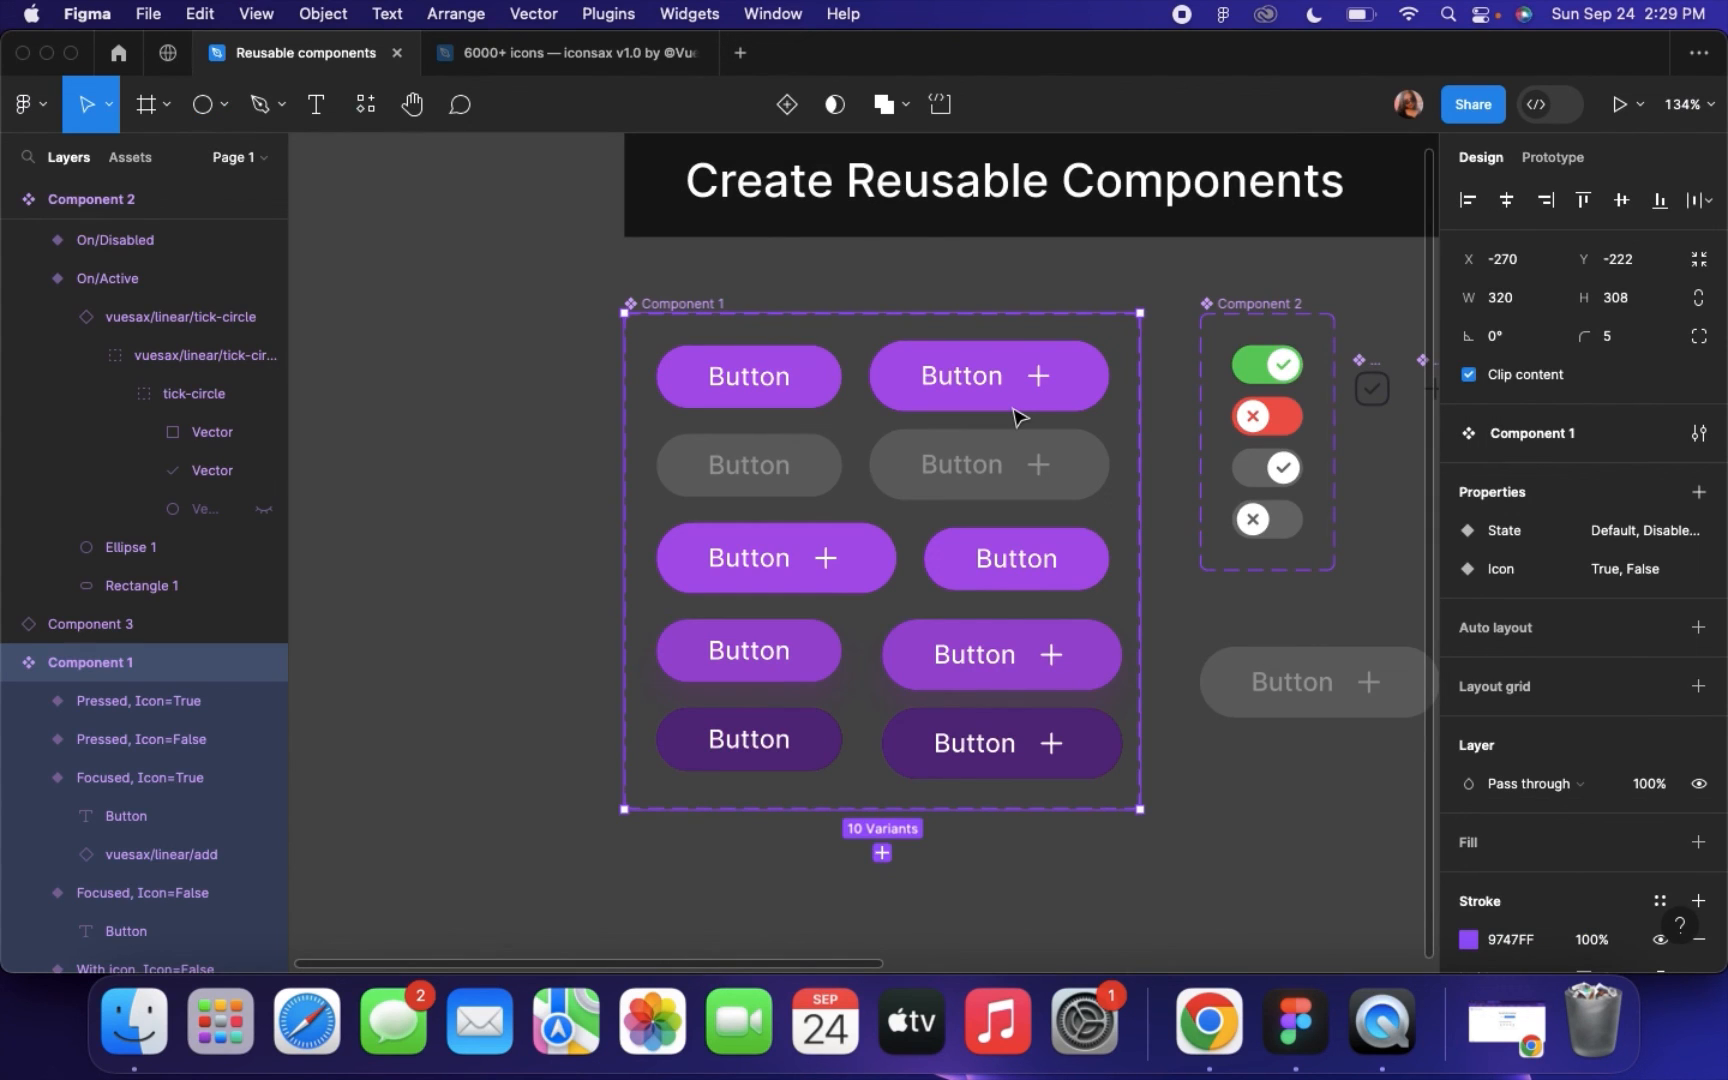
Examine the State and Icon values of the Default, Disabled and With icon button variants in Component 1
left_click(813, 382)
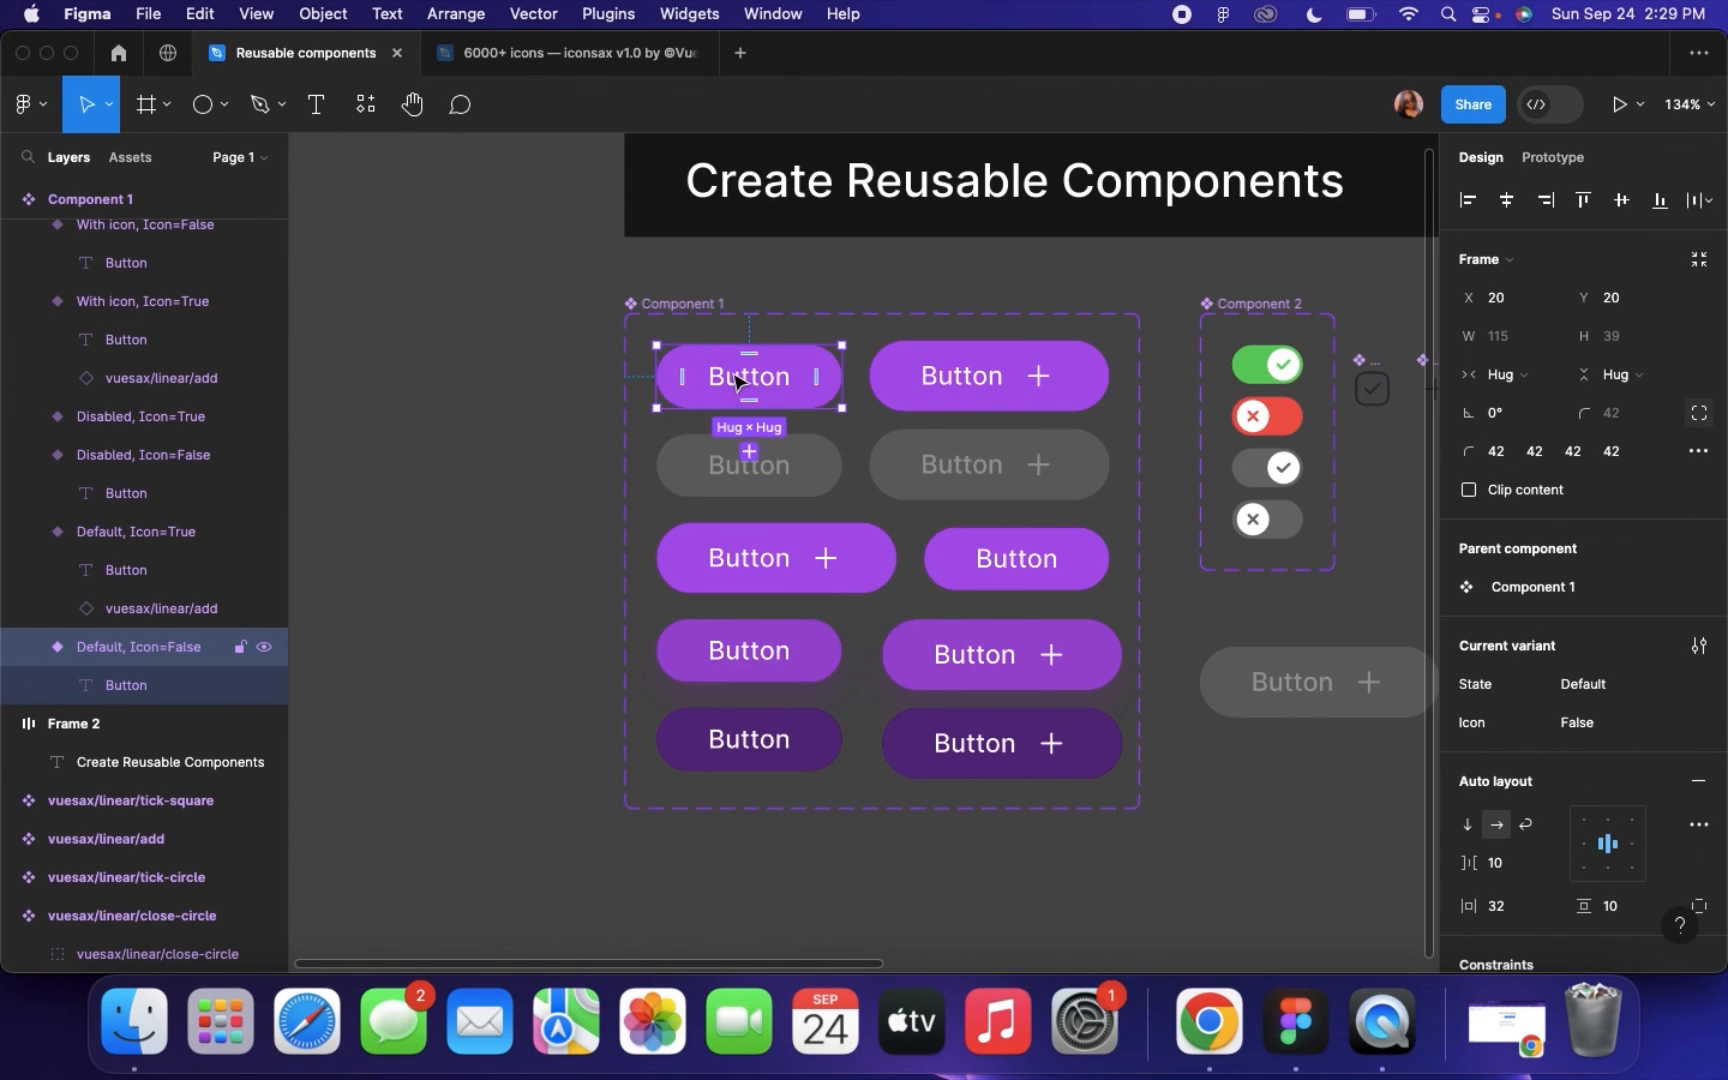
left_click(1000, 378)
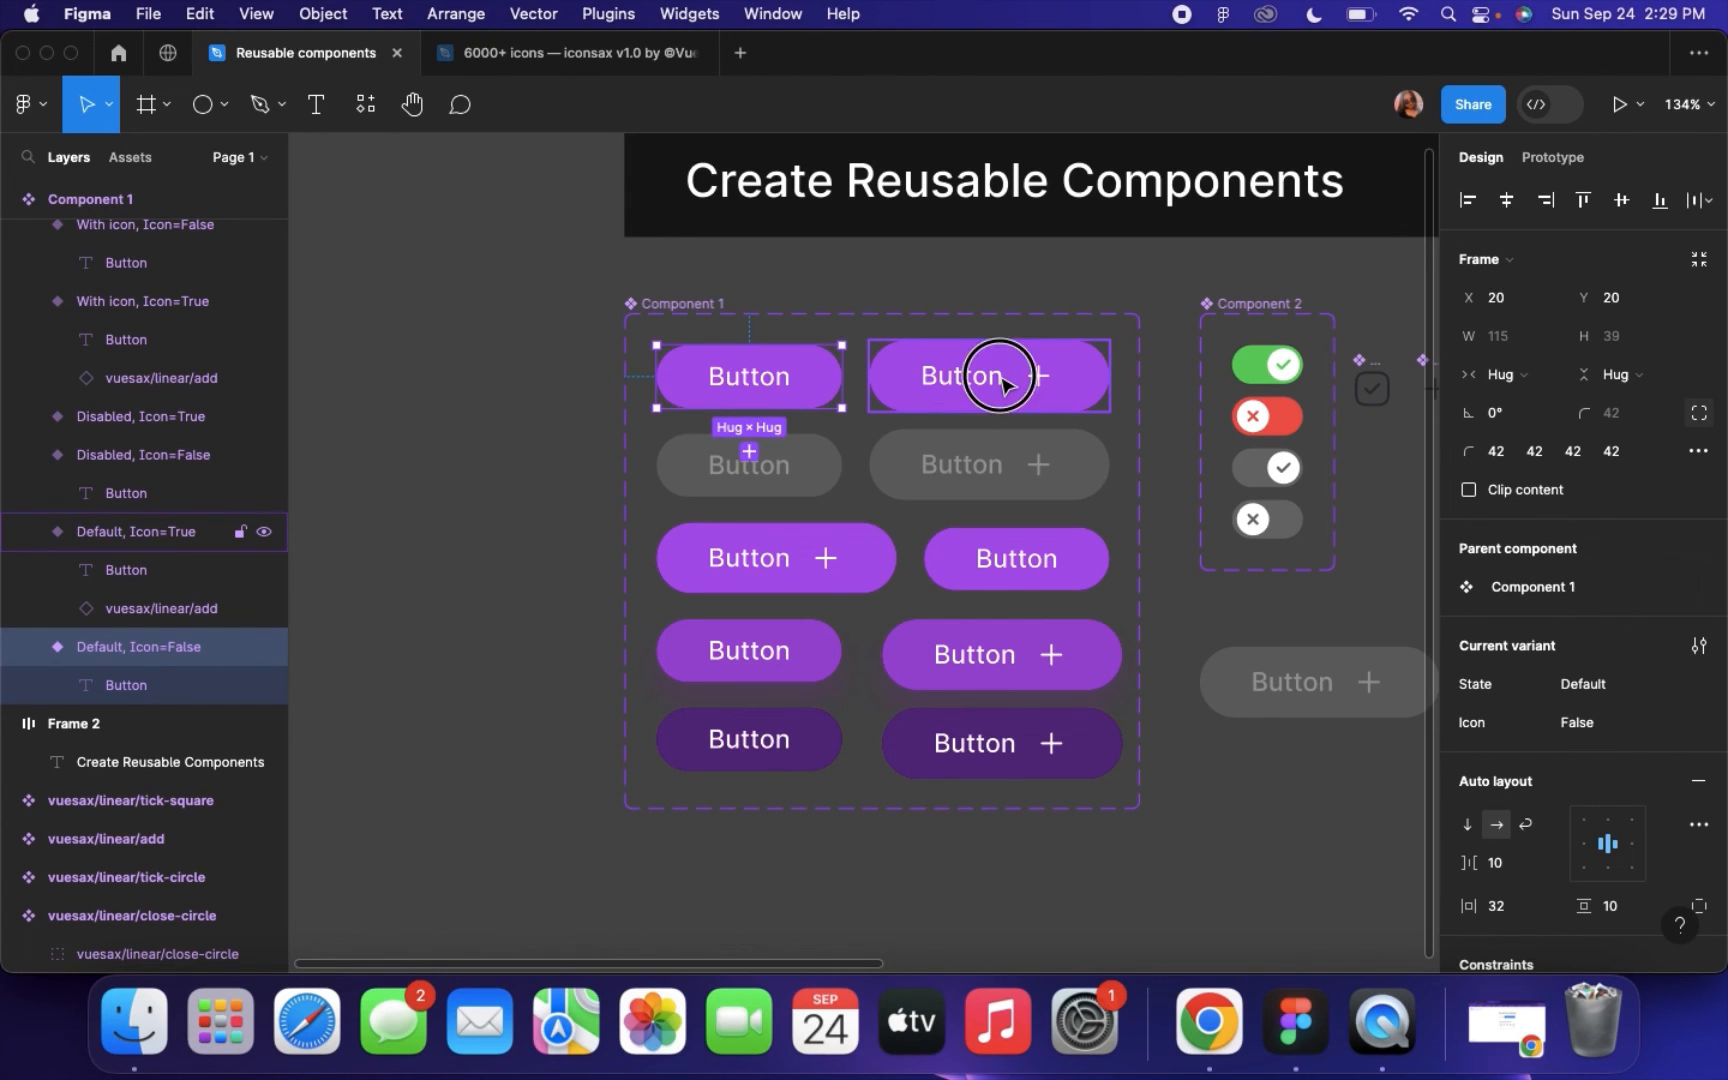
left_click(1003, 489)
left_click(829, 482)
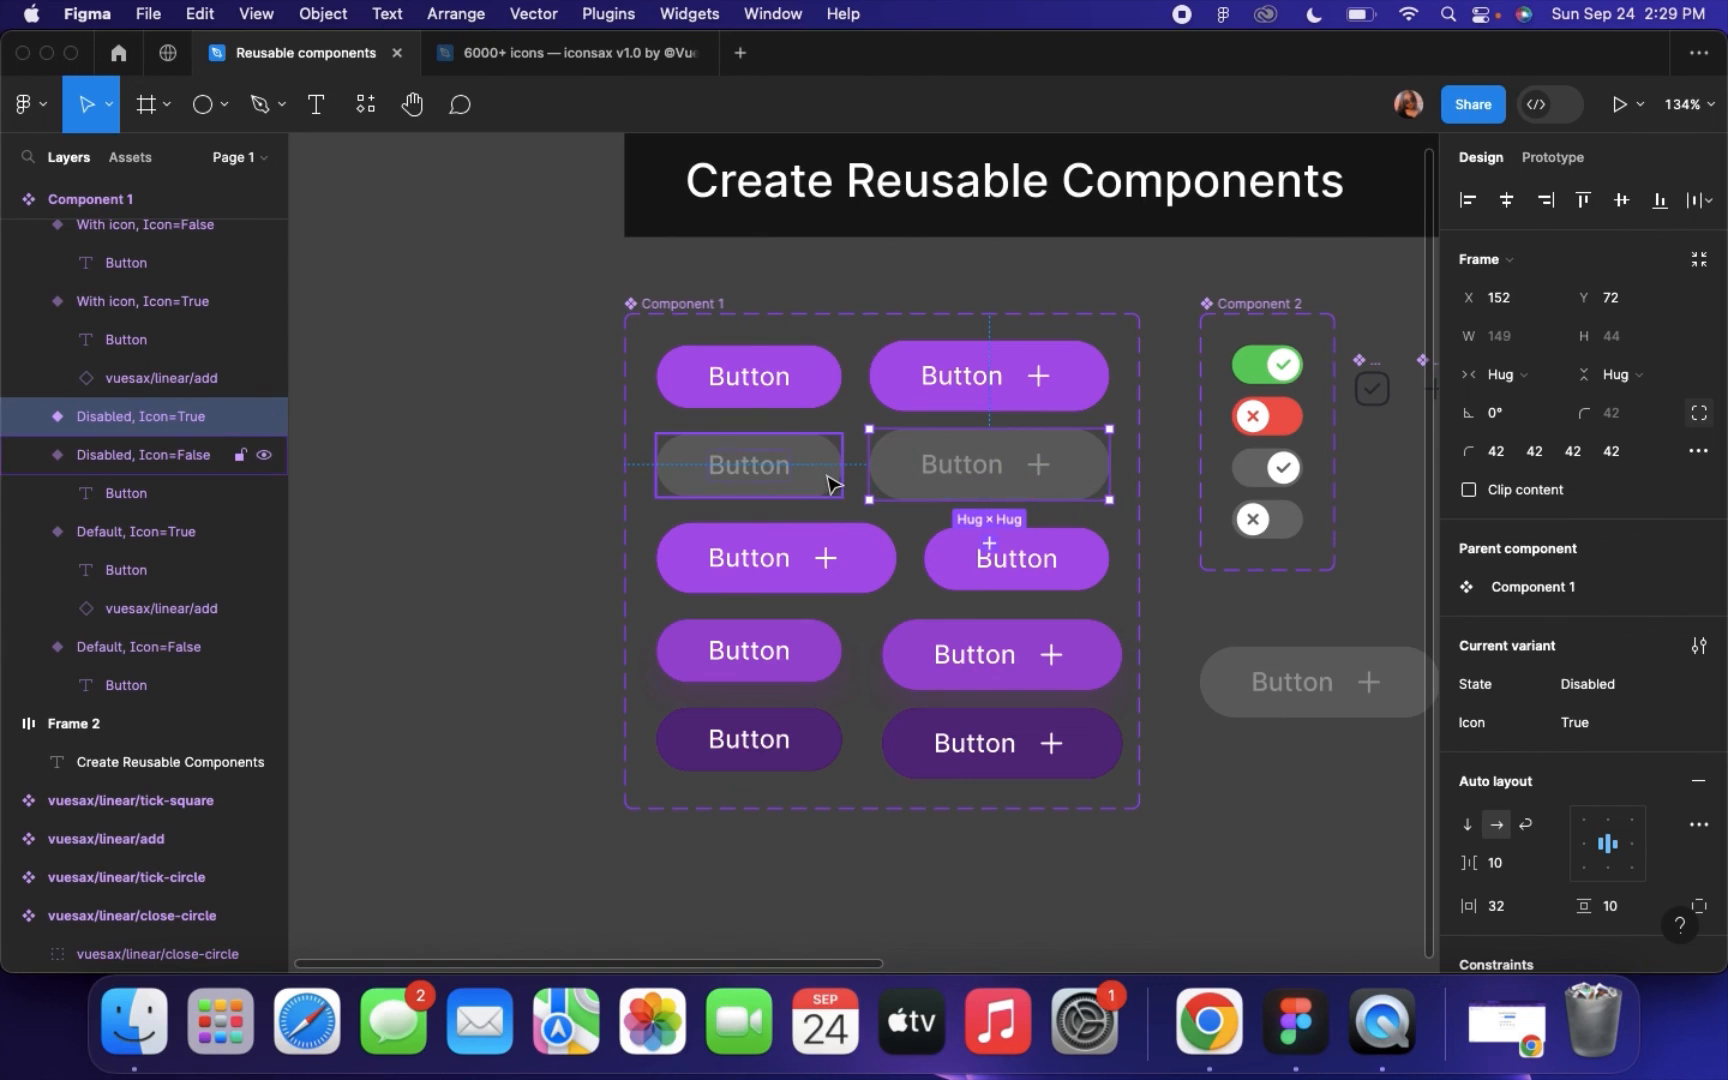
left_click(824, 556)
left_click(1025, 588)
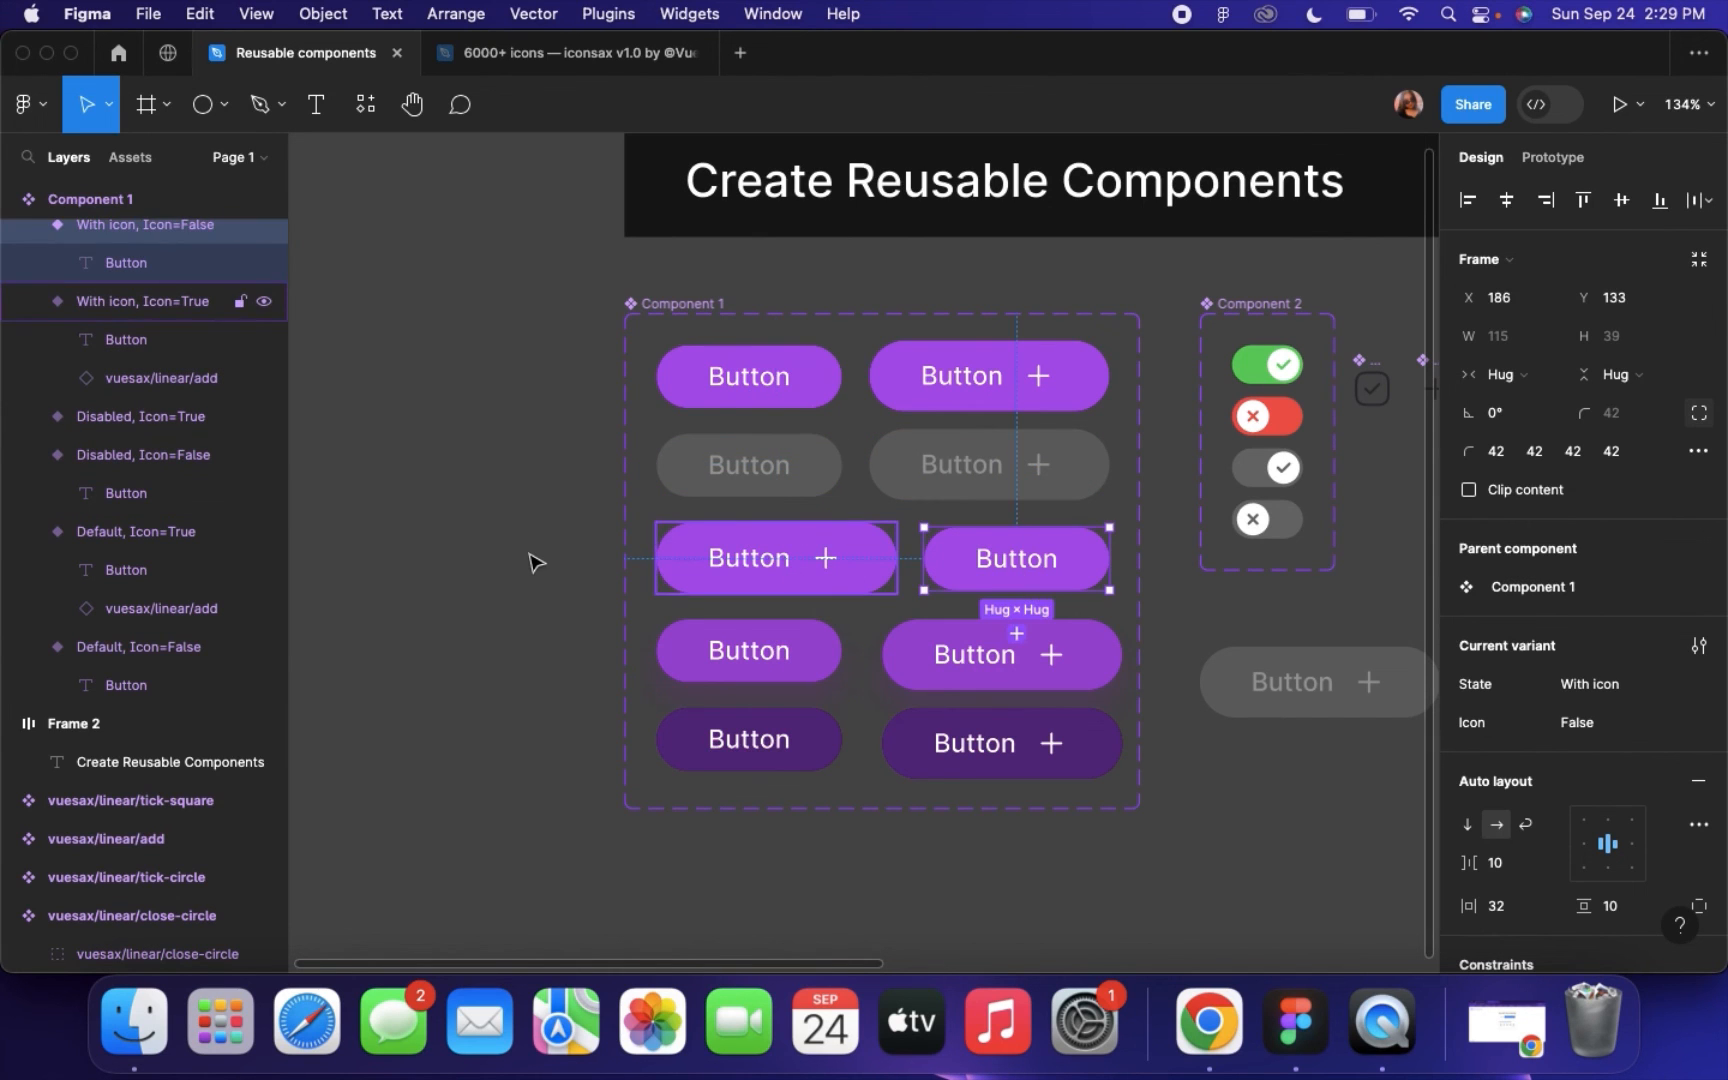
left_click(532, 559)
scroll(532, 559, "down", 5)
scroll(532, 559, "up", 3)
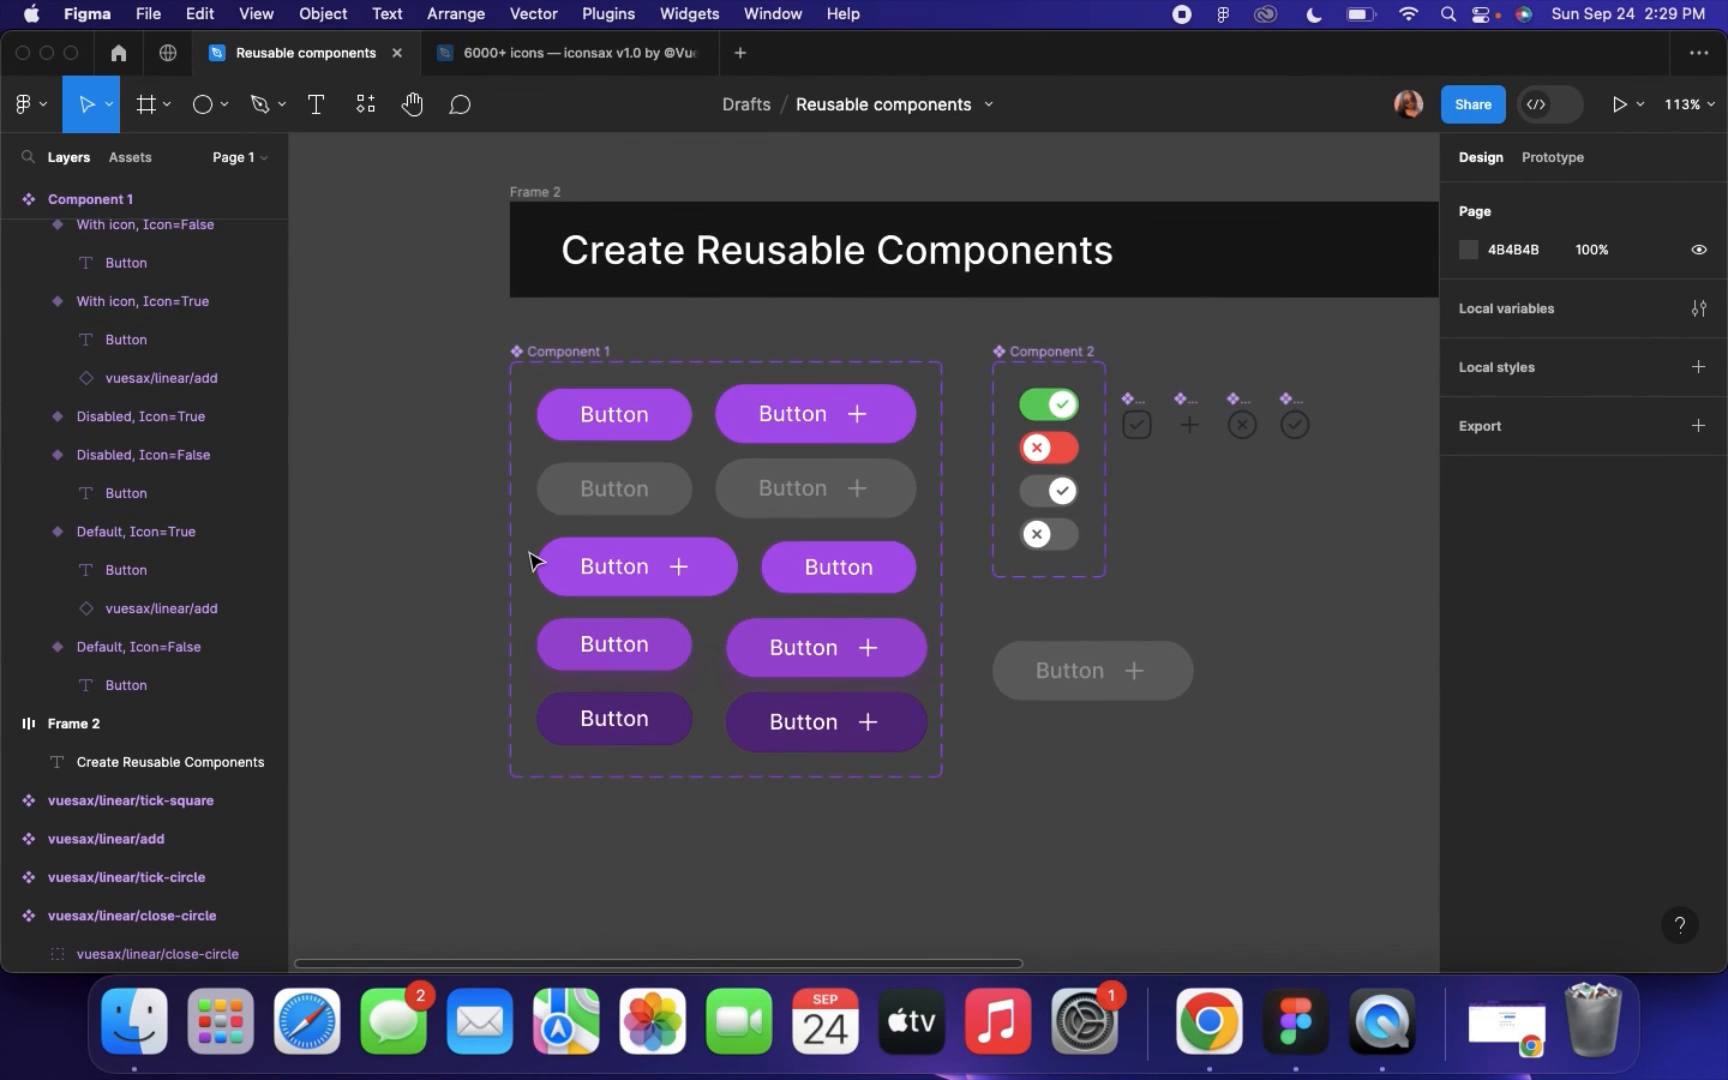